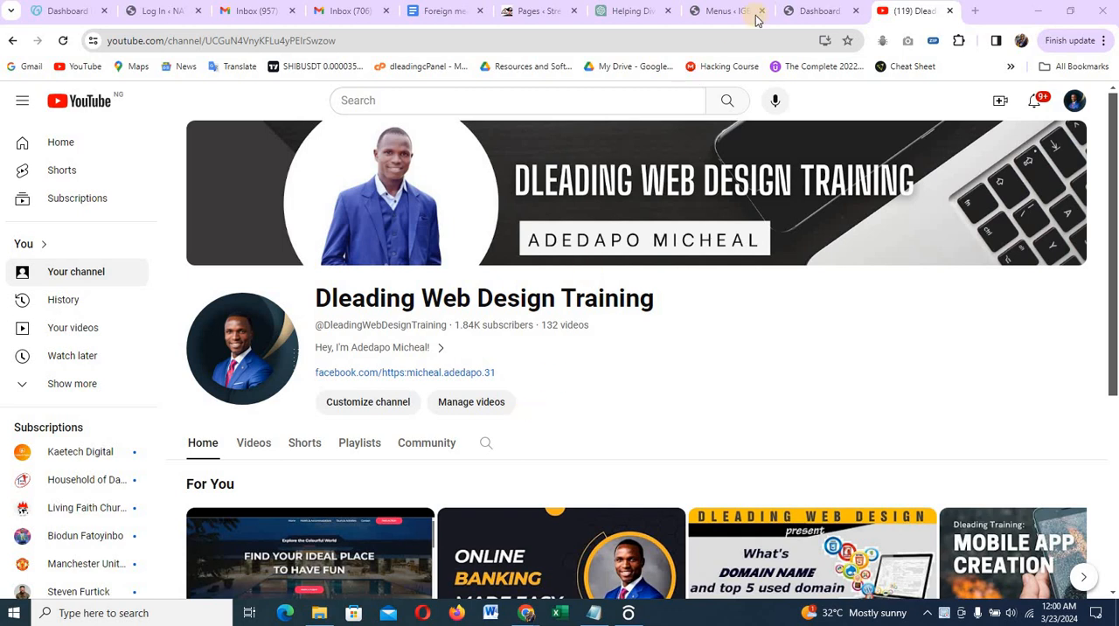
Open the live Dleading Flight site in a new browser tab and look through its homepage sections
{"action": "left_click", "coordinate": [806, 12]}
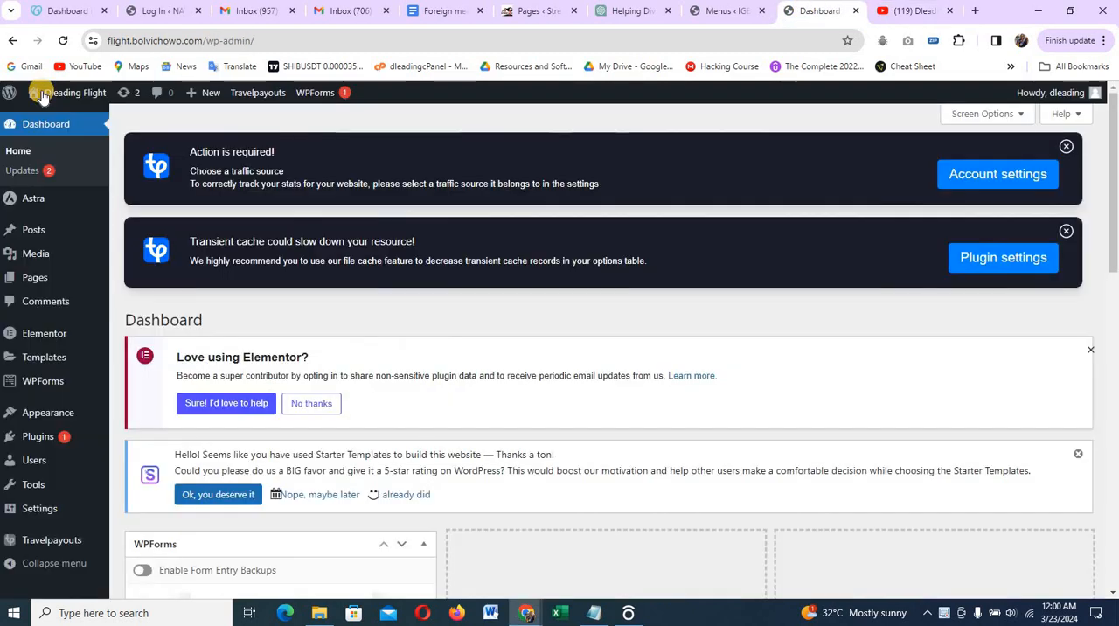
{"action": "mouse_move", "coordinate": [76, 93]}
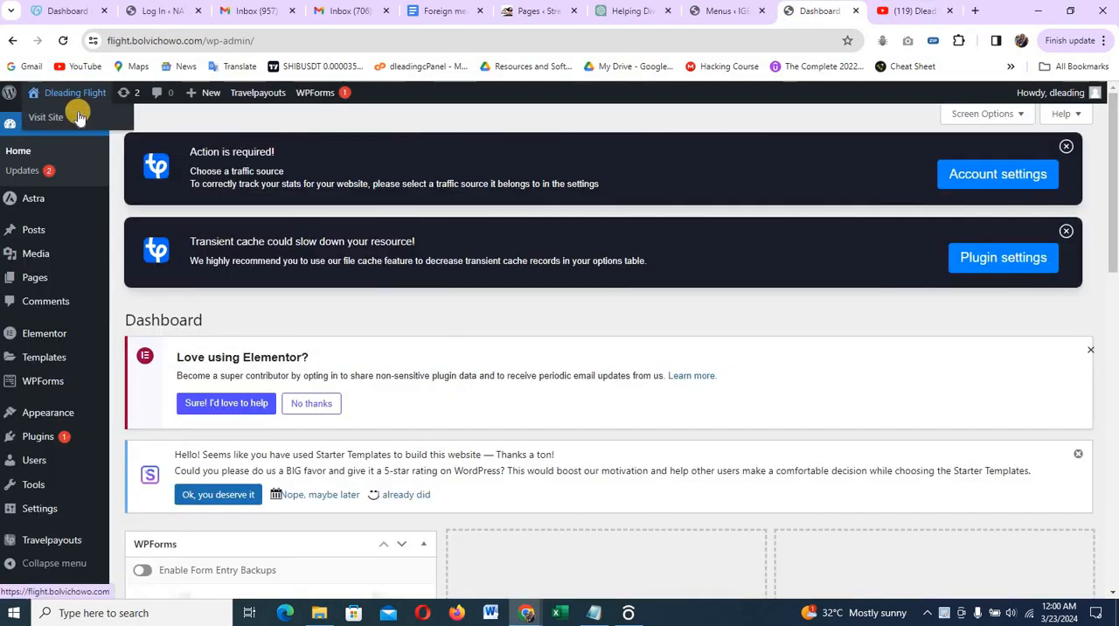
{"action": "right_click", "coordinate": [55, 114]}
{"action": "left_click", "coordinate": [83, 107]}
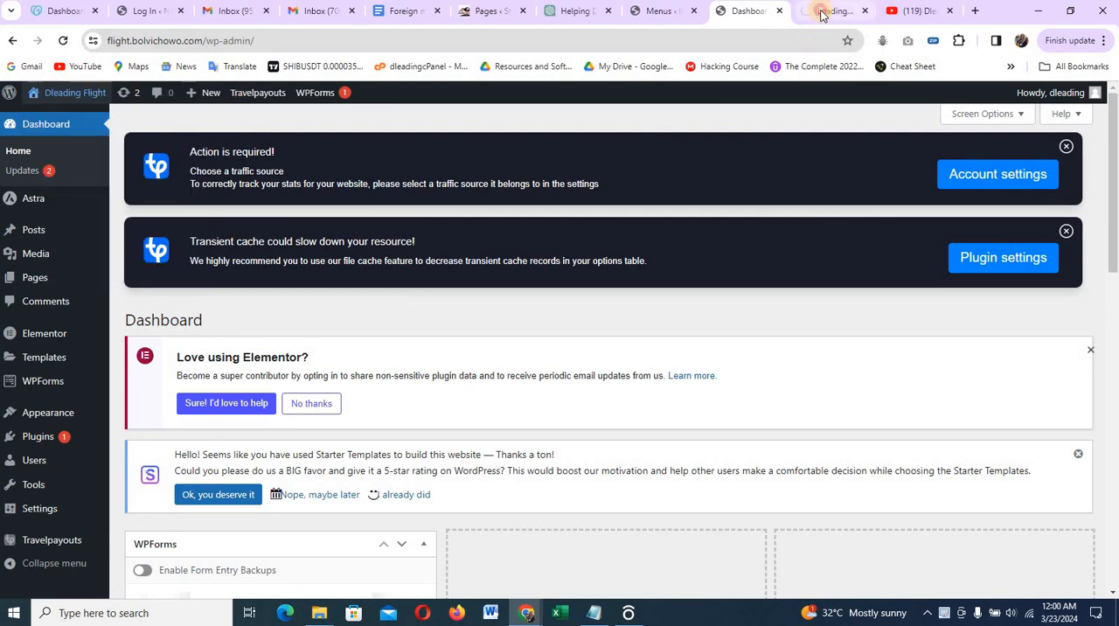
{"action": "left_click", "coordinate": [826, 11]}
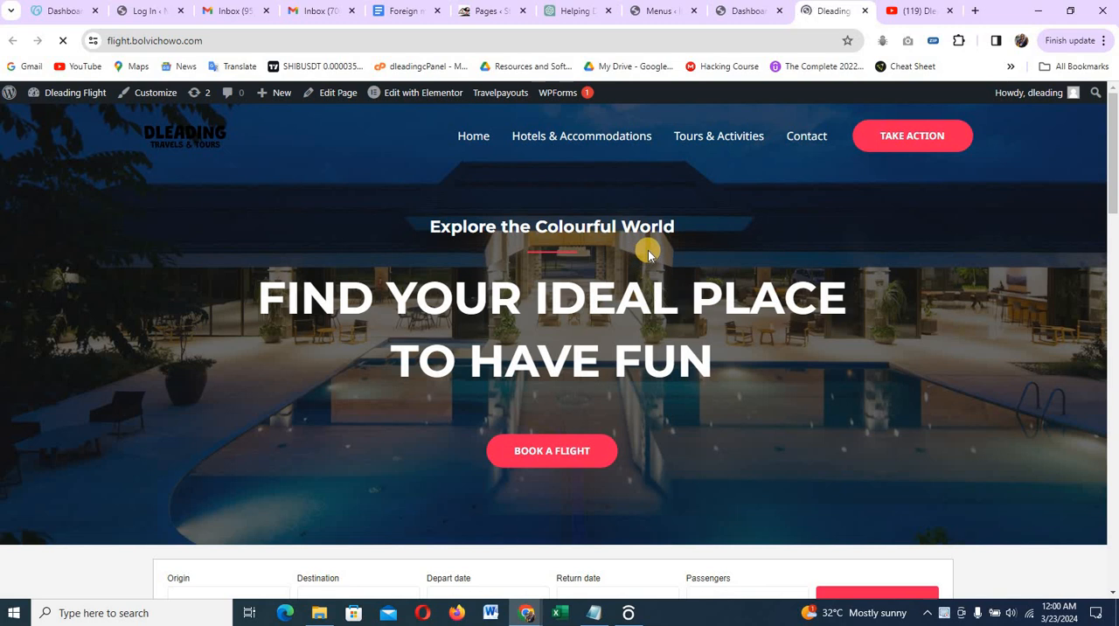
{"action": "scroll", "coordinate": [648, 250], "scroll_direction": "down", "scroll_amount": 6}
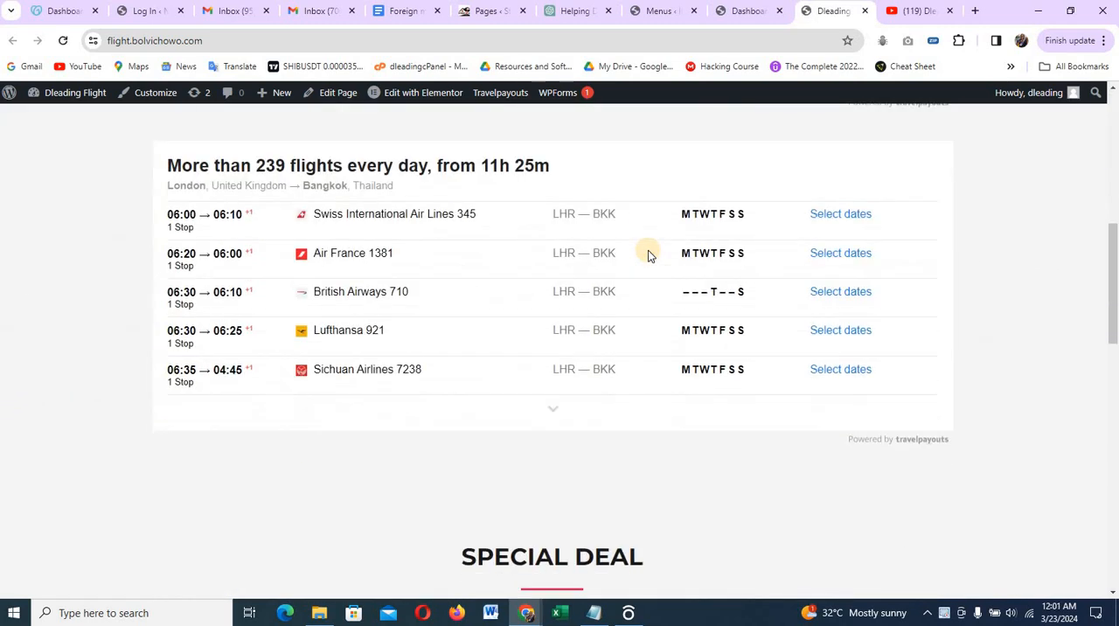
{"action": "scroll", "coordinate": [648, 250], "scroll_direction": "up", "scroll_amount": 2}
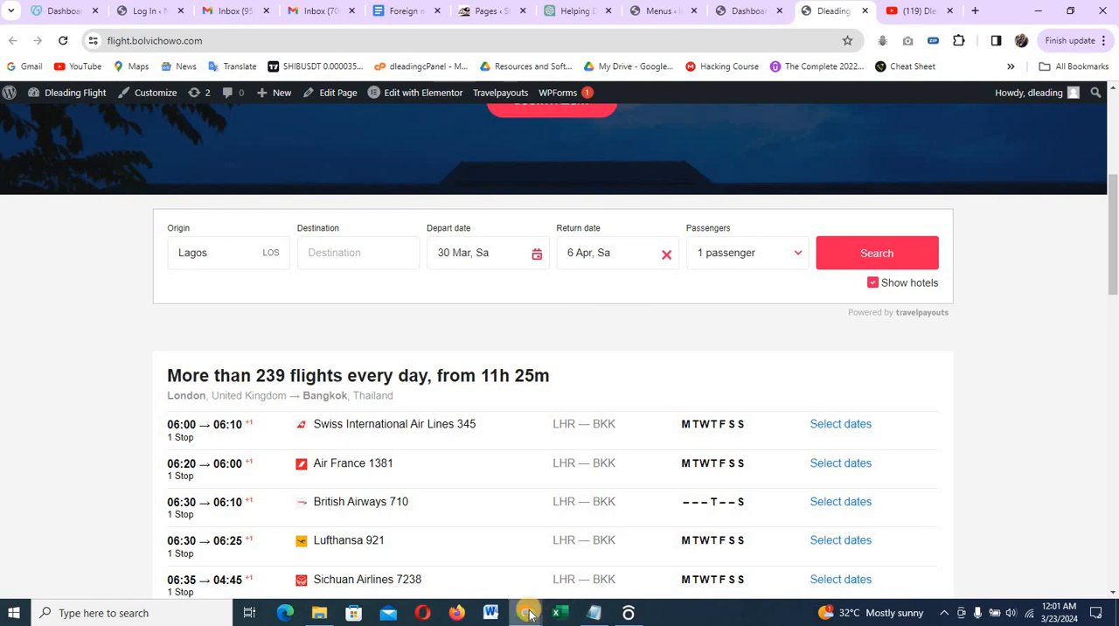
Switch to the incognito browser window and show the WordPress dashboard of the Fligh tutorial site
{"action": "mouse_move", "coordinate": [529, 615]}
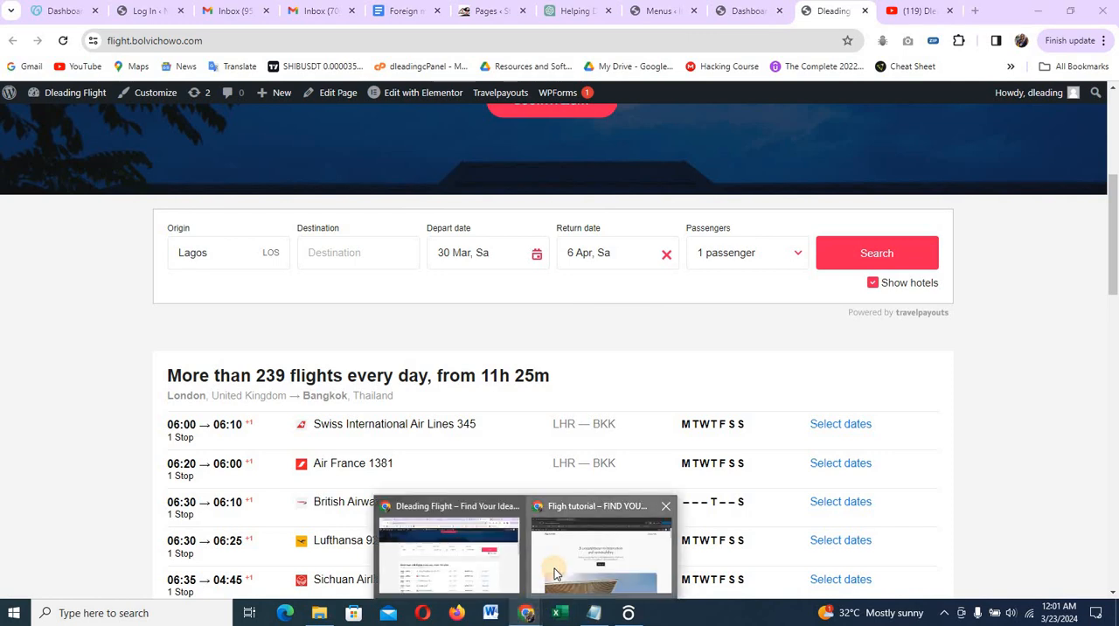
{"action": "left_click", "coordinate": [554, 568]}
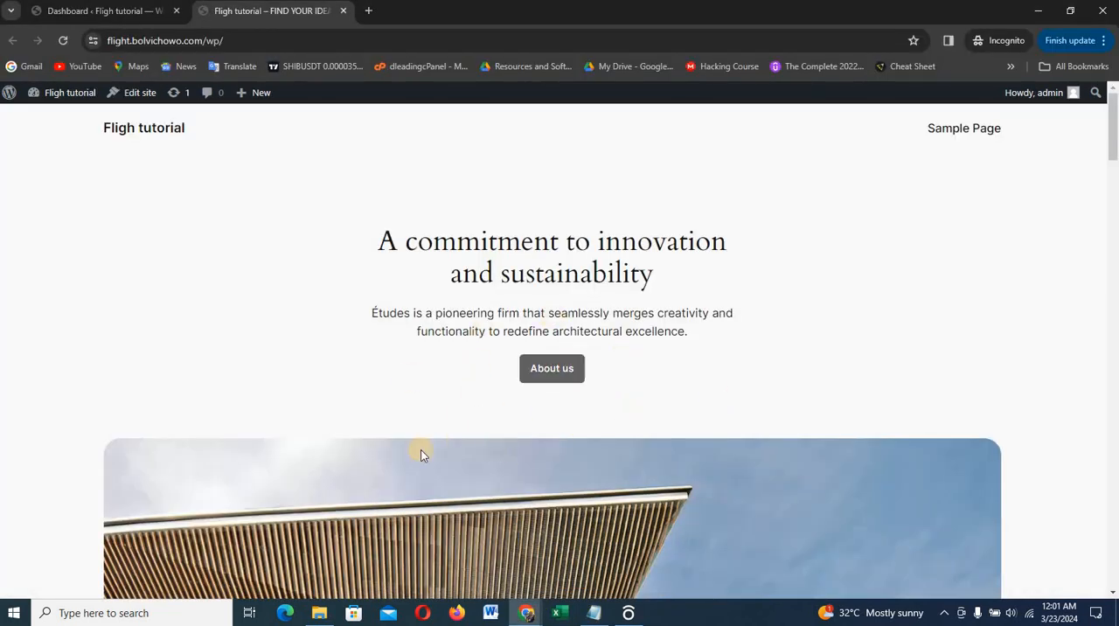
{"action": "left_click", "coordinate": [91, 14]}
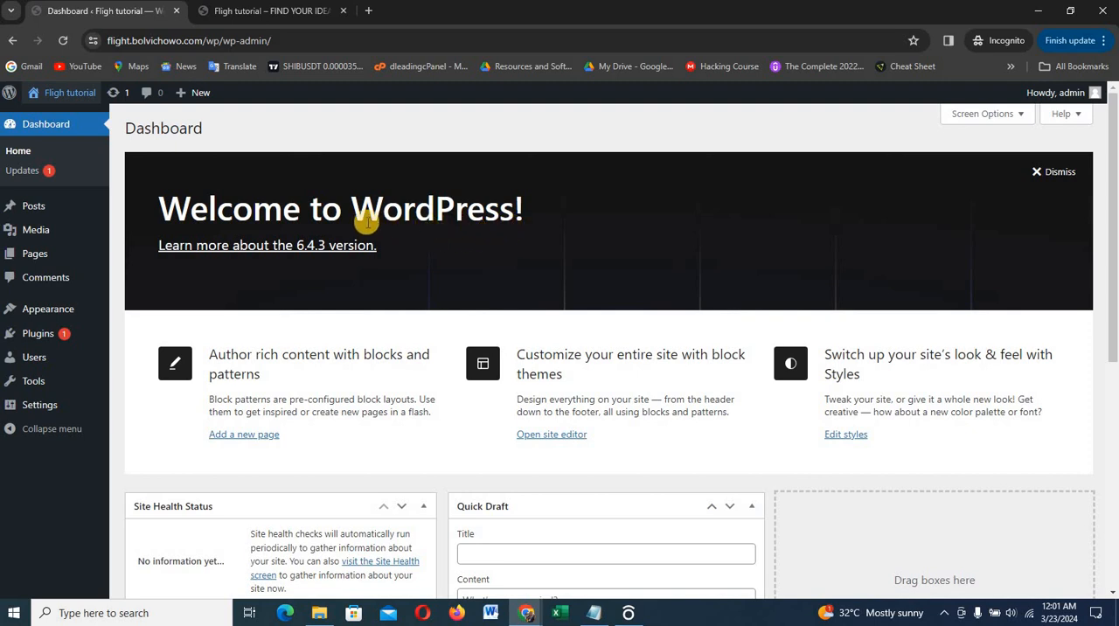
Hide Site Health Status, At a Glance, Activity, Quick Draft, WordPress Events and News, and Welcome from the dashboard
{"action": "left_click", "coordinate": [1008, 120]}
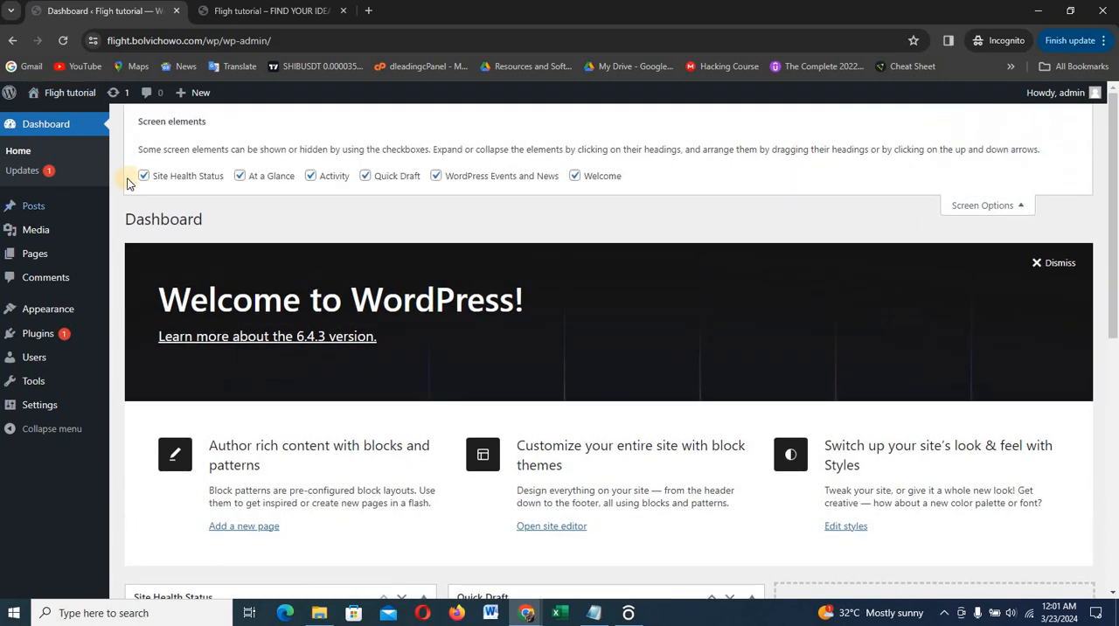
{"action": "left_click", "coordinate": [143, 176]}
{"action": "left_click", "coordinate": [240, 176]}
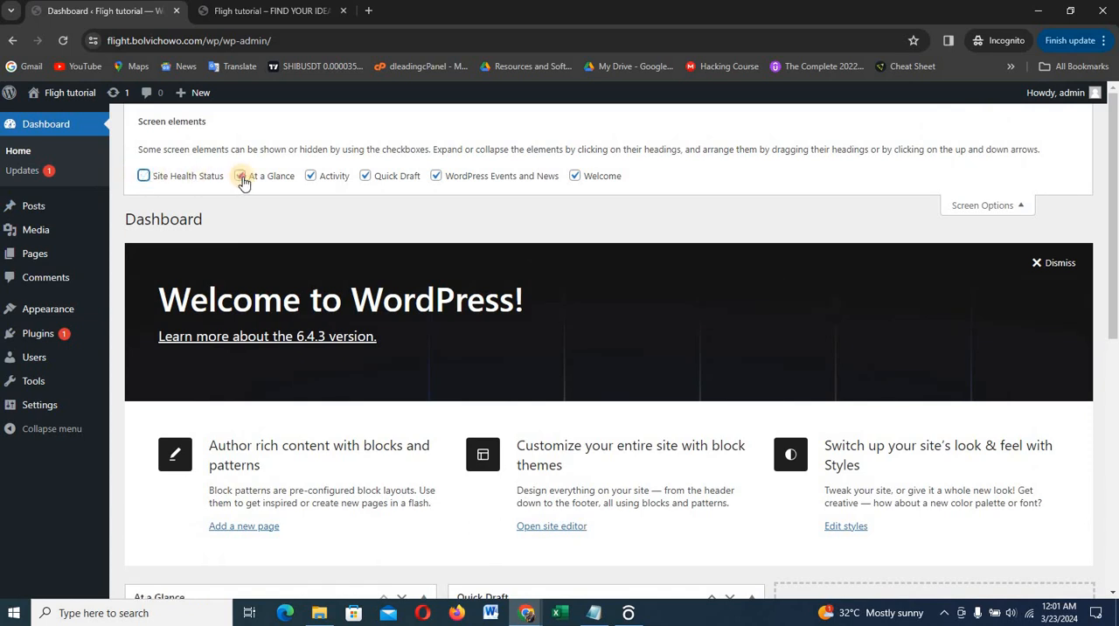
{"action": "left_click", "coordinate": [310, 177]}
{"action": "left_click", "coordinate": [367, 176]}
{"action": "left_click", "coordinate": [436, 177]}
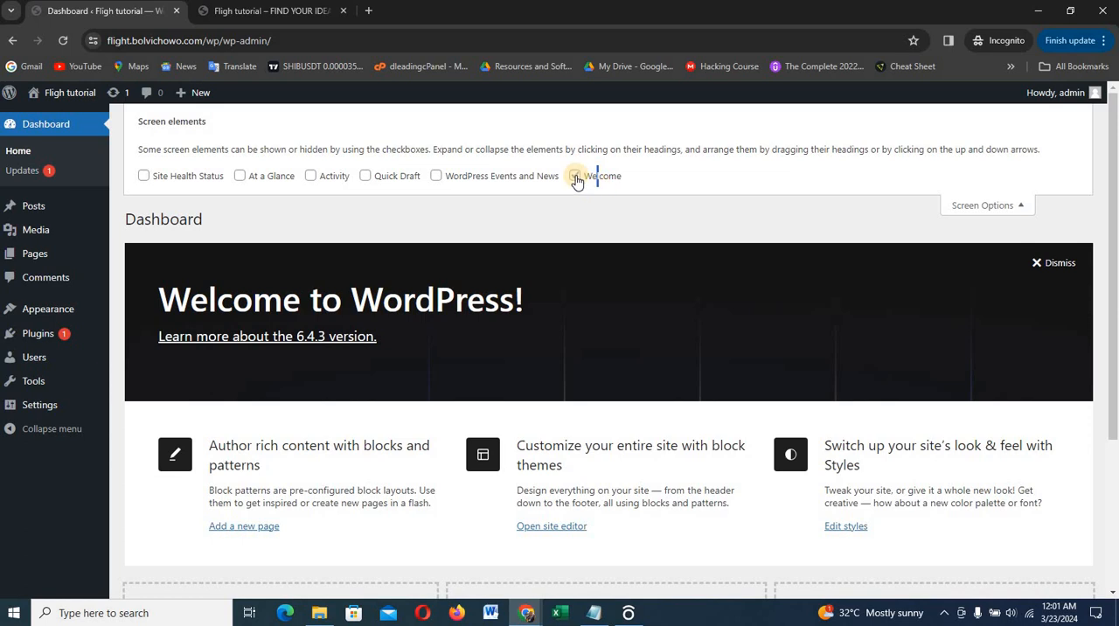
{"action": "left_click", "coordinate": [574, 175]}
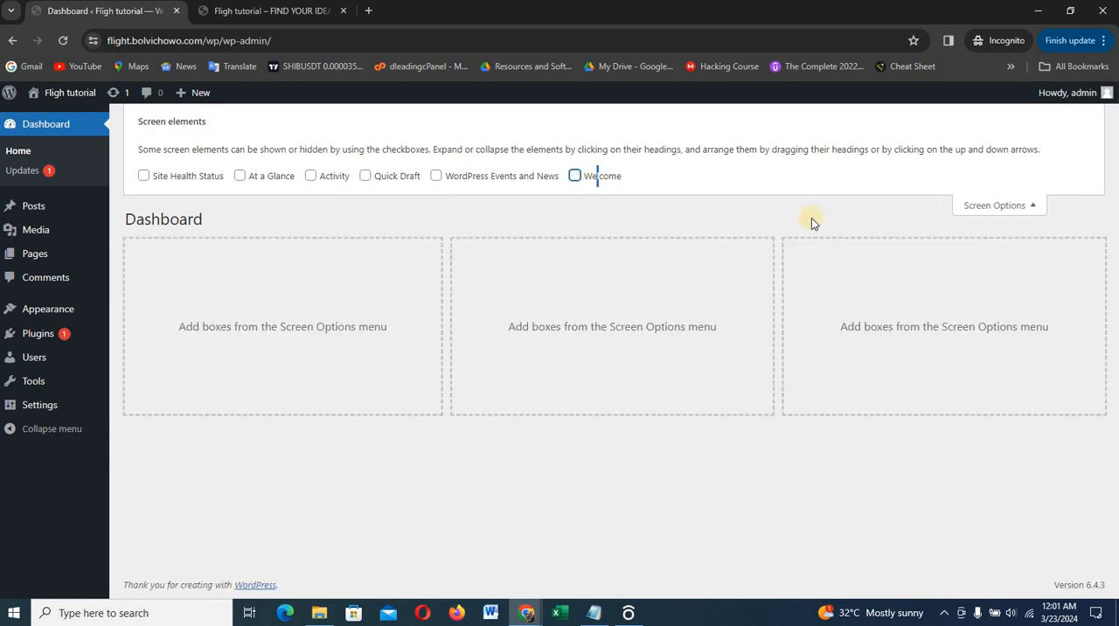
{"action": "left_click", "coordinate": [1000, 210]}
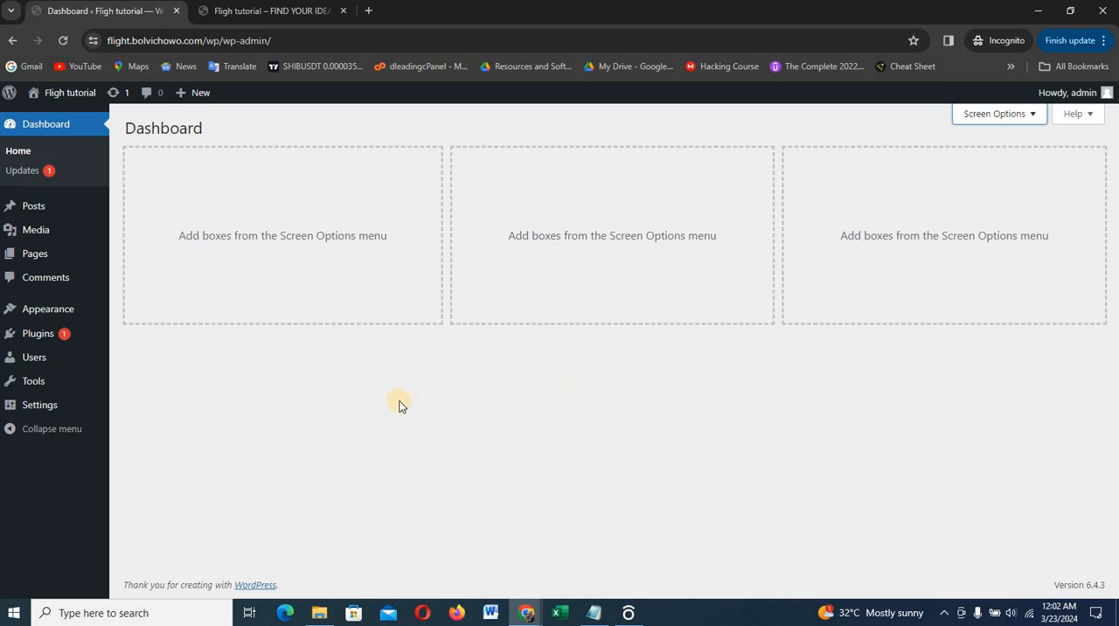
Open the page for adding new themes and browse the popular themes
{"action": "mouse_move", "coordinate": [70, 318]}
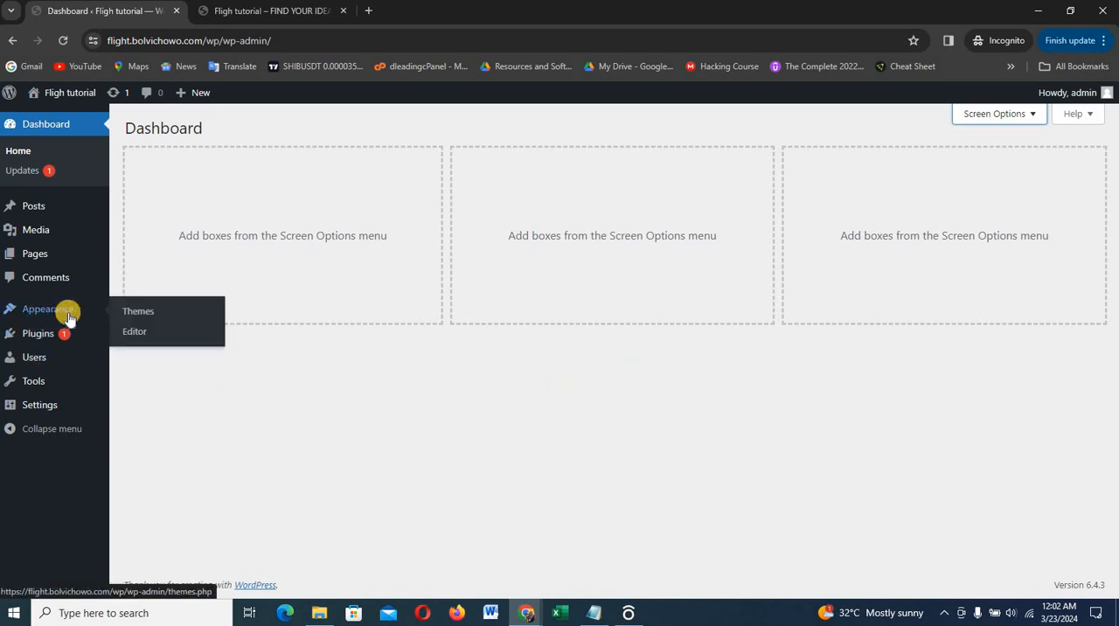
{"action": "left_click", "coordinate": [140, 313]}
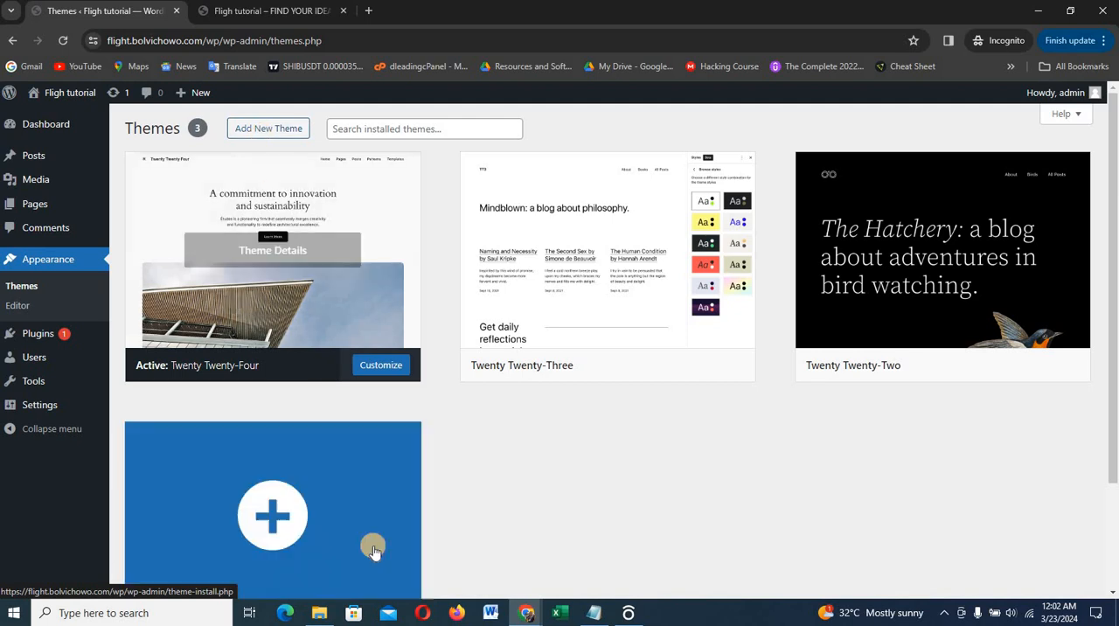
{"action": "left_click", "coordinate": [276, 137]}
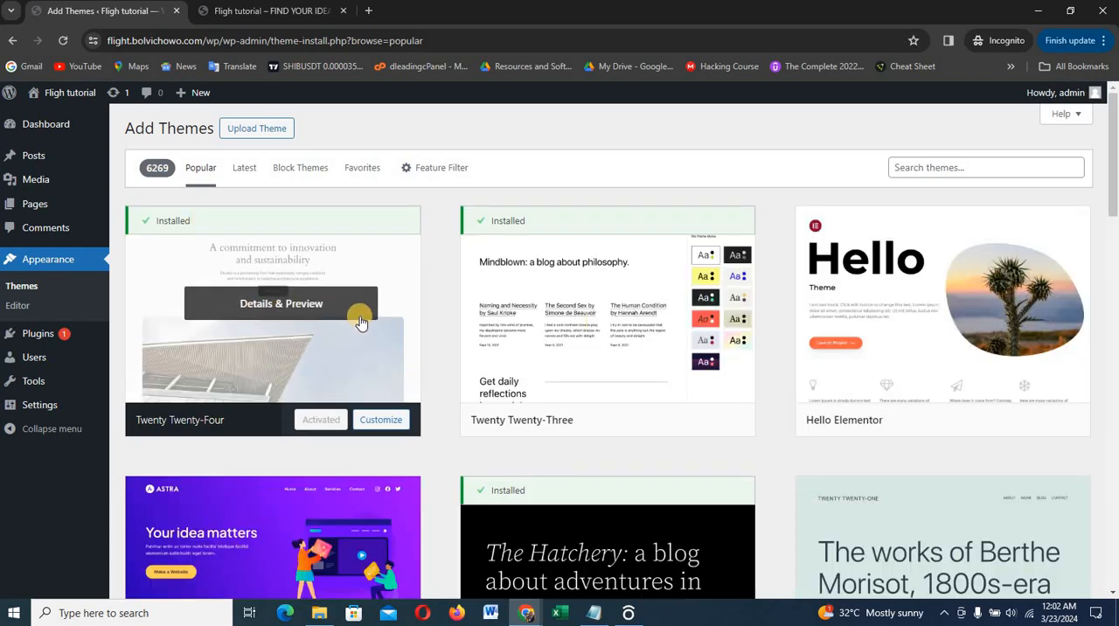
{"action": "scroll", "coordinate": [624, 325], "scroll_direction": "down", "scroll_amount": 3}
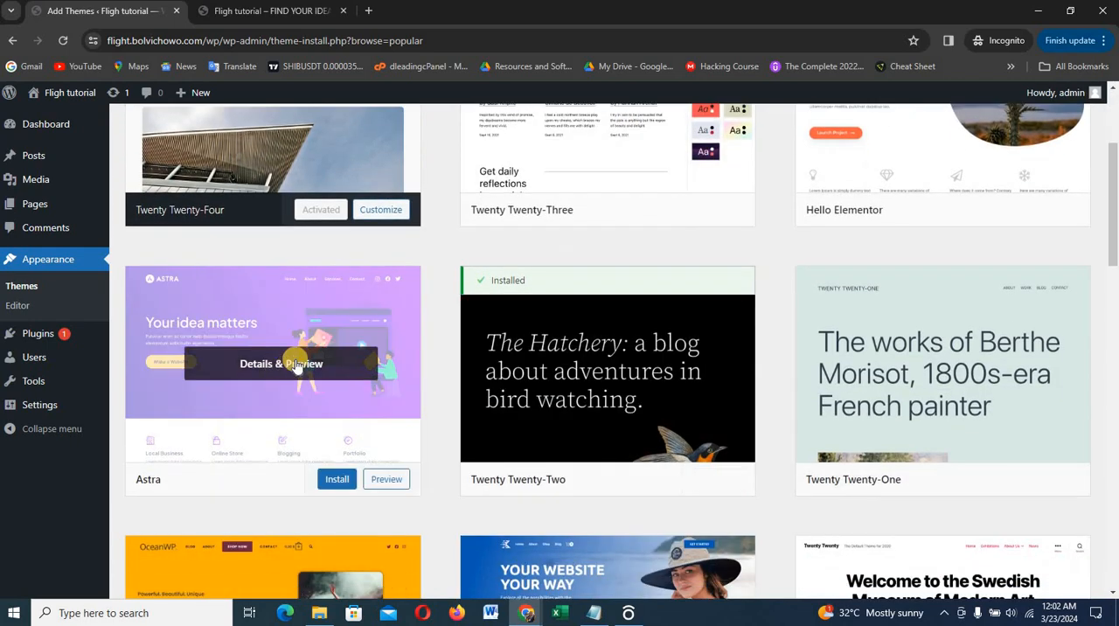
{"action": "scroll", "coordinate": [262, 306], "scroll_direction": "up", "scroll_amount": 3}
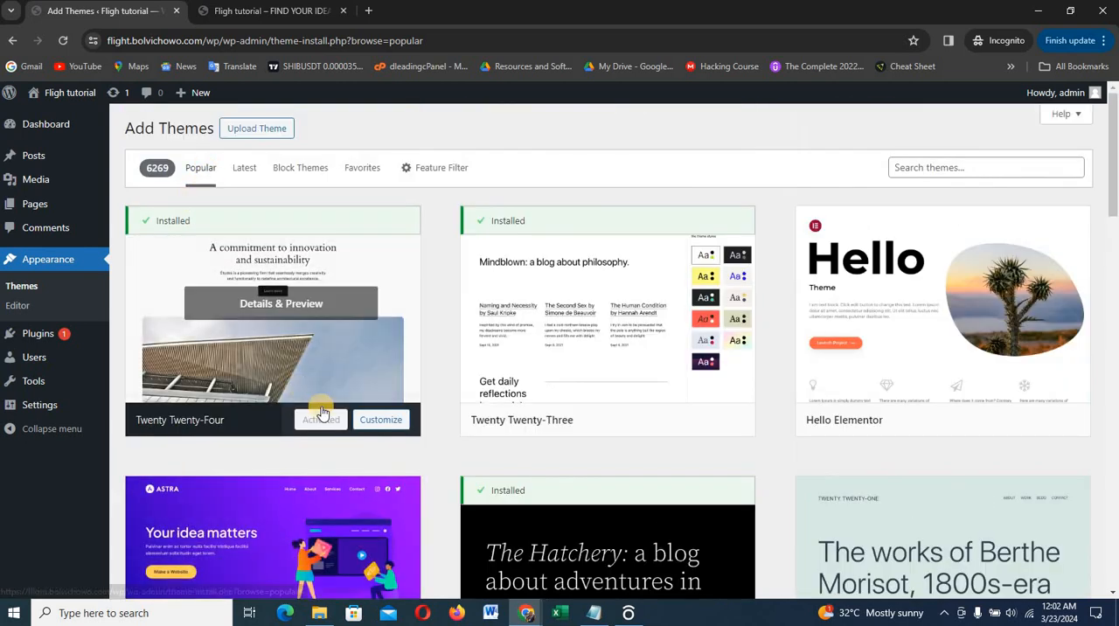
{"action": "scroll", "coordinate": [320, 393], "scroll_direction": "down", "scroll_amount": 4}
{"action": "mouse_move", "coordinate": [270, 319]}
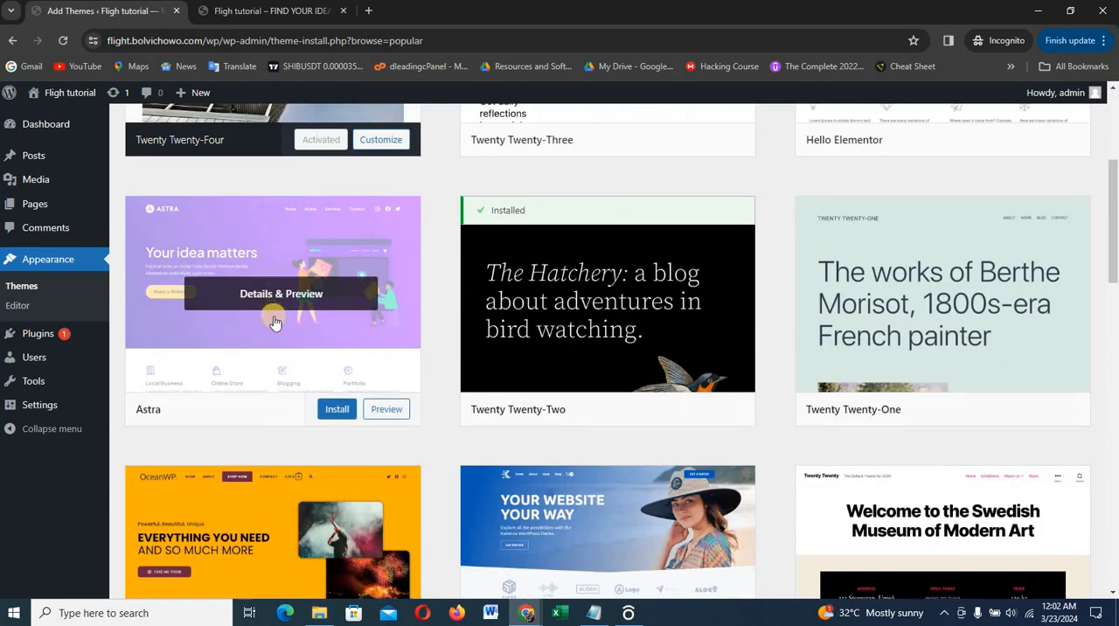
{"action": "scroll", "coordinate": [270, 319], "scroll_direction": "up", "scroll_amount": 3}
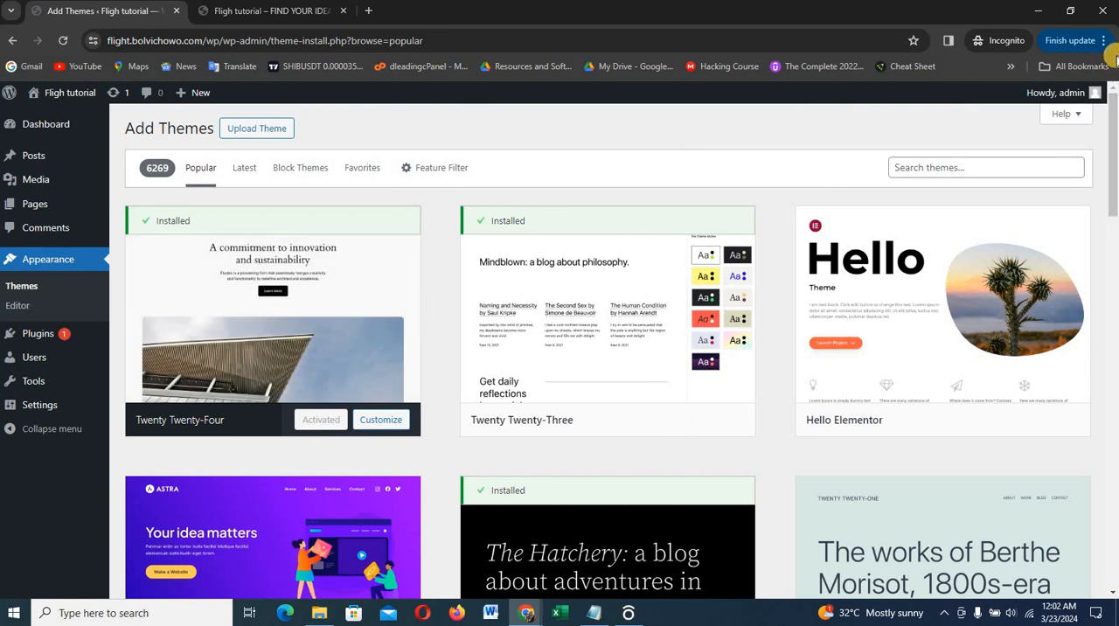
Search the theme directory for "astra", then install and activate the Astra theme
{"action": "left_click", "coordinate": [1004, 176]}
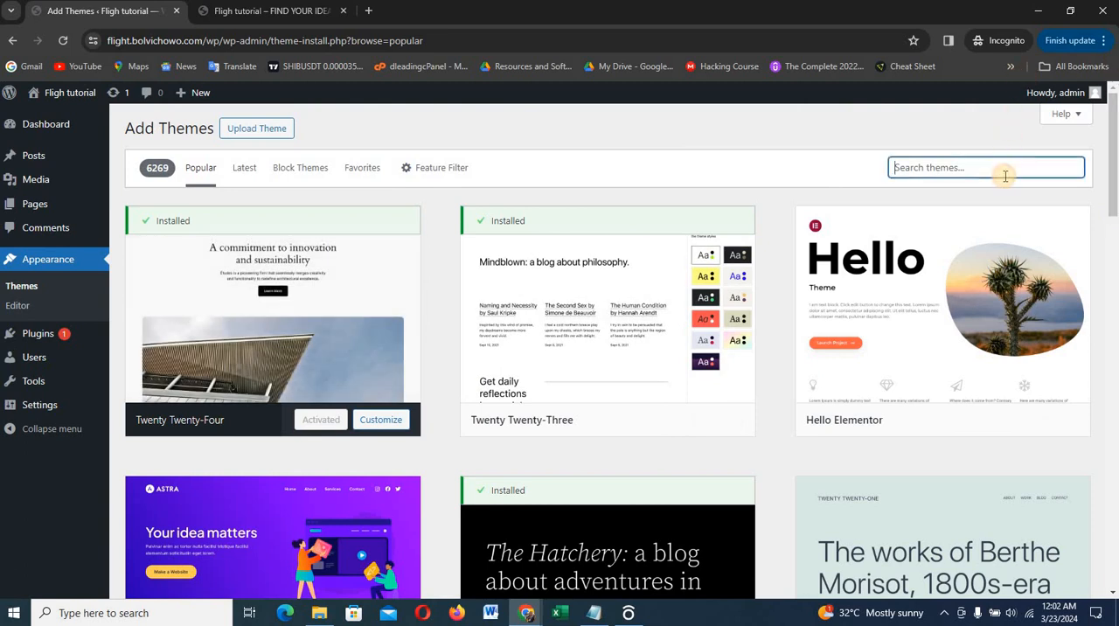
{"action": "type", "text": "astra"}
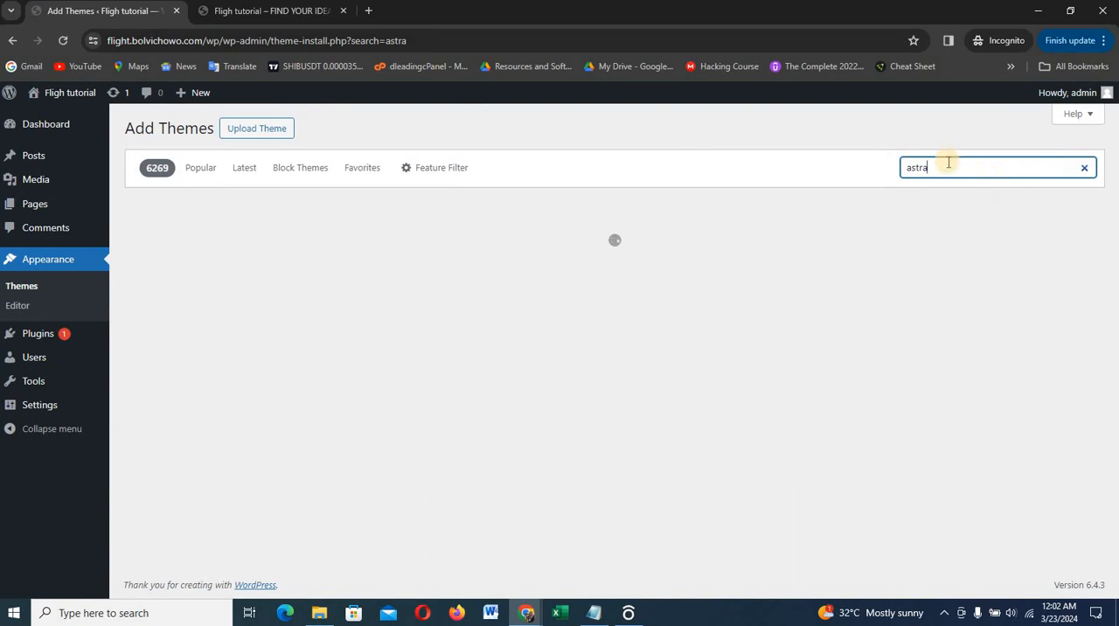
{"action": "mouse_move", "coordinate": [332, 262]}
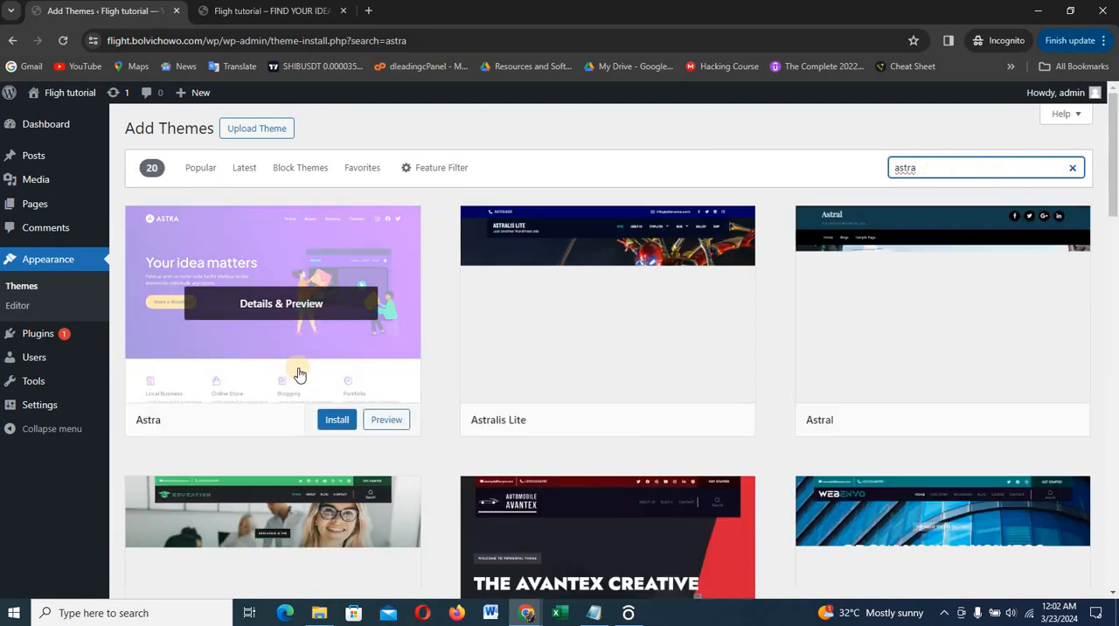
{"action": "left_click", "coordinate": [335, 422]}
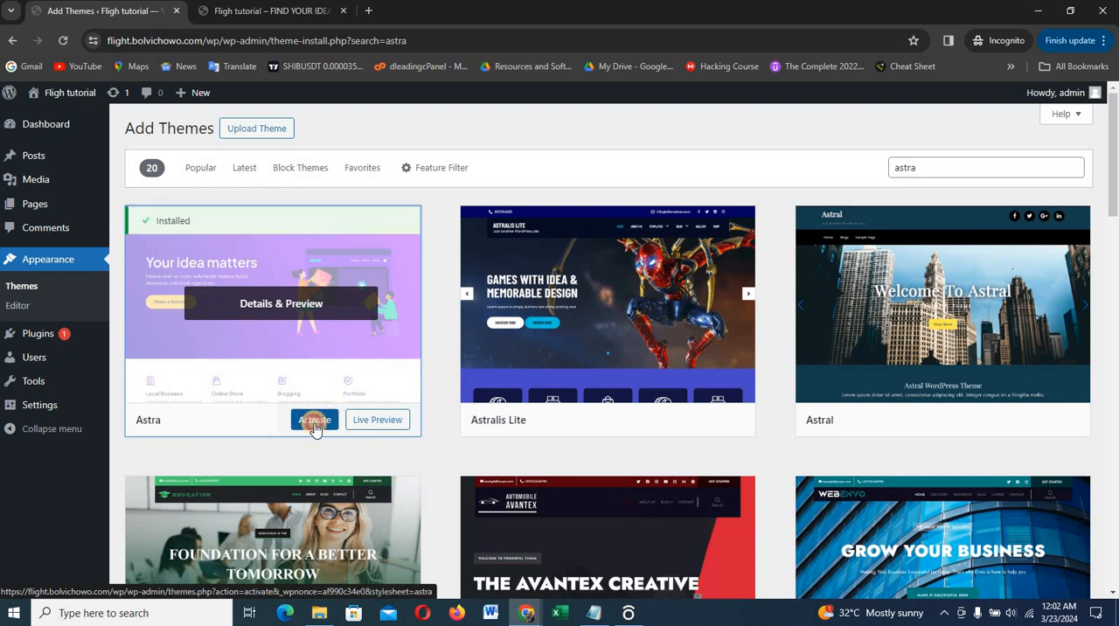
{"action": "left_click", "coordinate": [315, 424]}
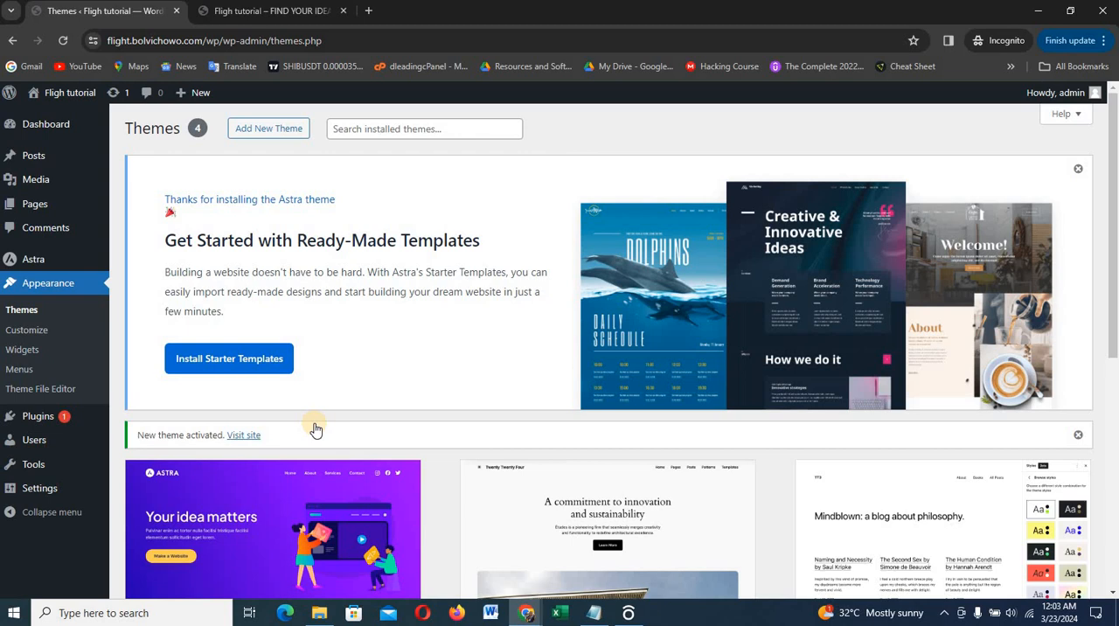
Install Starter Templates and reload its page with "&ast-disable-activation-notice" removed from the address
{"action": "left_click", "coordinate": [226, 359]}
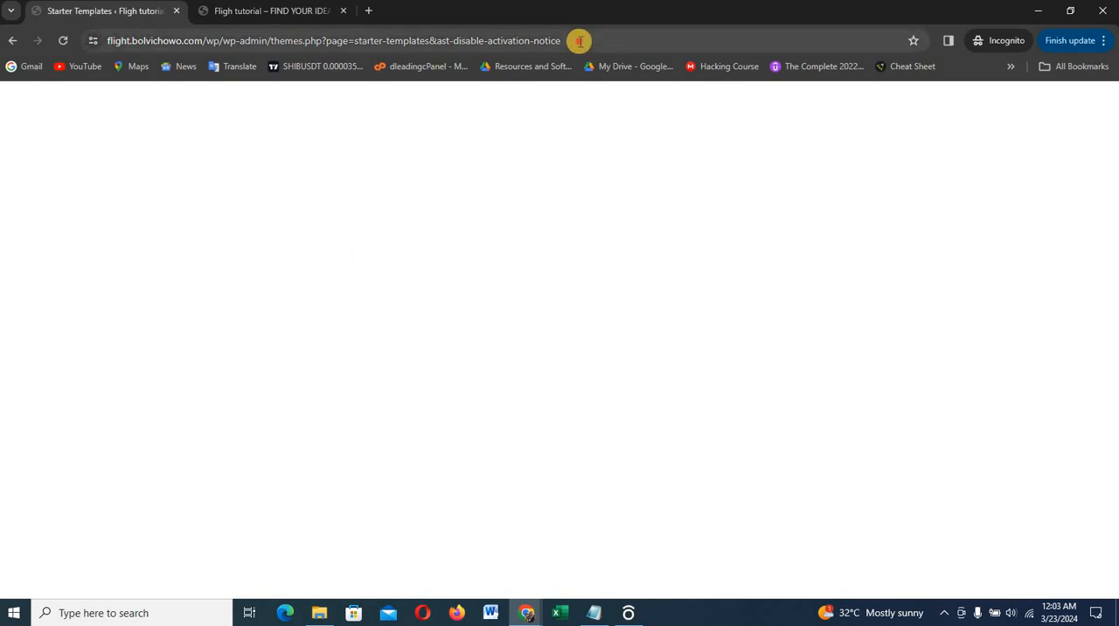
{"action": "left_click_drag", "start_coordinate": [579, 40], "coordinate": [437, 41]}
{"action": "left_click_drag", "start_coordinate": [435, 40], "coordinate": [435, 40]}
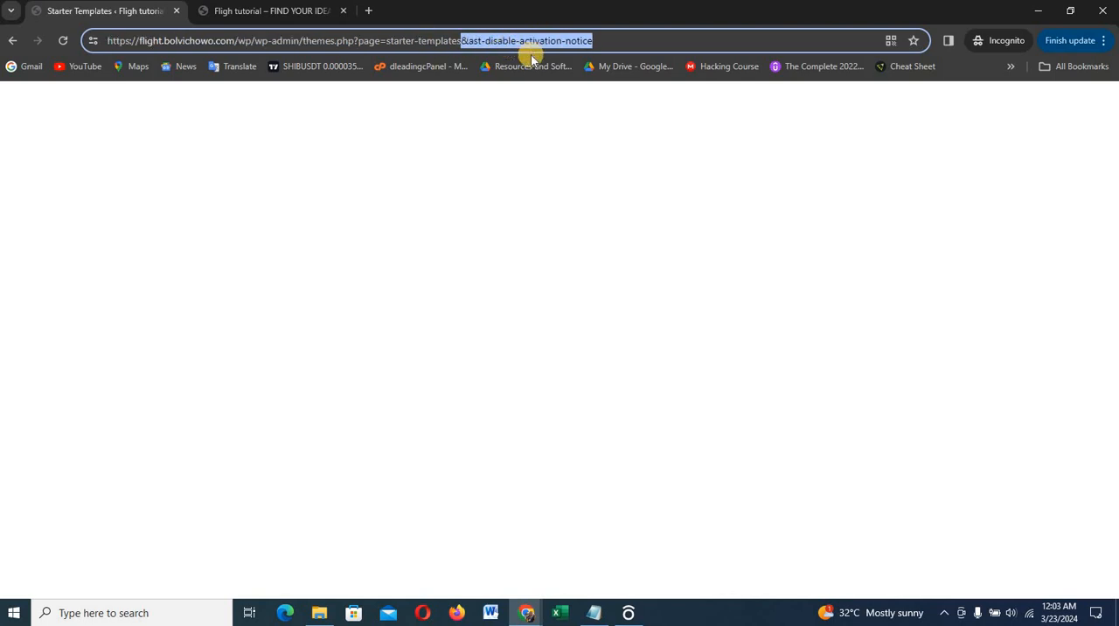
{"action": "key", "text": "BackSpace"}
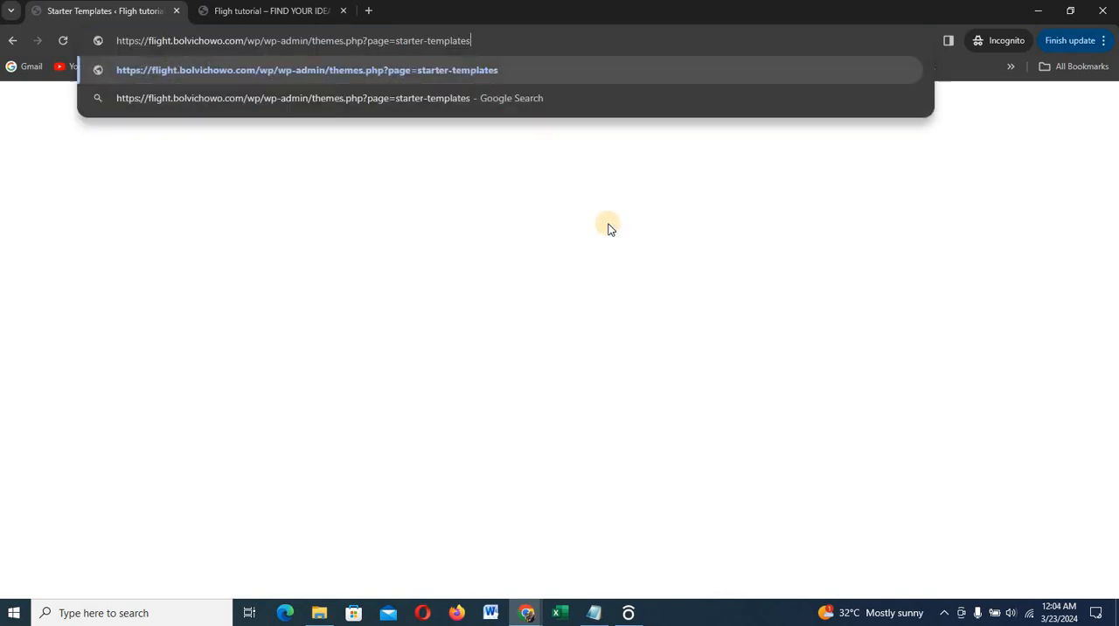
{"action": "key", "text": "Return"}
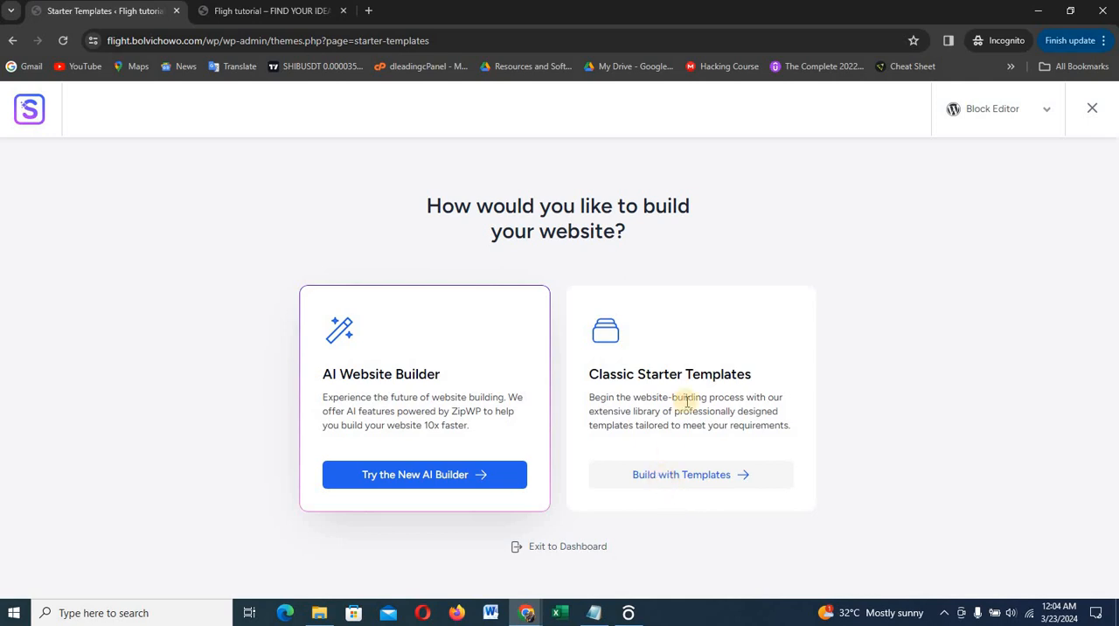
Choose to build with classic starter templates using Elementor, and select the Outdoor Adventure template
{"action": "left_click", "coordinate": [680, 479]}
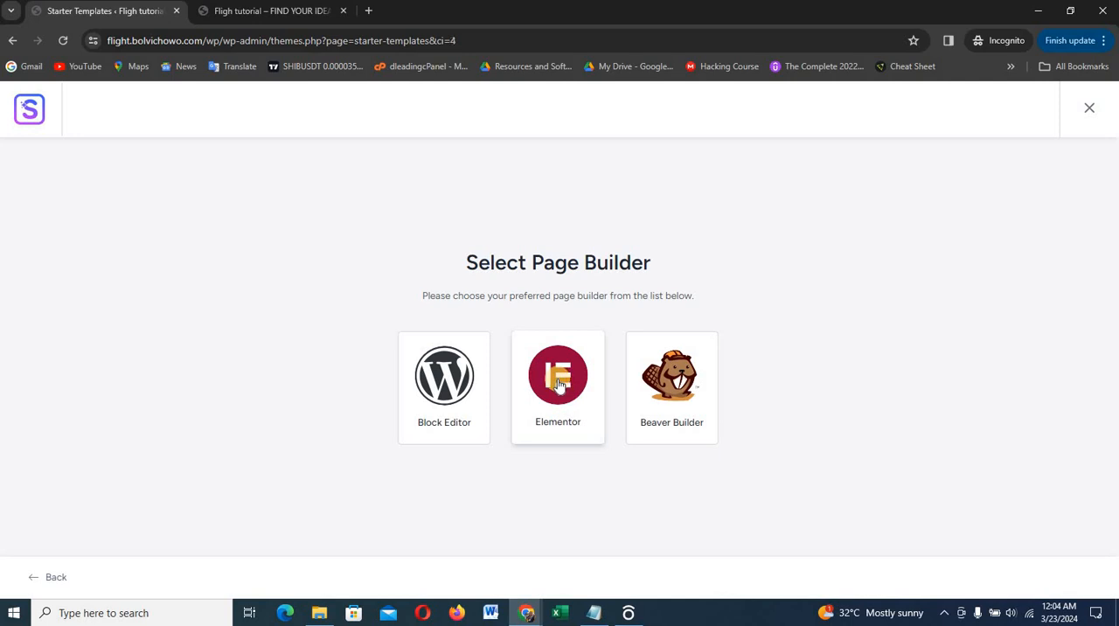
{"action": "left_click", "coordinate": [560, 385]}
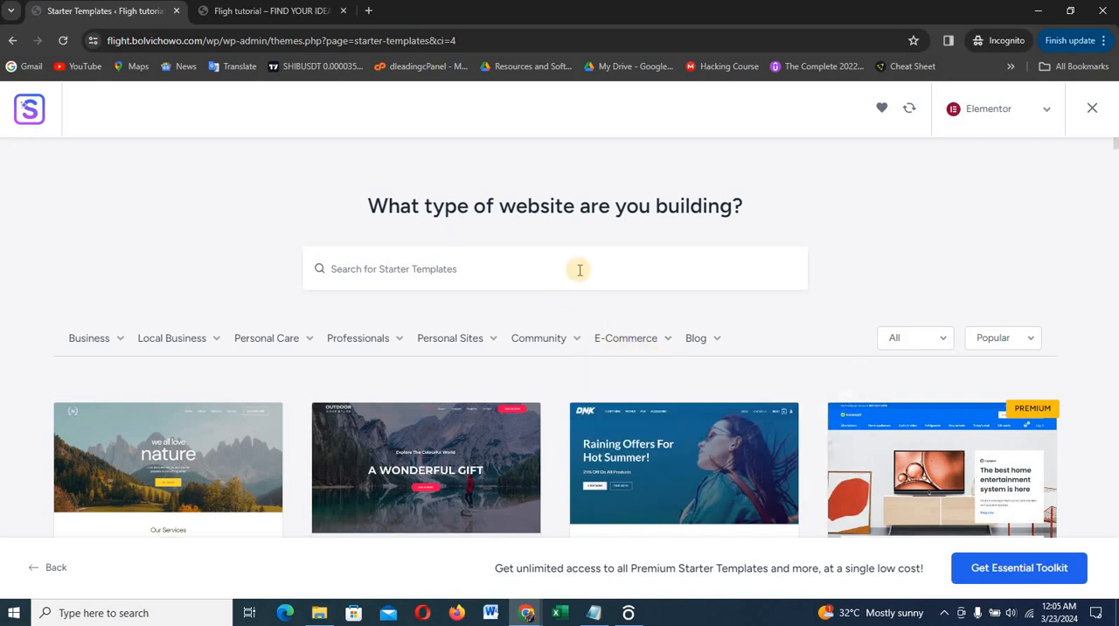
{"action": "scroll", "coordinate": [581, 262], "scroll_direction": "down", "scroll_amount": 2}
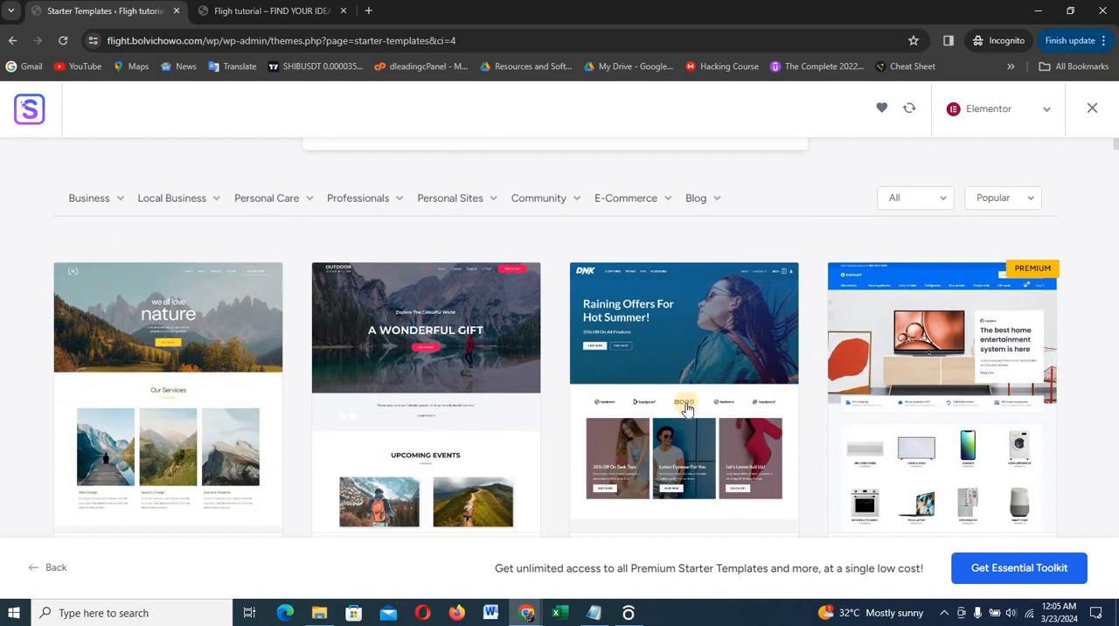
{"action": "scroll", "coordinate": [542, 411], "scroll_direction": "down", "scroll_amount": 1}
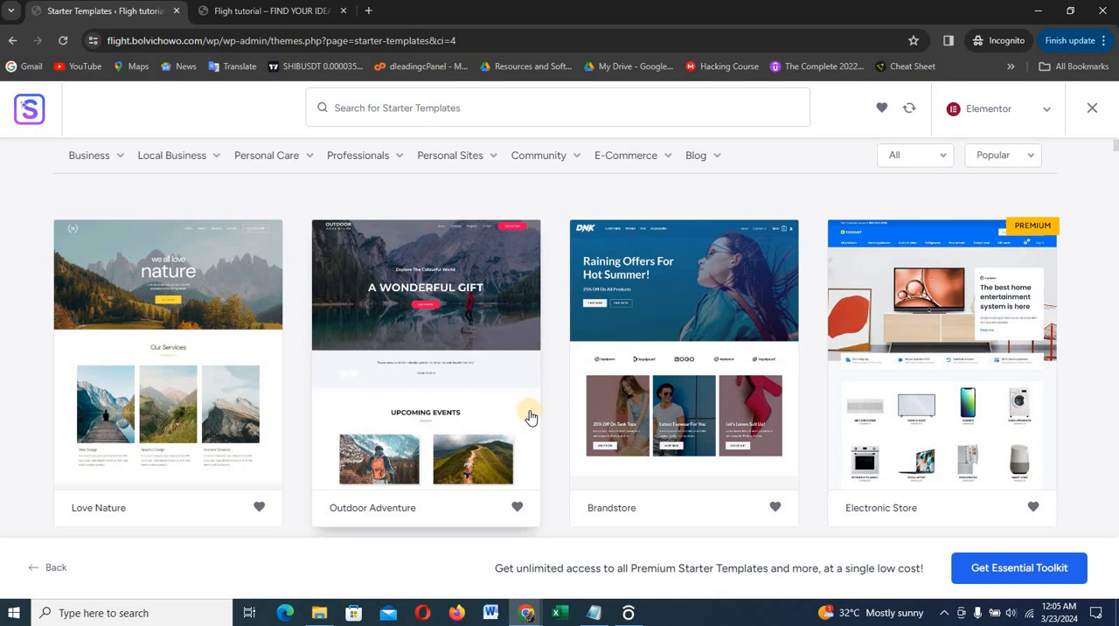
{"action": "left_click", "coordinate": [441, 334]}
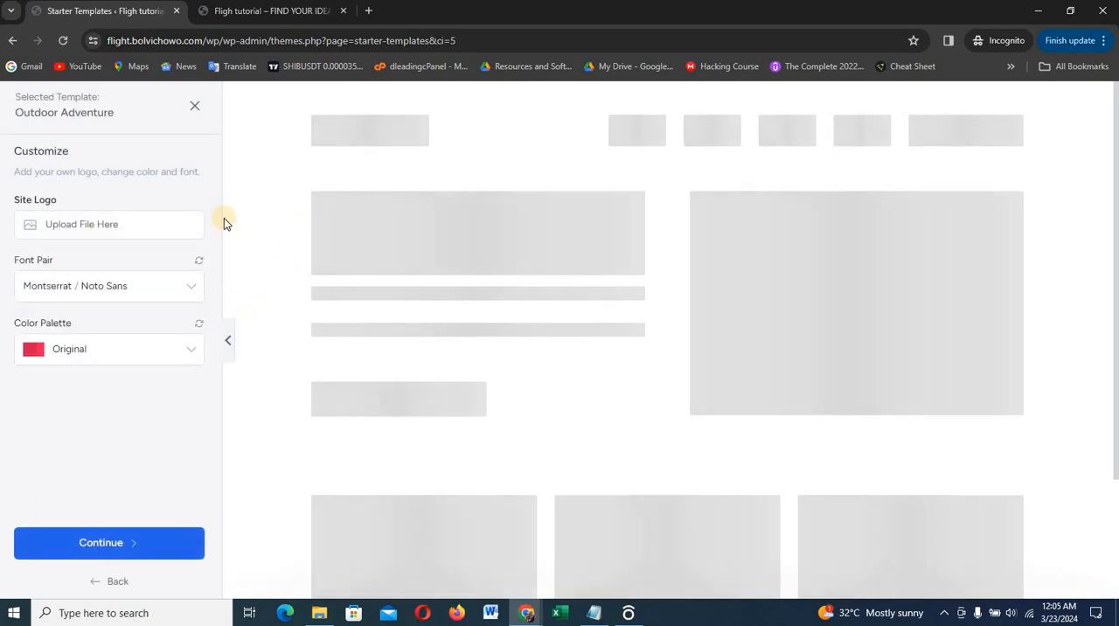
Continue with the template's default logo, Montserrat / Noto Sans fonts and Original palette, and review the import options
{"action": "left_click", "coordinate": [119, 544]}
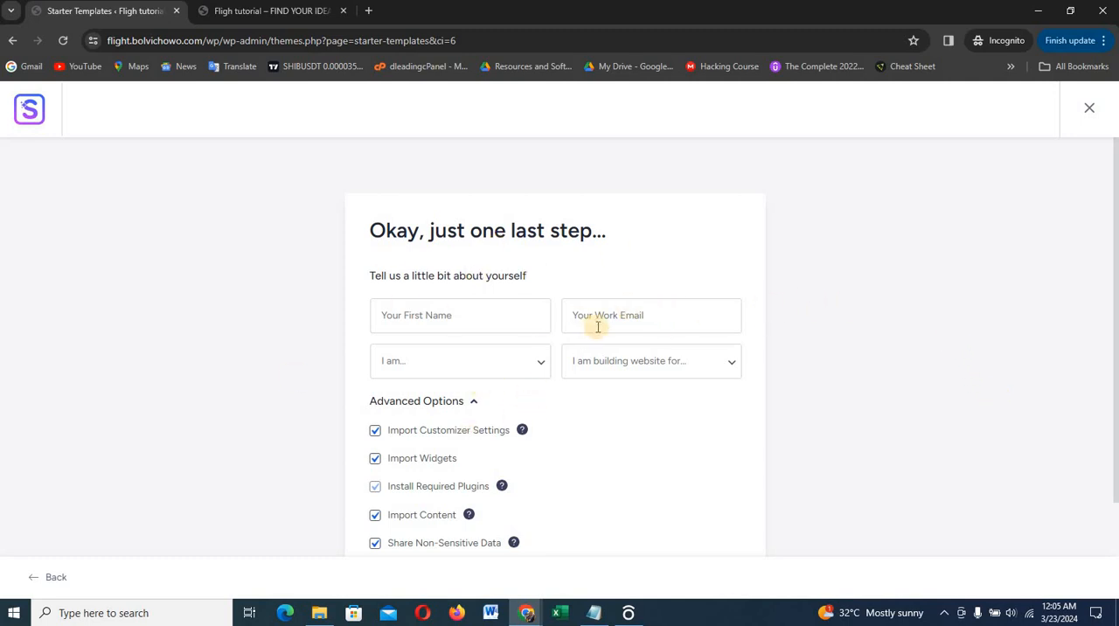
{"action": "scroll", "coordinate": [652, 395], "scroll_direction": "down", "scroll_amount": 2}
{"action": "left_click", "coordinate": [566, 461]}
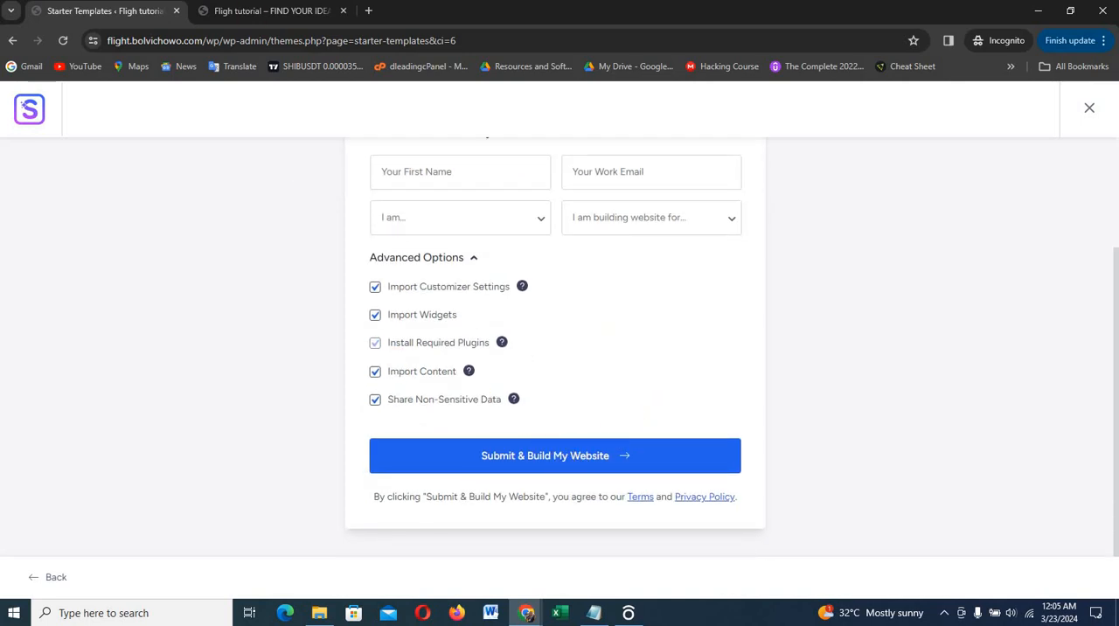
Reload the live site's front page to check how it looks before the template import
{"action": "left_click", "coordinate": [271, 14]}
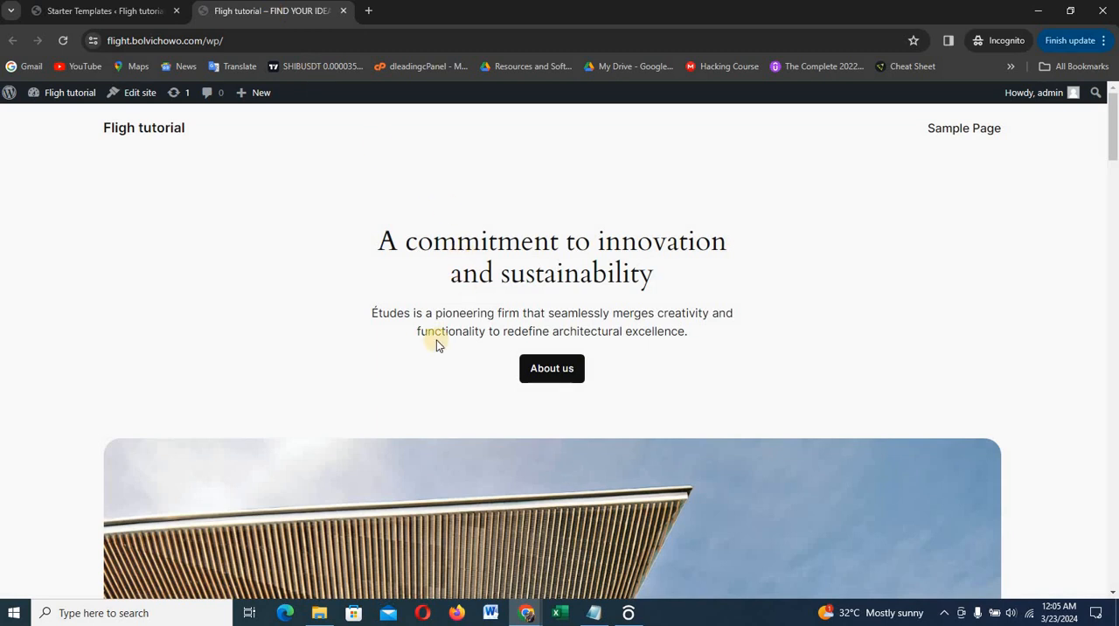
{"action": "key", "text": "F5"}
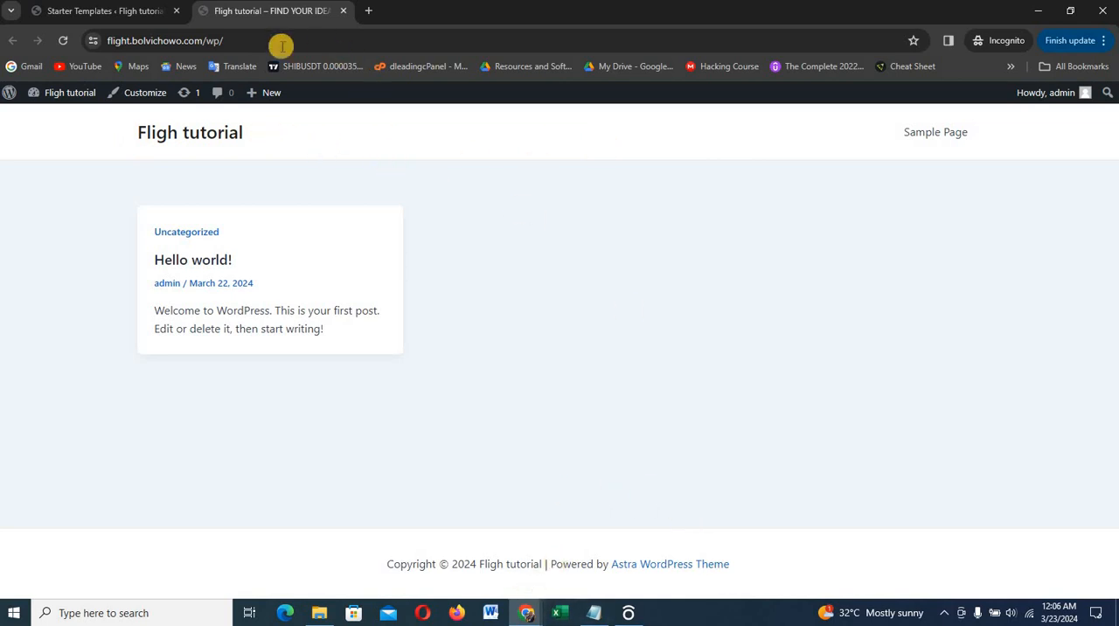
{"action": "left_click", "coordinate": [131, 11]}
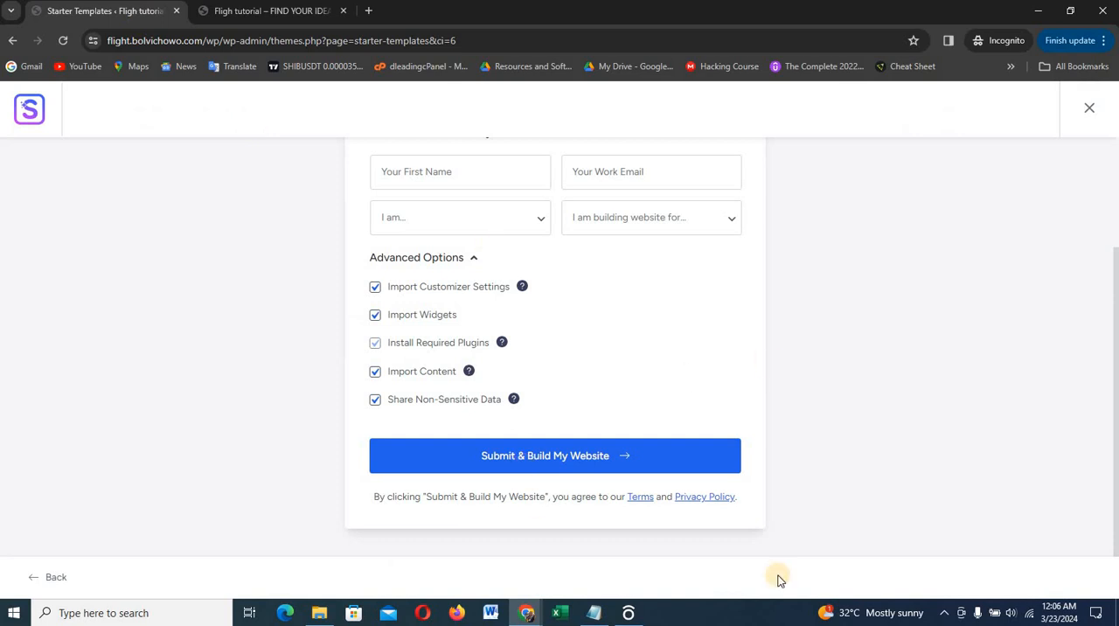
Submit the form to build the website with all import options enabled, and exit to the dashboard
{"action": "left_click", "coordinate": [554, 453]}
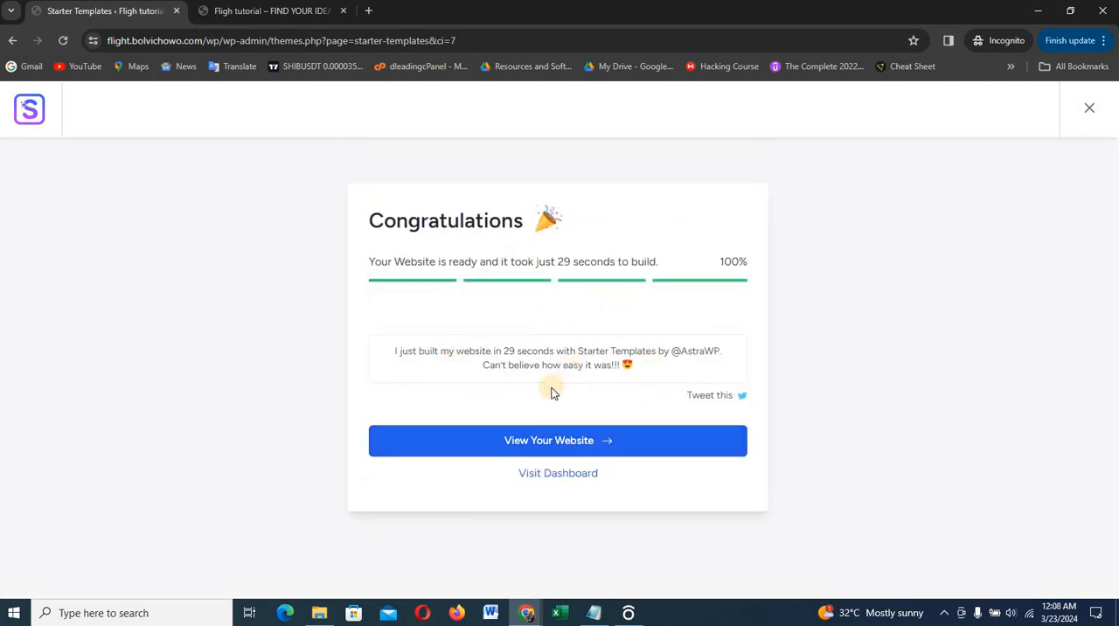
{"action": "left_click", "coordinate": [1089, 111]}
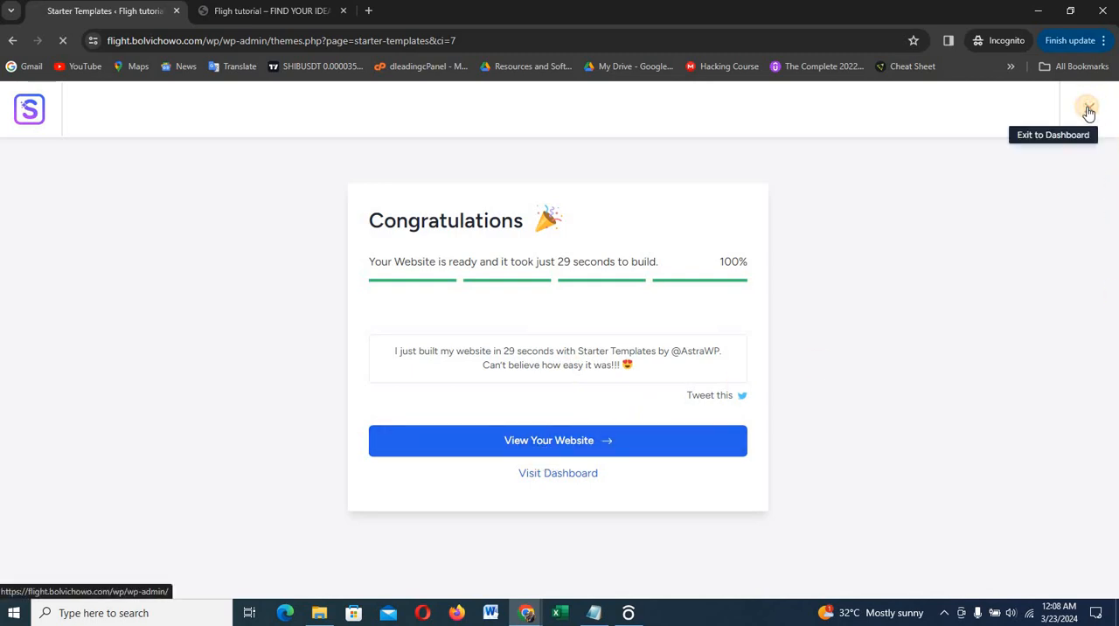
Reload the live site's front page and look through the imported Outdoor Adventure home page
{"action": "left_click", "coordinate": [289, 12]}
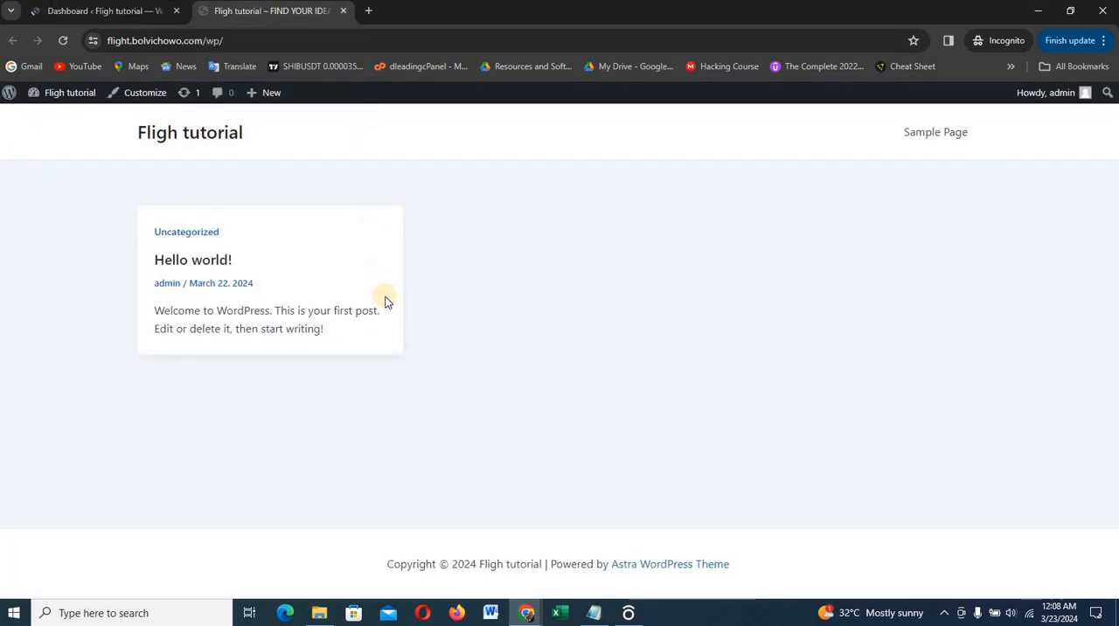
{"action": "key", "text": "F5"}
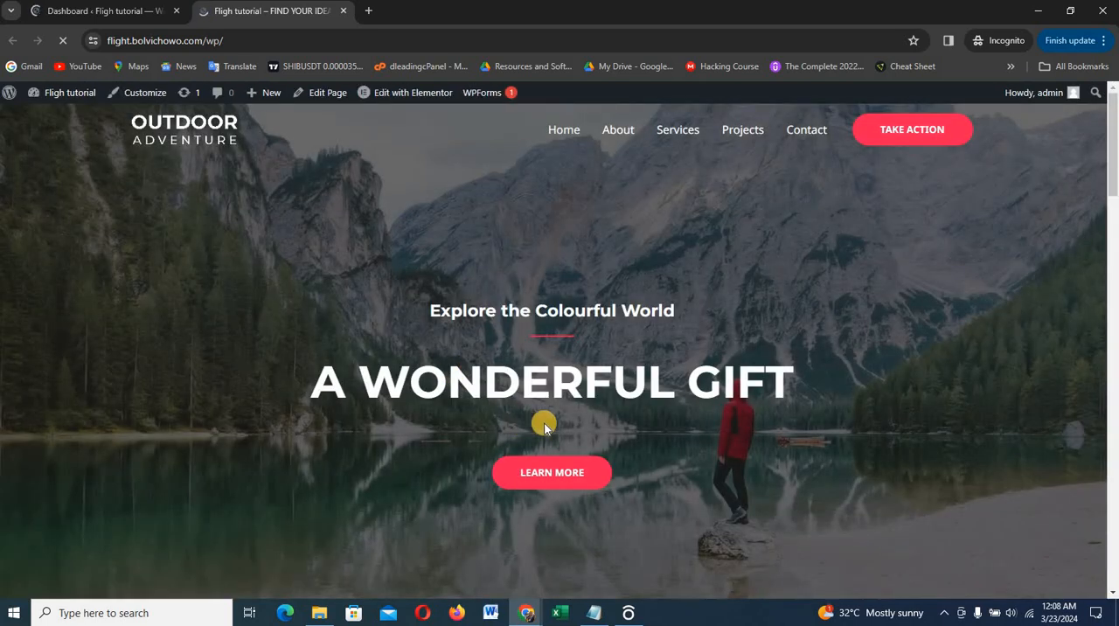
{"action": "scroll", "coordinate": [544, 423], "scroll_direction": "down", "scroll_amount": 4}
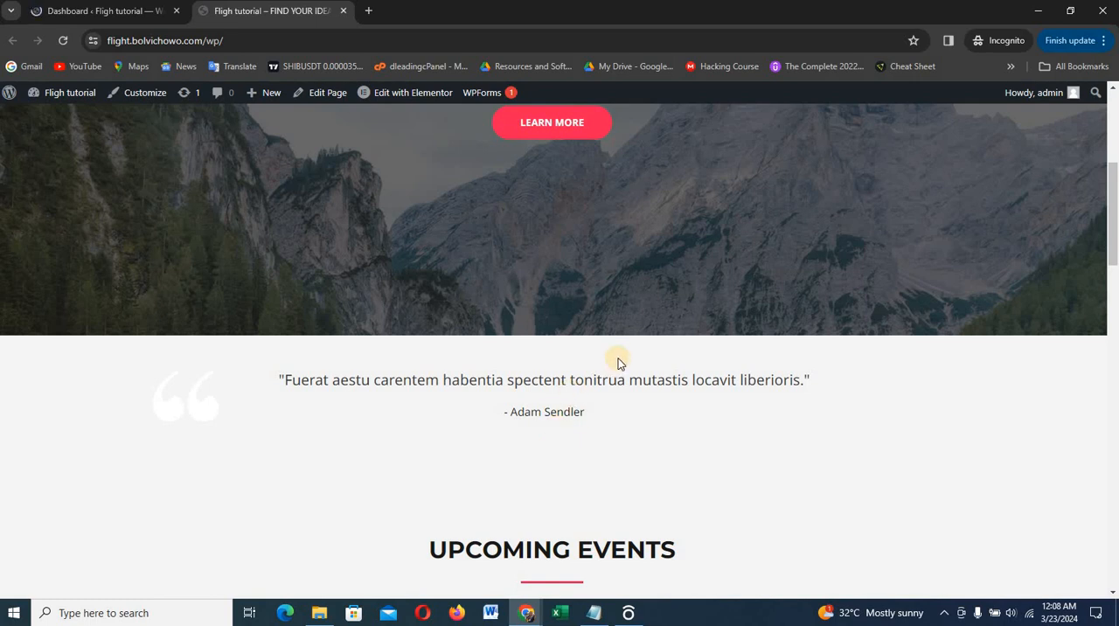
{"action": "scroll", "coordinate": [618, 362], "scroll_direction": "down", "scroll_amount": 5}
{"action": "scroll", "coordinate": [618, 357], "scroll_direction": "up", "scroll_amount": 9}
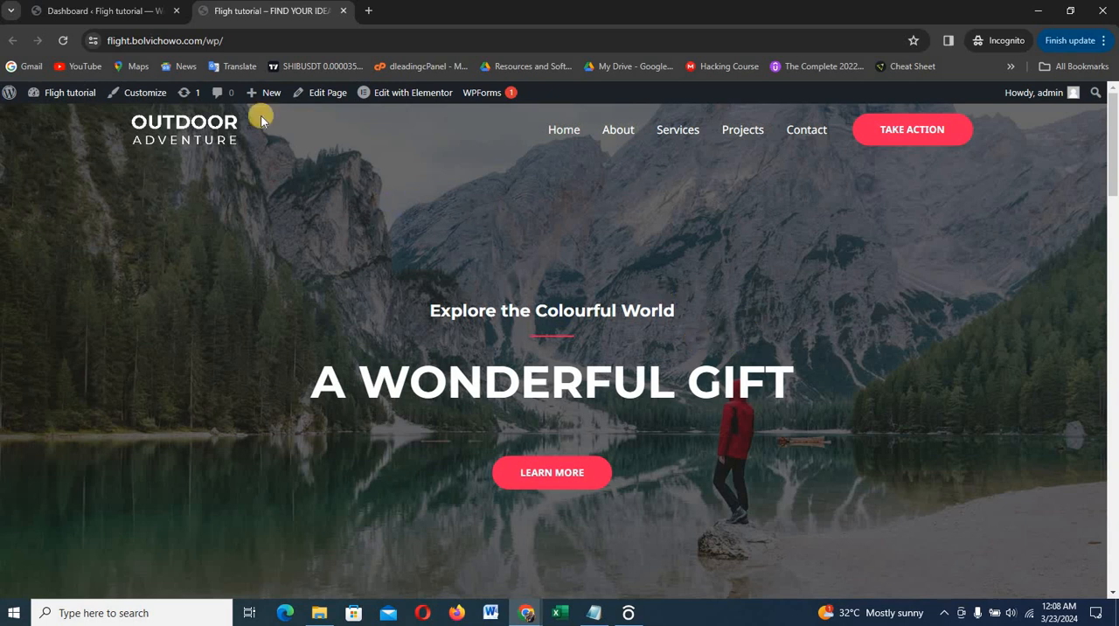
Examine the flight search form and flight schedule on the finished Dleading Flight site, and return to the Fligh tutorial dashboard
{"action": "left_click", "coordinate": [98, 11]}
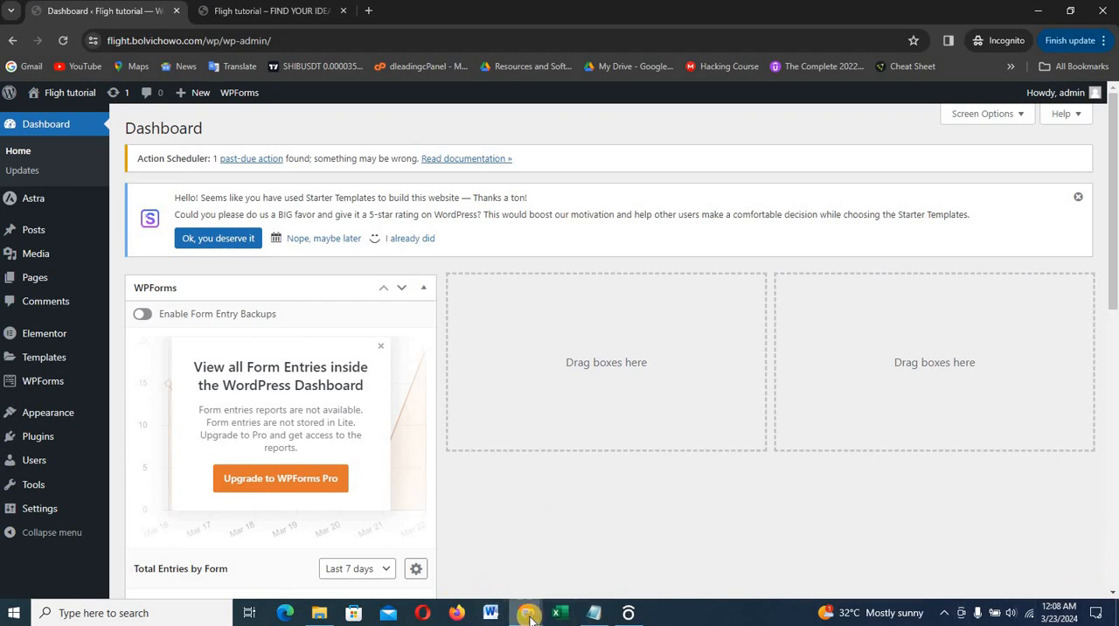
{"action": "mouse_move", "coordinate": [525, 612]}
{"action": "left_click", "coordinate": [470, 571]}
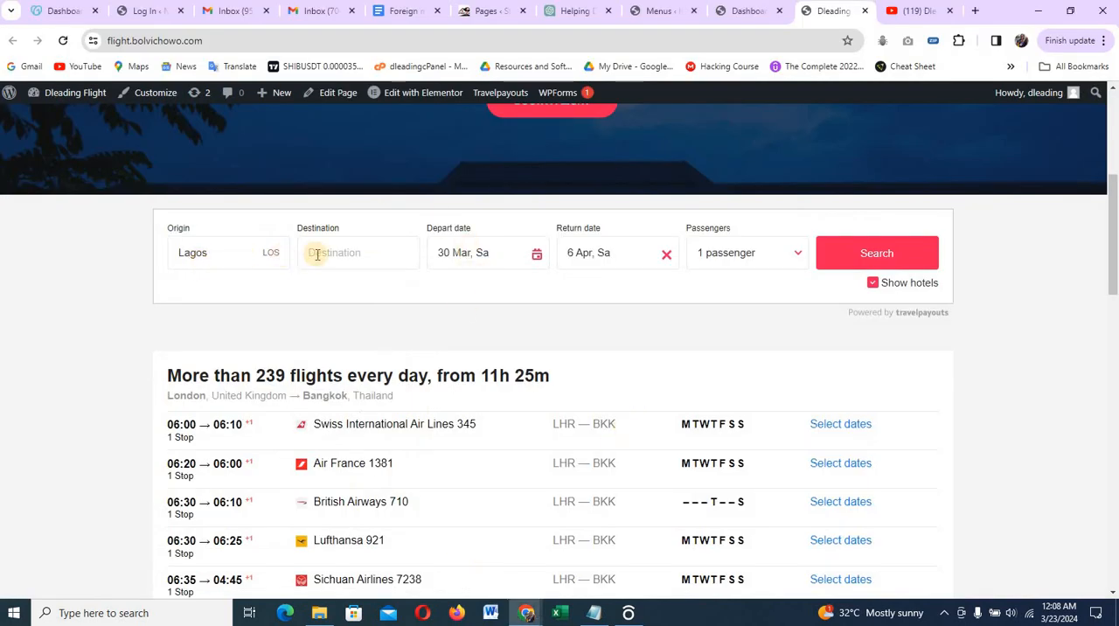
{"action": "scroll", "coordinate": [475, 312], "scroll_direction": "down", "scroll_amount": 2}
{"action": "scroll", "coordinate": [477, 309], "scroll_direction": "up", "scroll_amount": 2}
{"action": "scroll", "coordinate": [477, 310], "scroll_direction": "up", "scroll_amount": 1}
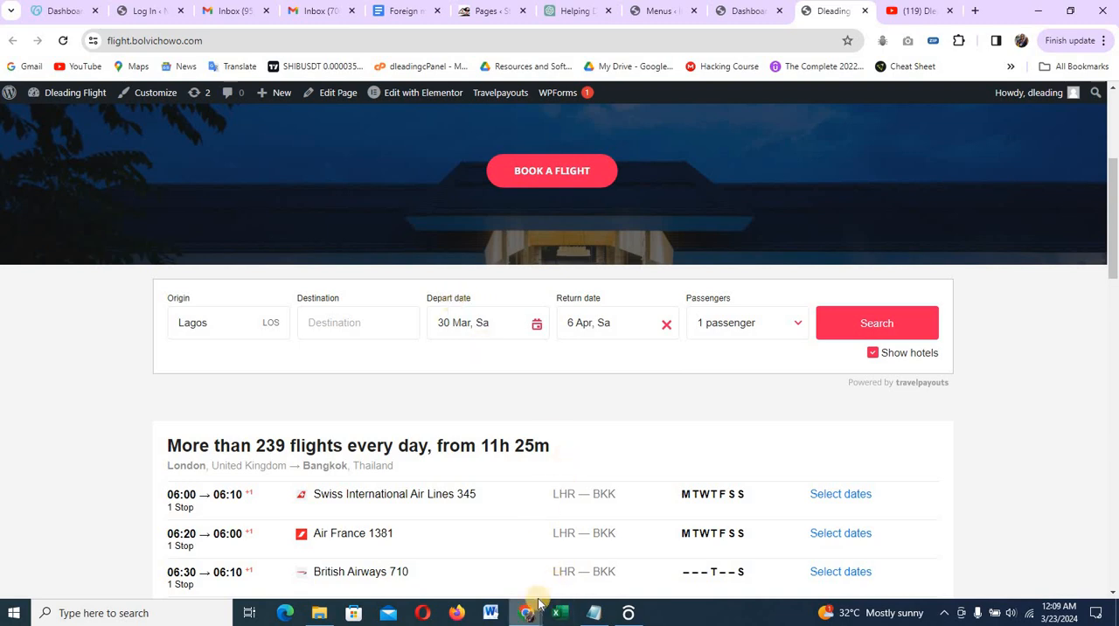
{"action": "left_click", "coordinate": [523, 614]}
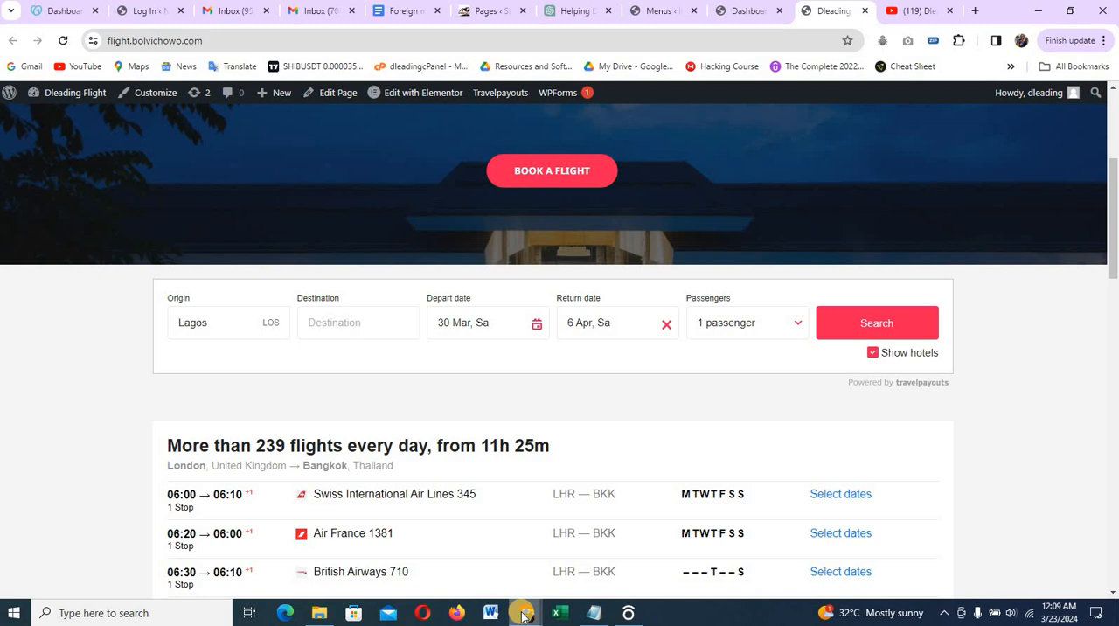
{"action": "mouse_move", "coordinate": [522, 616]}
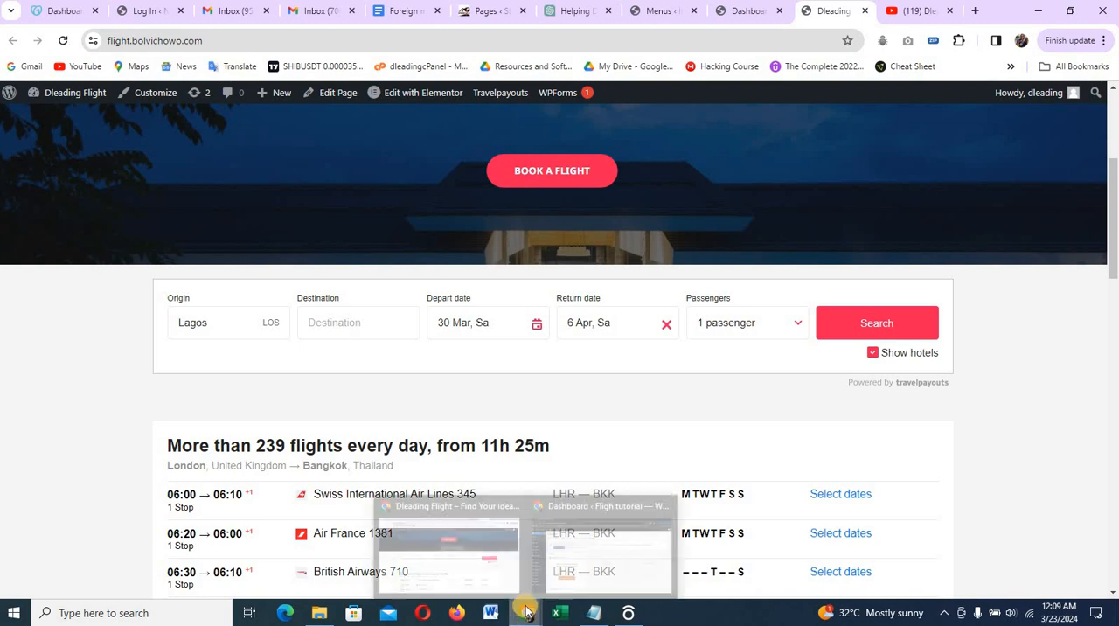
{"action": "left_click", "coordinate": [615, 564]}
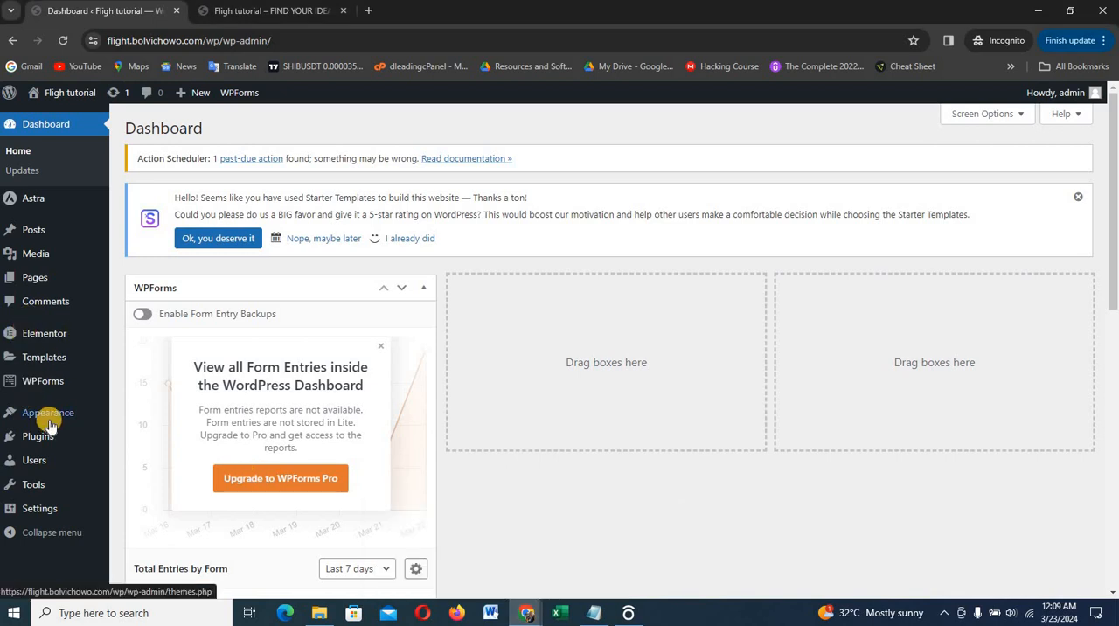
Search for "travelpayouts" among new plugins and install Travelpayouts: All Travel Brands in One Place
{"action": "mouse_move", "coordinate": [37, 437]}
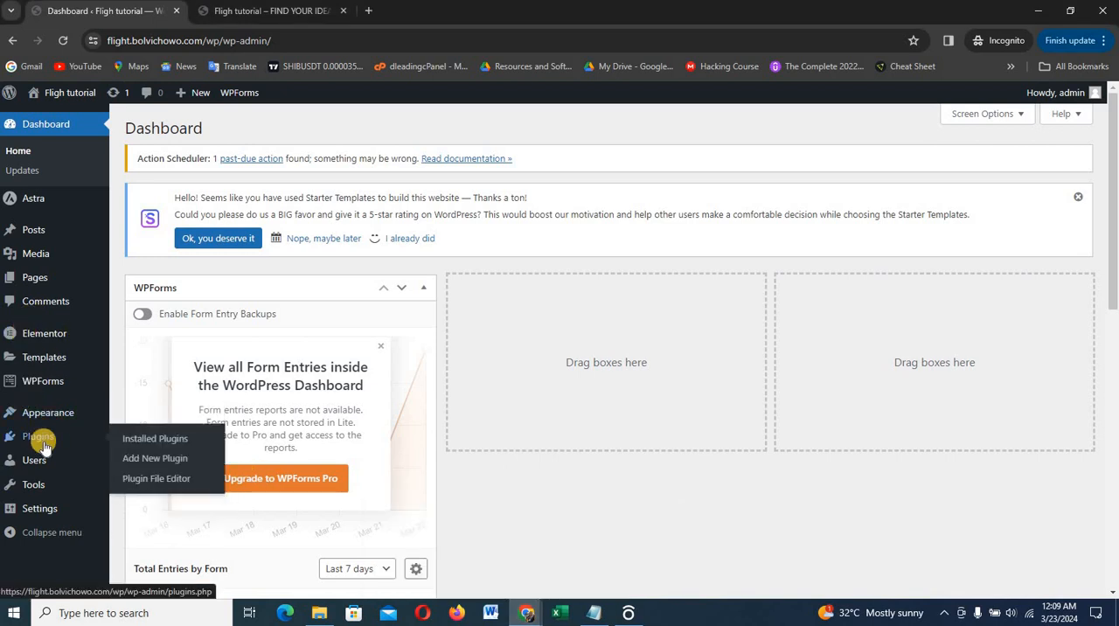
{"action": "left_click", "coordinate": [155, 459]}
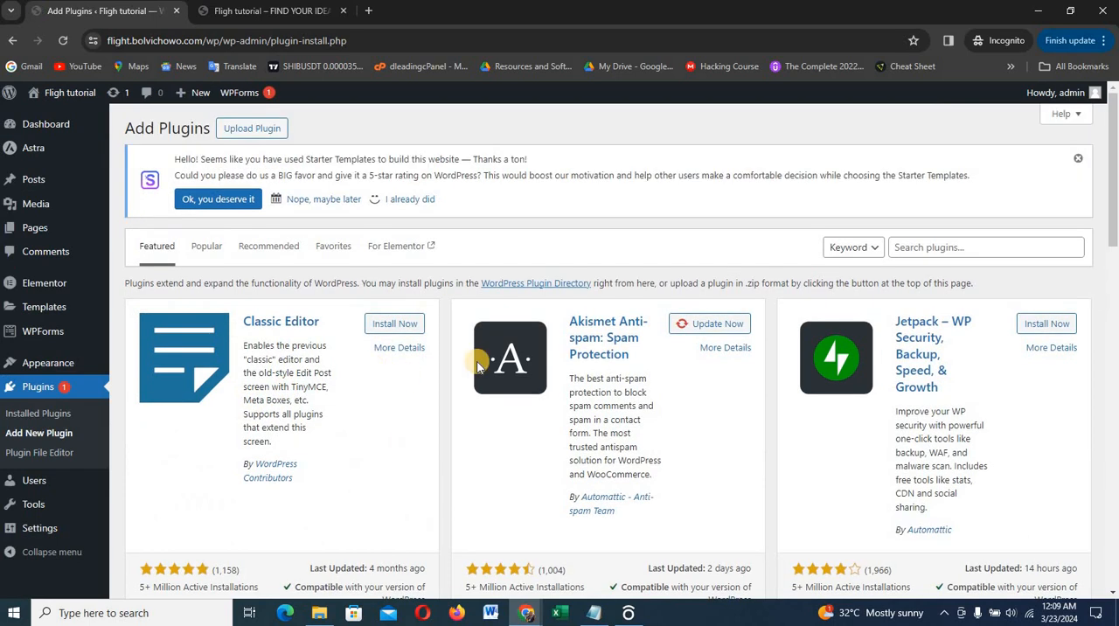
{"action": "left_click", "coordinate": [944, 249]}
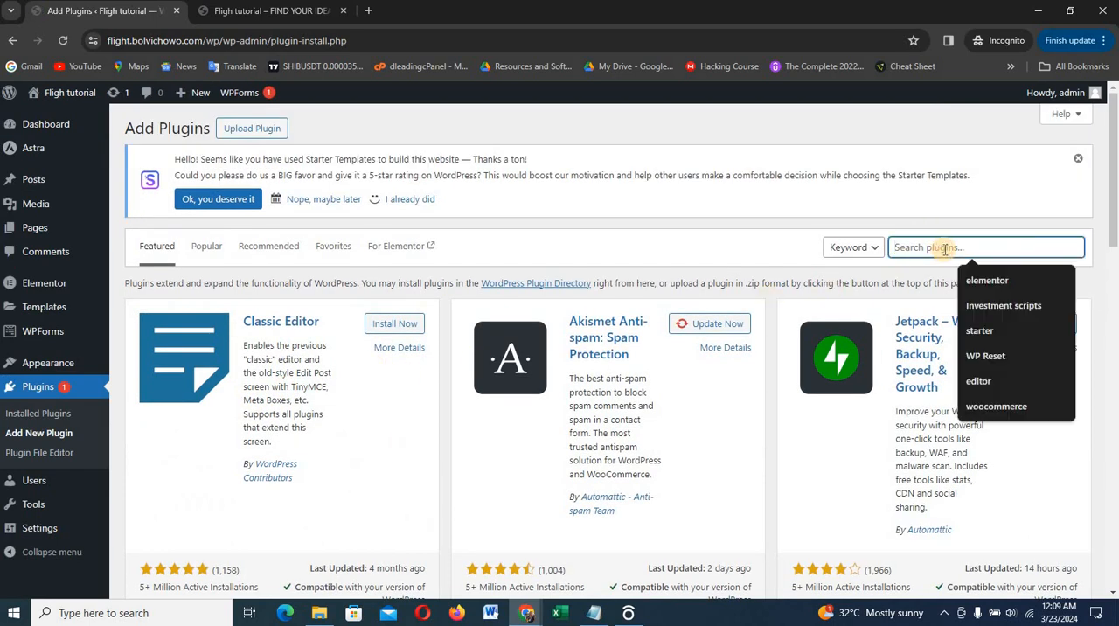
{"action": "type", "text": "travelpayouts"}
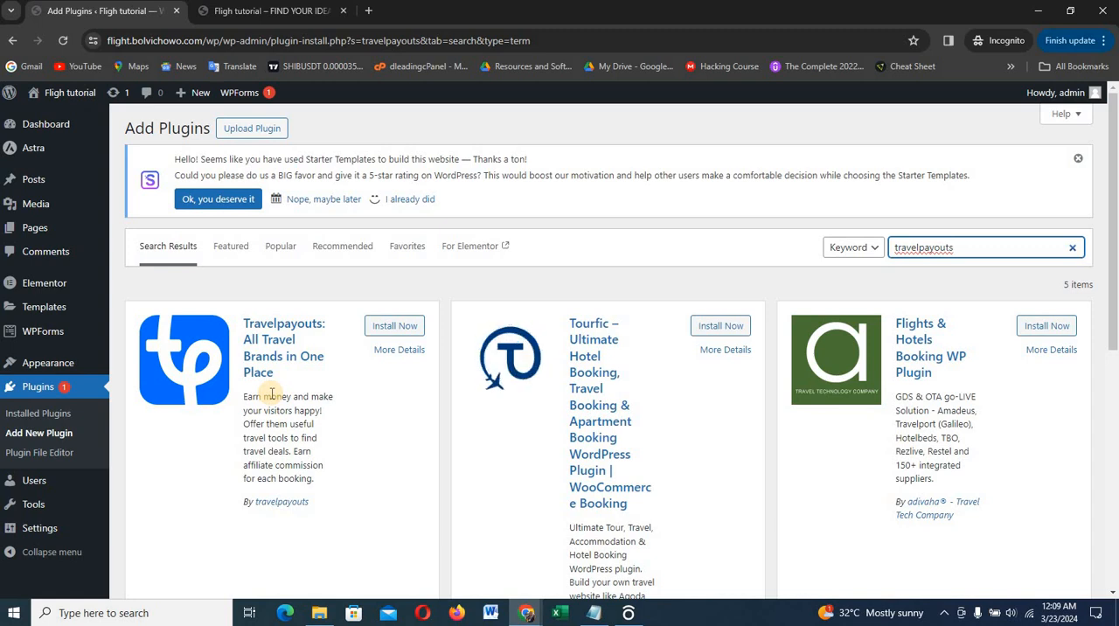
{"action": "left_click", "coordinate": [395, 328]}
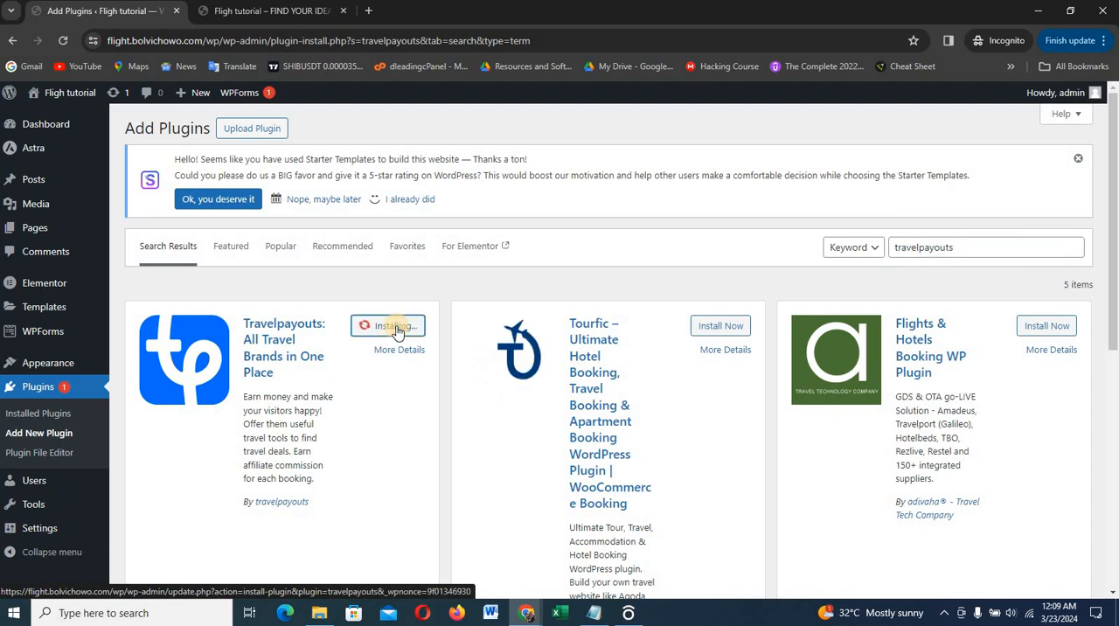
Search the plugin directory for "classic" and install the Classic Widgets plugin
{"action": "left_click", "coordinate": [962, 249]}
{"action": "key", "text": "ctrl+a"}
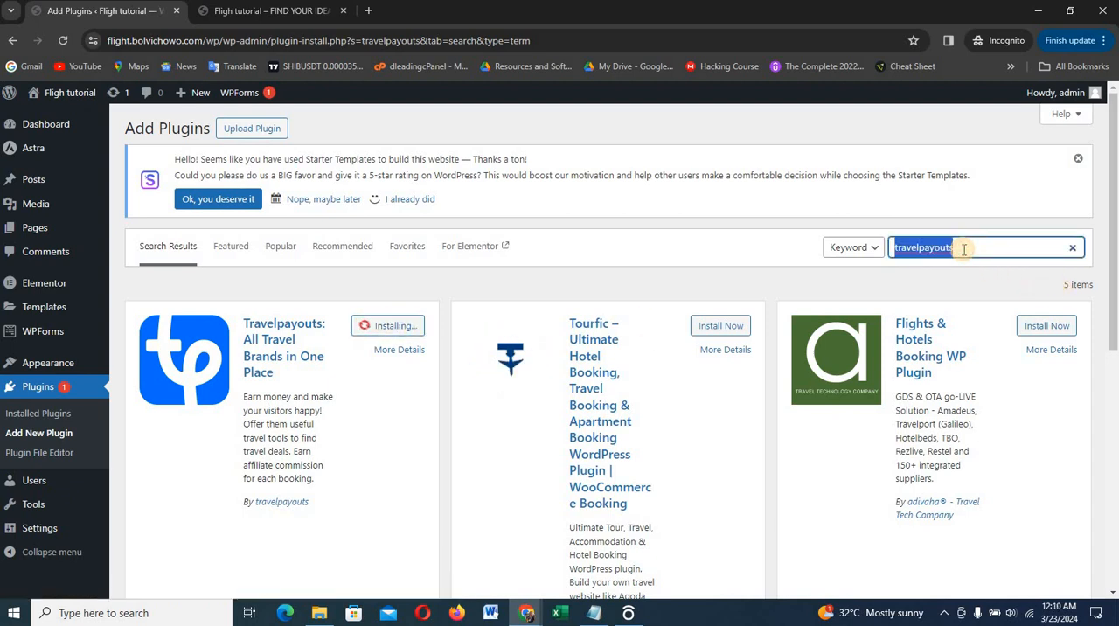
{"action": "type", "text": "clic"}
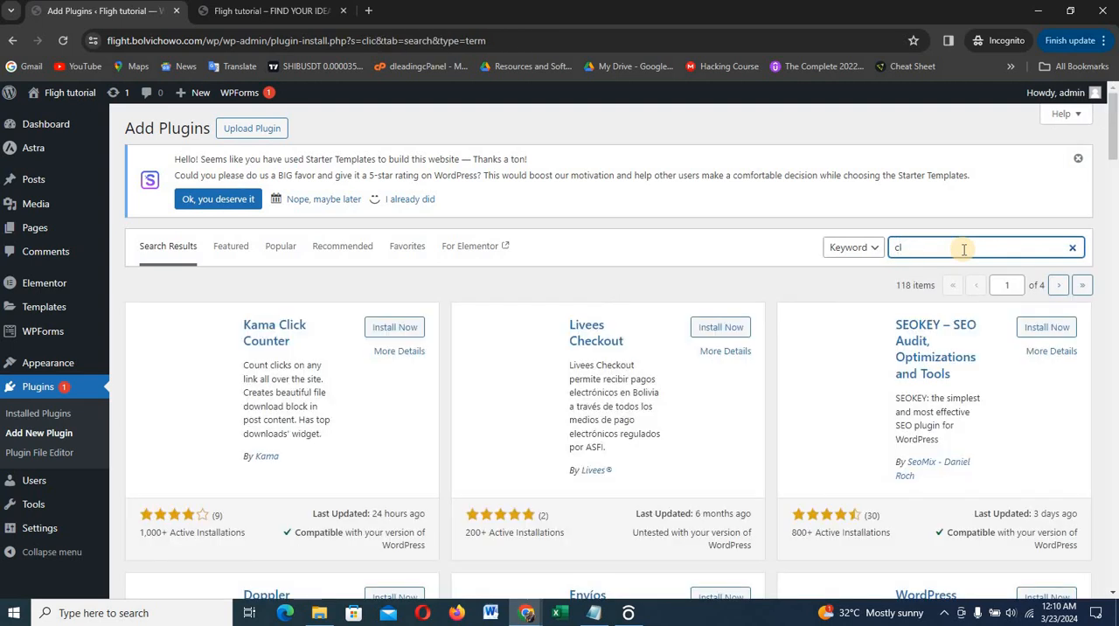
{"action": "type", "text": "assic"}
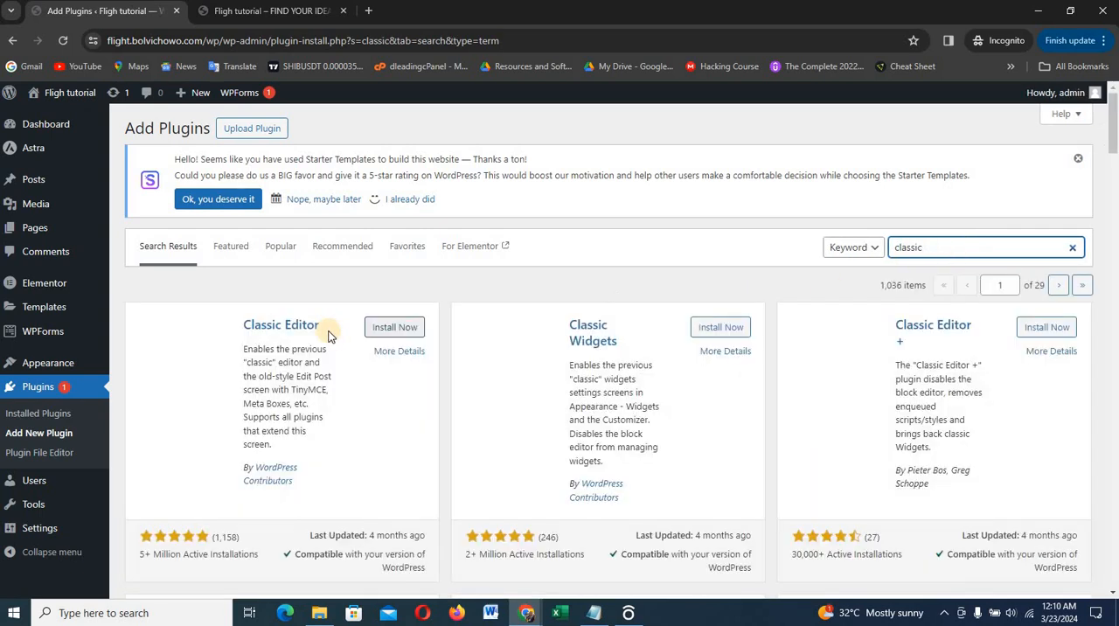
{"action": "left_click", "coordinate": [719, 329]}
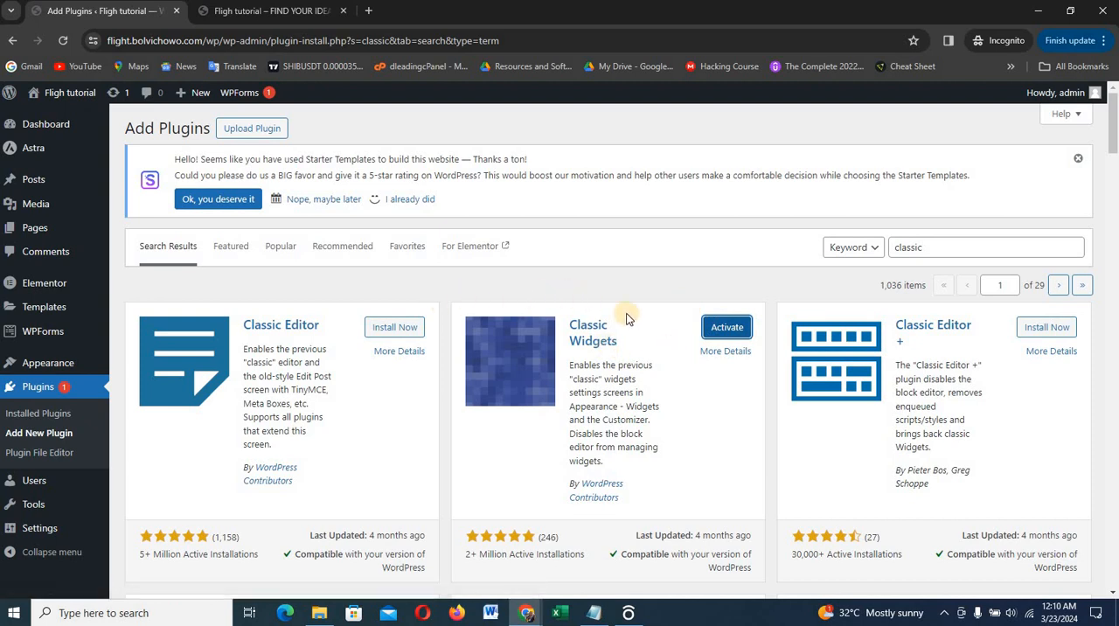
{"action": "scroll", "coordinate": [143, 407], "scroll_direction": "down", "scroll_amount": 2}
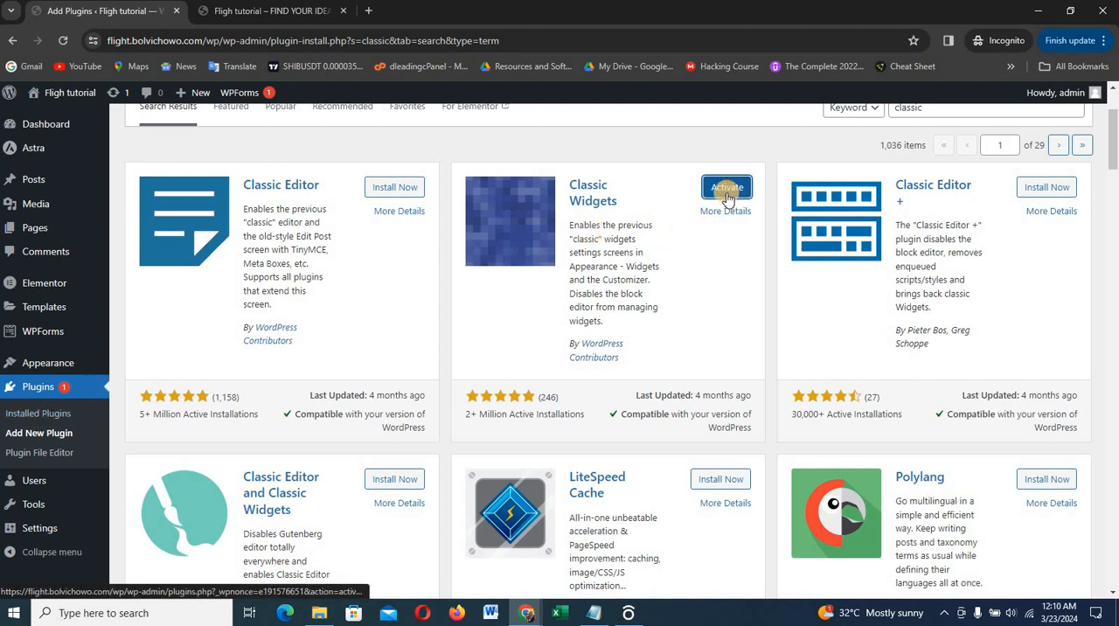
Delete the Akismet Anti-spam and Hello Dolly plugins together from the installed plugins using a bulk action
{"action": "left_click", "coordinate": [54, 417]}
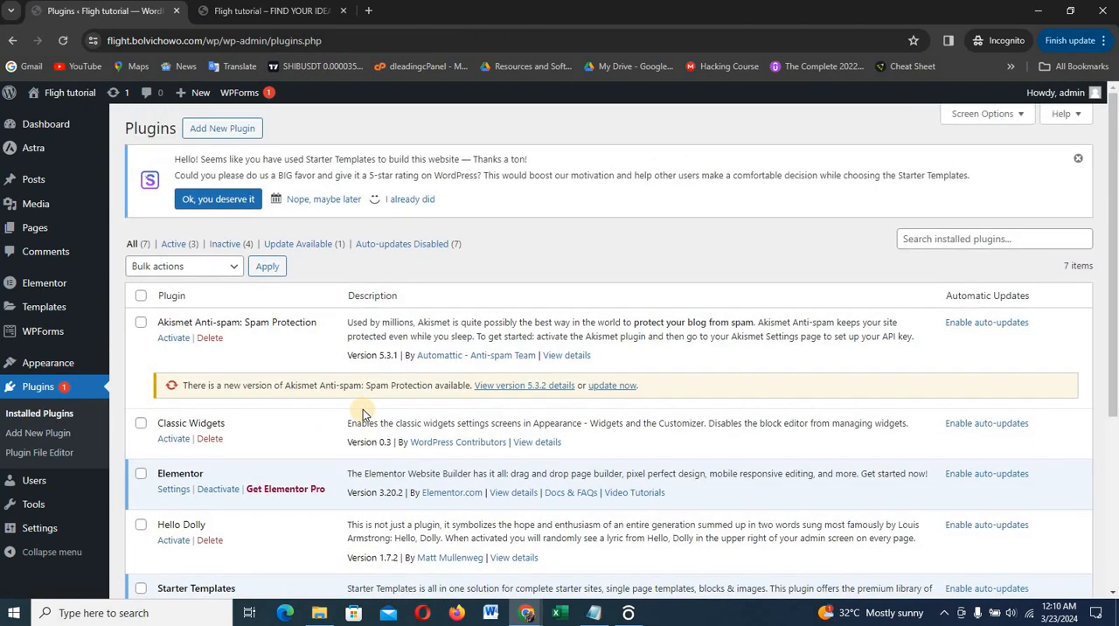
{"action": "scroll", "coordinate": [363, 411], "scroll_direction": "down", "scroll_amount": 1}
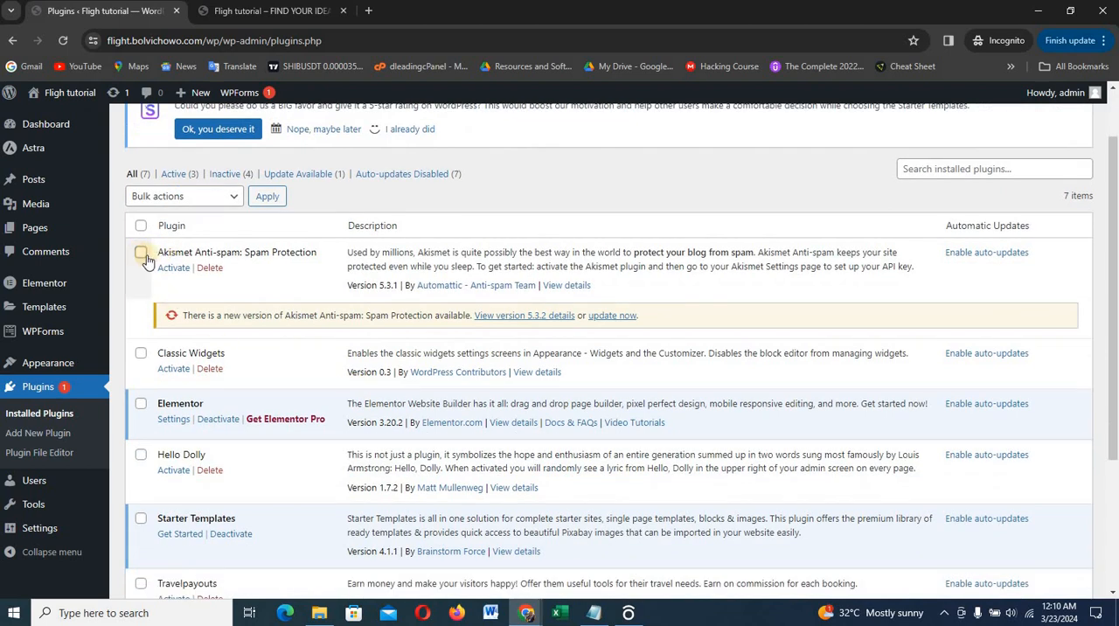
{"action": "left_click", "coordinate": [141, 252]}
{"action": "left_click", "coordinate": [141, 455]}
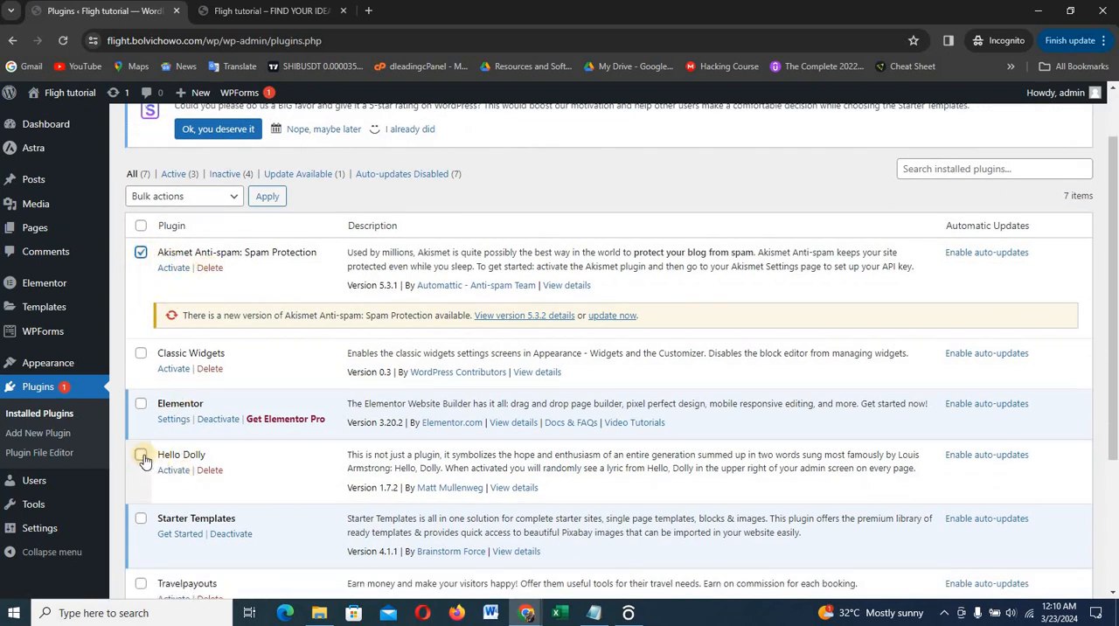
{"action": "left_click", "coordinate": [223, 197]}
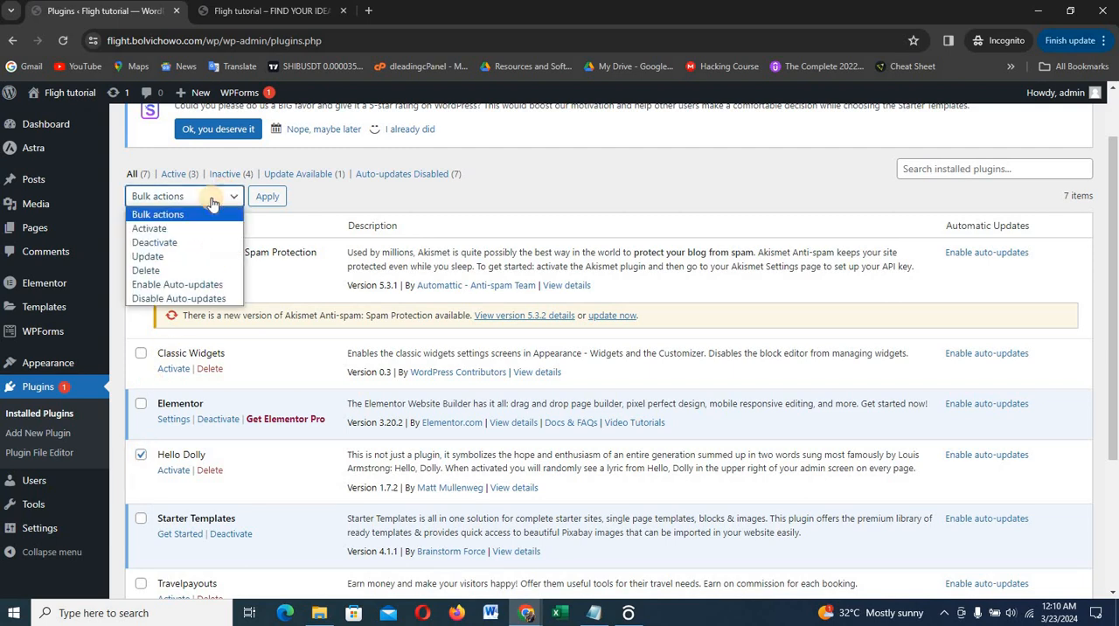
{"action": "left_click", "coordinate": [166, 270]}
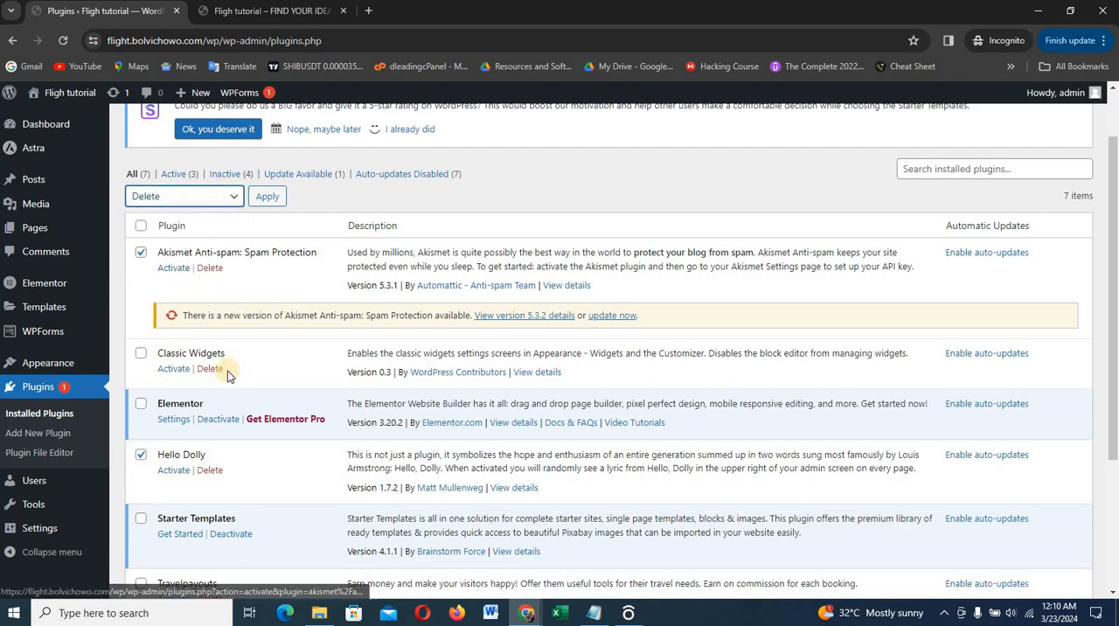
{"action": "left_click", "coordinate": [269, 196]}
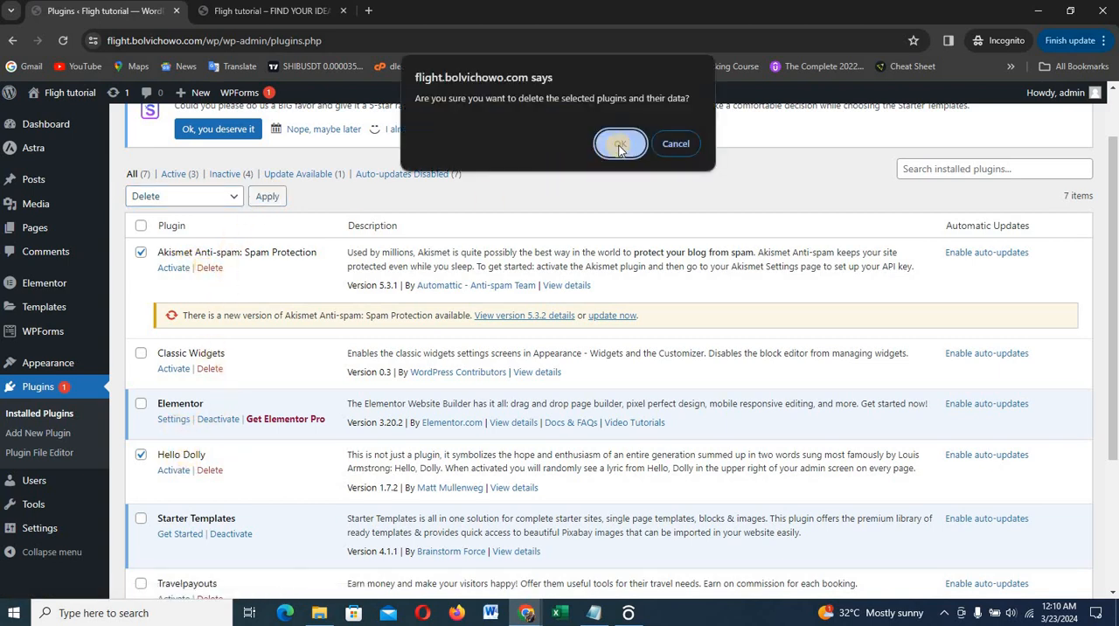
{"action": "left_click", "coordinate": [628, 150]}
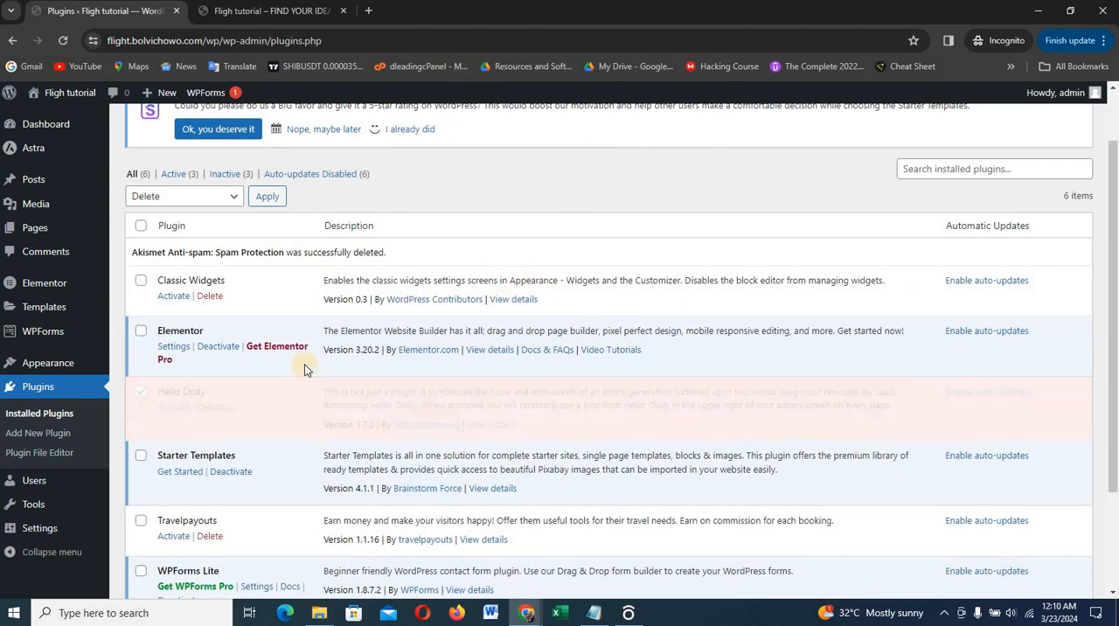
Activate the Classic Widgets and Travelpayouts plugins together using a bulk action
{"action": "left_click", "coordinate": [139, 282]}
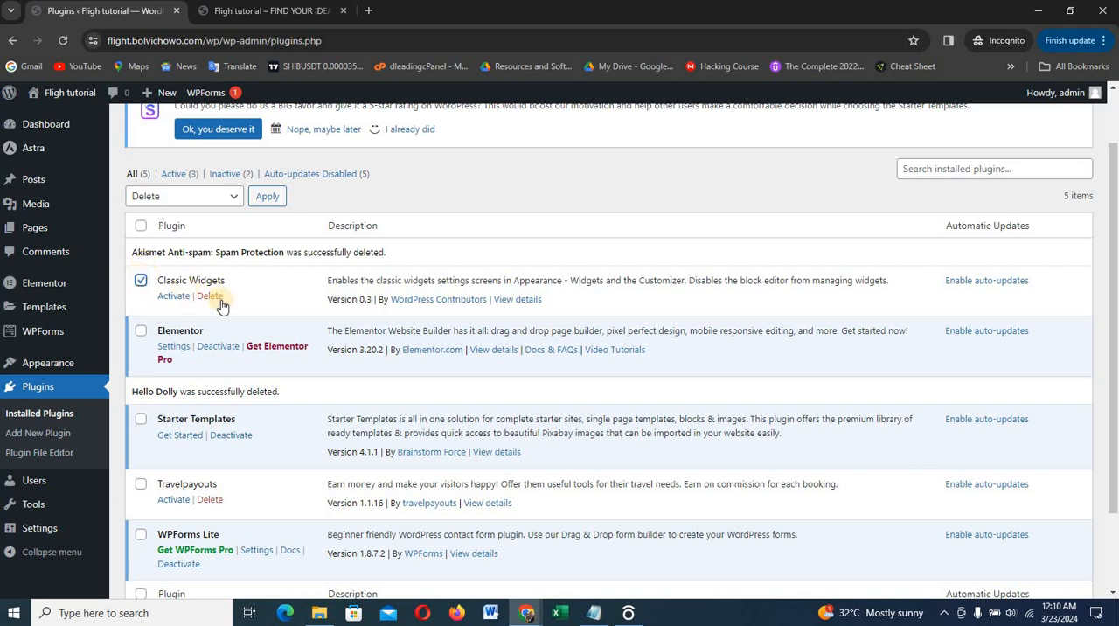
{"action": "scroll", "coordinate": [187, 411], "scroll_direction": "down", "scroll_amount": 1}
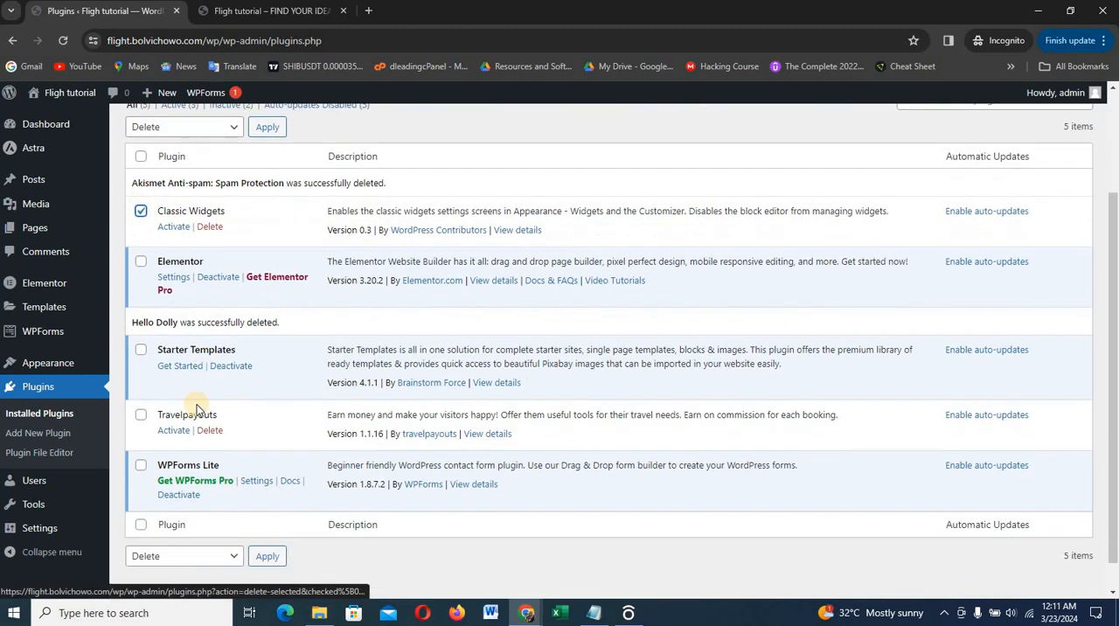
{"action": "left_click", "coordinate": [140, 414]}
{"action": "scroll", "coordinate": [241, 463], "scroll_direction": "down", "scroll_amount": 1}
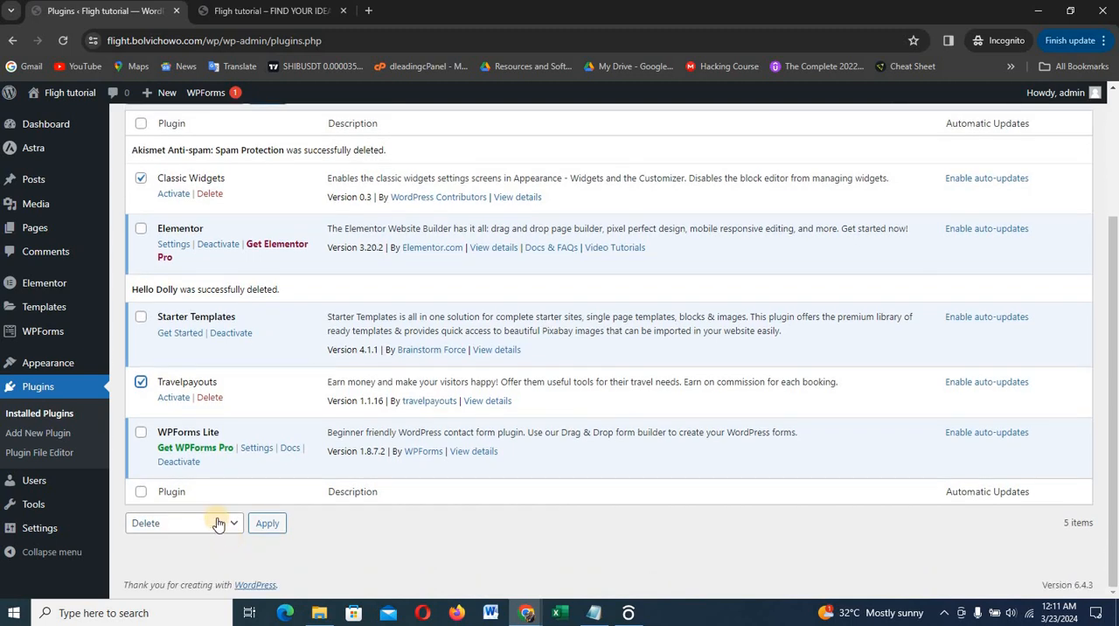
{"action": "left_click", "coordinate": [217, 523]}
{"action": "left_click", "coordinate": [193, 435]}
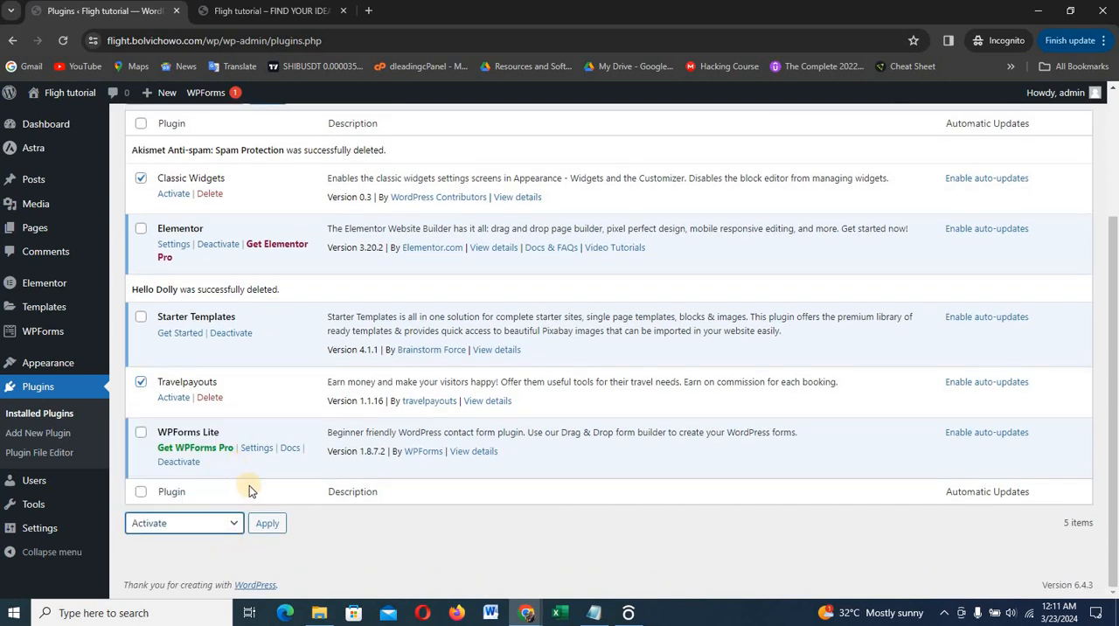
{"action": "left_click", "coordinate": [271, 528]}
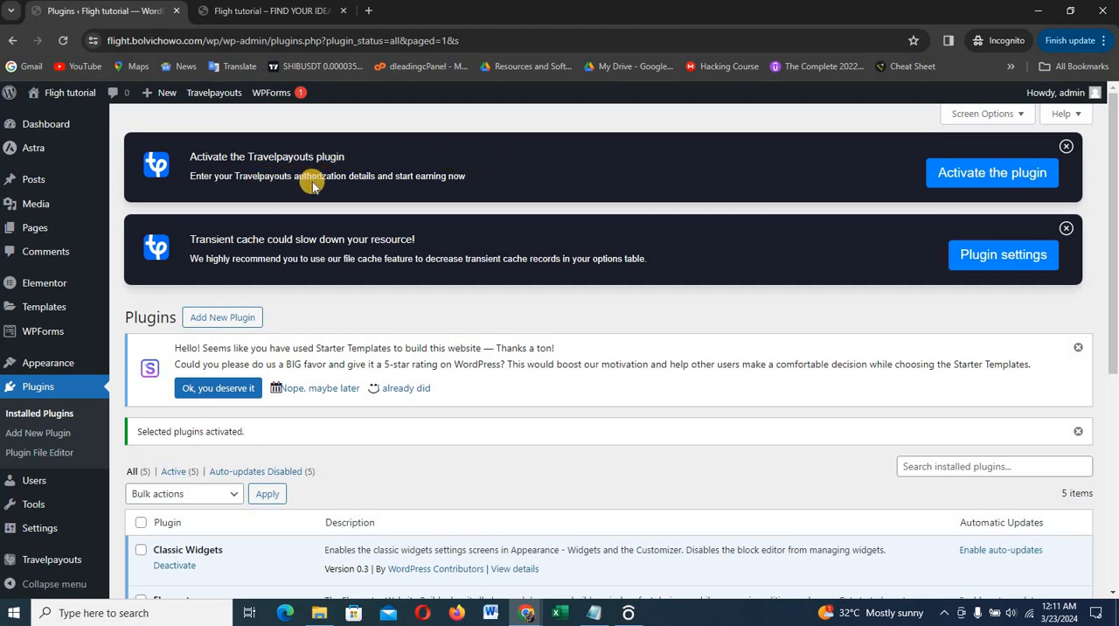
Start the Travelpayouts plugin authorization from its activation notice and open the travelpayouts.com account registration page
{"action": "left_click", "coordinate": [1003, 176]}
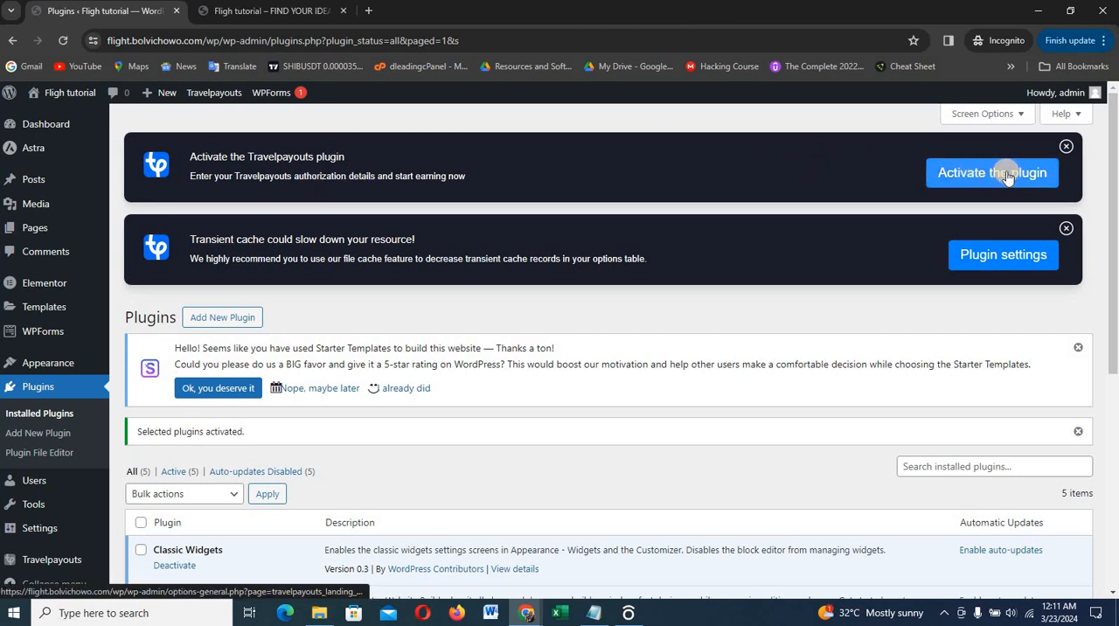
{"action": "left_click", "coordinate": [993, 176]}
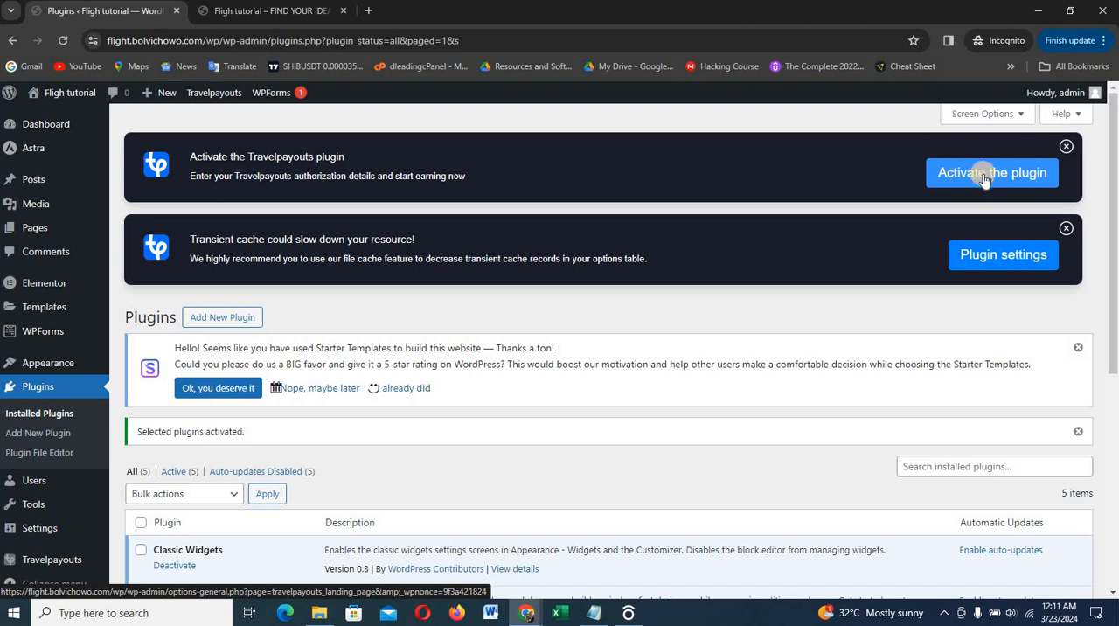
{"action": "scroll", "coordinate": [660, 445], "scroll_direction": "down", "scroll_amount": 3}
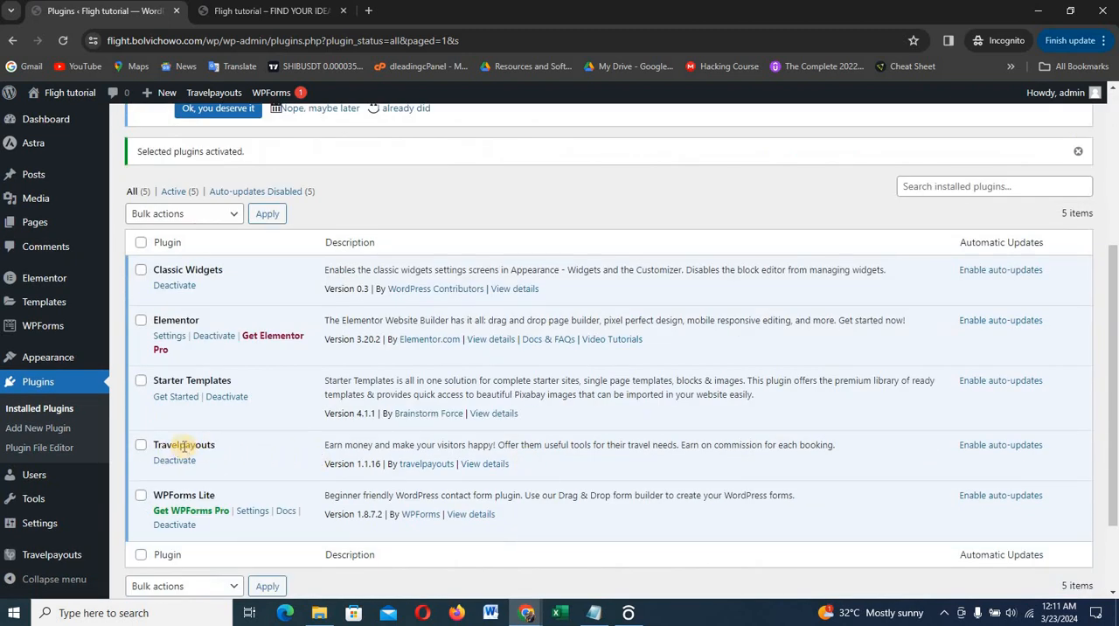
{"action": "scroll", "coordinate": [818, 225], "scroll_direction": "up", "scroll_amount": 3}
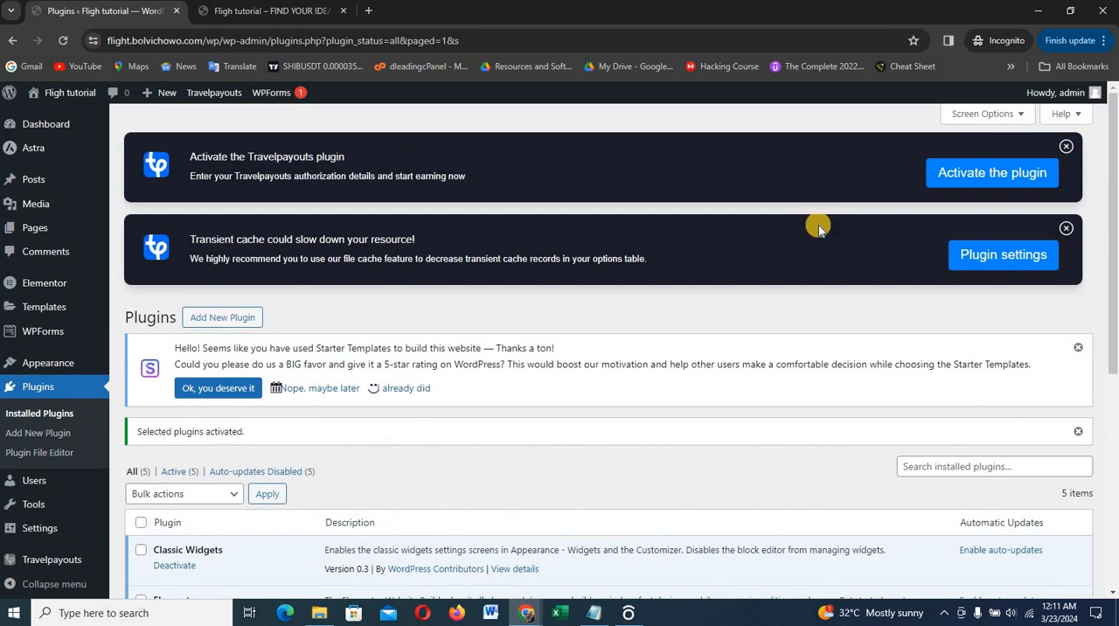
{"action": "left_click", "coordinate": [982, 176]}
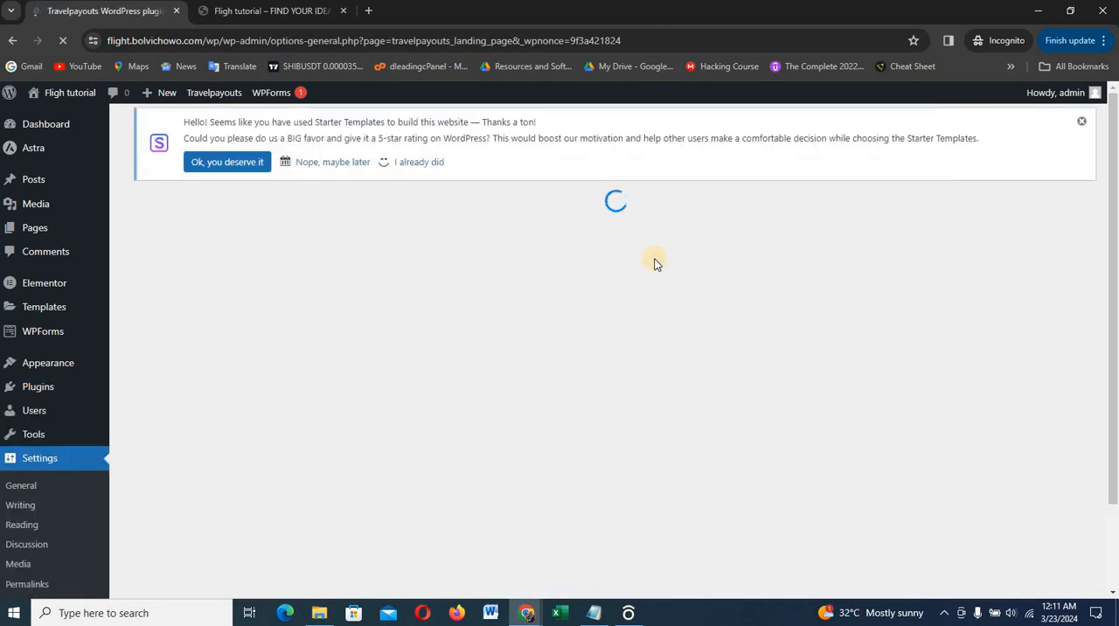
{"action": "scroll", "coordinate": [765, 289], "scroll_direction": "down", "scroll_amount": 1}
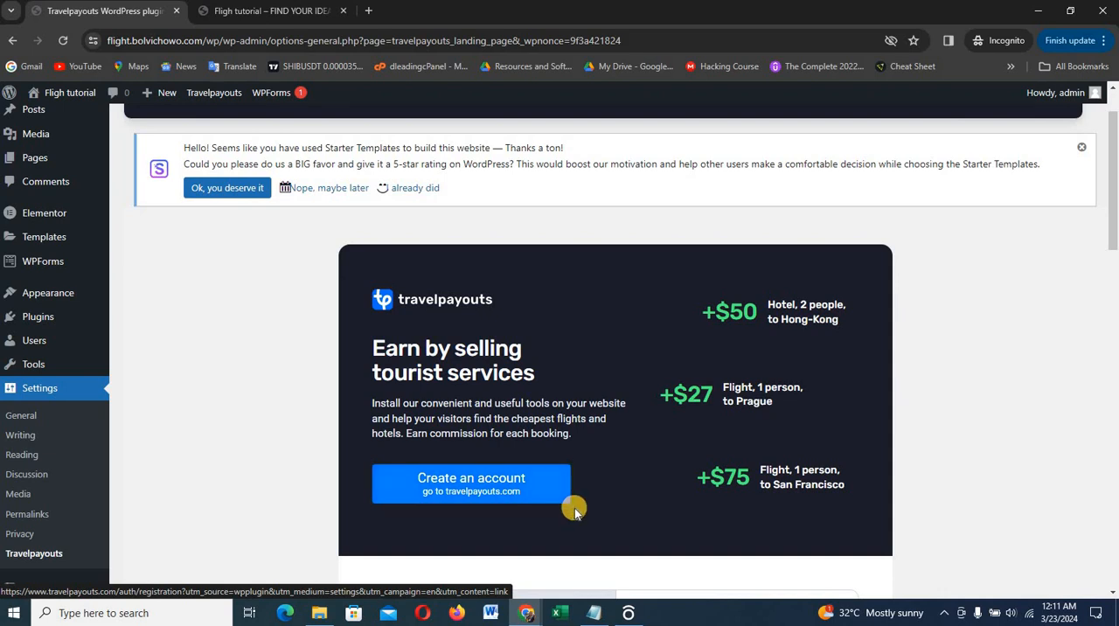
{"action": "left_click", "coordinate": [468, 485]}
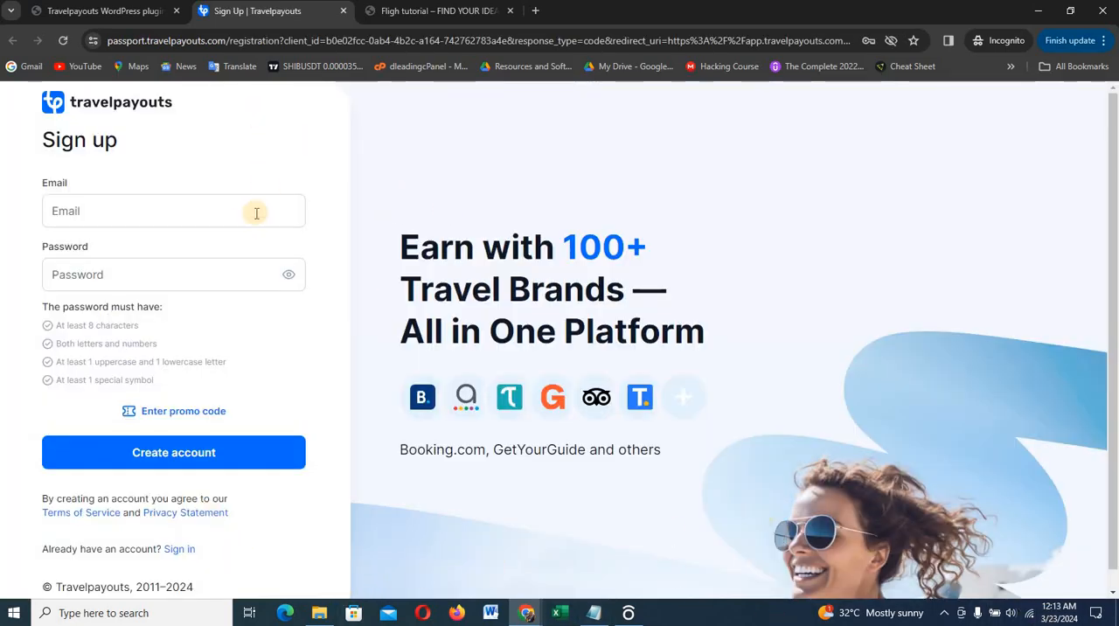
Fill in the account's e-mail address on the Travelpayouts sign-up form
{"action": "left_click", "coordinate": [229, 210]}
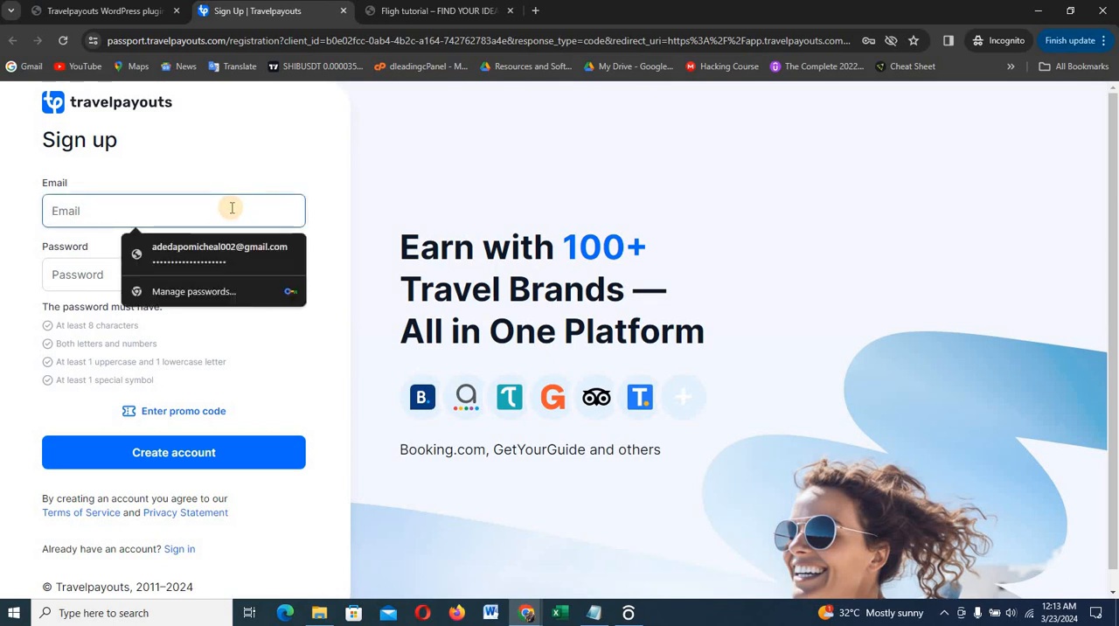
{"action": "type", "text": "d"}
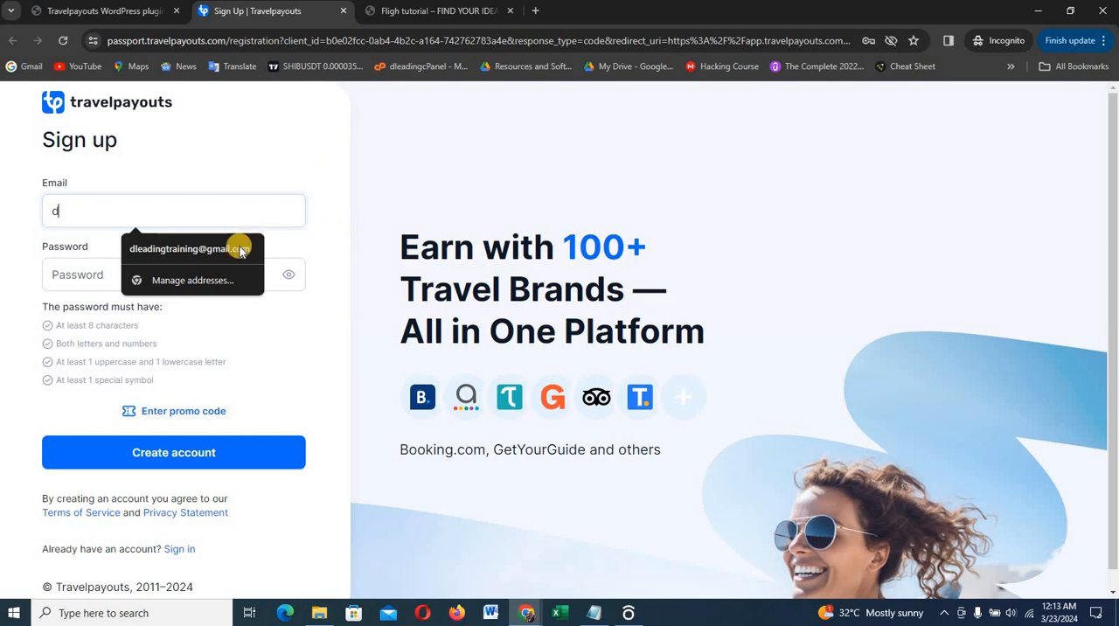
{"action": "left_click", "coordinate": [238, 244]}
Copy the sign-up e-mail into the password field as a starting text and reveal the hidden characters
{"action": "left_click", "coordinate": [191, 266]}
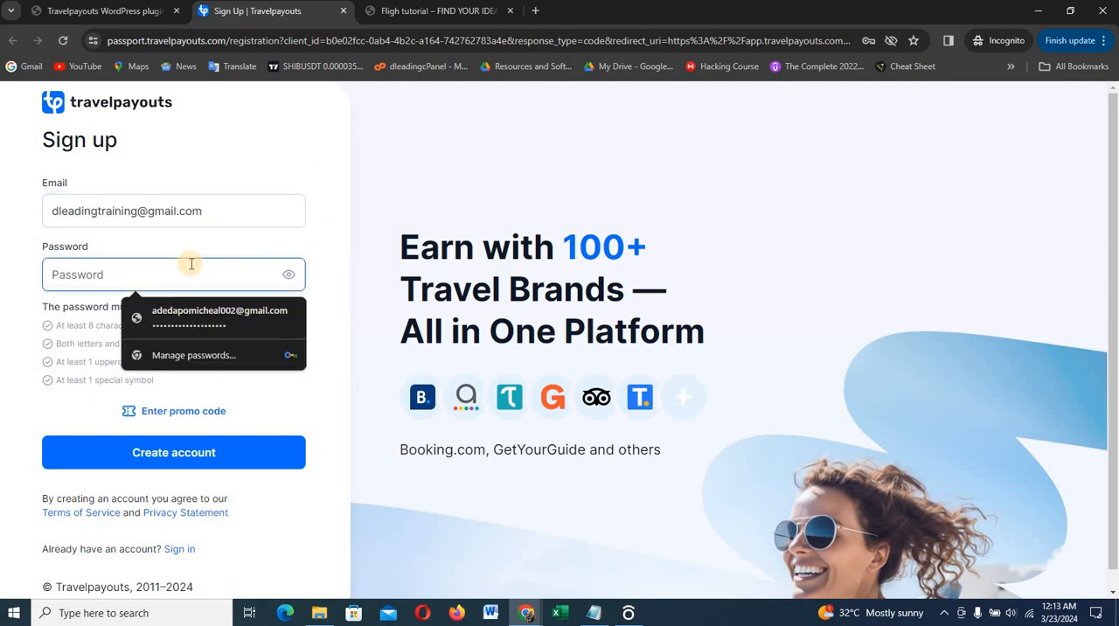
{"action": "left_click_drag", "start_coordinate": [212, 210], "coordinate": [55, 215]}
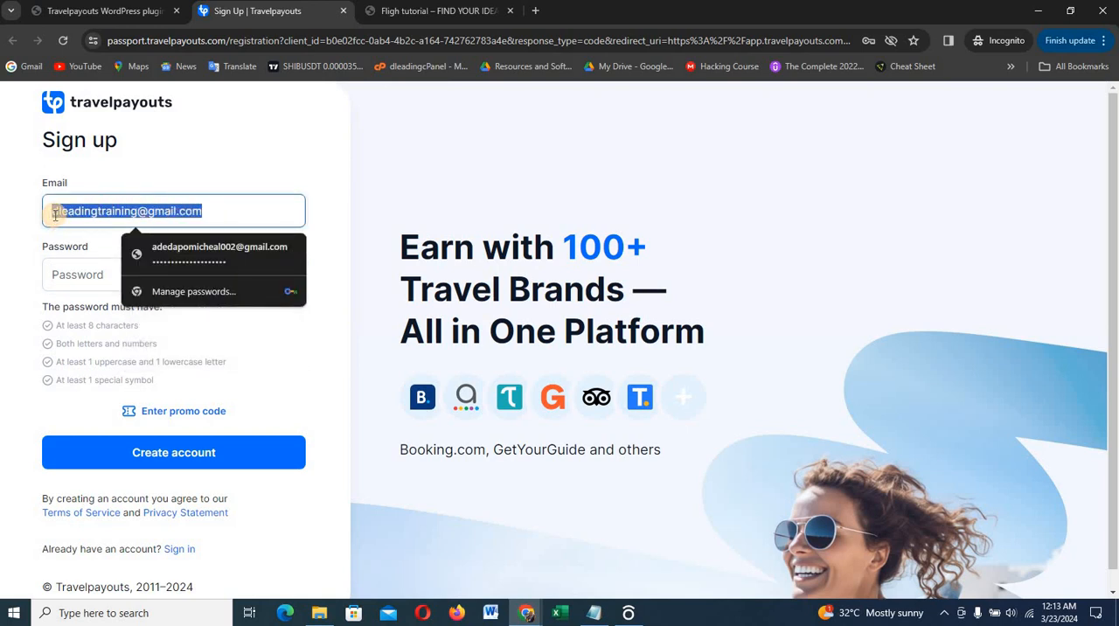
{"action": "left_click", "coordinate": [62, 275]}
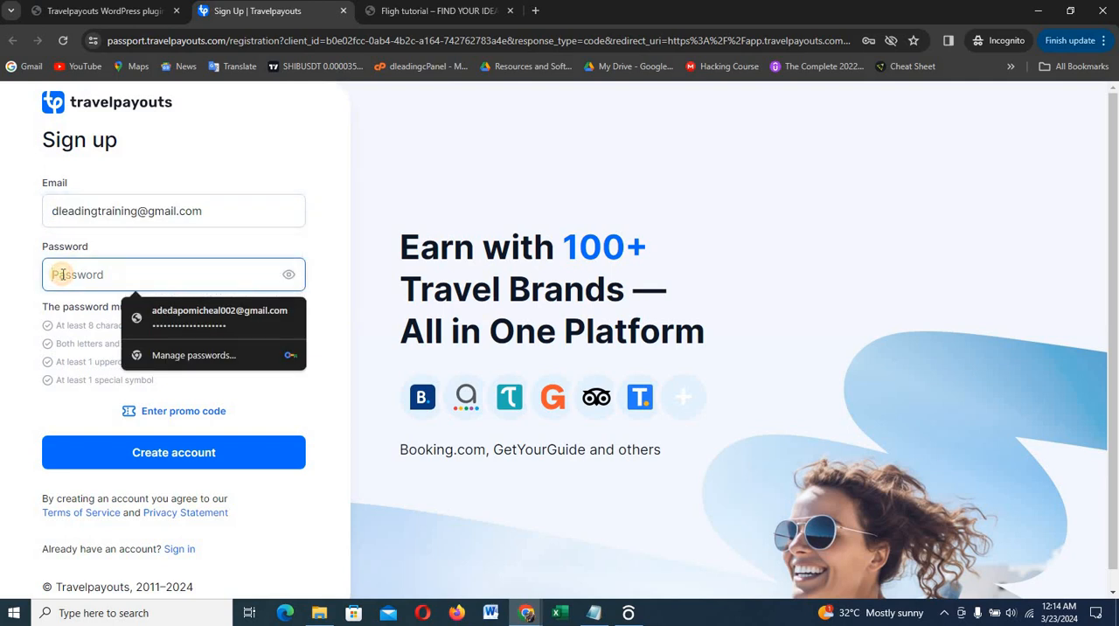
{"action": "key", "text": "ctrl+v"}
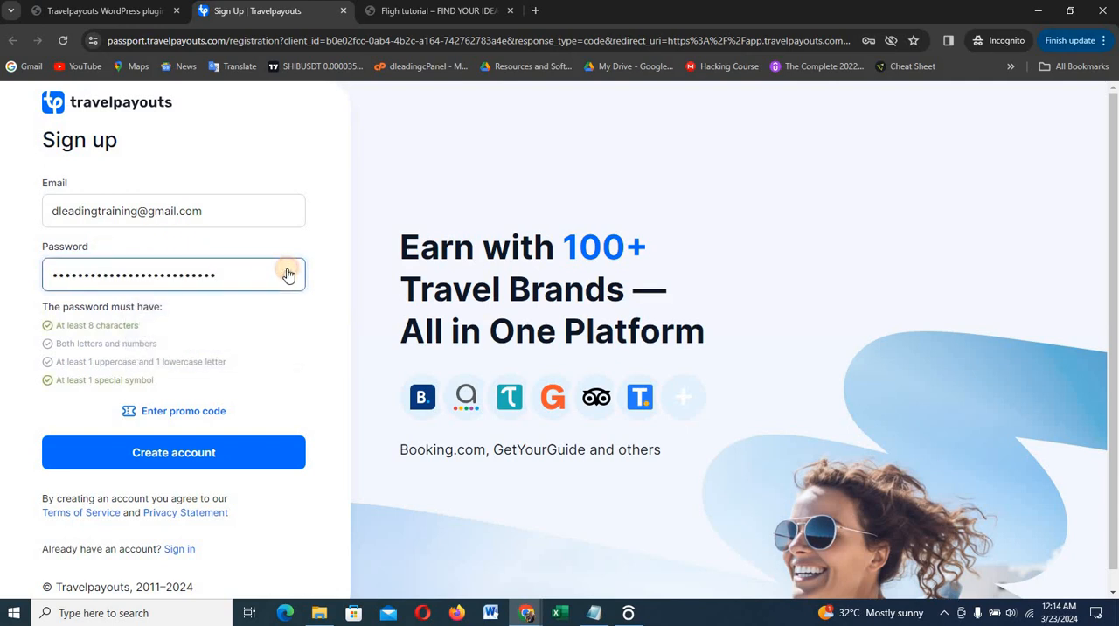
{"action": "left_click", "coordinate": [289, 274]}
Edit the account password until it meets all listed requirements, and create the Travelpayouts account
{"action": "left_click", "coordinate": [140, 274]}
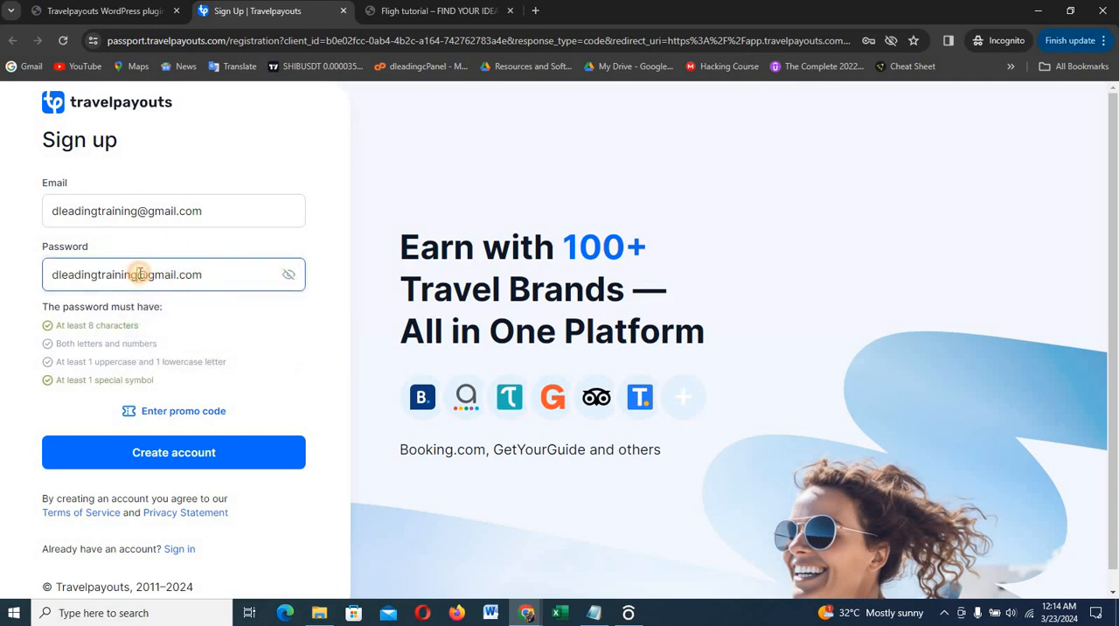
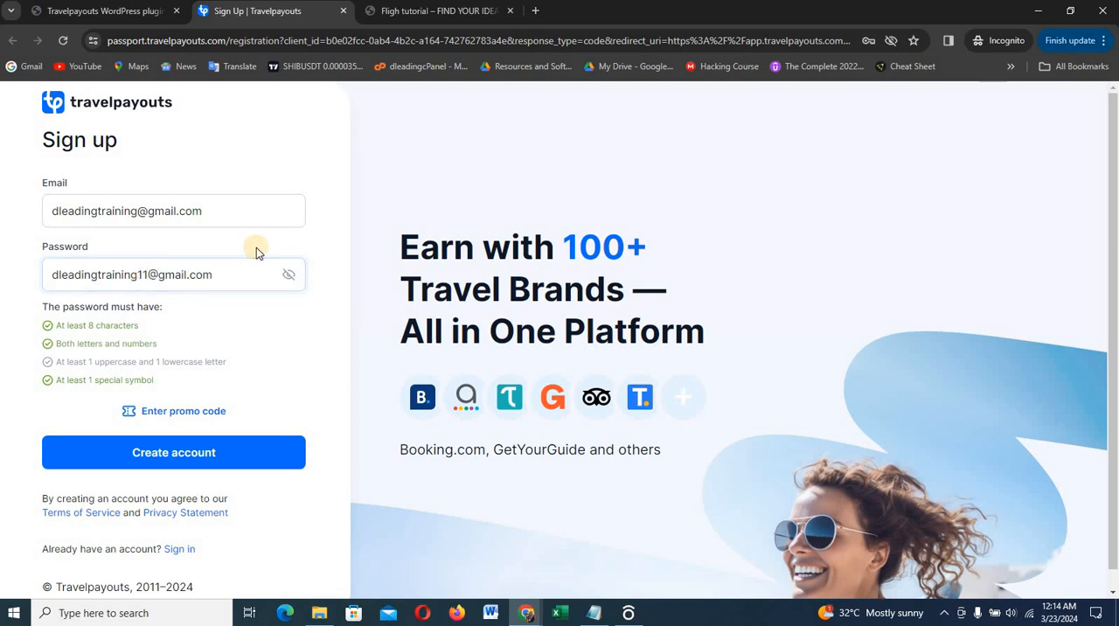
{"action": "left_click", "coordinate": [59, 275]}
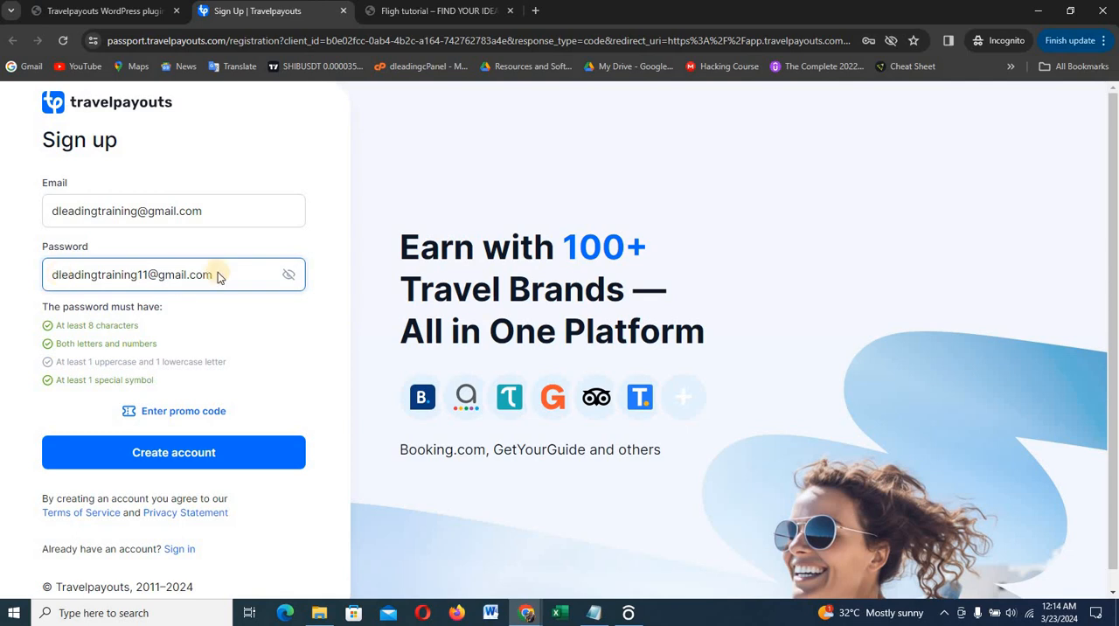
{"action": "left_click_drag", "start_coordinate": [217, 275], "coordinate": [149, 271]}
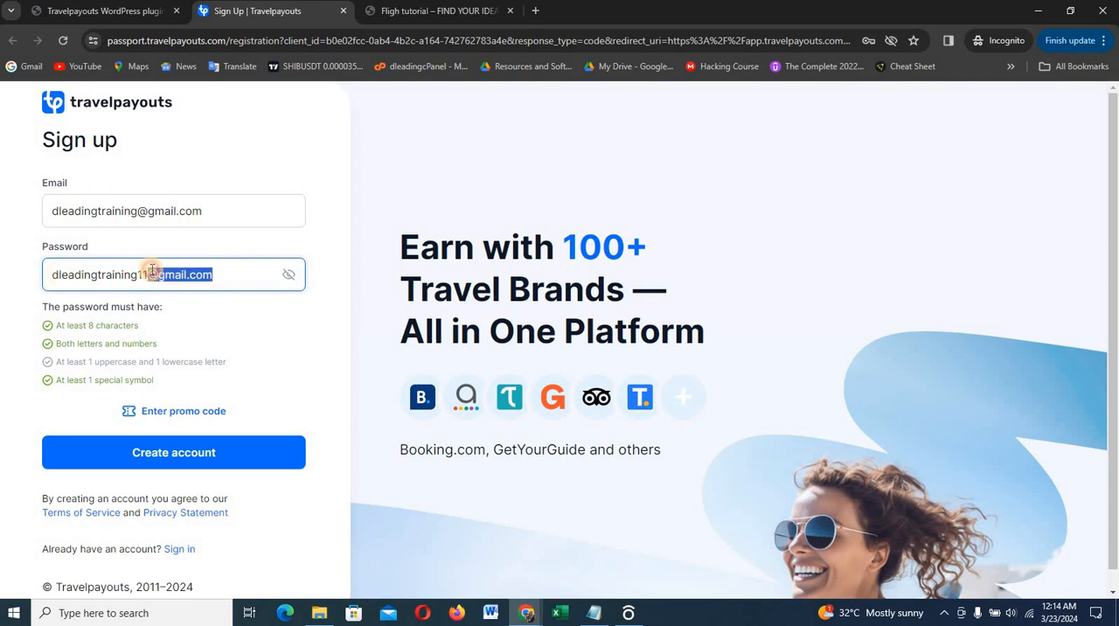
{"action": "key", "text": "BackSpace"}
{"action": "left_click", "coordinate": [150, 275]}
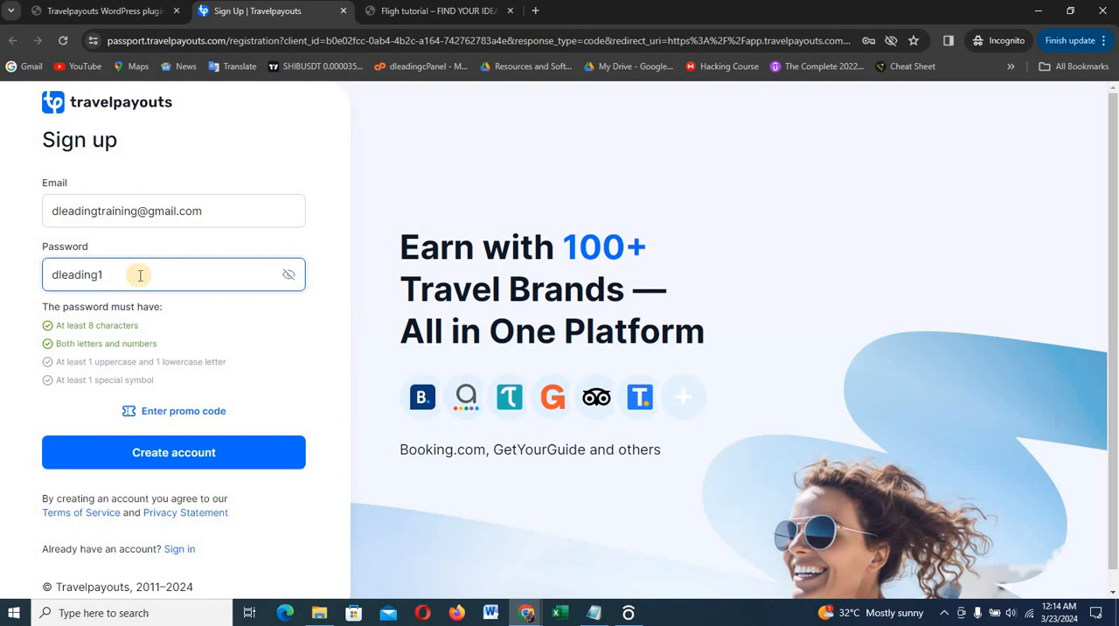
{"action": "left_click", "coordinate": [59, 275]}
{"action": "key", "text": "BackSpace"}
{"action": "type", "text": "D"}
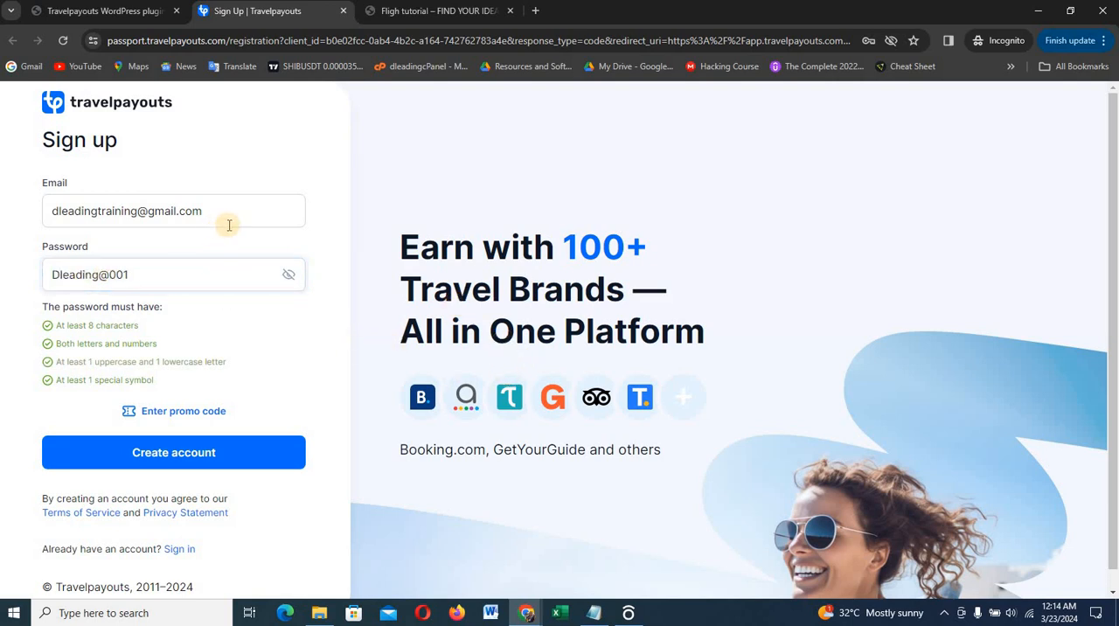
{"action": "left_click", "coordinate": [174, 466]}
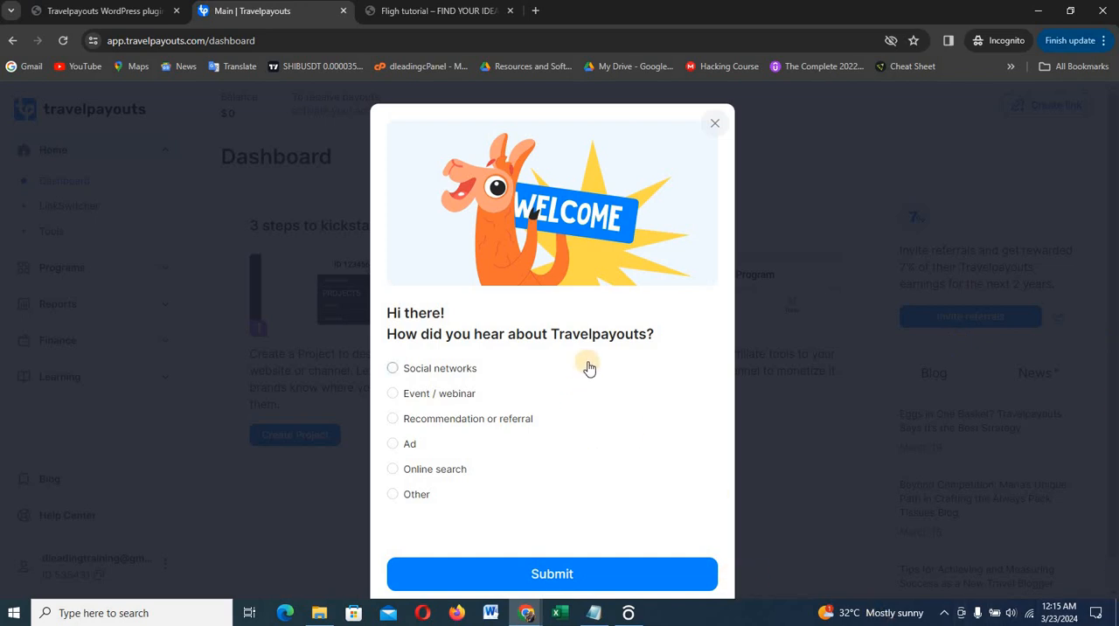
Answer how you heard about Travelpayouts with Social networks and Youtube, and submit the answer
{"action": "scroll", "coordinate": [589, 368], "scroll_direction": "down", "scroll_amount": 1}
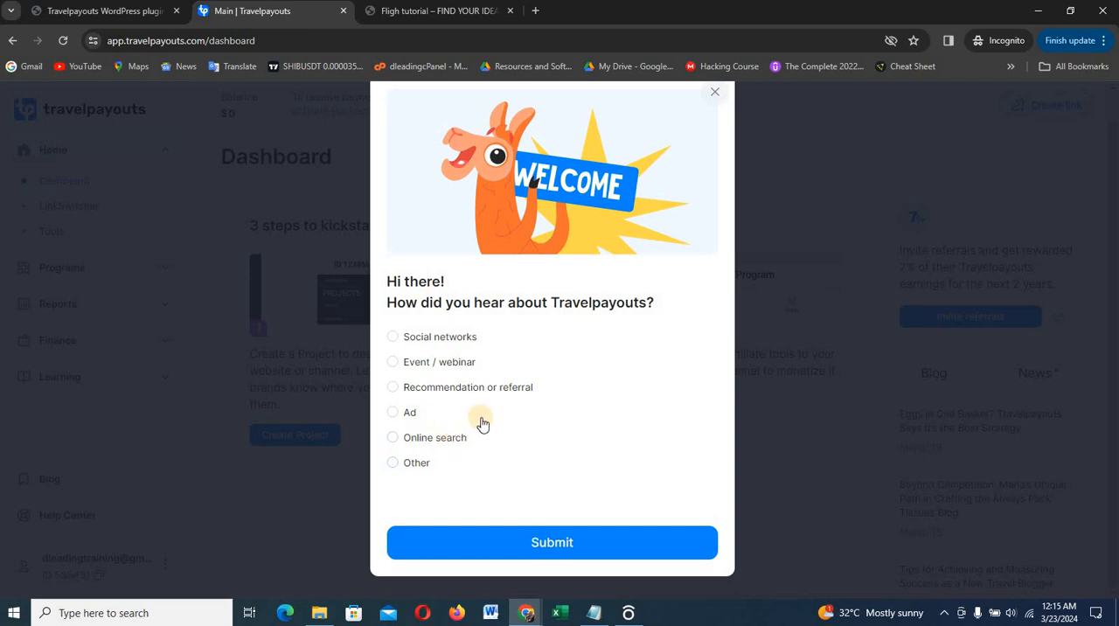
{"action": "left_click", "coordinate": [394, 340]}
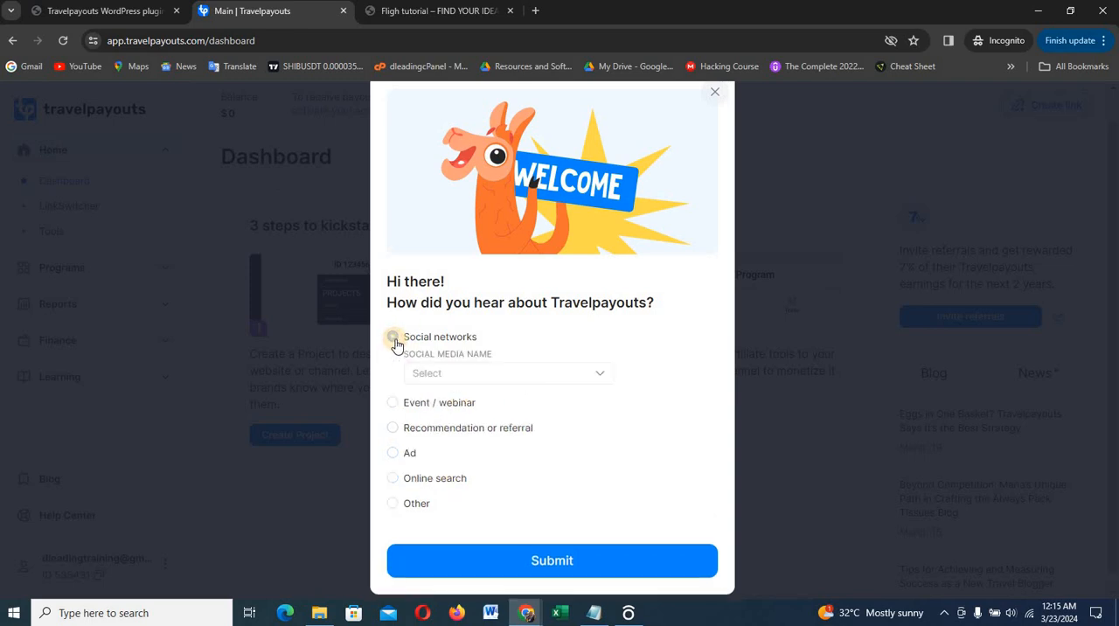
{"action": "left_click", "coordinate": [480, 374]}
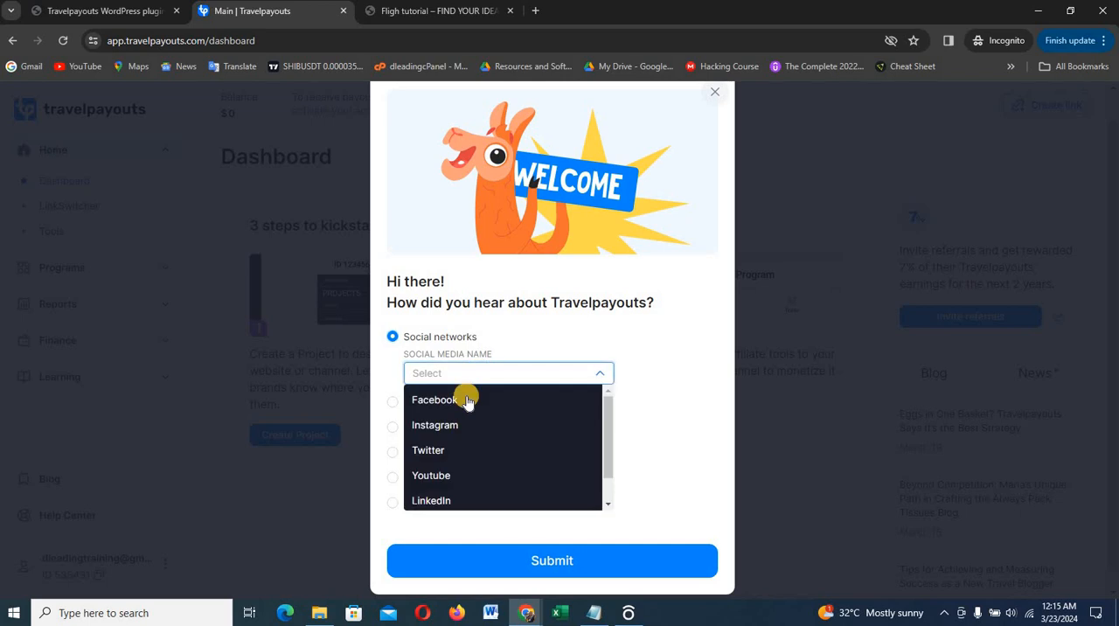
{"action": "left_click", "coordinate": [456, 475]}
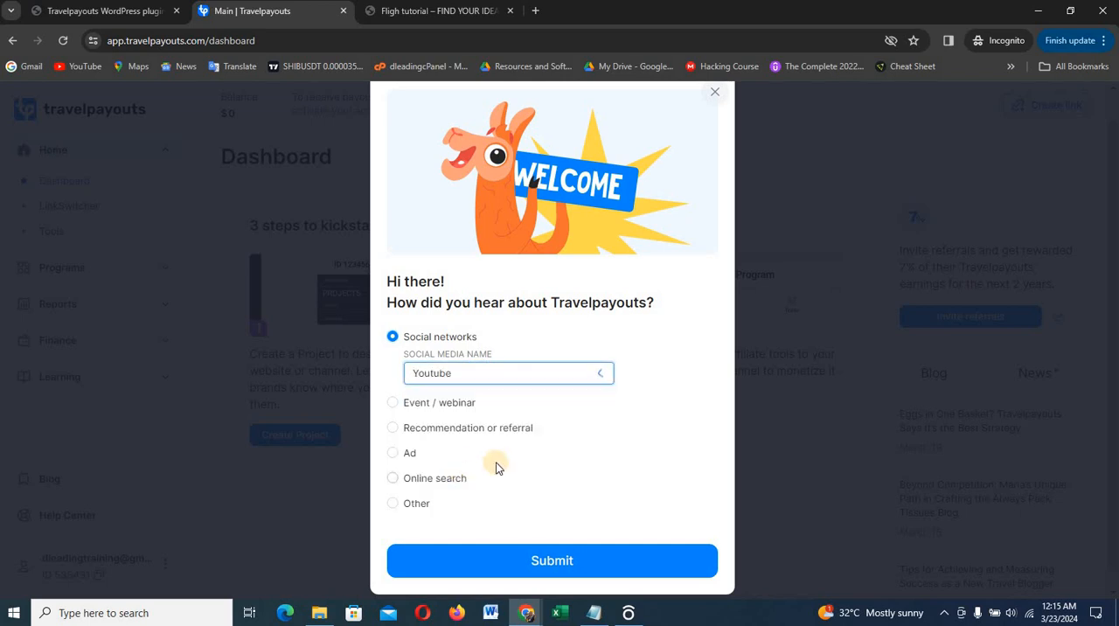
{"action": "left_click", "coordinate": [550, 560]}
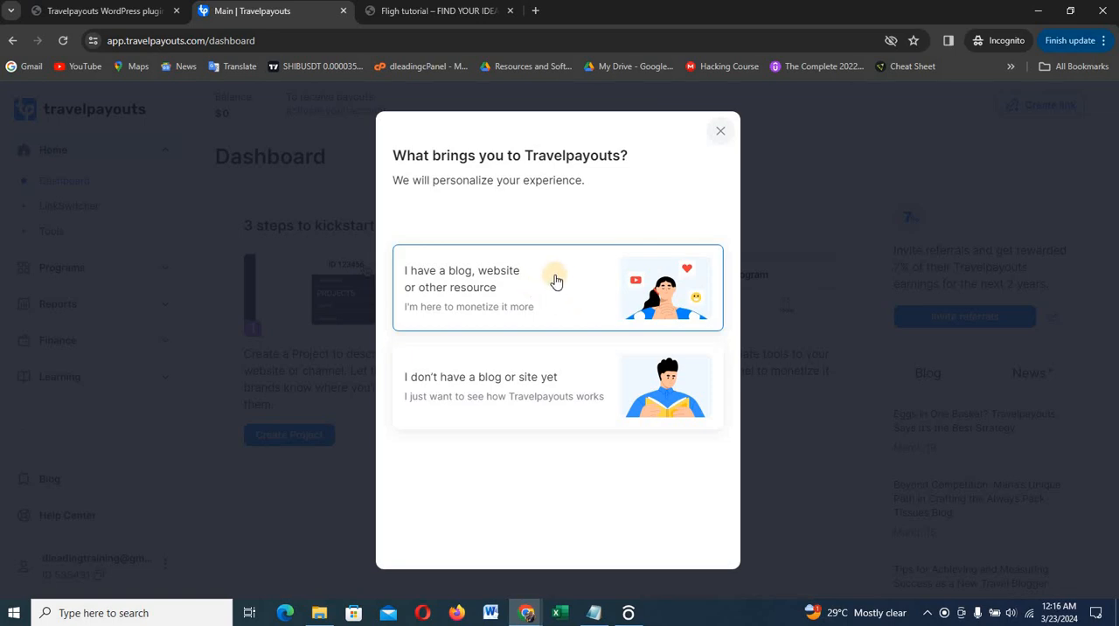
Answer the welcome question with I don't have a blog or site yet, and start a new project for Content creation
{"action": "left_click", "coordinate": [544, 425]}
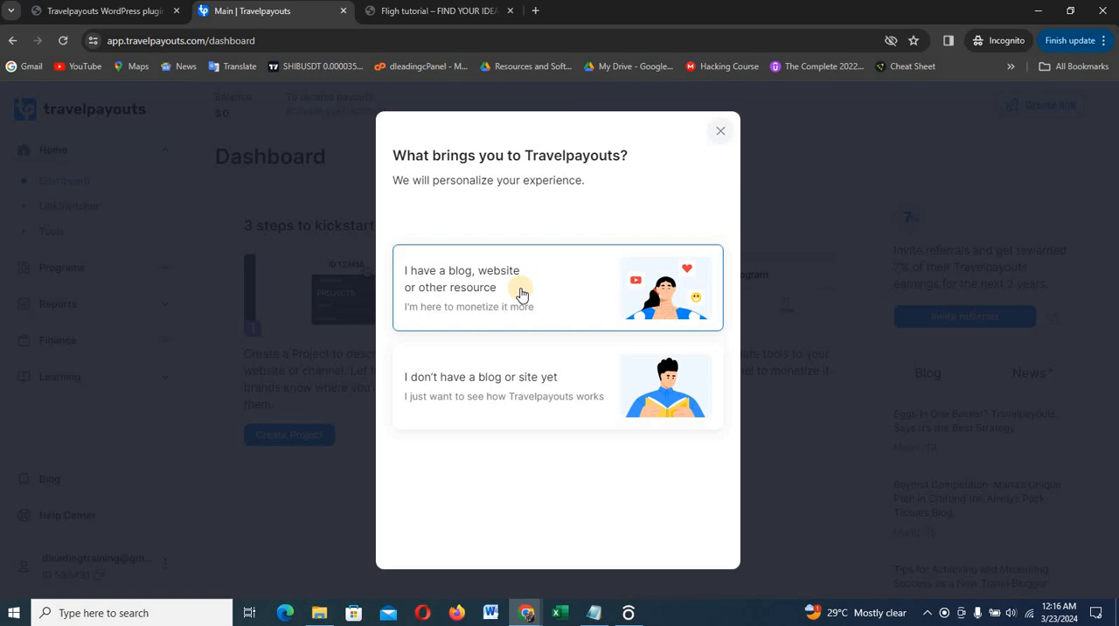
{"action": "left_click", "coordinate": [570, 387]}
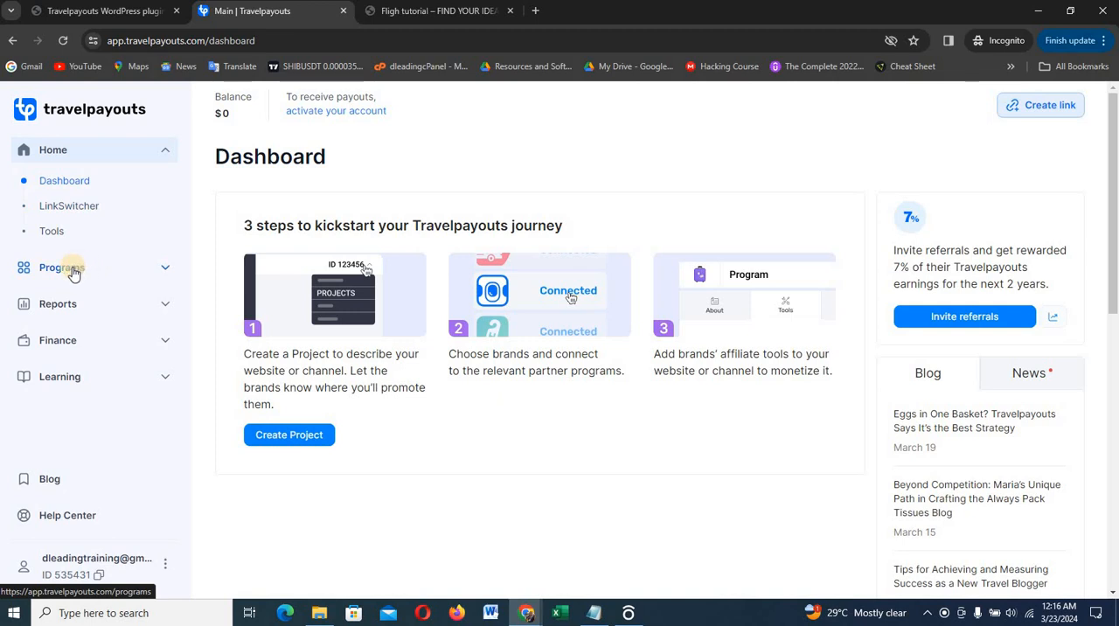
{"action": "left_click", "coordinate": [295, 436]}
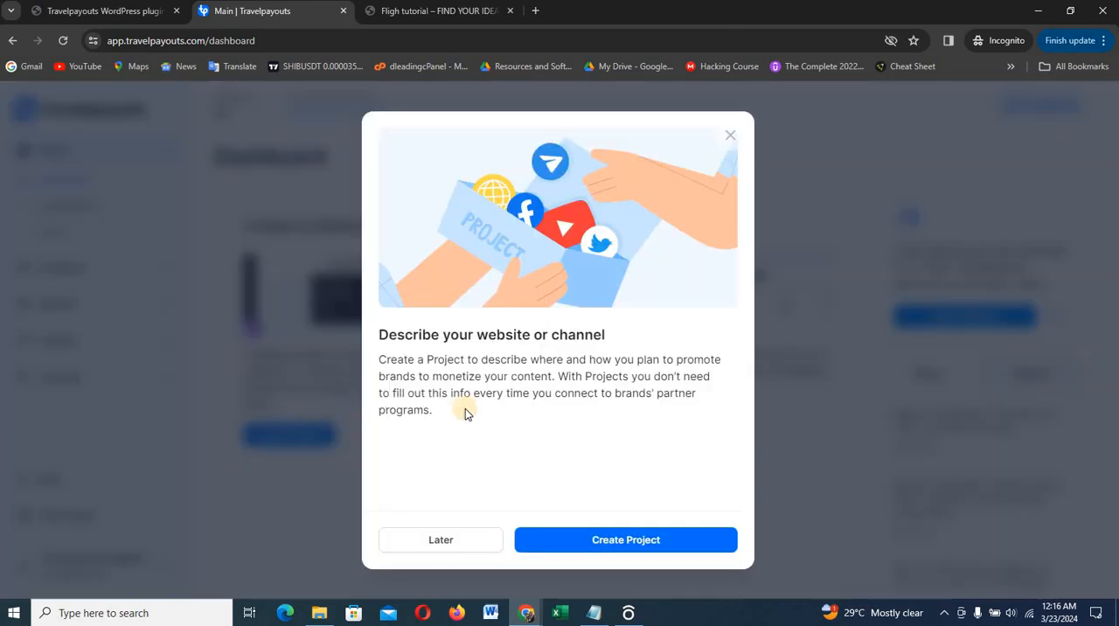
{"action": "left_click", "coordinate": [628, 541]}
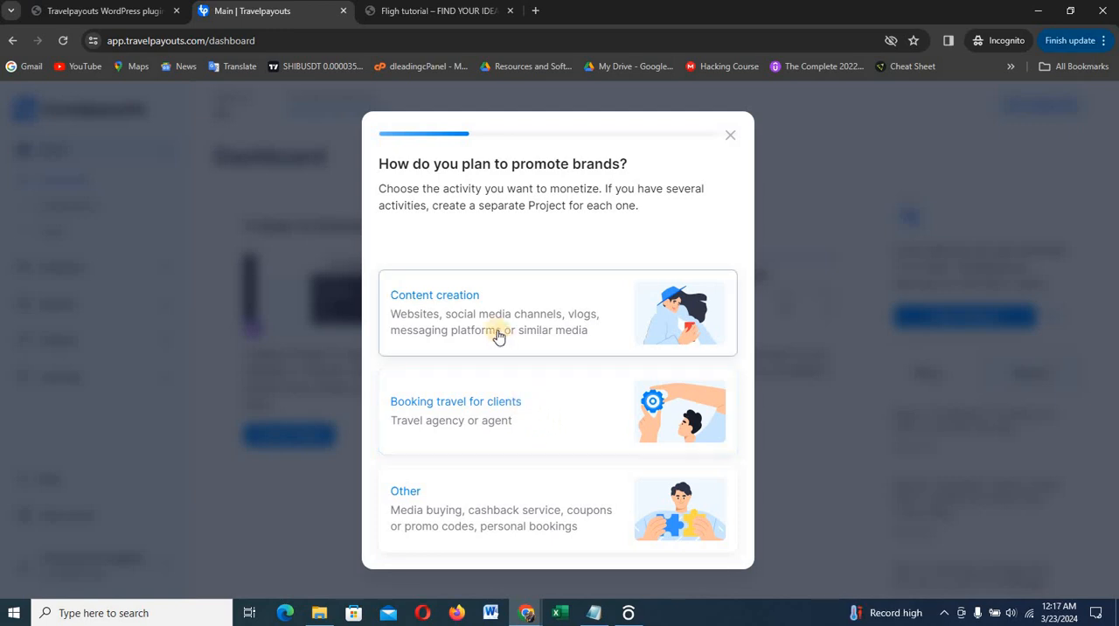
{"action": "left_click_drag", "start_coordinate": [512, 330], "coordinate": [513, 323]}
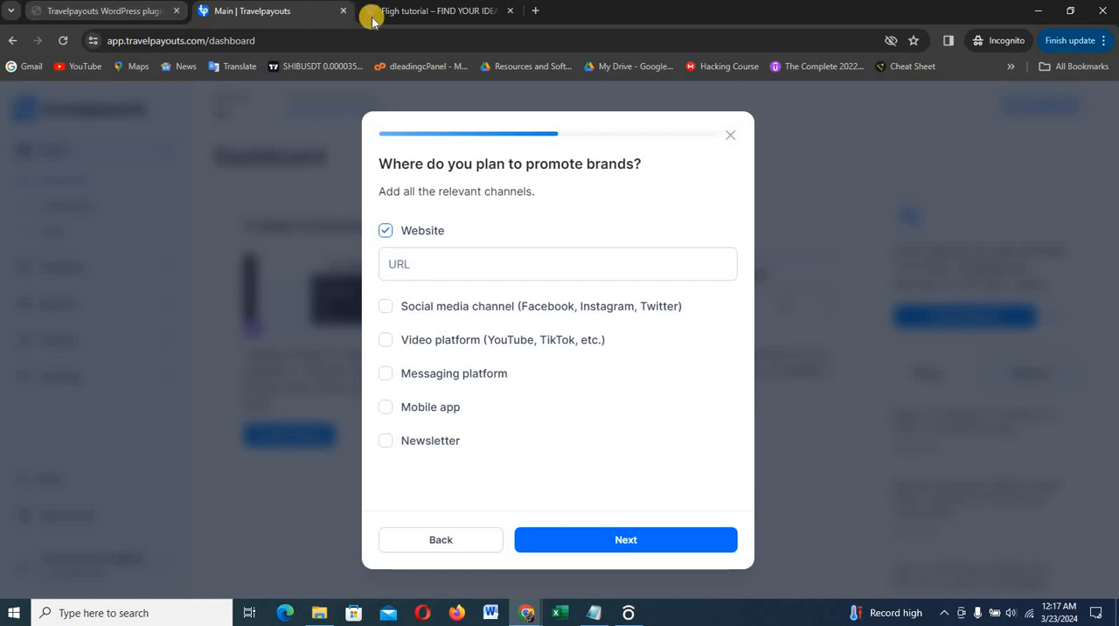
{"action": "left_click", "coordinate": [414, 14]}
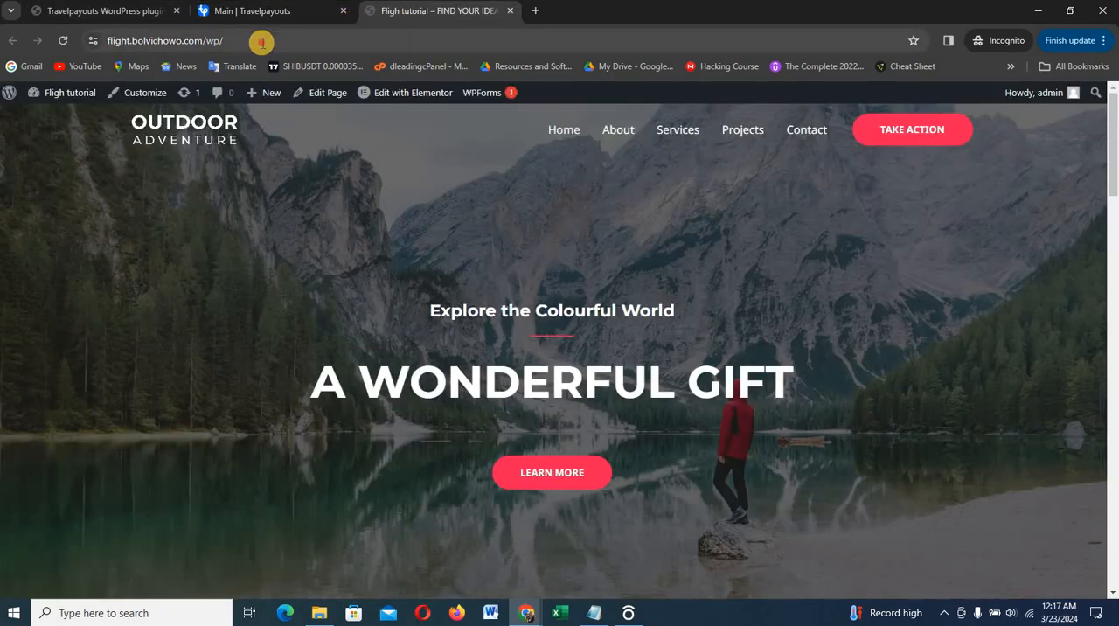
{"action": "left_click", "coordinate": [263, 42]}
{"action": "key", "text": "ctrl+c"}
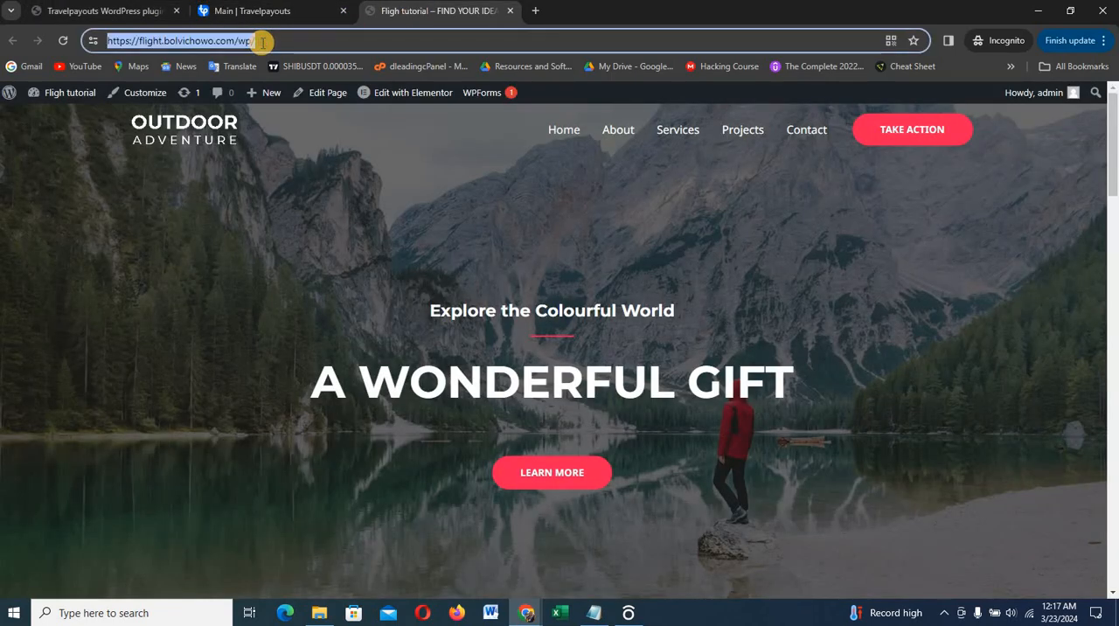
{"action": "left_click", "coordinate": [240, 11]}
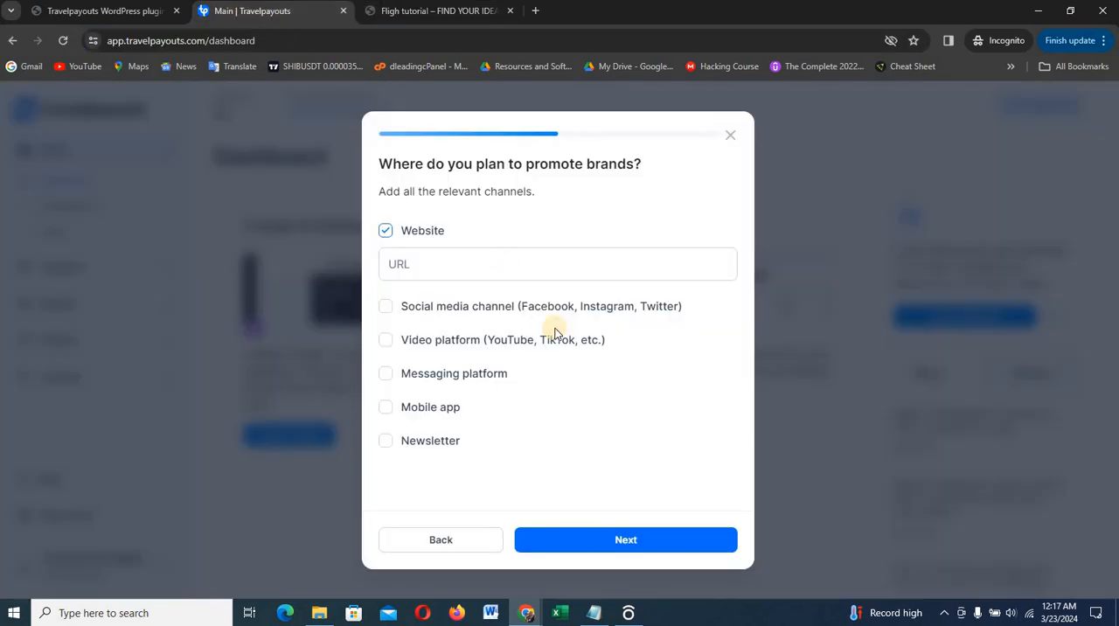
{"action": "left_click", "coordinate": [561, 266]}
{"action": "key", "text": "ctrl+v"}
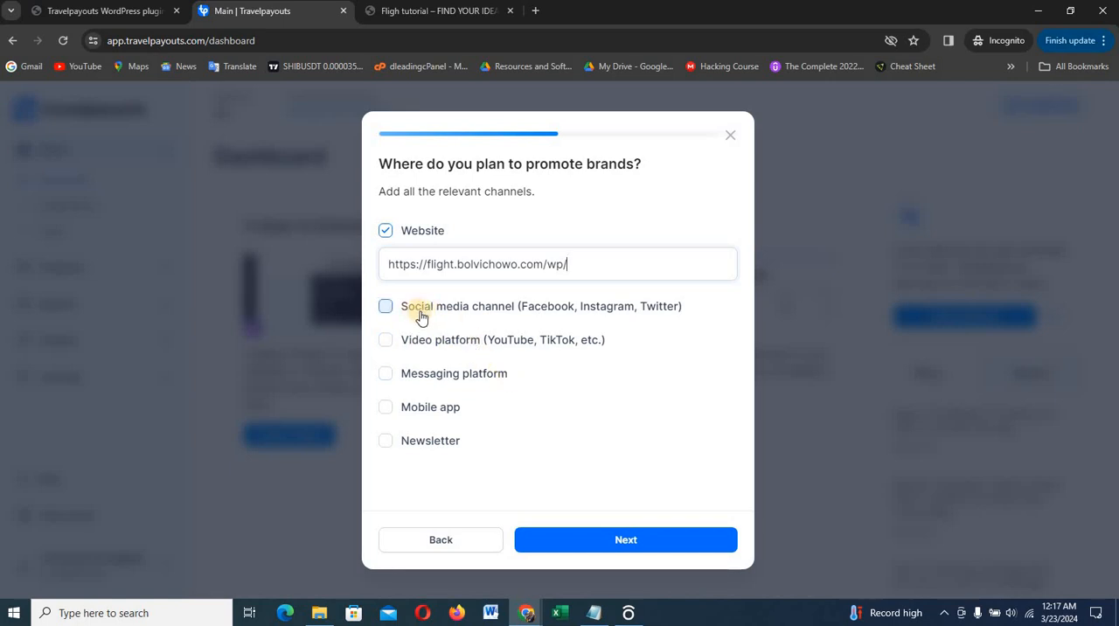
{"action": "left_click", "coordinate": [616, 542]}
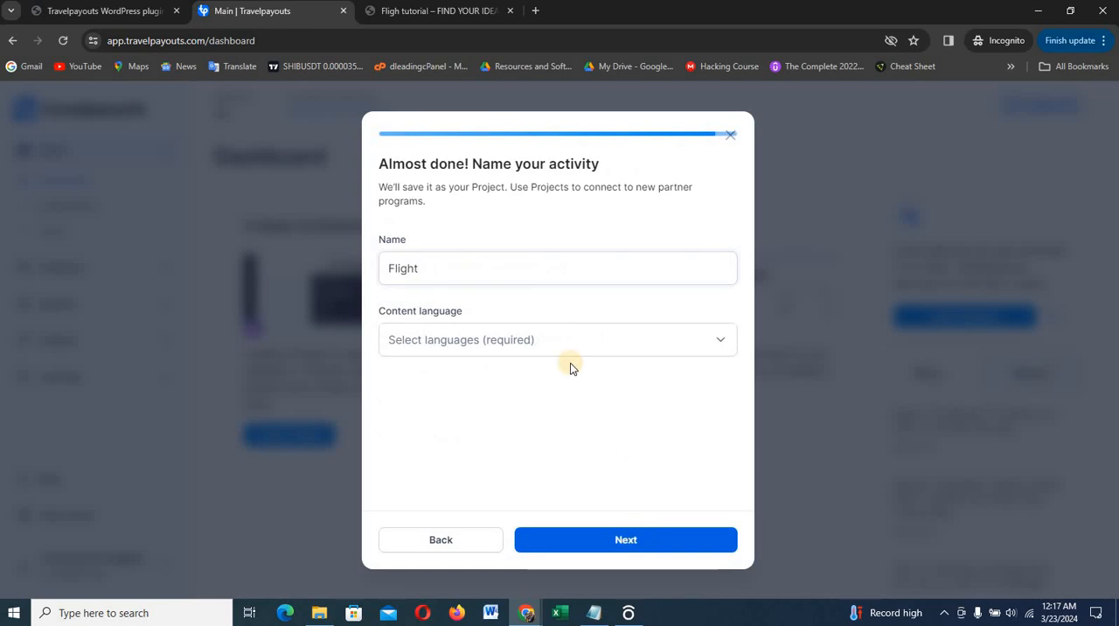
Keep Flight as the project name, set the content language to English, and finish creating the project
{"action": "left_click", "coordinate": [503, 268]}
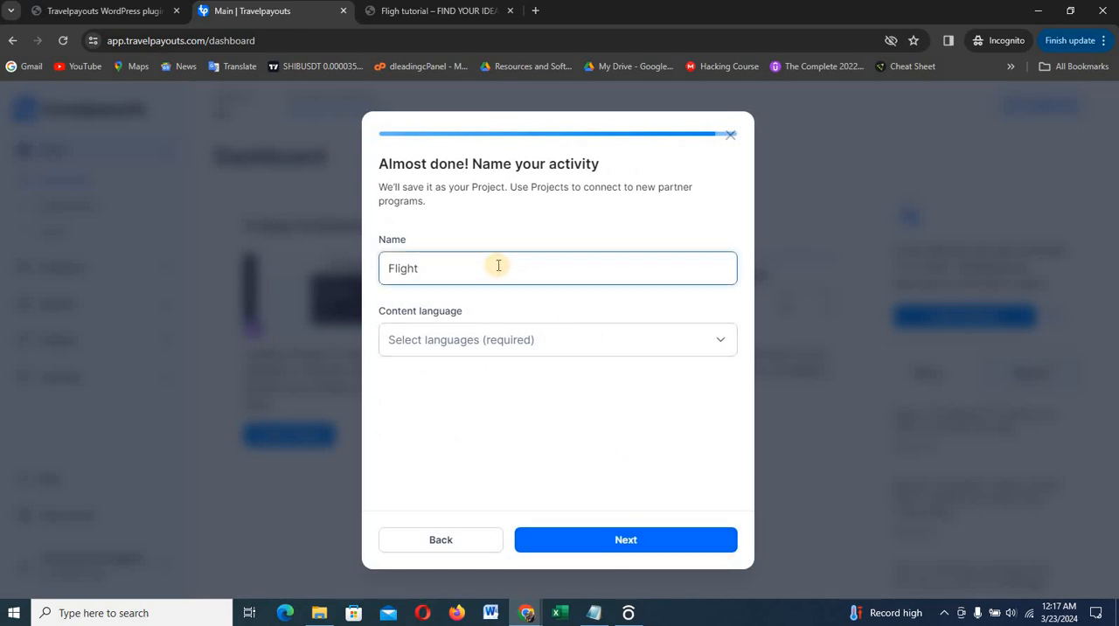
{"action": "left_click", "coordinate": [581, 344]}
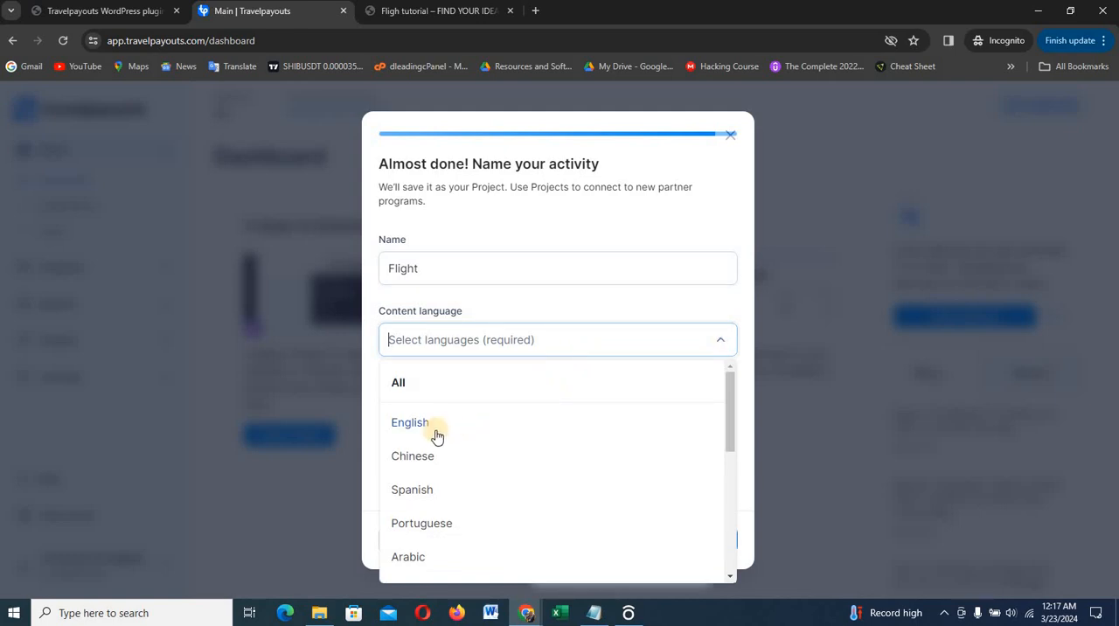
{"action": "left_click", "coordinate": [432, 430]}
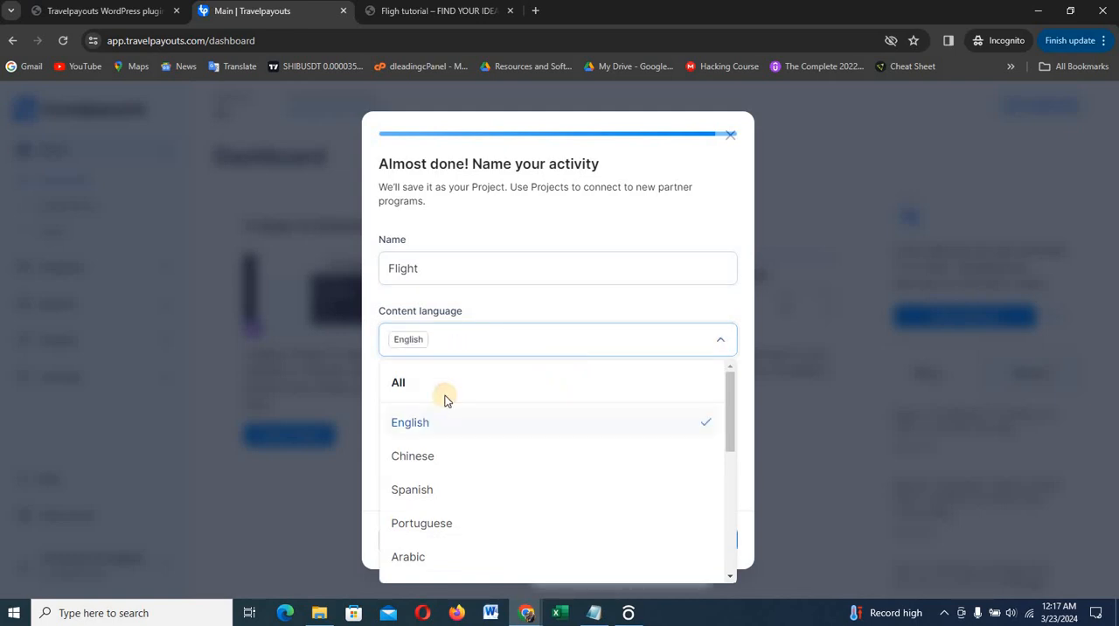
{"action": "left_click", "coordinate": [532, 306]}
{"action": "left_click", "coordinate": [648, 538]}
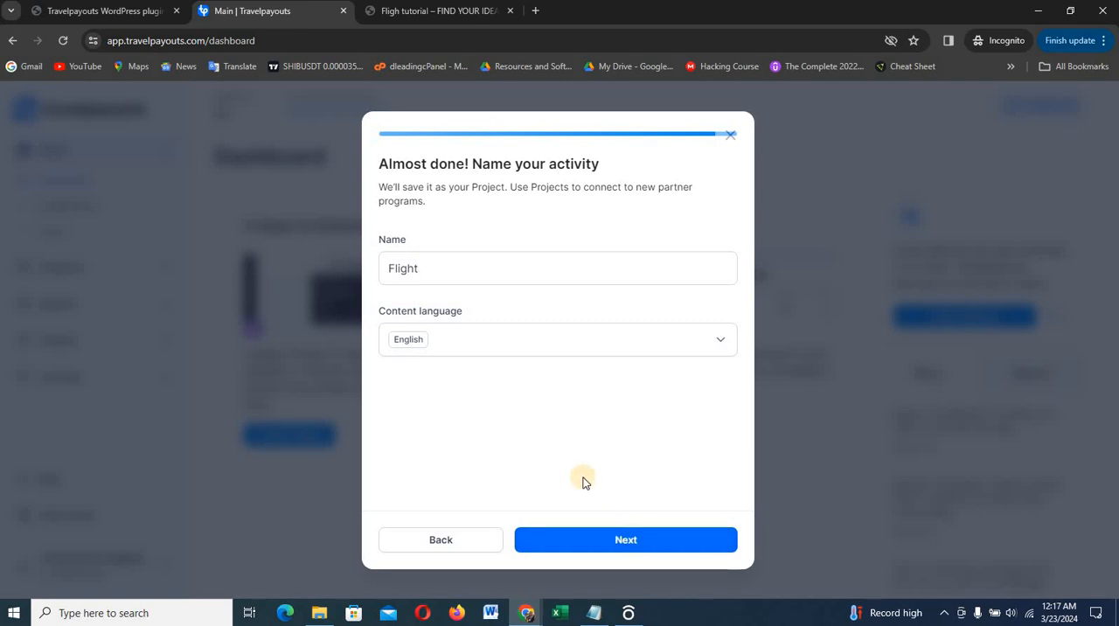
{"action": "left_click", "coordinate": [618, 541]}
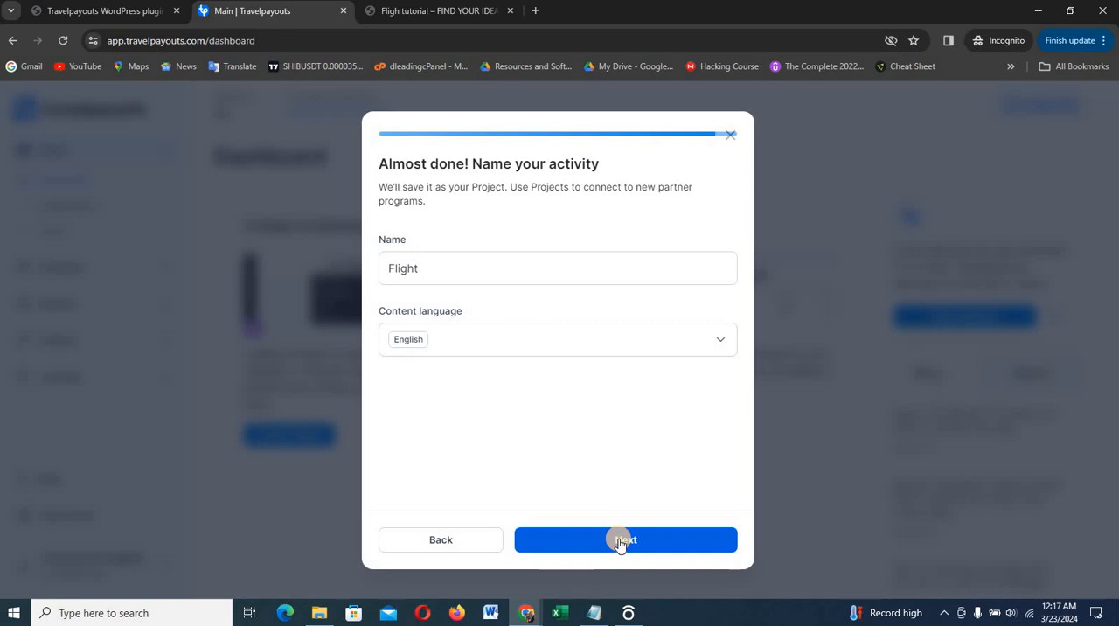
{"action": "left_click", "coordinate": [619, 541]}
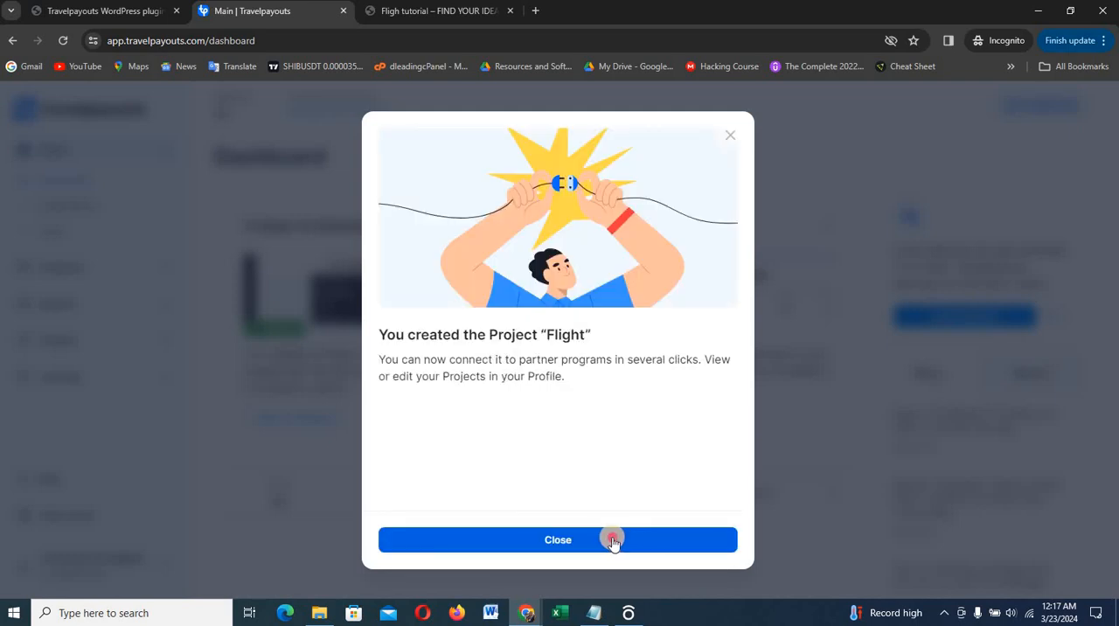
{"action": "left_click", "coordinate": [612, 538]}
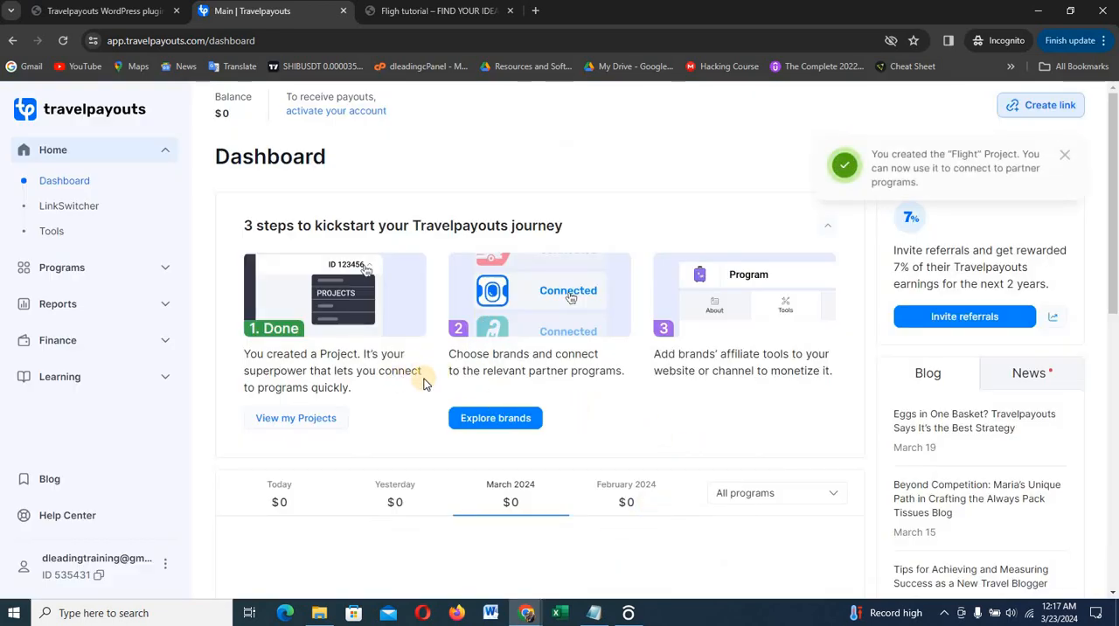
Explore the available brands and open the details of the Booking.com partner program
{"action": "left_click", "coordinate": [489, 428]}
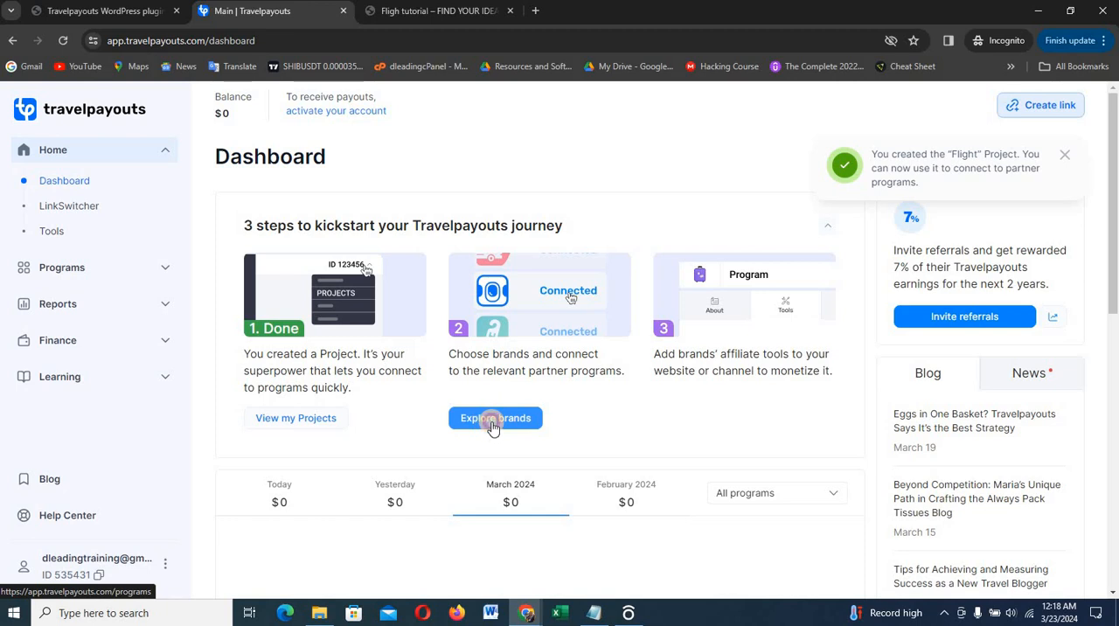
{"action": "left_click", "coordinate": [493, 426]}
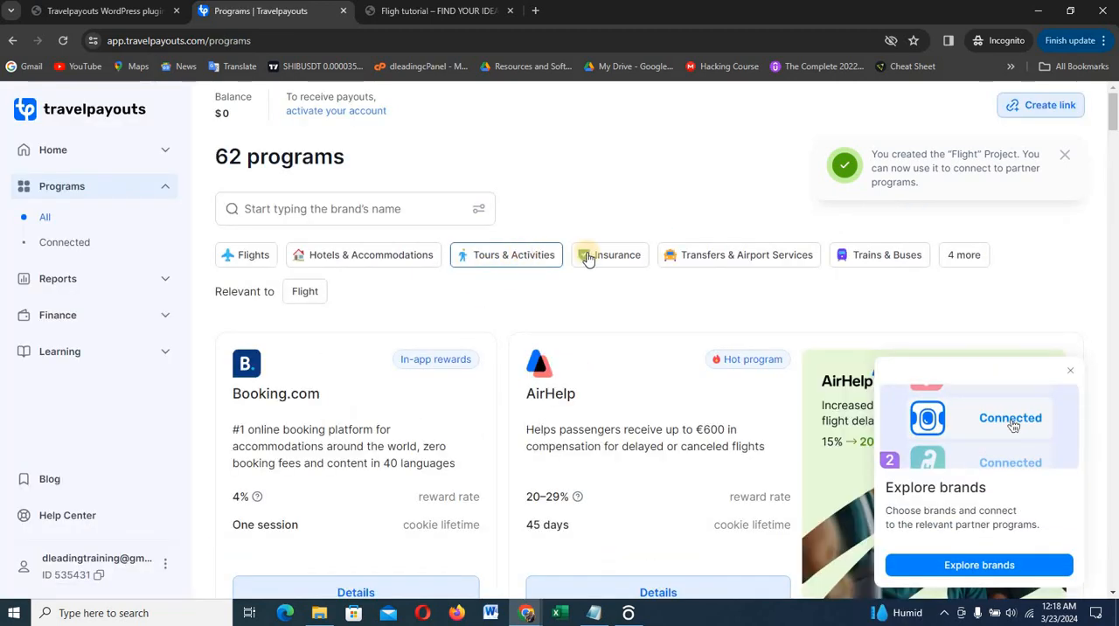
{"action": "scroll", "coordinate": [344, 405], "scroll_direction": "down", "scroll_amount": 1}
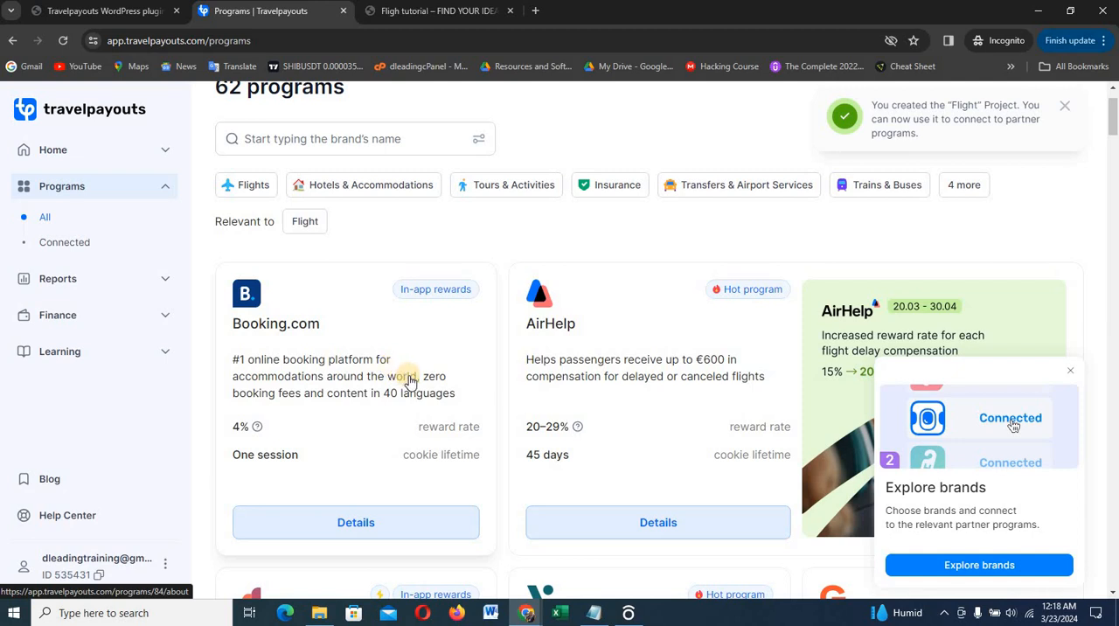
{"action": "left_click", "coordinate": [360, 531]}
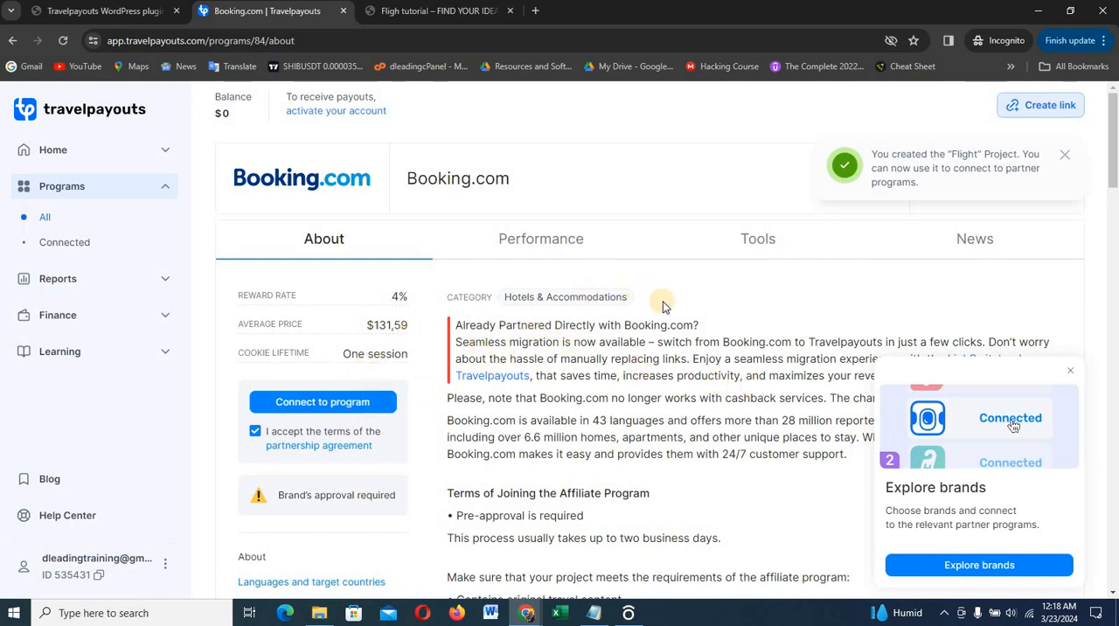
Read through the Booking.com program's description, joining terms and reward conditions
{"action": "scroll", "coordinate": [670, 306], "scroll_direction": "down", "scroll_amount": 2}
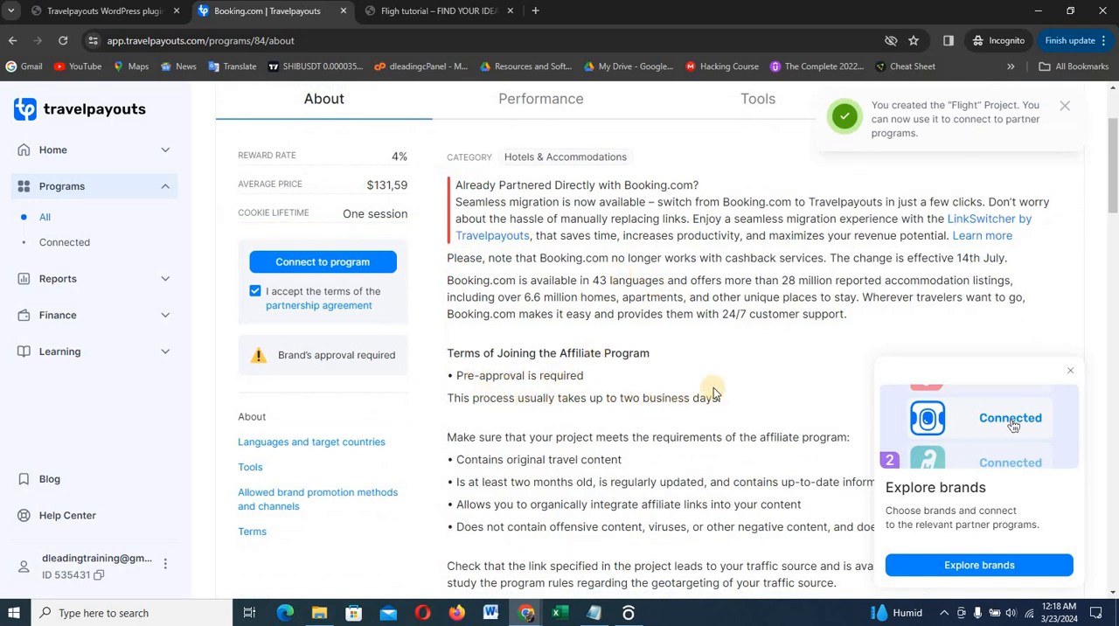
{"action": "scroll", "coordinate": [712, 387], "scroll_direction": "down", "scroll_amount": 2}
{"action": "scroll", "coordinate": [715, 385], "scroll_direction": "down", "scroll_amount": 1}
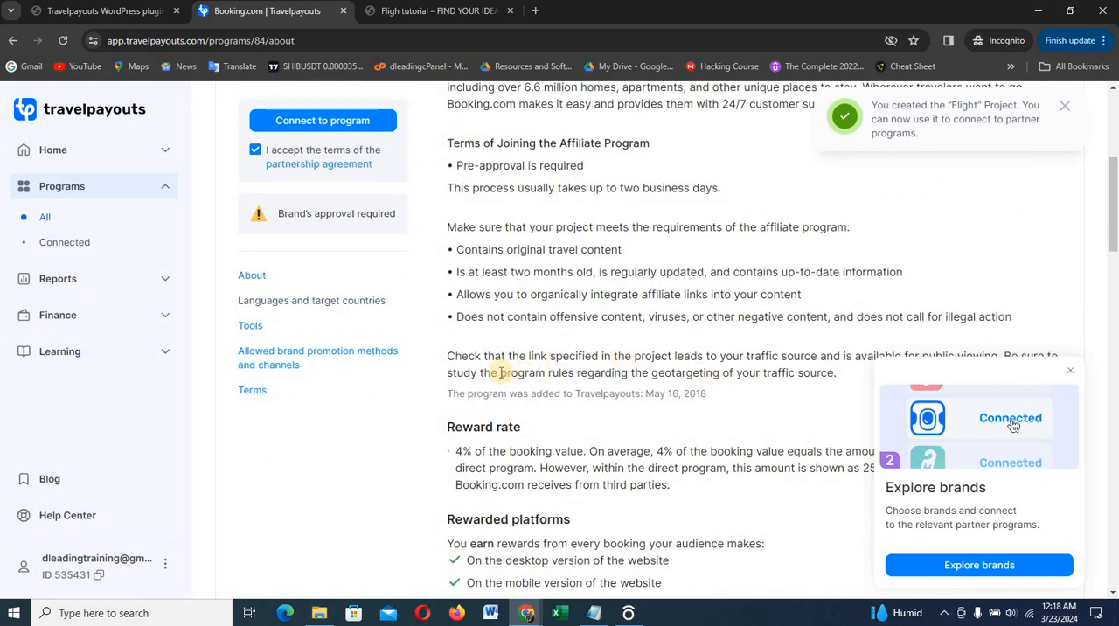
{"action": "scroll", "coordinate": [594, 313], "scroll_direction": "up", "scroll_amount": 1}
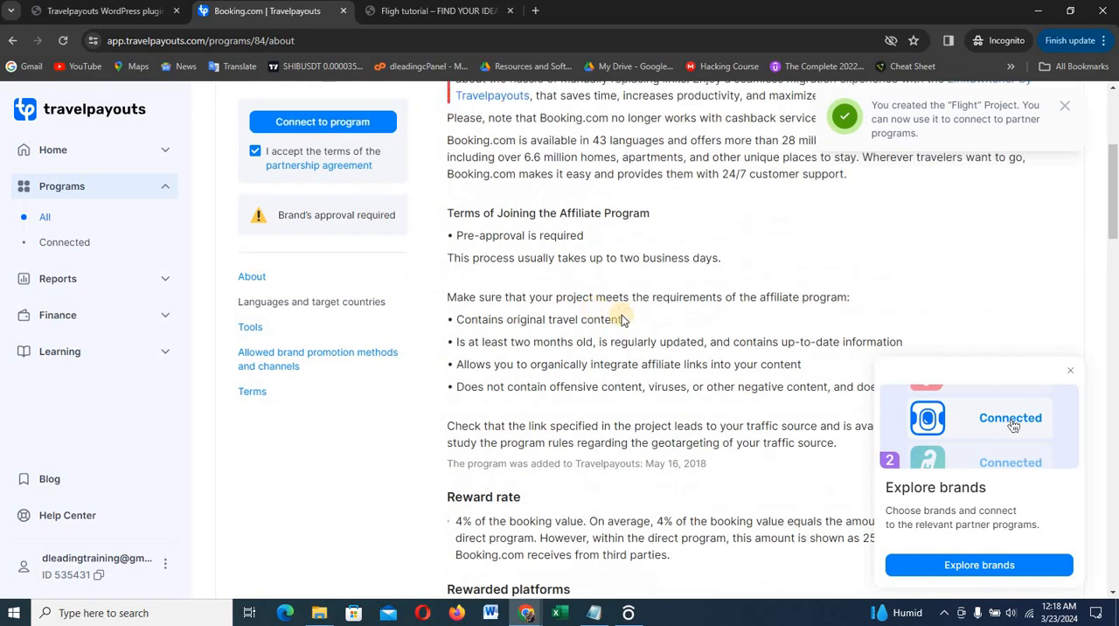
{"action": "left_click", "coordinate": [1068, 366]}
{"action": "scroll", "coordinate": [779, 345], "scroll_direction": "up", "scroll_amount": 1}
{"action": "scroll", "coordinate": [779, 345], "scroll_direction": "up", "scroll_amount": 1}
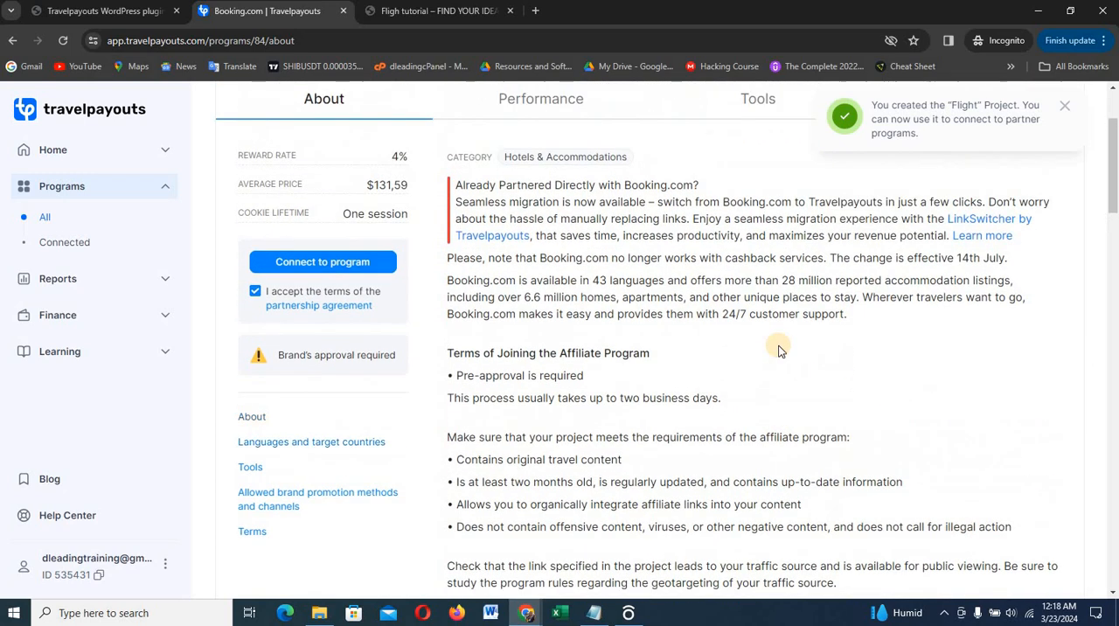
{"action": "scroll", "coordinate": [781, 350], "scroll_direction": "up", "scroll_amount": 1}
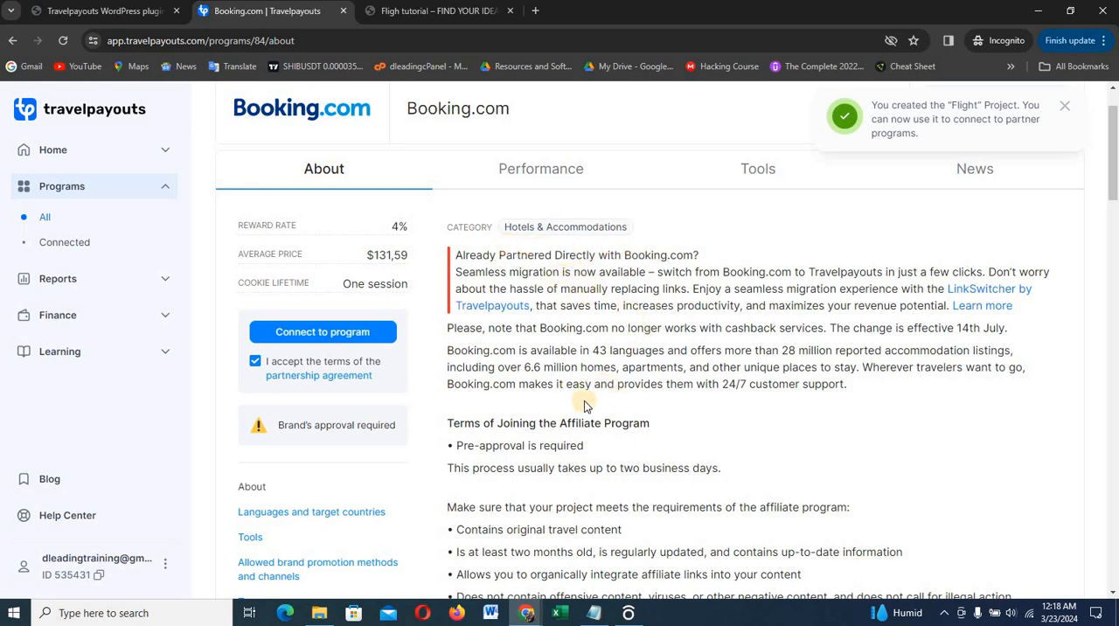
{"action": "left_click", "coordinate": [318, 332]}
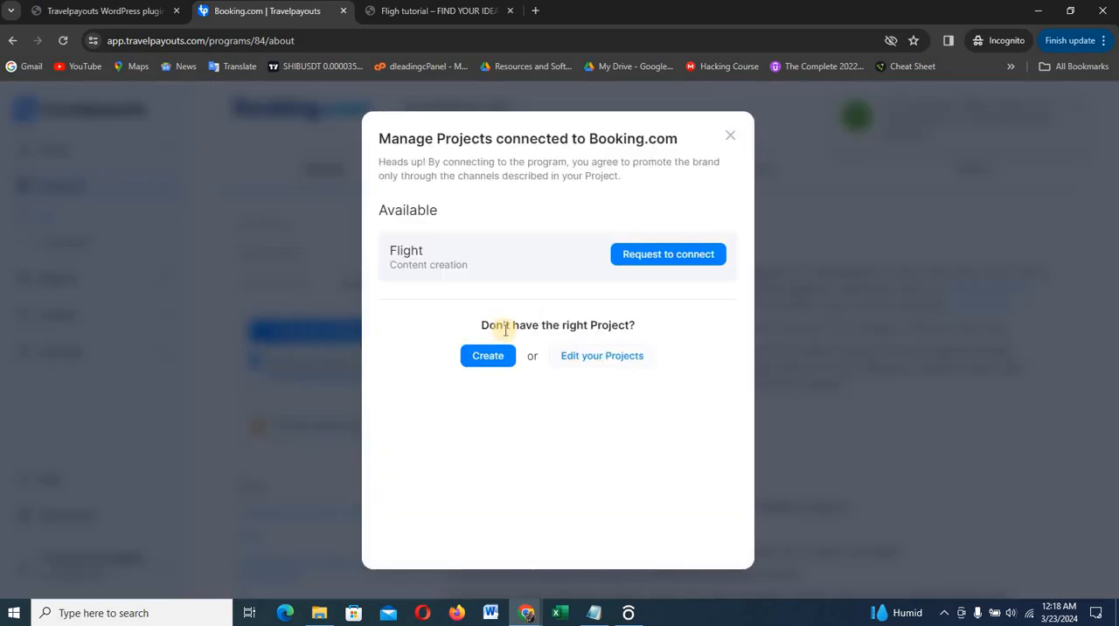
{"action": "left_click", "coordinate": [652, 262]}
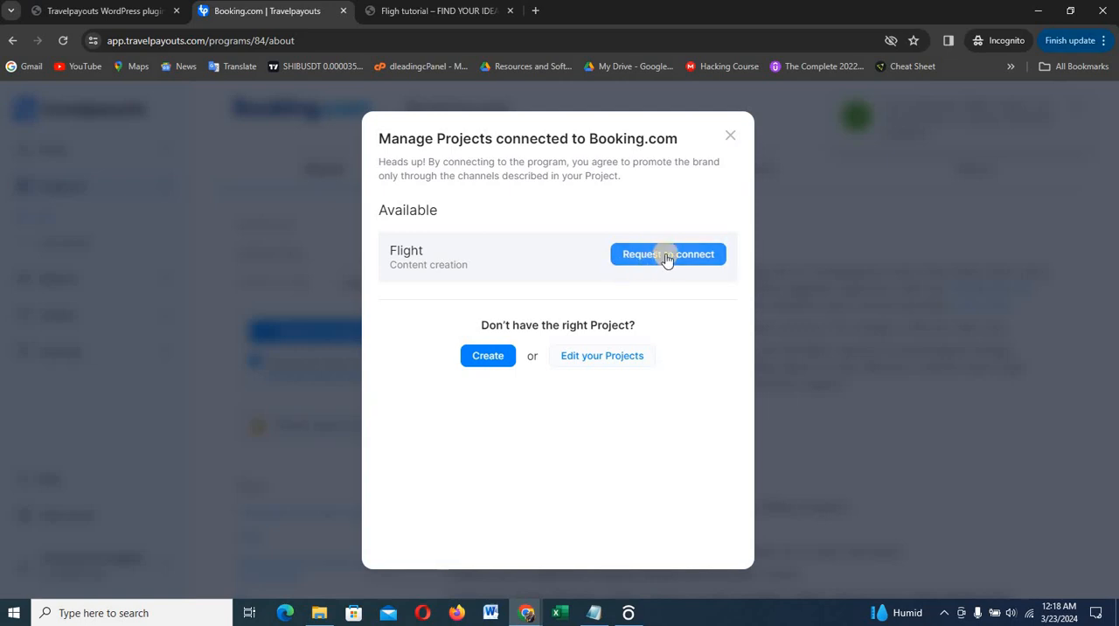
{"action": "left_click", "coordinate": [729, 137]}
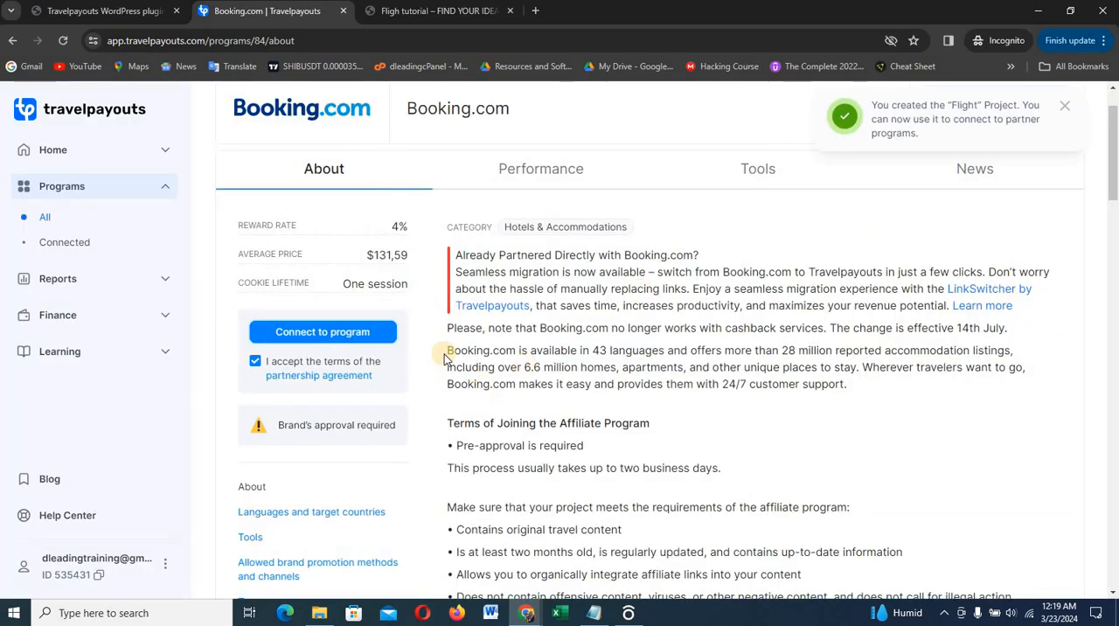
Return to all partner programs, filter them by the Flights category, and look through the listed brands
{"action": "left_click", "coordinate": [57, 188]}
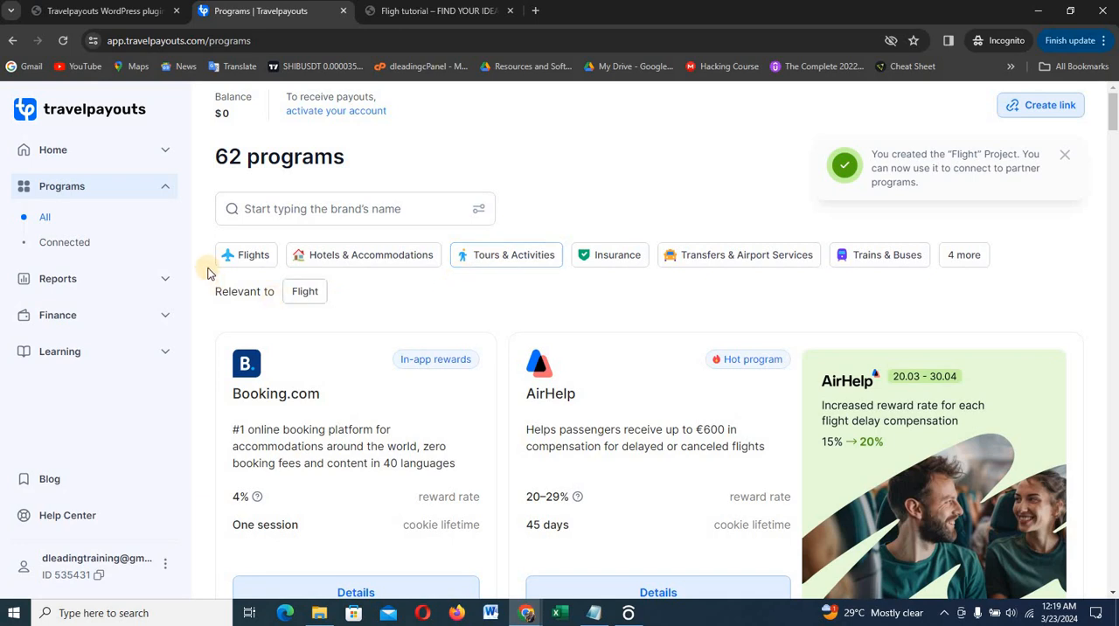
{"action": "left_click", "coordinate": [249, 259]}
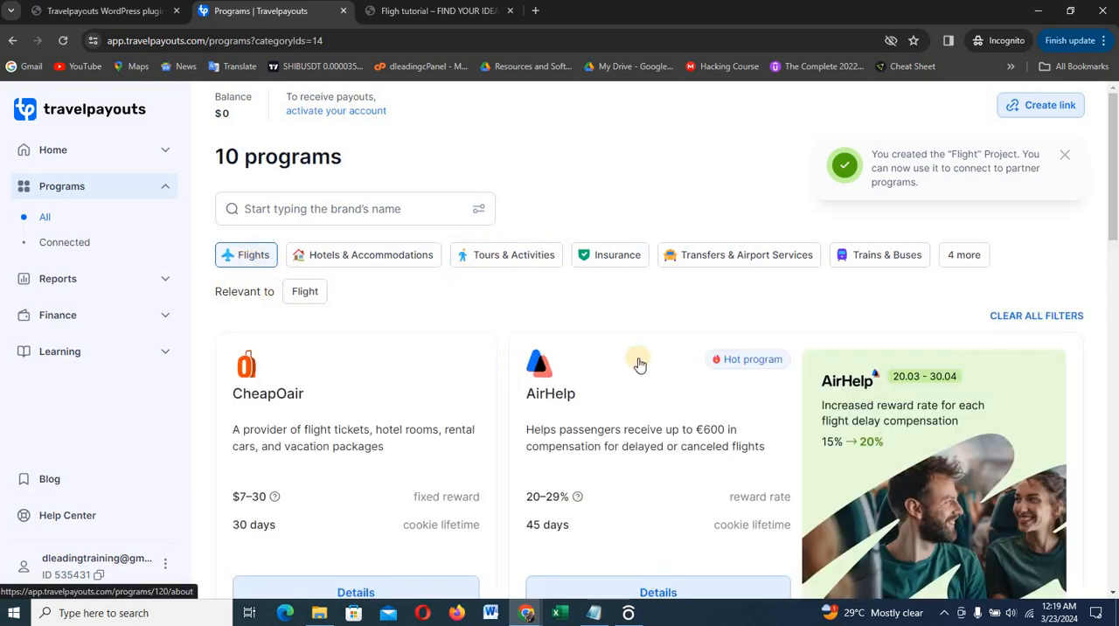
{"action": "scroll", "coordinate": [644, 362], "scroll_direction": "down", "scroll_amount": 1}
{"action": "scroll", "coordinate": [643, 362], "scroll_direction": "down", "scroll_amount": 4}
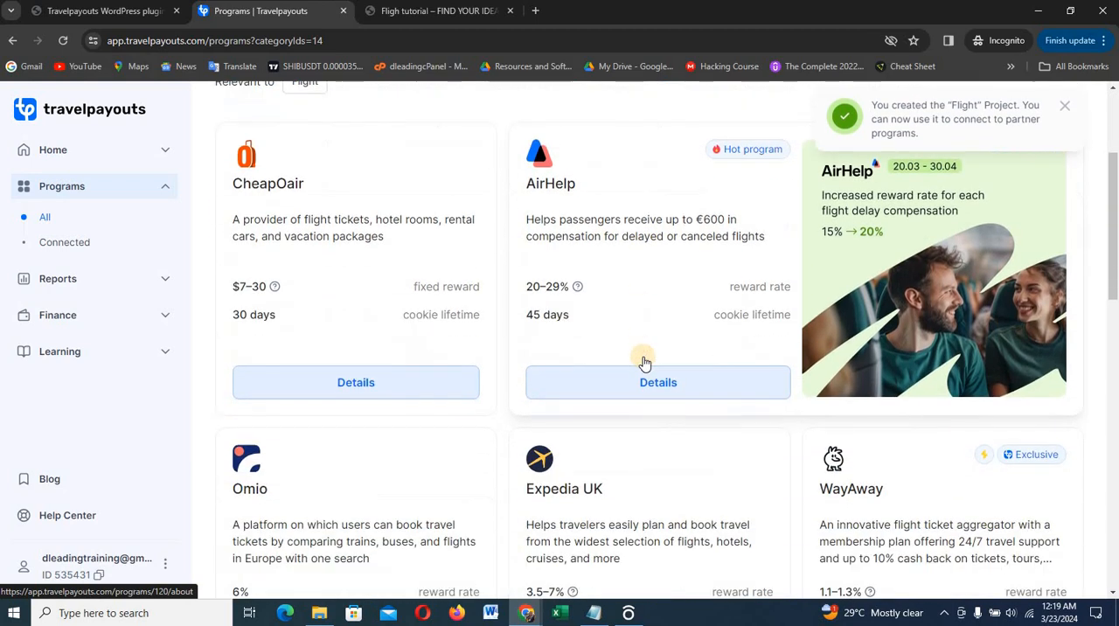
{"action": "scroll", "coordinate": [741, 300], "scroll_direction": "down", "scroll_amount": 2}
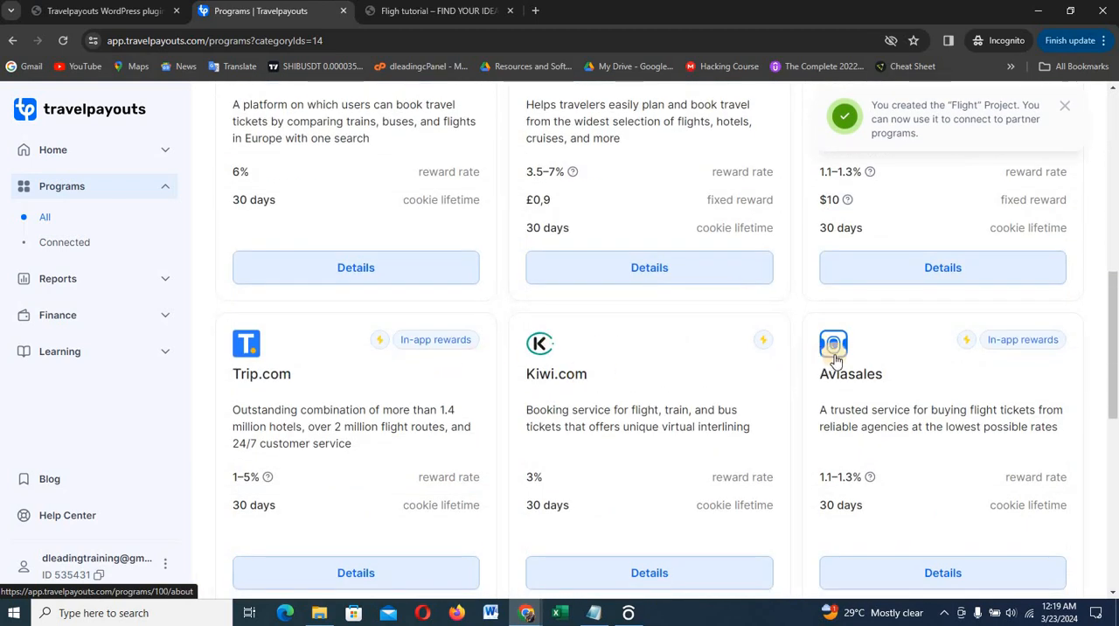
{"action": "scroll", "coordinate": [507, 390], "scroll_direction": "down", "scroll_amount": 1}
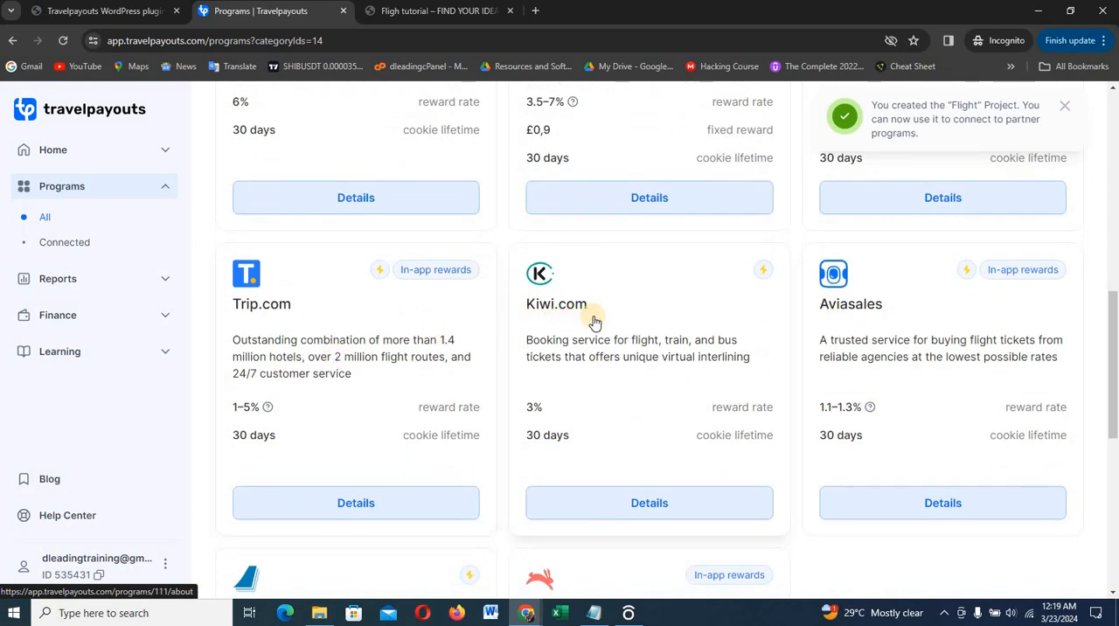
{"action": "scroll", "coordinate": [592, 318], "scroll_direction": "down", "scroll_amount": 2}
{"action": "scroll", "coordinate": [691, 262], "scroll_direction": "up", "scroll_amount": 2}
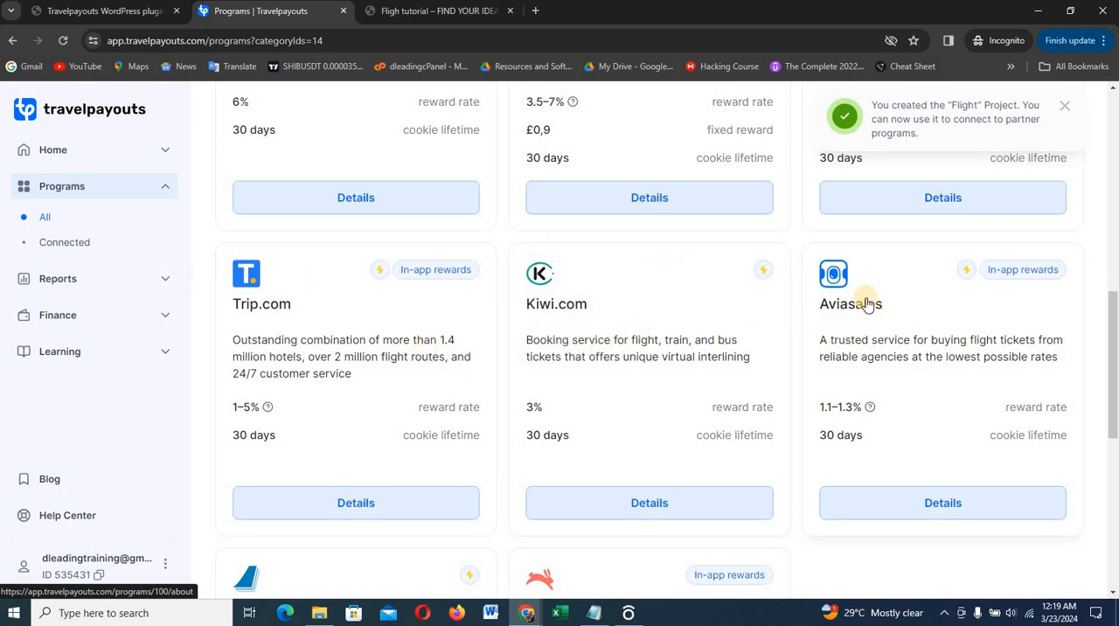
Compare the listed flight brands and open the details of the Aviasales partner program
{"action": "scroll", "coordinate": [867, 303], "scroll_direction": "up", "scroll_amount": 2}
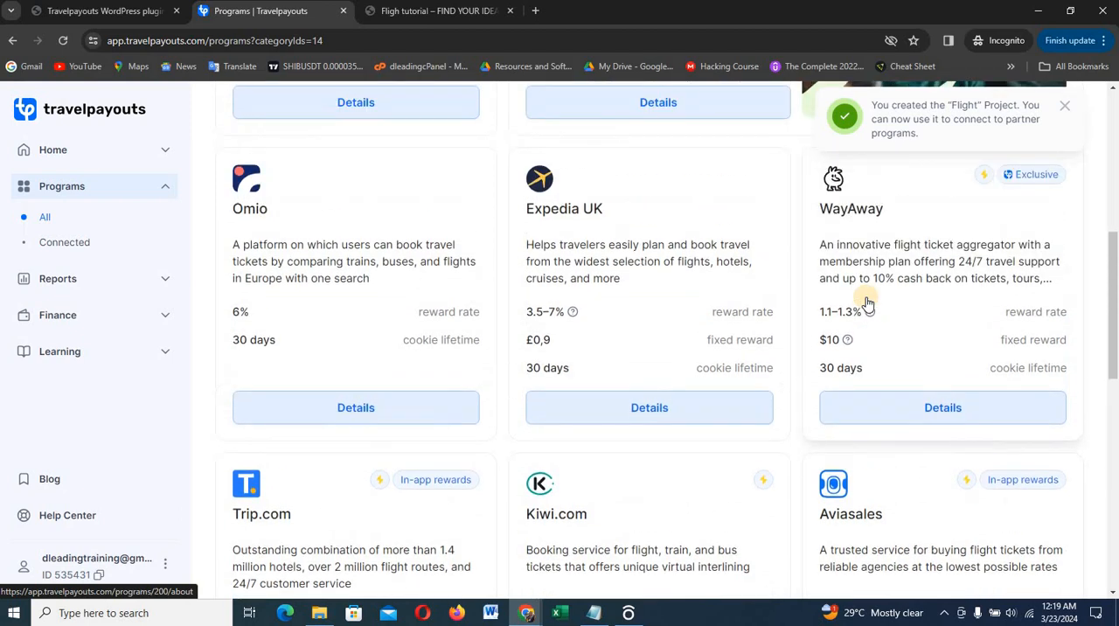
{"action": "scroll", "coordinate": [865, 306], "scroll_direction": "down", "scroll_amount": 2}
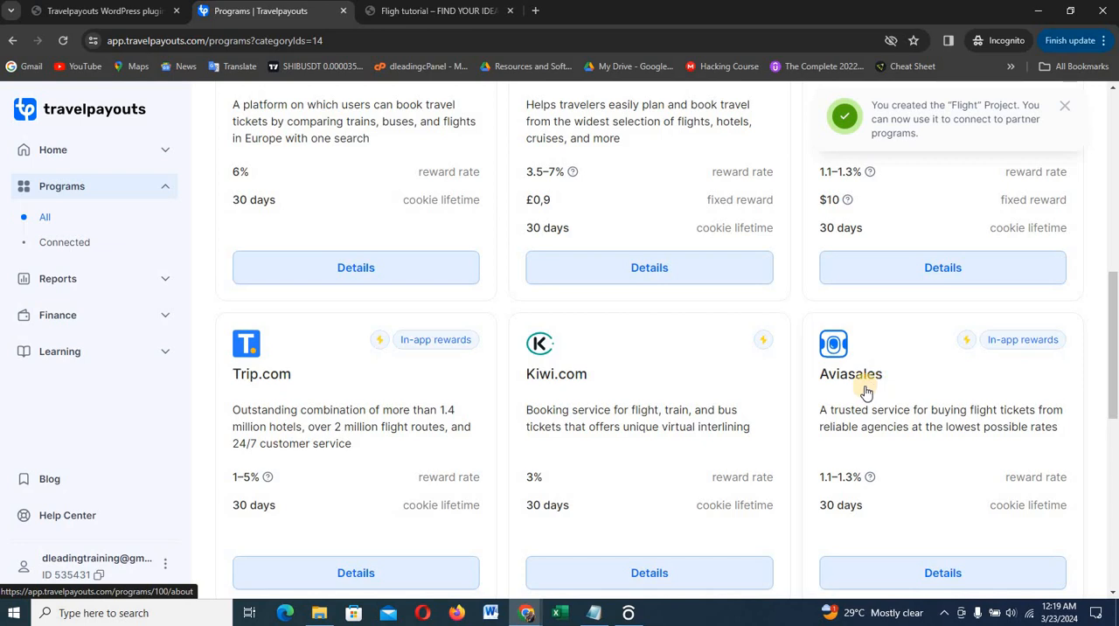
{"action": "scroll", "coordinate": [881, 398], "scroll_direction": "down", "scroll_amount": 1}
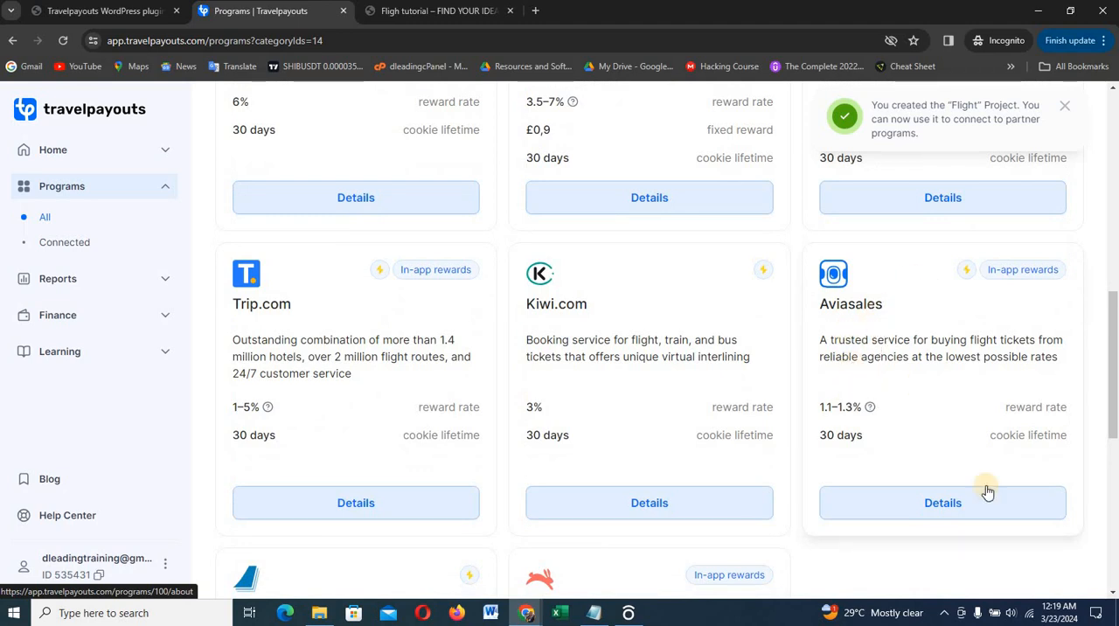
{"action": "left_click", "coordinate": [938, 512]}
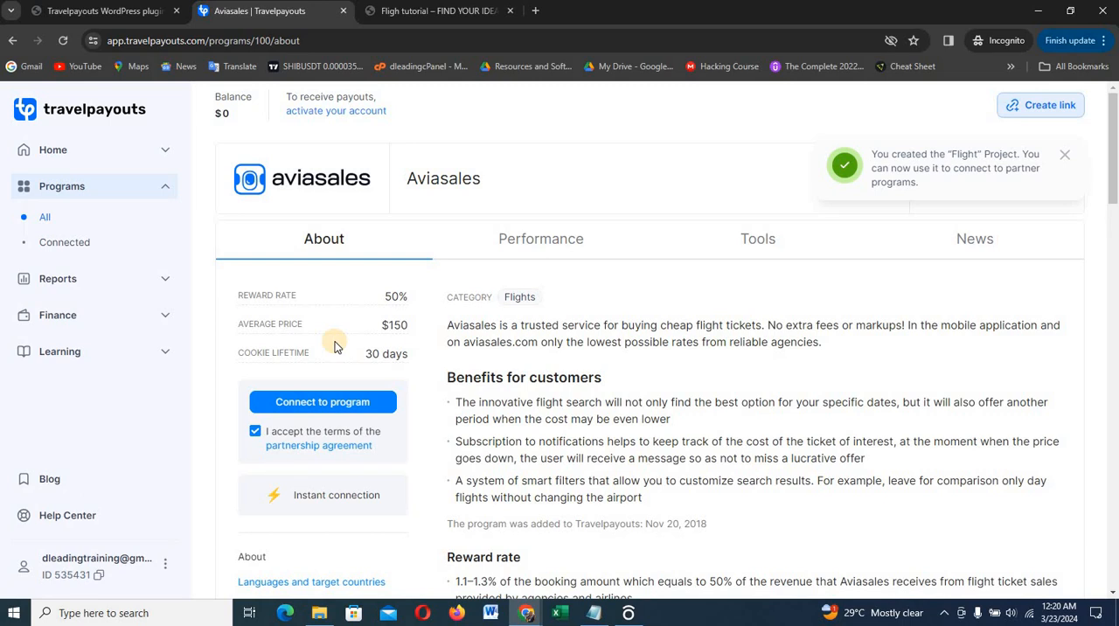
Connect the Flight project to the Aviasales program and return to the program
{"action": "left_click", "coordinate": [324, 403]}
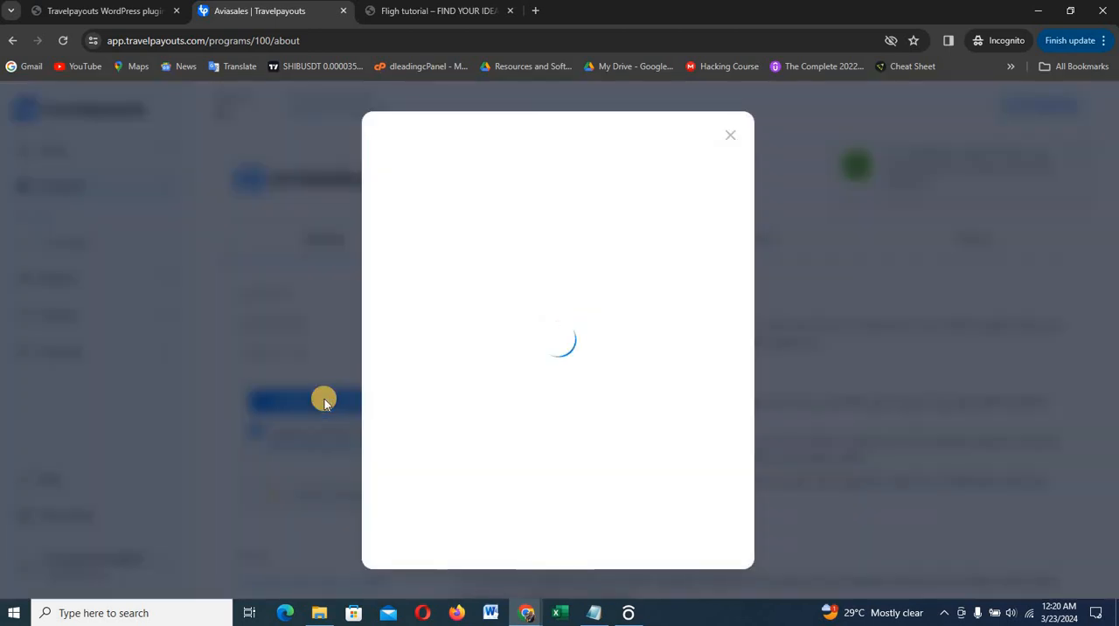
{"action": "left_click", "coordinate": [678, 253]}
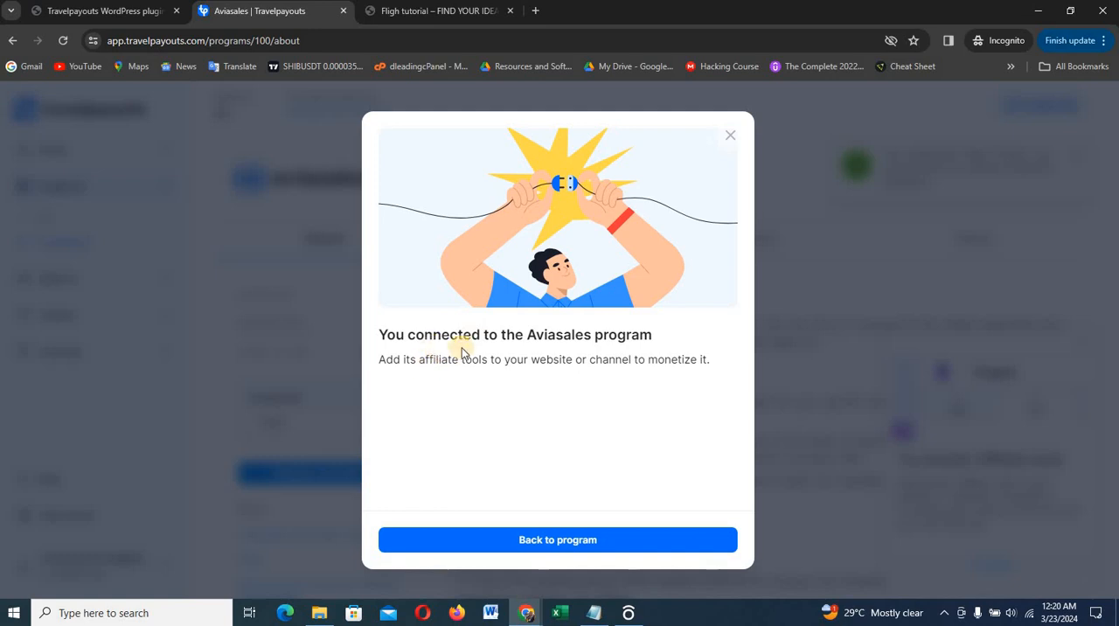
{"action": "left_click", "coordinate": [558, 541]}
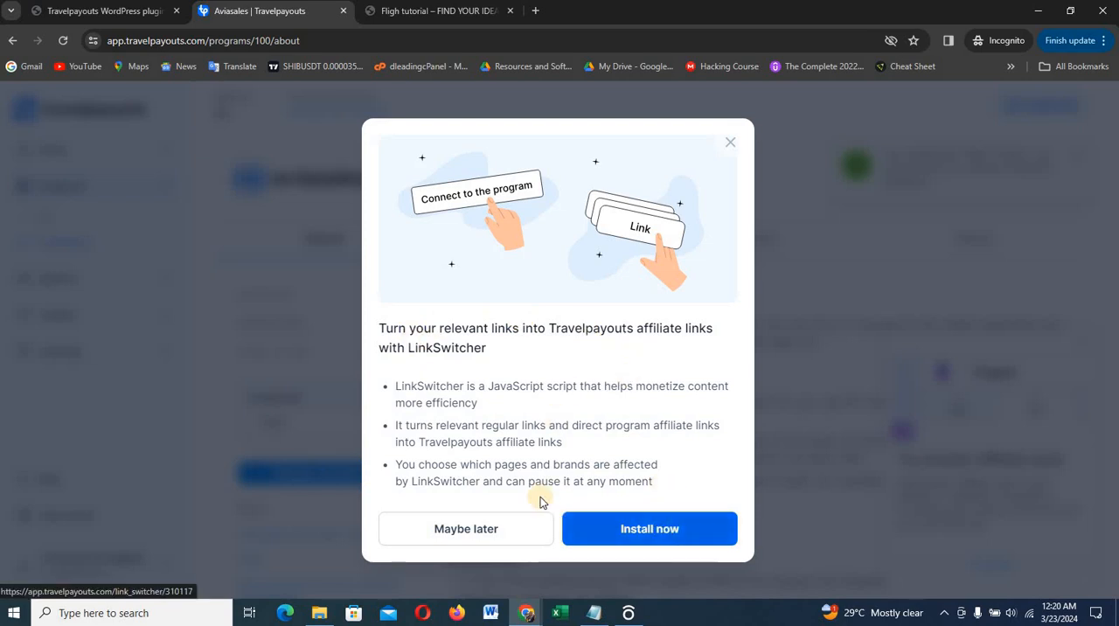
Accept the offer to install LinkSwitcher and open its setup page for the Flight project
{"action": "left_click", "coordinate": [651, 532]}
{"action": "left_click", "coordinate": [636, 531]}
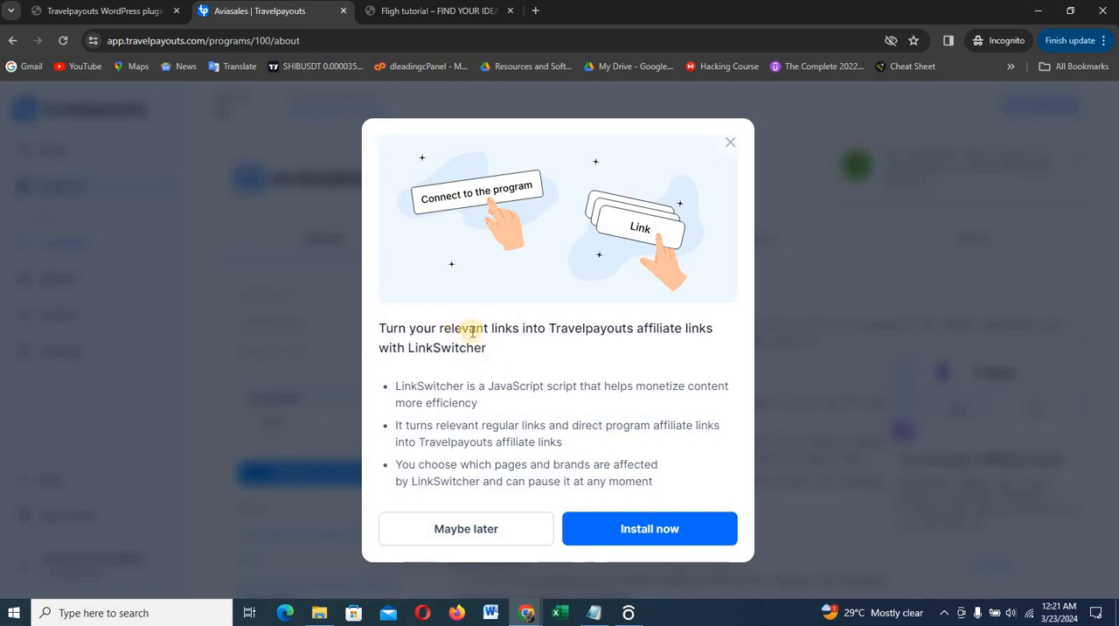
{"action": "left_click", "coordinate": [649, 537]}
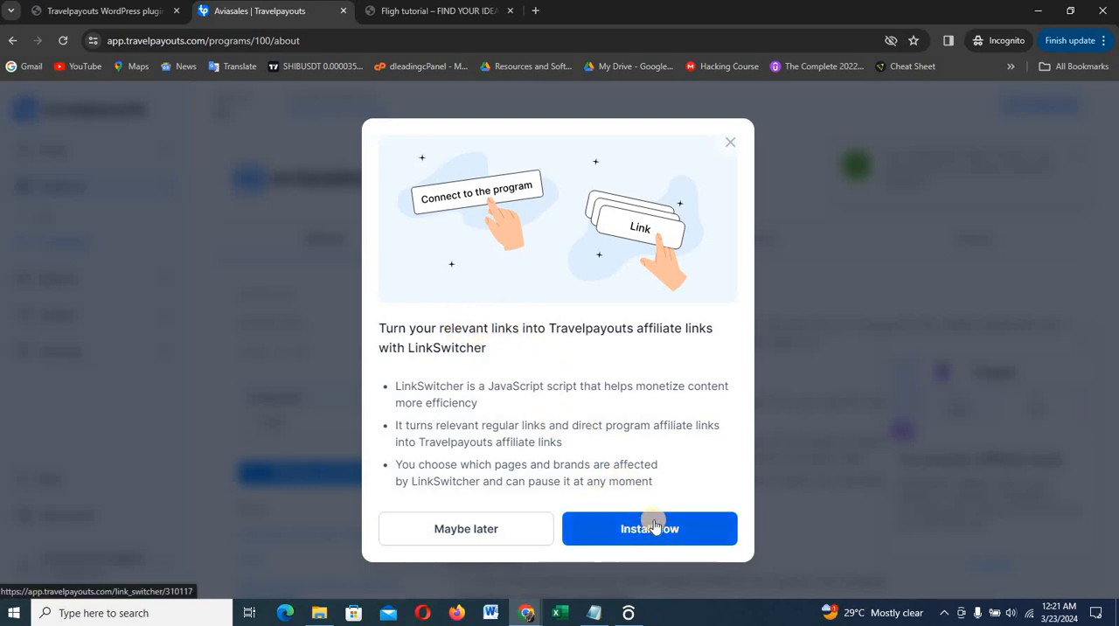
{"action": "left_click", "coordinate": [654, 523]}
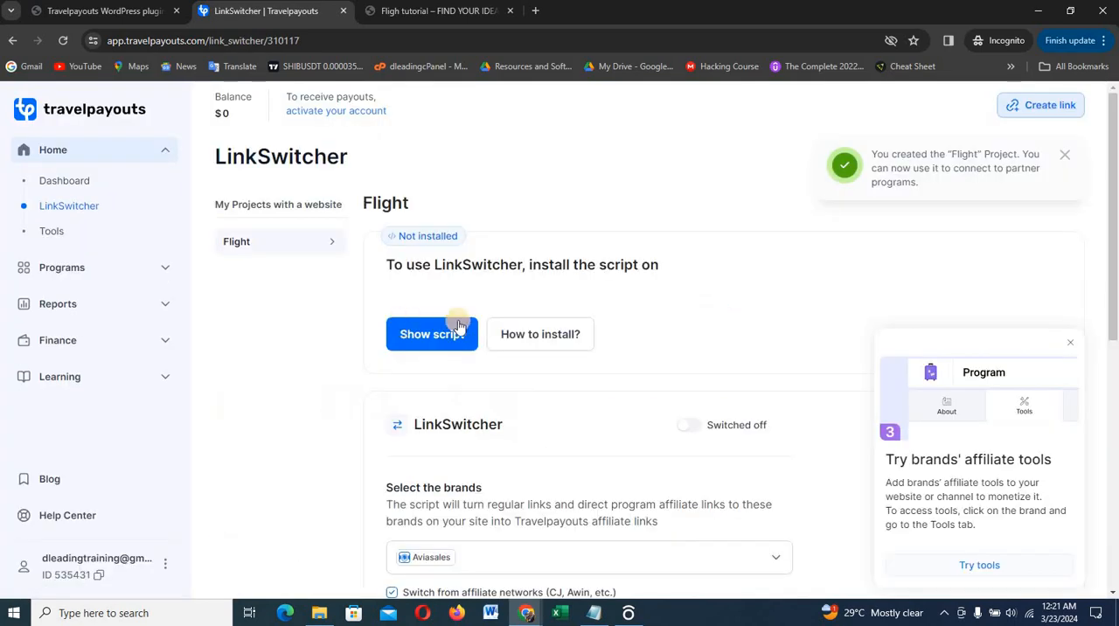
Open the script installation instructions for LinkSwitcher using the WordPress Plugin method
{"action": "left_click", "coordinate": [536, 338]}
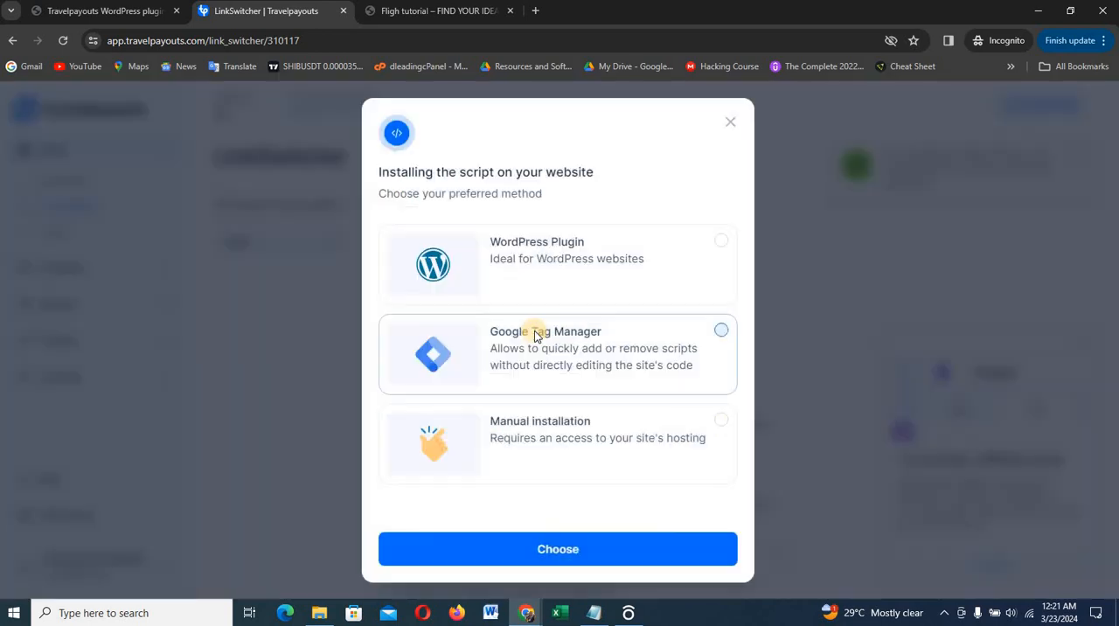
{"action": "left_click", "coordinate": [537, 251]}
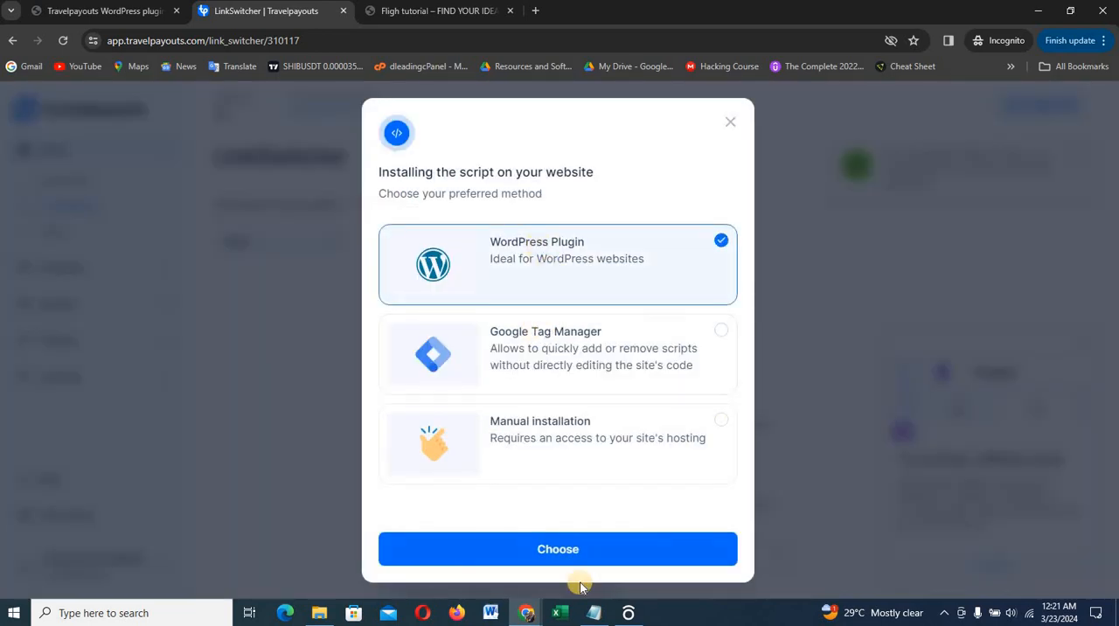
{"action": "left_click", "coordinate": [549, 547]}
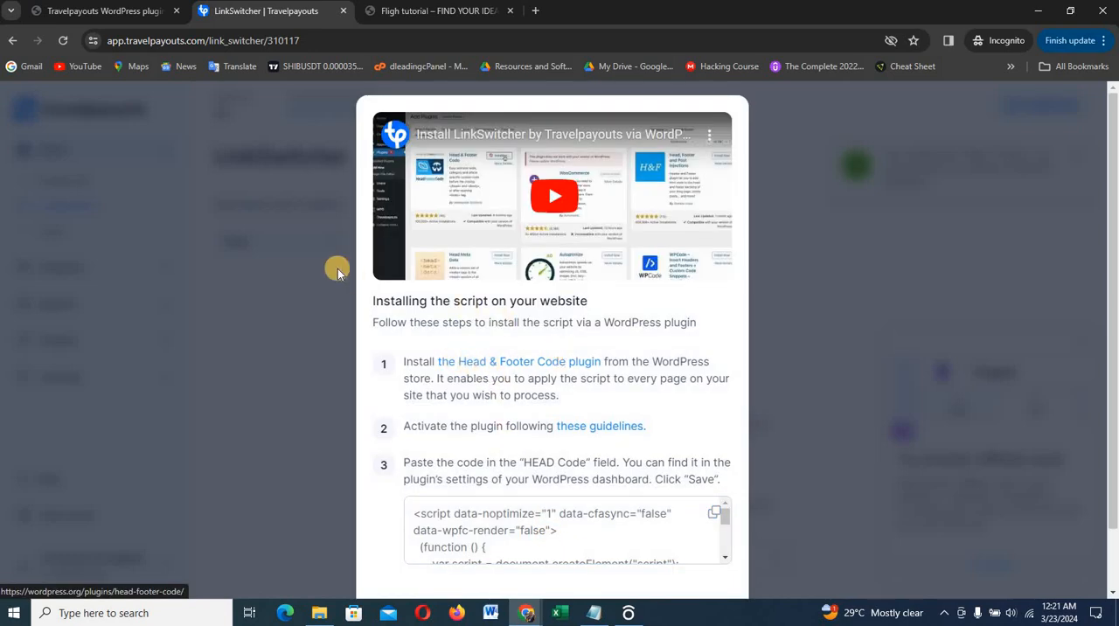
Switch to the WordPress admin and open the page for adding new plugins in a separate browser tab
{"action": "left_click", "coordinate": [137, 16]}
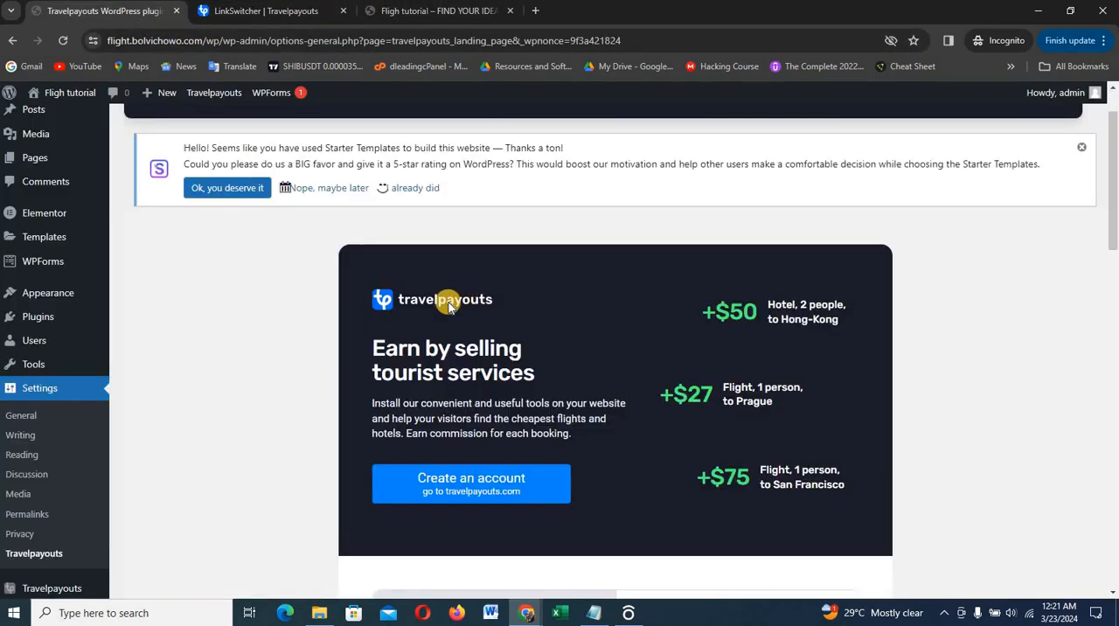
{"action": "scroll", "coordinate": [321, 299], "scroll_direction": "down", "scroll_amount": 2}
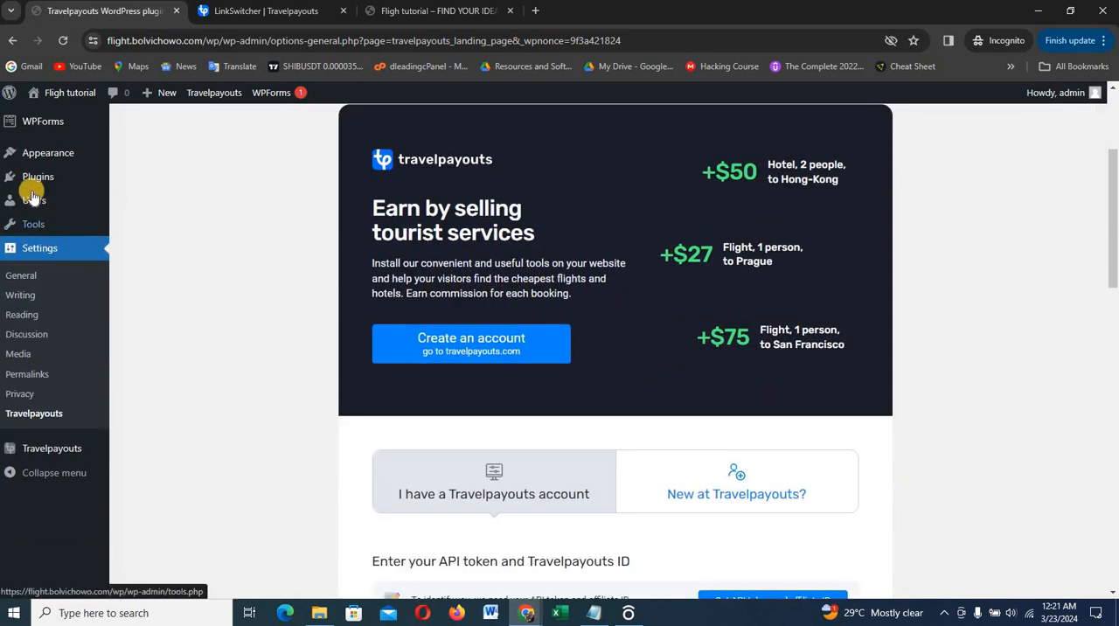
{"action": "mouse_move", "coordinate": [32, 181]}
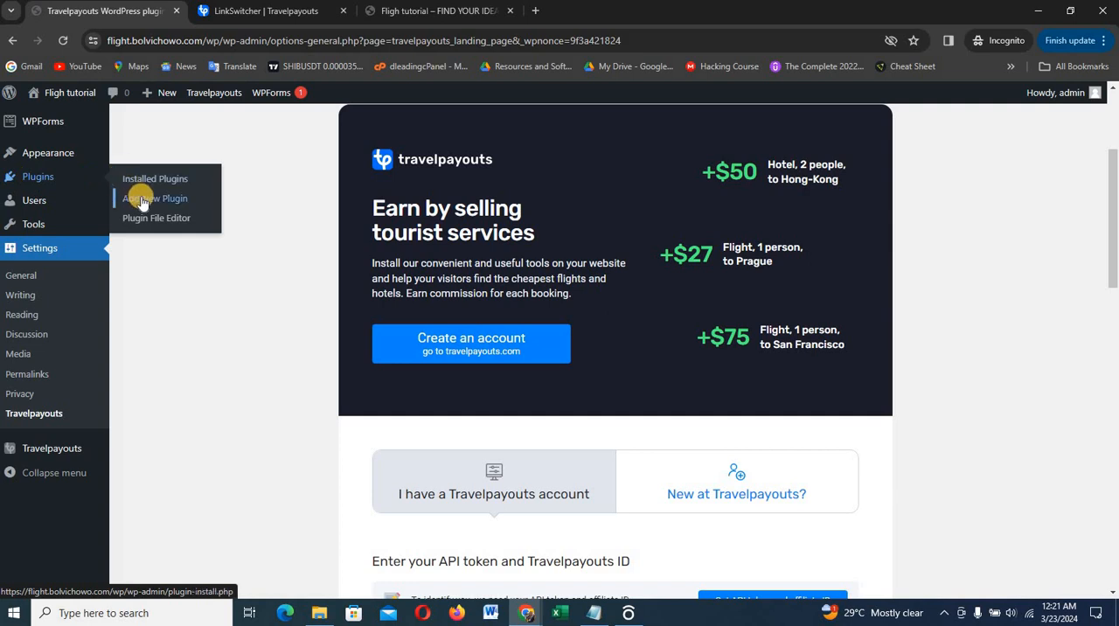
{"action": "right_click", "coordinate": [107, 252]}
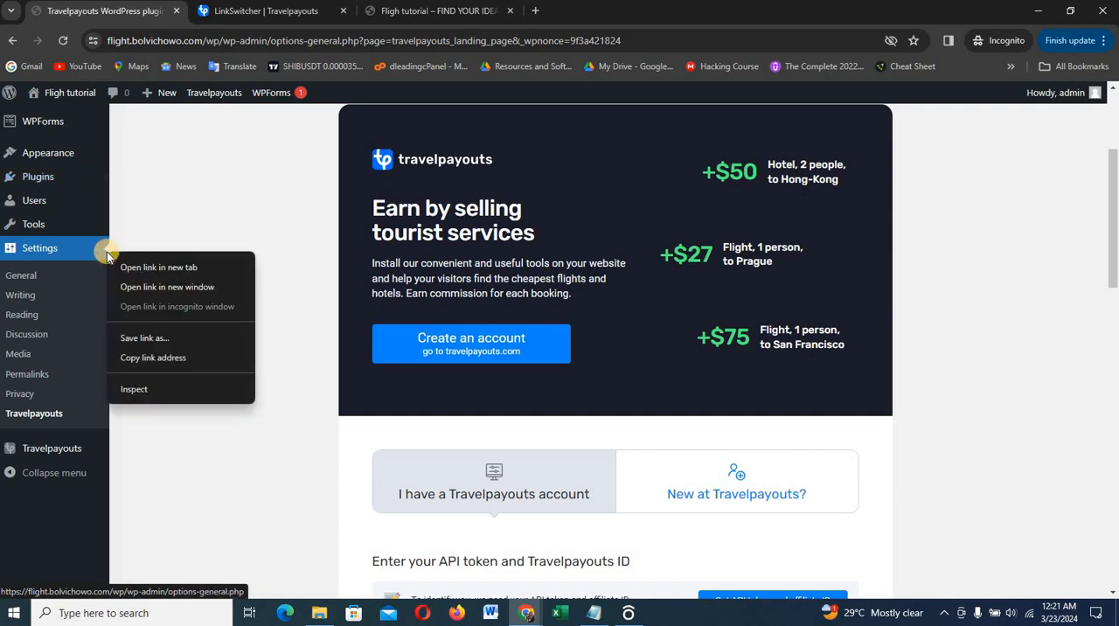
{"action": "left_click", "coordinate": [167, 191]}
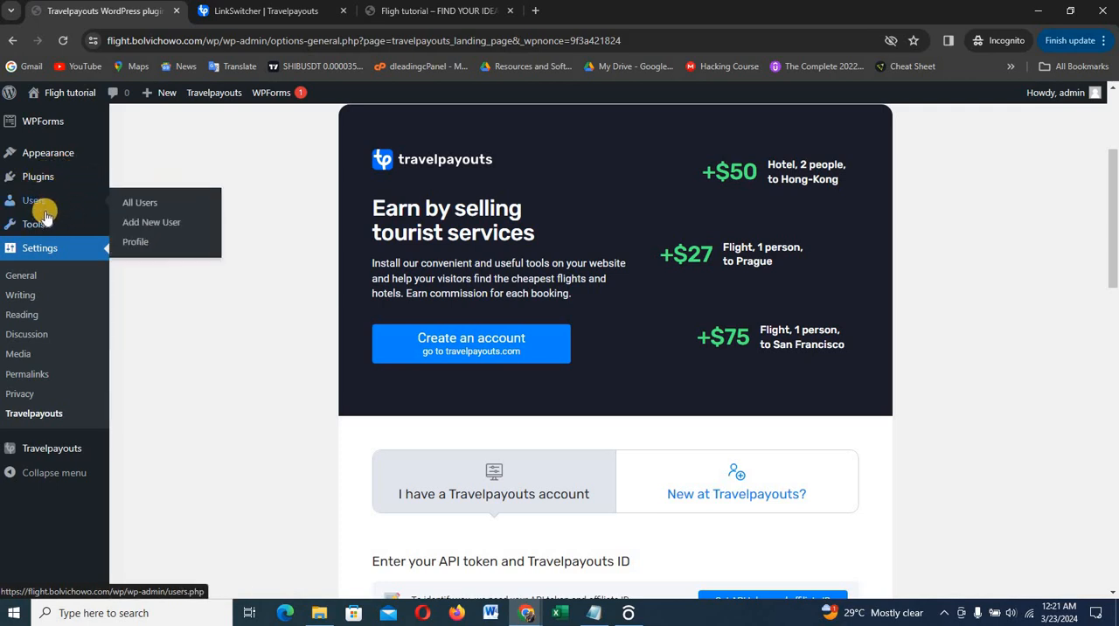
{"action": "mouse_move", "coordinate": [72, 175]}
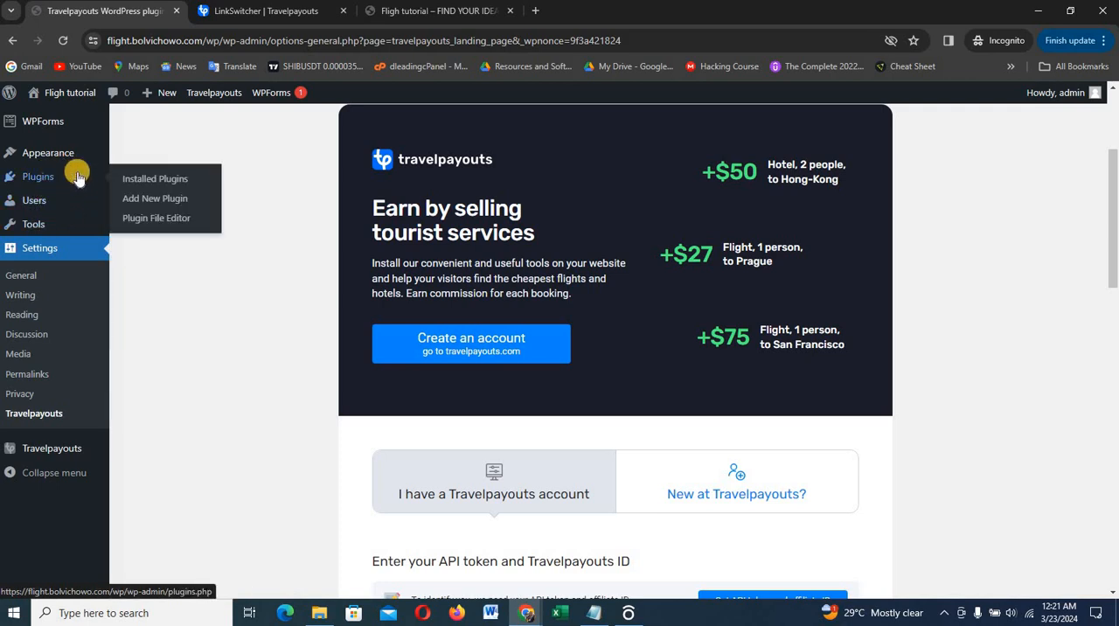
{"action": "right_click", "coordinate": [163, 201]}
{"action": "left_click", "coordinate": [180, 211]}
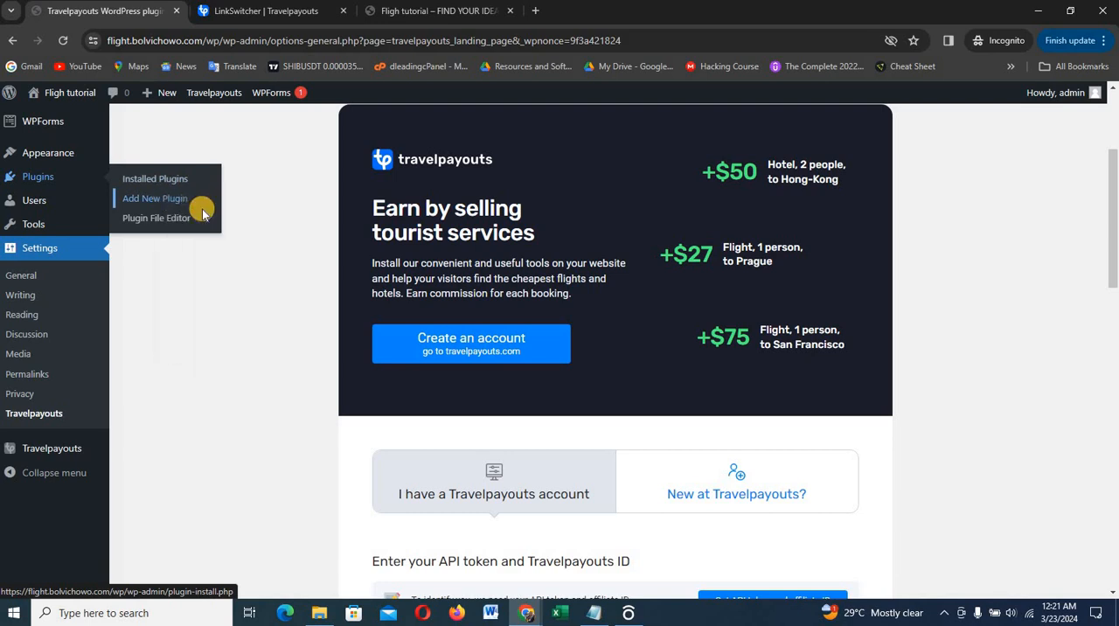
{"action": "left_click", "coordinate": [232, 11]}
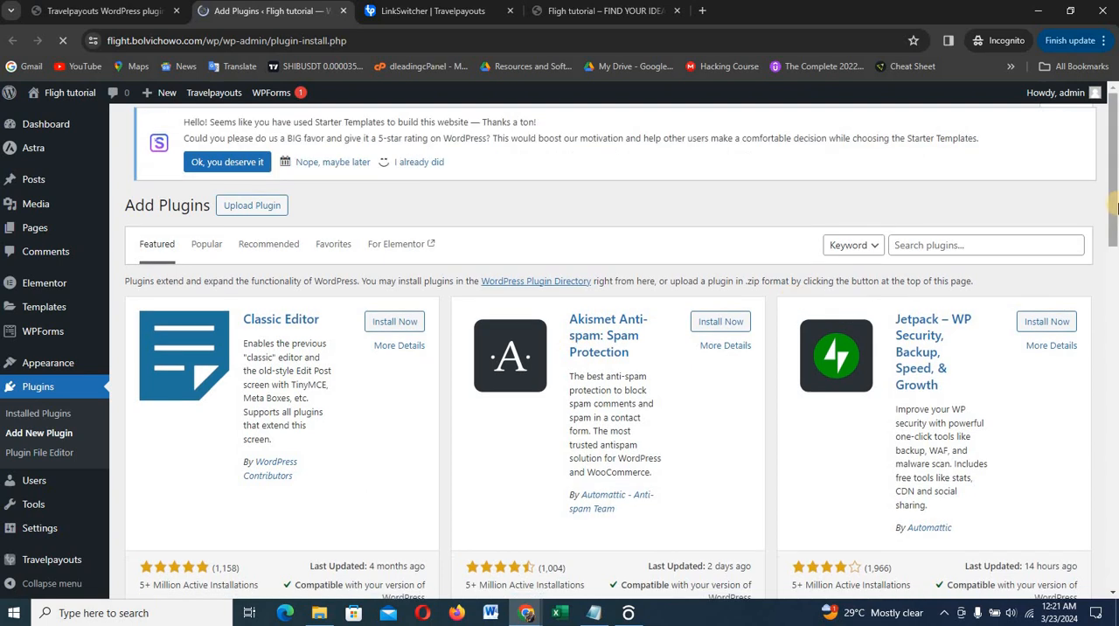
Search the WordPress plugin directory for "head and footer"
{"action": "scroll", "coordinate": [984, 417], "scroll_direction": "down", "scroll_amount": 1}
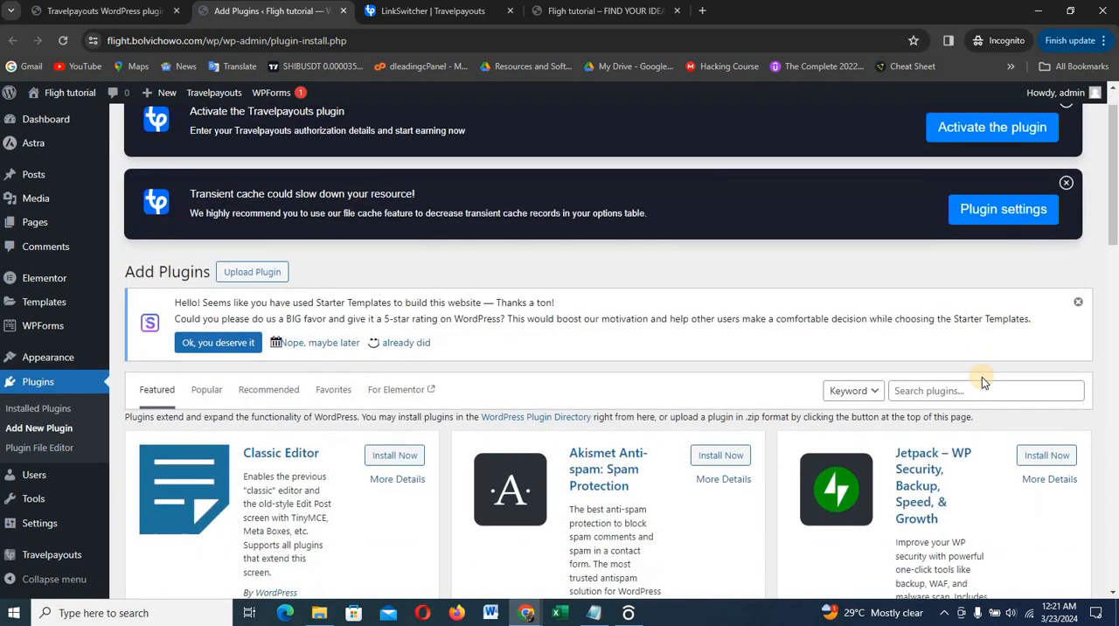
{"action": "left_click", "coordinate": [973, 367]}
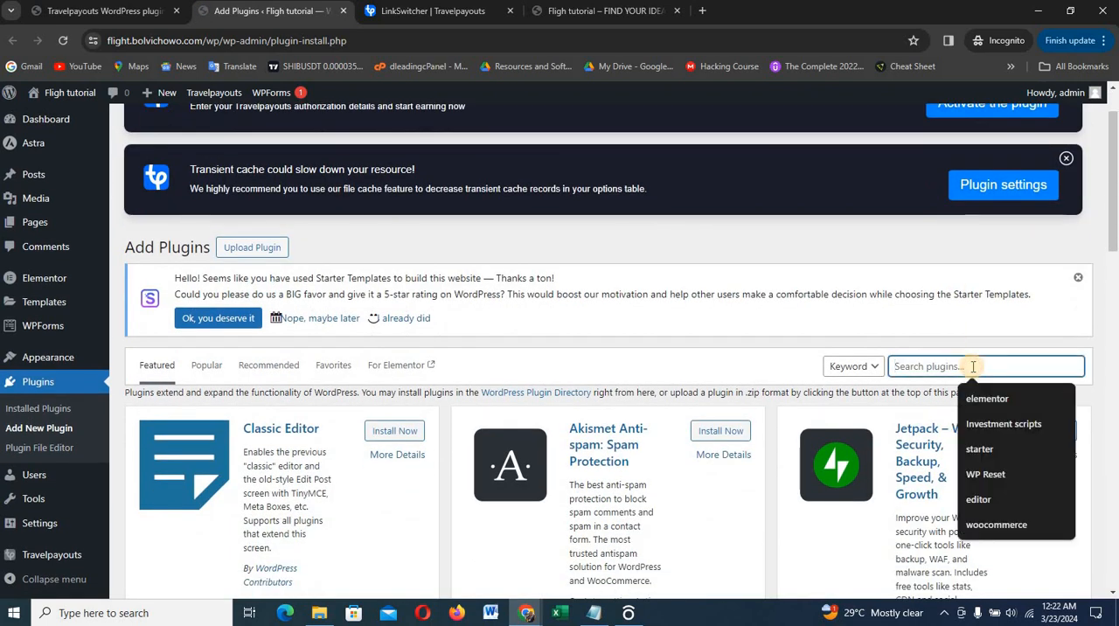
{"action": "type", "text": "head and fott"}
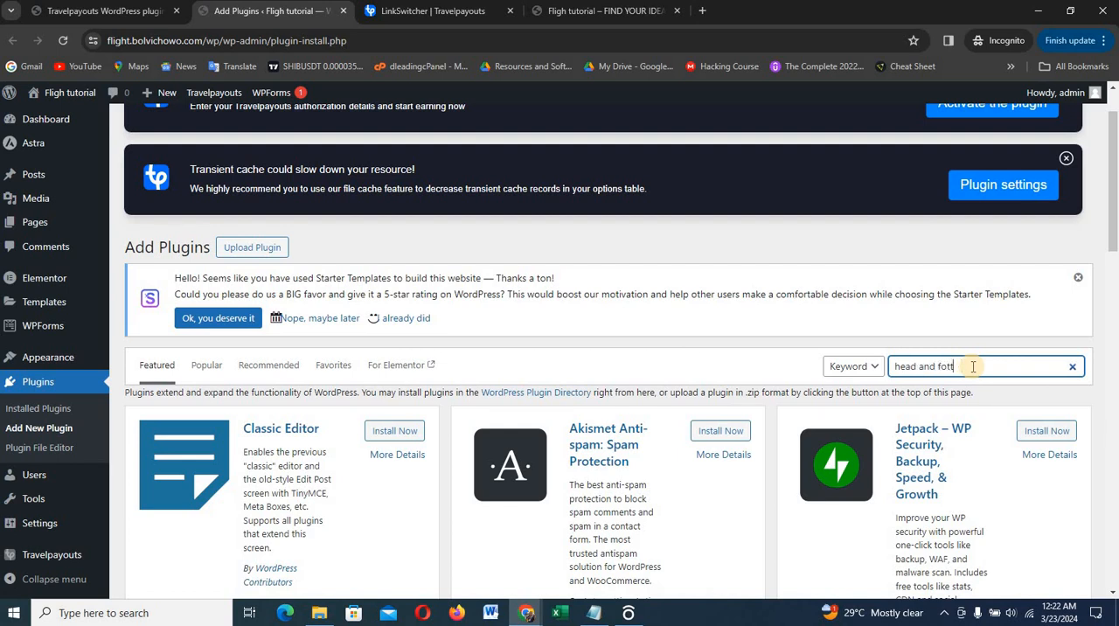
{"action": "key", "text": "BackSpace"}
{"action": "key", "text": "BackSpace"}
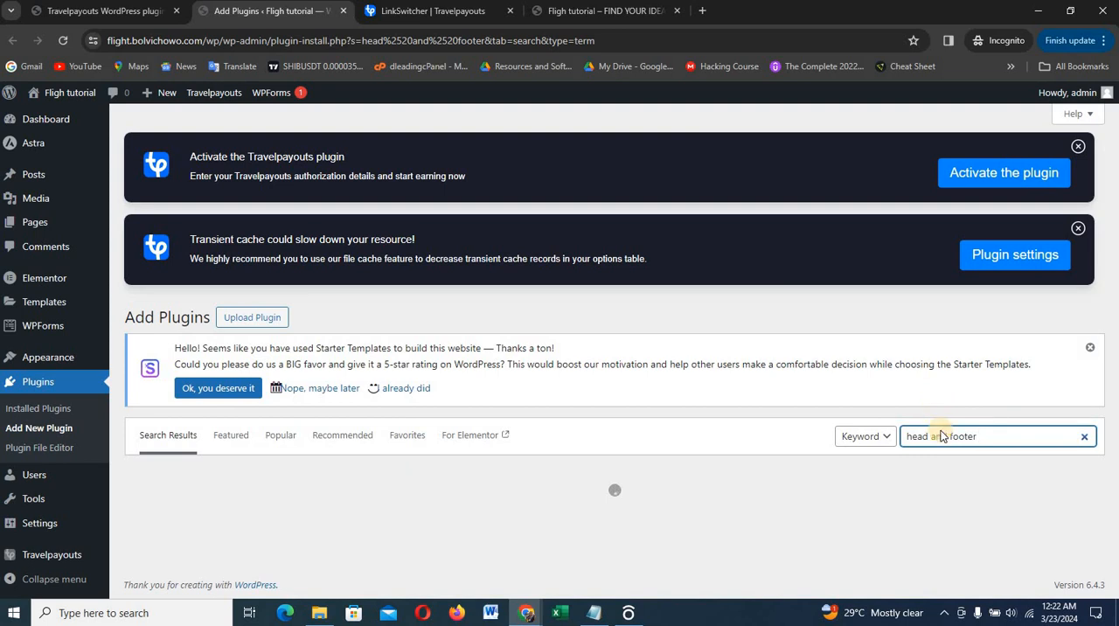
Install and activate the Head & Footer Code plugin
{"action": "scroll", "coordinate": [958, 459], "scroll_direction": "down", "scroll_amount": 1}
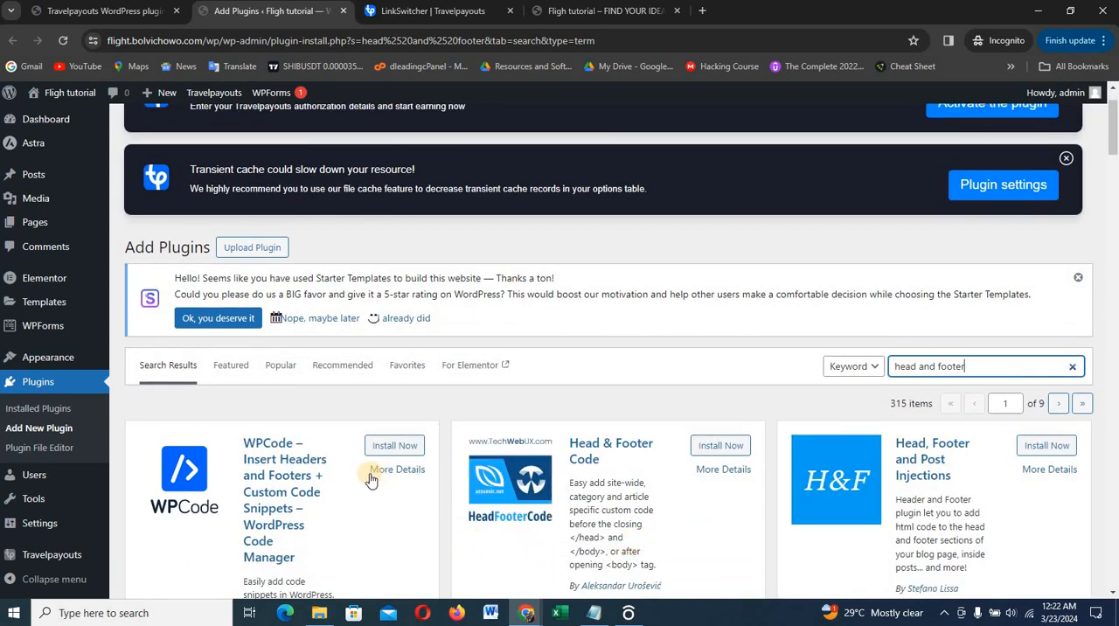
{"action": "scroll", "coordinate": [684, 474], "scroll_direction": "down", "scroll_amount": 2}
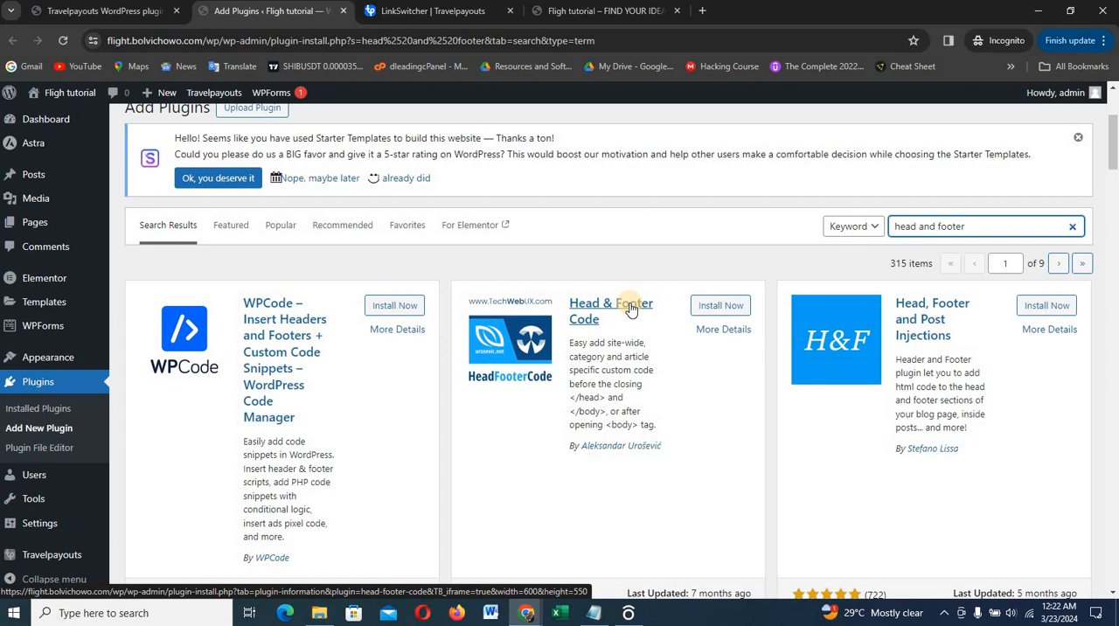
{"action": "left_click", "coordinate": [721, 306]}
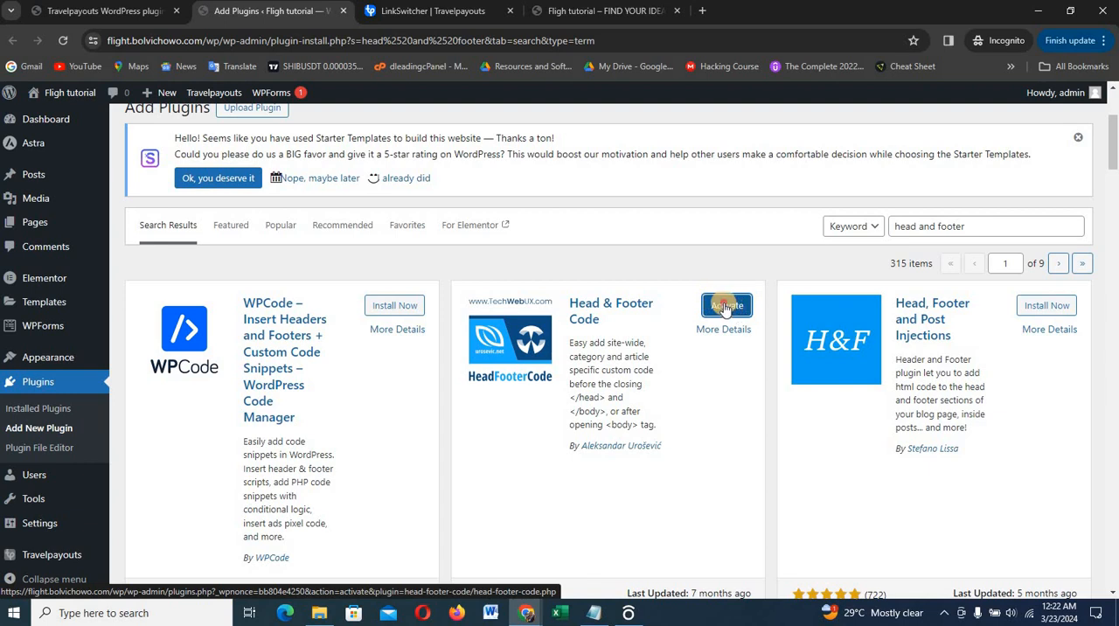
{"action": "left_click", "coordinate": [724, 306]}
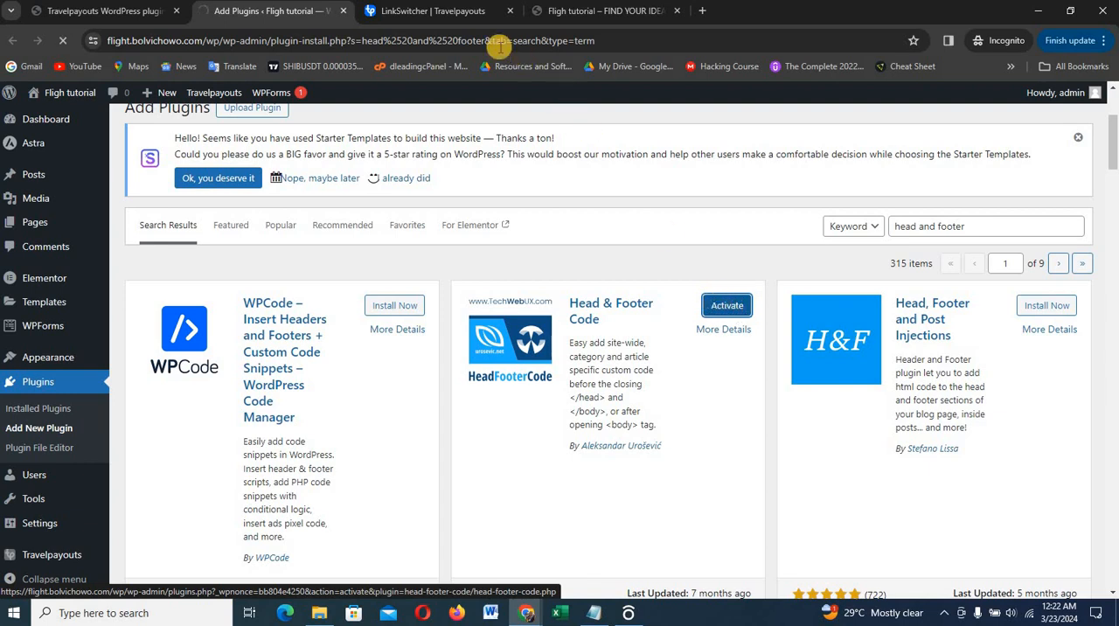
Return to the LinkSwitcher instructions and copy the script code meant for the site's head section
{"action": "left_click", "coordinate": [416, 15]}
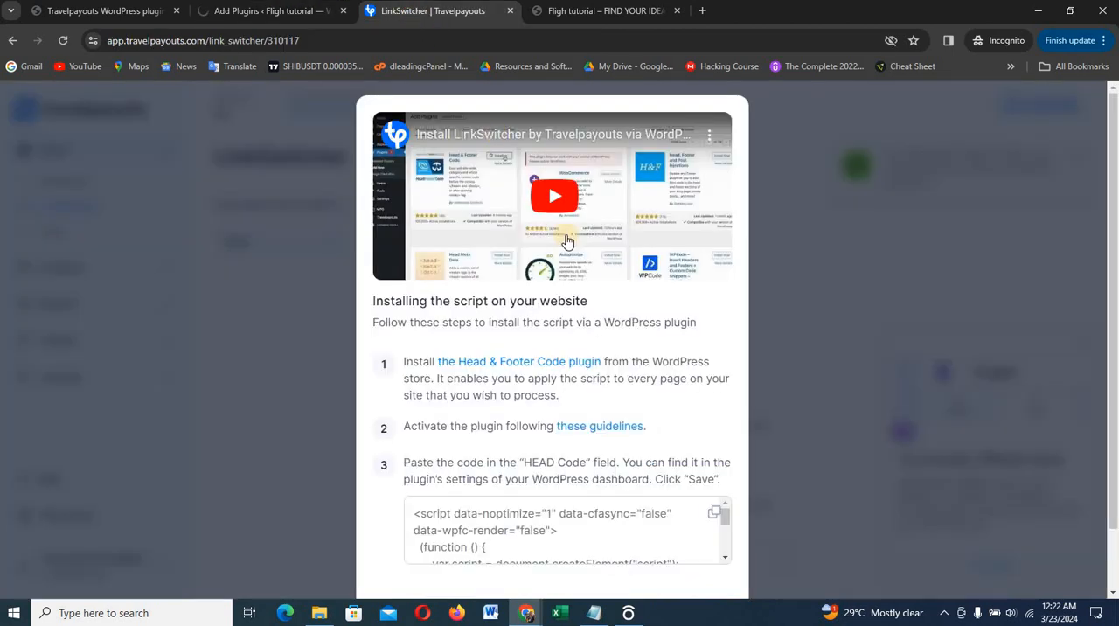
{"action": "scroll", "coordinate": [626, 290], "scroll_direction": "down", "scroll_amount": 2}
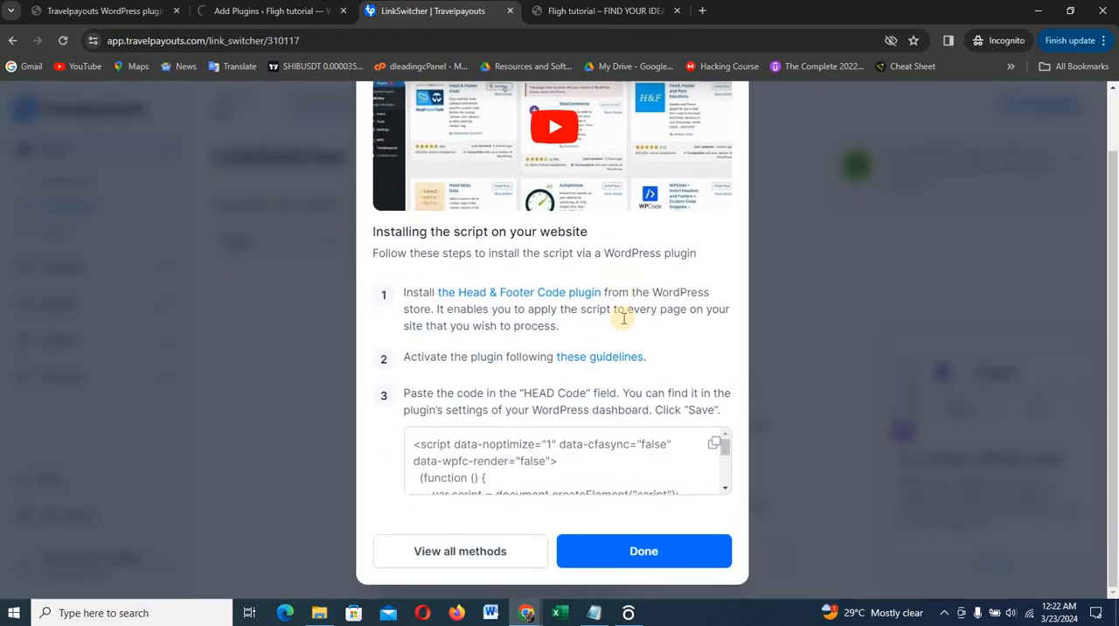
{"action": "left_click", "coordinate": [569, 437]}
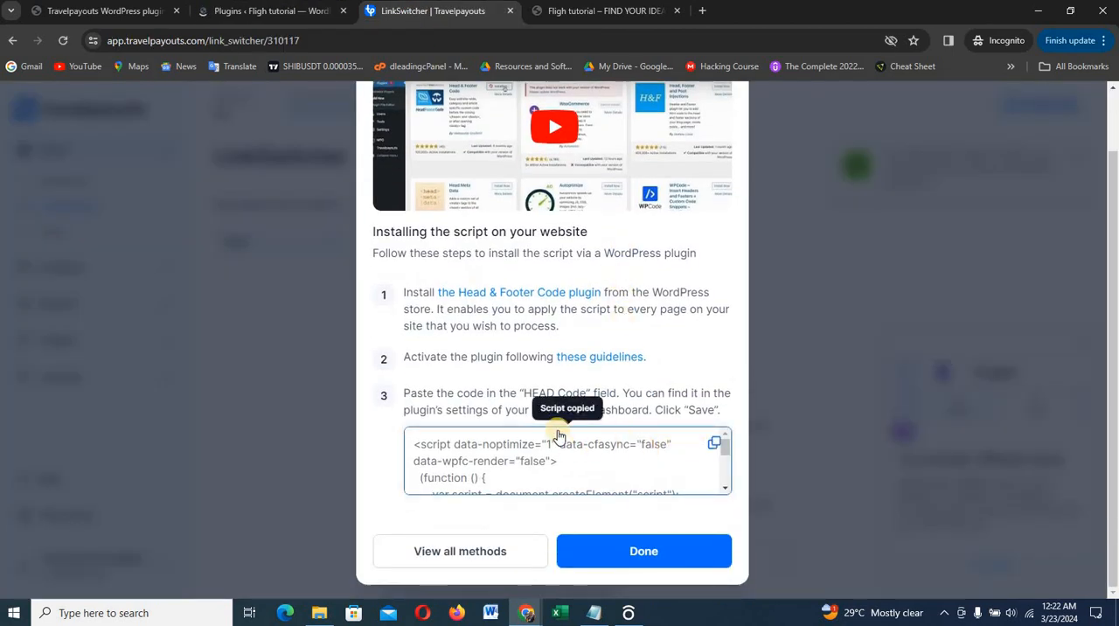
Open the Head & Footer Code settings in WordPress and place the cursor in the site-wide HEAD Code field
{"action": "left_click", "coordinate": [236, 14]}
{"action": "scroll", "coordinate": [568, 470], "scroll_direction": "down", "scroll_amount": 4}
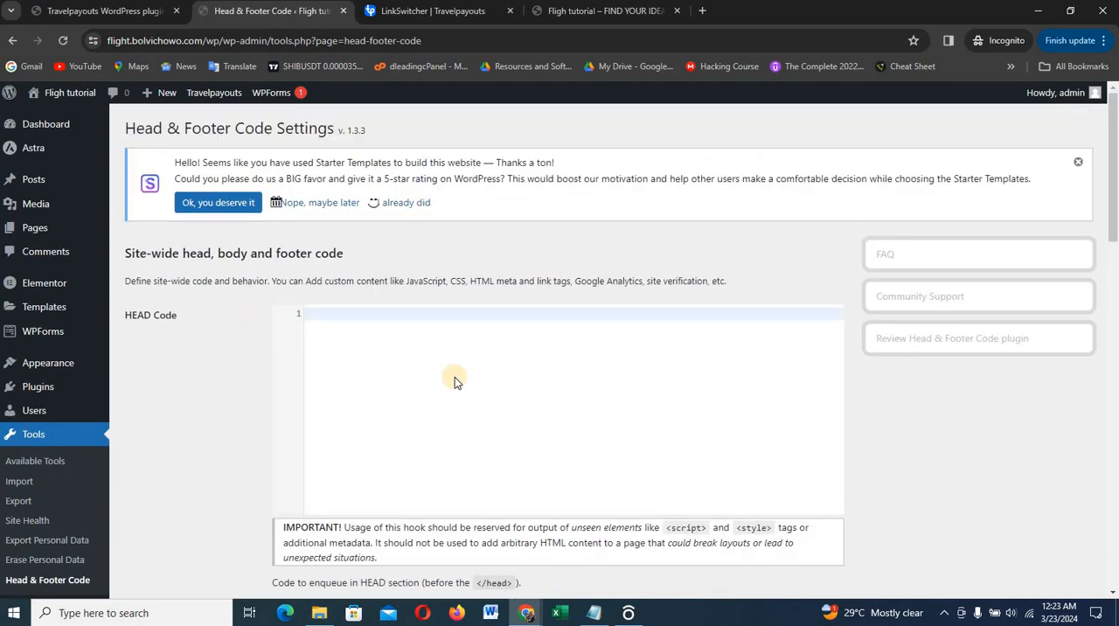
{"action": "scroll", "coordinate": [472, 402], "scroll_direction": "down", "scroll_amount": 1}
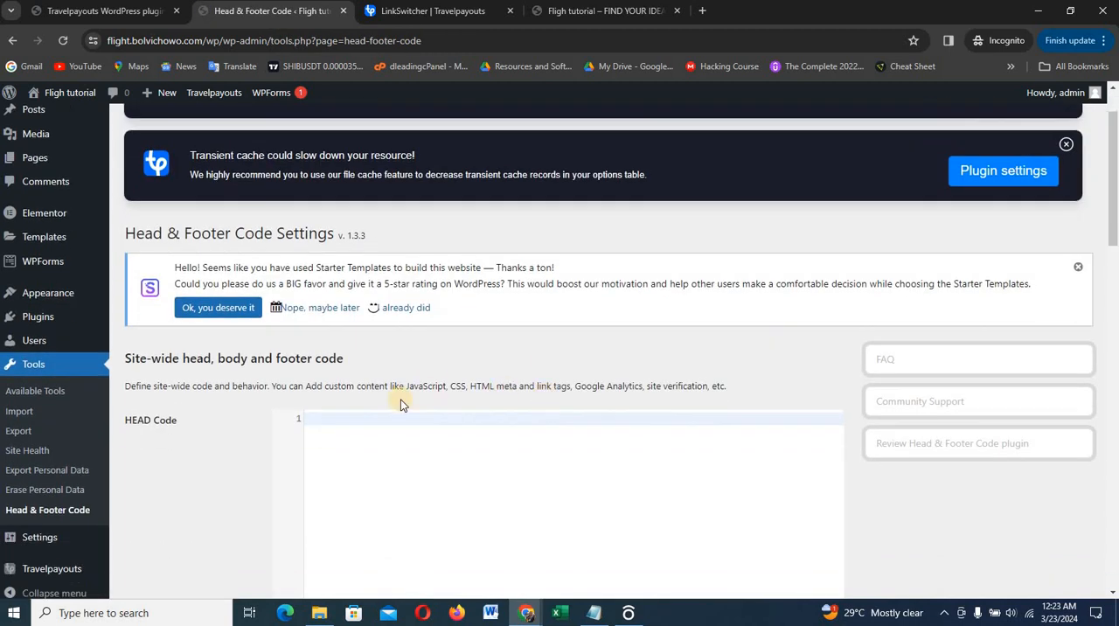
{"action": "scroll", "coordinate": [508, 422], "scroll_direction": "down", "scroll_amount": 1}
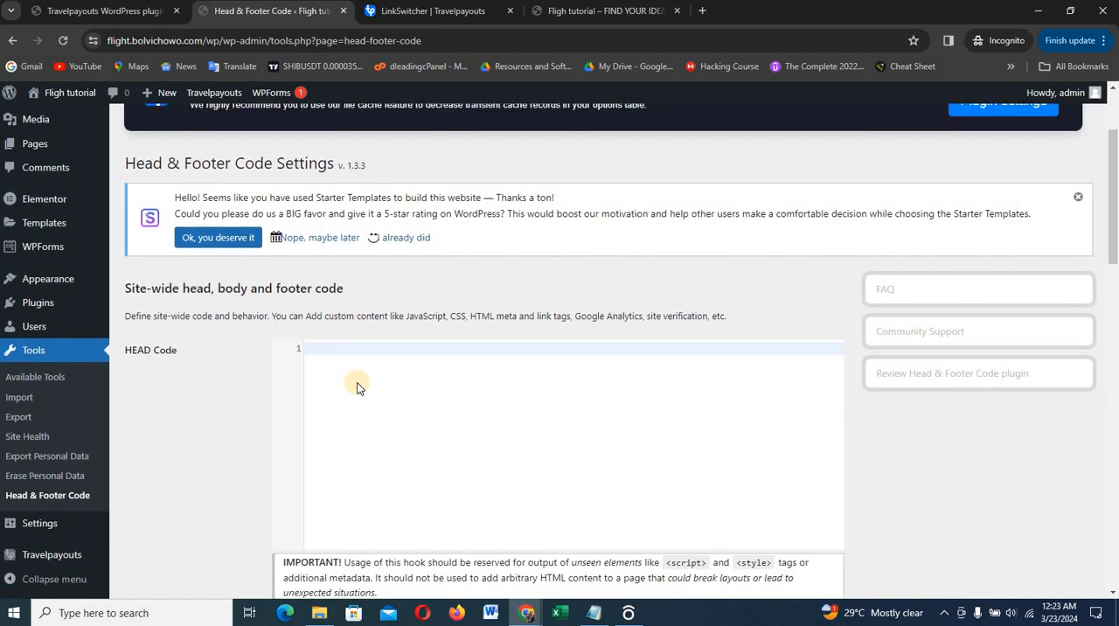
{"action": "left_click", "coordinate": [348, 353]}
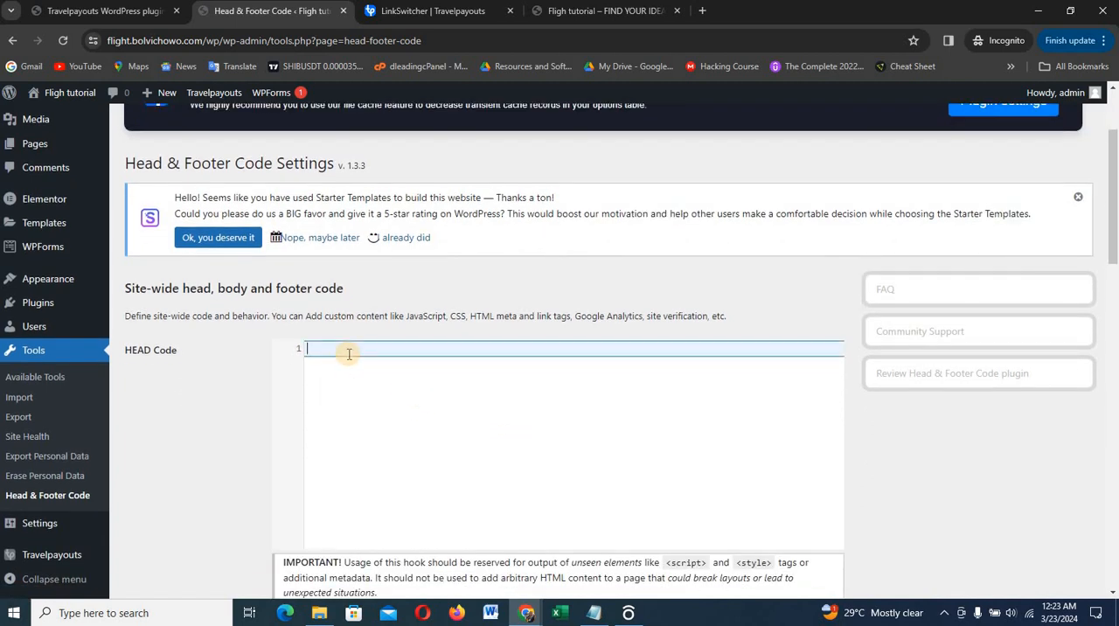
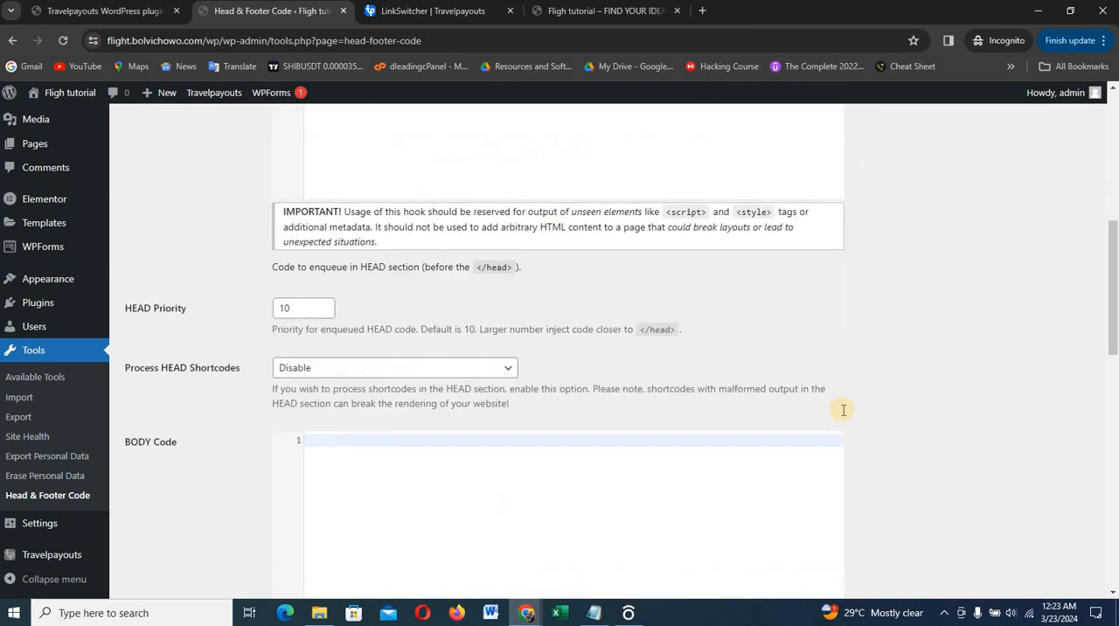
{"action": "scroll", "coordinate": [844, 415], "scroll_direction": "down", "scroll_amount": 10}
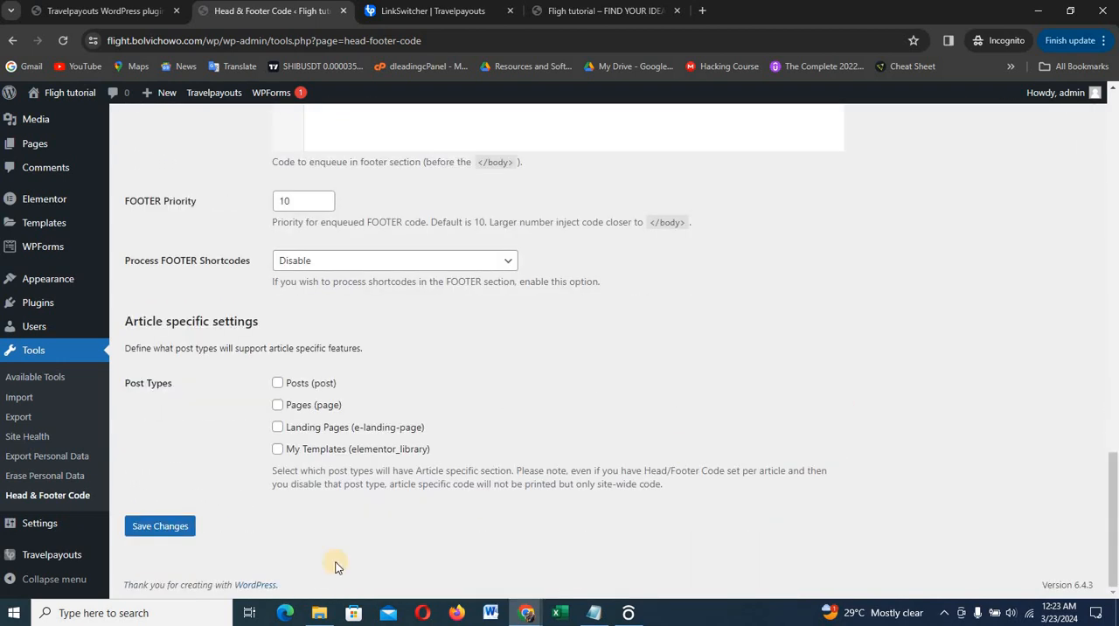
Save the Head & Footer Code settings with the script in place and complete the LinkSwitcher installation instructions in Travelpayouts
{"action": "left_click", "coordinate": [160, 527]}
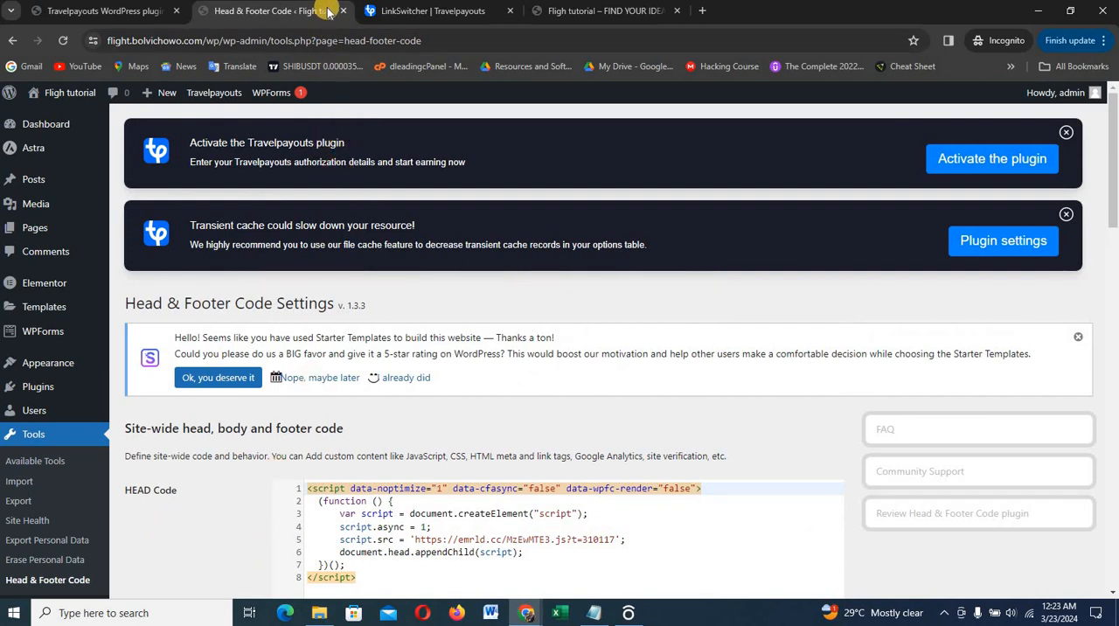
{"action": "left_click", "coordinate": [343, 11]}
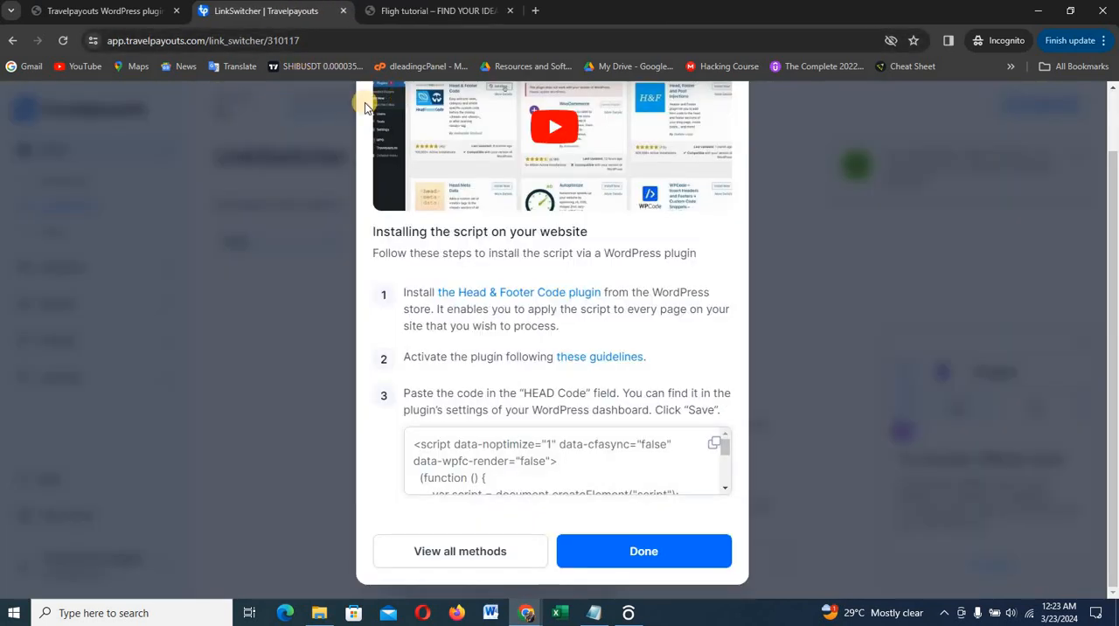
{"action": "left_click", "coordinate": [641, 551]}
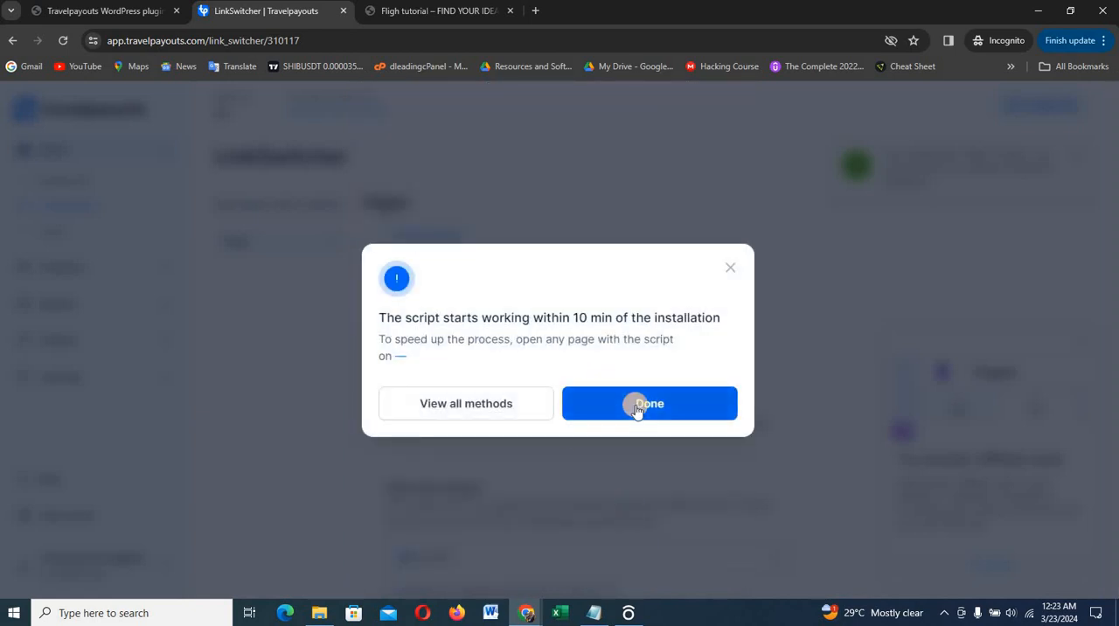
{"action": "left_click", "coordinate": [635, 404]}
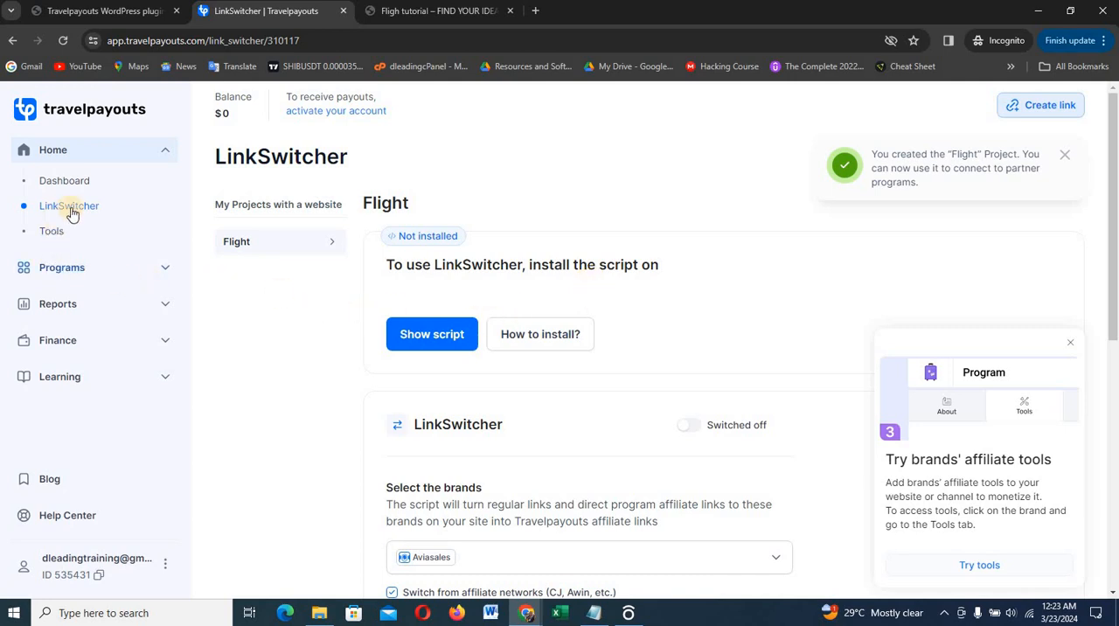
Filter the Travelpayouts programs by the Flights category and open the tools of the connected Aviasales program
{"action": "left_click", "coordinate": [67, 268]}
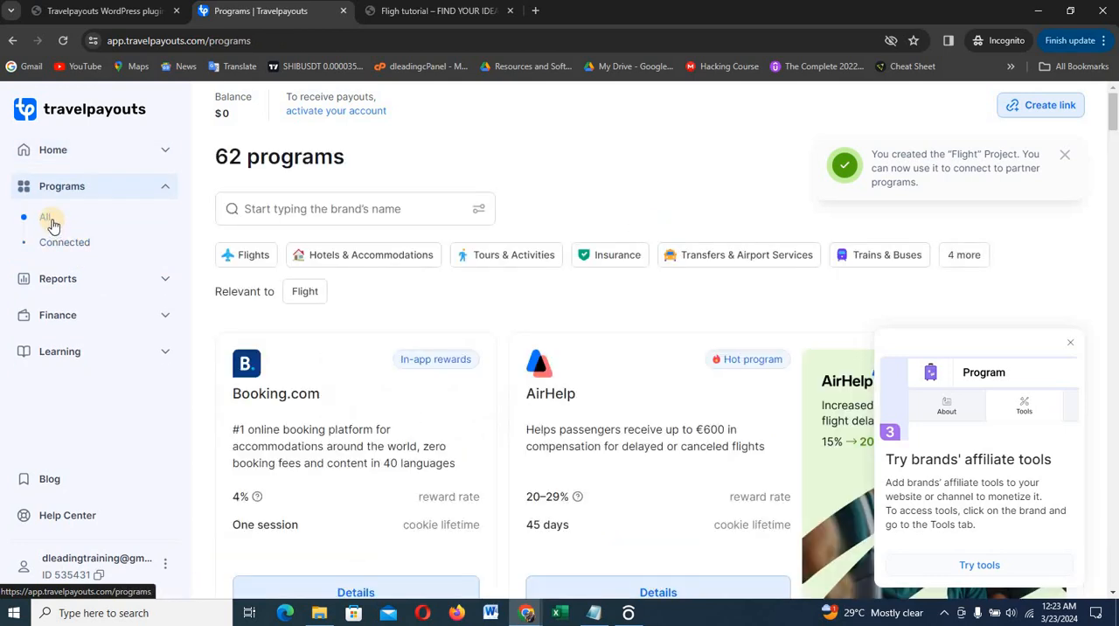
{"action": "left_click", "coordinate": [245, 263]}
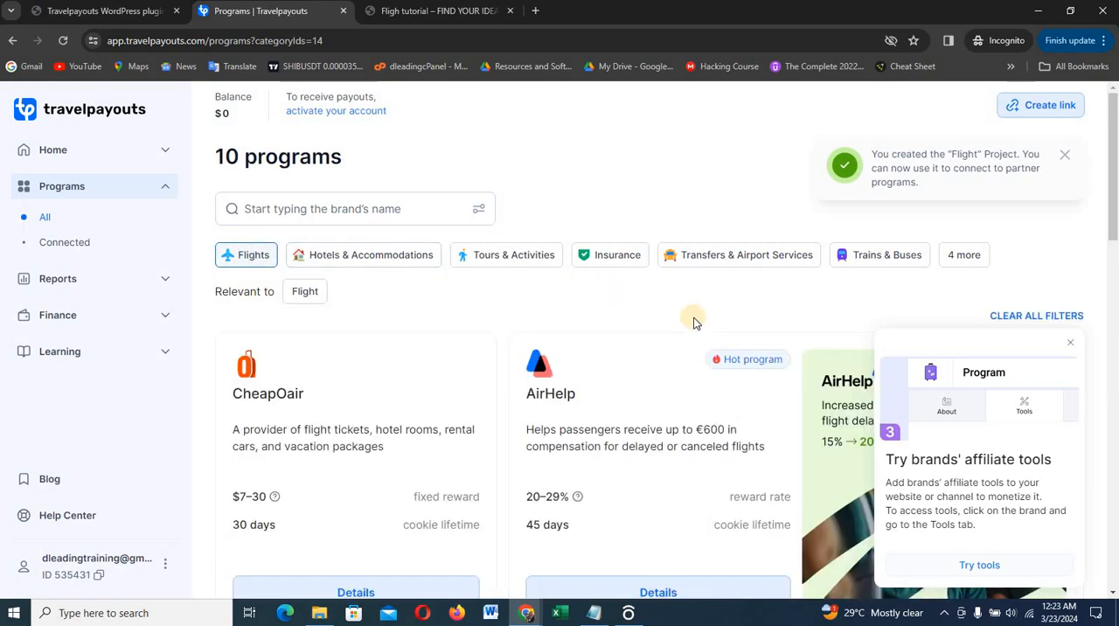
{"action": "scroll", "coordinate": [1116, 349], "scroll_direction": "down", "scroll_amount": 1}
{"action": "scroll", "coordinate": [1116, 348], "scroll_direction": "down", "scroll_amount": 1}
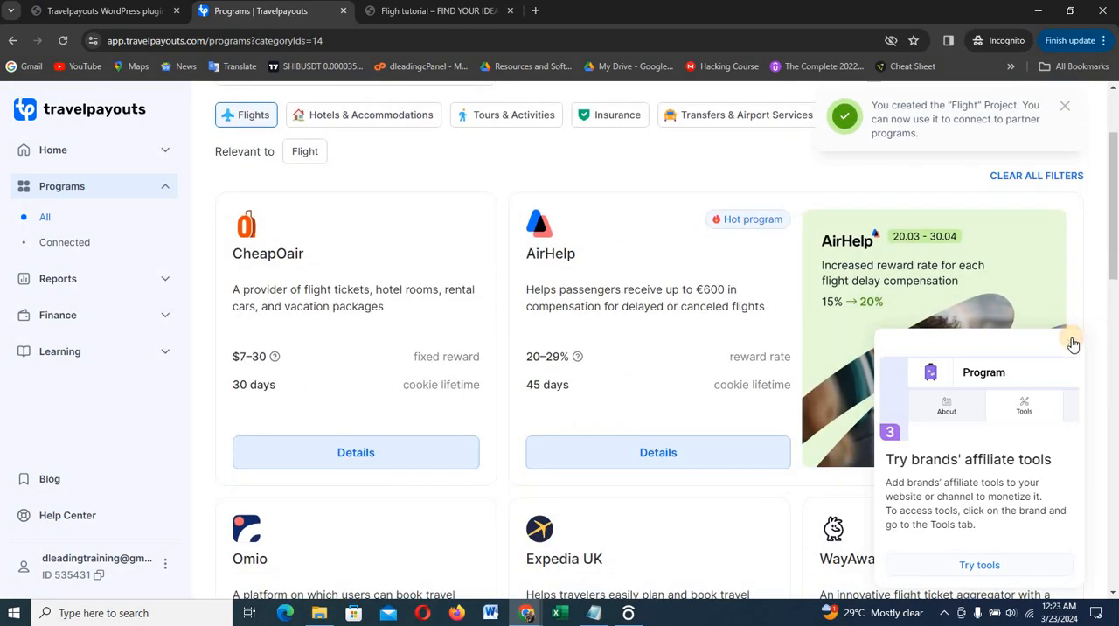
{"action": "left_click", "coordinate": [1071, 342]}
{"action": "scroll", "coordinate": [895, 265], "scroll_direction": "down", "scroll_amount": 5}
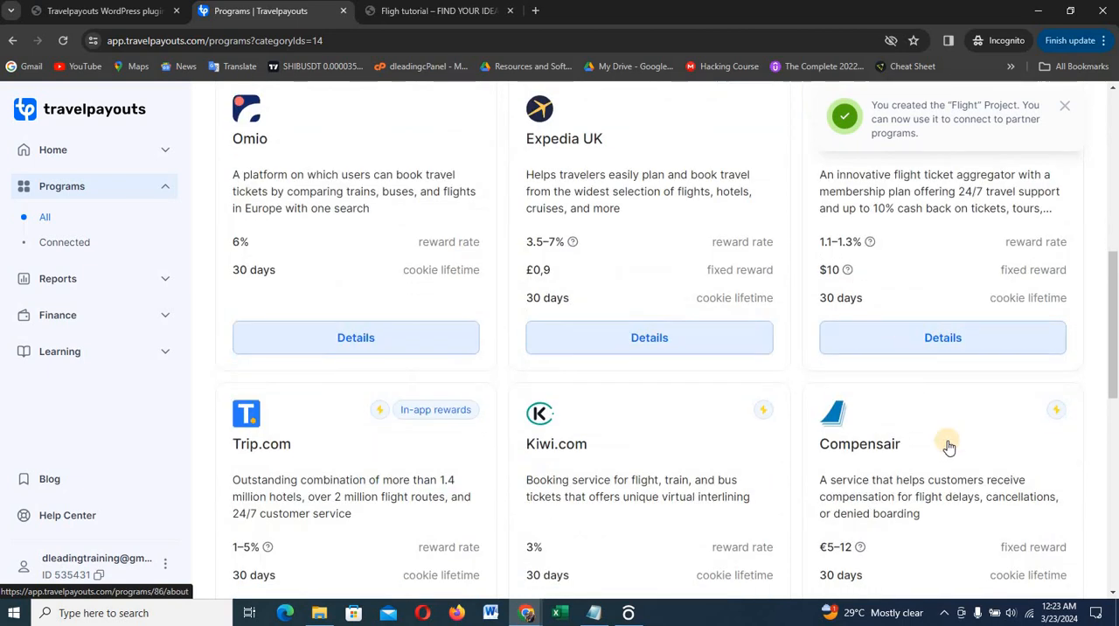
{"action": "scroll", "coordinate": [949, 447], "scroll_direction": "down", "scroll_amount": 3}
{"action": "scroll", "coordinate": [949, 447], "scroll_direction": "down", "scroll_amount": 2}
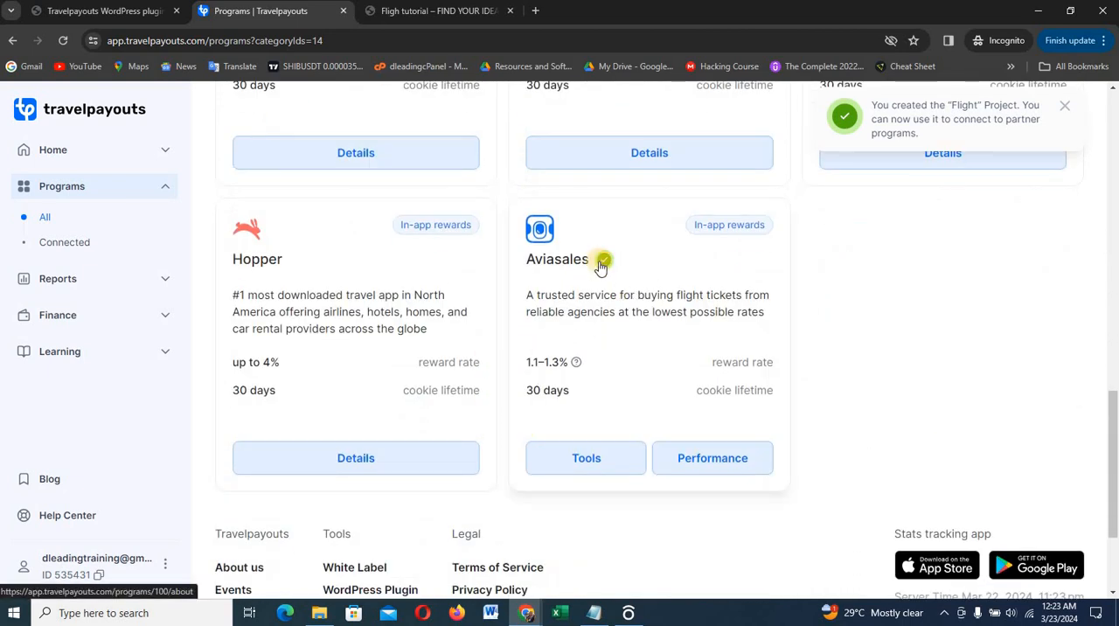
{"action": "left_click", "coordinate": [584, 460]}
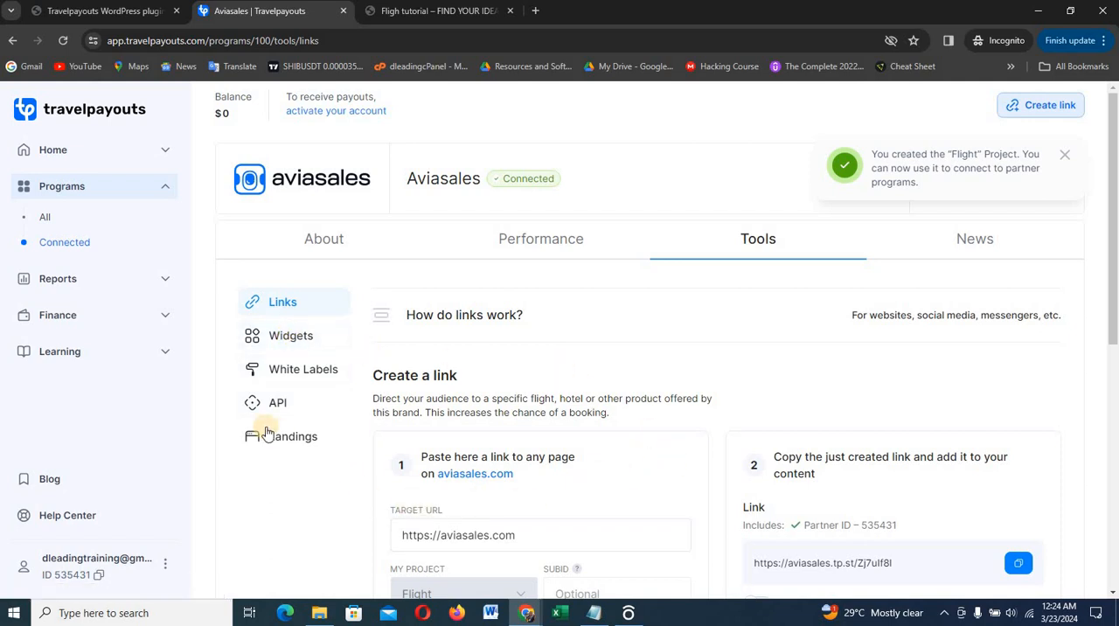
Copy the API token from the Aviasales API tools and paste it into the API token field of the WordPress Travelpayouts plugin
{"action": "left_click", "coordinate": [277, 403]}
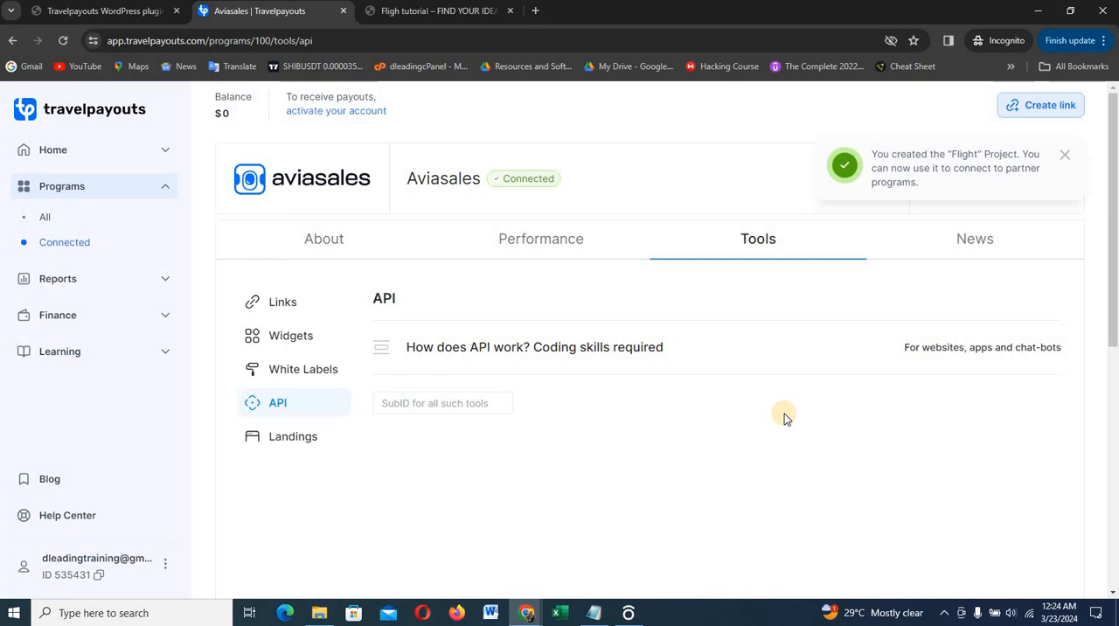
{"action": "scroll", "coordinate": [813, 432], "scroll_direction": "down", "scroll_amount": 3}
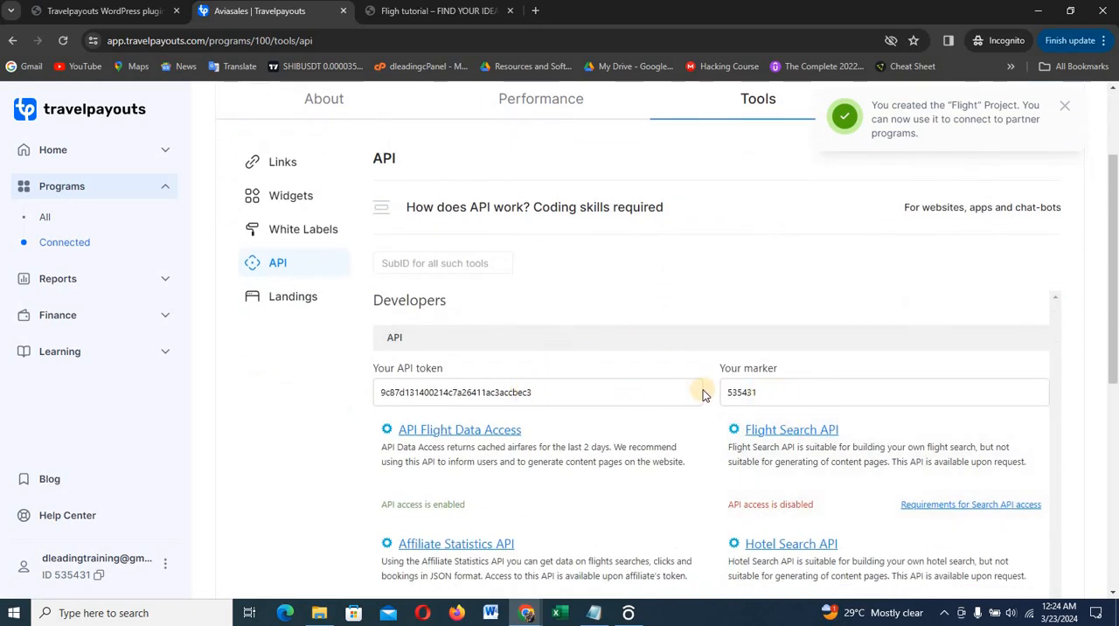
{"action": "double_click", "coordinate": [557, 390]}
{"action": "key", "text": "ctrl+c"}
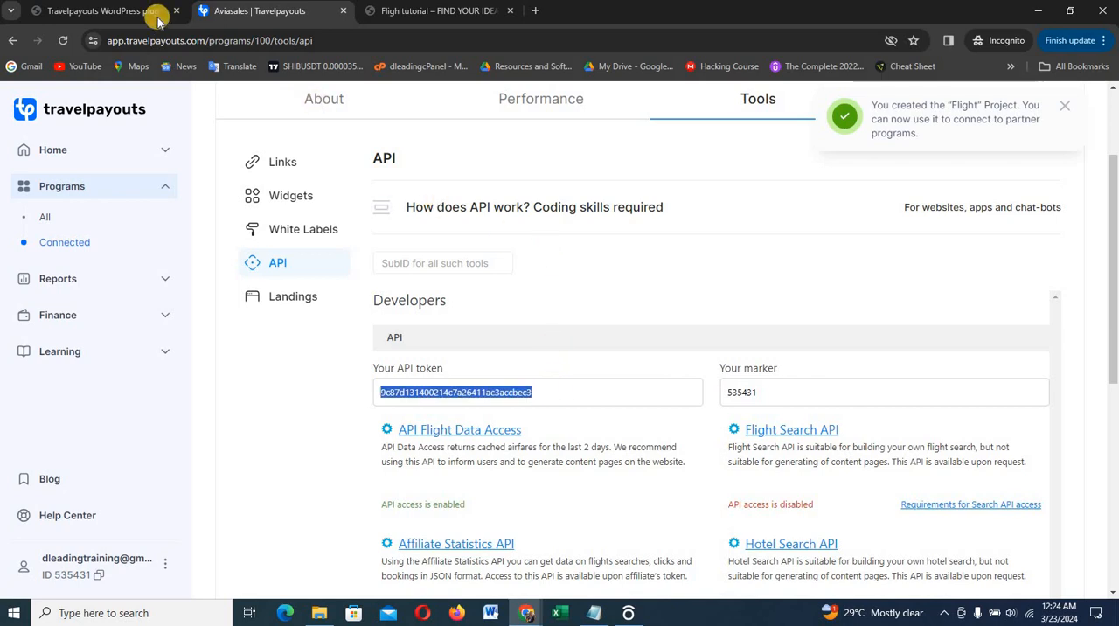
{"action": "left_click", "coordinate": [131, 12]}
{"action": "scroll", "coordinate": [752, 315], "scroll_direction": "down", "scroll_amount": 4}
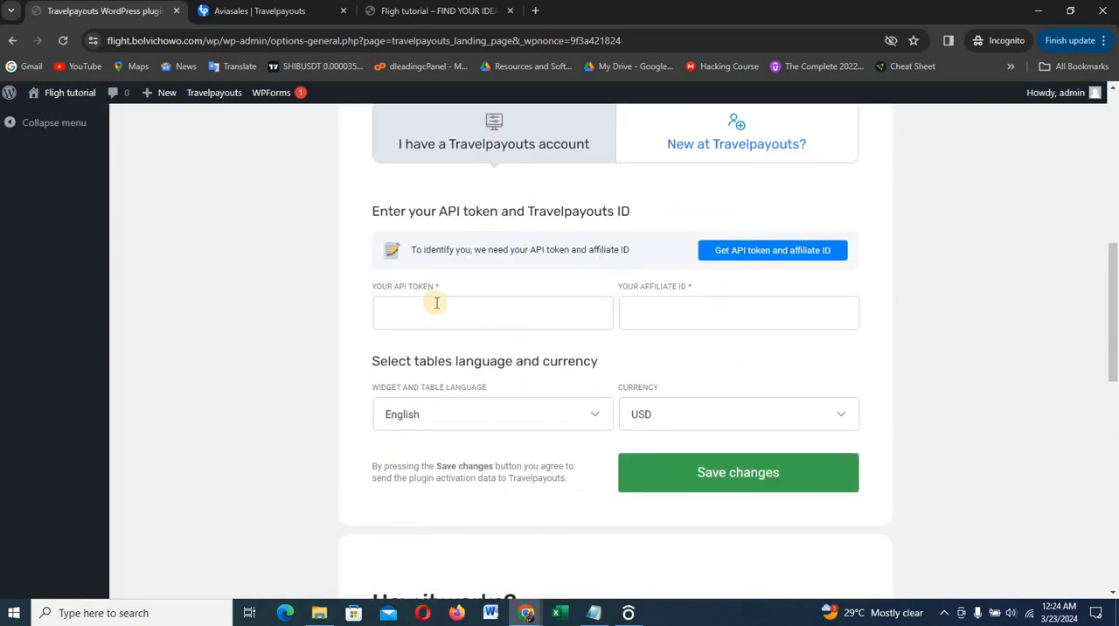
{"action": "left_click", "coordinate": [446, 320]}
{"action": "key", "text": "ctrl+v"}
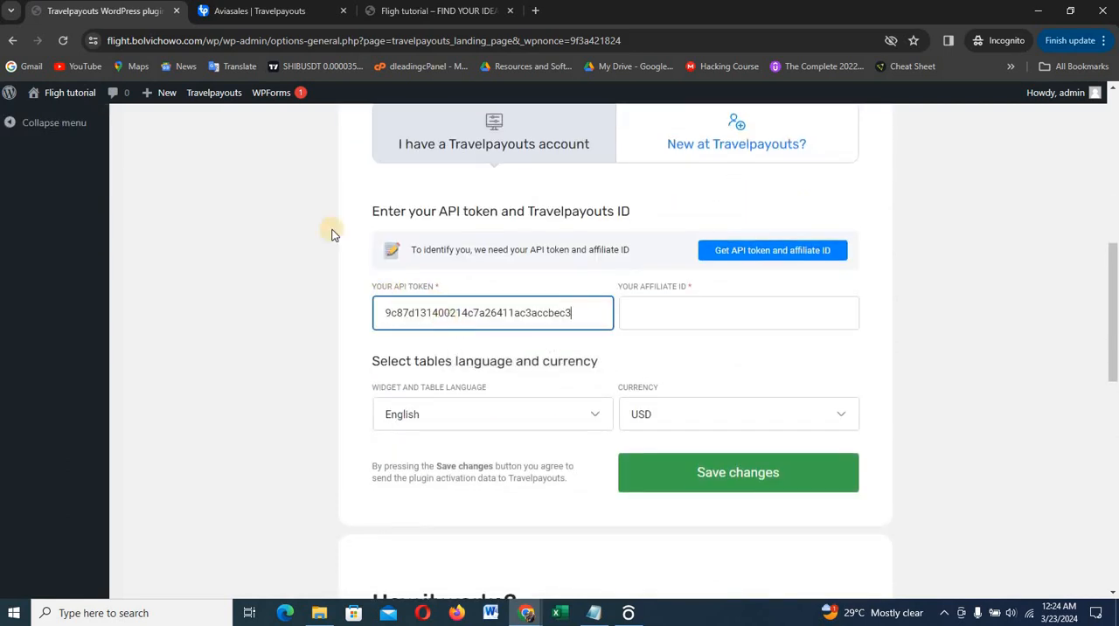
Copy the marker from the Aviasales API page and paste it as the affiliate ID in the Travelpayouts plugin settings
{"action": "left_click", "coordinate": [312, 11]}
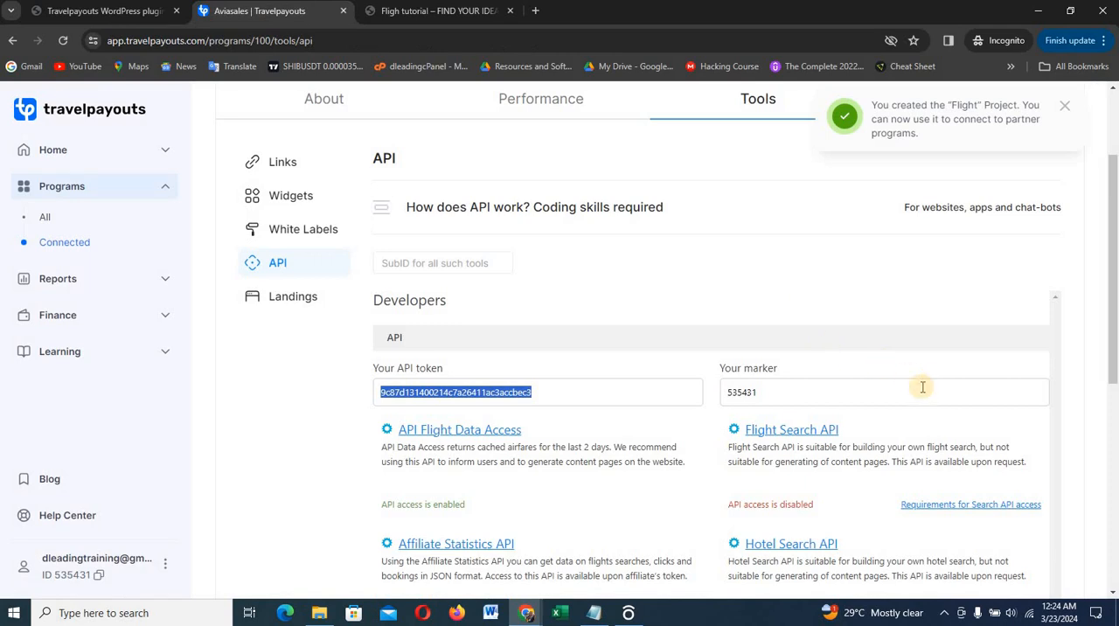
{"action": "left_click", "coordinate": [777, 393]}
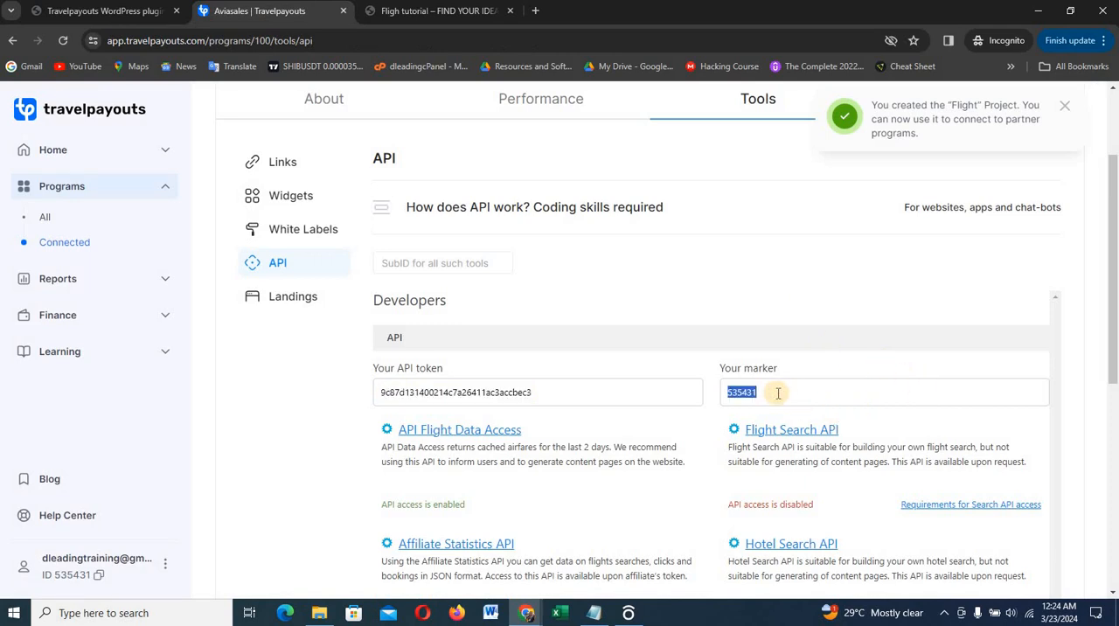
{"action": "left_click", "coordinate": [100, 11]}
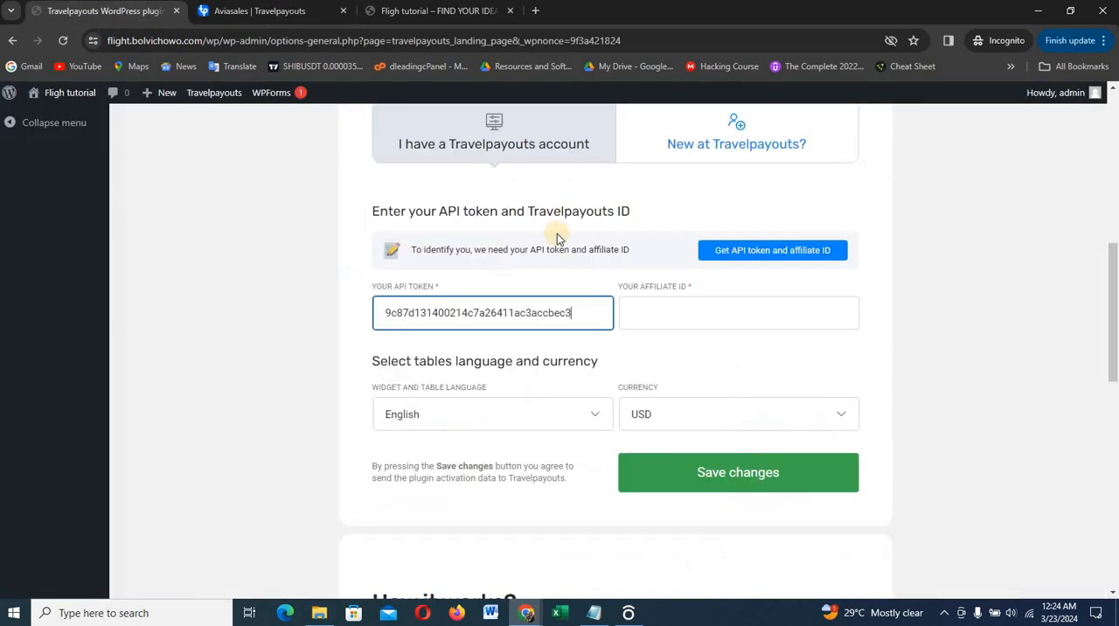
{"action": "left_click", "coordinate": [722, 314]}
{"action": "type", "text": "535431"}
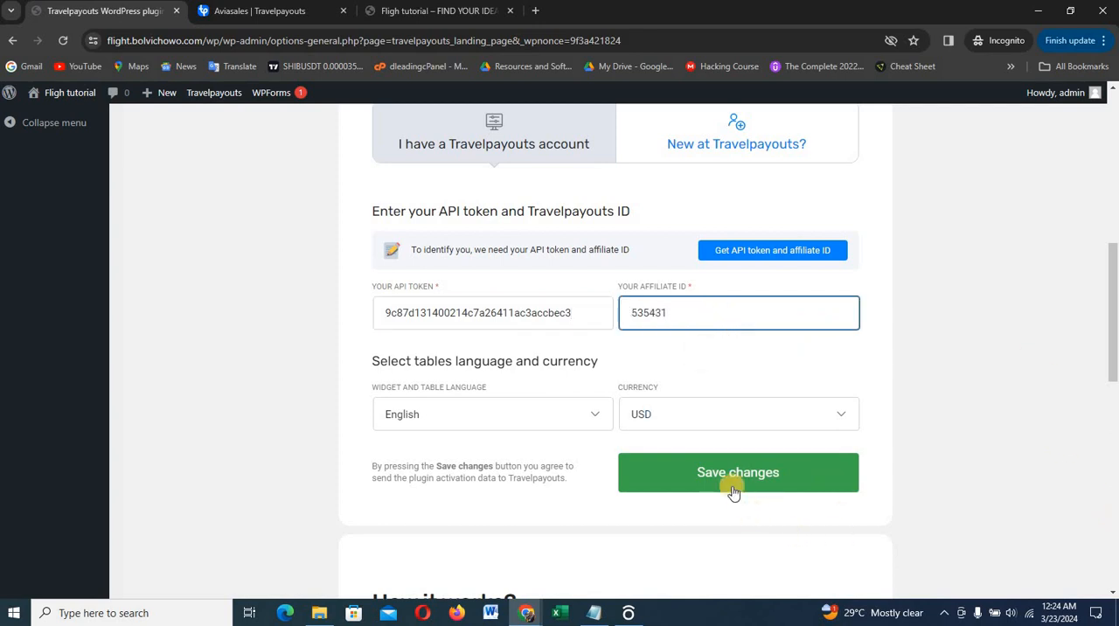
Set the Travelpayouts plugin currency to NGN and save the account settings
{"action": "left_click", "coordinate": [759, 418]}
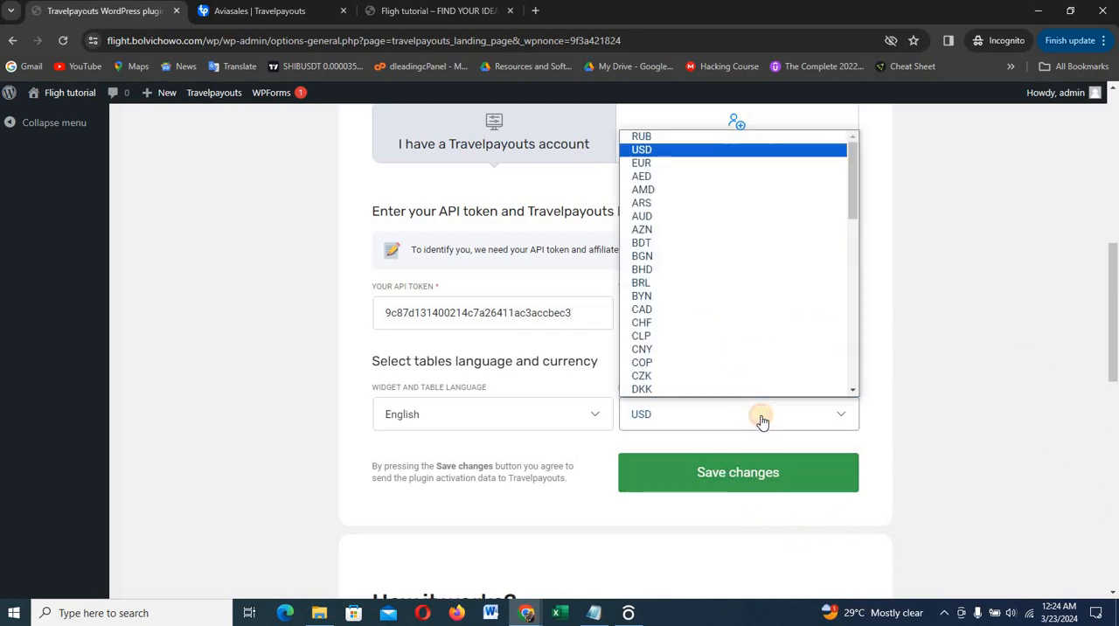
{"action": "scroll", "coordinate": [768, 360], "scroll_direction": "down", "scroll_amount": 8}
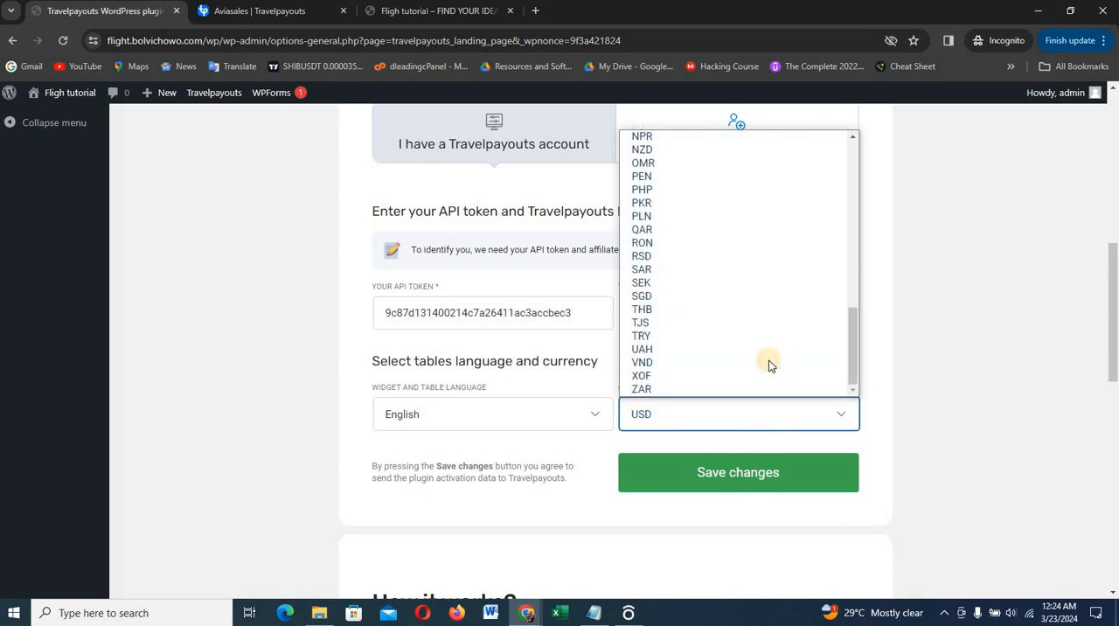
{"action": "scroll", "coordinate": [768, 361], "scroll_direction": "up", "scroll_amount": 5}
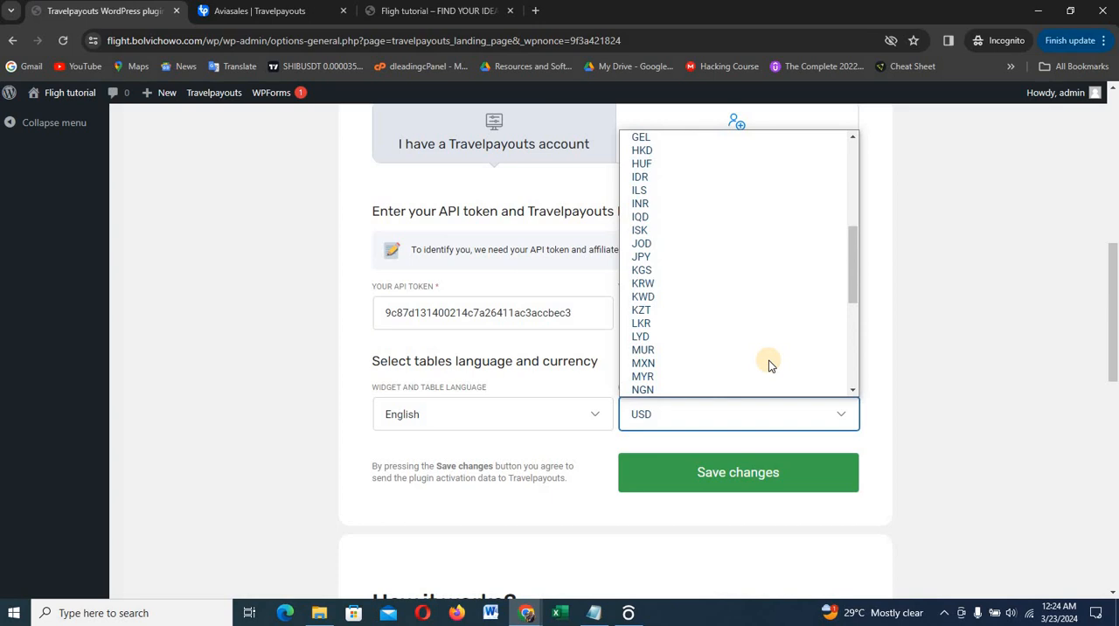
{"action": "scroll", "coordinate": [768, 360], "scroll_direction": "up", "scroll_amount": 4}
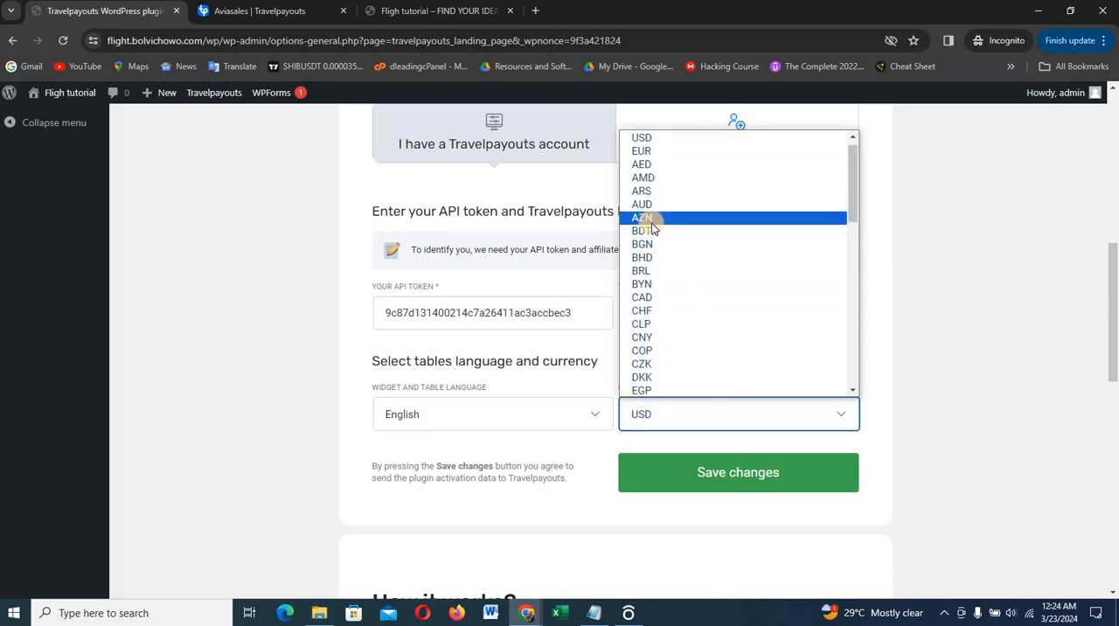
{"action": "key", "text": "n"}
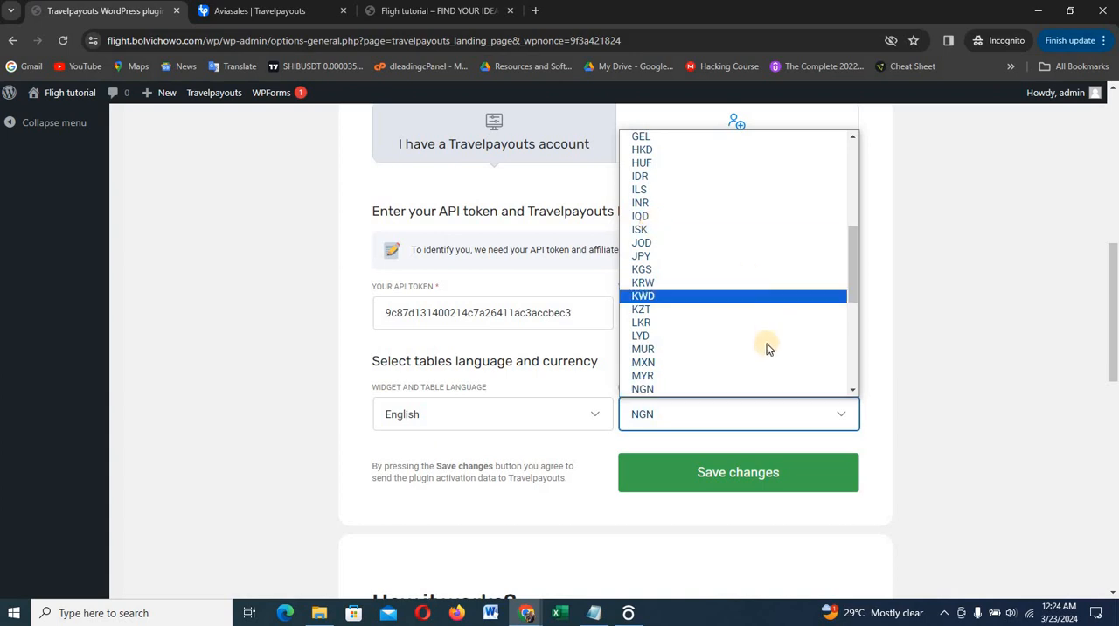
{"action": "left_click", "coordinate": [719, 389]}
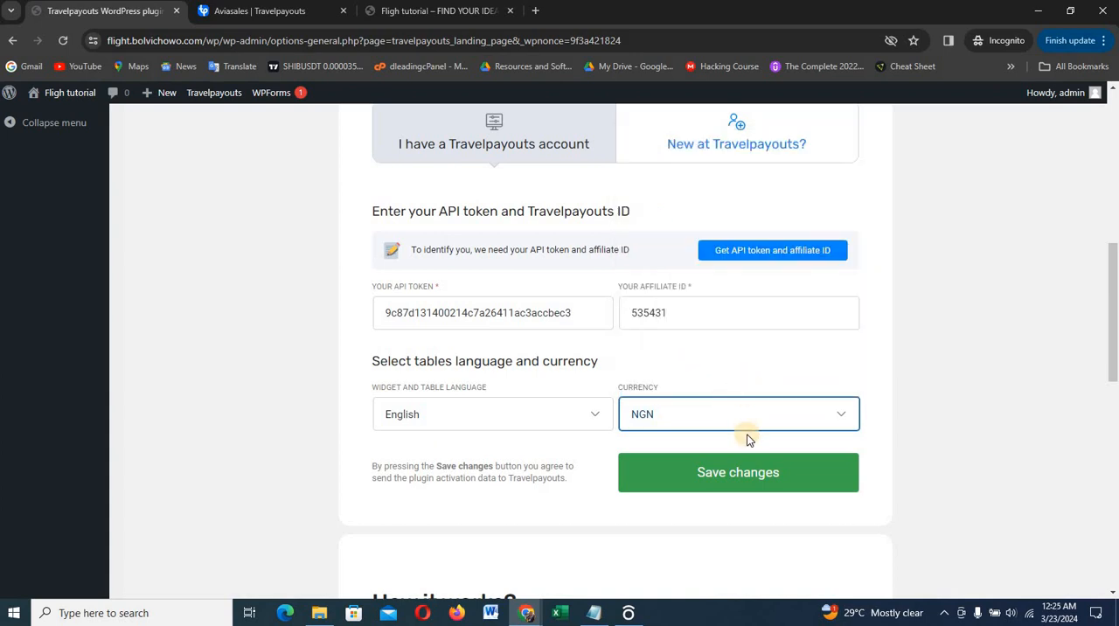
{"action": "left_click", "coordinate": [743, 477]}
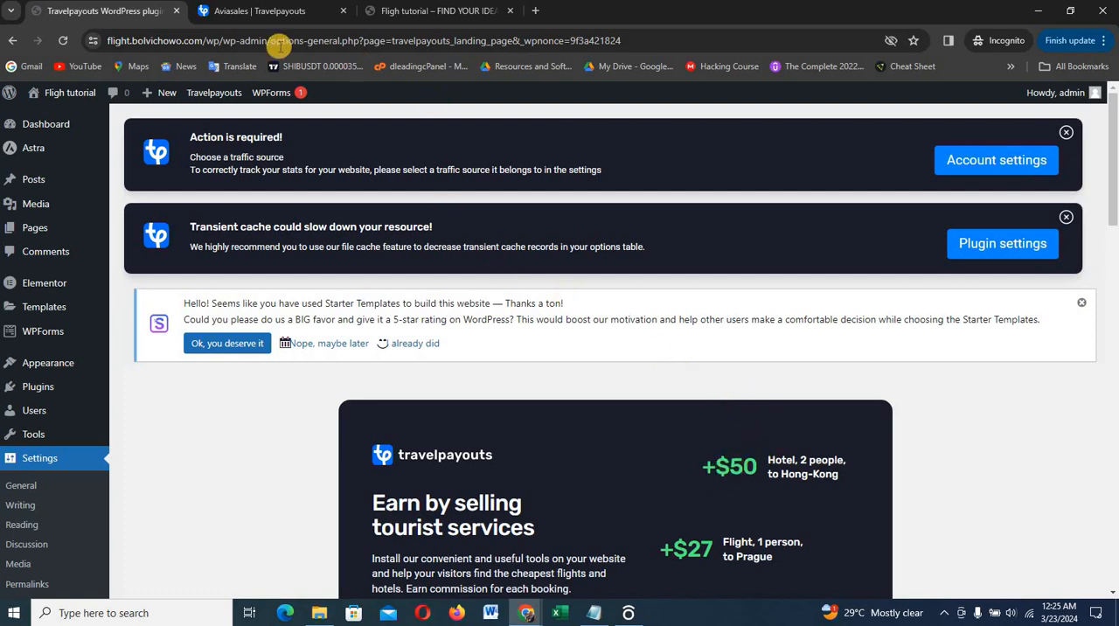
Look over the website's home page and review the saved API token, affiliate ID, language and currency in the Travelpayouts plugin
{"action": "left_click", "coordinate": [400, 12]}
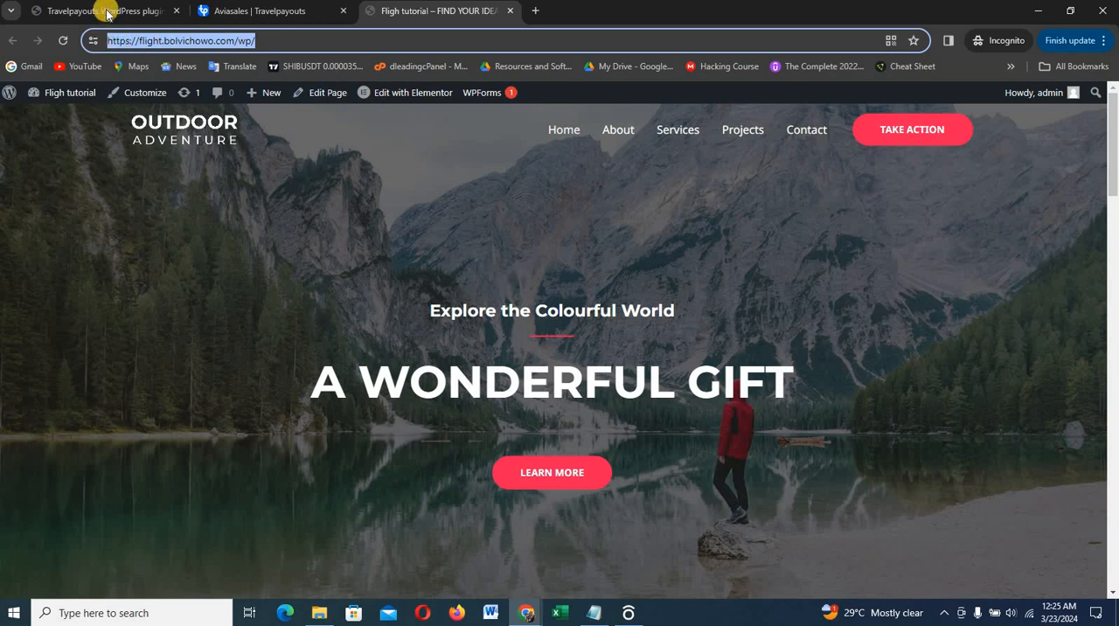
{"action": "scroll", "coordinate": [600, 280], "scroll_direction": "down", "scroll_amount": 3}
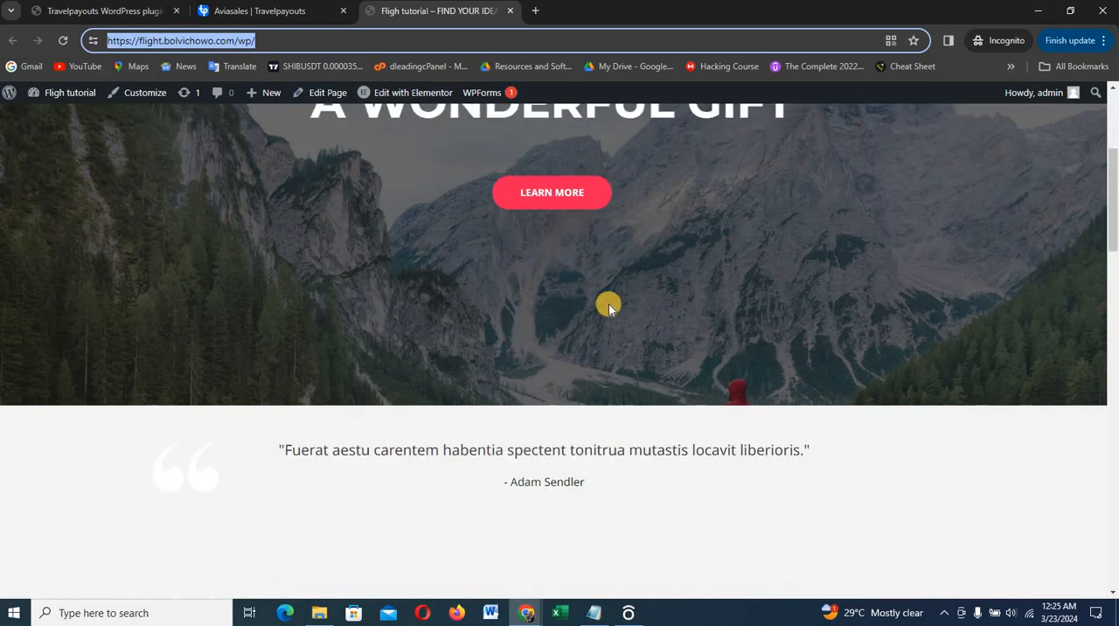
{"action": "scroll", "coordinate": [571, 314], "scroll_direction": "up", "scroll_amount": 3}
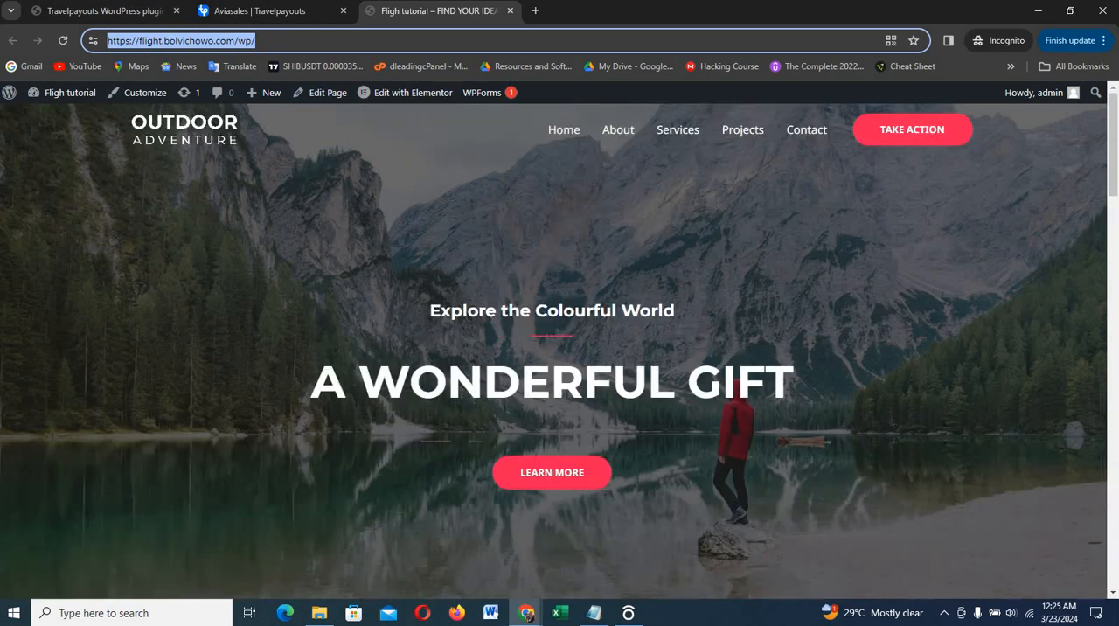
{"action": "left_click", "coordinate": [142, 10]}
{"action": "scroll", "coordinate": [901, 568], "scroll_direction": "down", "scroll_amount": 6}
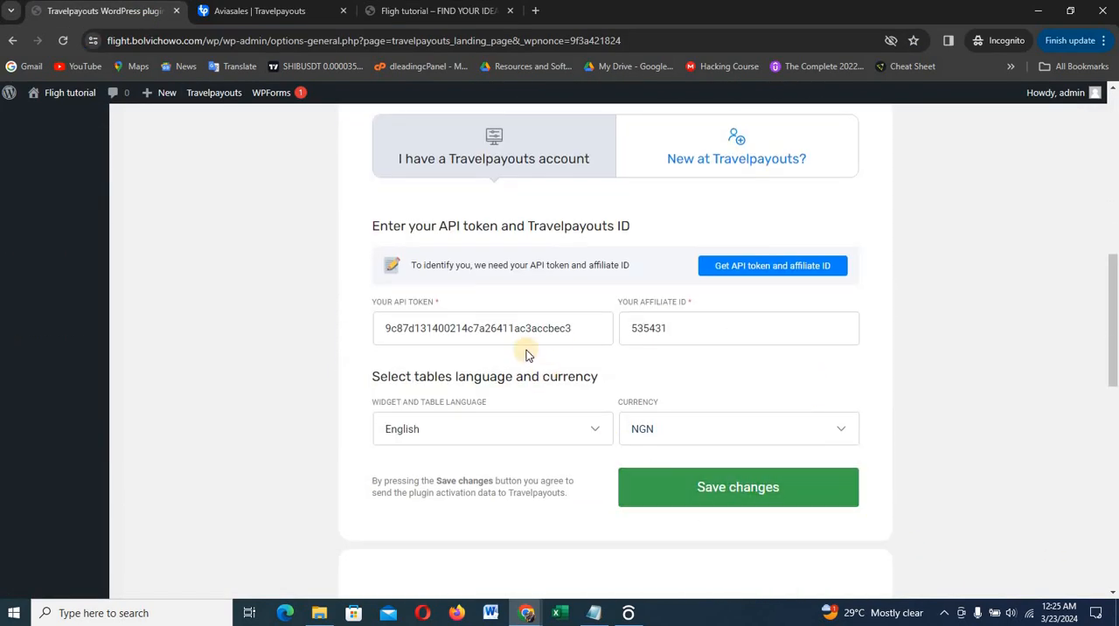
{"action": "scroll", "coordinate": [687, 332], "scroll_direction": "up", "scroll_amount": 2}
{"action": "scroll", "coordinate": [693, 340], "scroll_direction": "up", "scroll_amount": 5}
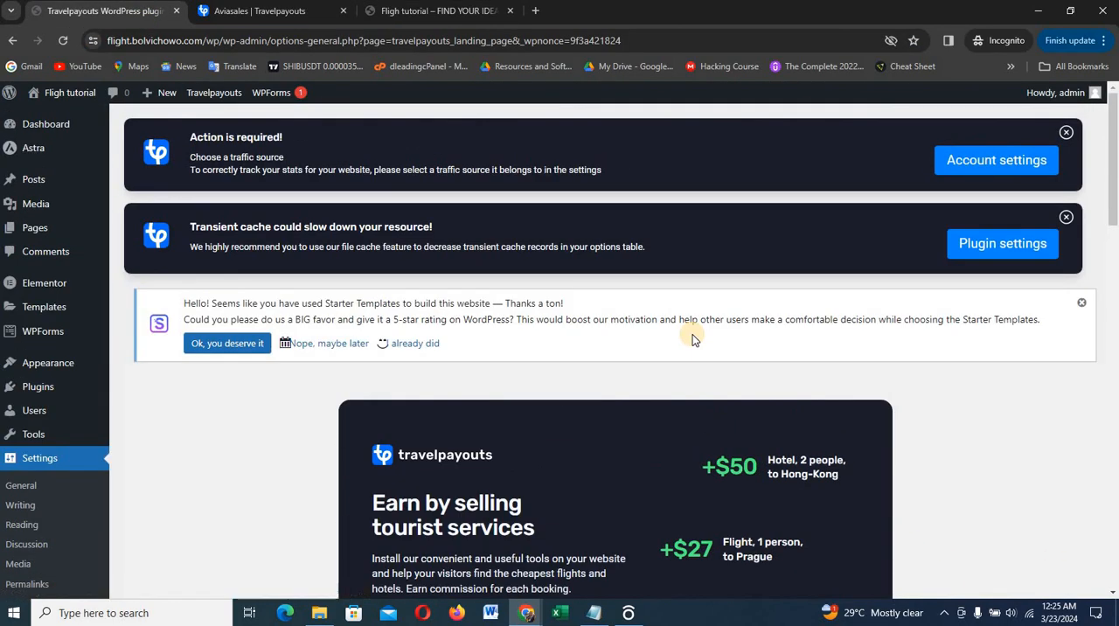
{"action": "scroll", "coordinate": [693, 339], "scroll_direction": "down", "scroll_amount": 7}
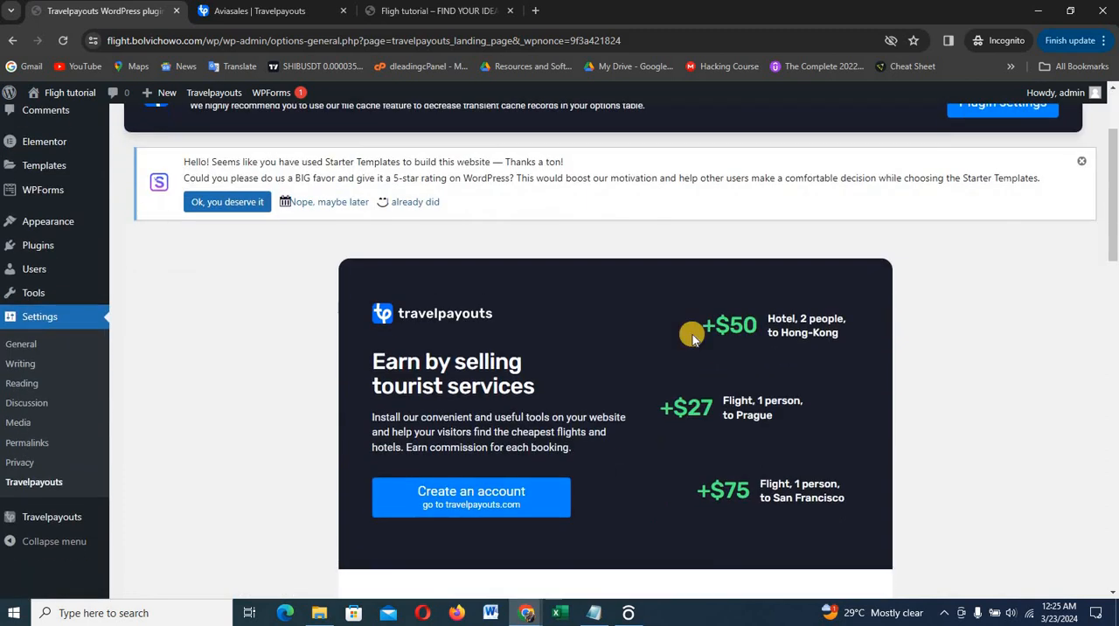
{"action": "scroll", "coordinate": [692, 339], "scroll_direction": "down", "scroll_amount": 3}
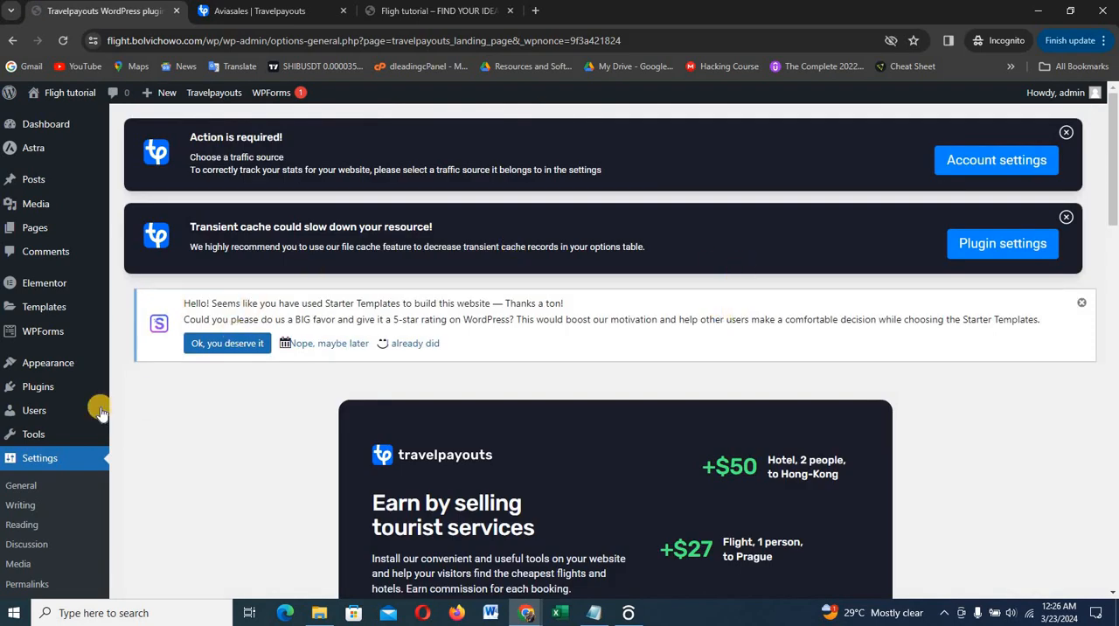
Search the WordPress plugin directory for pixabay, and install and activate the Instant Images plugin
{"action": "mouse_move", "coordinate": [35, 388]}
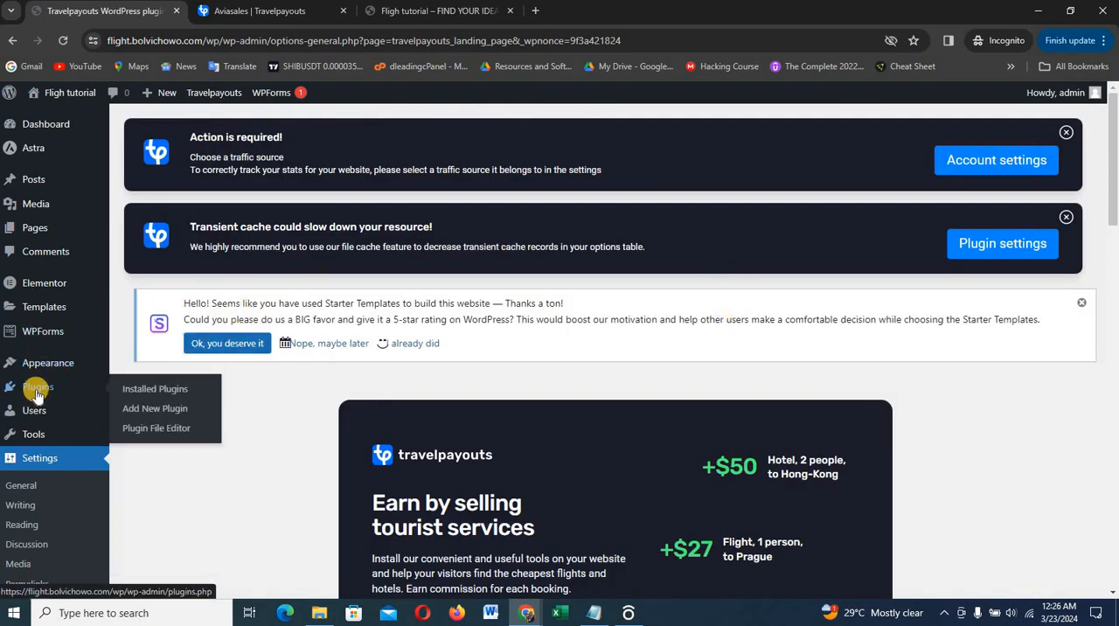
{"action": "left_click", "coordinate": [148, 410]}
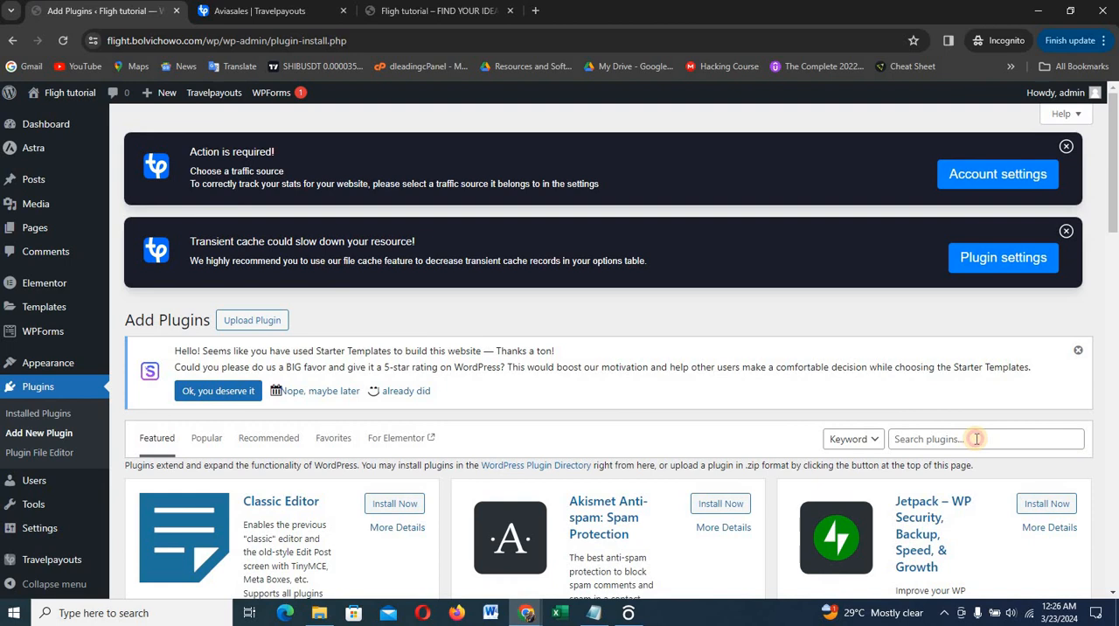
{"action": "left_click", "coordinate": [977, 438]}
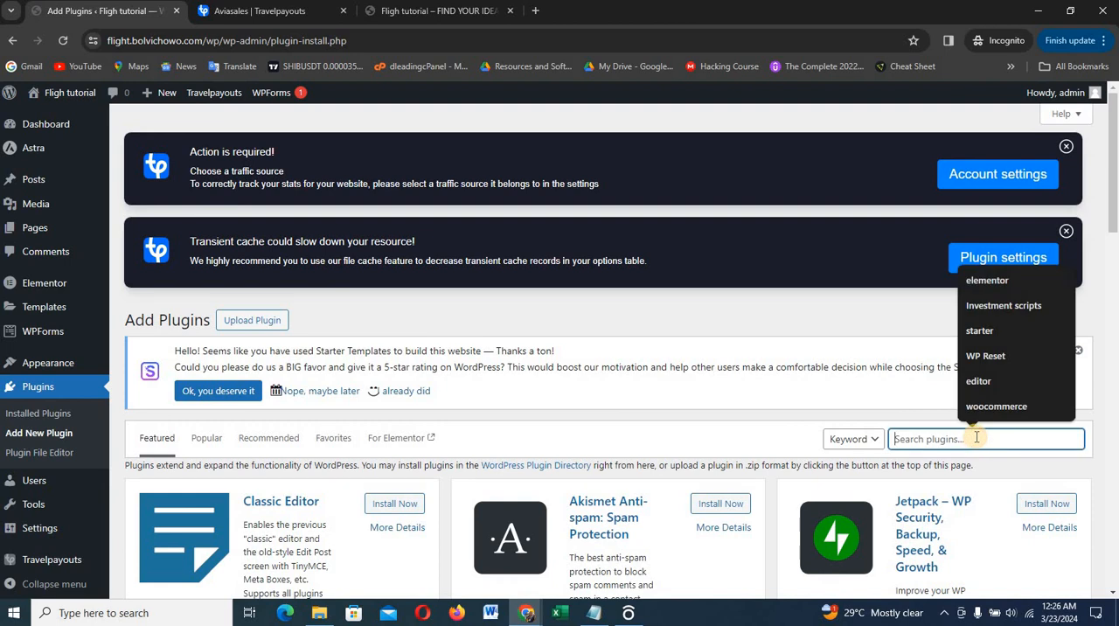
{"action": "type", "text": "pl"}
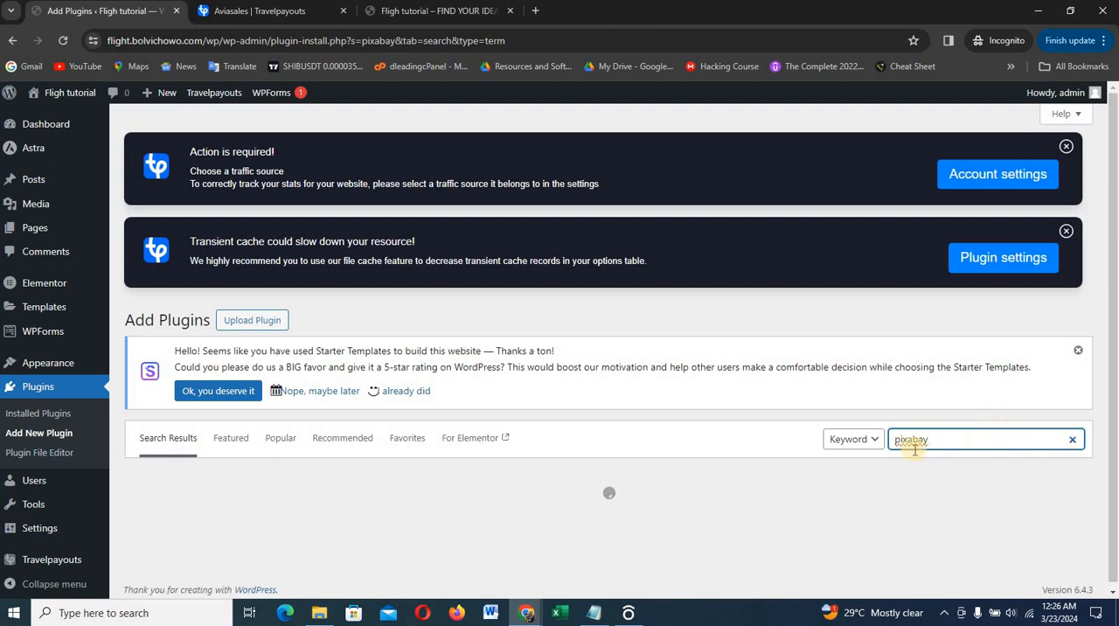
{"action": "scroll", "coordinate": [632, 441], "scroll_direction": "down", "scroll_amount": 2}
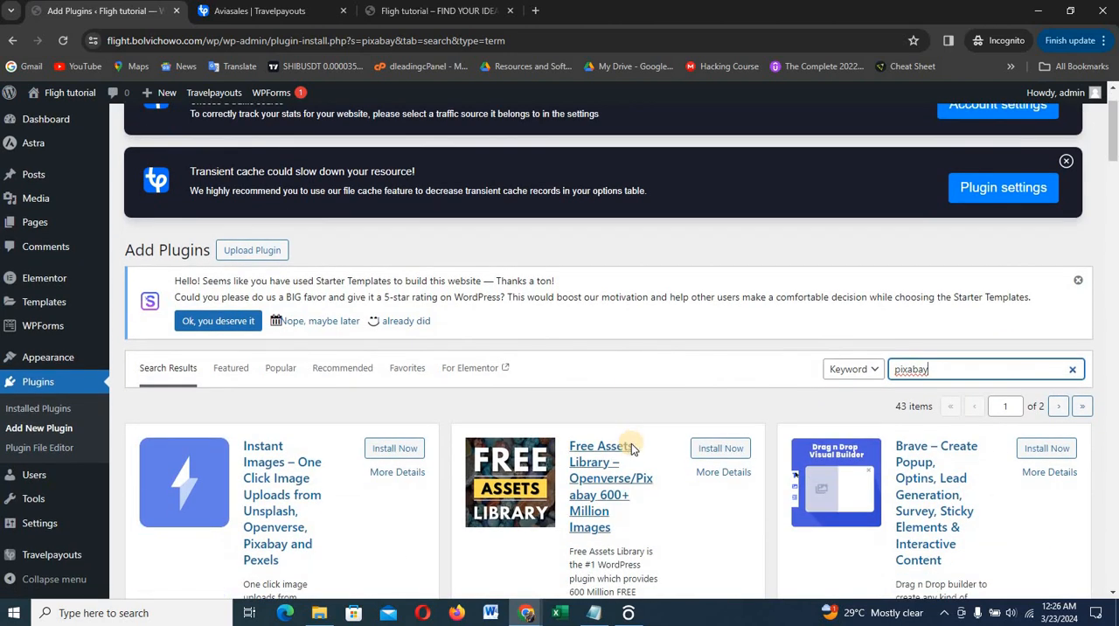
{"action": "left_click", "coordinate": [375, 383]}
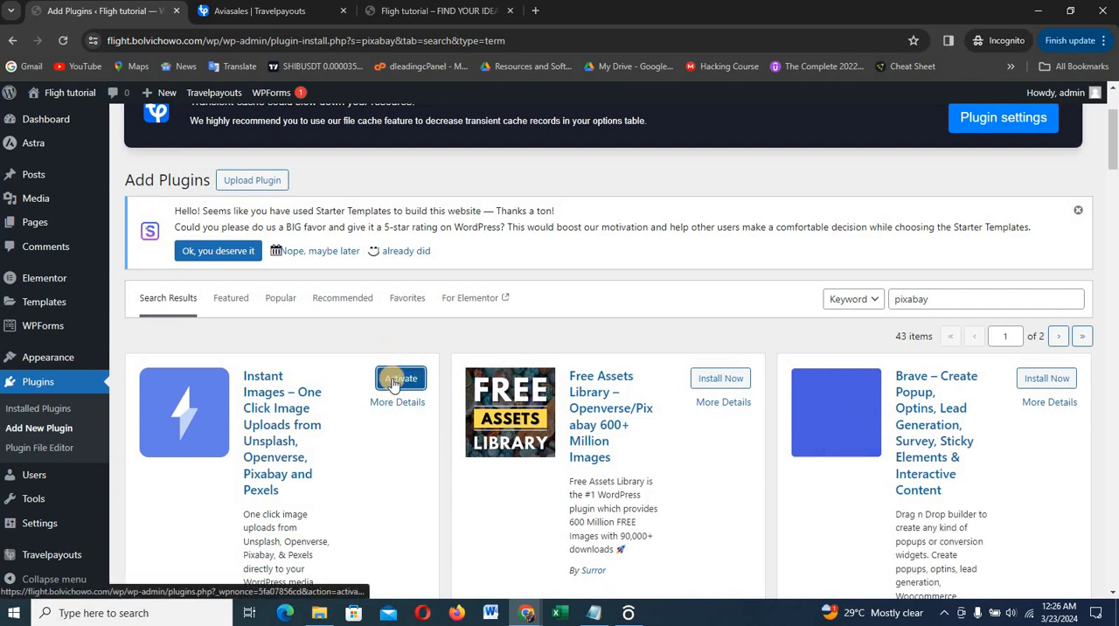
{"action": "left_click", "coordinate": [397, 378]}
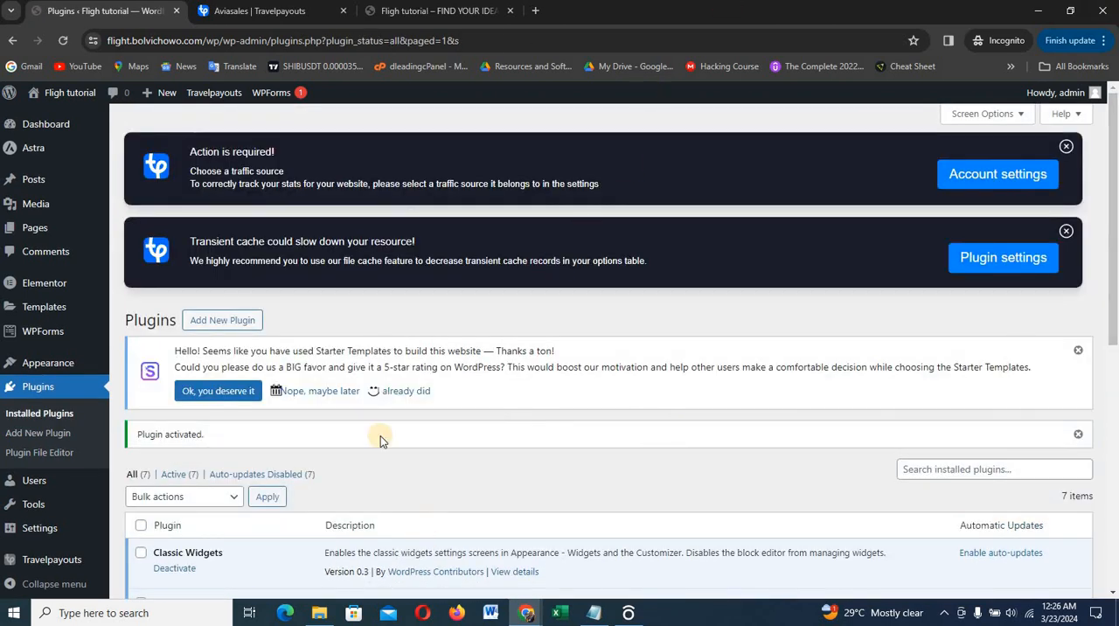
Open the website's home page for editing with Elementor in a new browser tab
{"action": "left_click", "coordinate": [408, 11]}
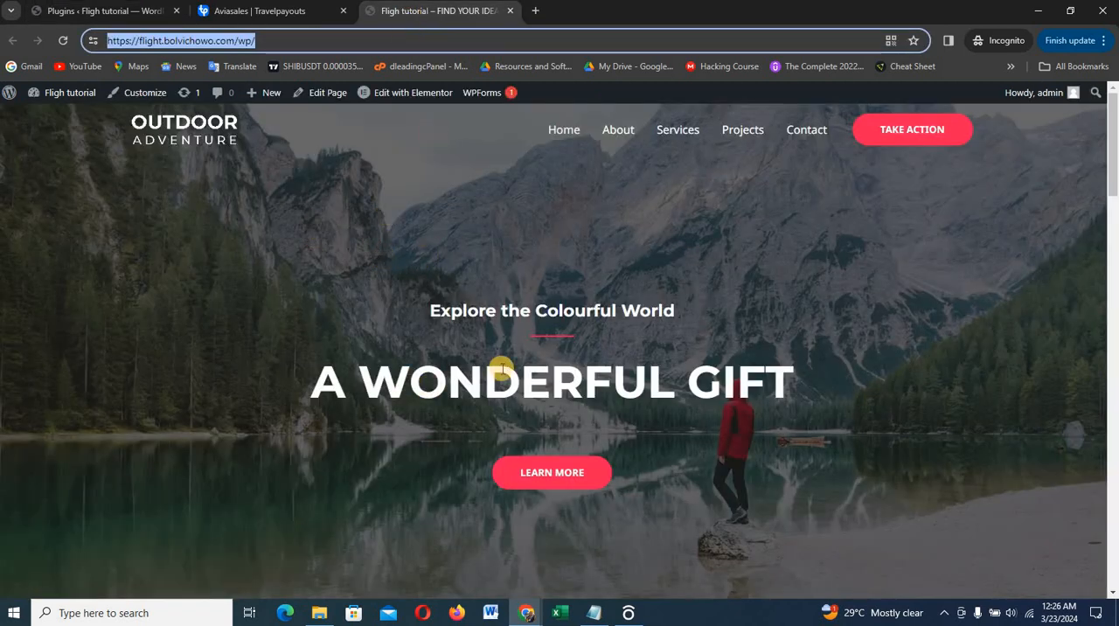
{"action": "right_click", "coordinate": [408, 96]}
{"action": "left_click", "coordinate": [443, 107]}
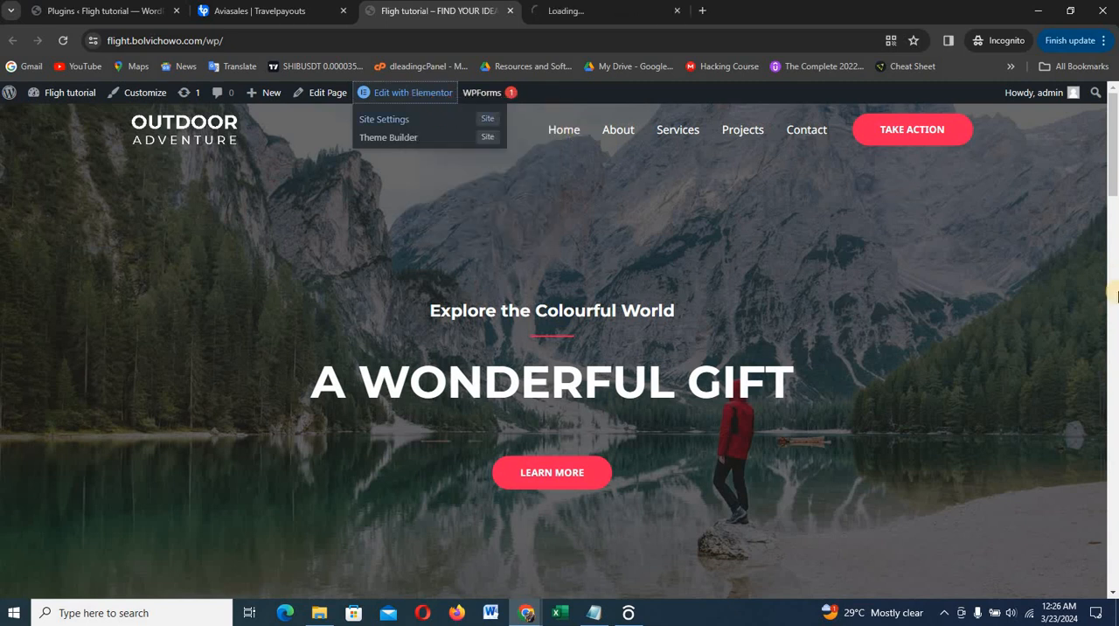
{"action": "left_click", "coordinate": [613, 16]}
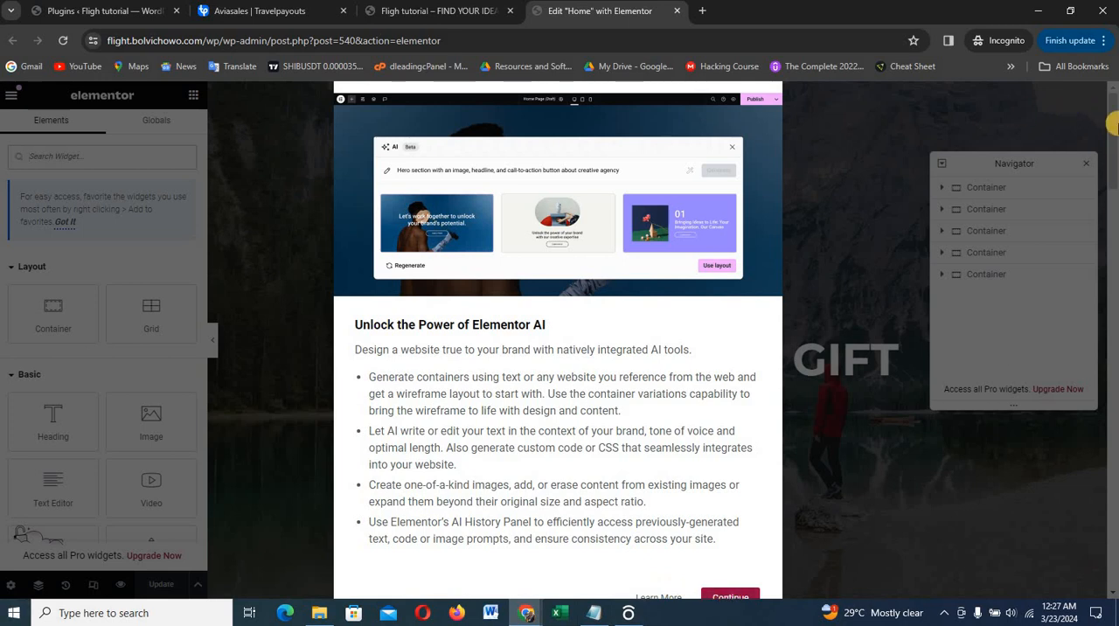
Dismiss the Elementor AI notification and close the Navigator
{"action": "left_click", "coordinate": [1104, 41]}
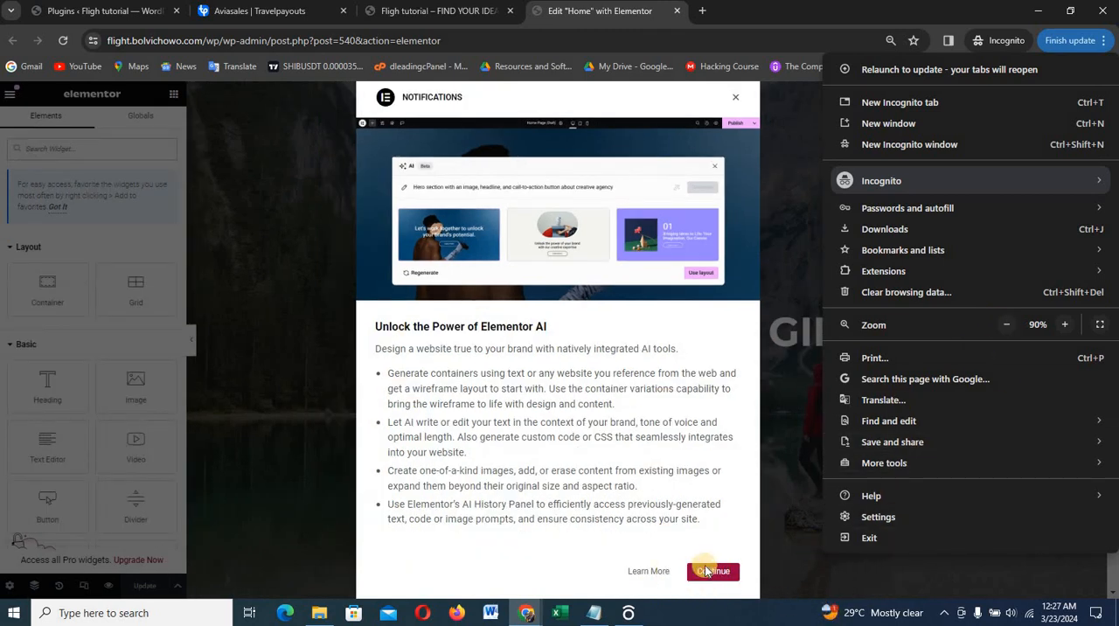
{"action": "left_click", "coordinate": [708, 571]}
{"action": "left_click", "coordinate": [710, 570]}
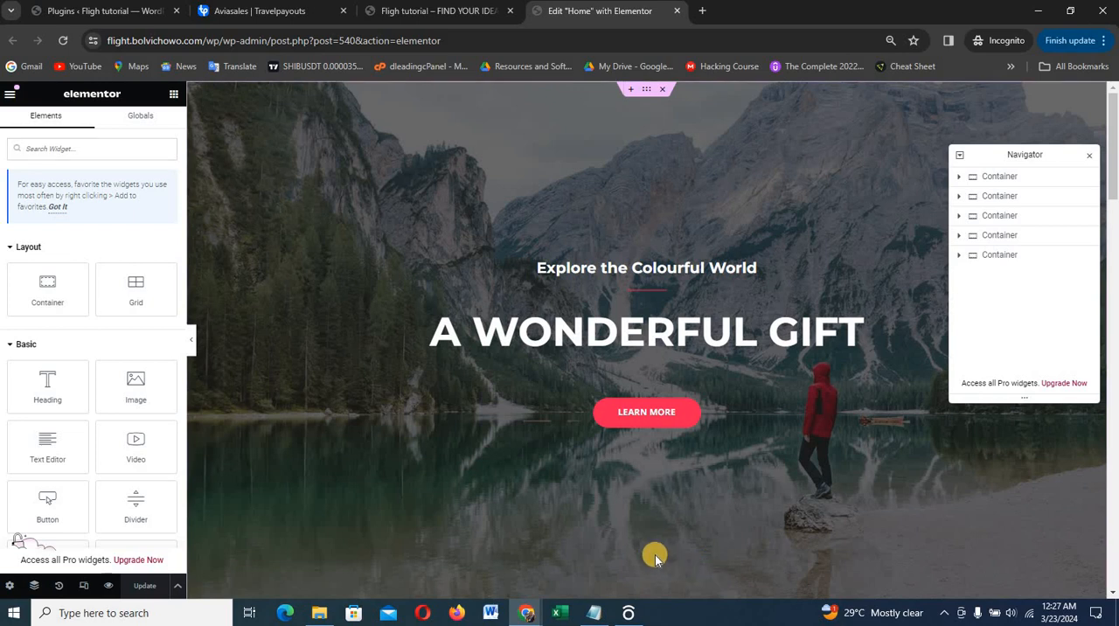
{"action": "left_click", "coordinate": [1089, 160]}
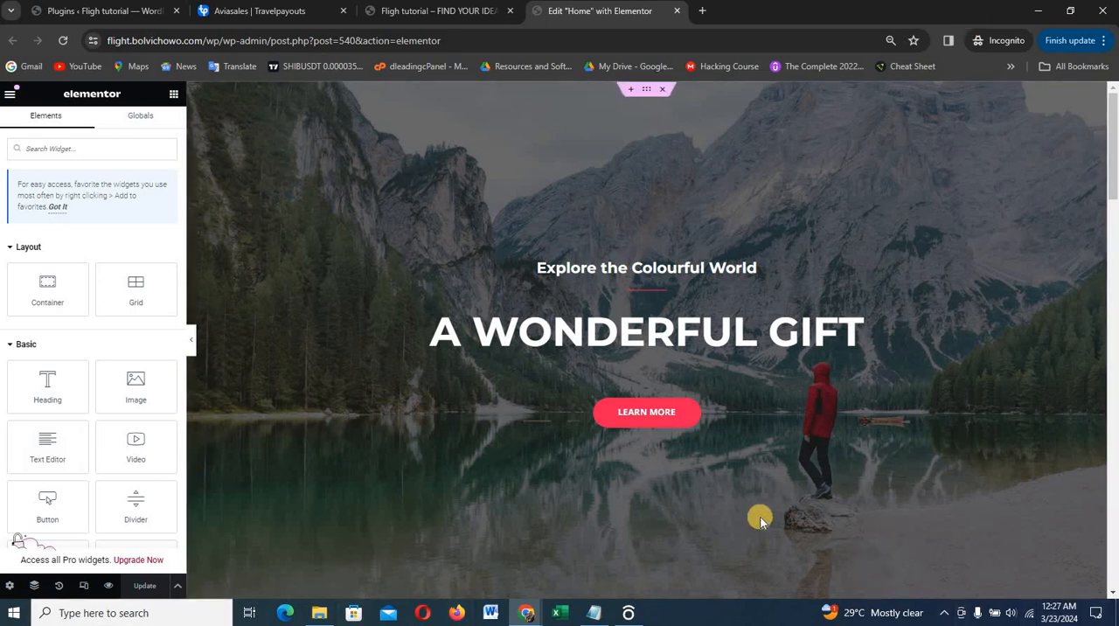
Copy the hero heading "FIND YOUR IDEAL PLACE TO HAVE FUN" from the Dleading Flight site's home page in the other browser window
{"action": "scroll", "coordinate": [733, 464], "scroll_direction": "down", "scroll_amount": 3}
{"action": "scroll", "coordinate": [733, 464], "scroll_direction": "up", "scroll_amount": 3}
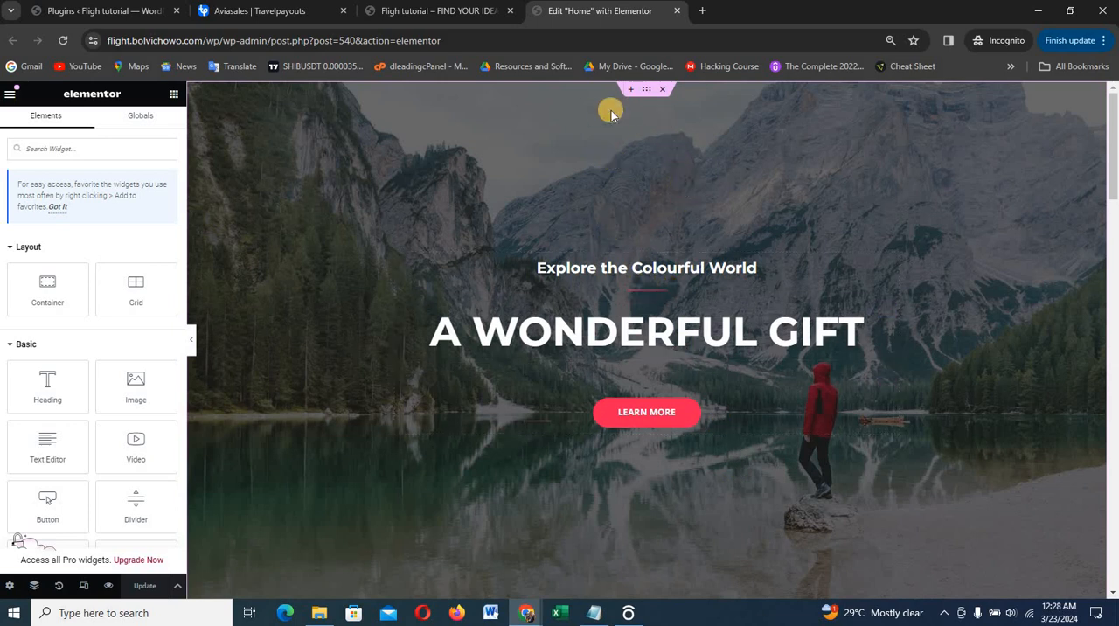
{"action": "scroll", "coordinate": [805, 516], "scroll_direction": "down", "scroll_amount": 4}
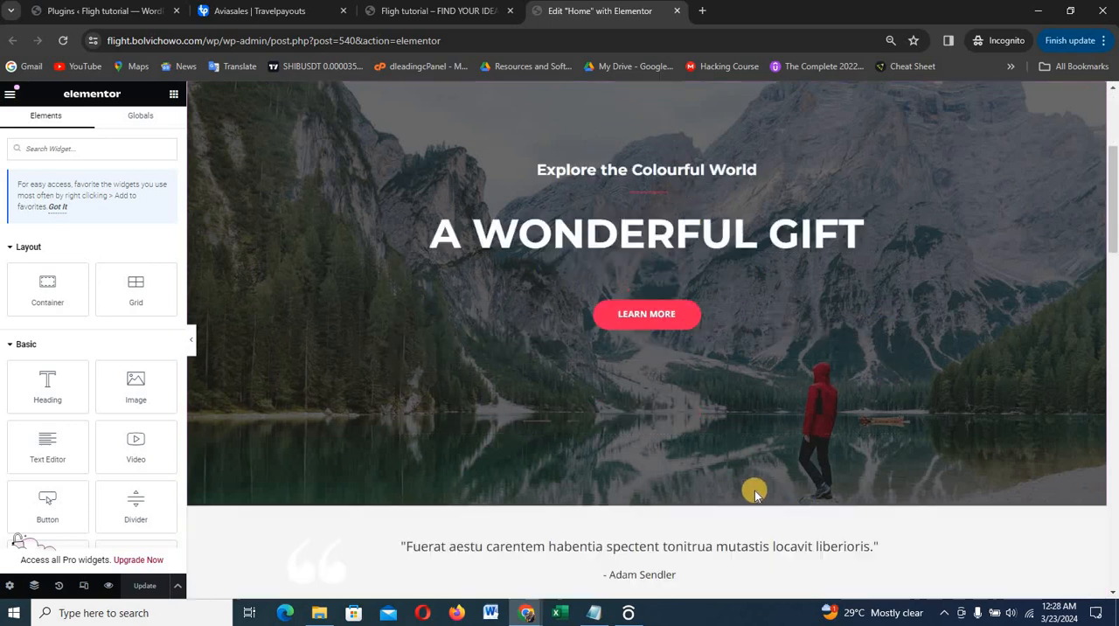
{"action": "scroll", "coordinate": [711, 342], "scroll_direction": "up", "scroll_amount": 3}
{"action": "scroll", "coordinate": [711, 341], "scroll_direction": "up", "scroll_amount": 1}
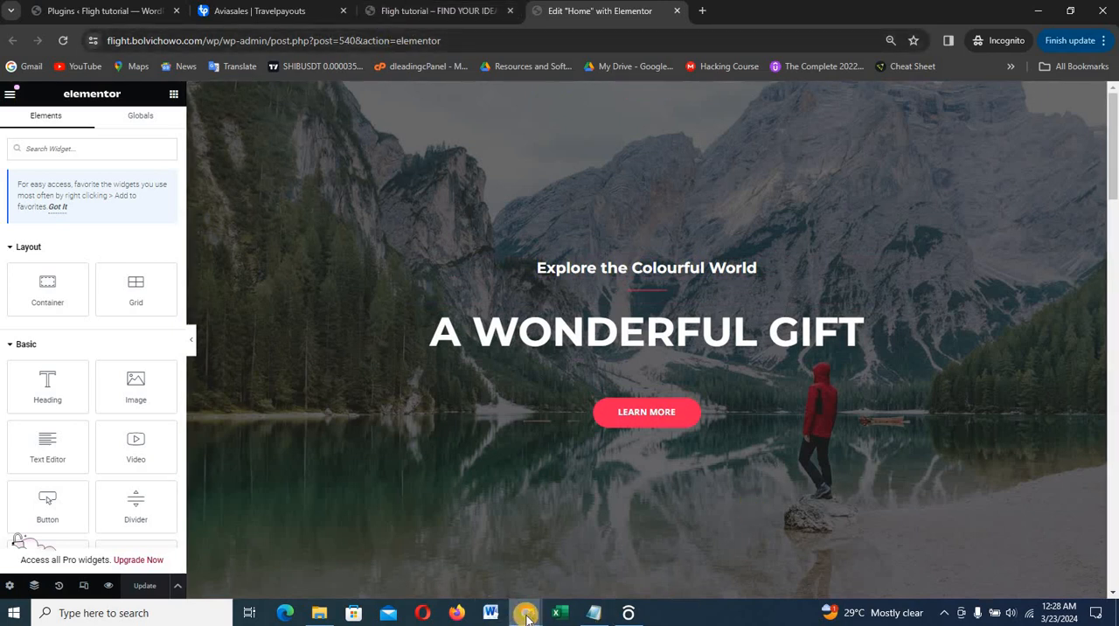
{"action": "mouse_move", "coordinate": [525, 612]}
{"action": "left_click", "coordinate": [491, 560]}
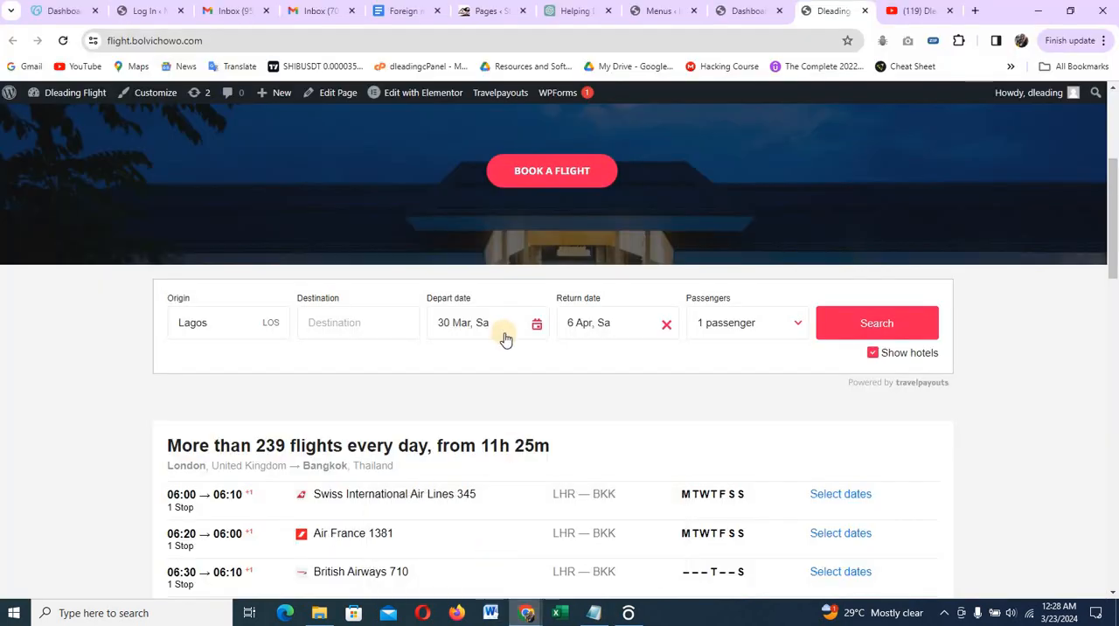
{"action": "scroll", "coordinate": [507, 338], "scroll_direction": "up", "scroll_amount": 3}
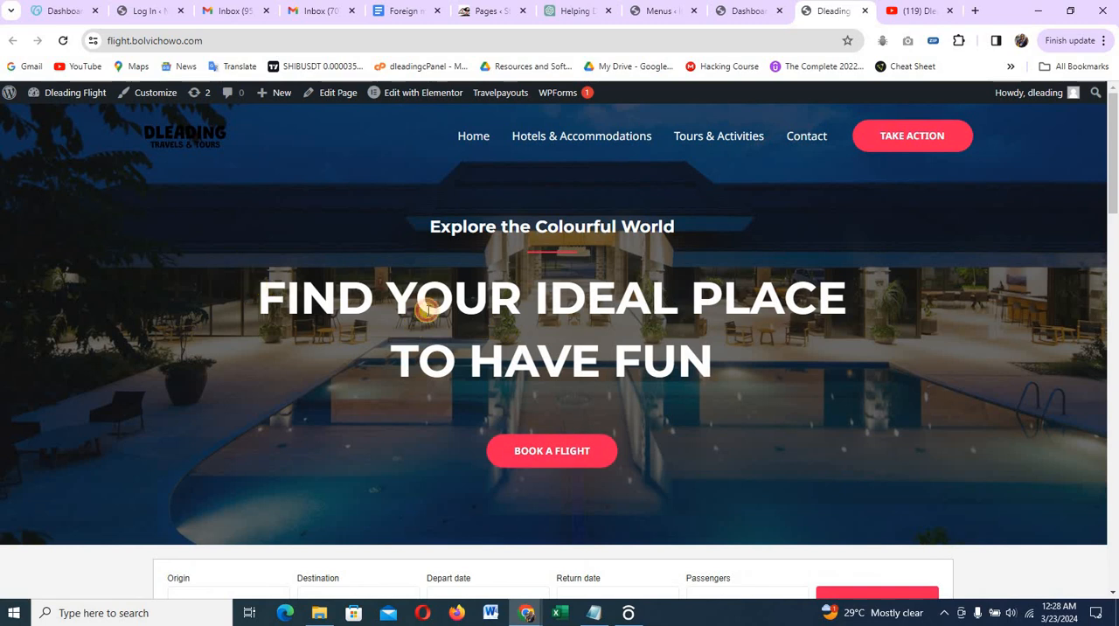
{"action": "left_click_drag", "start_coordinate": [256, 288], "coordinate": [774, 359]}
{"action": "key", "text": "ctrl+c"}
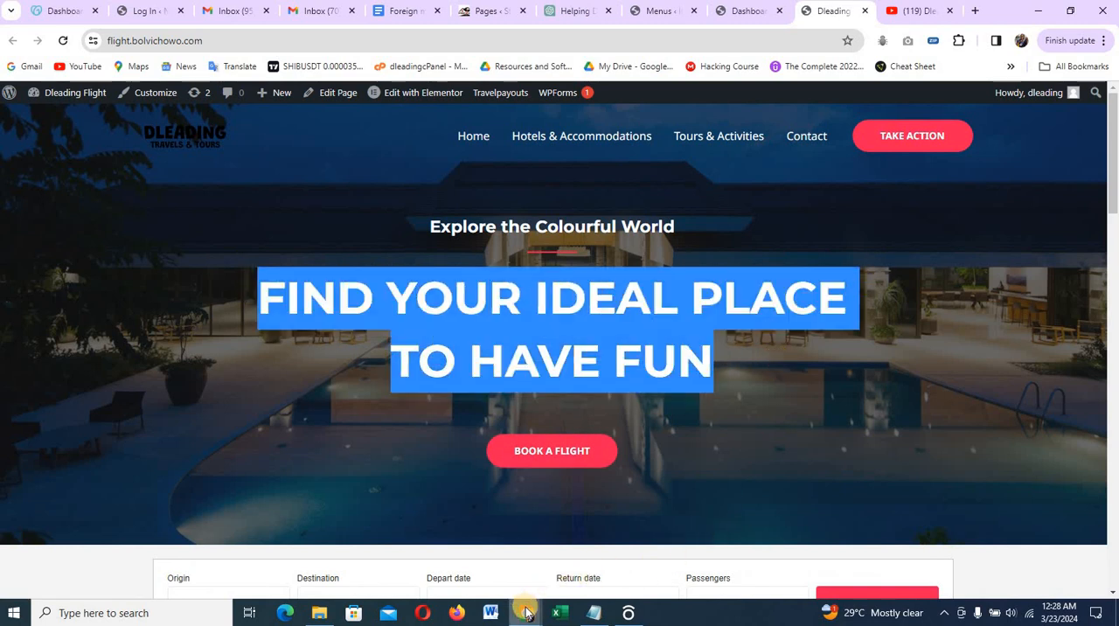
Replace the "A Wonderful Gift" hero heading in Elementor with "FIND YOUR IDEAL PLACE TO HAVE FUN"
{"action": "mouse_move", "coordinate": [527, 615]}
{"action": "left_click", "coordinate": [590, 569]}
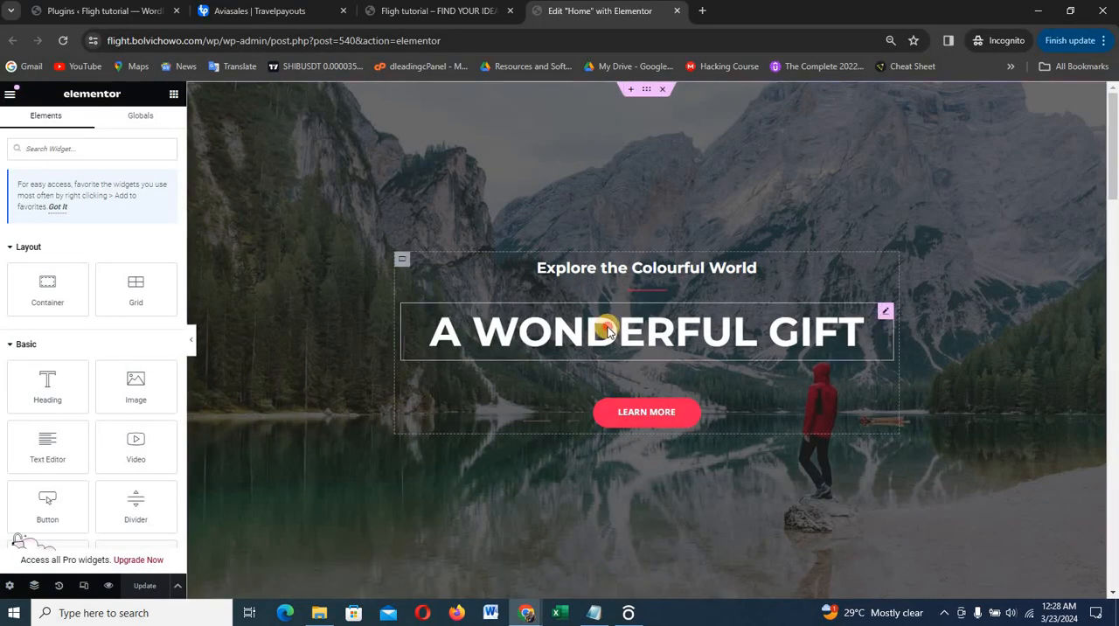
{"action": "left_click", "coordinate": [467, 344]}
{"action": "triple_click", "coordinate": [97, 221]}
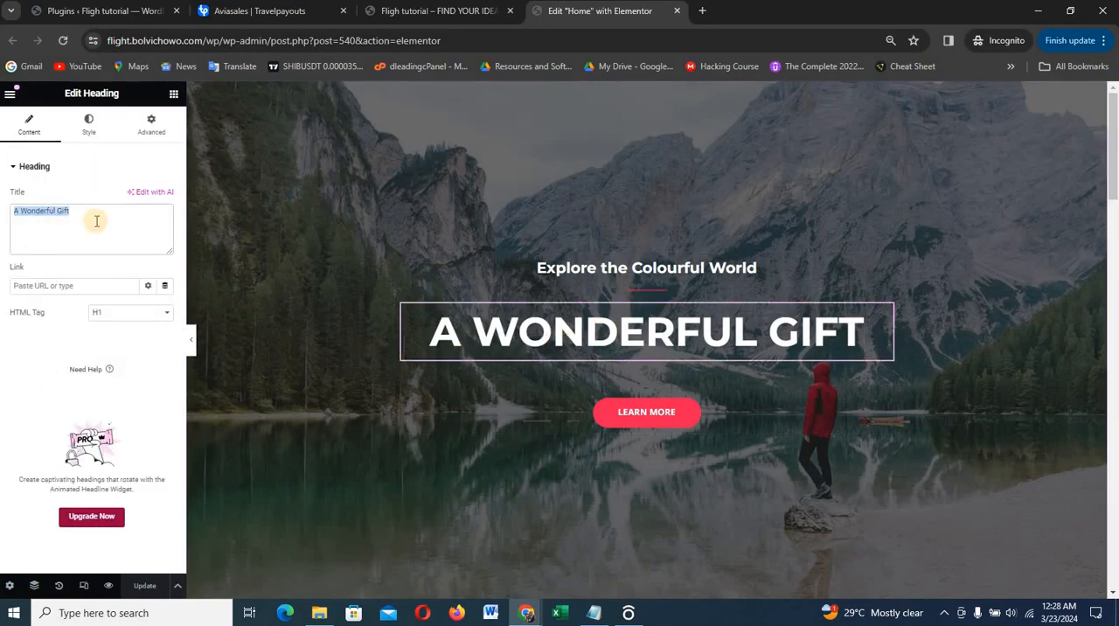
{"action": "key", "text": "BackSpace"}
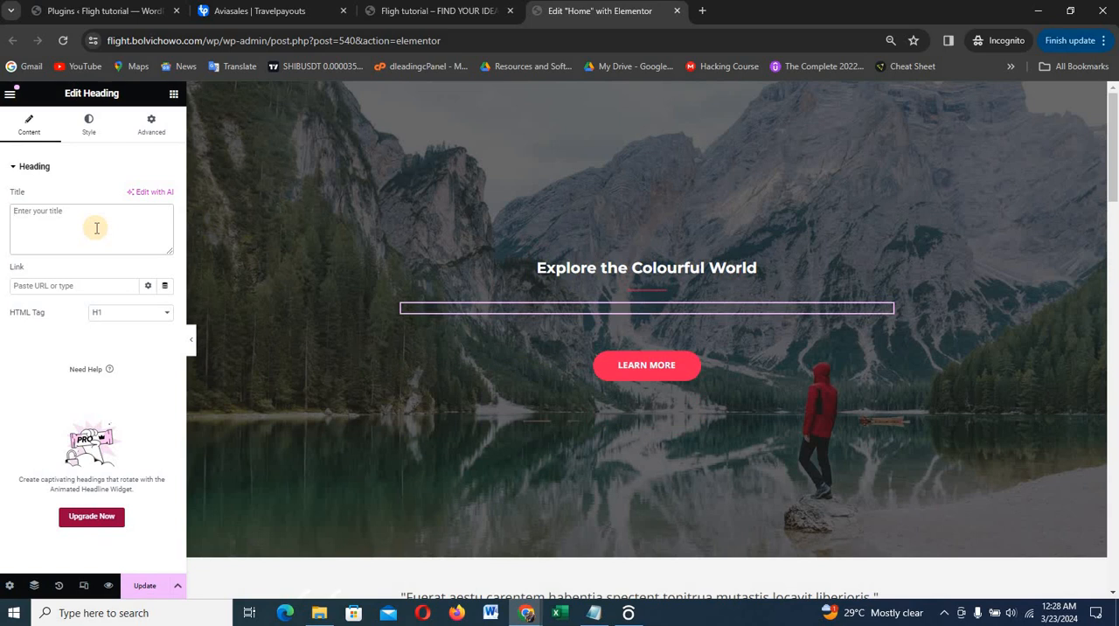
{"action": "key", "text": "ctrl+v"}
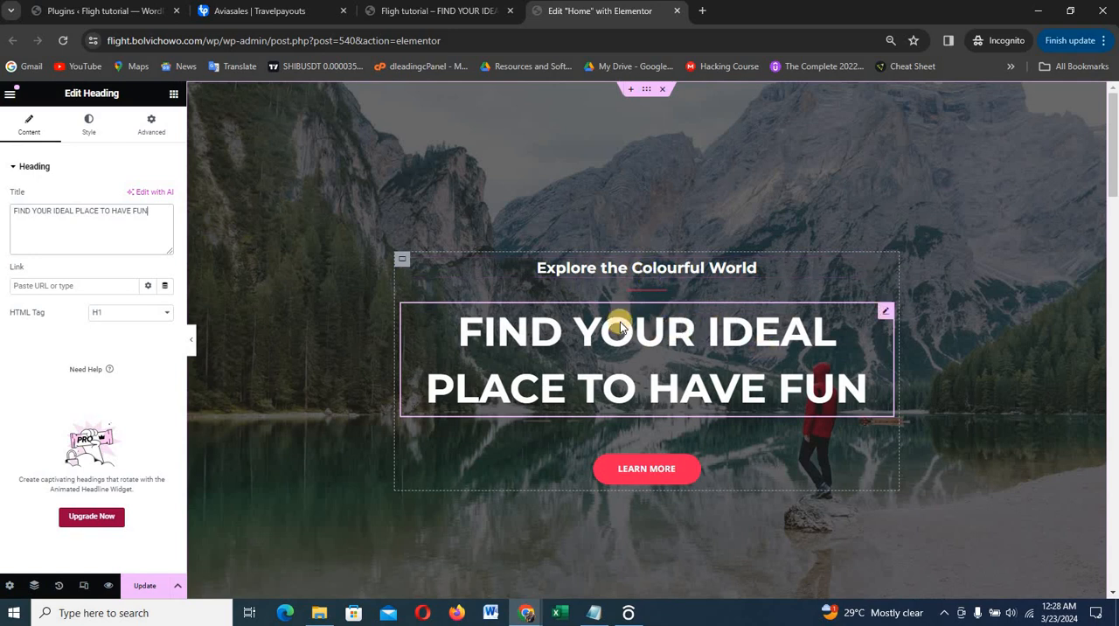
Set the hero container's top padding to 150 px and bottom padding to 100 px
{"action": "left_click", "coordinate": [647, 90]}
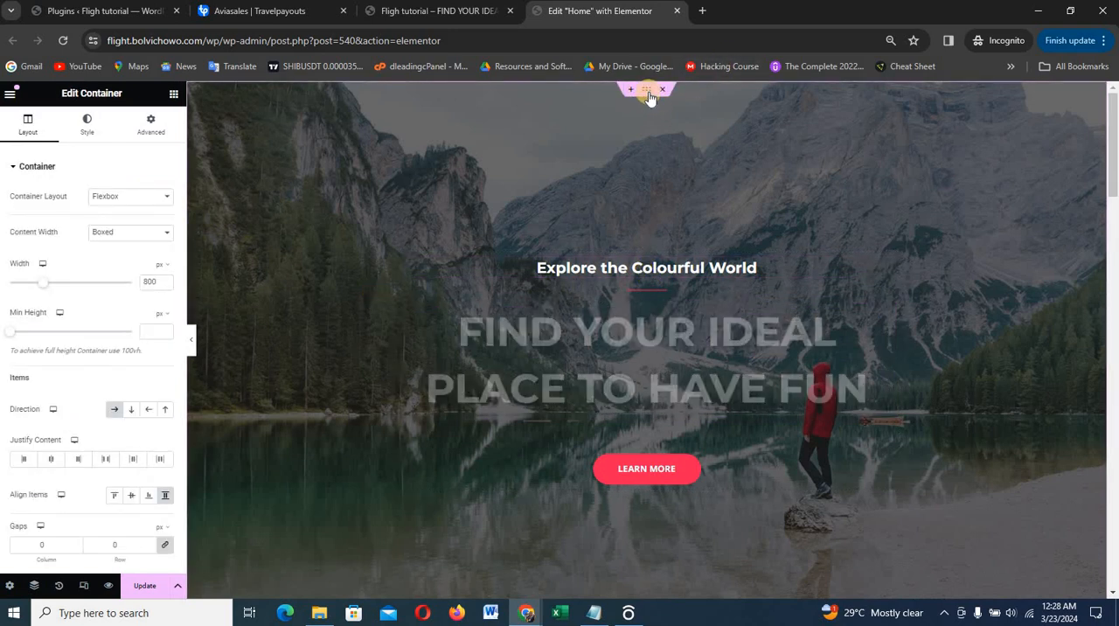
{"action": "left_click", "coordinate": [150, 128]}
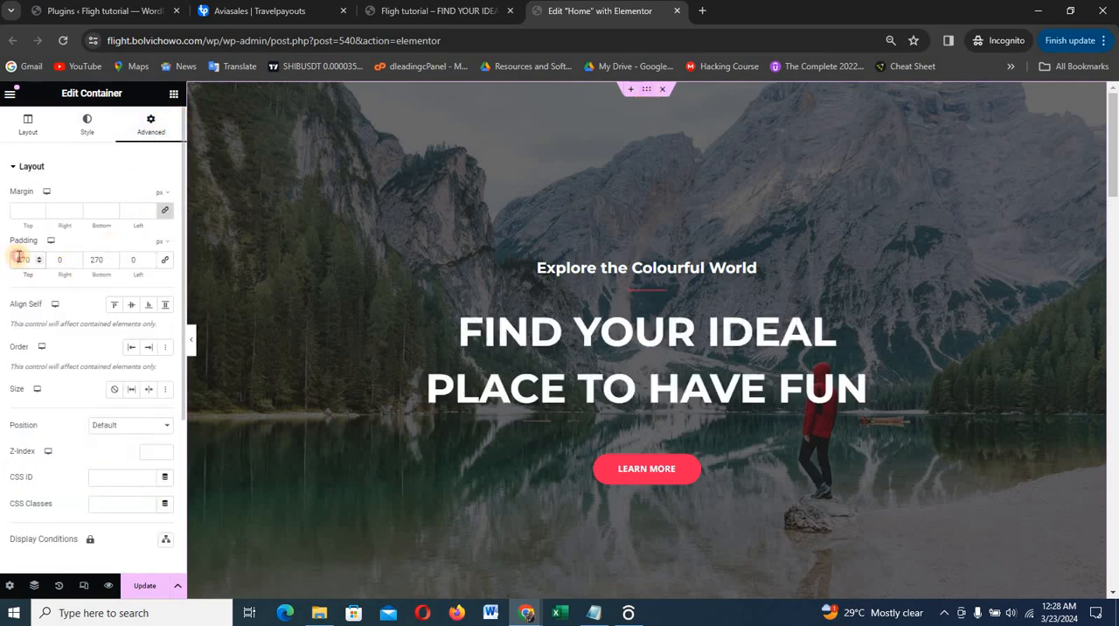
{"action": "type", "text": "150"}
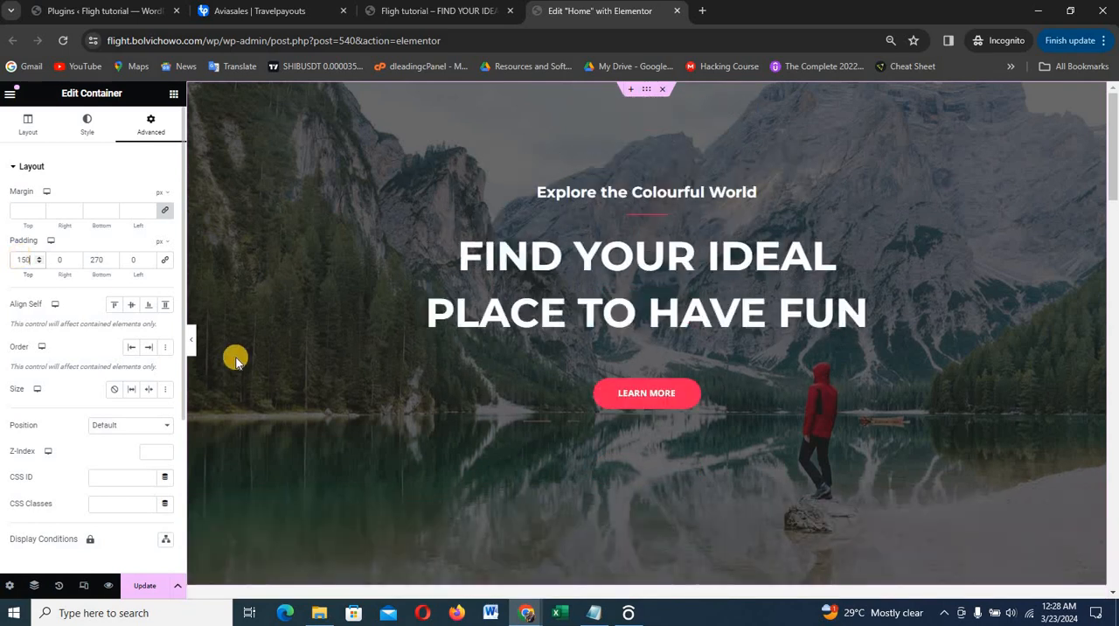
{"action": "left_click", "coordinate": [97, 259]}
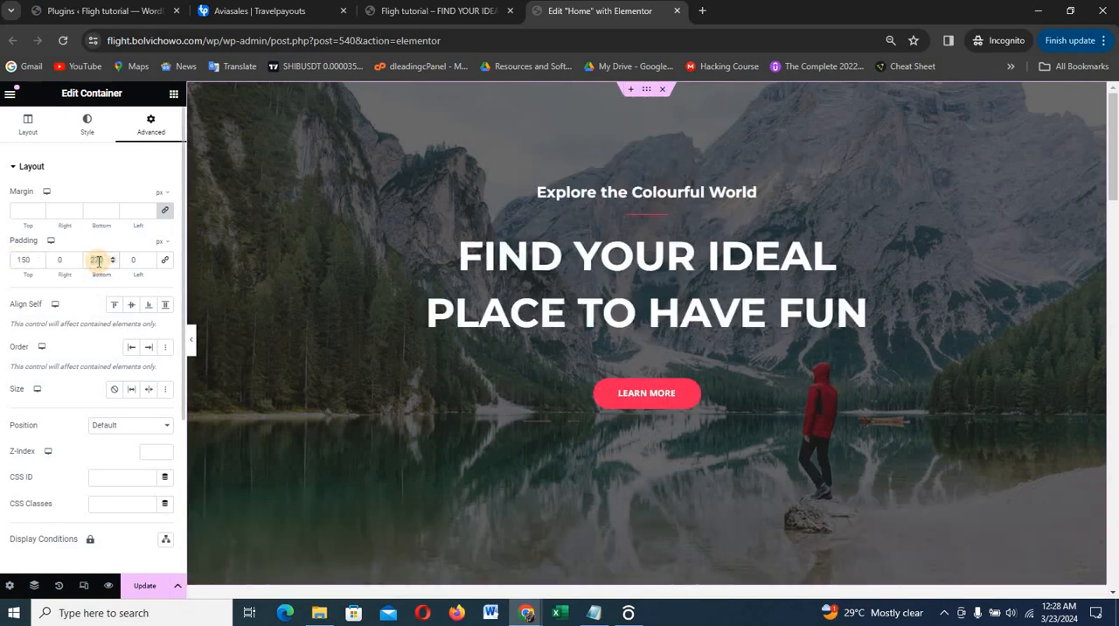
{"action": "type", "text": "100"}
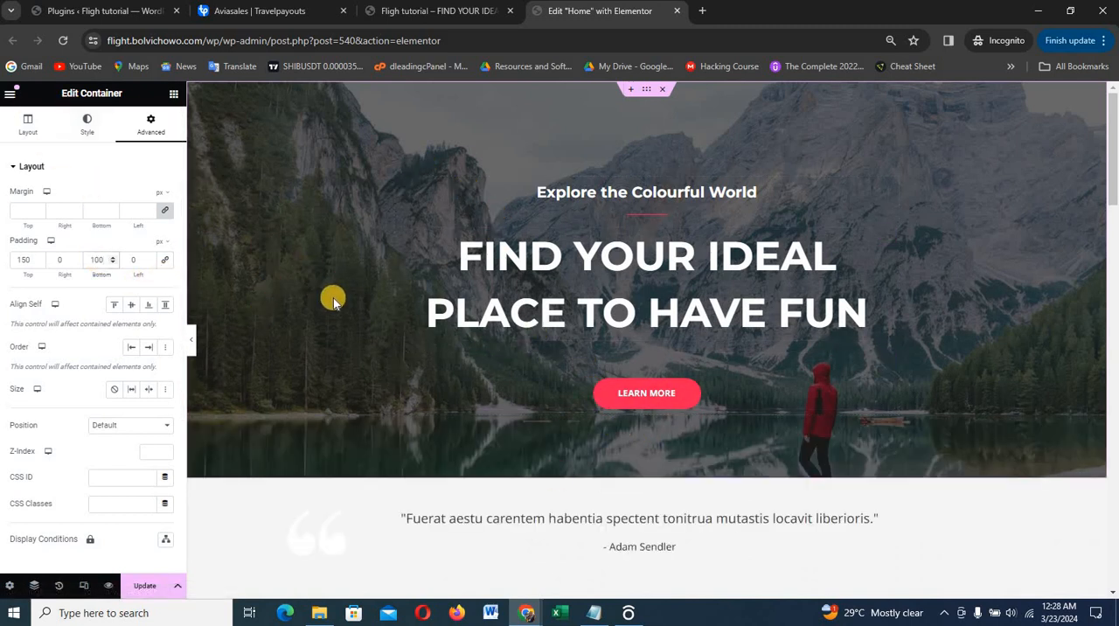
Open the media selection for the hero container's background image and search Unsplash through Instant Images for hotel
{"action": "left_click", "coordinate": [88, 131]}
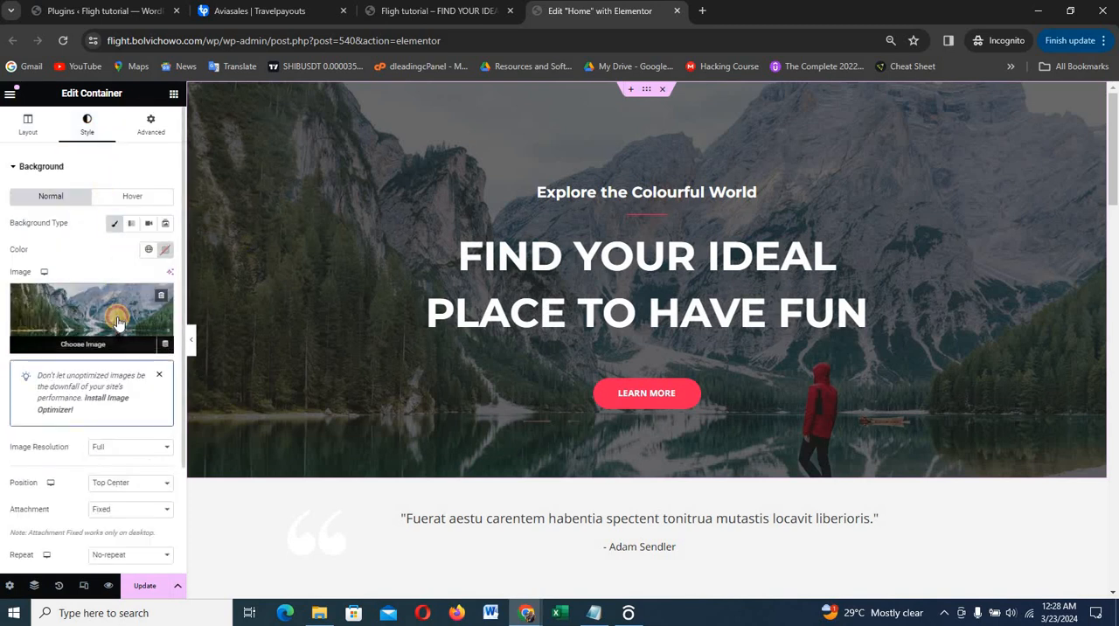
{"action": "left_click", "coordinate": [118, 320]}
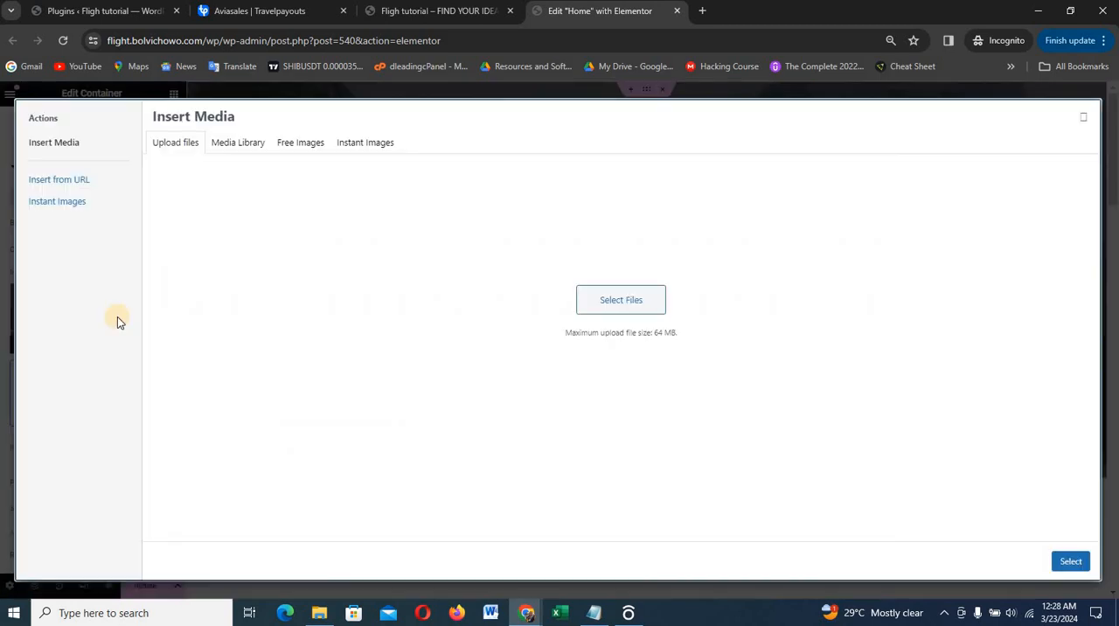
{"action": "left_click", "coordinate": [234, 143]}
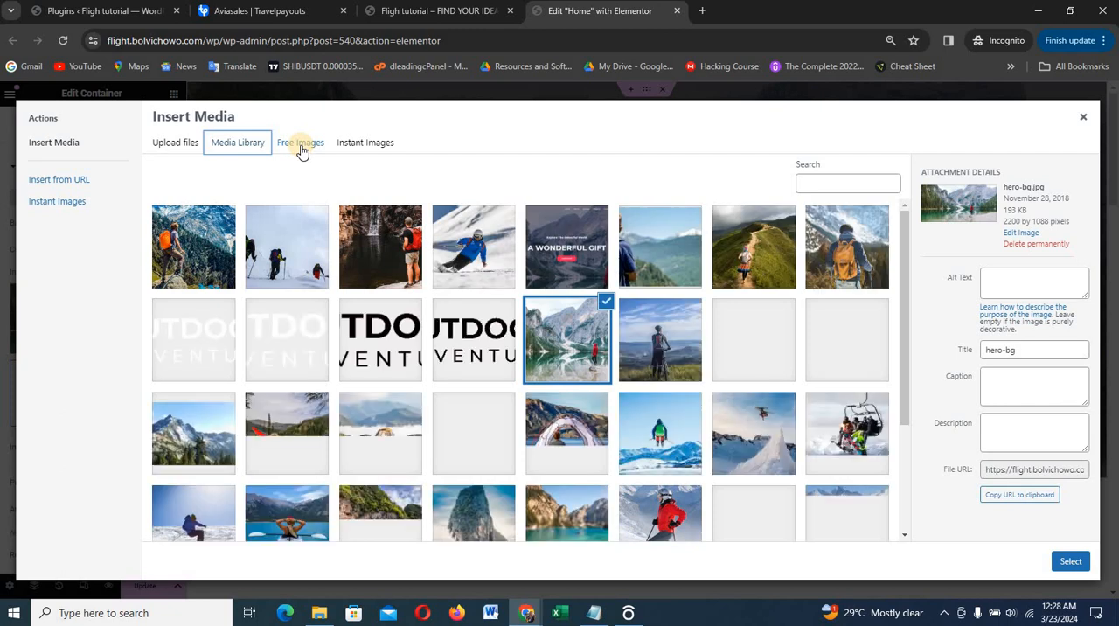
{"action": "left_click", "coordinate": [302, 150]}
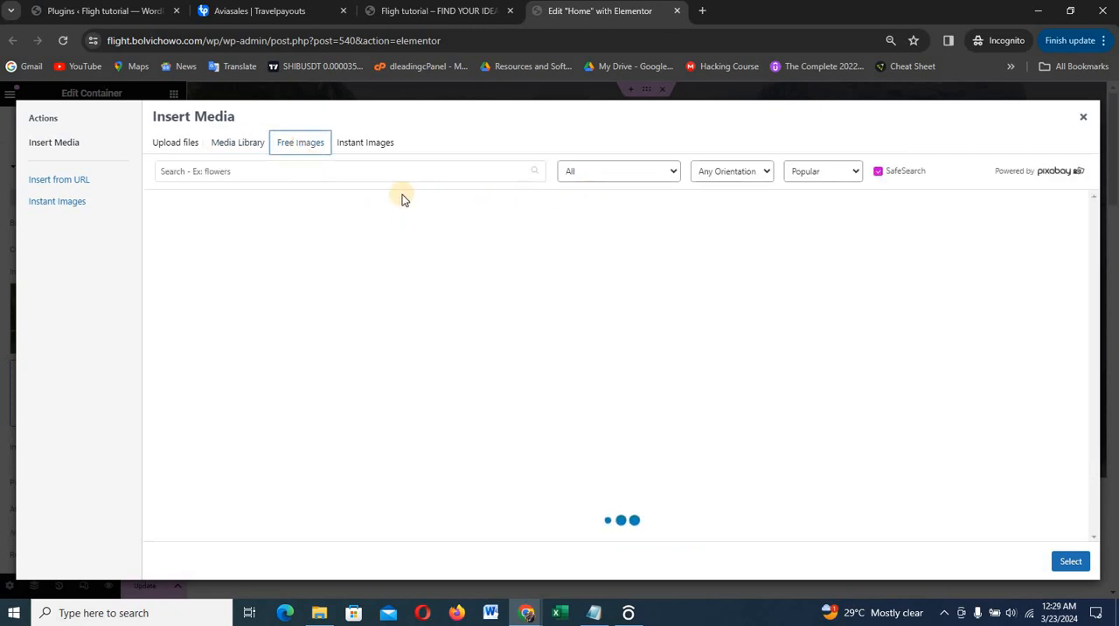
{"action": "left_click", "coordinate": [359, 141]}
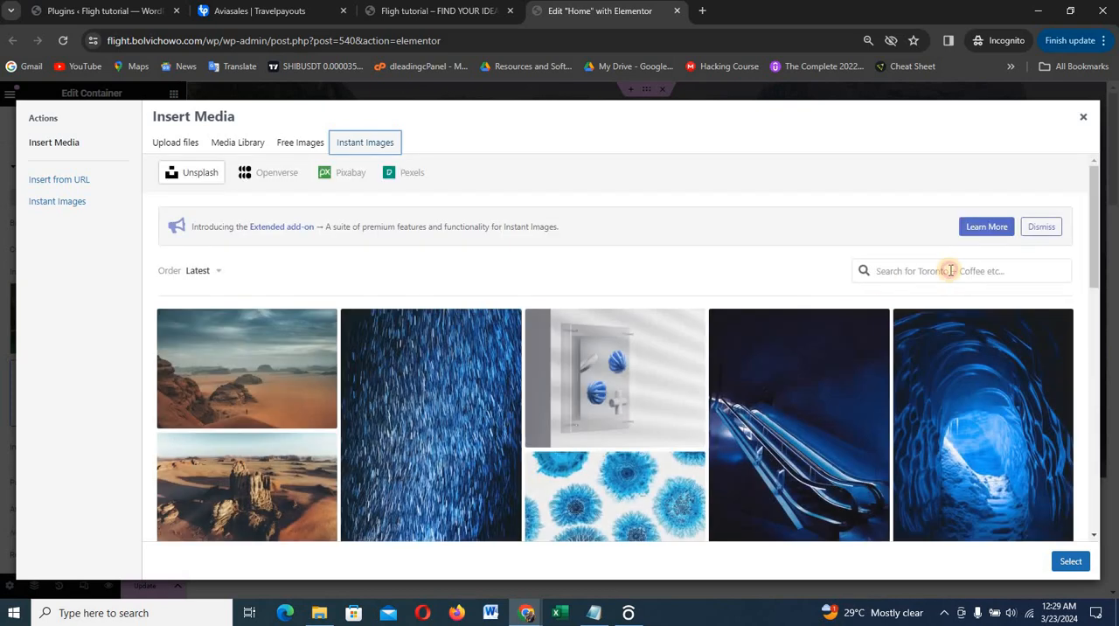
{"action": "left_click", "coordinate": [950, 271]}
{"action": "type", "text": "hotel"}
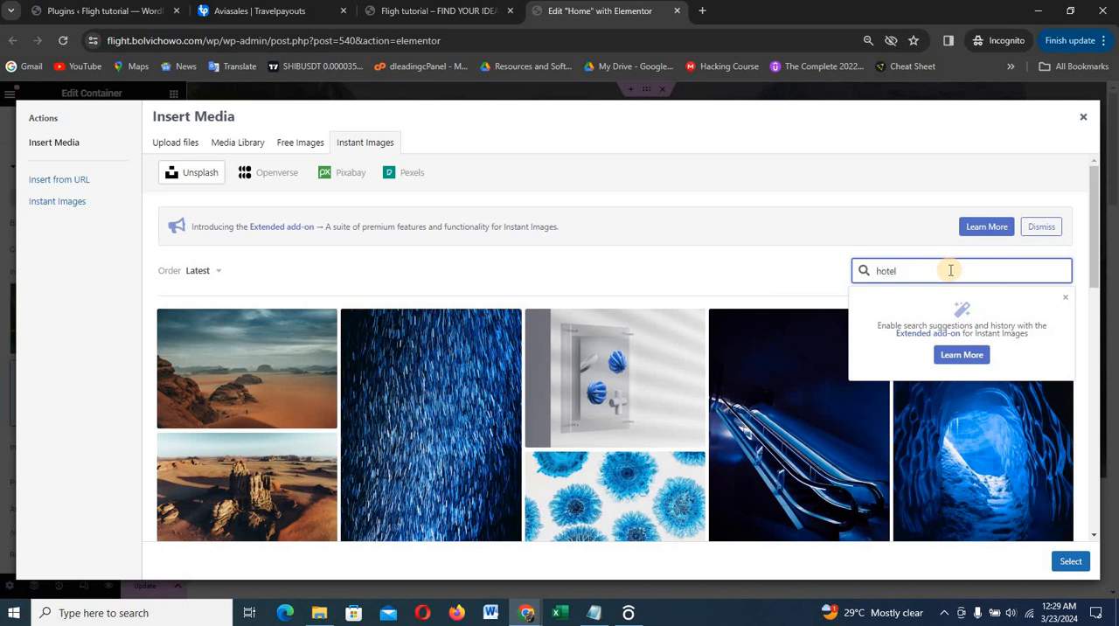
{"action": "key", "text": "Return"}
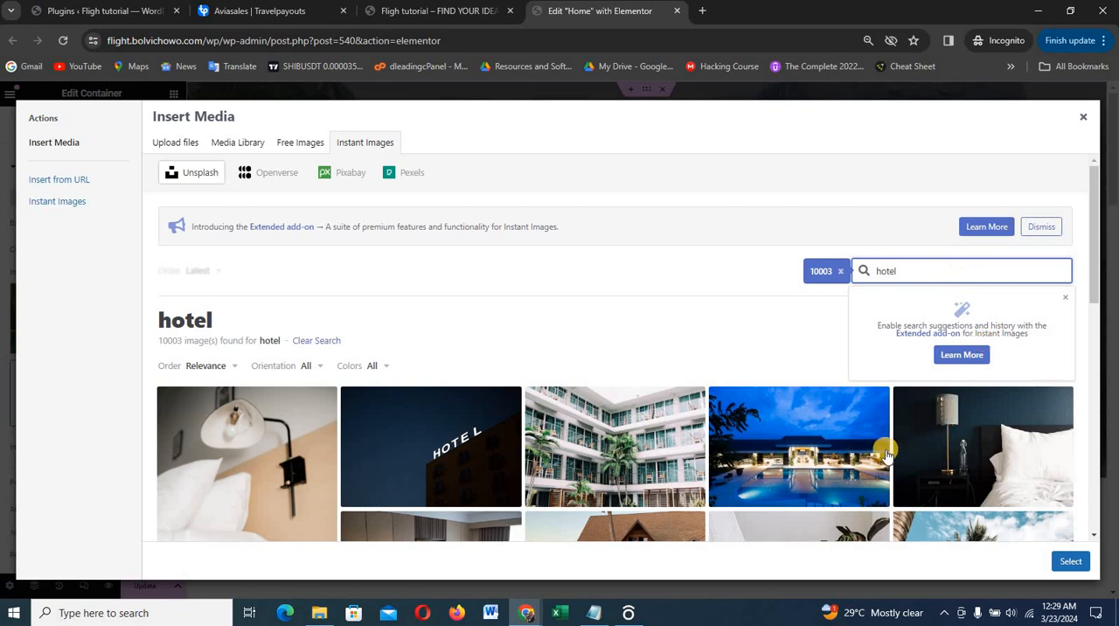
Upload the Unsplash night photo of the lit building with a blue pool and insert it as the hero container's background image
{"action": "scroll", "coordinate": [825, 426], "scroll_direction": "down", "scroll_amount": 1}
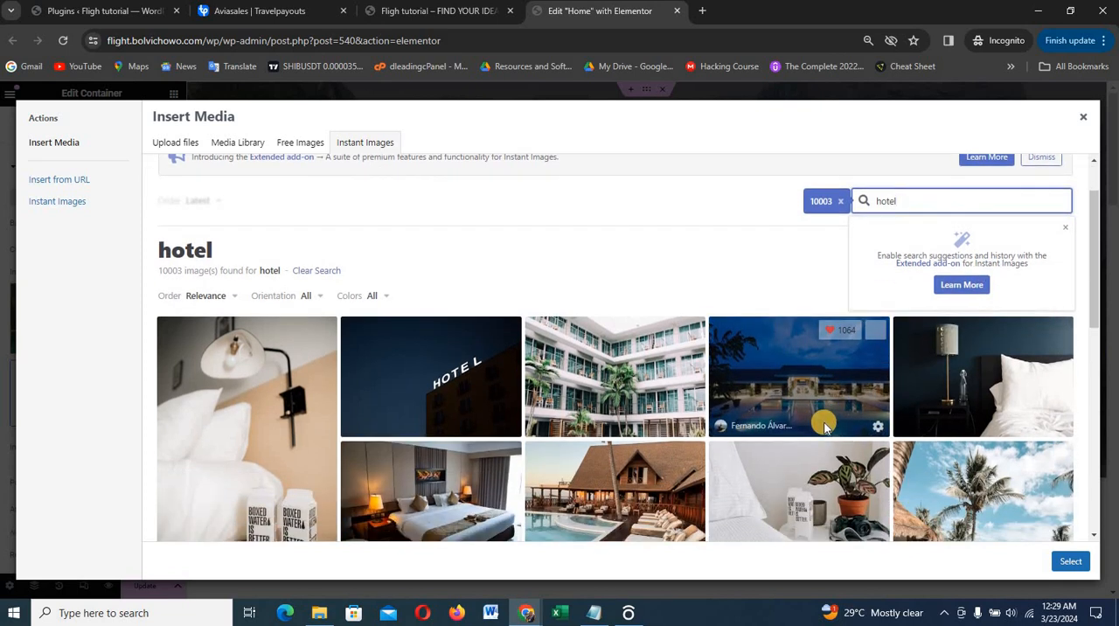
{"action": "scroll", "coordinate": [825, 427], "scroll_direction": "down", "scroll_amount": 2}
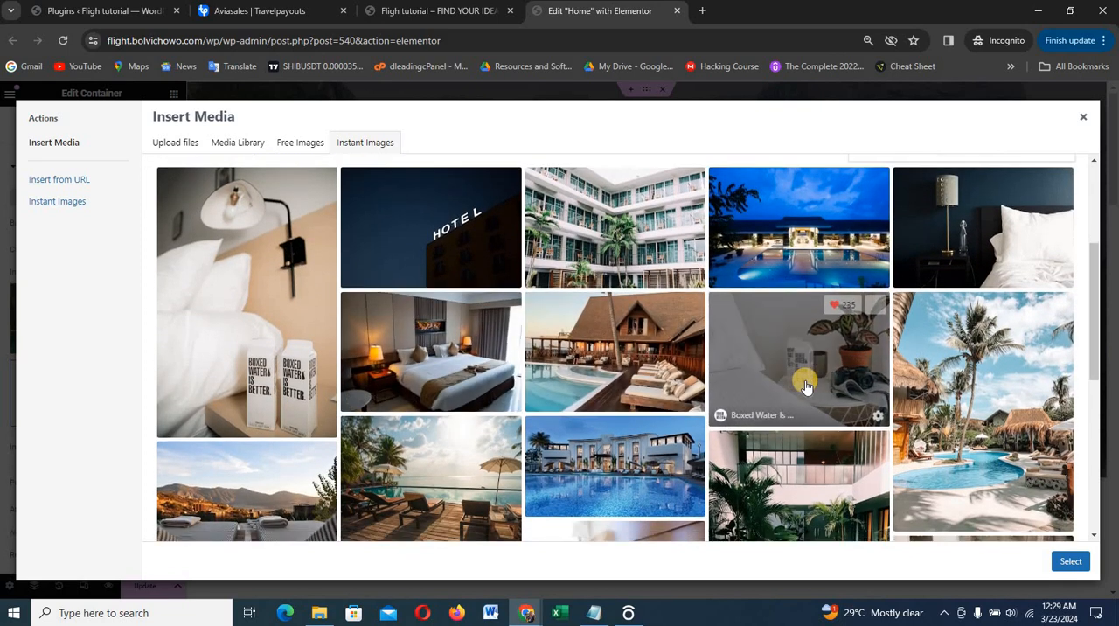
{"action": "scroll", "coordinate": [805, 385], "scroll_direction": "down", "scroll_amount": 1}
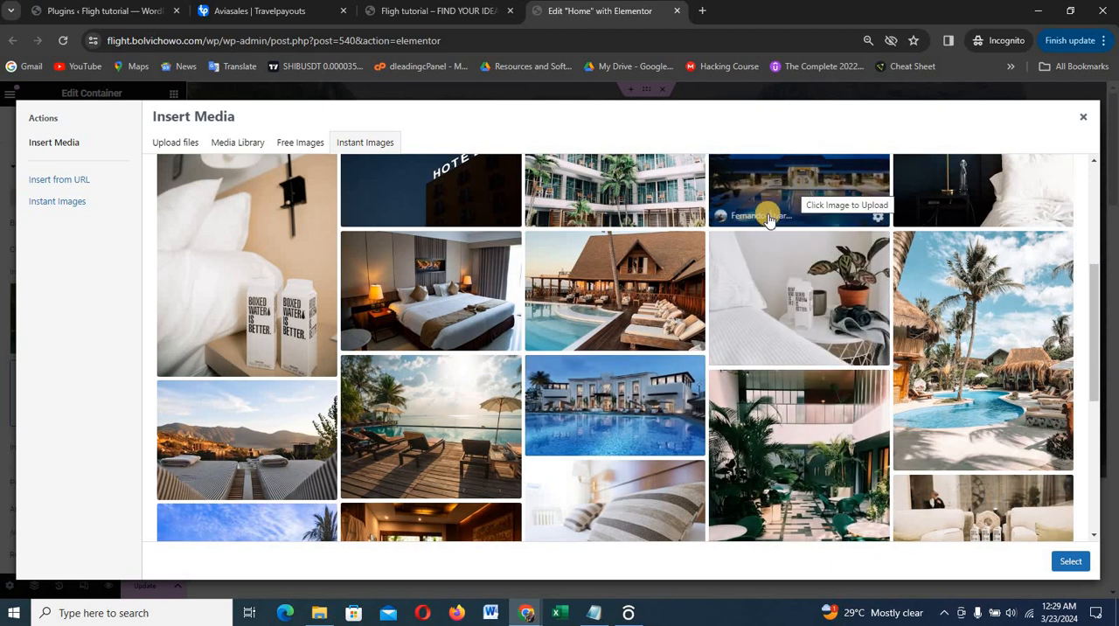
{"action": "scroll", "coordinate": [767, 218], "scroll_direction": "down", "scroll_amount": 2}
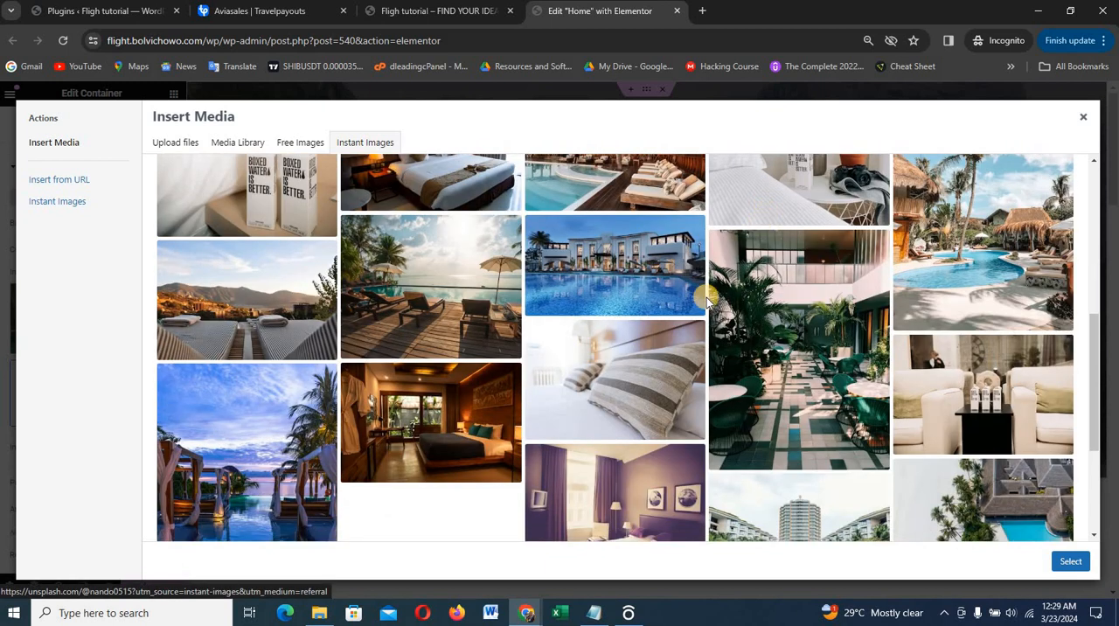
{"action": "scroll", "coordinate": [798, 338], "scroll_direction": "down", "scroll_amount": 1}
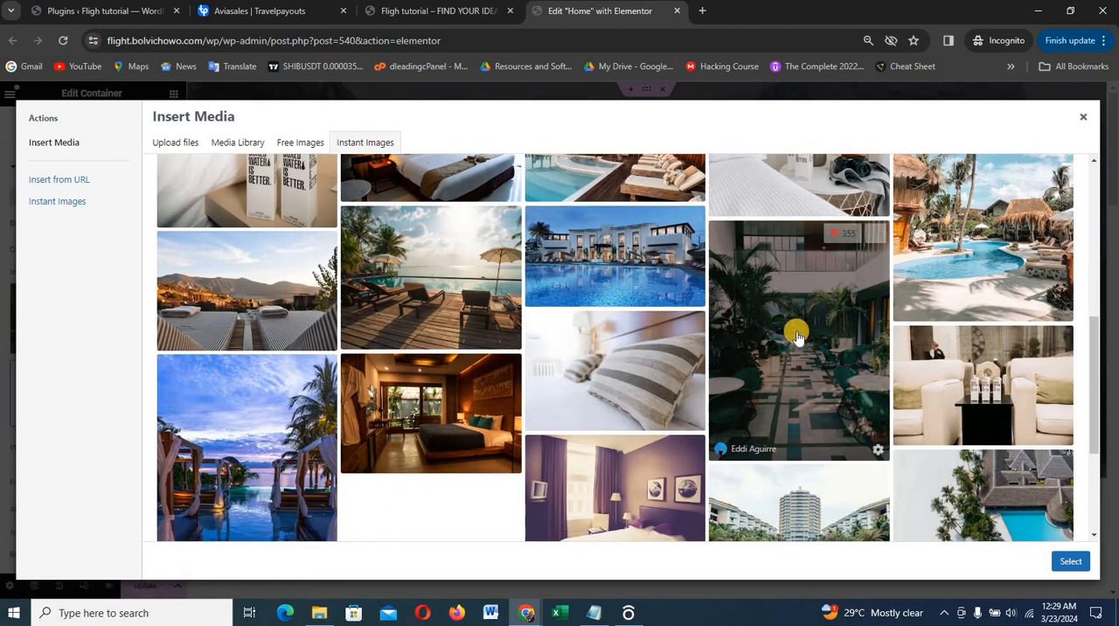
{"action": "scroll", "coordinate": [797, 338], "scroll_direction": "up", "scroll_amount": 3}
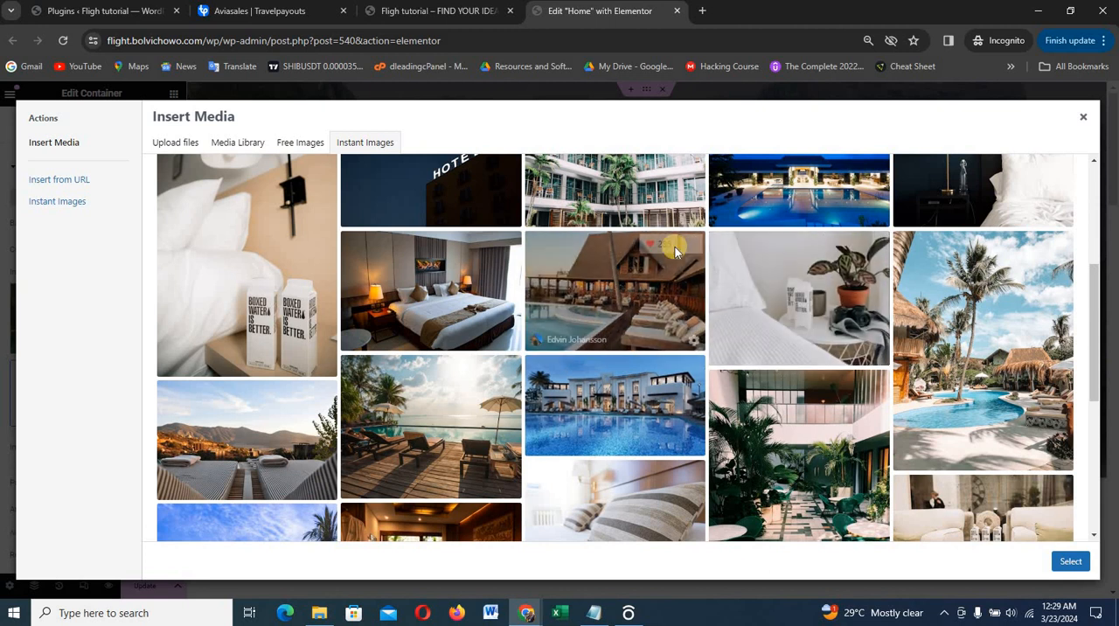
{"action": "left_click", "coordinate": [799, 206]}
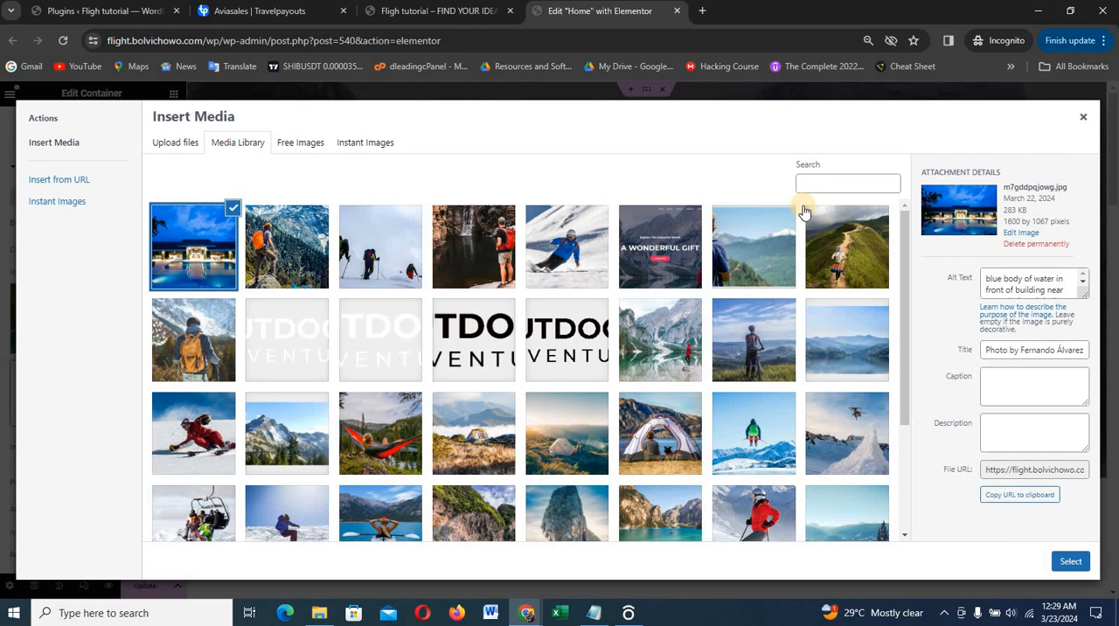
{"action": "left_click", "coordinate": [1068, 562]}
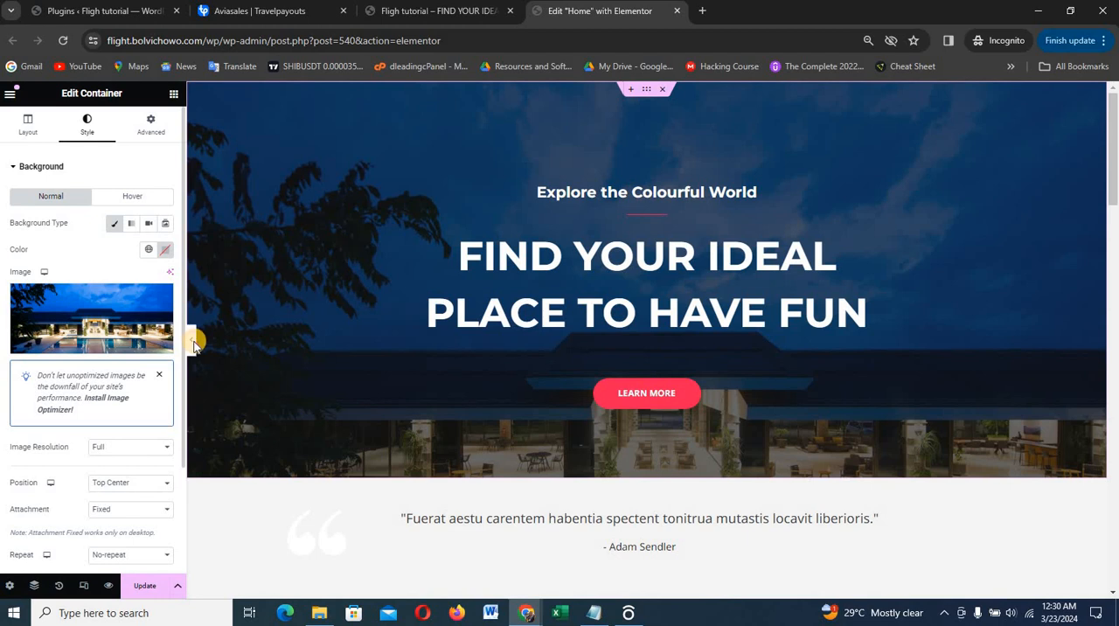
Preview the home page at full width with the new hero background image
{"action": "left_click", "coordinate": [192, 343]}
{"action": "scroll", "coordinate": [191, 348], "scroll_direction": "down", "scroll_amount": 2}
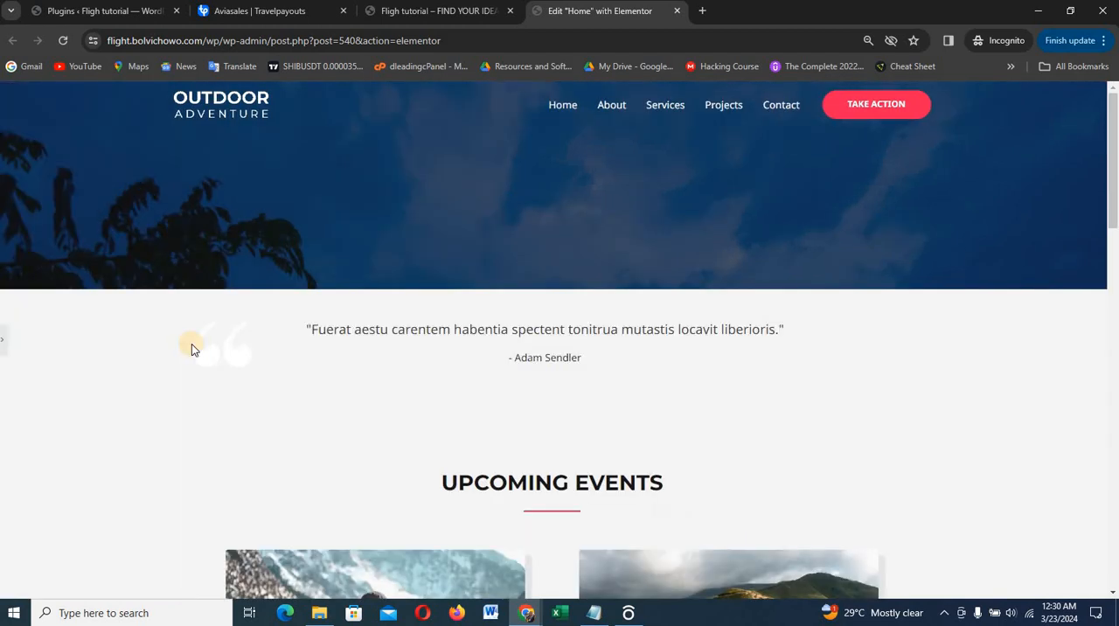
{"action": "scroll", "coordinate": [191, 348], "scroll_direction": "up", "scroll_amount": 2}
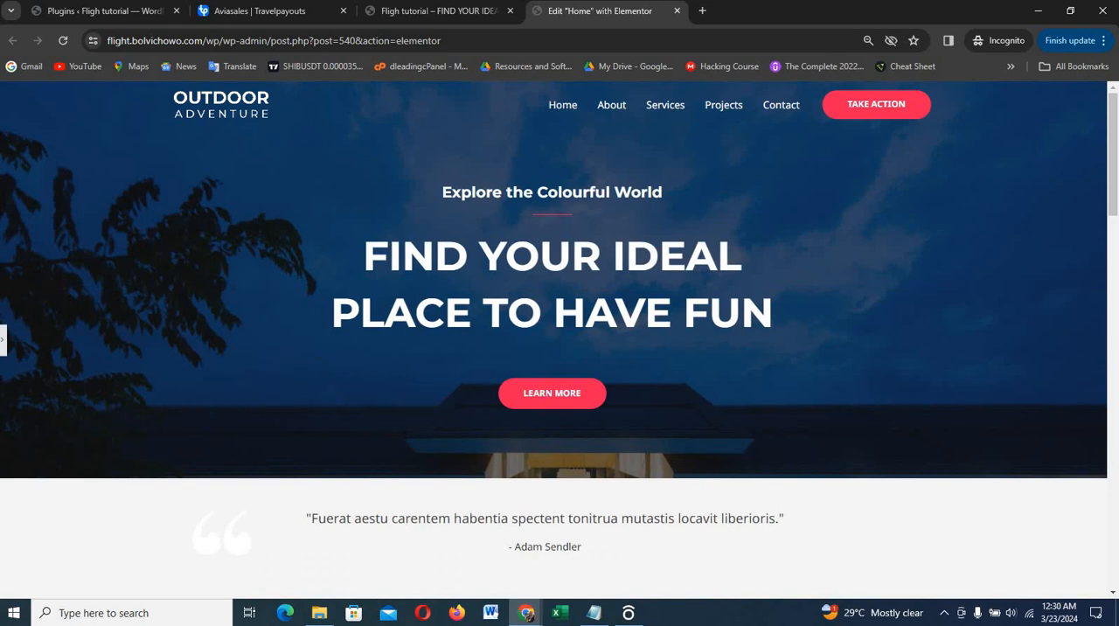
{"action": "left_click", "coordinate": [5, 341]}
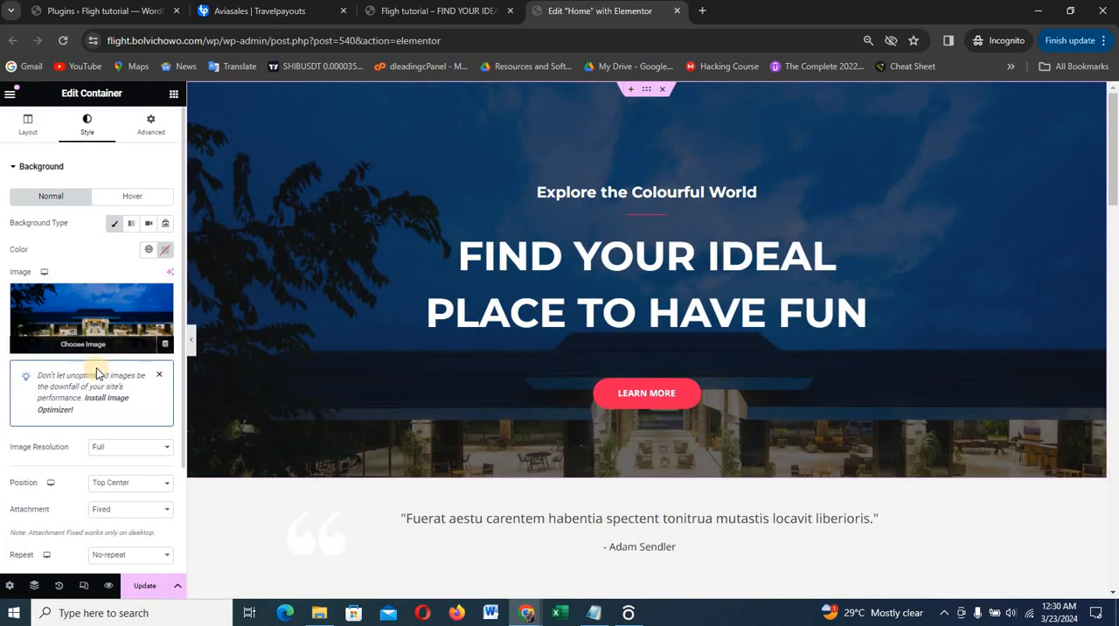
Try the Center Center position for the hero background image and preview it at full width
{"action": "left_click", "coordinate": [105, 481]}
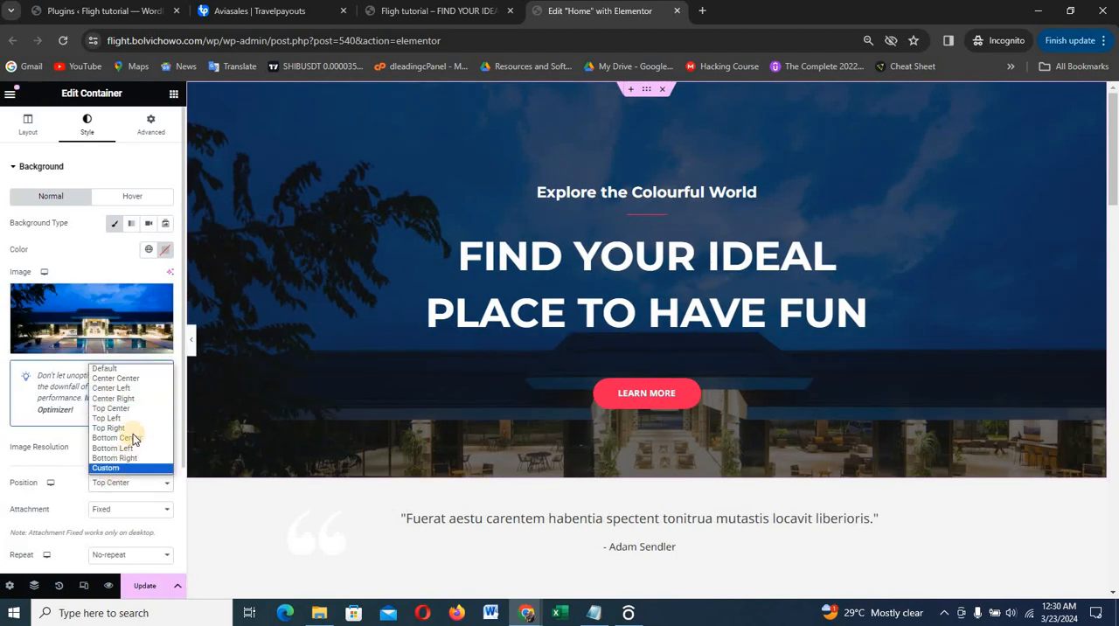
{"action": "left_click", "coordinate": [127, 377]}
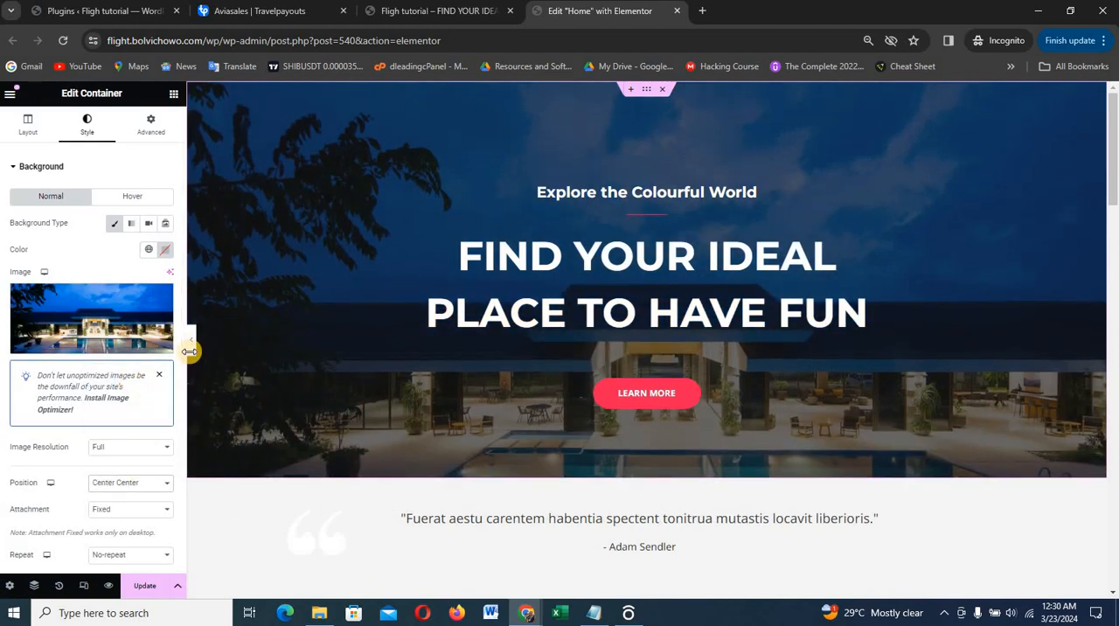
{"action": "left_click", "coordinate": [191, 345]}
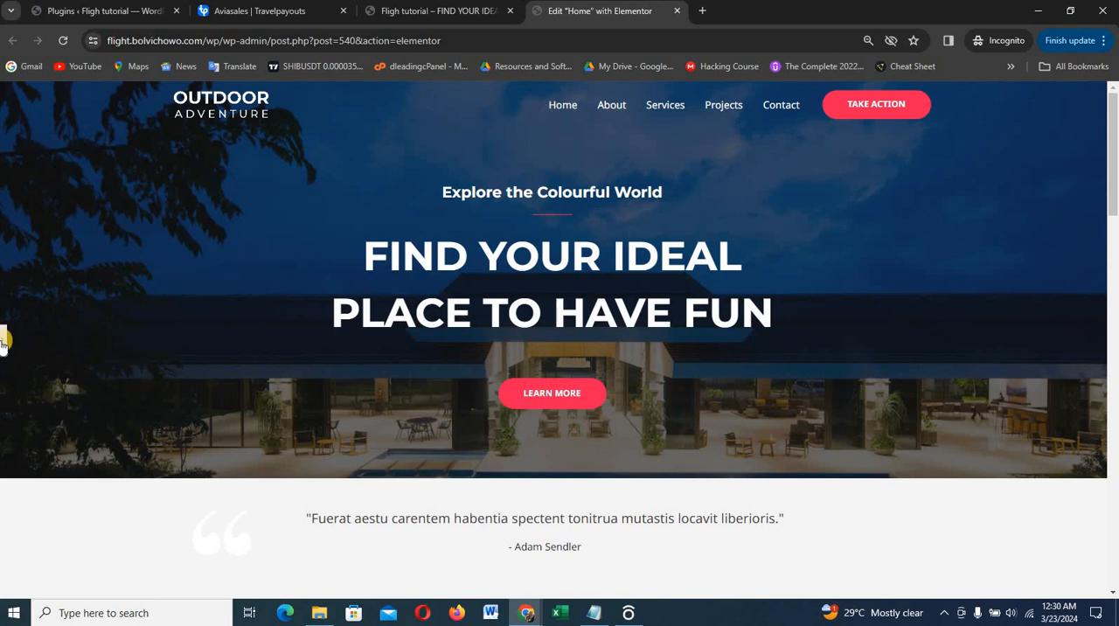
{"action": "left_click", "coordinate": [5, 344]}
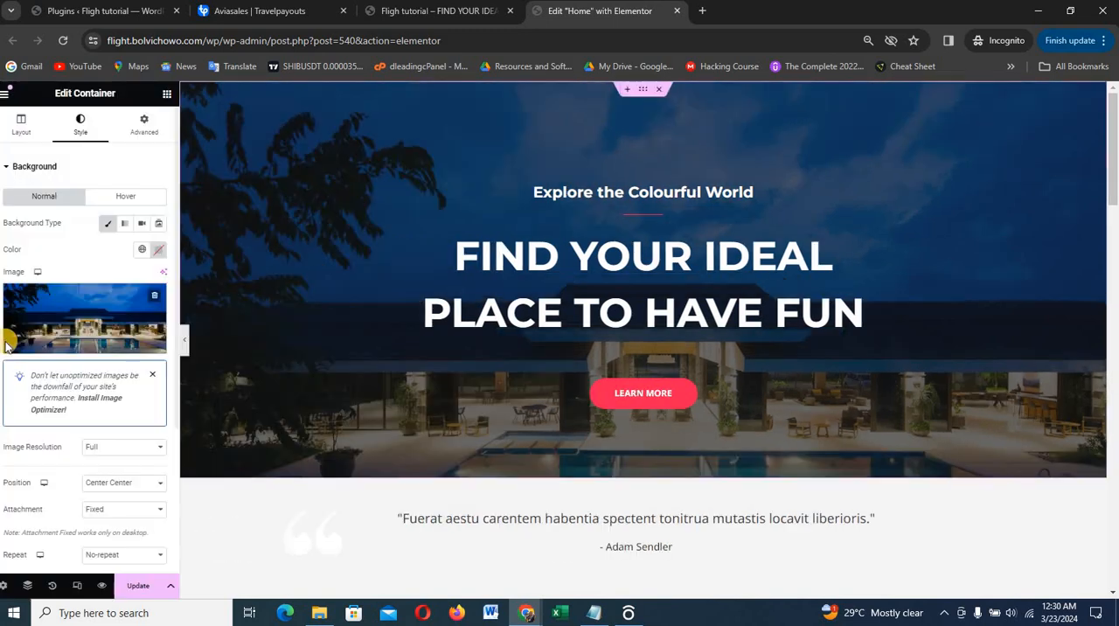
Set the hero background image's position to Bottom Center
{"action": "left_click", "coordinate": [127, 482]}
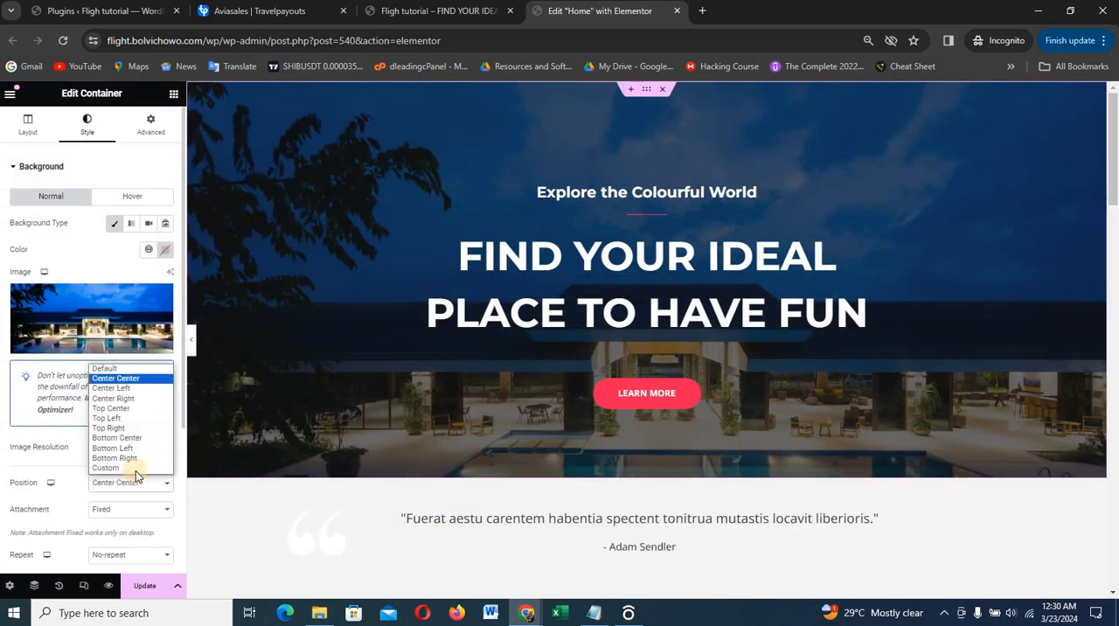
{"action": "left_click", "coordinate": [138, 436]}
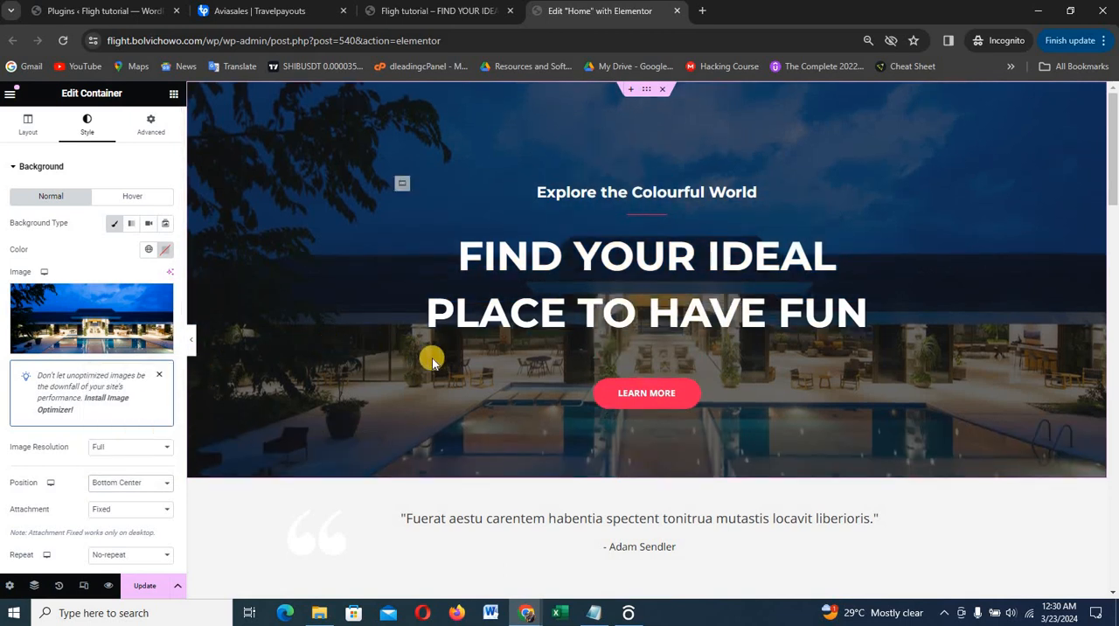
Change the hero's Learn More button text to "Book a flight" and set its link to #flight
{"action": "scroll", "coordinate": [568, 310], "scroll_direction": "down", "scroll_amount": 2}
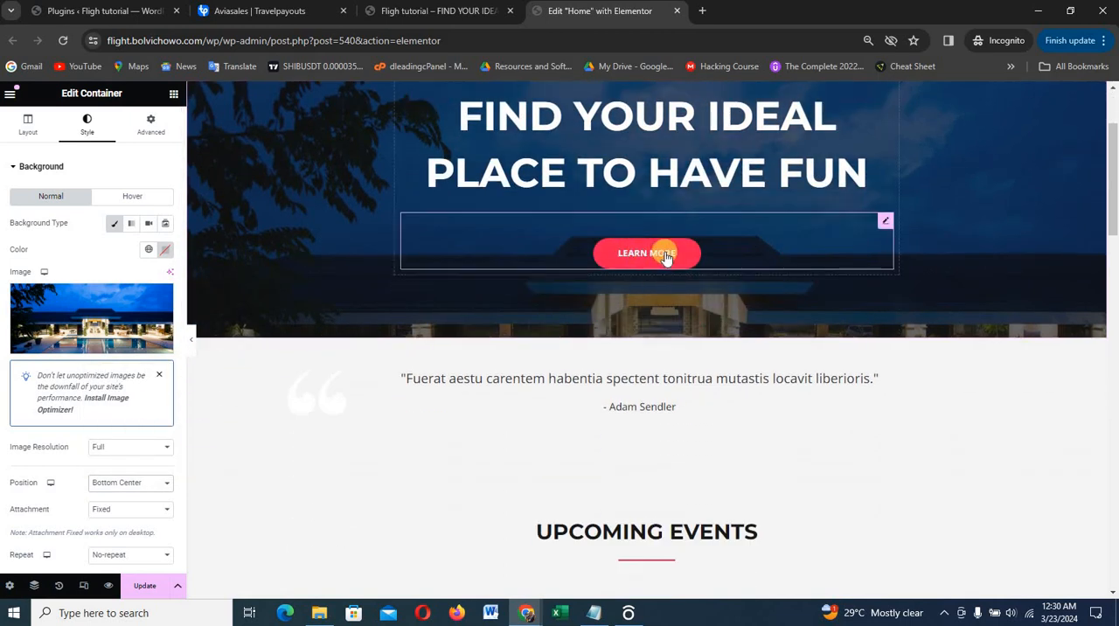
{"action": "left_click", "coordinate": [697, 261]}
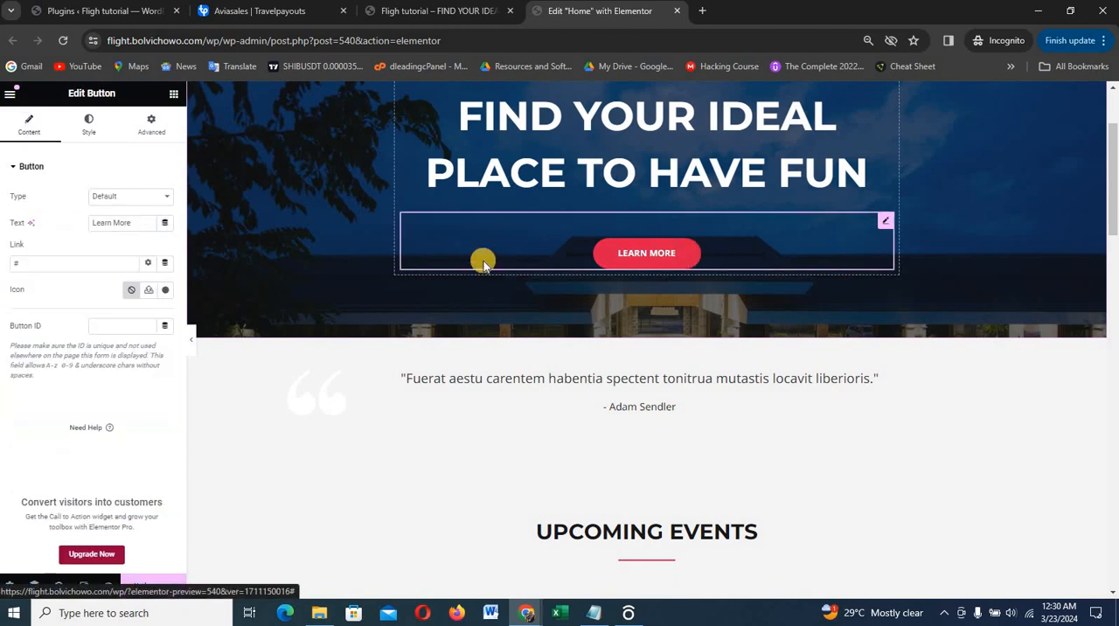
{"action": "triple_click", "coordinate": [128, 219]}
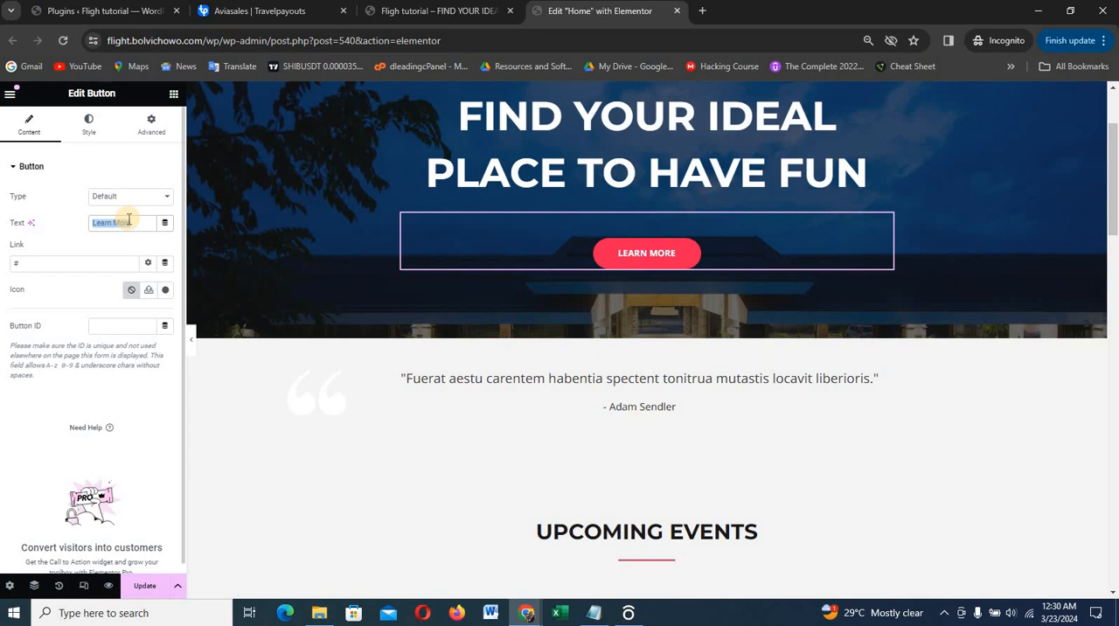
{"action": "type", "text": "Book a"}
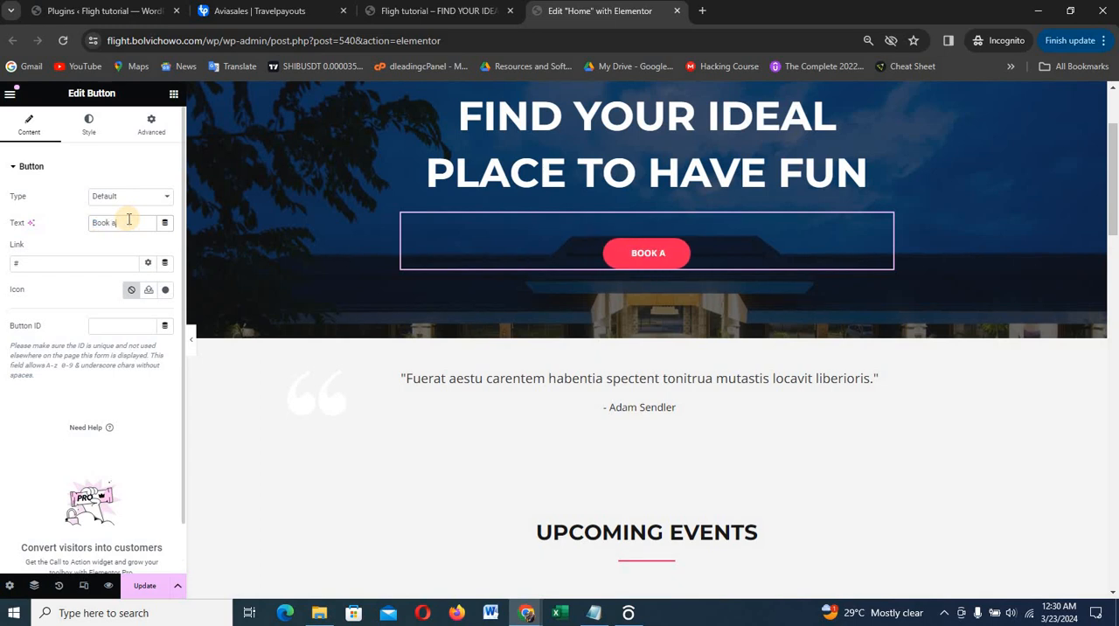
{"action": "type", "text": " flight"}
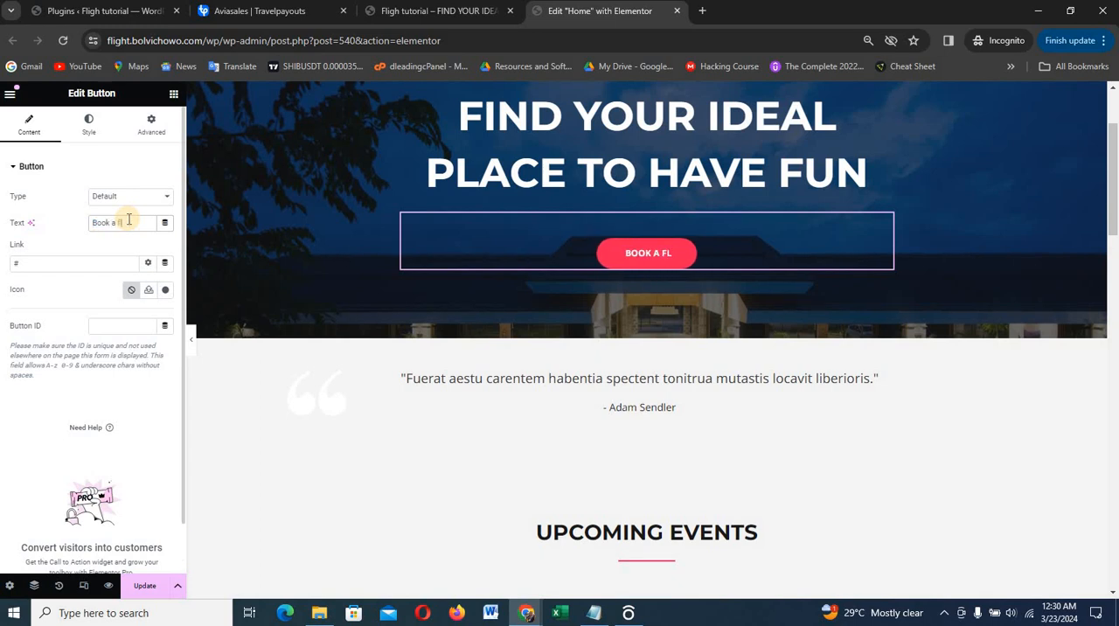
{"action": "left_click", "coordinate": [96, 270]}
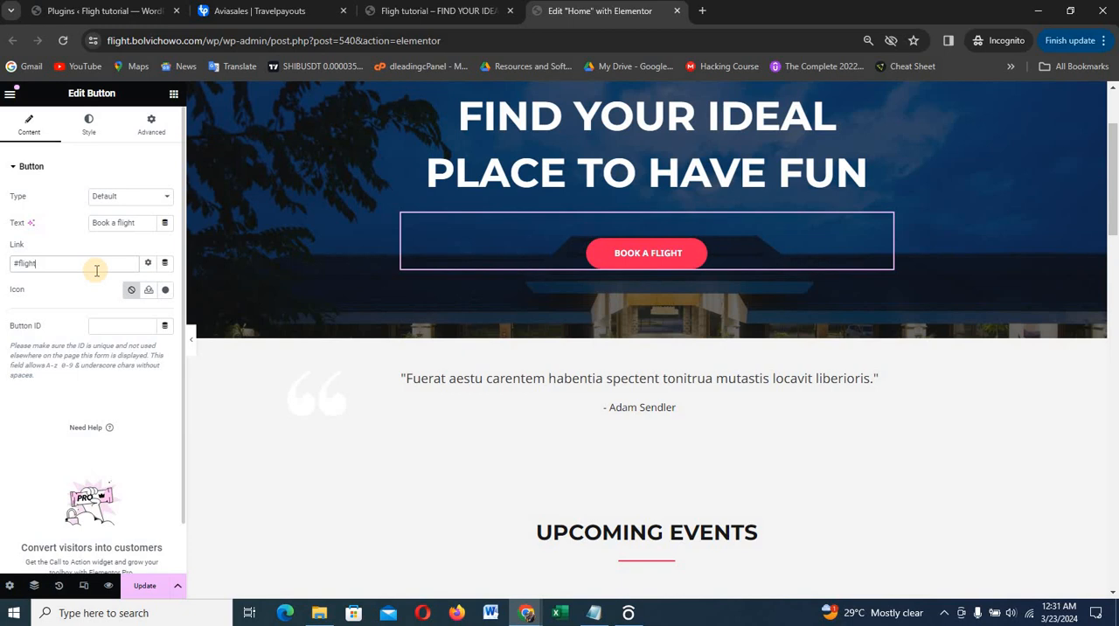
{"action": "left_click", "coordinate": [40, 268]}
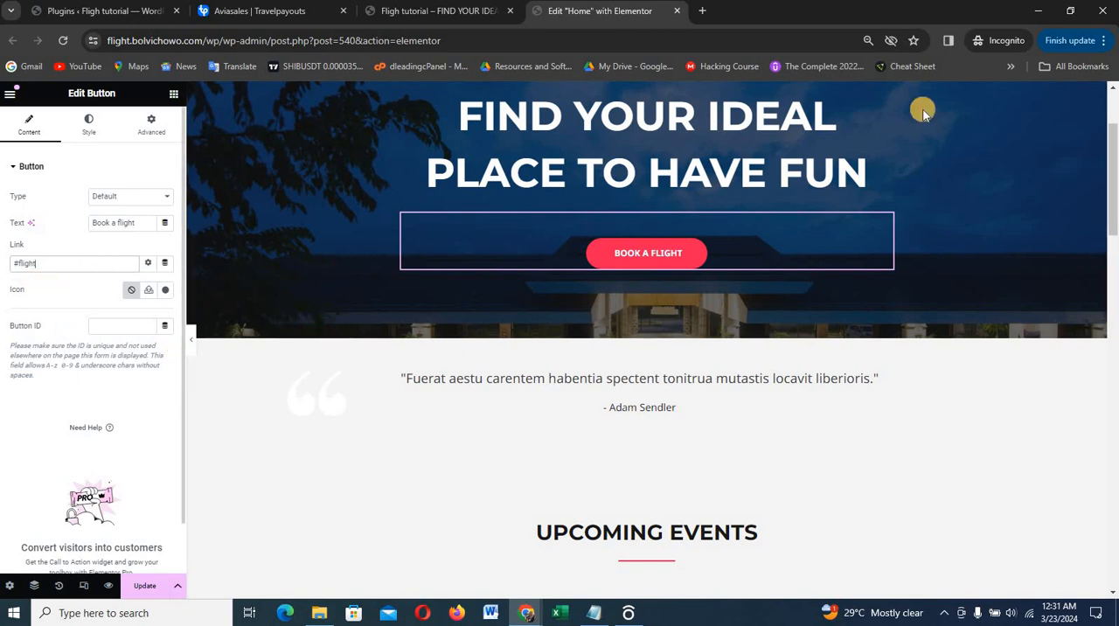
Set the browser's page zoom to 100%
{"action": "left_click", "coordinate": [1103, 40]}
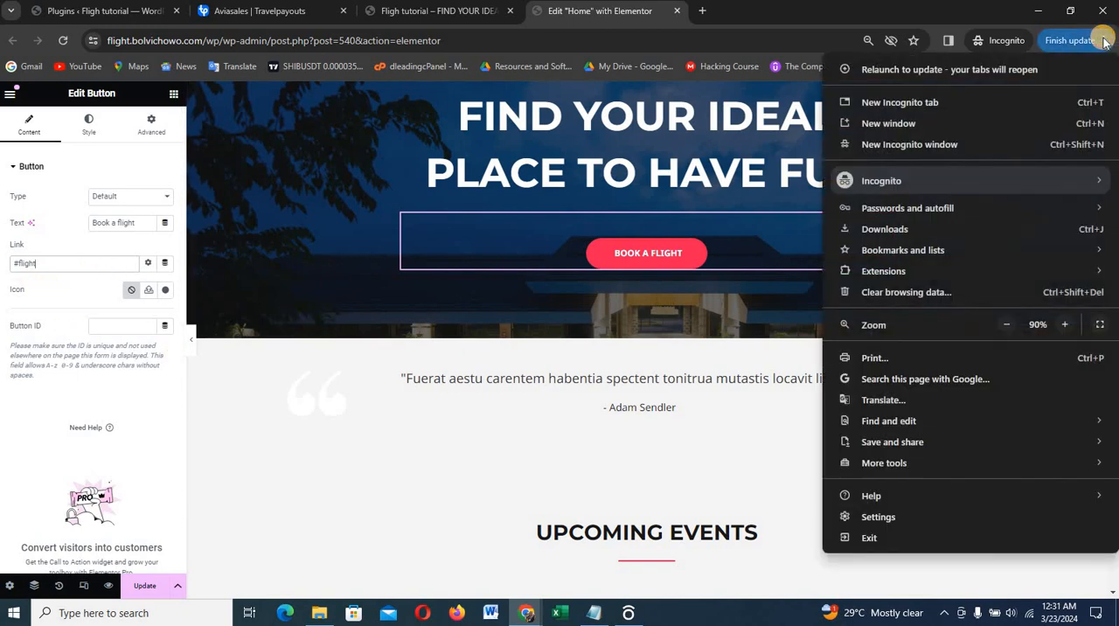
{"action": "left_click", "coordinate": [1065, 325]}
{"action": "left_click", "coordinate": [1066, 324]}
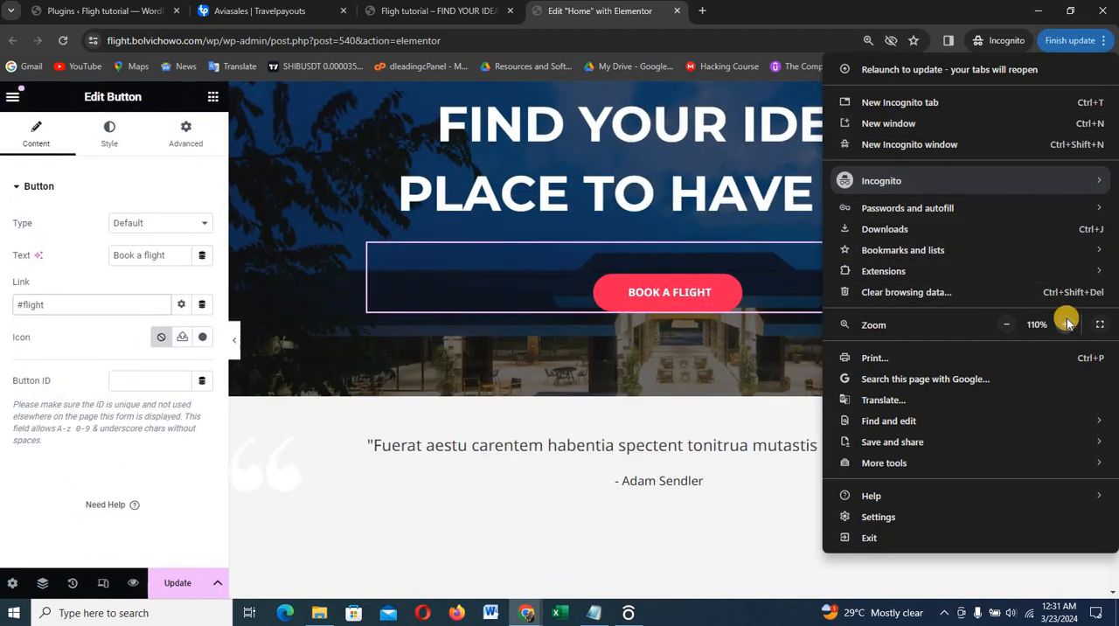
{"action": "left_click", "coordinate": [1066, 324]}
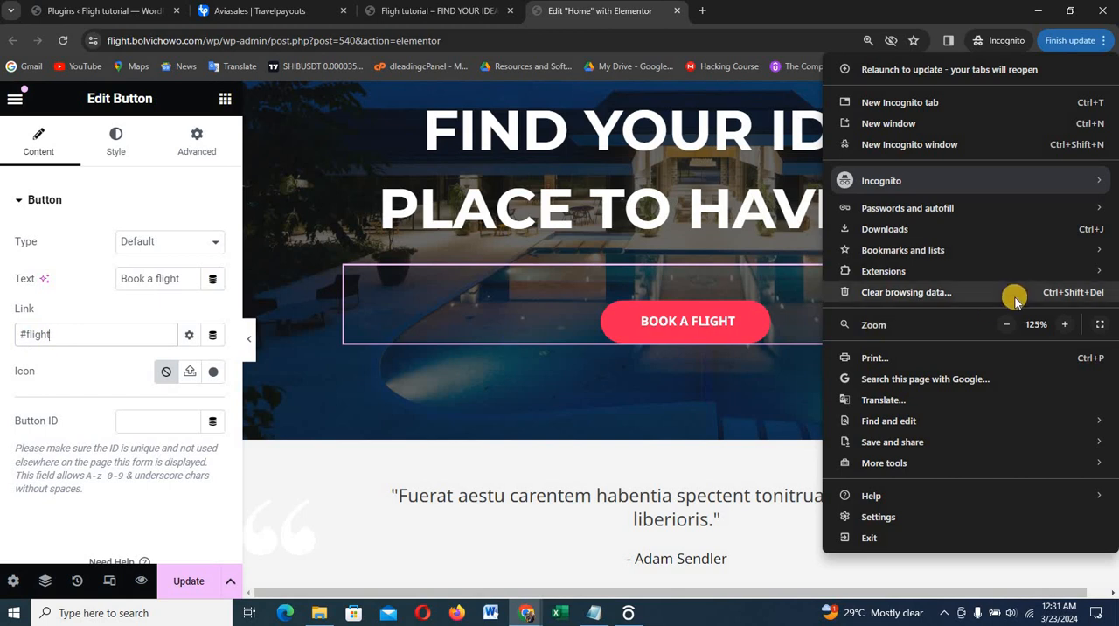
{"action": "left_click", "coordinate": [1008, 325]}
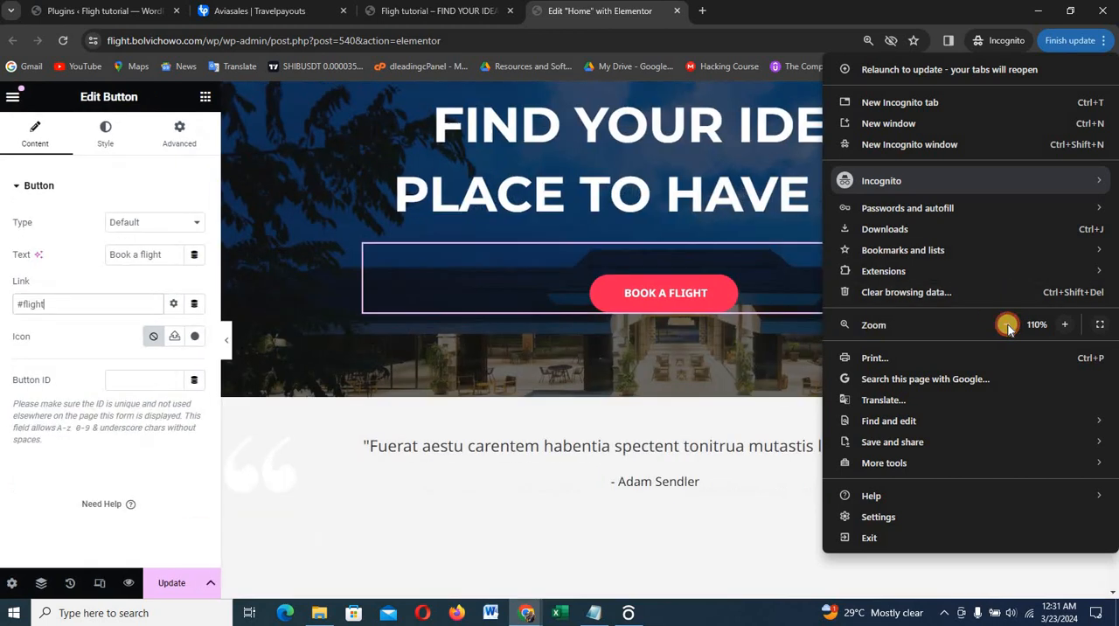
{"action": "left_click", "coordinate": [1008, 325]}
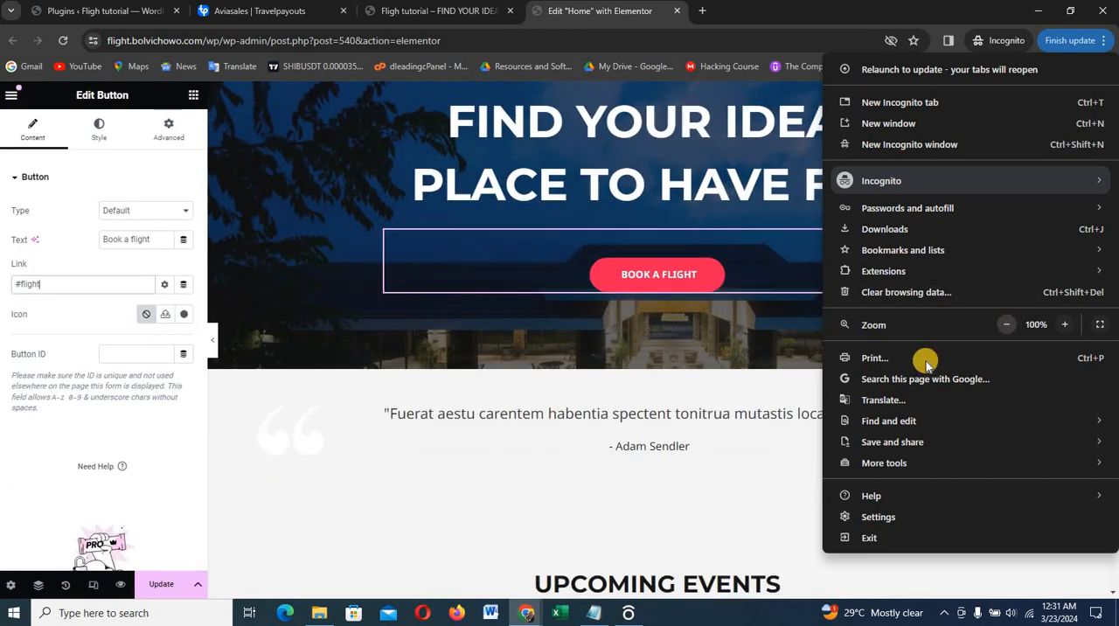
Delete the testimonial quote section between the hero and Upcoming Events
{"action": "left_click", "coordinate": [524, 412]}
{"action": "scroll", "coordinate": [749, 361], "scroll_direction": "down", "scroll_amount": 2}
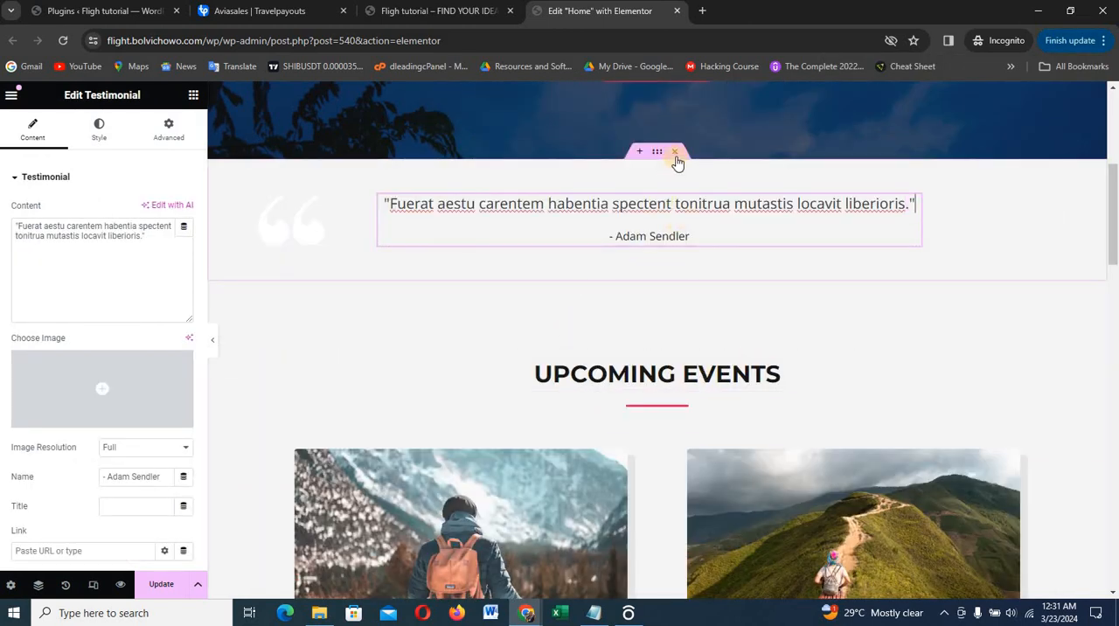
{"action": "left_click", "coordinate": [674, 152]}
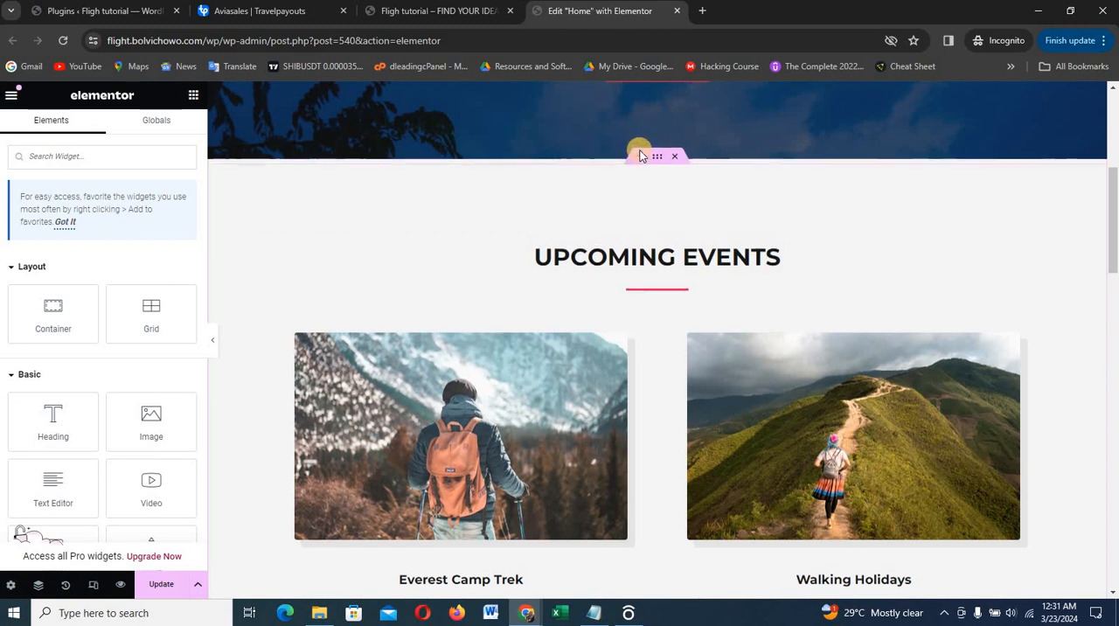
Add a single-column Flexbox container with downward direction between the hero and the Upcoming Events section
{"action": "left_click", "coordinate": [640, 154]}
{"action": "left_click", "coordinate": [608, 229]}
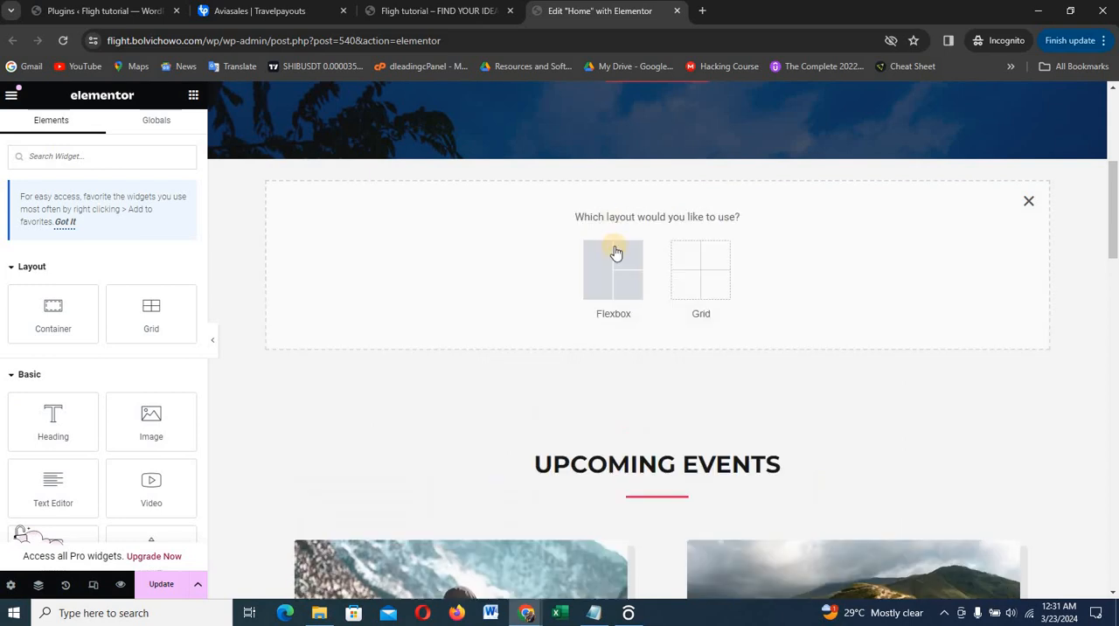
{"action": "left_click", "coordinate": [614, 259]}
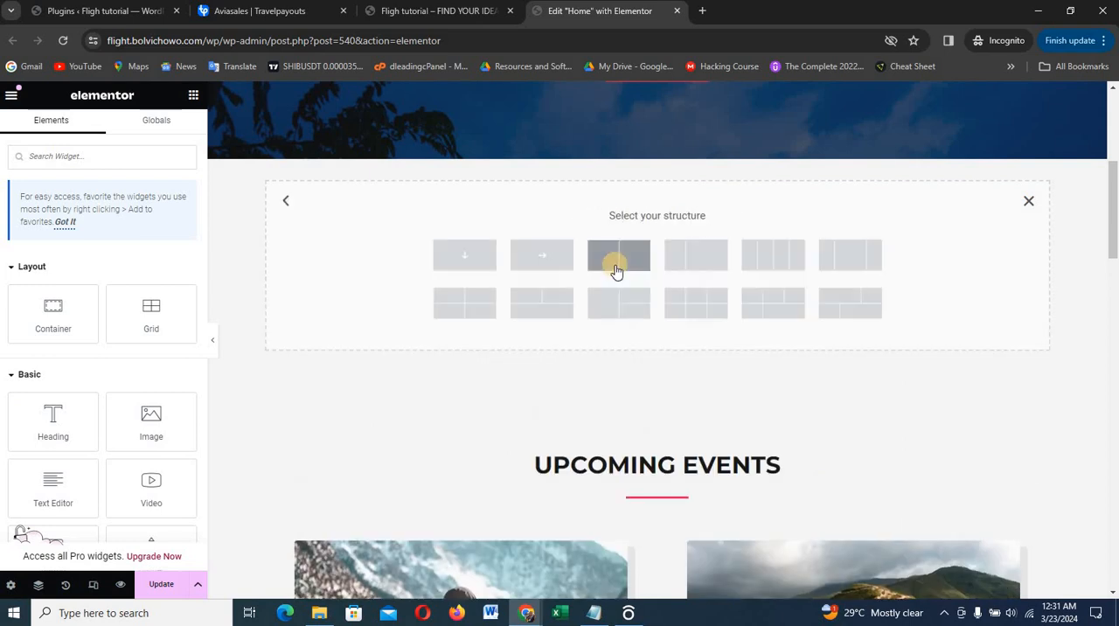
{"action": "left_click", "coordinate": [472, 256]}
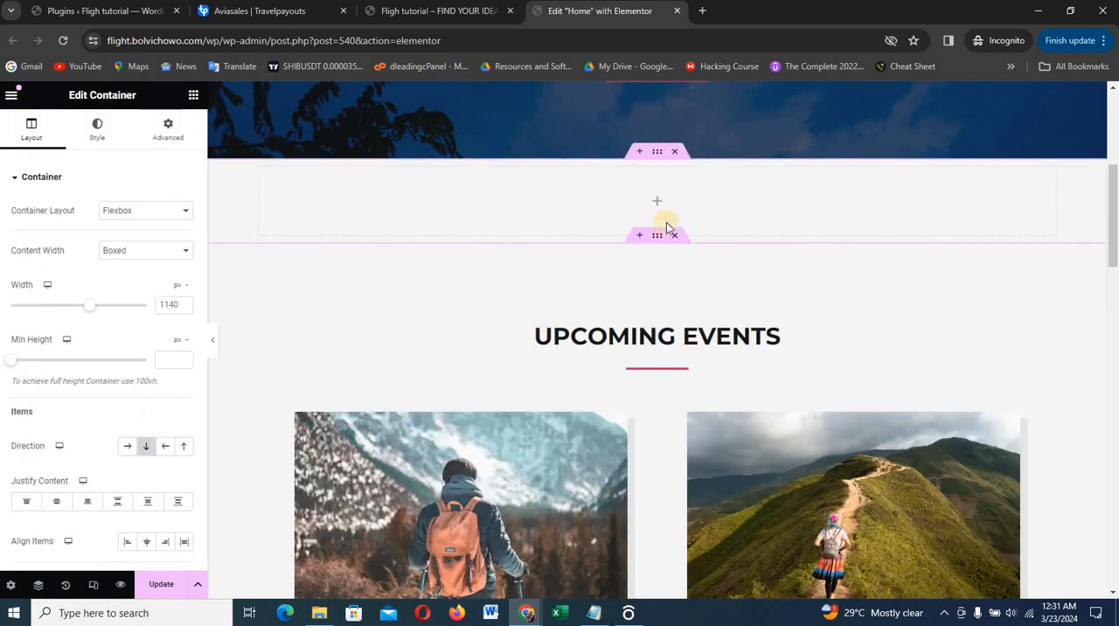
Unlink the new container's margin values and set its top margin to 40 px and bottom margin to 30 px
{"action": "left_click", "coordinate": [168, 130]}
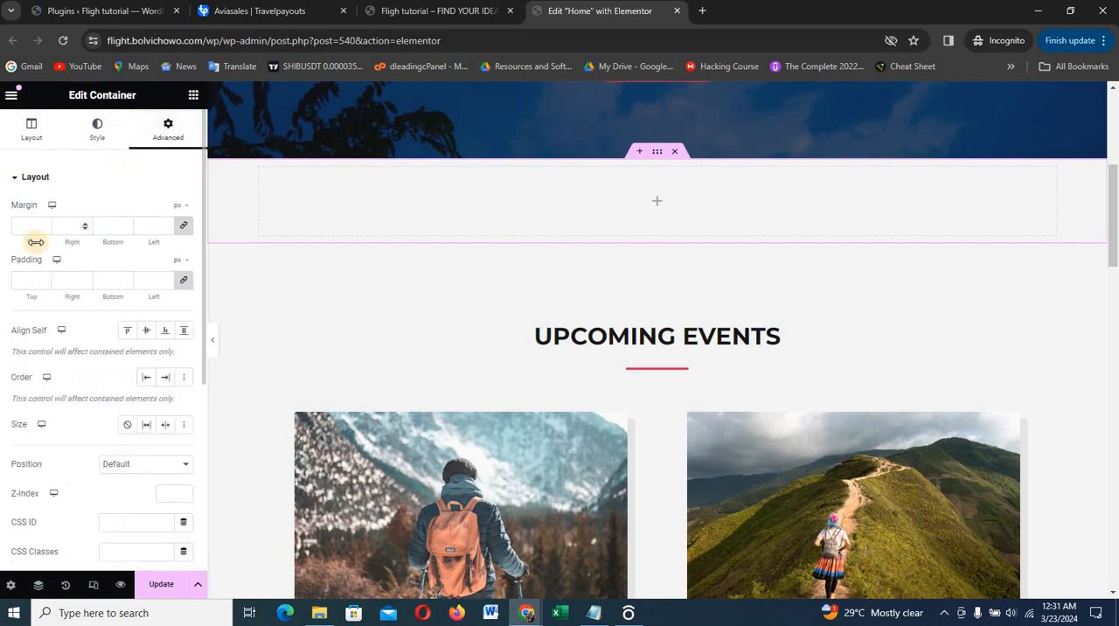
{"action": "left_click", "coordinate": [184, 229]}
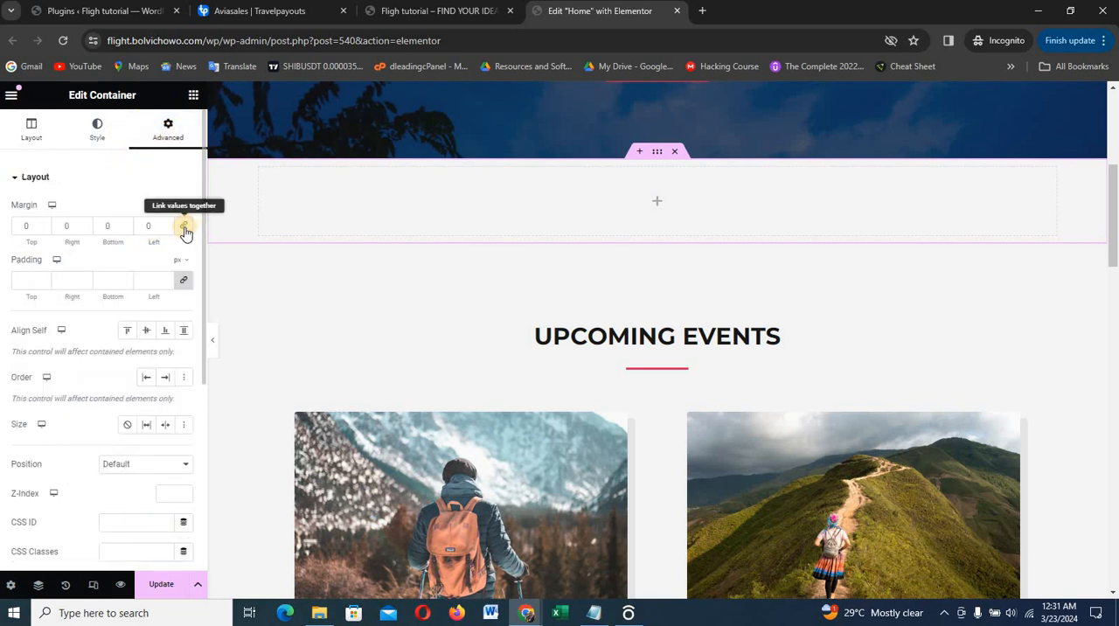
{"action": "left_click", "coordinate": [39, 225]}
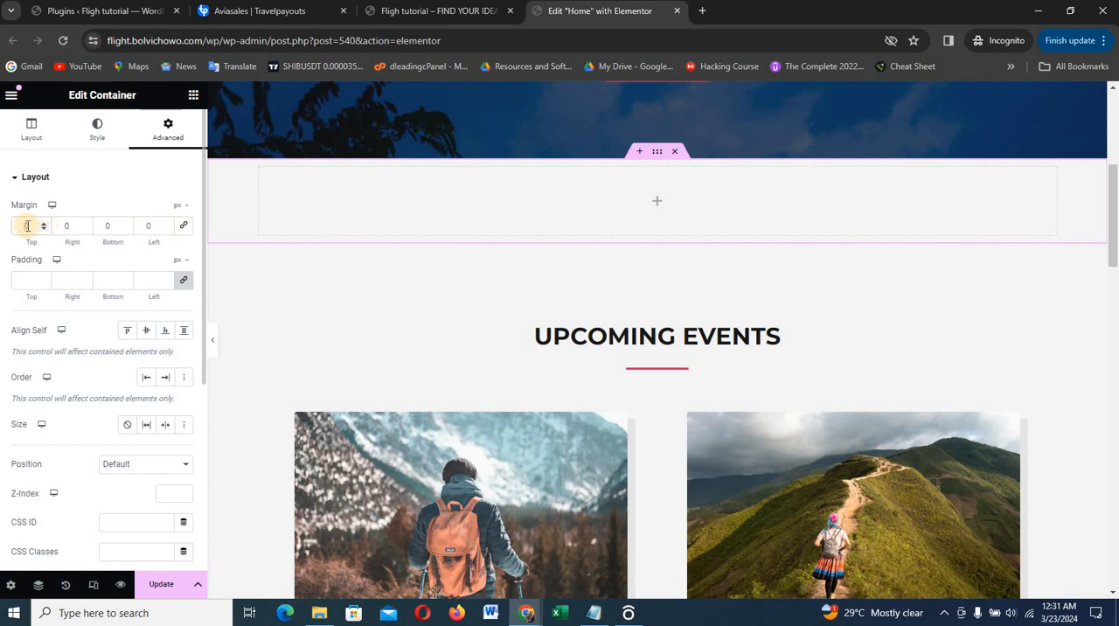
{"action": "type", "text": "40"}
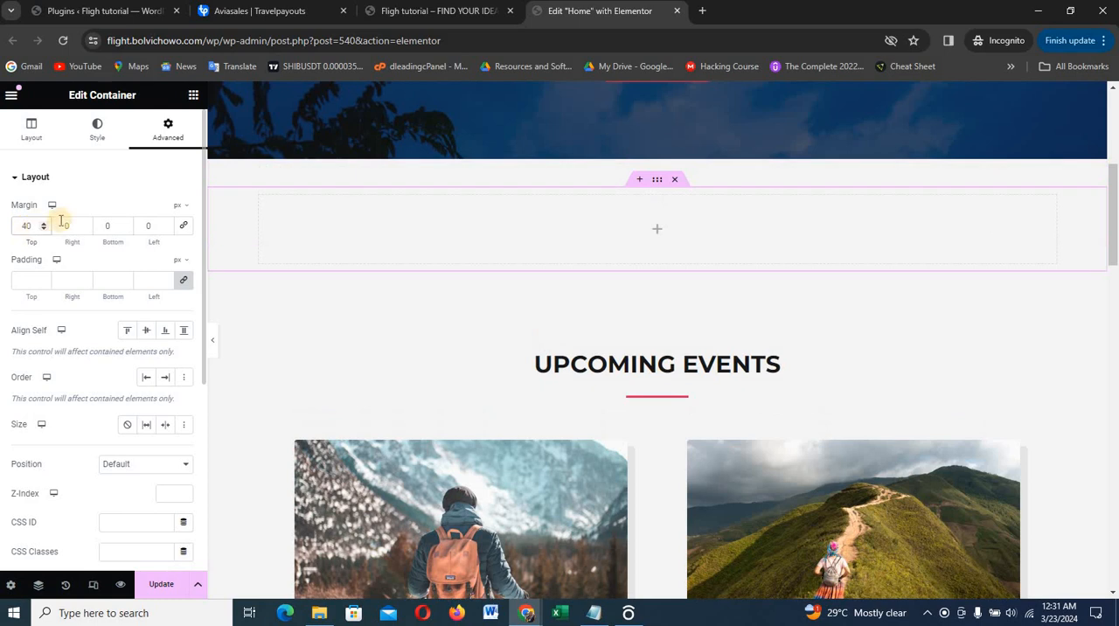
{"action": "left_click", "coordinate": [107, 226]}
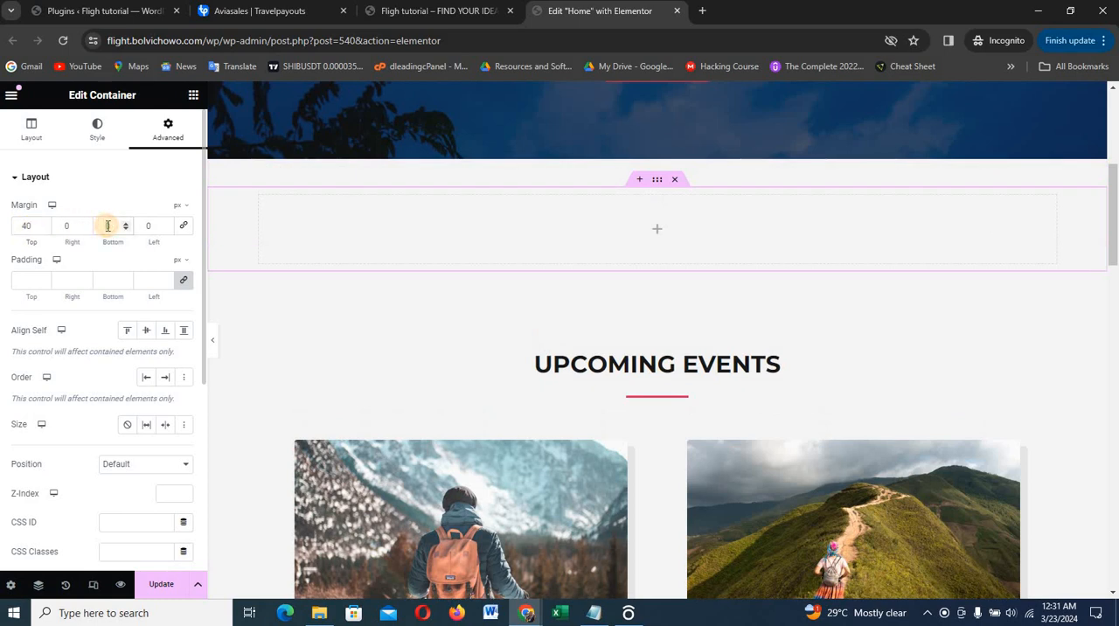
{"action": "type", "text": "30"}
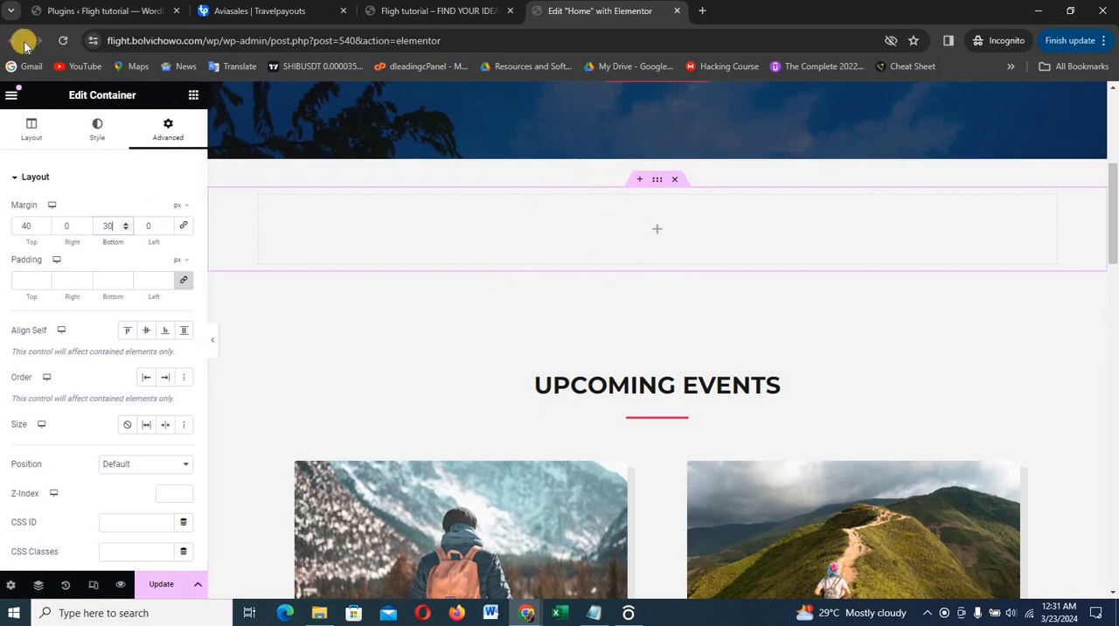
Find the HTML widget and place it inside the empty container below the hero
{"action": "left_click", "coordinate": [192, 95]}
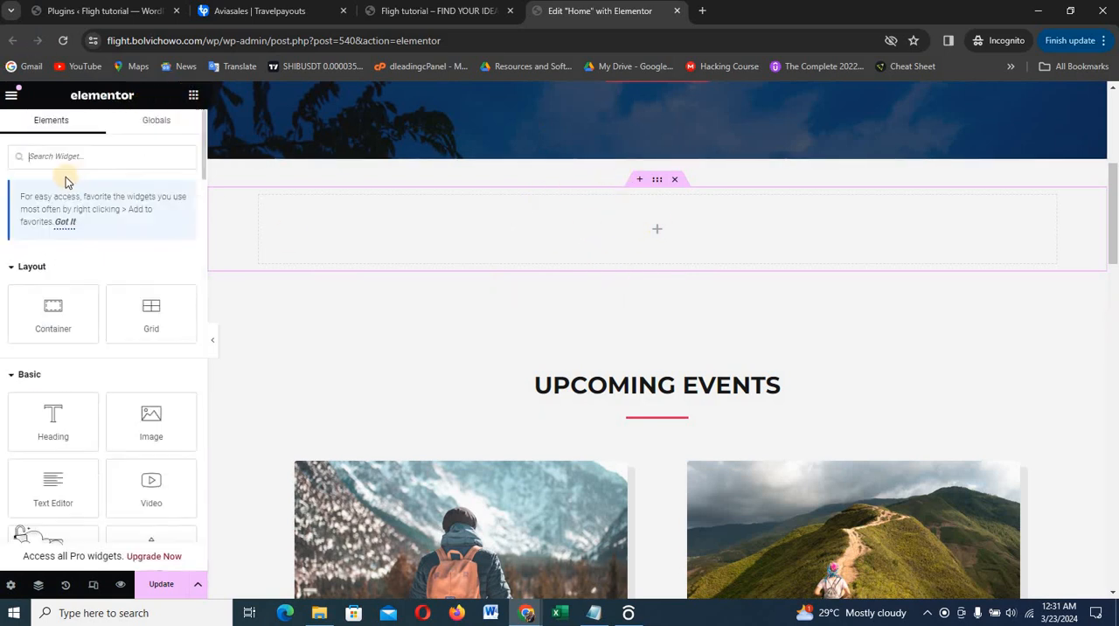
{"action": "type", "text": "html"}
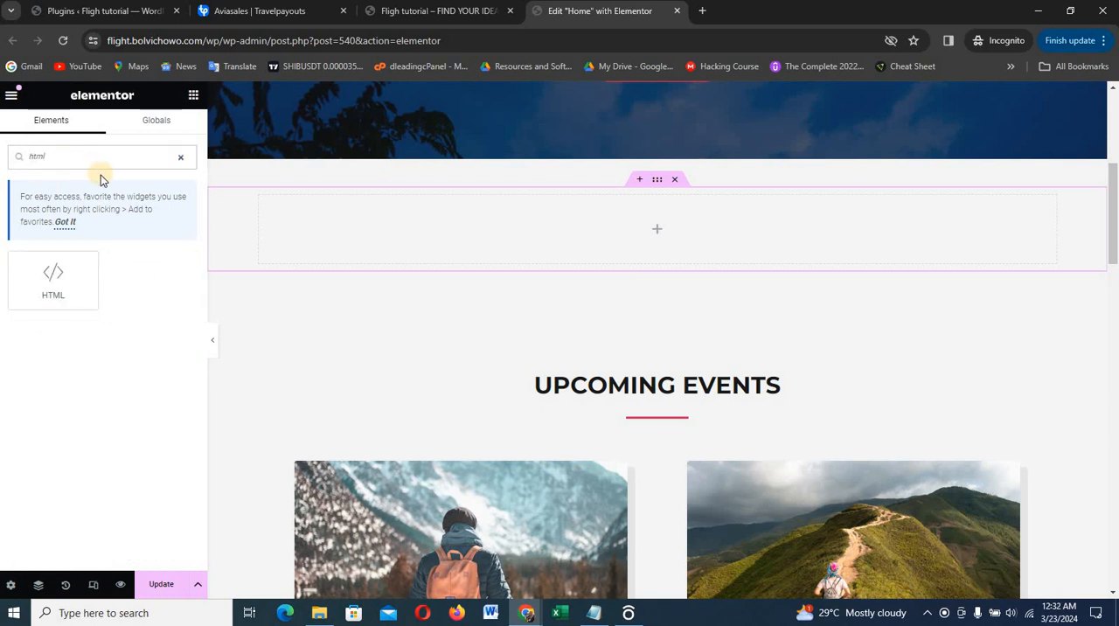
{"action": "left_click_drag", "start_coordinate": [55, 297], "coordinate": [612, 242]}
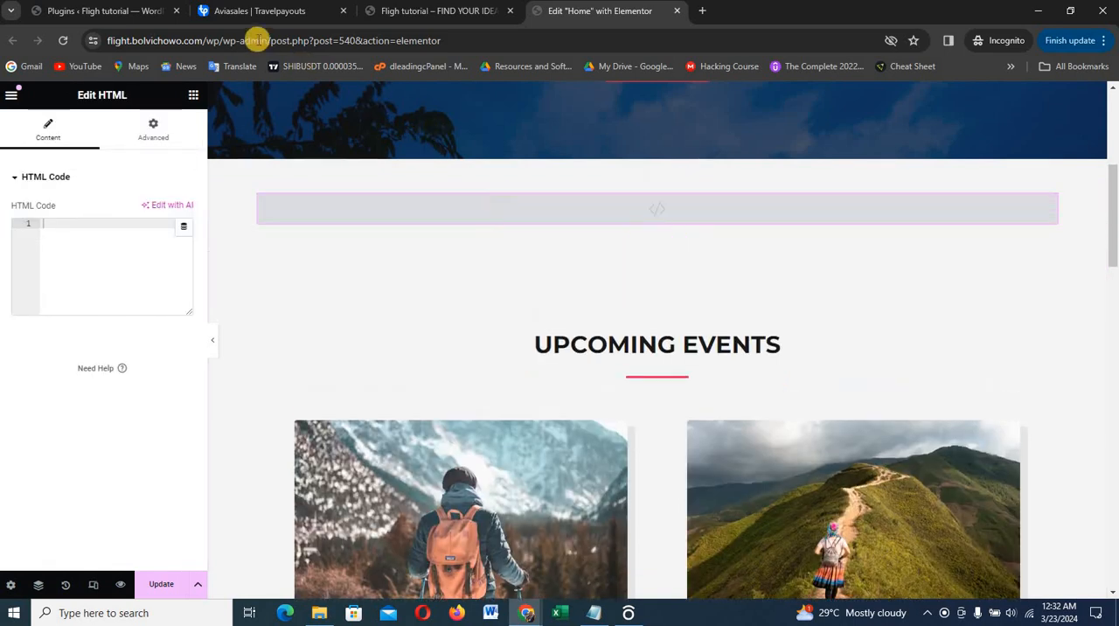
Switch to Travelpayouts and open the setup of the Aviasales search form from the Aviasales program's widgets
{"action": "left_click", "coordinate": [247, 12]}
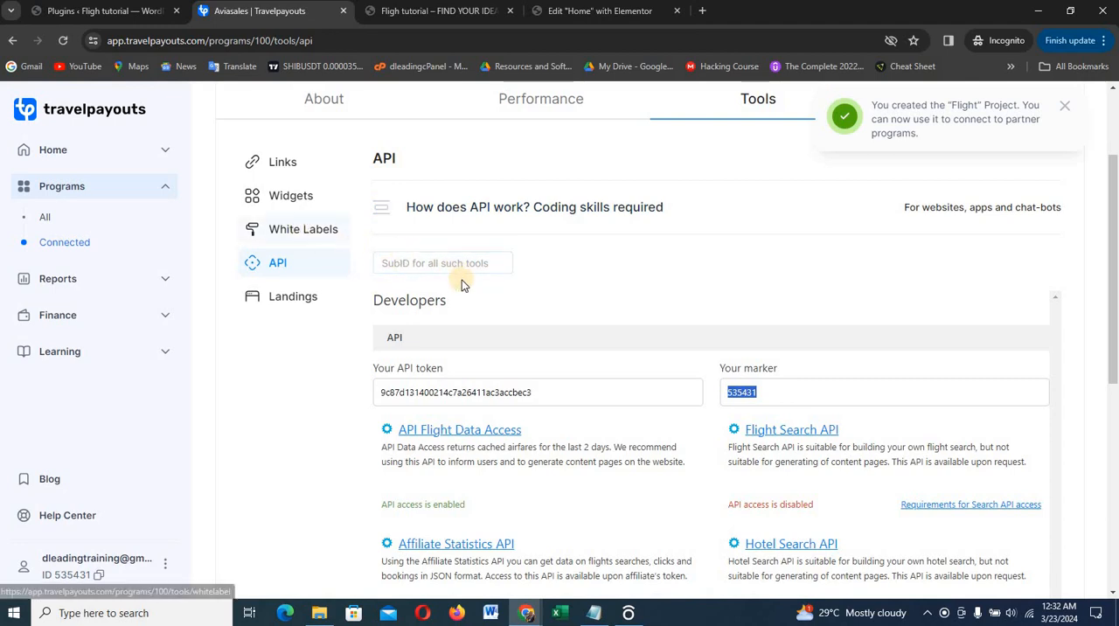
{"action": "left_click", "coordinate": [291, 198]}
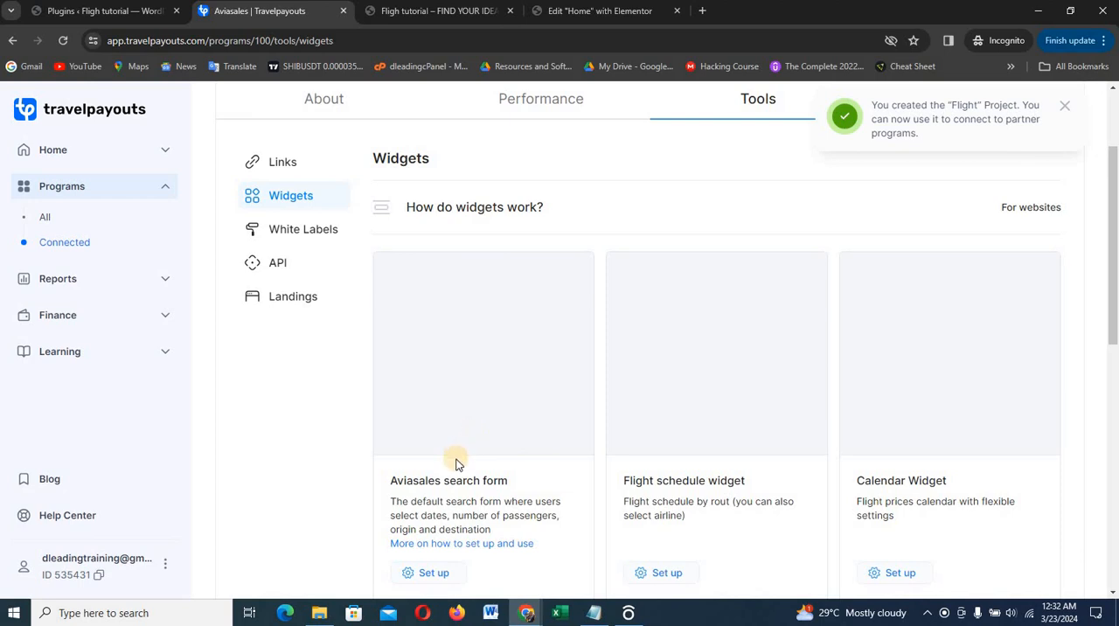
{"action": "scroll", "coordinate": [469, 376], "scroll_direction": "down", "scroll_amount": 1}
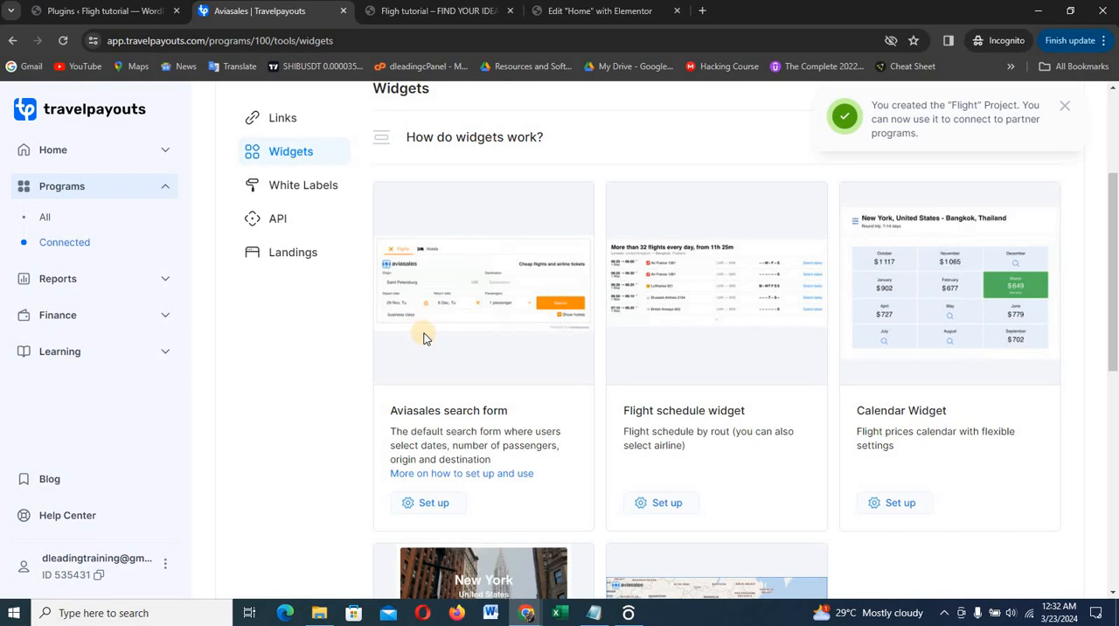
{"action": "left_click", "coordinate": [427, 503]}
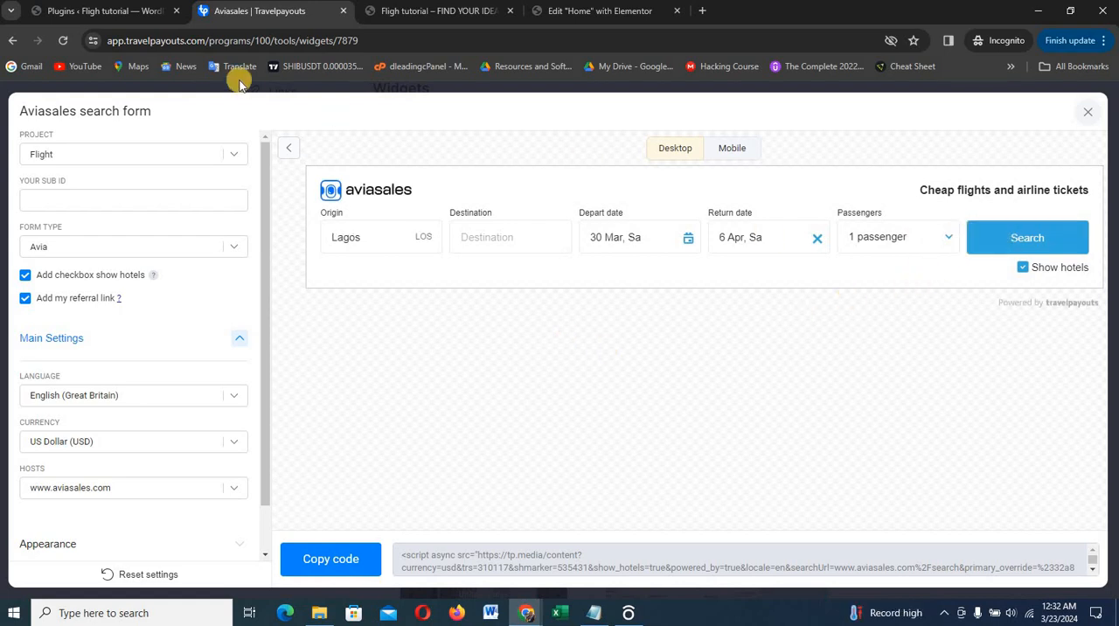
{"action": "left_click", "coordinate": [482, 11]}
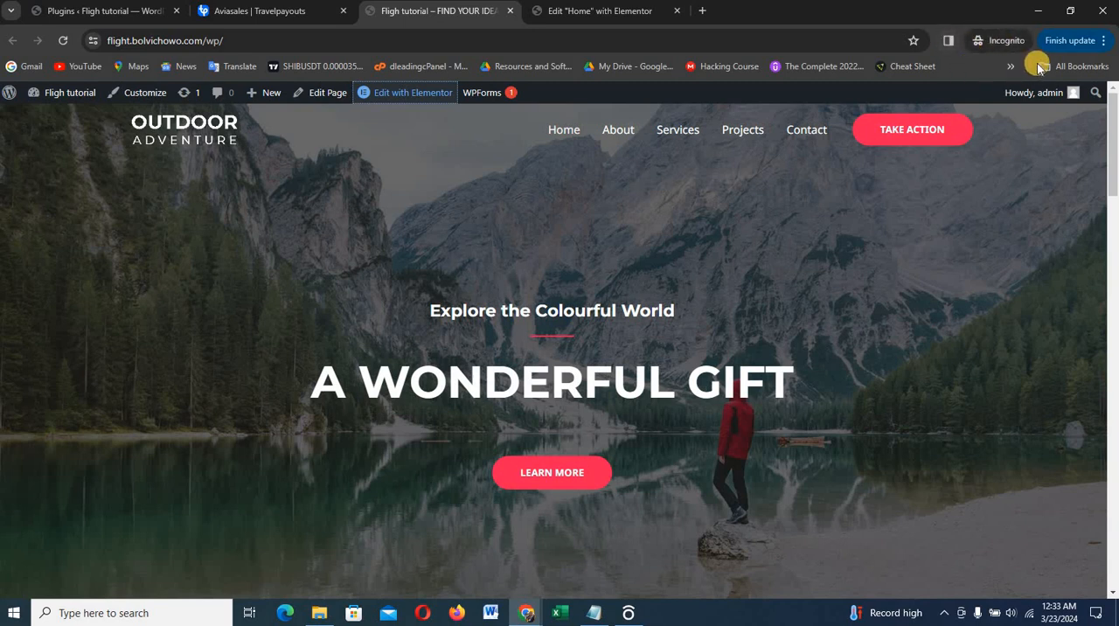
{"action": "left_click", "coordinate": [948, 41]}
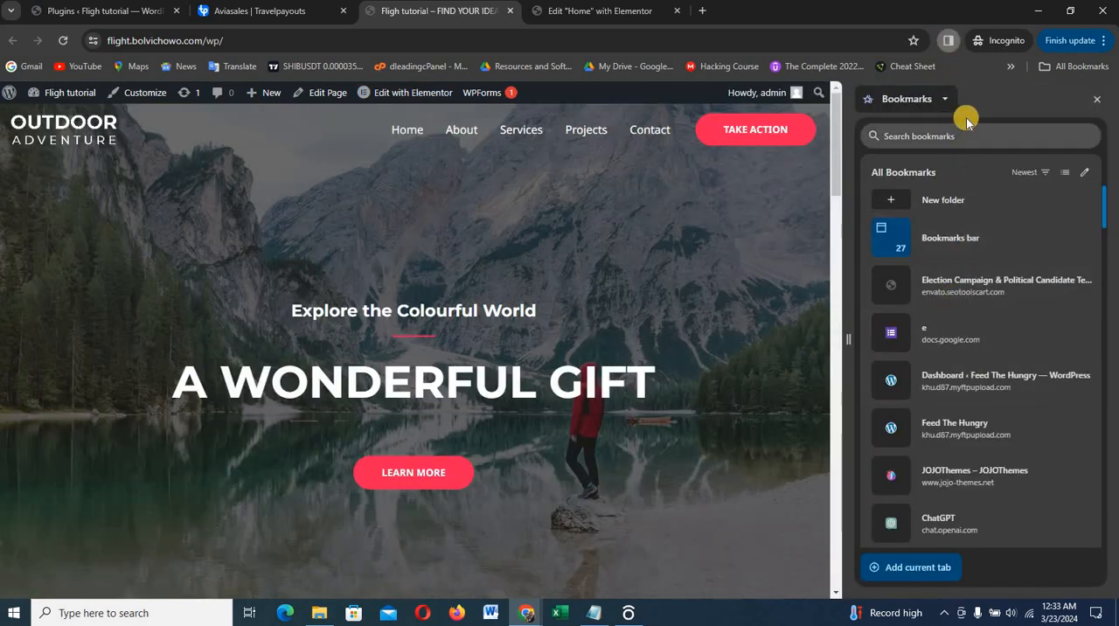
{"action": "left_click", "coordinate": [1095, 103]}
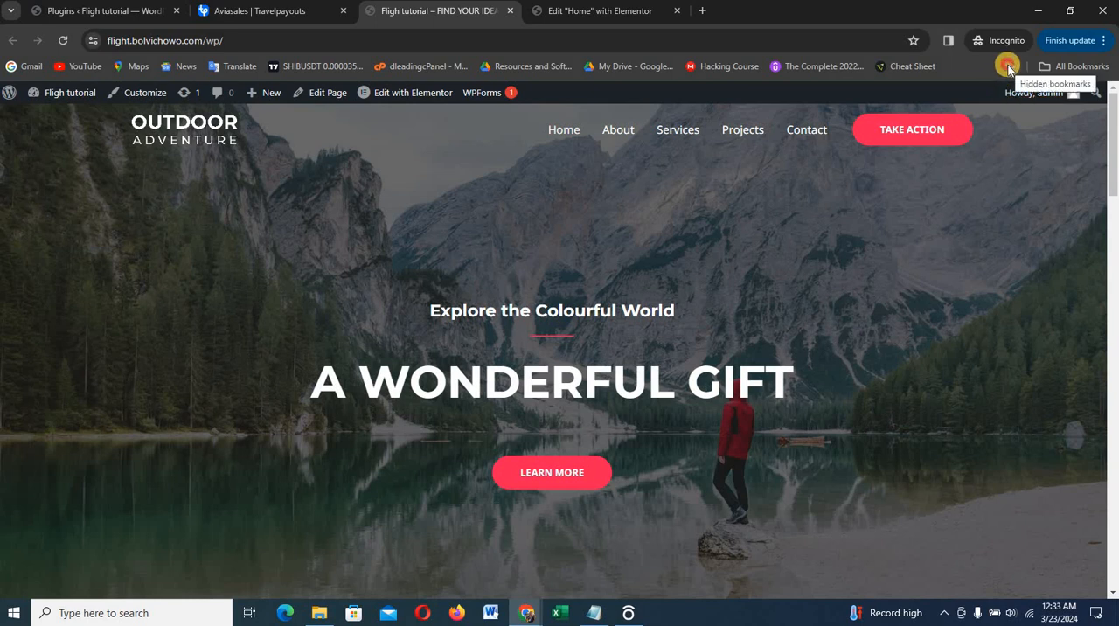
{"action": "left_click", "coordinate": [1007, 68]}
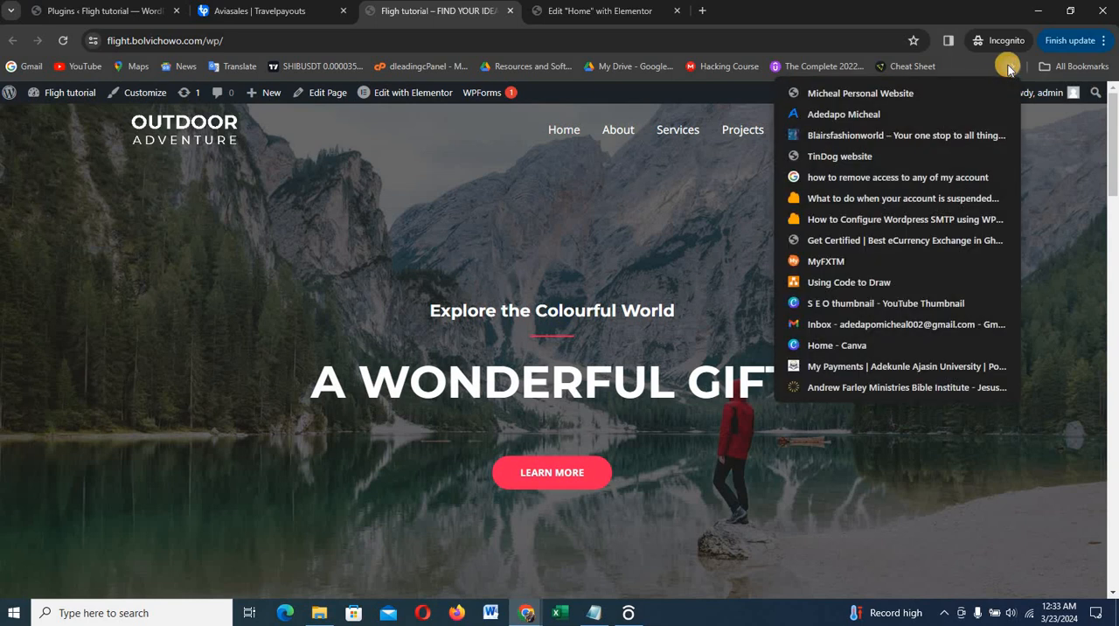
{"action": "left_click", "coordinate": [687, 230]}
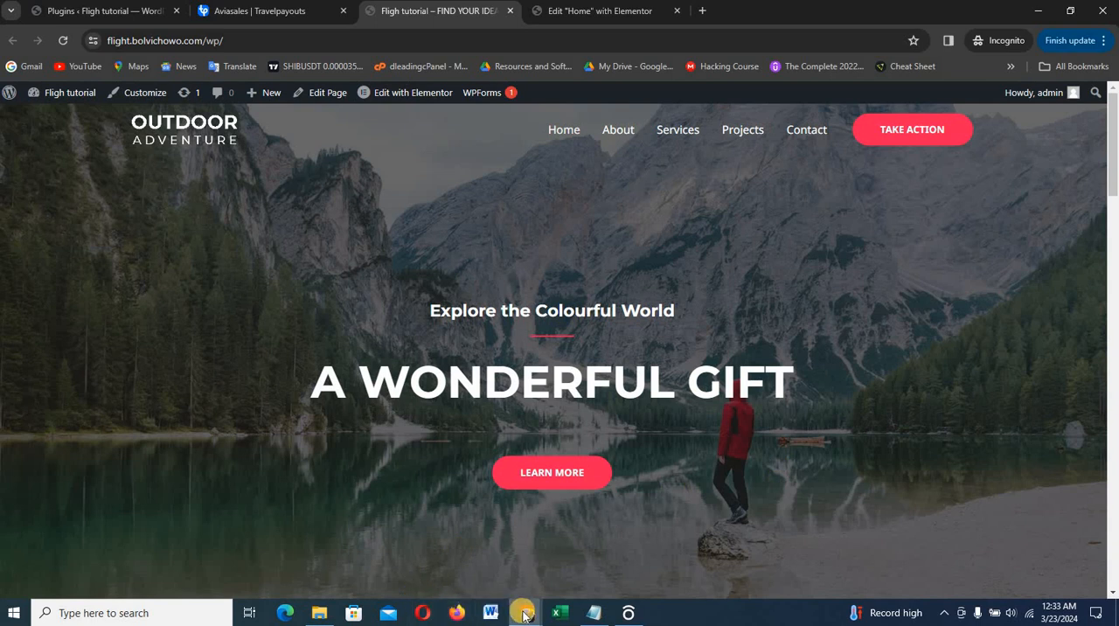
Switch to the Dleading Flight site's browser window and sample the Book a Flight button's red with ColorPick Eyedropper
{"action": "mouse_move", "coordinate": [523, 616]}
{"action": "left_click", "coordinate": [507, 473]}
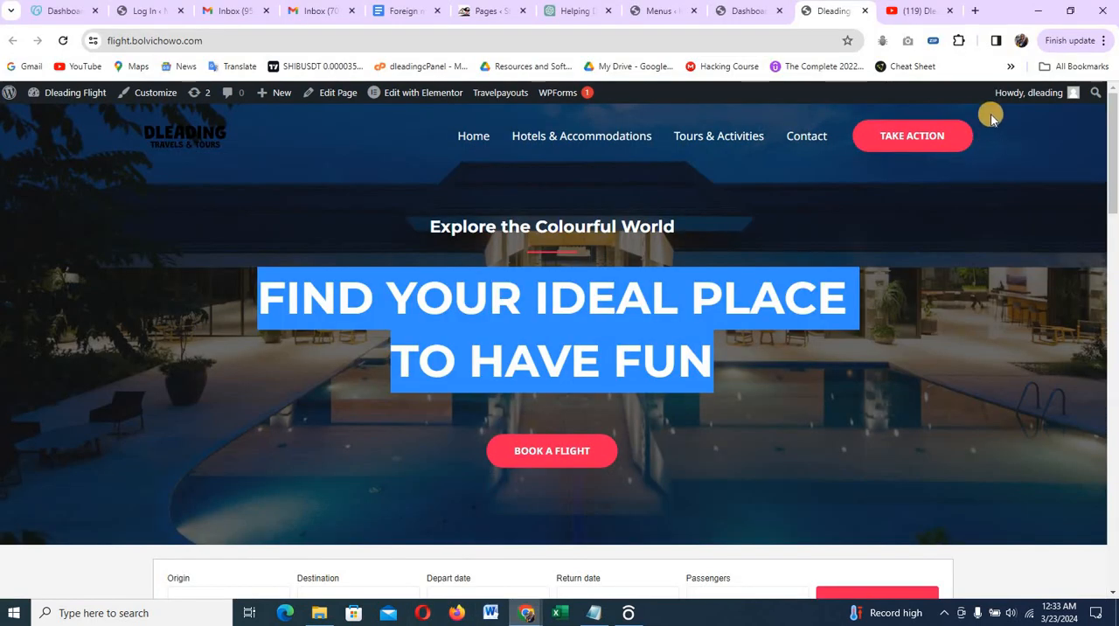
{"action": "left_click", "coordinate": [960, 41]}
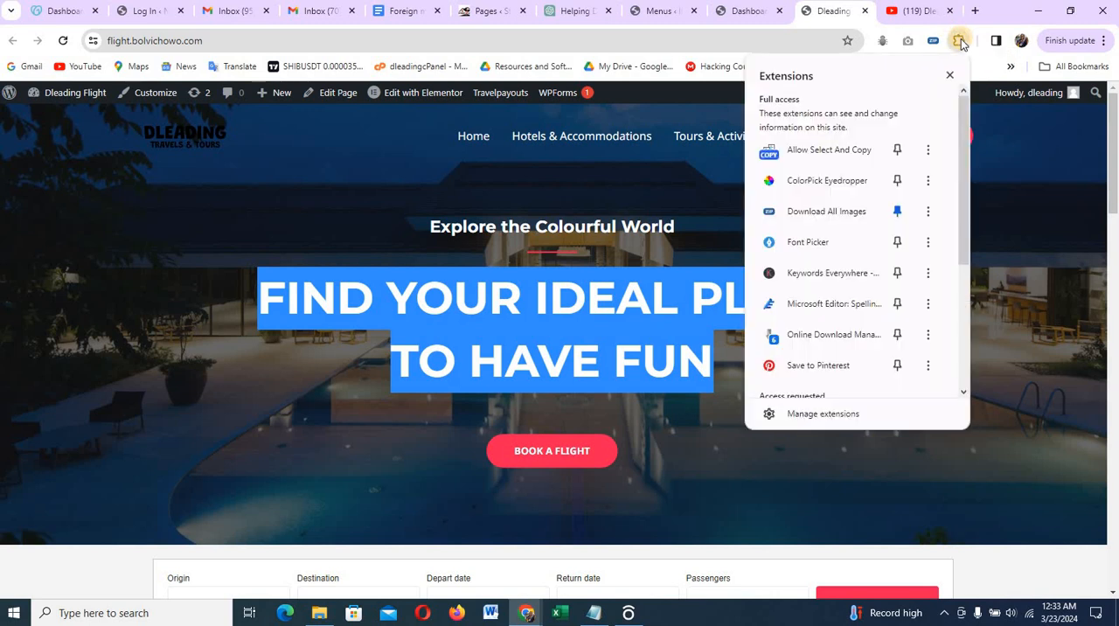
{"action": "left_click", "coordinate": [823, 187]}
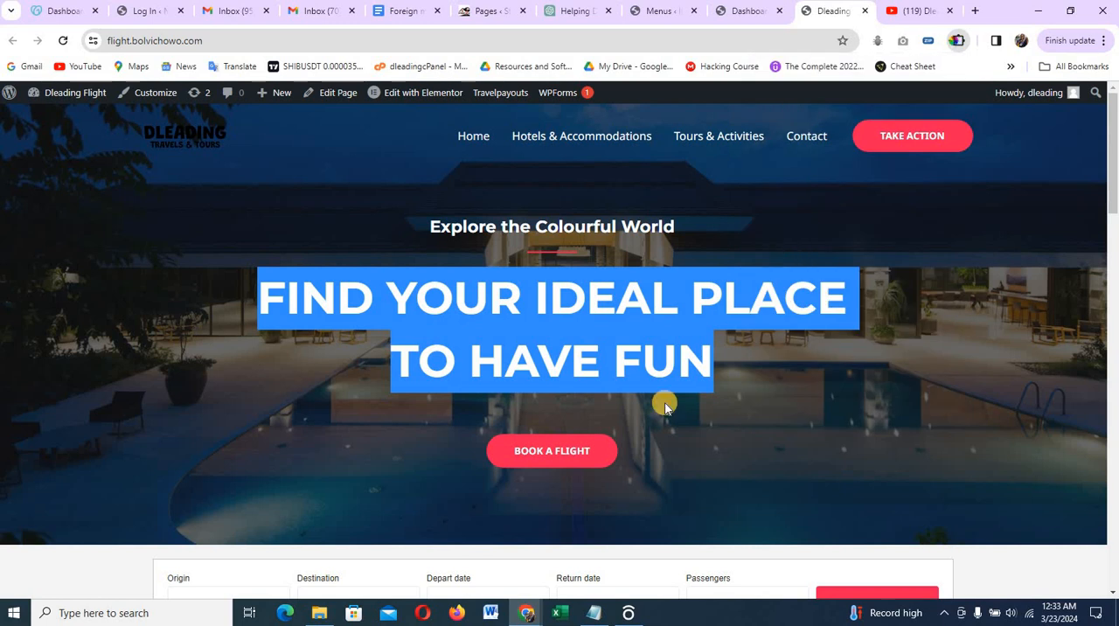
{"action": "left_click", "coordinate": [605, 454]}
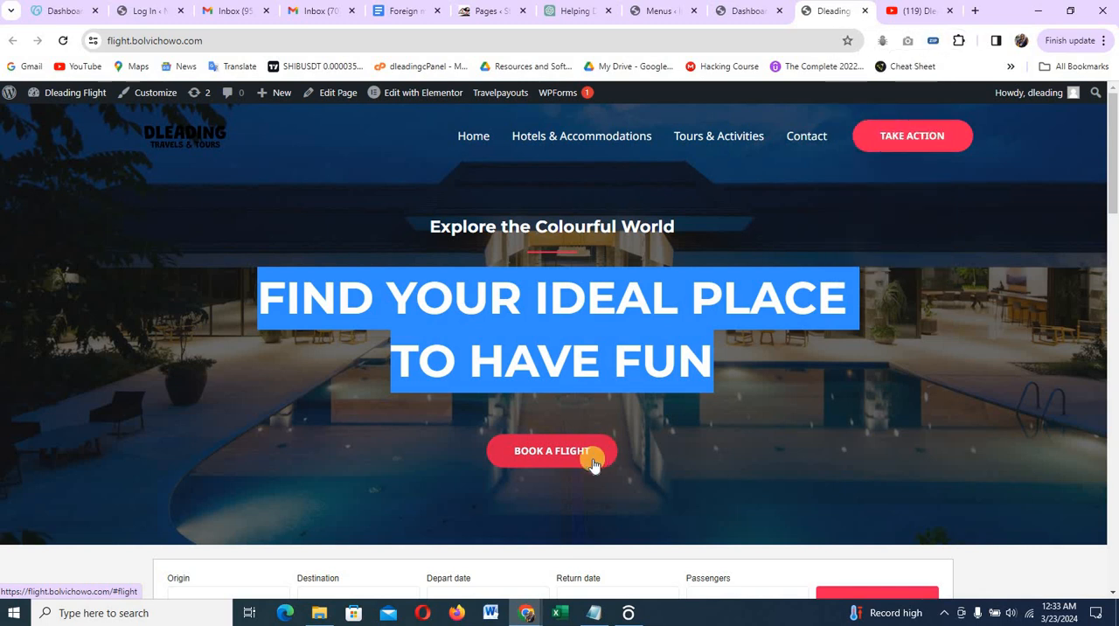
{"action": "left_click", "coordinate": [656, 434]}
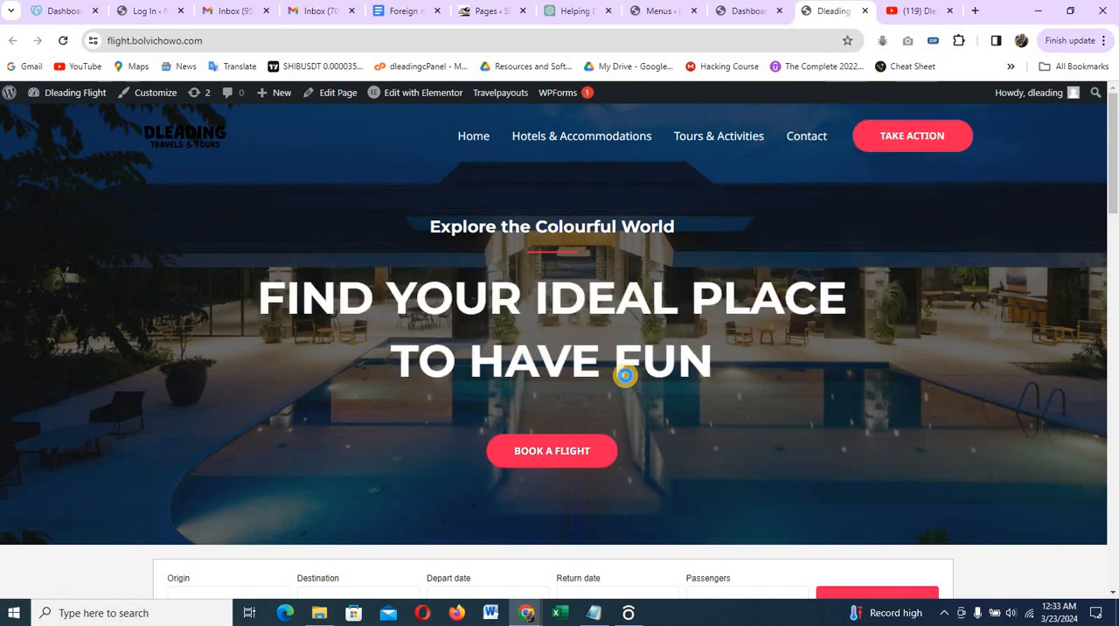
{"action": "triple_click", "coordinate": [674, 342]}
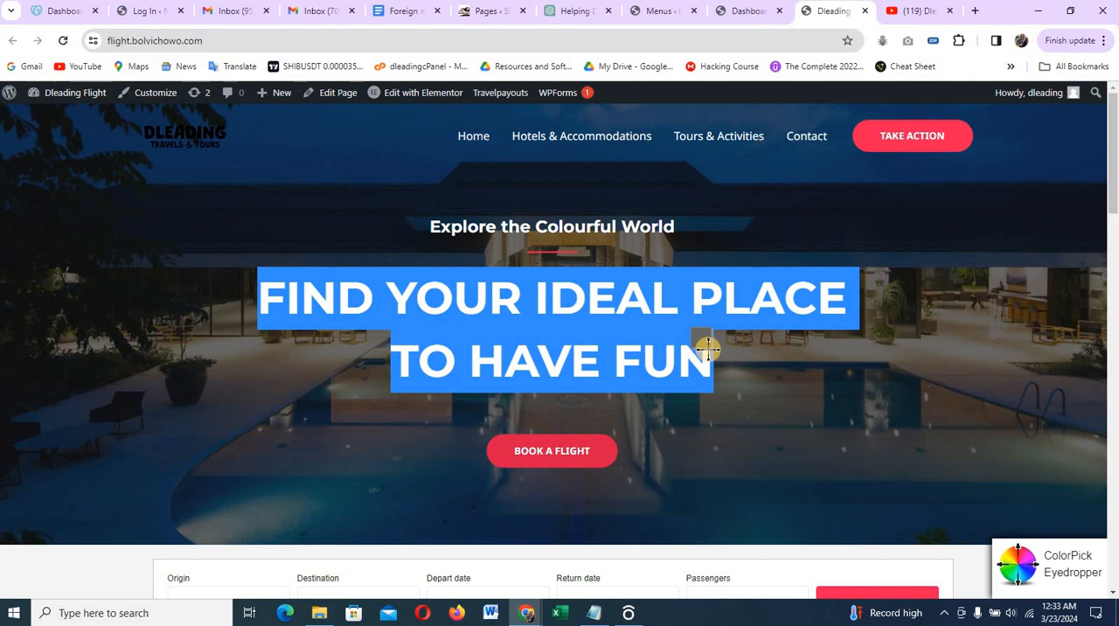
{"action": "left_click", "coordinate": [605, 451]}
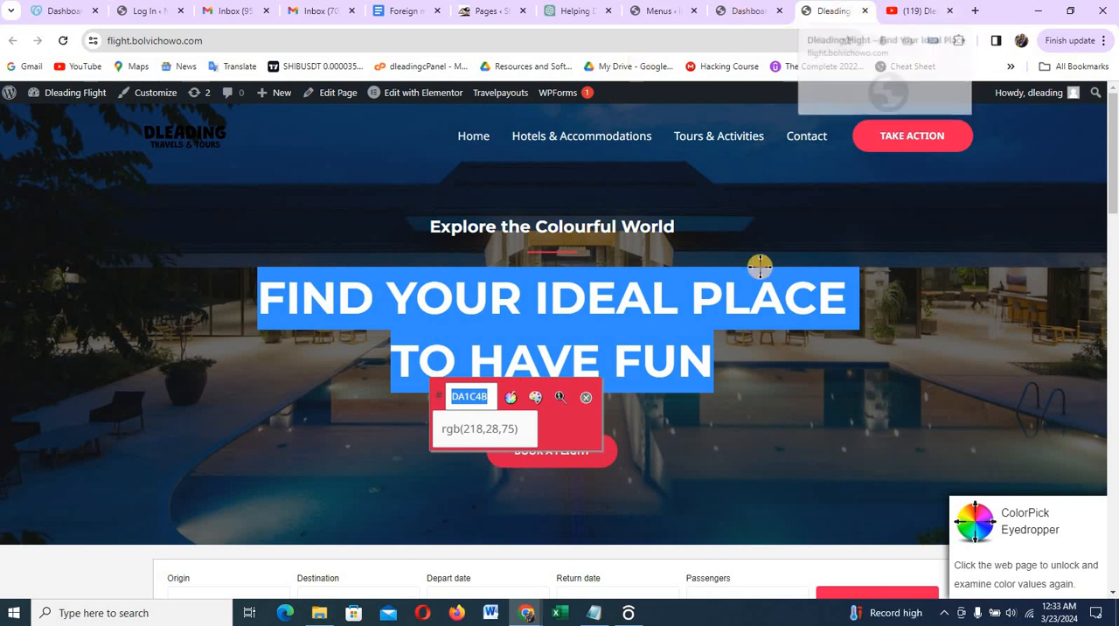
Return to the Travelpayouts search form setup and set its currency to Nigerian Naira (NGN)
{"action": "mouse_move", "coordinate": [525, 610]}
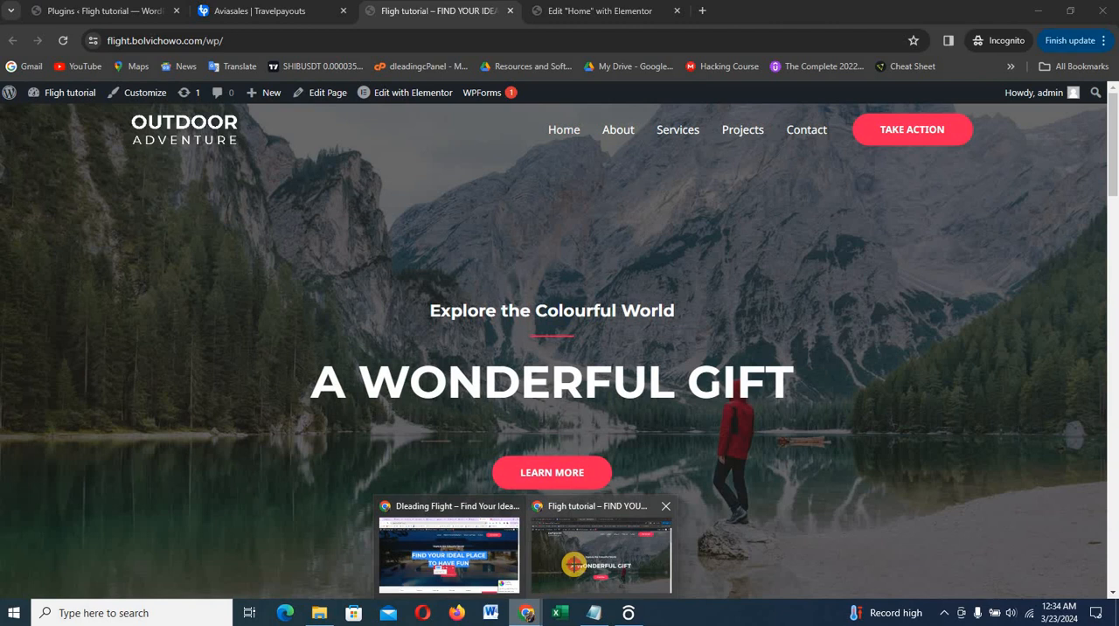
{"action": "left_click", "coordinate": [573, 564]}
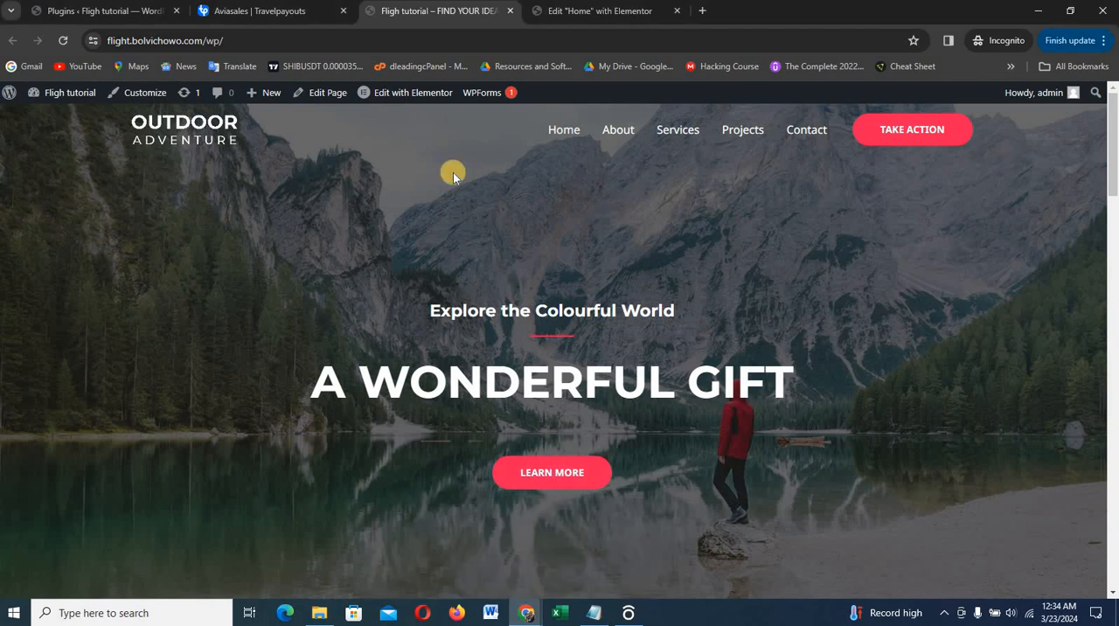
{"action": "left_click", "coordinate": [280, 11]}
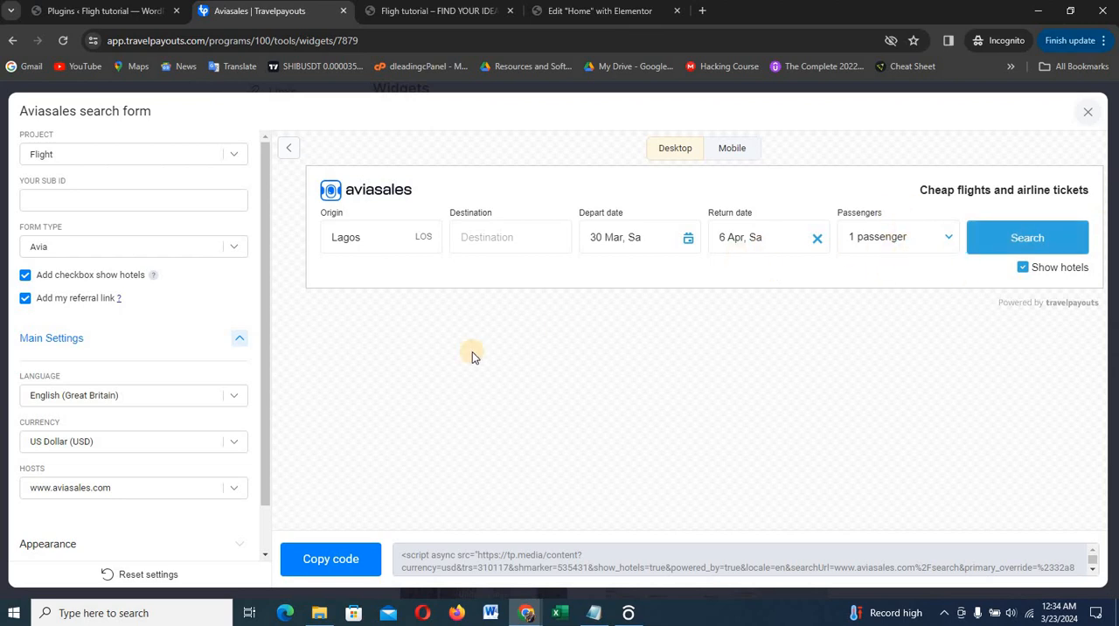
{"action": "scroll", "coordinate": [87, 244], "scroll_direction": "down", "scroll_amount": 1}
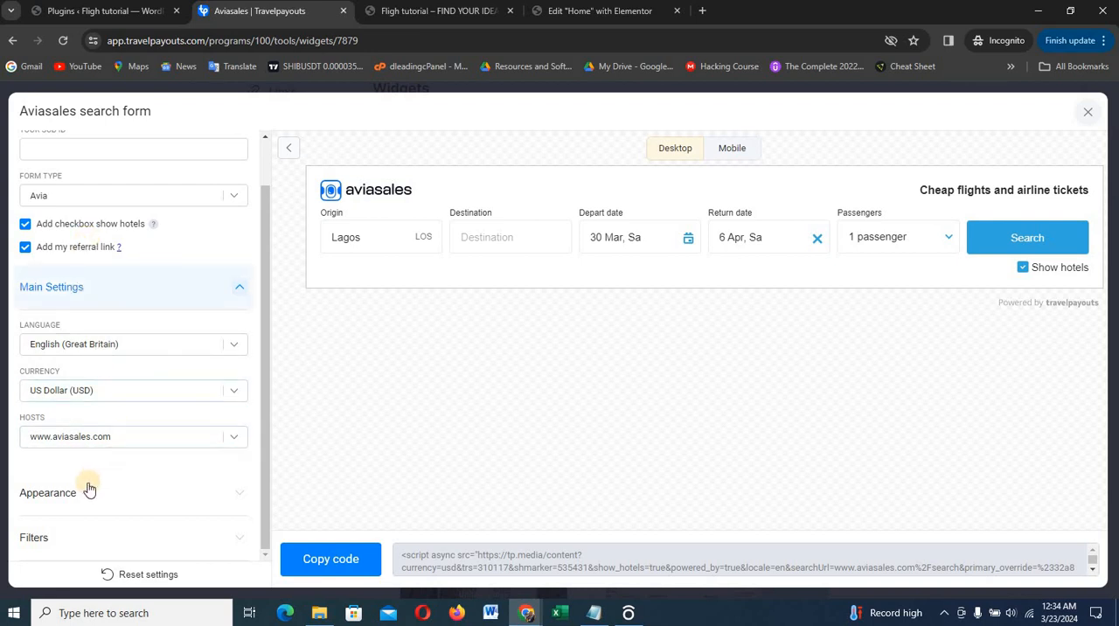
{"action": "left_click", "coordinate": [172, 394]}
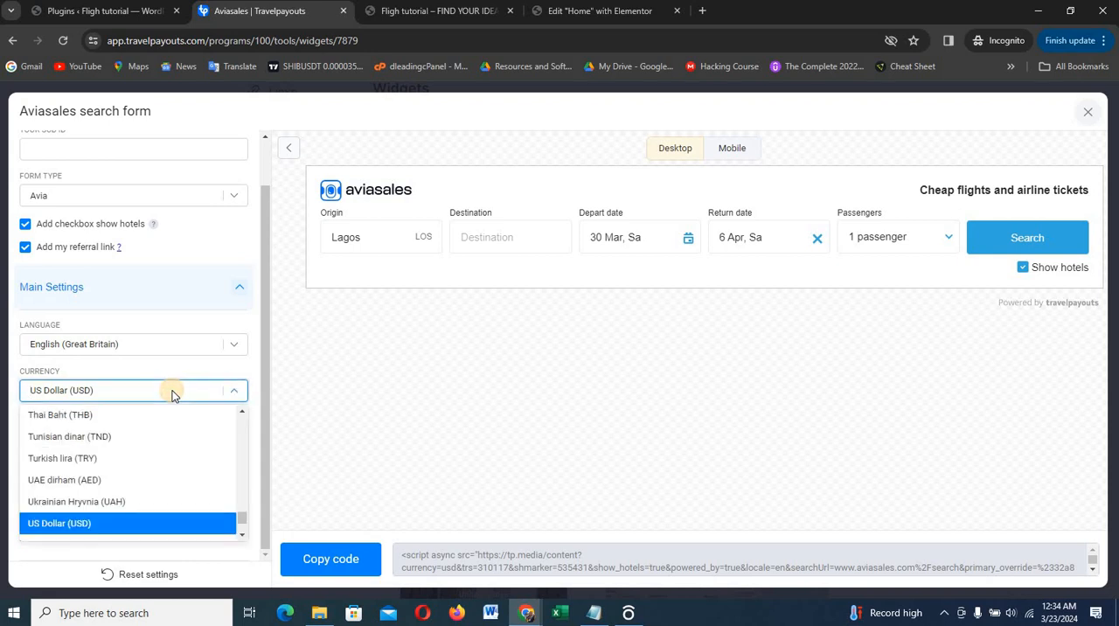
{"action": "type", "text": "ni"}
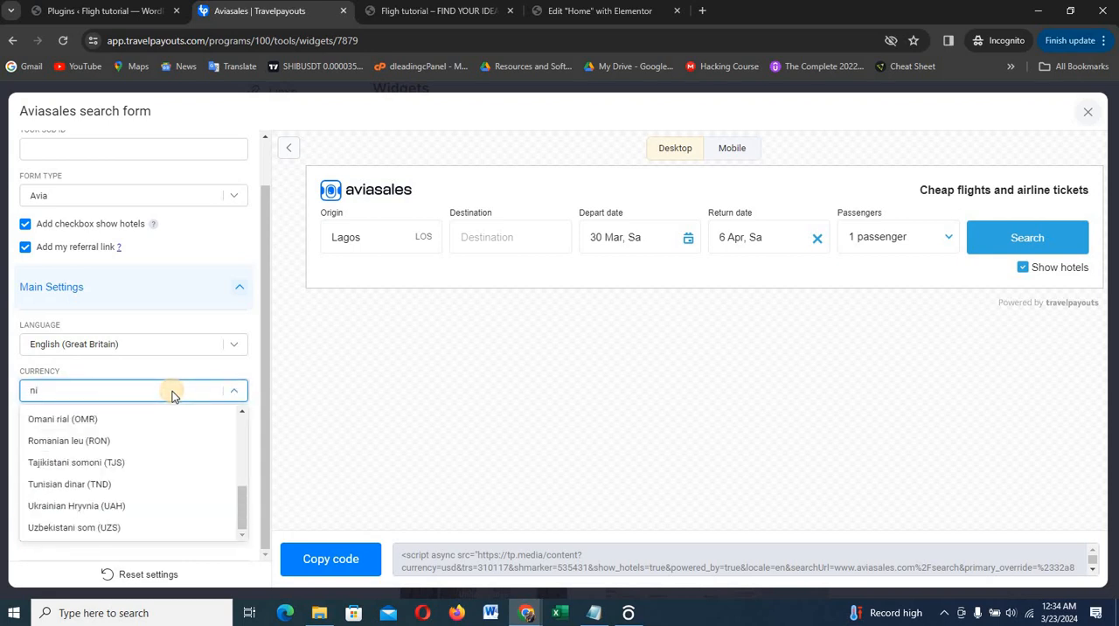
{"action": "type", "text": "g"}
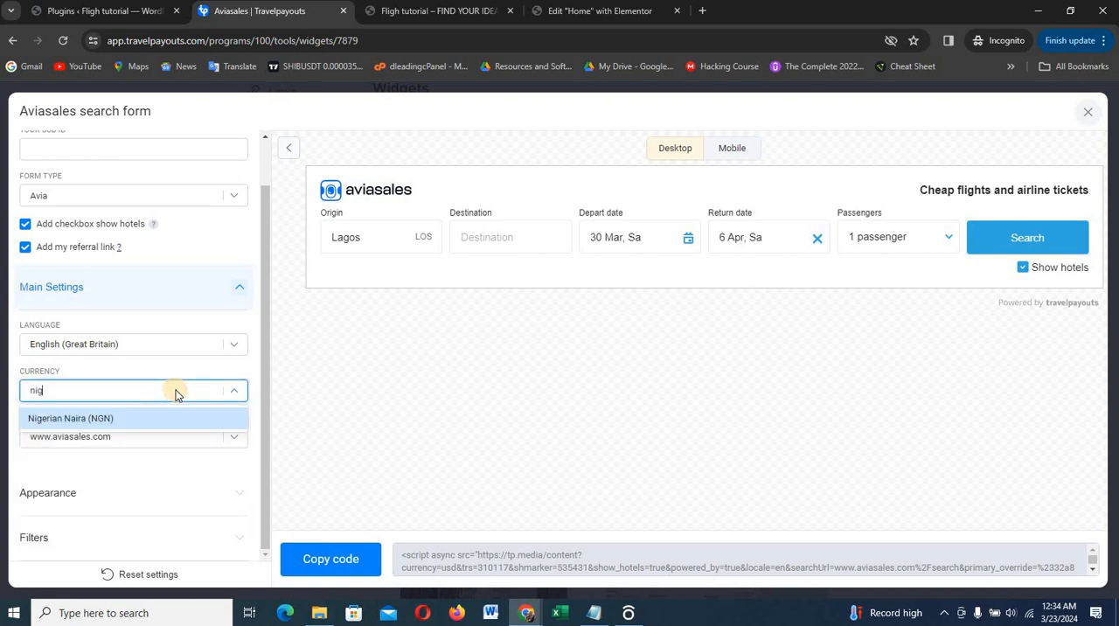
{"action": "left_click", "coordinate": [145, 419]}
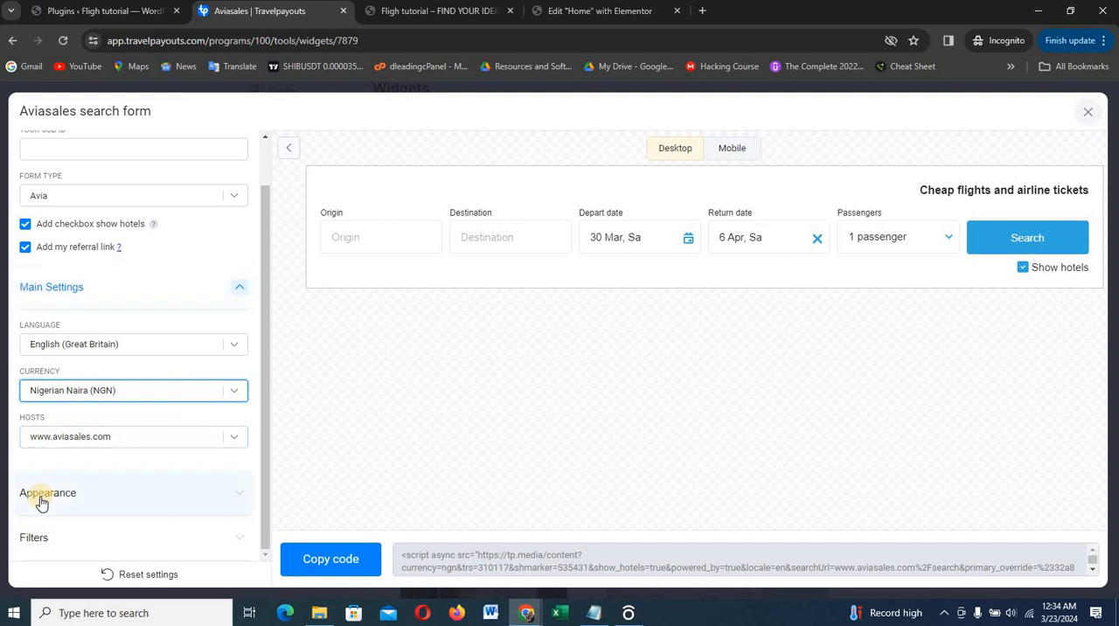
{"action": "left_click", "coordinate": [235, 440]}
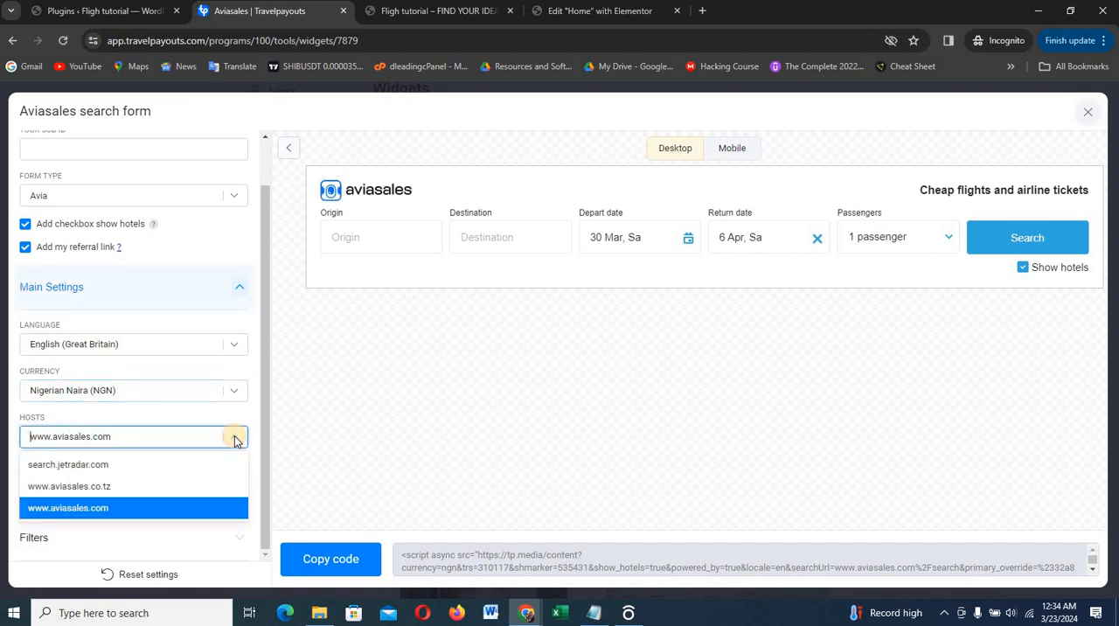
{"action": "left_click", "coordinate": [234, 439]}
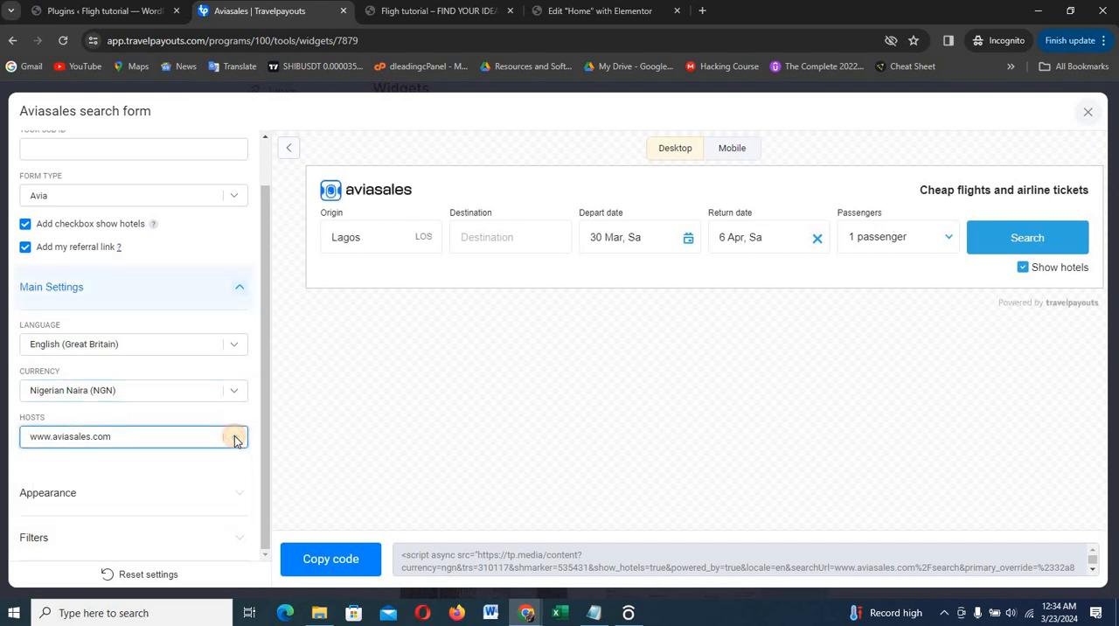
{"action": "left_click", "coordinate": [60, 508]}
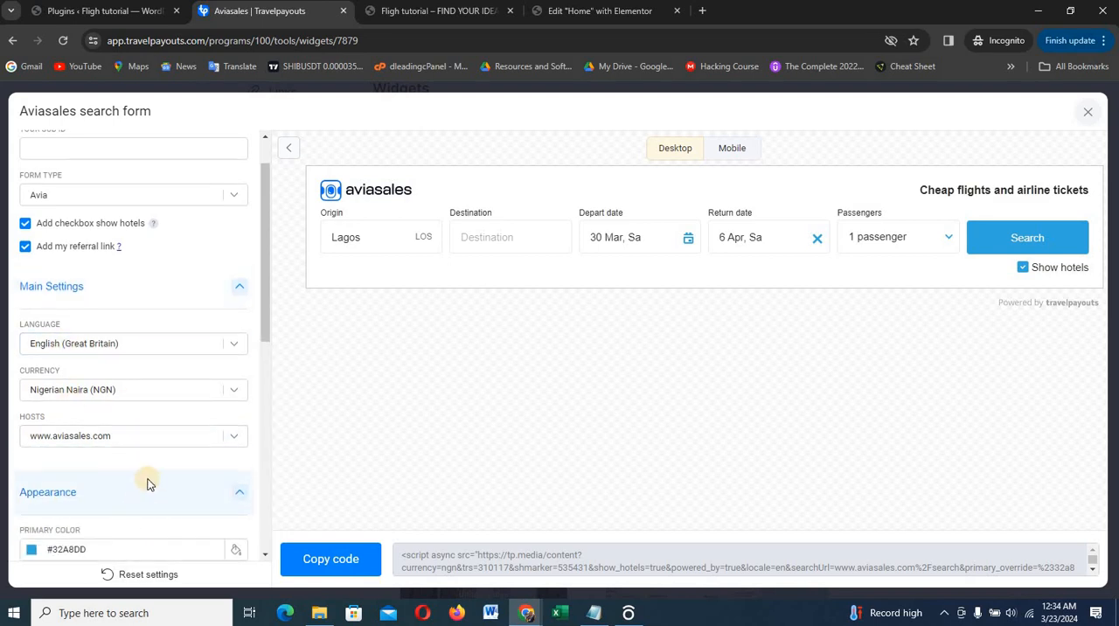
{"action": "scroll", "coordinate": [75, 356], "scroll_direction": "down", "scroll_amount": 3}
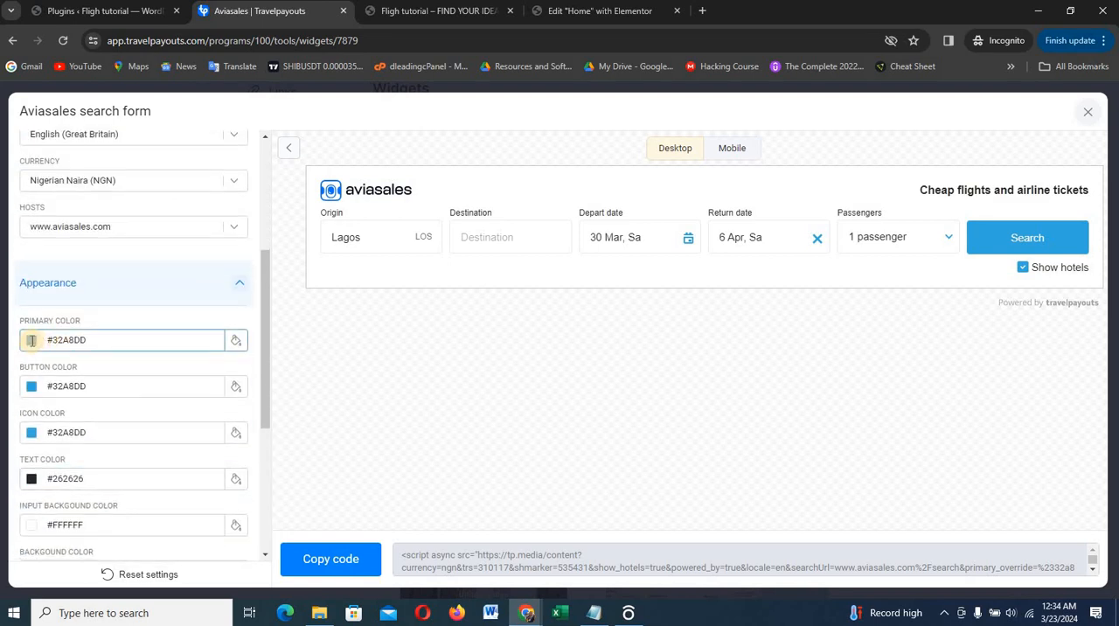
{"action": "left_click", "coordinate": [93, 343]}
{"action": "left_click", "coordinate": [93, 343]}
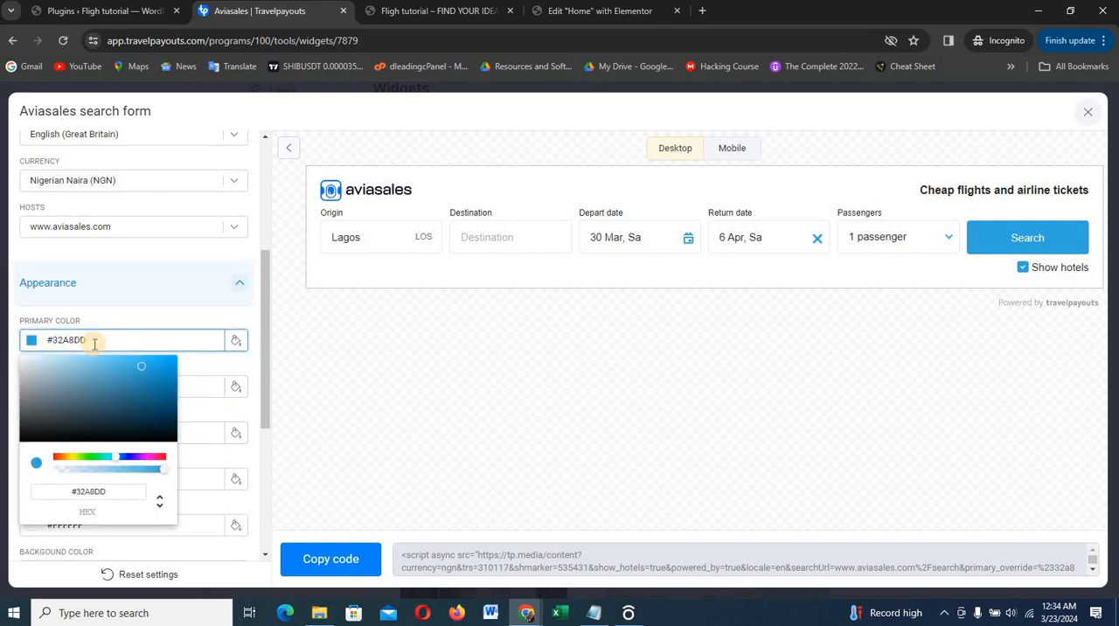
{"action": "key", "text": "ctrl+a"}
{"action": "type", "text": "#DA1C4B"}
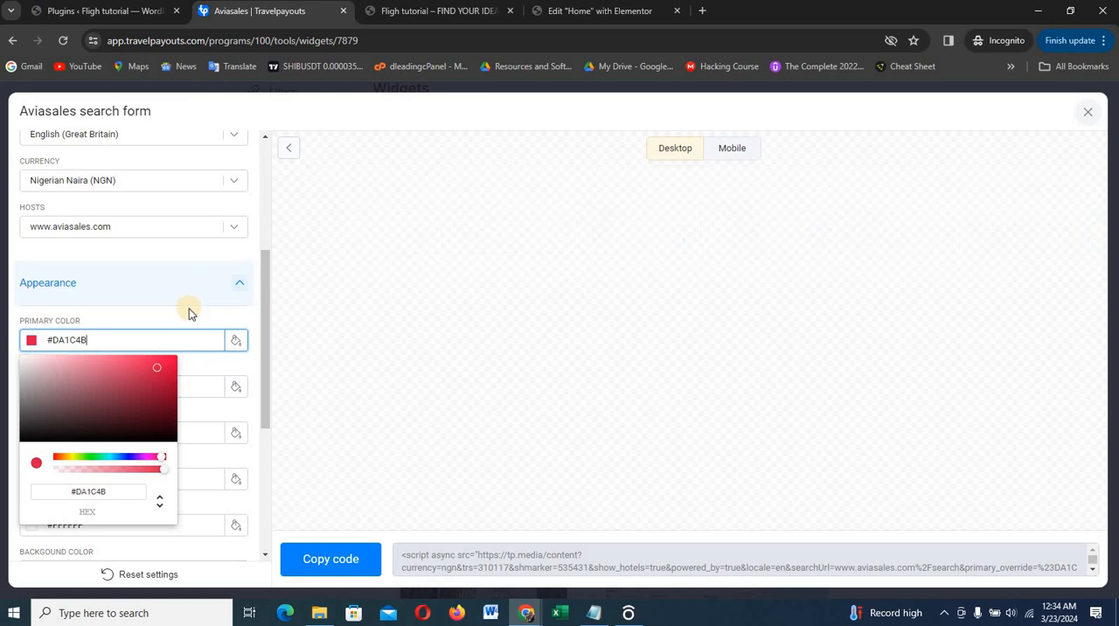
{"action": "left_click", "coordinate": [187, 320]}
Set the search form's button color and icon color to #DA1C4B
{"action": "left_click", "coordinate": [156, 385]}
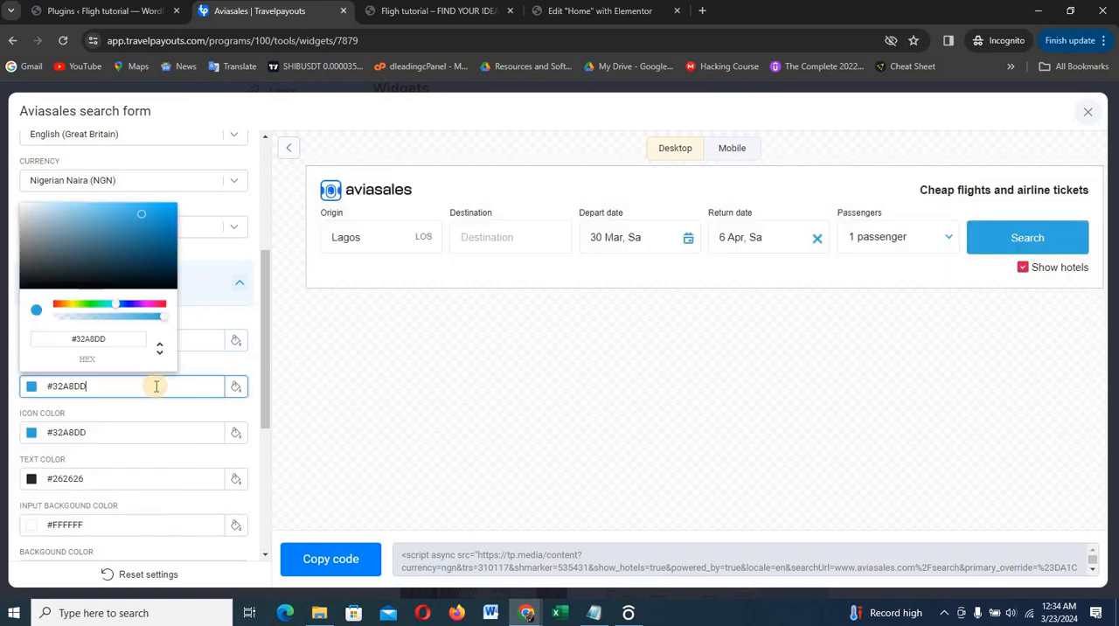
{"action": "key", "text": "ctrl+a"}
{"action": "type", "text": "#DA1C4B"}
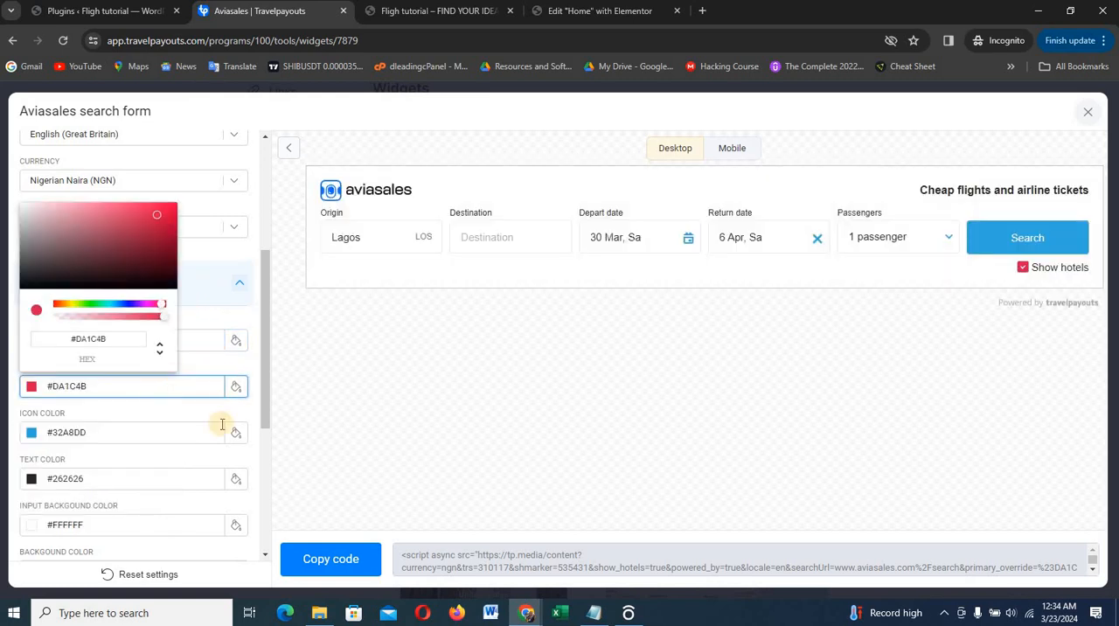
{"action": "left_click", "coordinate": [186, 430]}
{"action": "key", "text": "ctrl+a"}
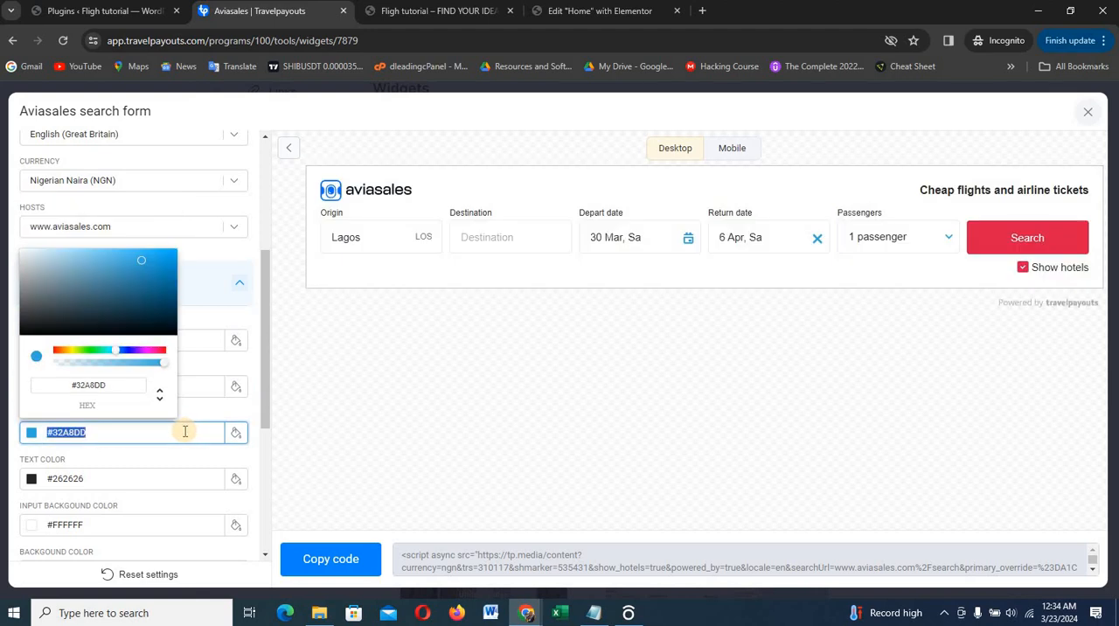
{"action": "type", "text": "#DA1C4B"}
Set the search form's focus color to #DA1C4B and hide the Aviasales logo
{"action": "scroll", "coordinate": [99, 448], "scroll_direction": "down", "scroll_amount": 3}
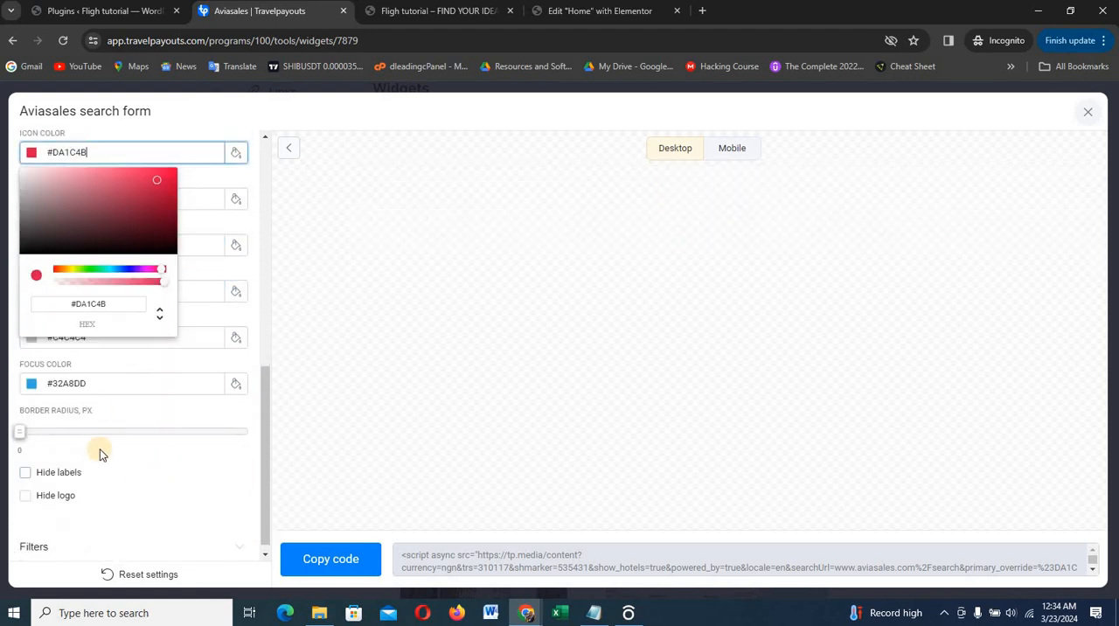
{"action": "left_click", "coordinate": [111, 388]}
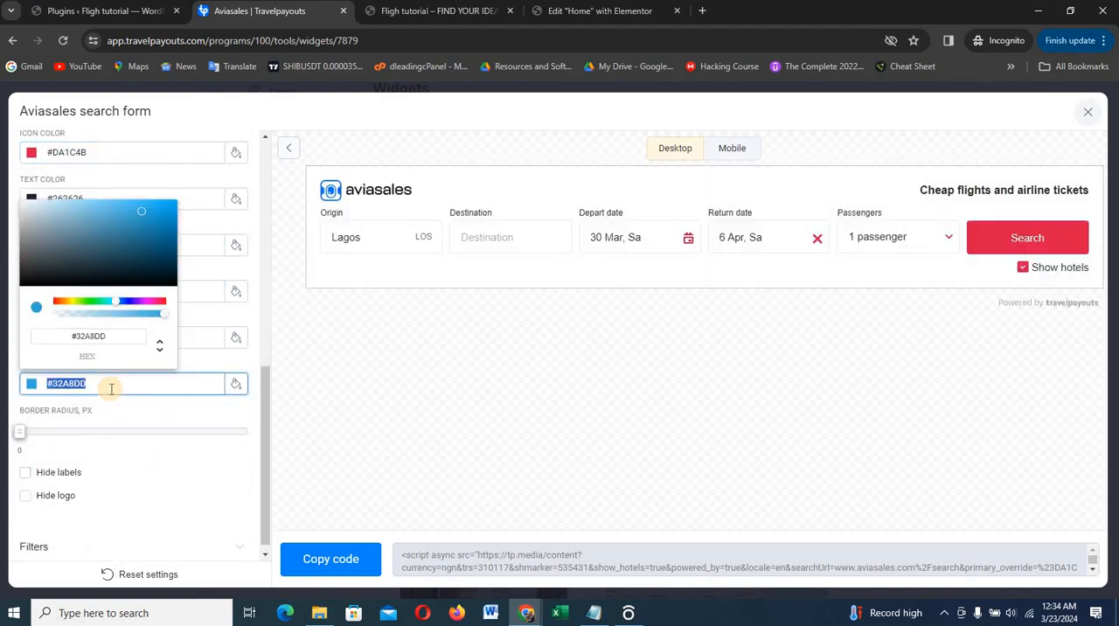
{"action": "type", "text": "#DA1C4B"}
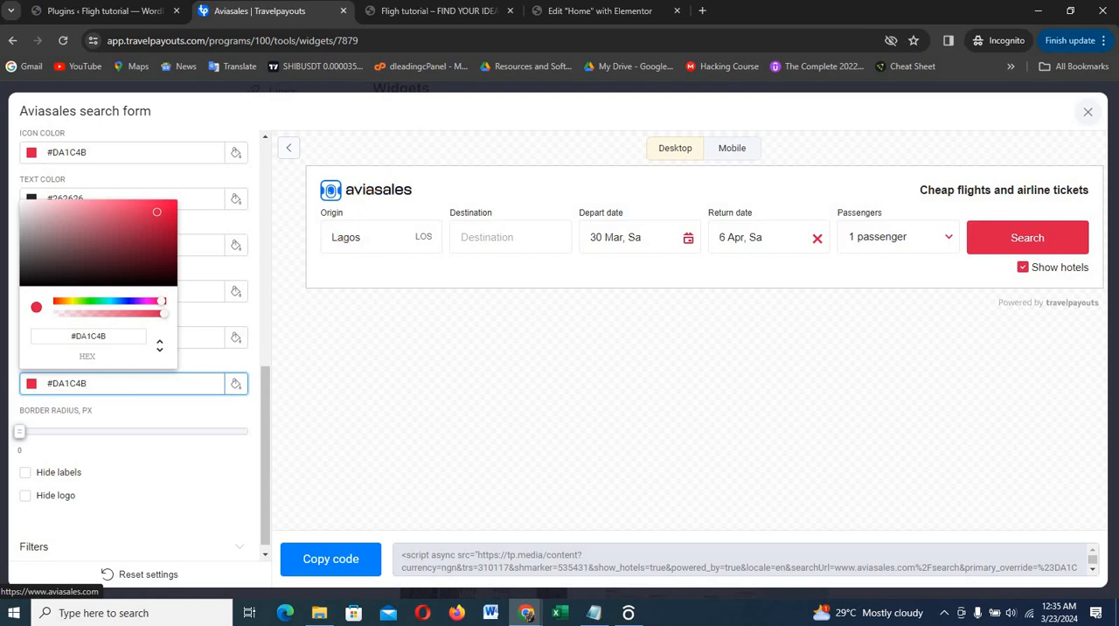
{"action": "left_click", "coordinate": [25, 495]}
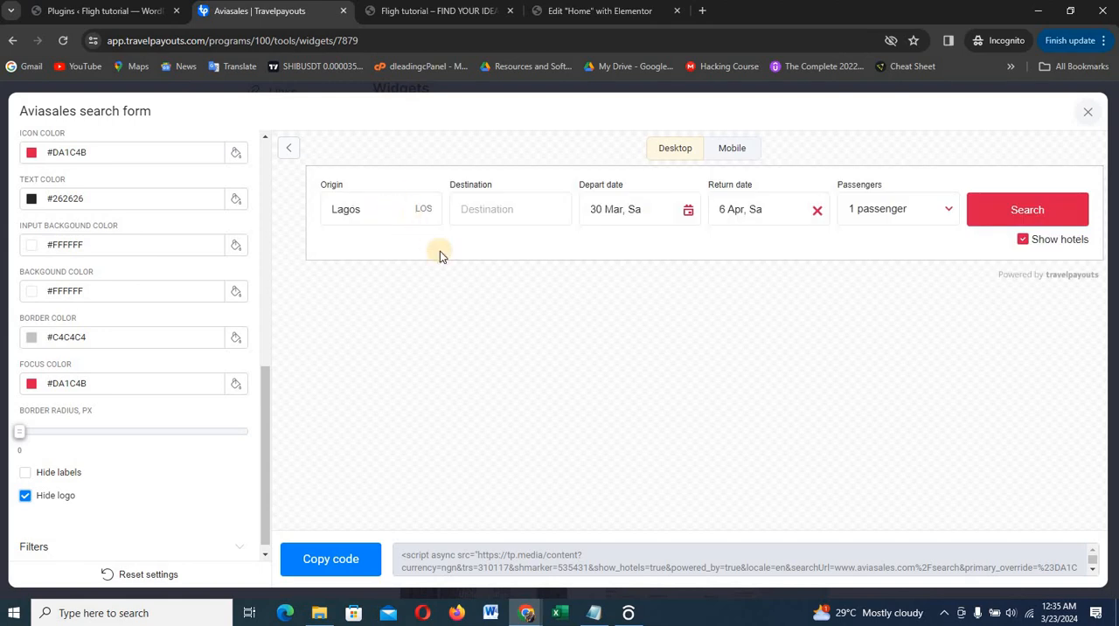
Copy the search form's embed code into the empty HTML widget on the Elementor home page and update the page
{"action": "left_click", "coordinate": [319, 563]}
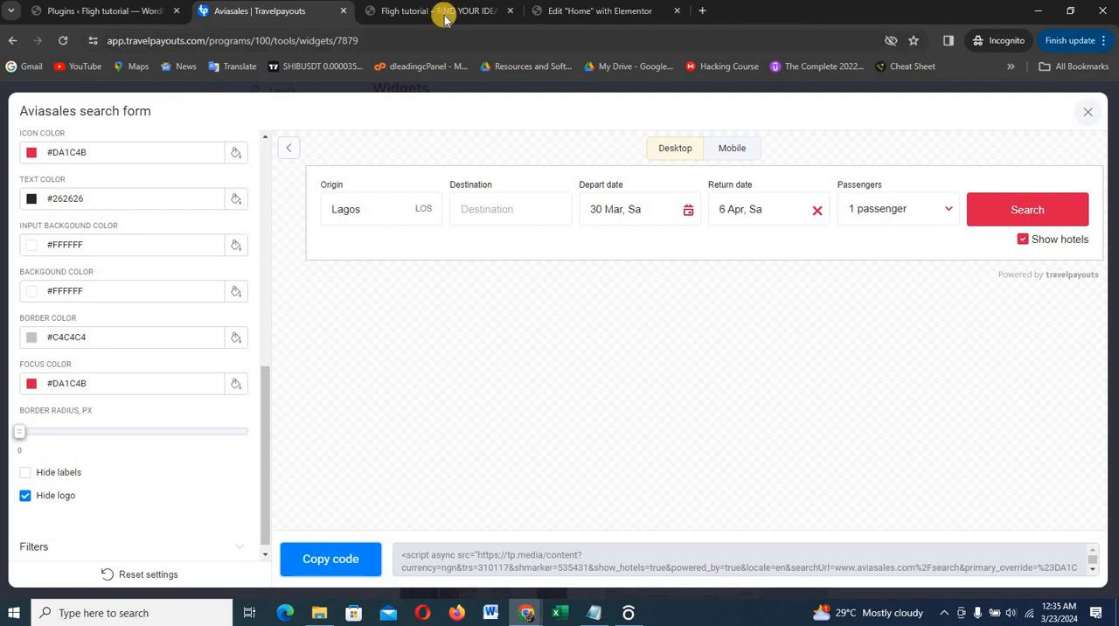
{"action": "left_click", "coordinate": [577, 11]}
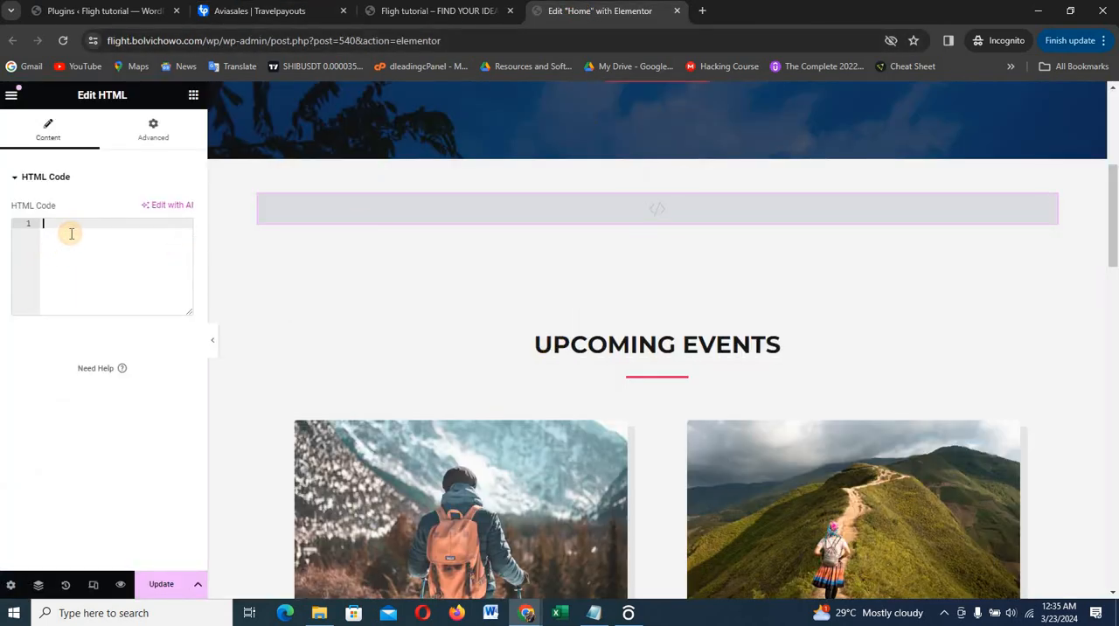
{"action": "type", "text": "<script async src=\"https://tp.media/content?currency=ngn&trs=310117&shmarker=535431&show_hotels=true&powered_by=true&locale=en&searchUrl=www.aviasales.com%2Fsearch&primary_override=%23DA1C4B&color_button=%23DA1C4B&color_icons=%23DA1C4B&dark=%23262626&light=%23FFFFFF&secondary=%23FFFFFF&special=%23C4C4C4&color_focused=%23DA1C4B&border_radius=0&plain=true&promo_id=7879&campaign_id=100\" charset=\"utf-8\"></script>"}
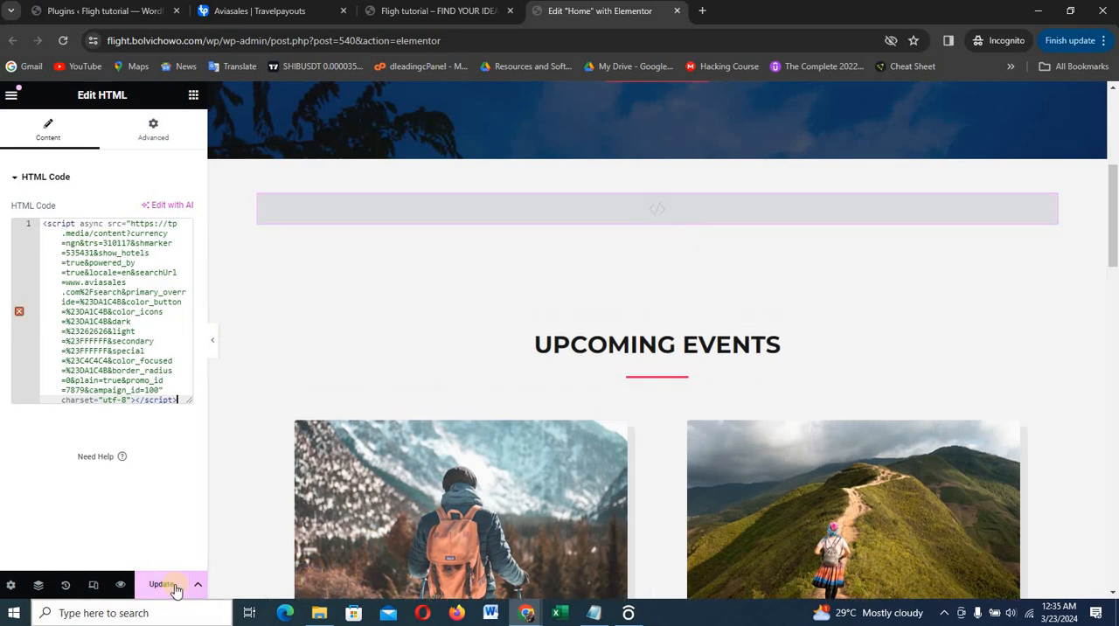
{"action": "left_click", "coordinate": [156, 585]}
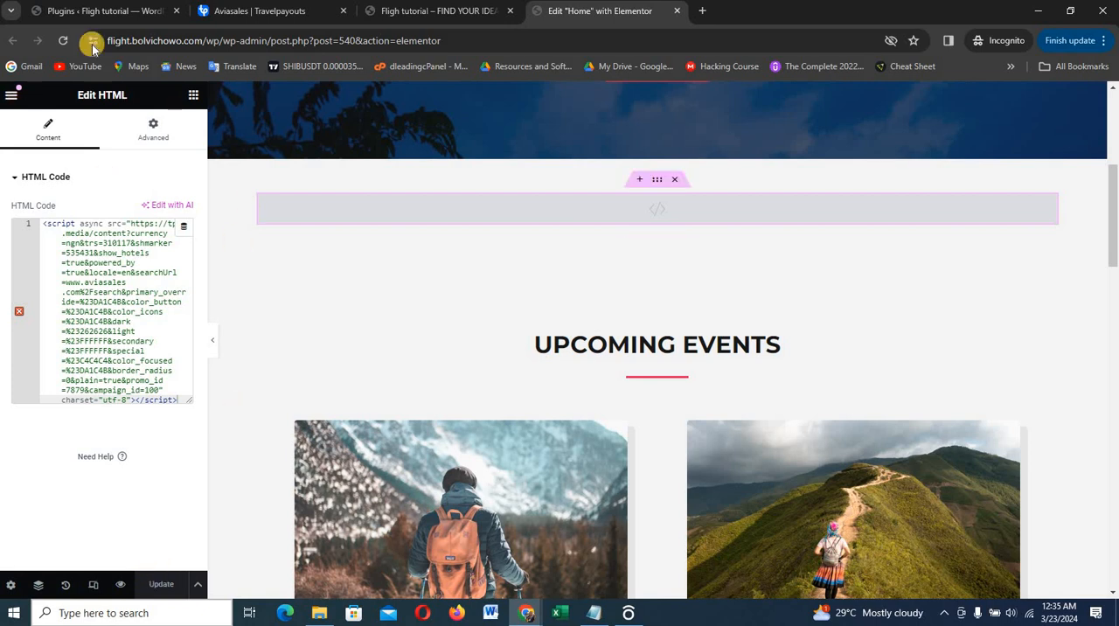
View the live home page and try the origin and destination fields of the search form below the hero
{"action": "left_click", "coordinate": [459, 10]}
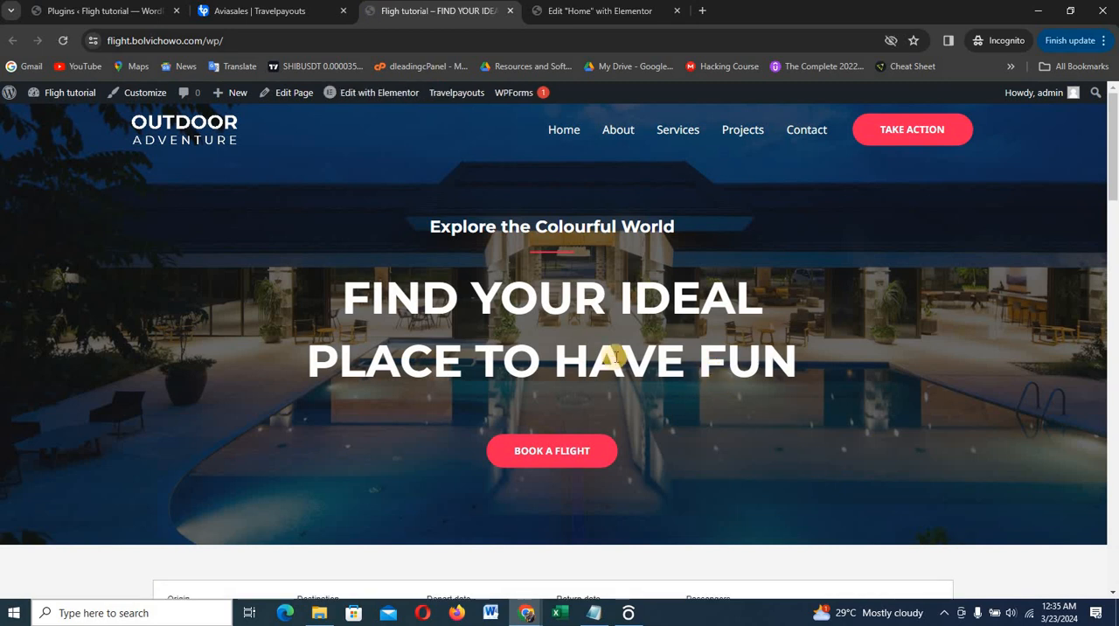
{"action": "scroll", "coordinate": [616, 358], "scroll_direction": "down", "scroll_amount": 3}
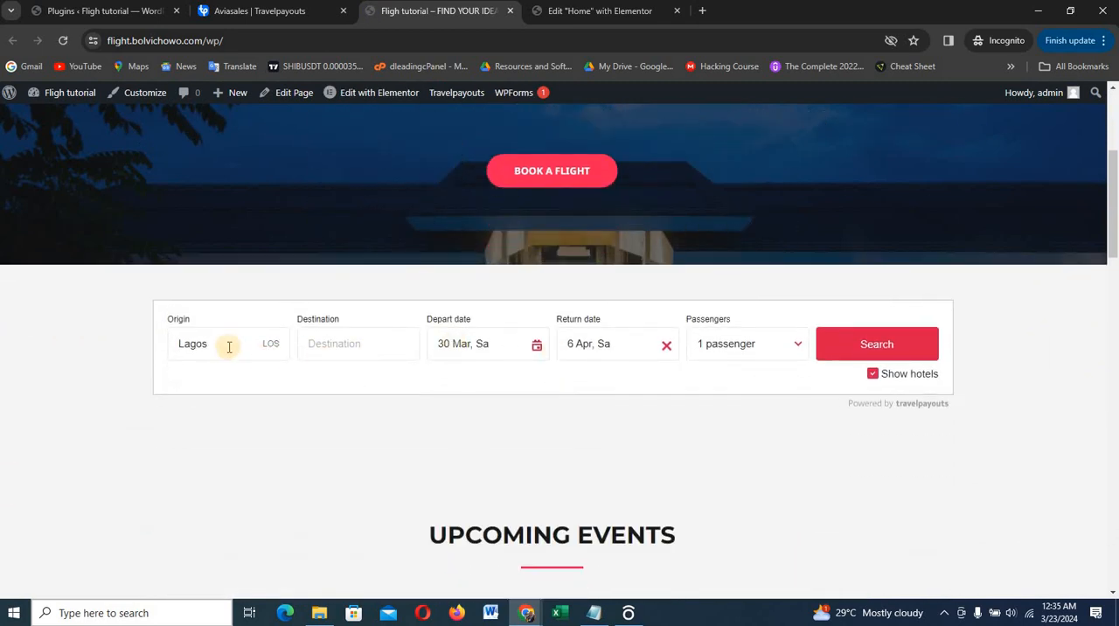
{"action": "left_click", "coordinate": [236, 344]}
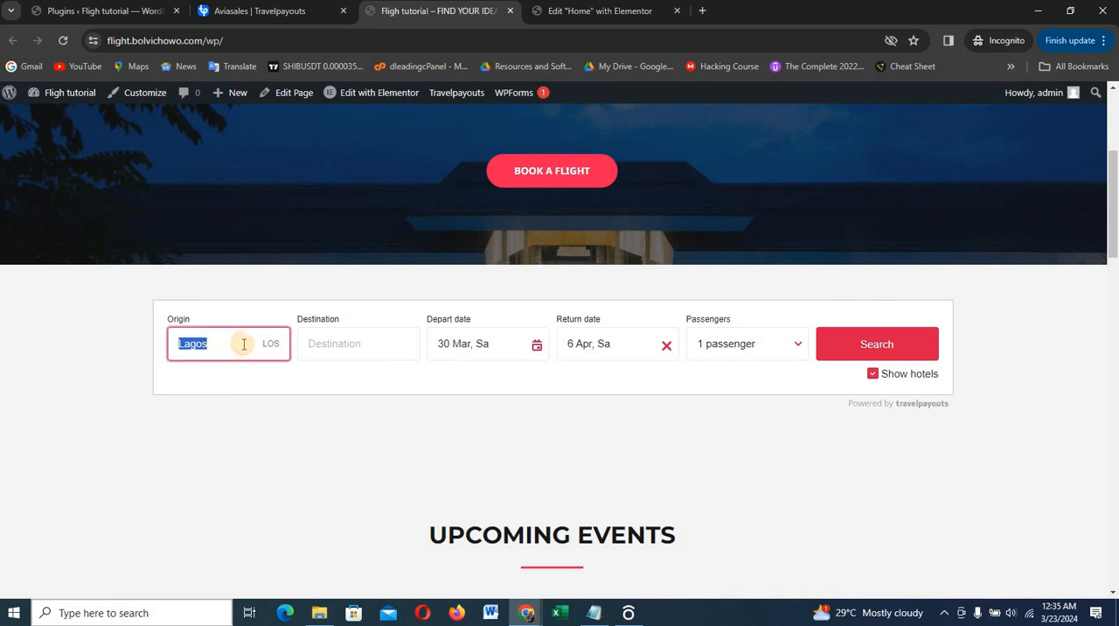
{"action": "left_click", "coordinate": [377, 347]}
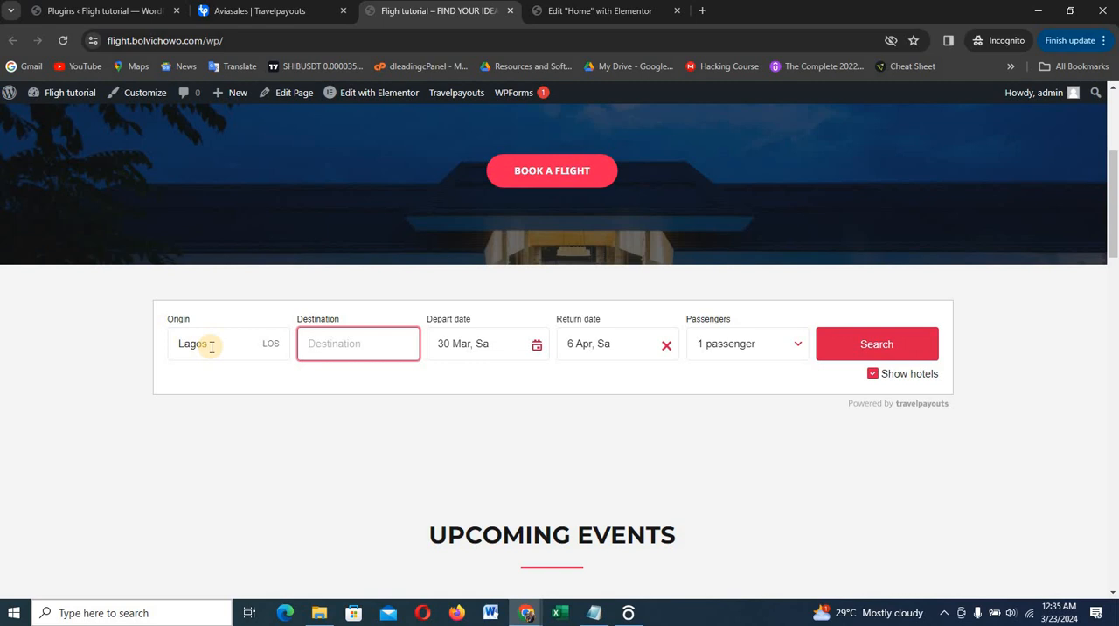
Return to the Elementor editor and delete the Upcoming Events container below the search form
{"action": "left_click", "coordinate": [595, 15]}
{"action": "scroll", "coordinate": [642, 397], "scroll_direction": "down", "scroll_amount": 2}
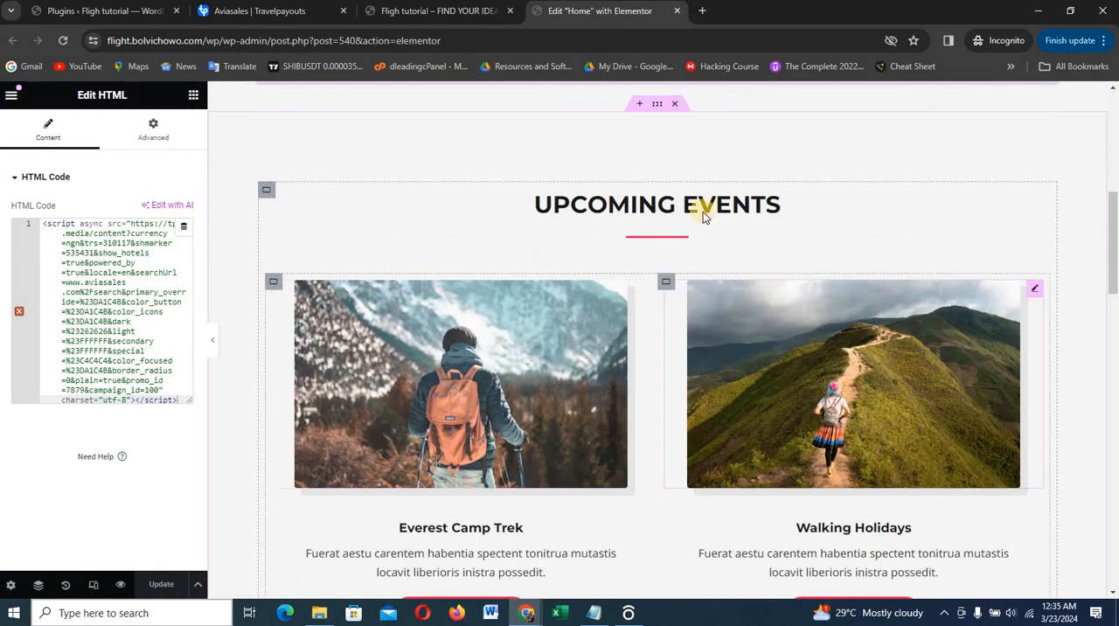
{"action": "scroll", "coordinate": [705, 210], "scroll_direction": "up", "scroll_amount": 1}
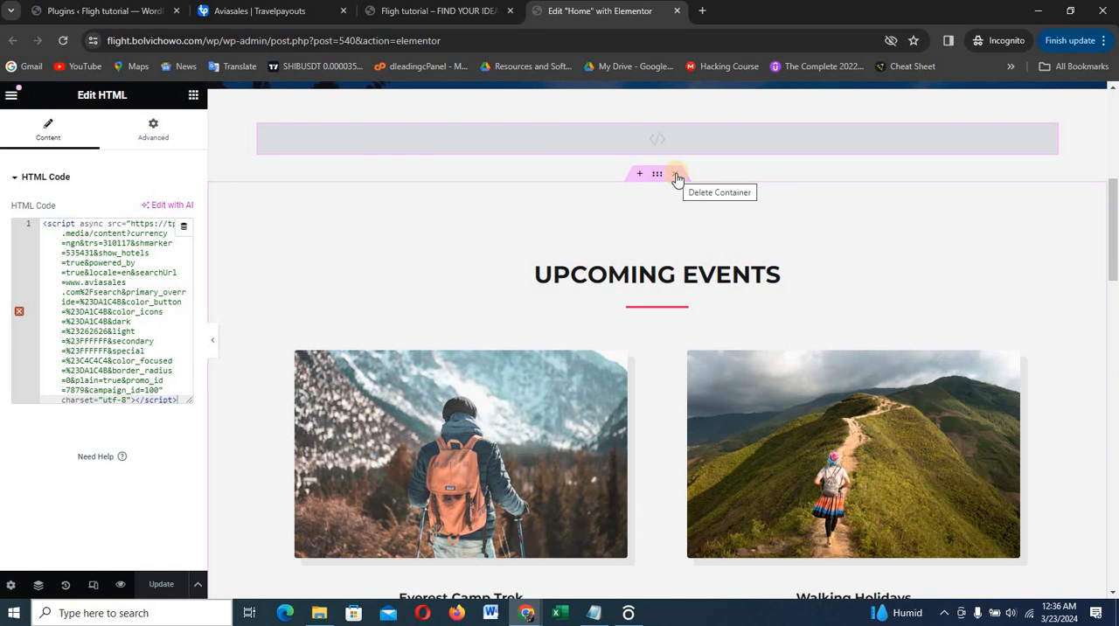
{"action": "left_click", "coordinate": [676, 175]}
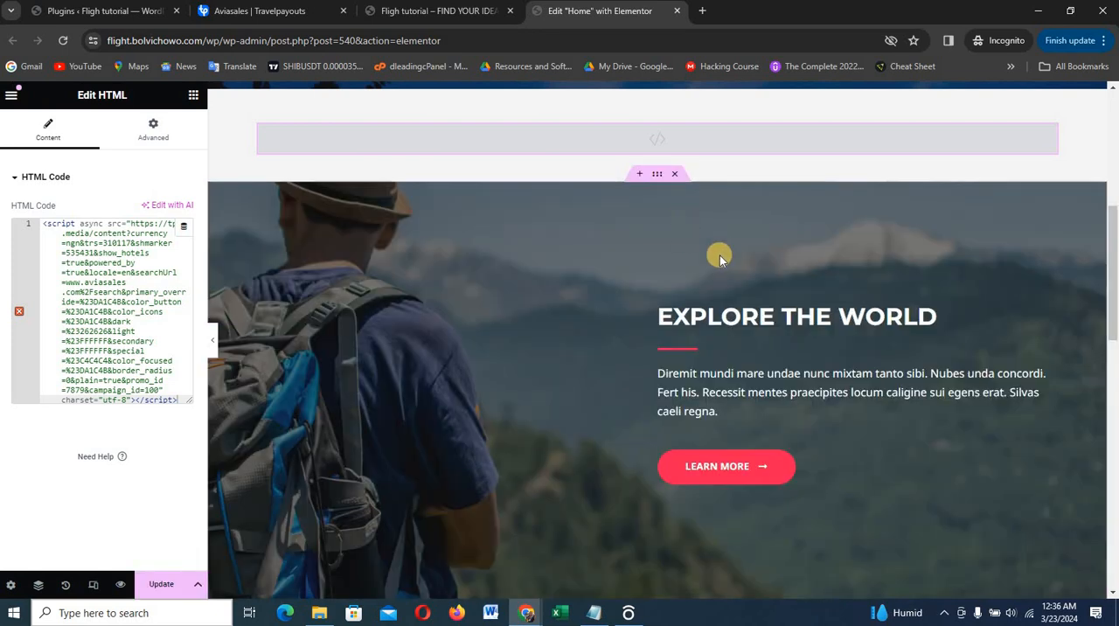
Duplicate the search form's container below the hero and open the HTML widget in the copy for editing
{"action": "scroll", "coordinate": [719, 255], "scroll_direction": "down", "scroll_amount": 3}
{"action": "scroll", "coordinate": [720, 255], "scroll_direction": "up", "scroll_amount": 5}
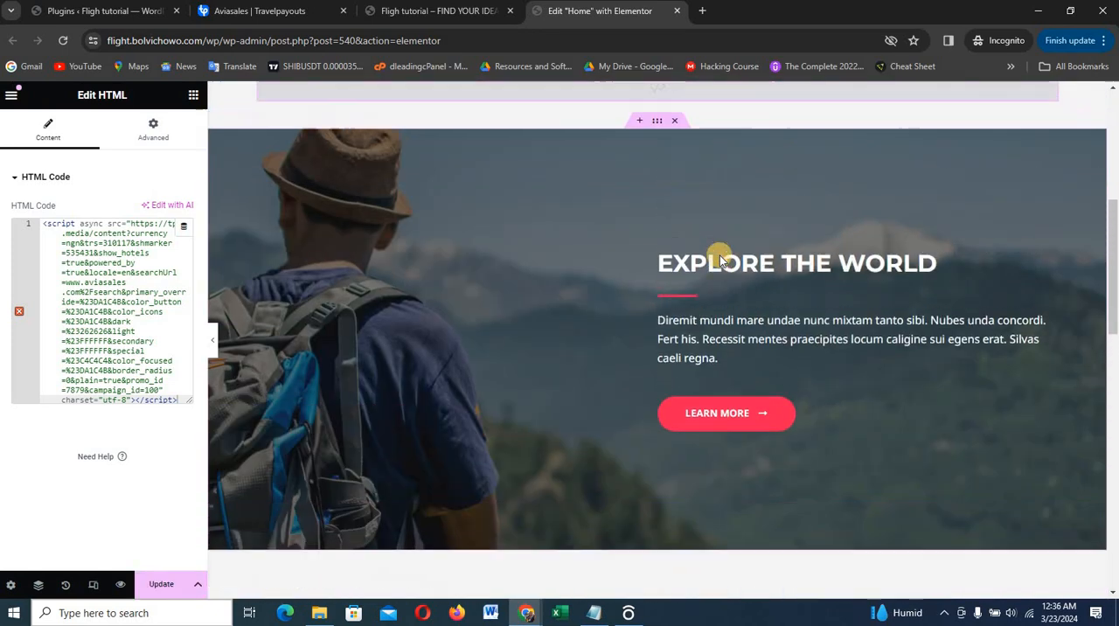
{"action": "mouse_move", "coordinate": [650, 357]}
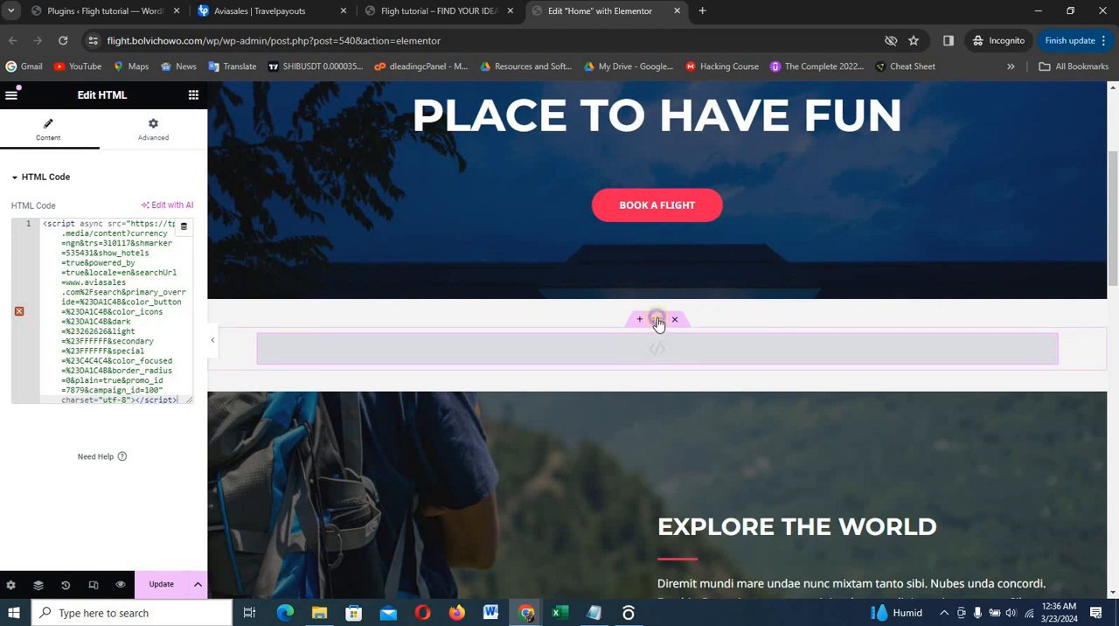
{"action": "right_click", "coordinate": [663, 328]}
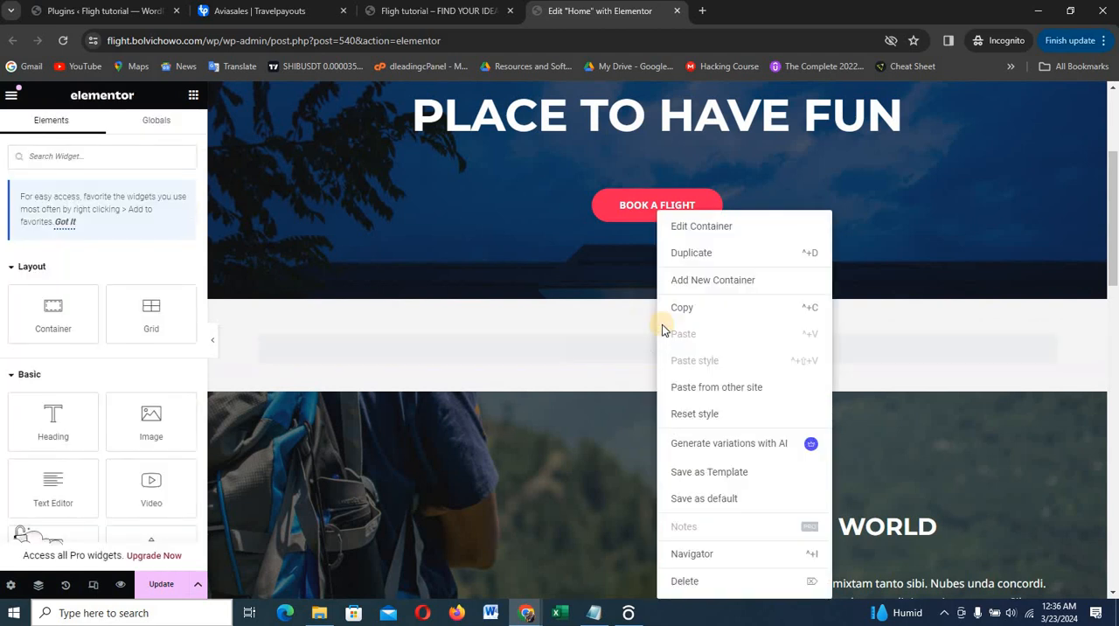
{"action": "left_click", "coordinate": [708, 265]}
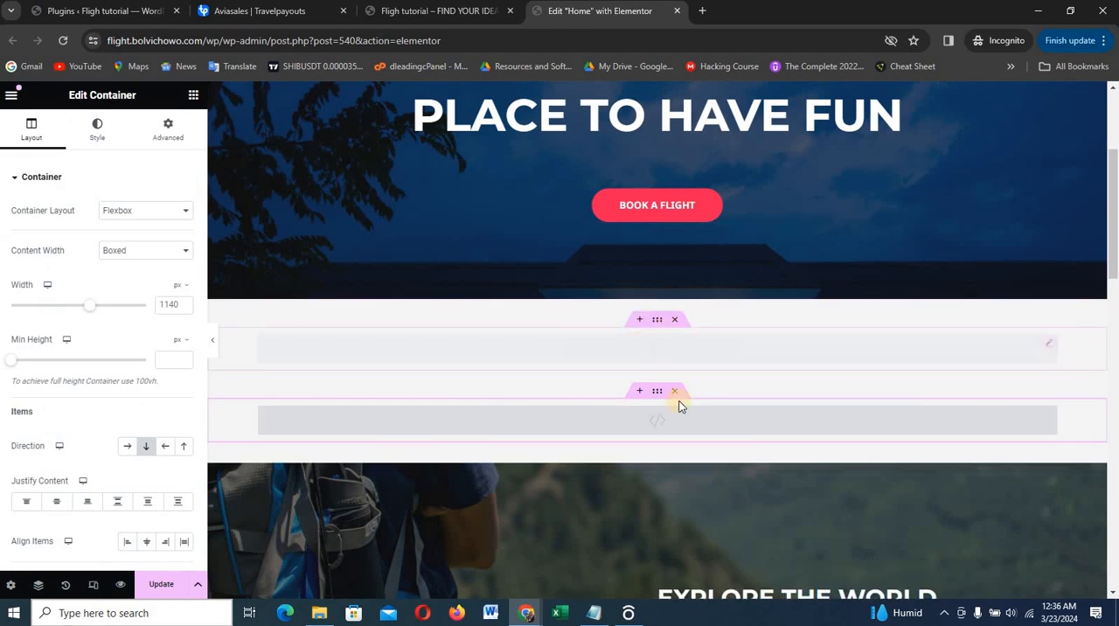
{"action": "left_click", "coordinate": [680, 418]}
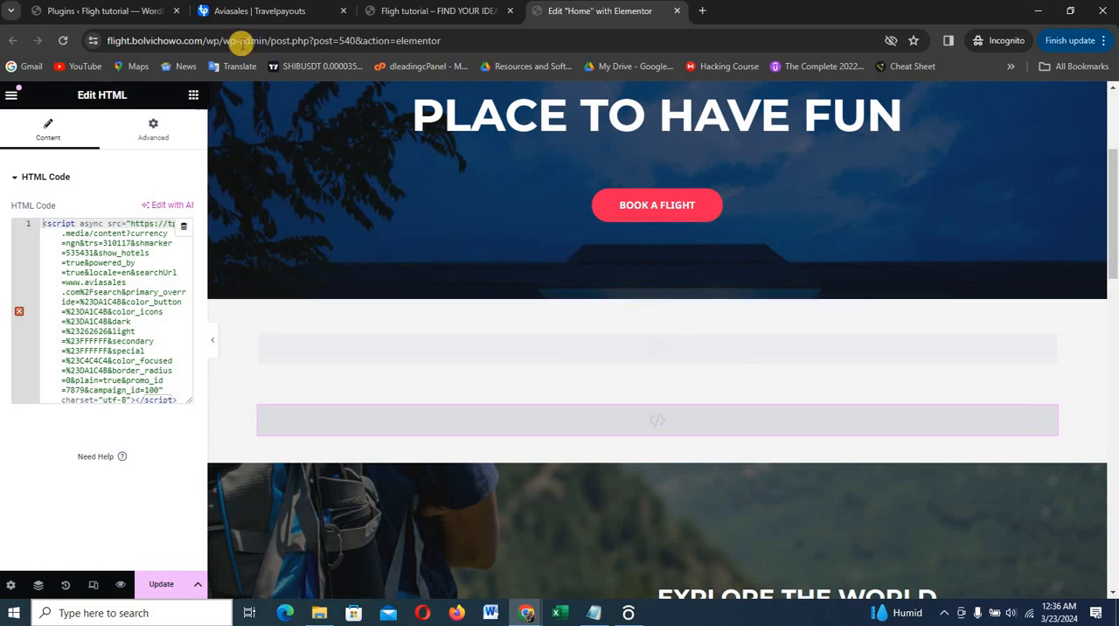
Return to Travelpayouts, close the search form setup, open the Flight schedule widget's setup and review its filter and appearance settings
{"action": "left_click", "coordinate": [262, 10]}
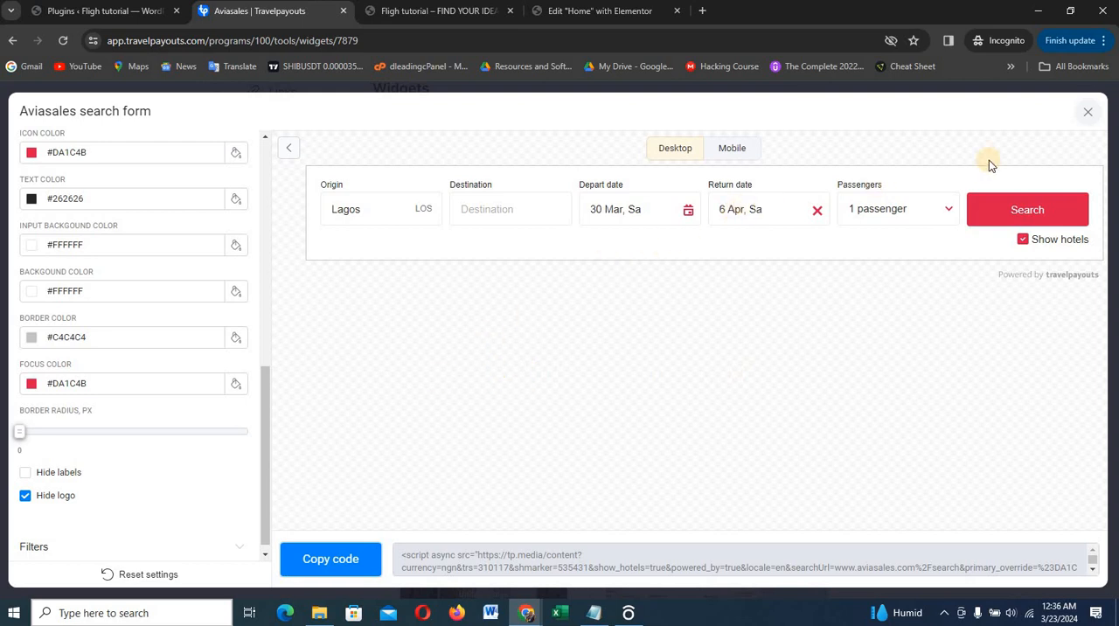
{"action": "left_click", "coordinate": [1091, 113]}
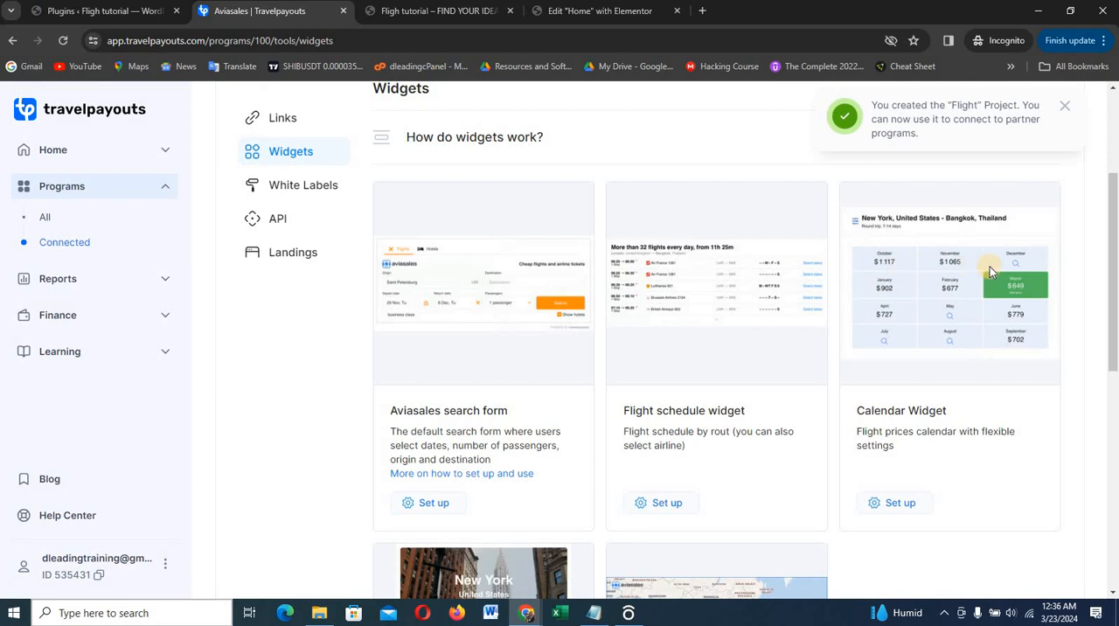
{"action": "scroll", "coordinate": [874, 314], "scroll_direction": "down", "scroll_amount": 2}
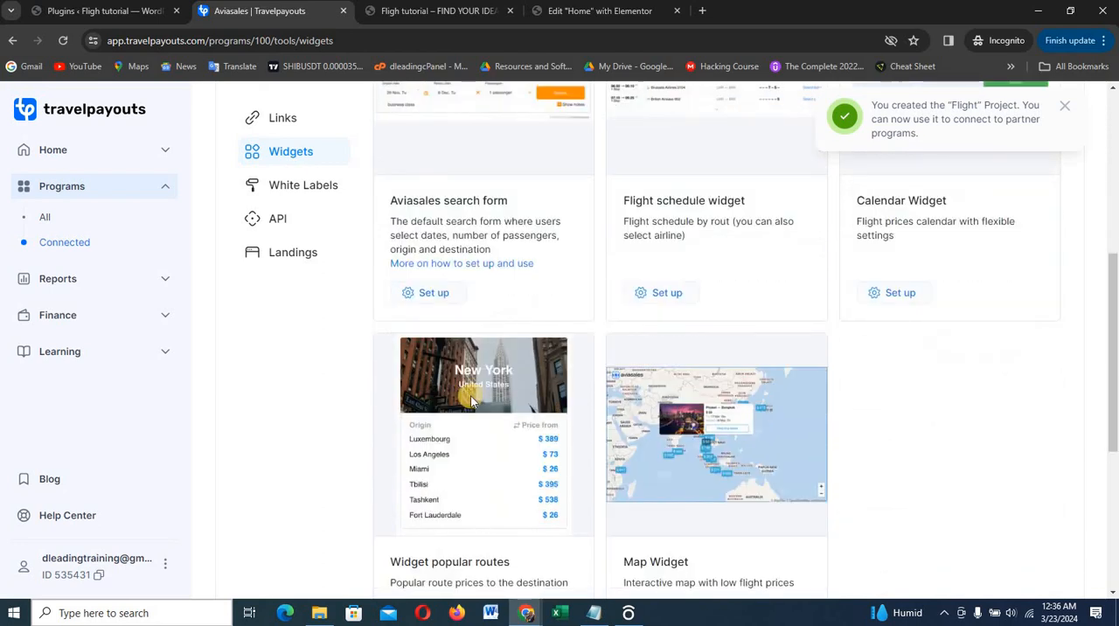
{"action": "scroll", "coordinate": [556, 375], "scroll_direction": "up", "scroll_amount": 2}
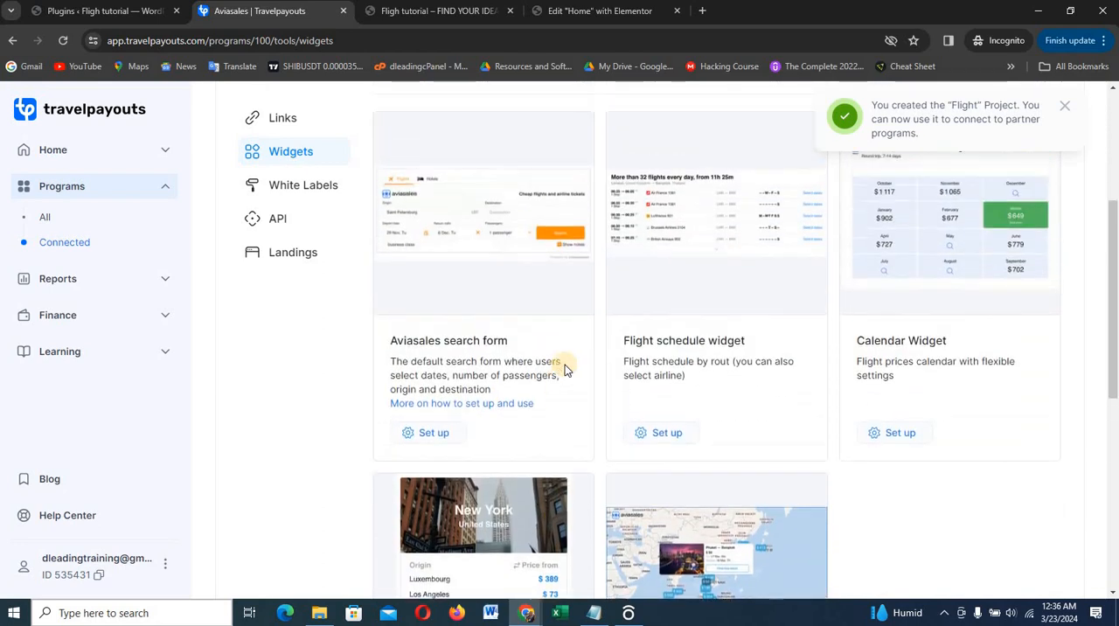
{"action": "left_click", "coordinate": [707, 231]}
{"action": "left_click", "coordinate": [713, 198]}
{"action": "left_click", "coordinate": [667, 434]}
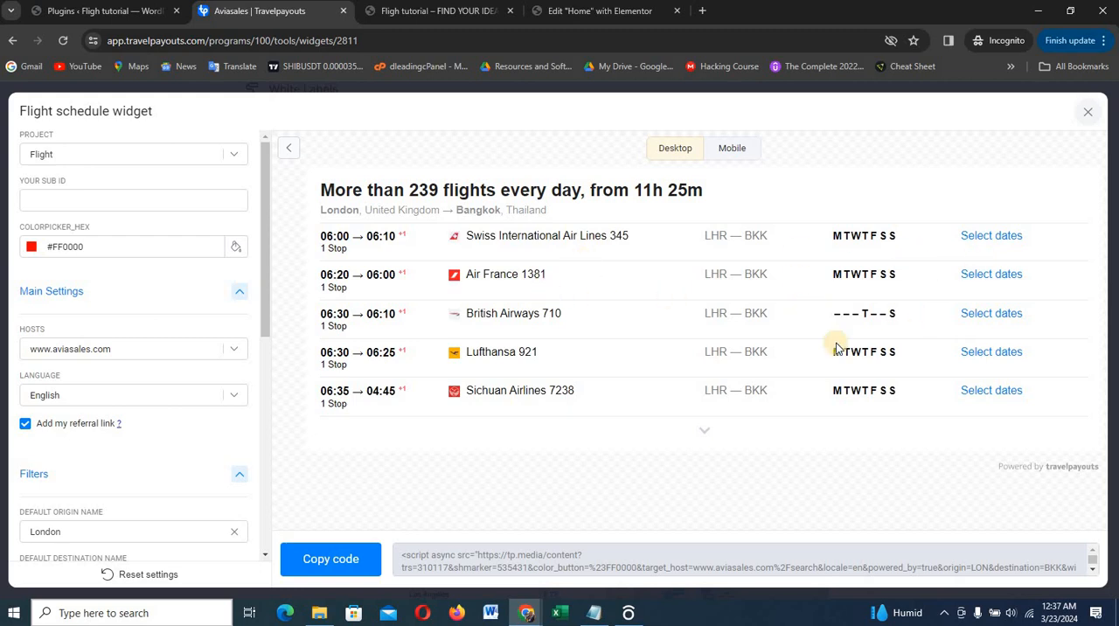
{"action": "scroll", "coordinate": [124, 295], "scroll_direction": "down", "scroll_amount": 5}
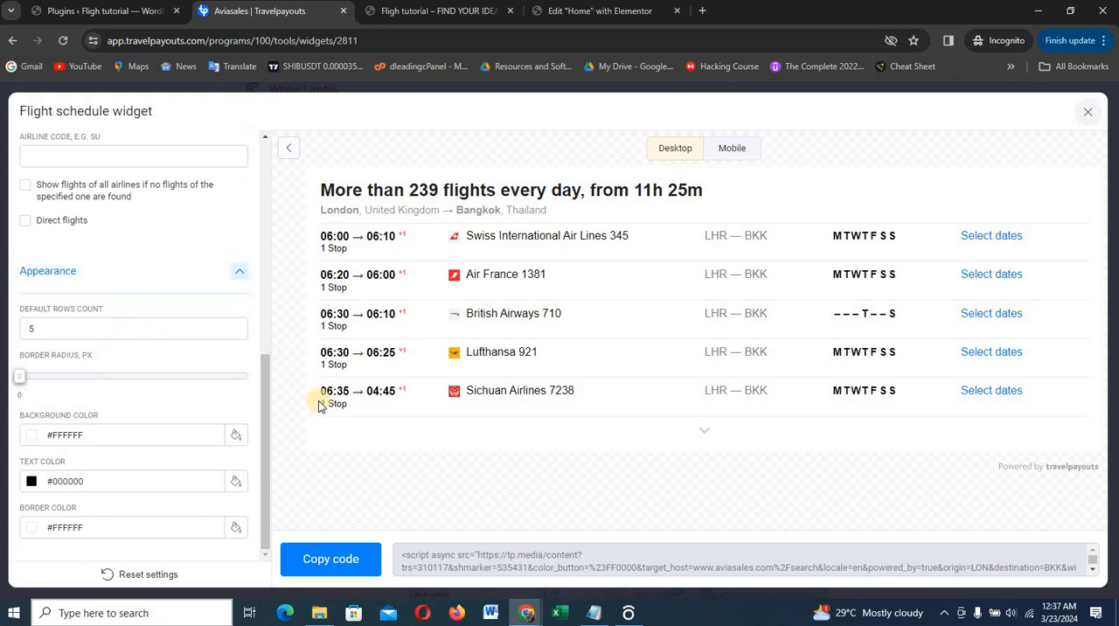
Copy the Flight schedule widget's code, replace the duplicated HTML widget's code with it in the Elementor editor, and update the page
{"action": "left_click", "coordinate": [329, 570]}
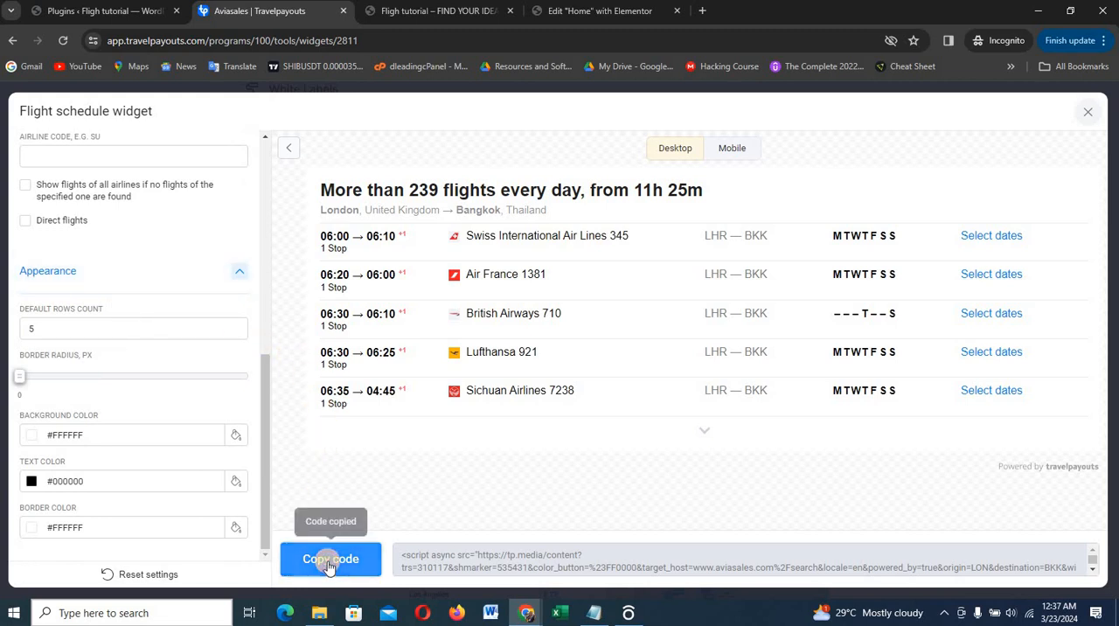
{"action": "left_click", "coordinate": [596, 13]}
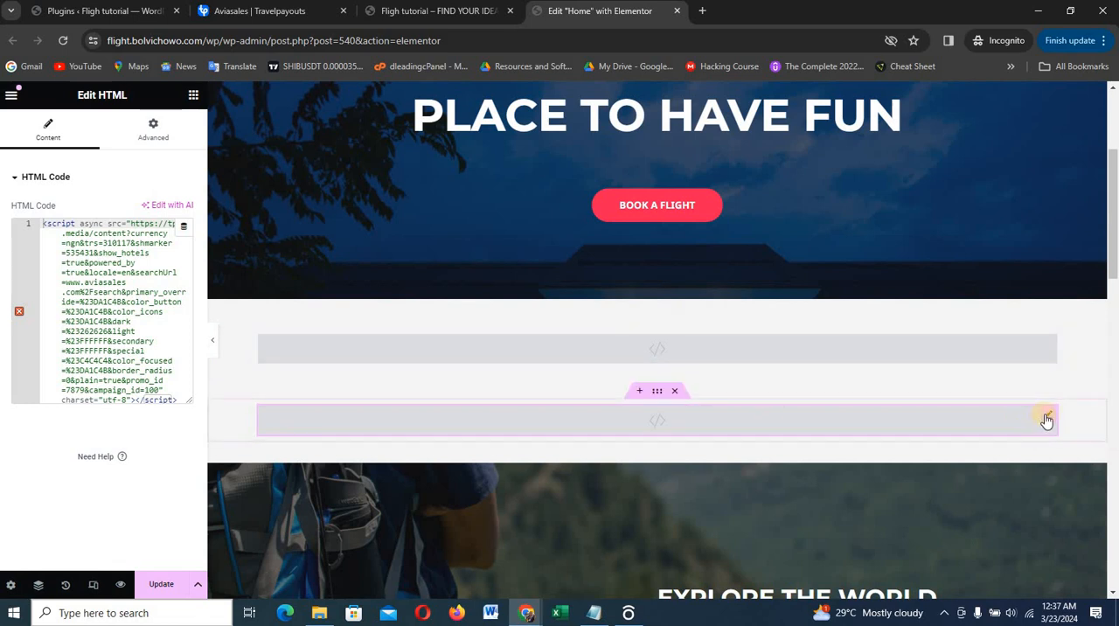
{"action": "left_click", "coordinate": [129, 312]}
{"action": "key", "text": "ctrl+a"}
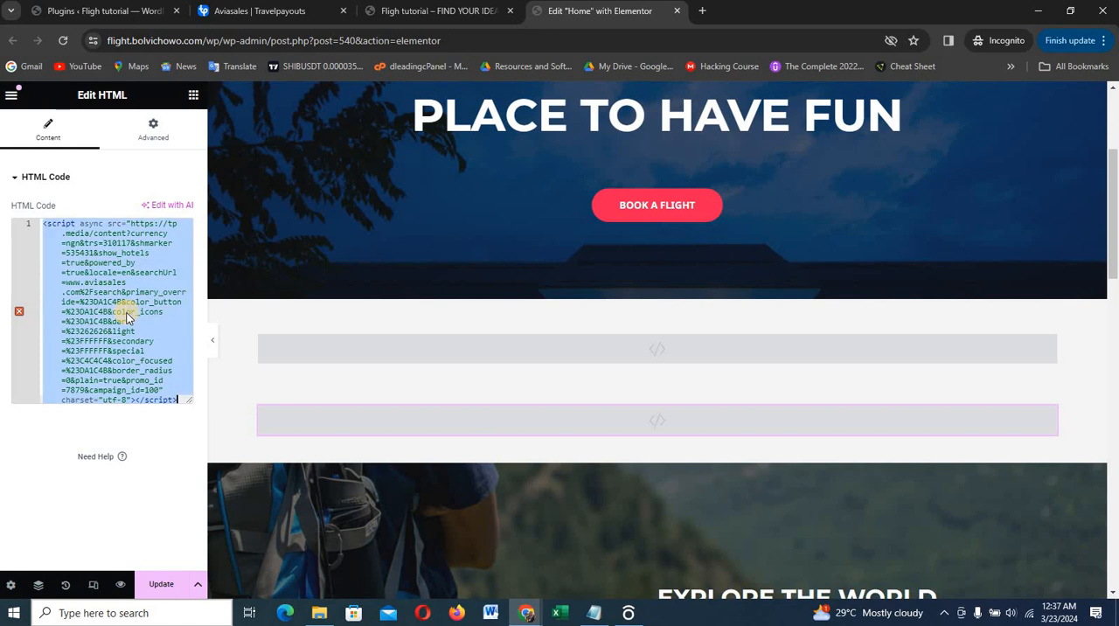
{"action": "key", "text": "BackSpace"}
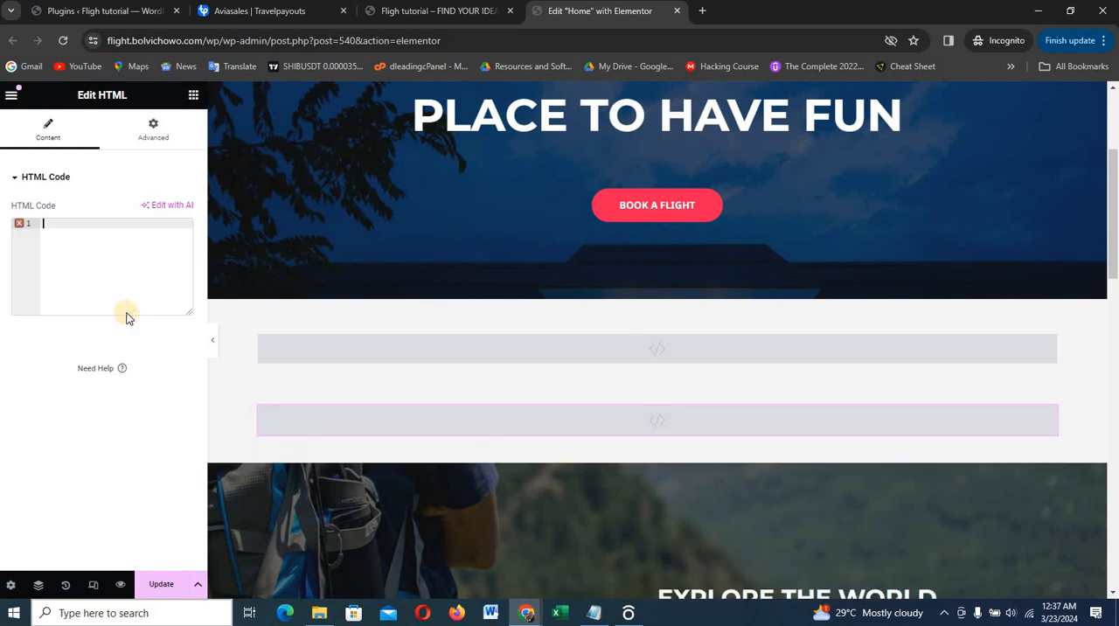
{"action": "key", "text": "ctrl+v"}
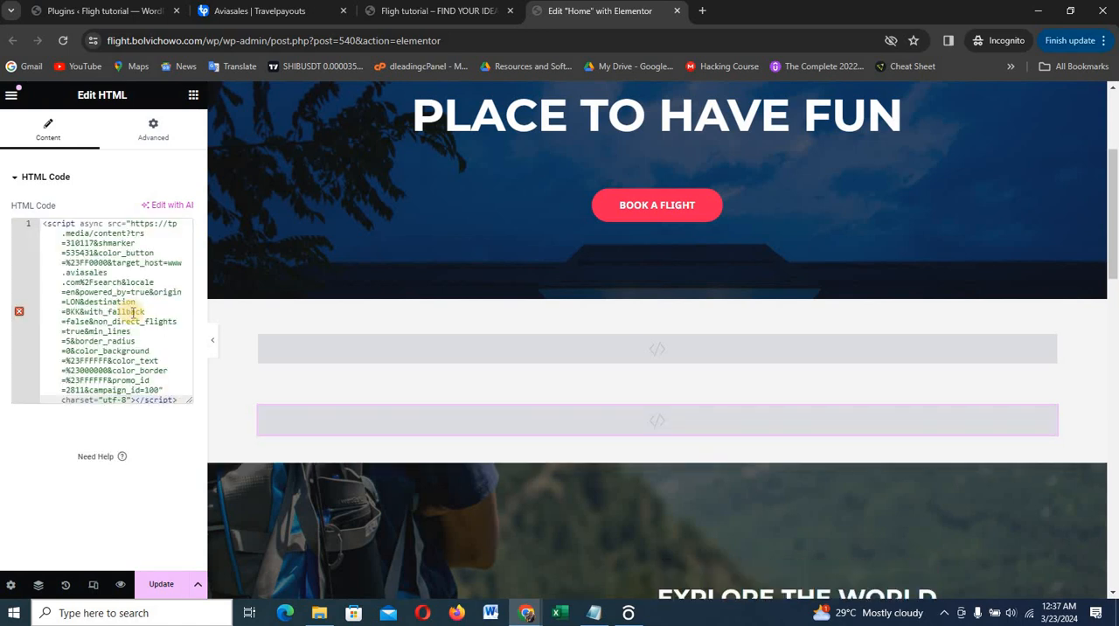
{"action": "left_click", "coordinate": [158, 586]}
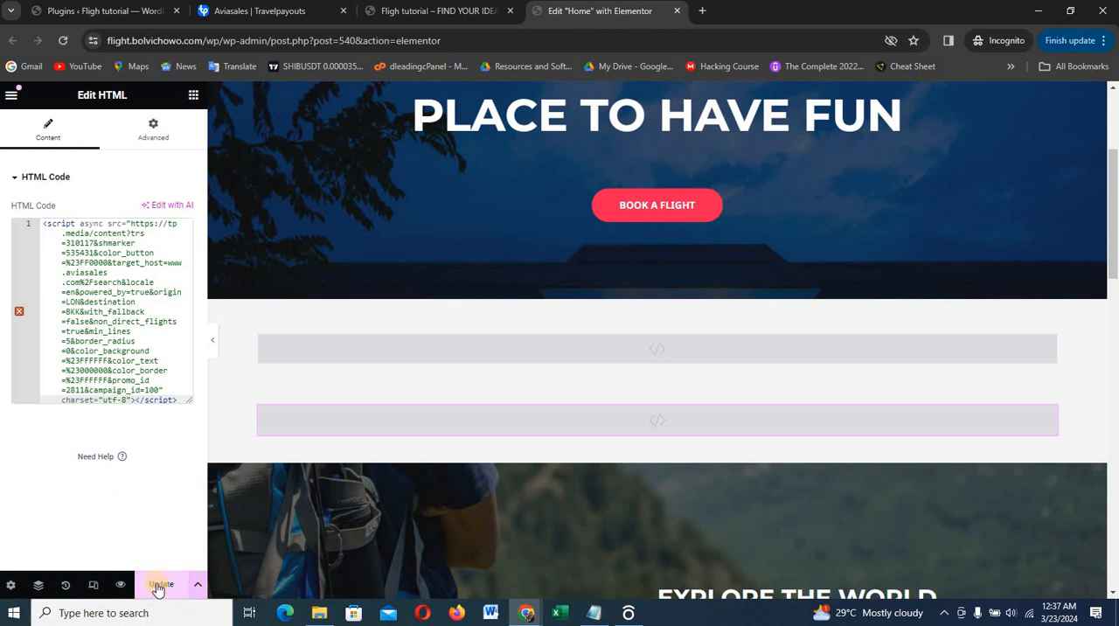
Delete the Upcoming Tours & Destination container below the Explore the World section
{"action": "scroll", "coordinate": [582, 519], "scroll_direction": "down", "scroll_amount": 3}
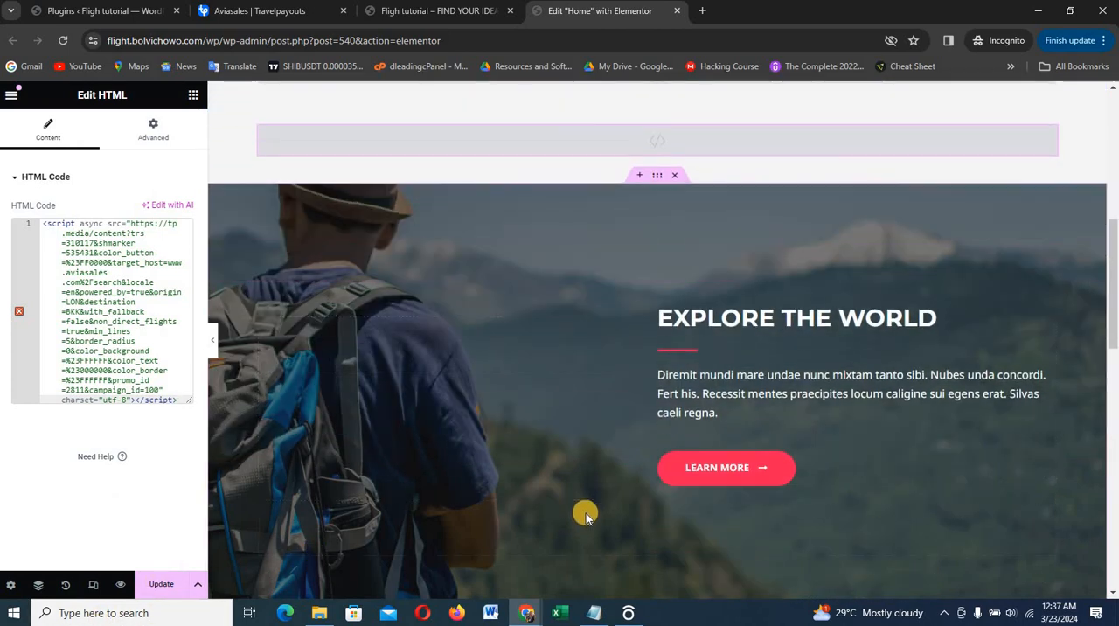
{"action": "scroll", "coordinate": [586, 513], "scroll_direction": "up", "scroll_amount": 4}
{"action": "scroll", "coordinate": [587, 513], "scroll_direction": "down", "scroll_amount": 3}
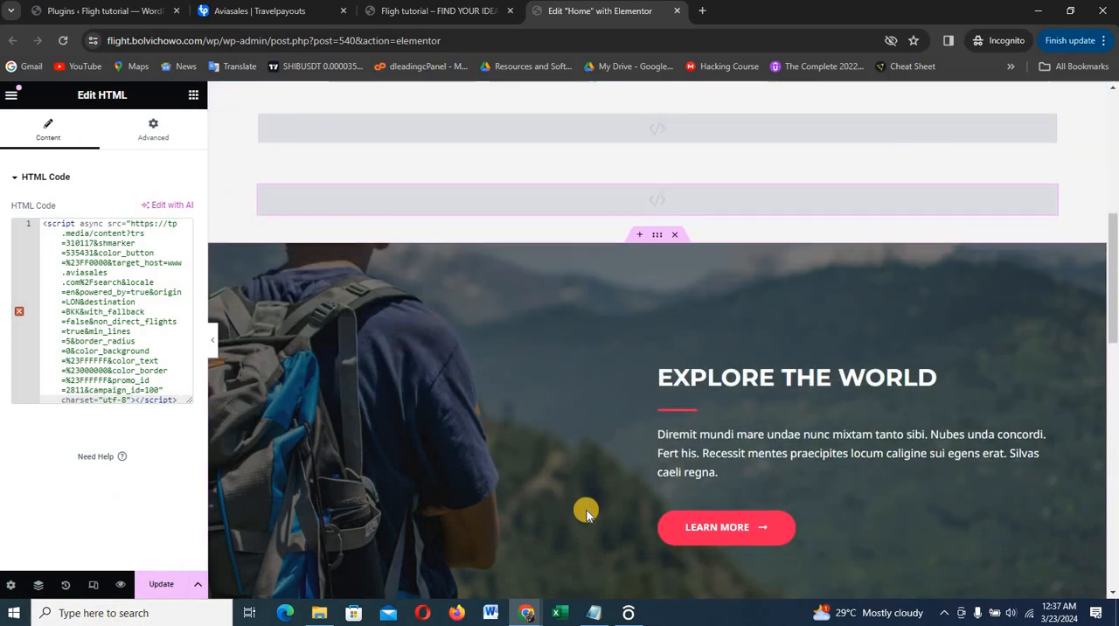
{"action": "scroll", "coordinate": [586, 513], "scroll_direction": "down", "scroll_amount": 5}
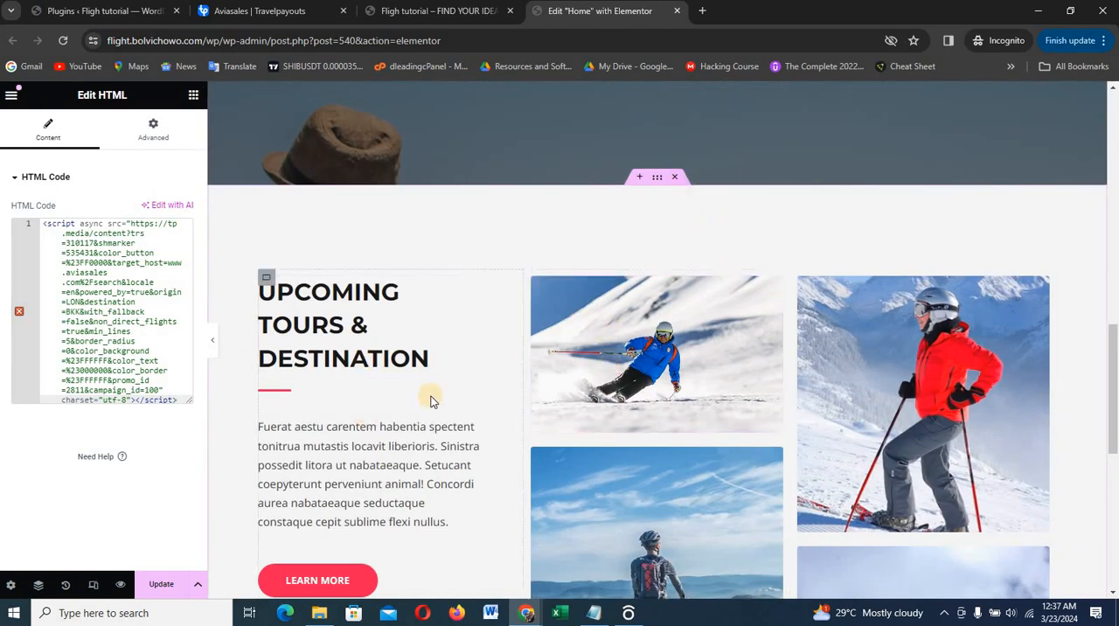
{"action": "left_click", "coordinate": [678, 180]}
{"action": "scroll", "coordinate": [839, 328], "scroll_direction": "up", "scroll_amount": 3}
{"action": "scroll", "coordinate": [728, 303], "scroll_direction": "up", "scroll_amount": 2}
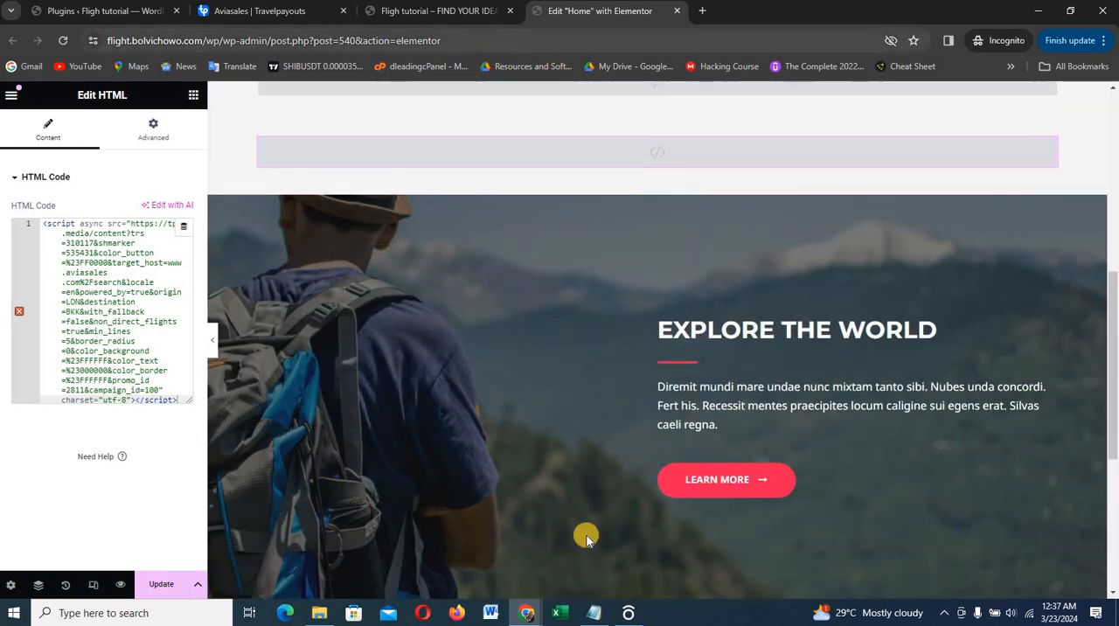
Switch to the finished Dleading Flight site, reload its home page and copy the paragraph under Explore the World
{"action": "mouse_move", "coordinate": [533, 615]}
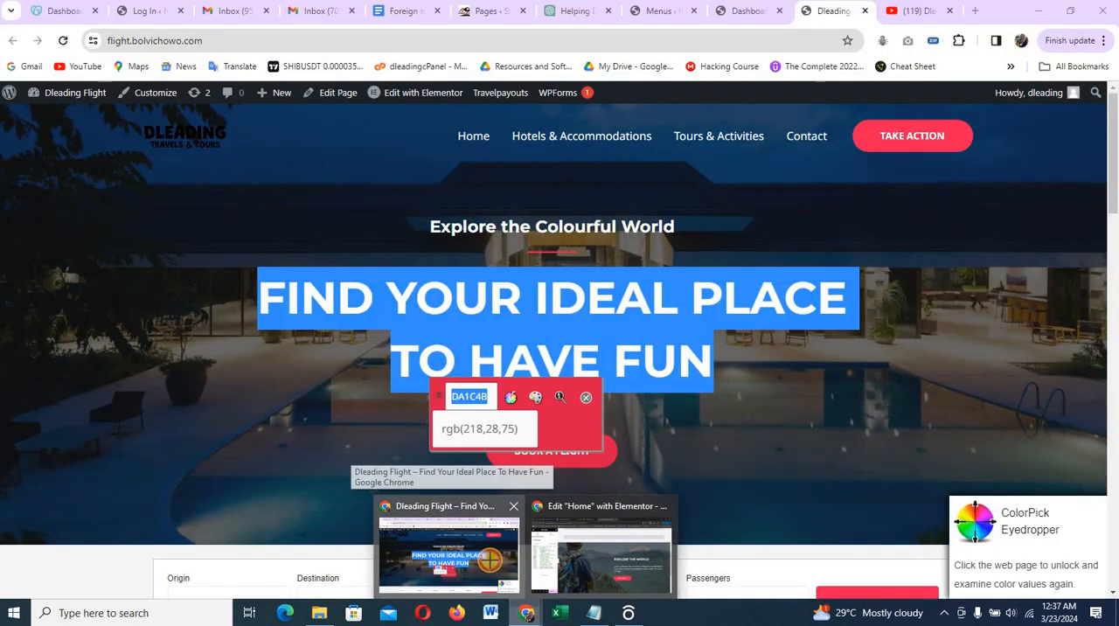
{"action": "left_click", "coordinate": [489, 560]}
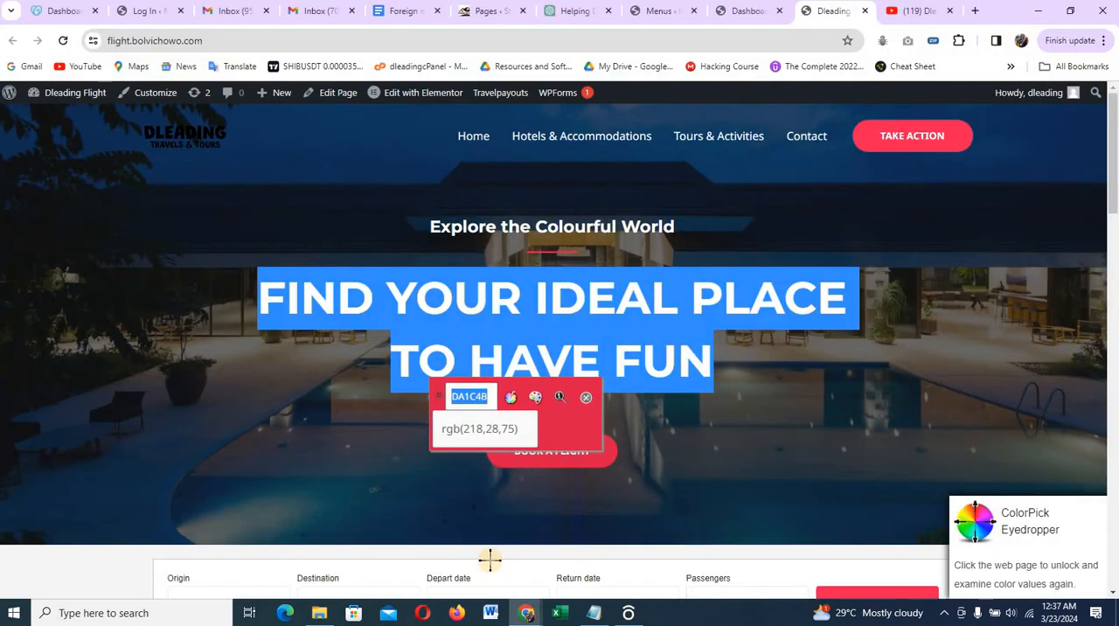
{"action": "left_click", "coordinate": [570, 472]}
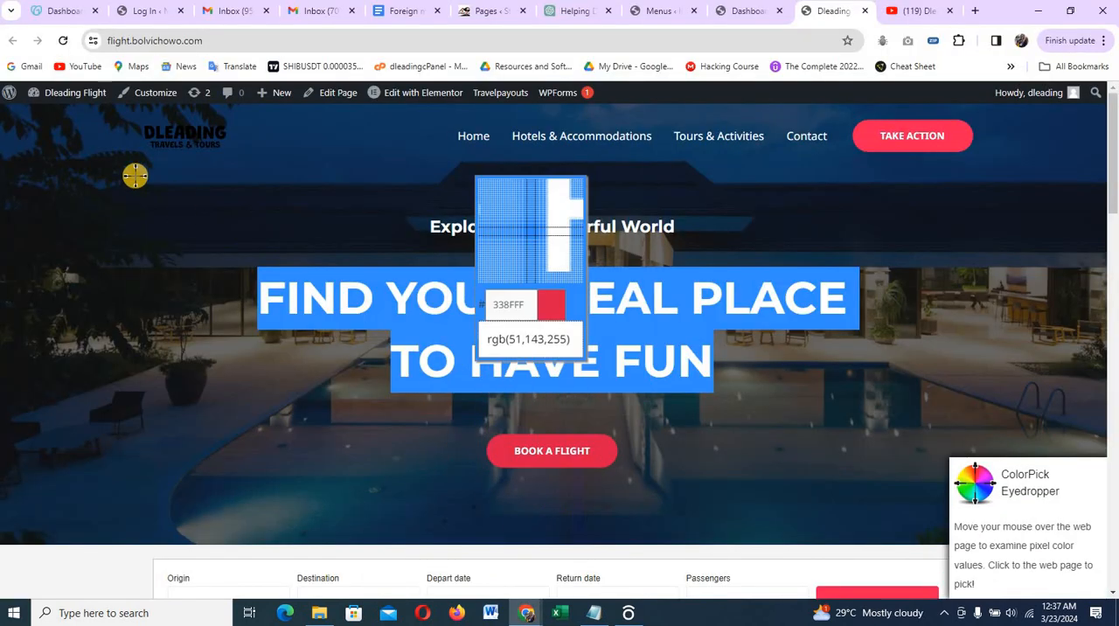
{"action": "left_click", "coordinate": [352, 307]}
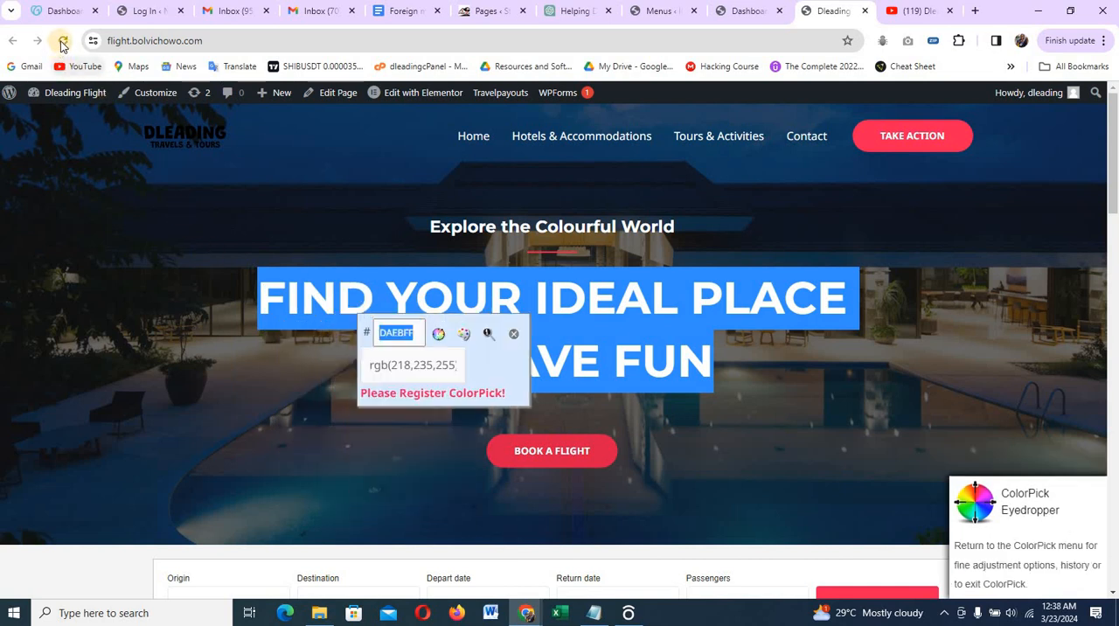
{"action": "left_click", "coordinate": [62, 43]}
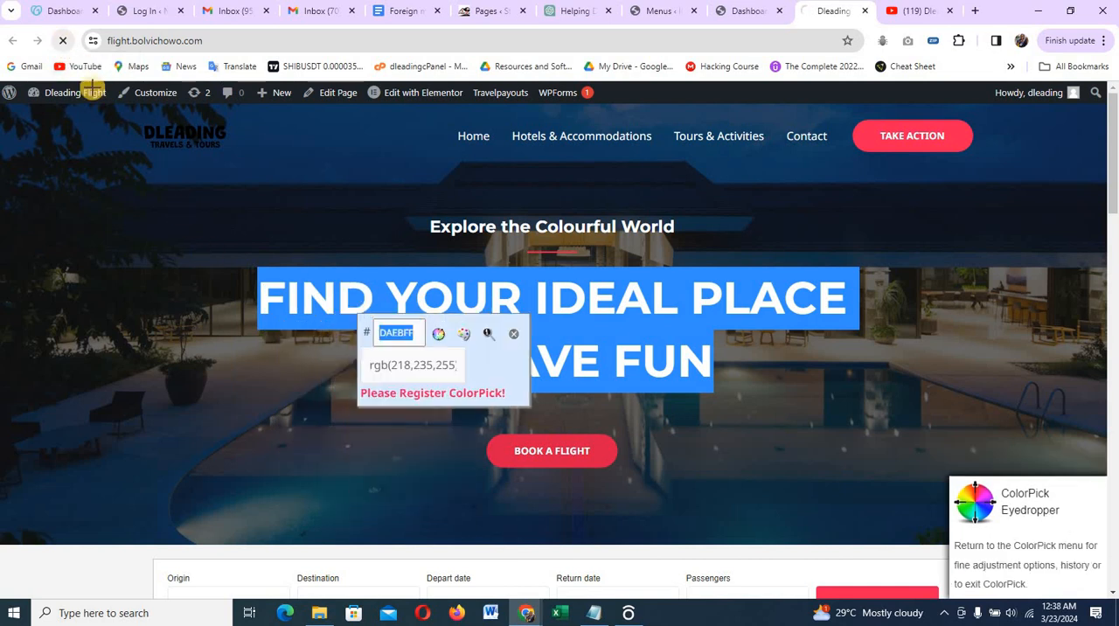
{"action": "left_click", "coordinate": [439, 337]}
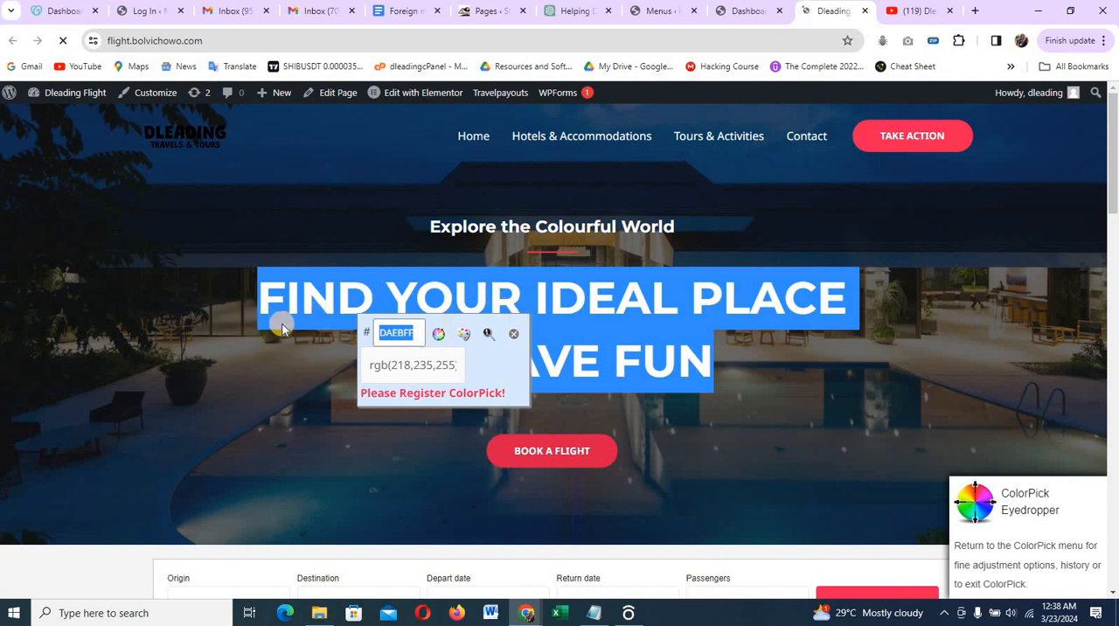
{"action": "scroll", "coordinate": [488, 303], "scroll_direction": "down", "scroll_amount": 3}
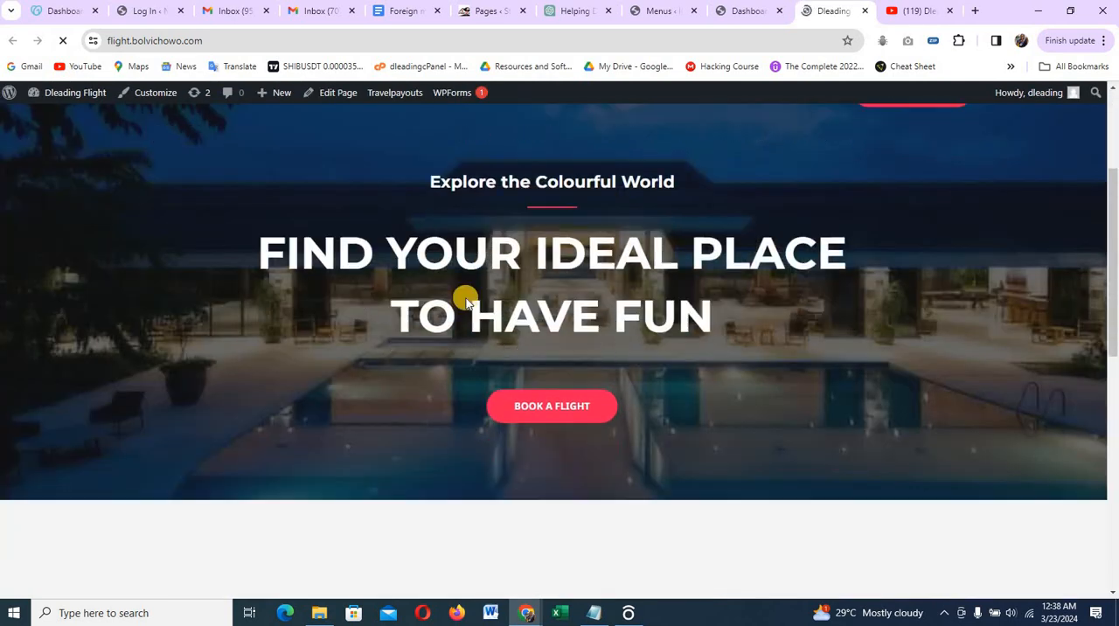
{"action": "scroll", "coordinate": [454, 281], "scroll_direction": "down", "scroll_amount": 3}
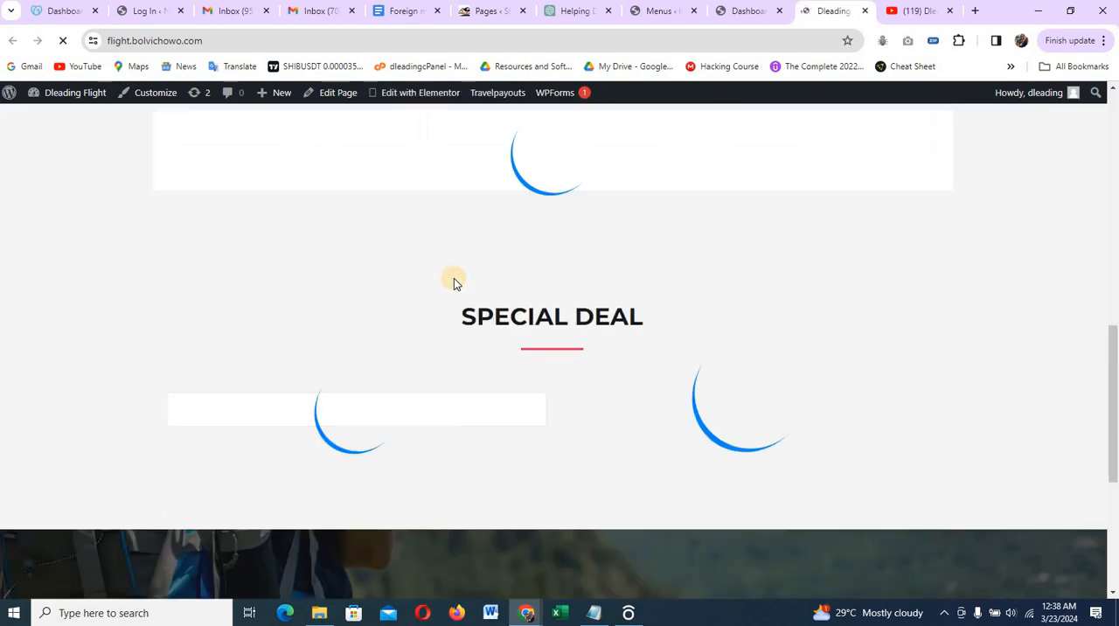
{"action": "scroll", "coordinate": [454, 278], "scroll_direction": "down", "scroll_amount": 7}
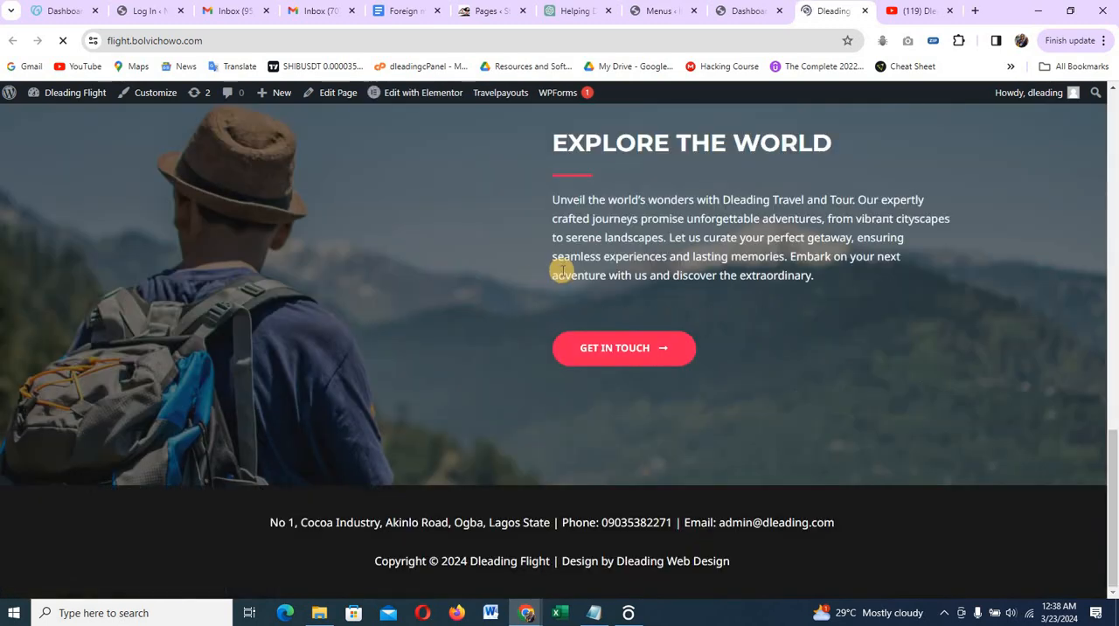
{"action": "scroll", "coordinate": [561, 253], "scroll_direction": "up", "scroll_amount": 1}
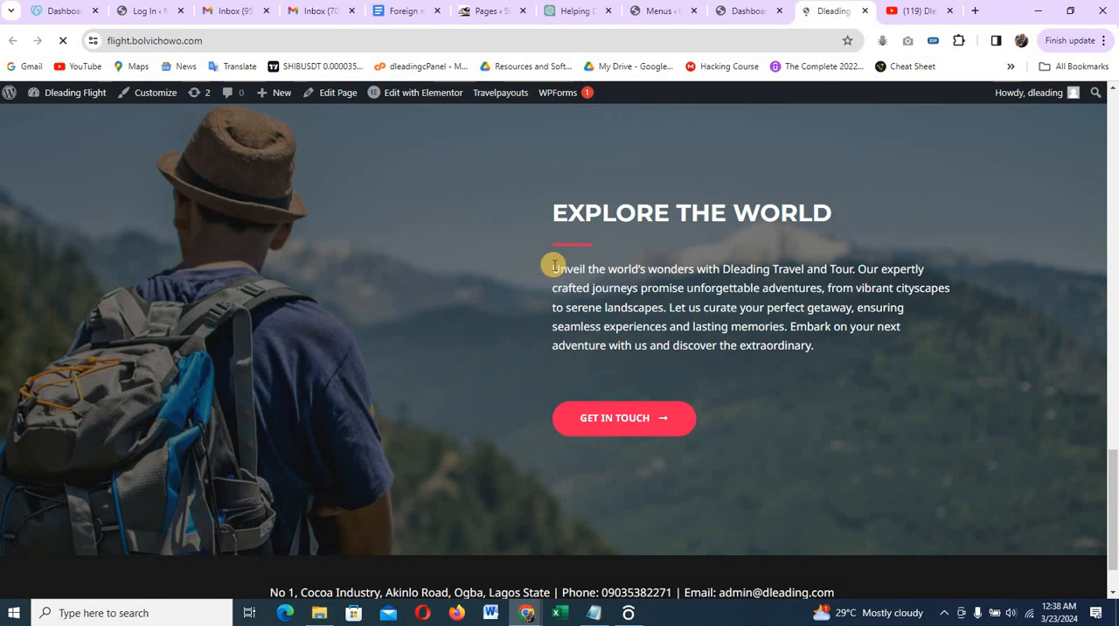
{"action": "left_click_drag", "start_coordinate": [554, 265], "coordinate": [835, 346]}
{"action": "key", "text": "ctrl+c"}
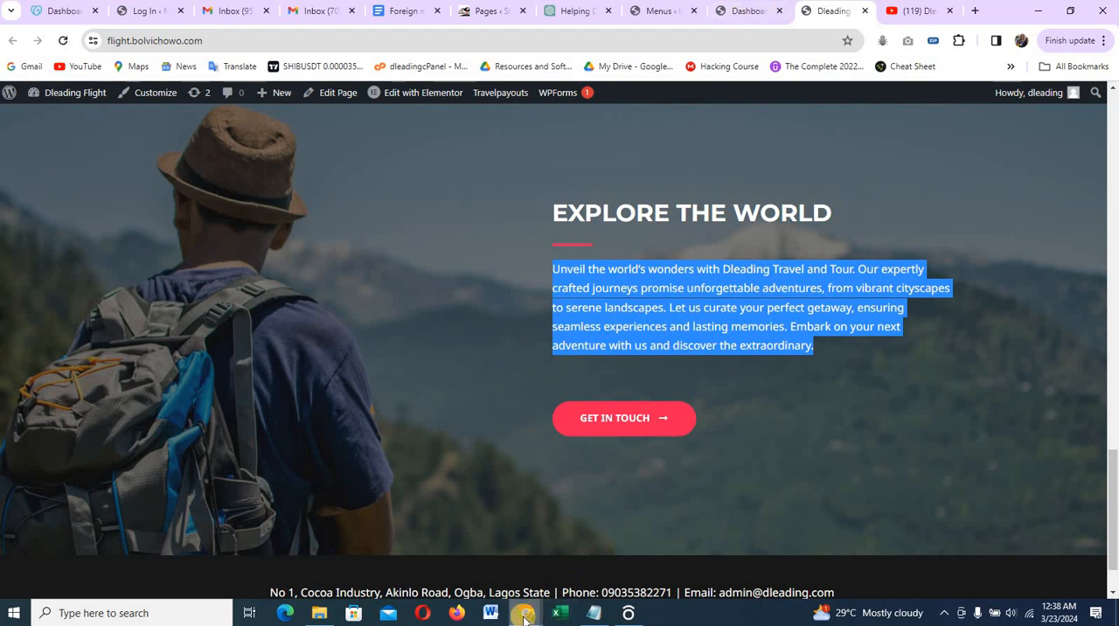
Return to the Elementor editor and replace the placeholder paragraph under Explore the World with the copied Dleading Travel and Tour text
{"action": "mouse_move", "coordinate": [523, 617]}
{"action": "left_click", "coordinate": [607, 578]}
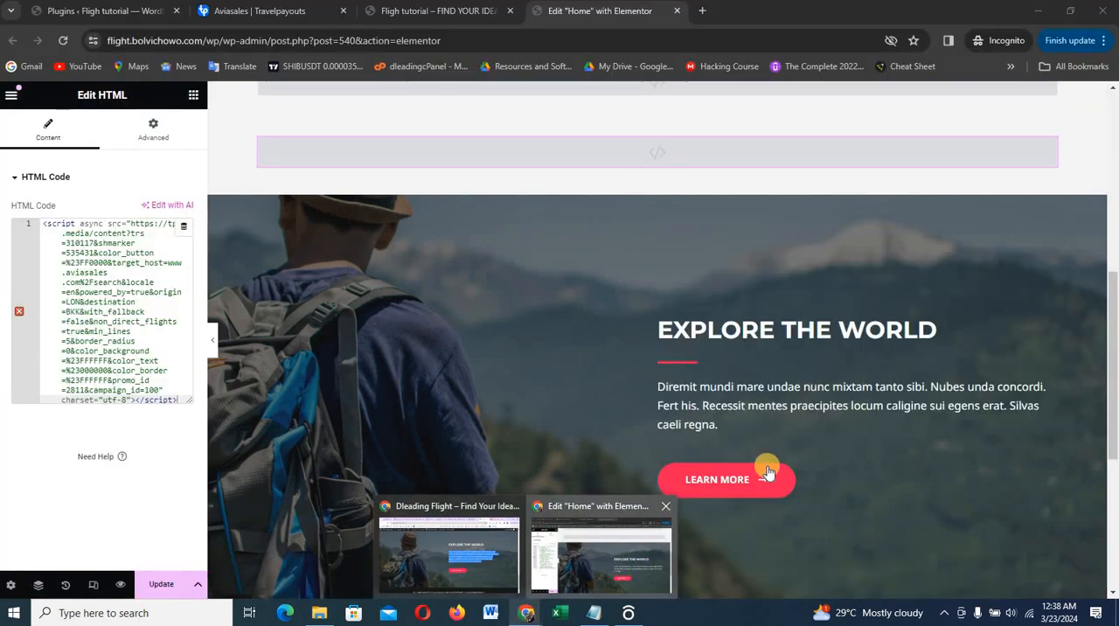
{"action": "scroll", "coordinate": [768, 472], "scroll_direction": "down", "scroll_amount": 4}
{"action": "scroll", "coordinate": [767, 466], "scroll_direction": "up", "scroll_amount": 2}
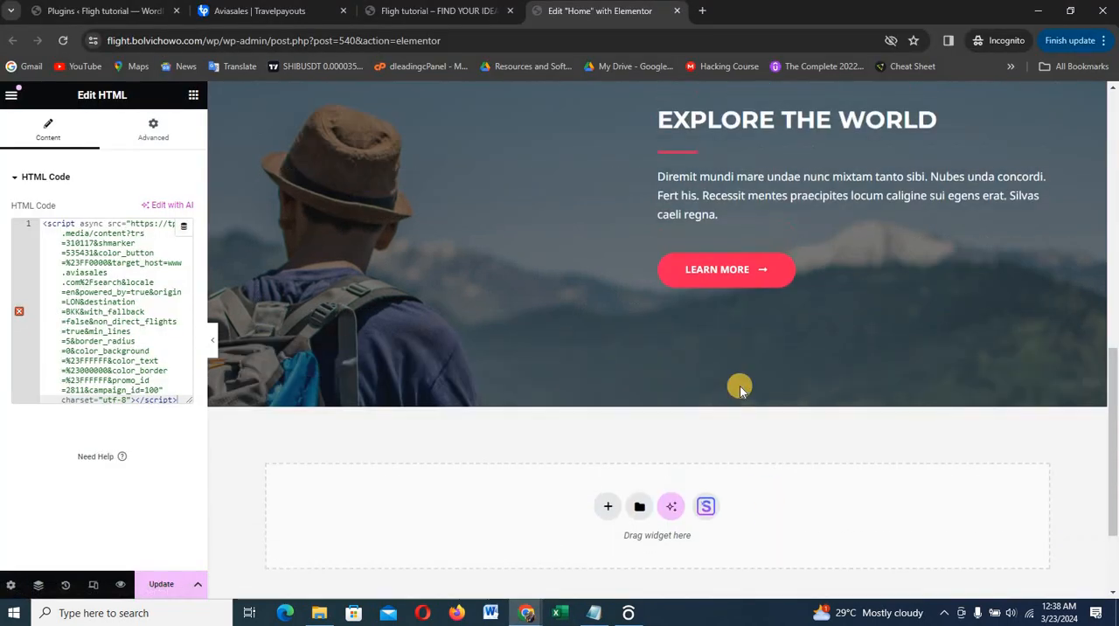
{"action": "left_click", "coordinate": [737, 210]}
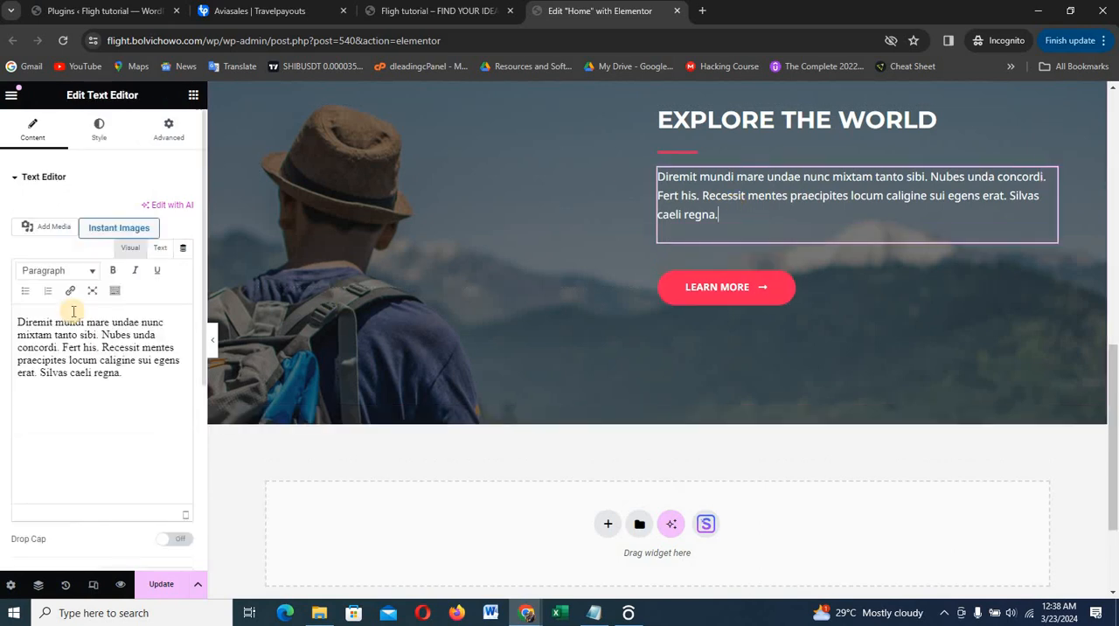
{"action": "left_click", "coordinate": [72, 342]}
{"action": "key", "text": "ctrl+a"}
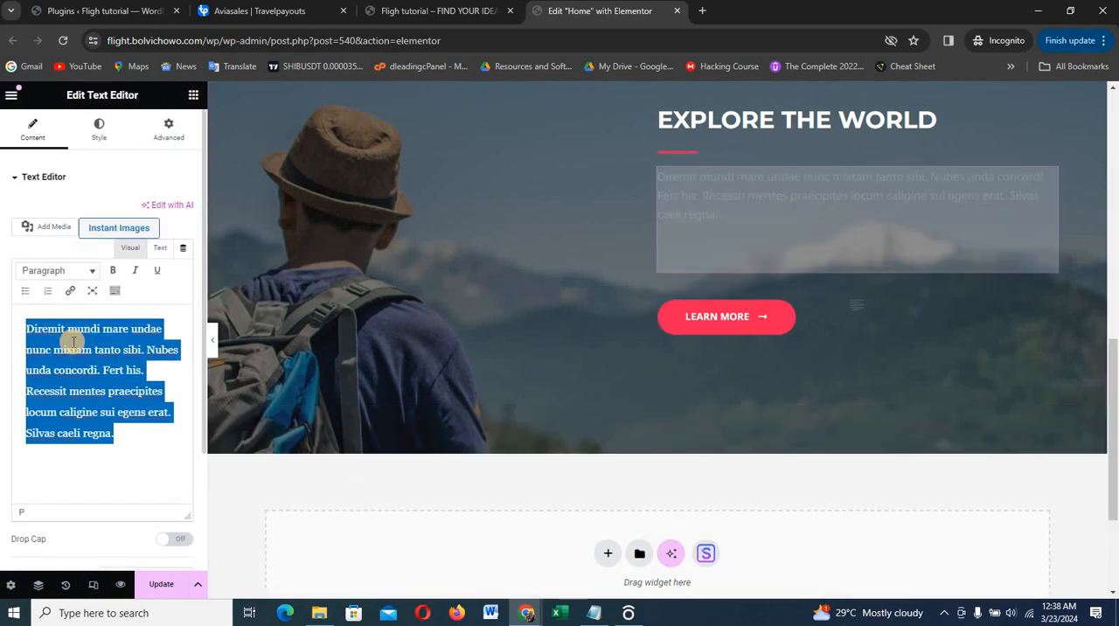
{"action": "key", "text": "BackSpace"}
{"action": "key", "text": "ctrl+v"}
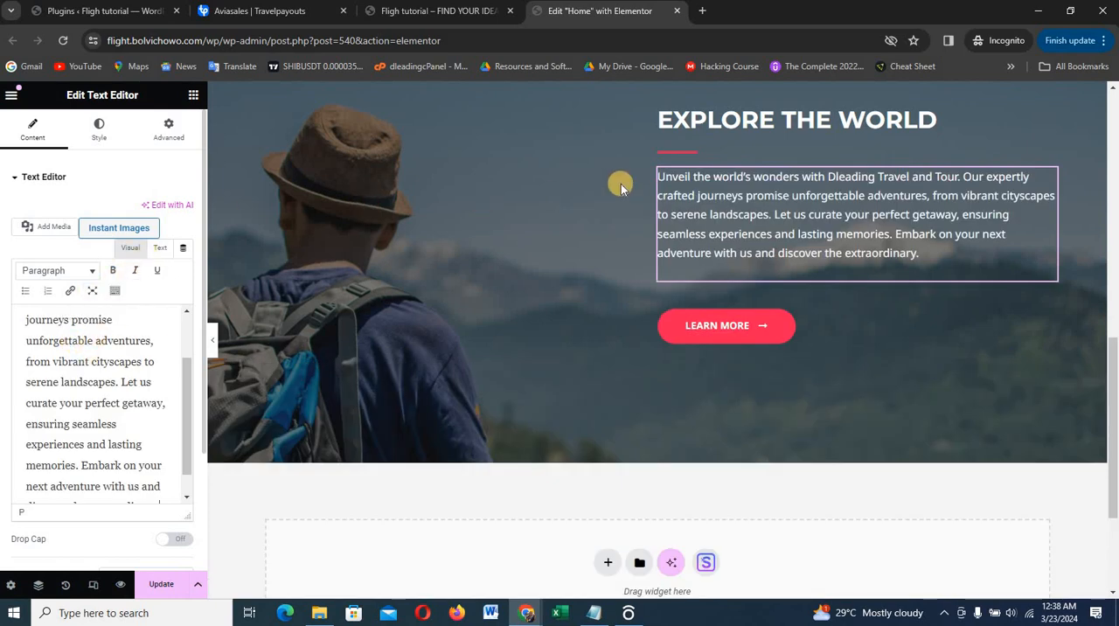
Set the Explore the World button's text to "get in touch" and its link to "tel:" followed by the contact phone number
{"action": "left_click", "coordinate": [810, 322]}
{"action": "left_click", "coordinate": [140, 239]}
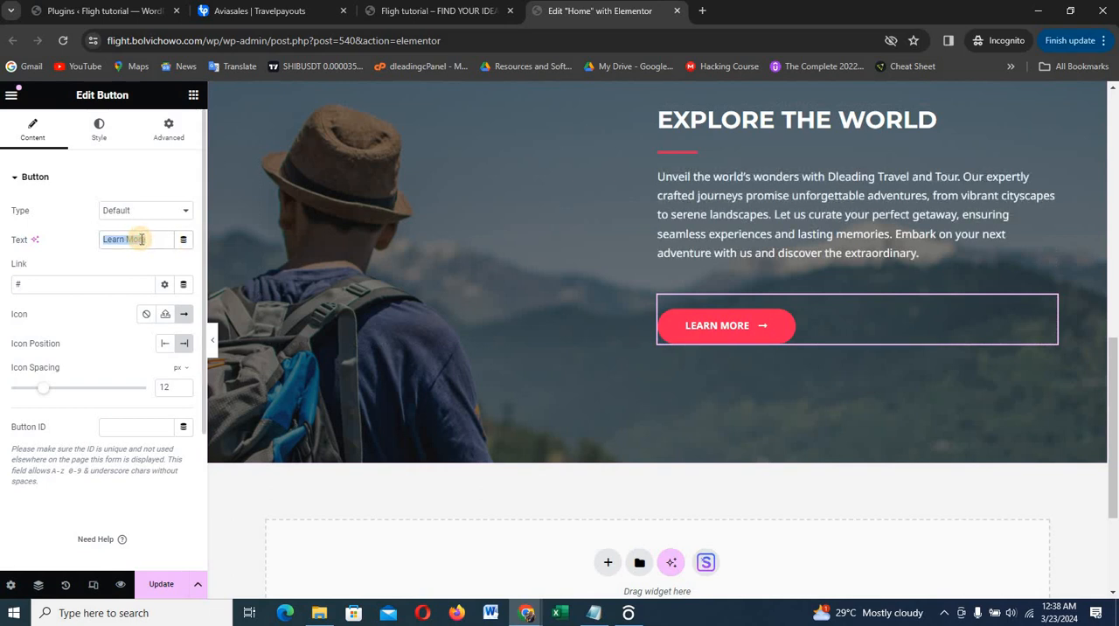
{"action": "type", "text": "get in to"}
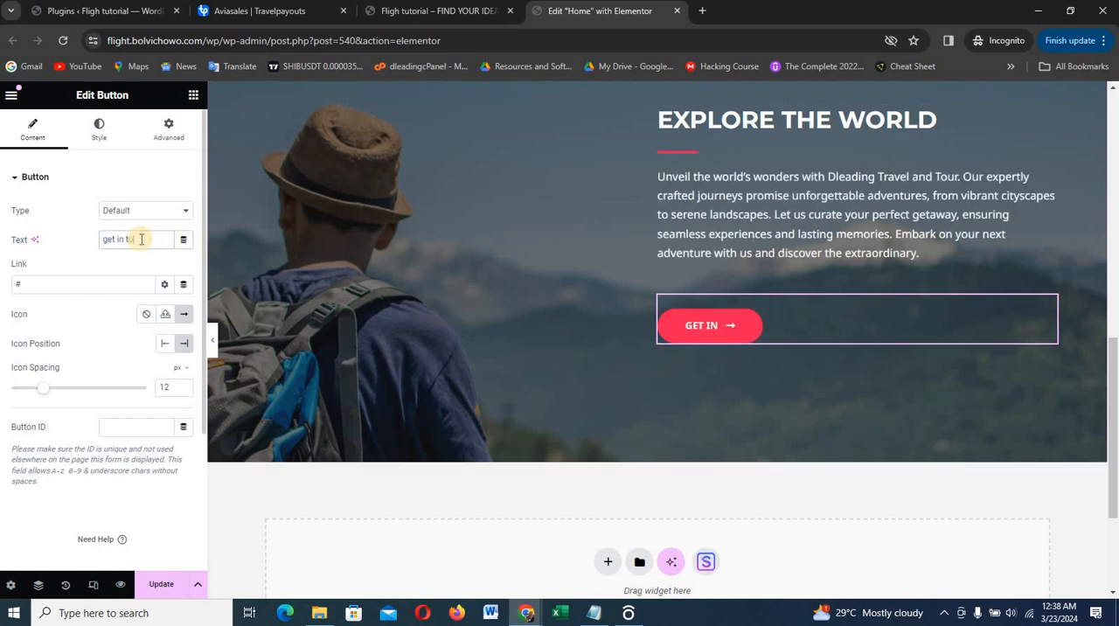
{"action": "type", "text": "uch"}
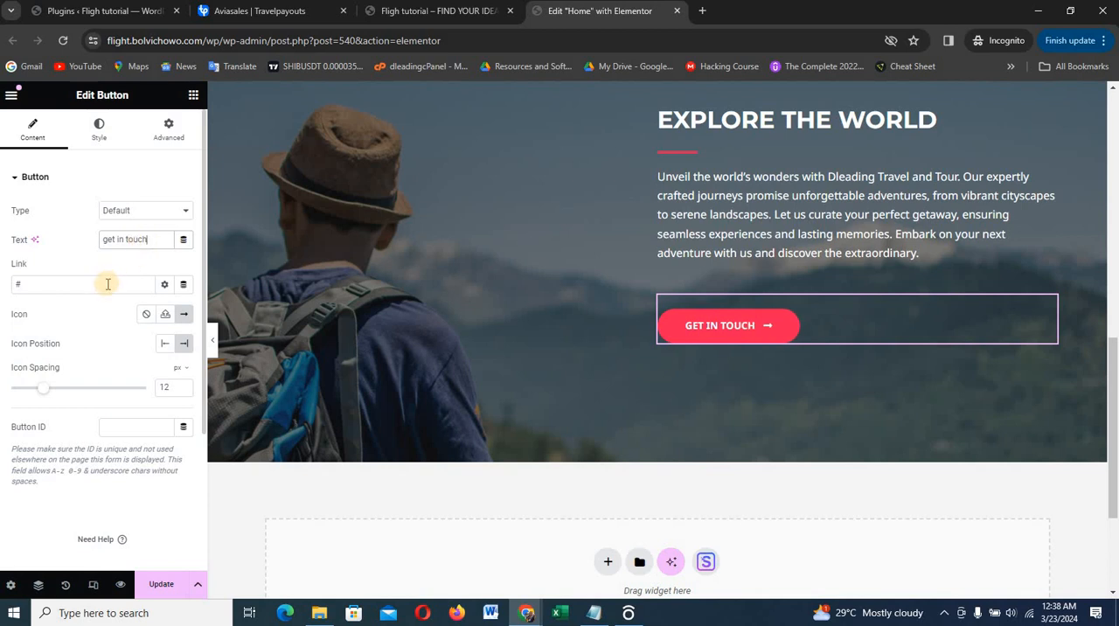
{"action": "left_click", "coordinate": [107, 283]}
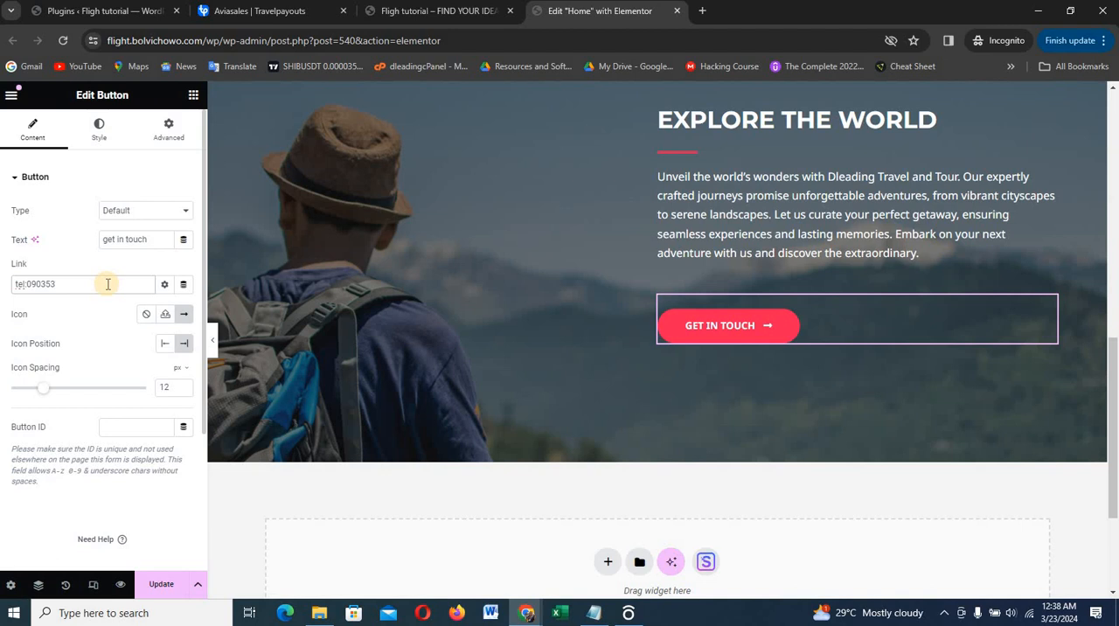
{"action": "type", "text": "82271"}
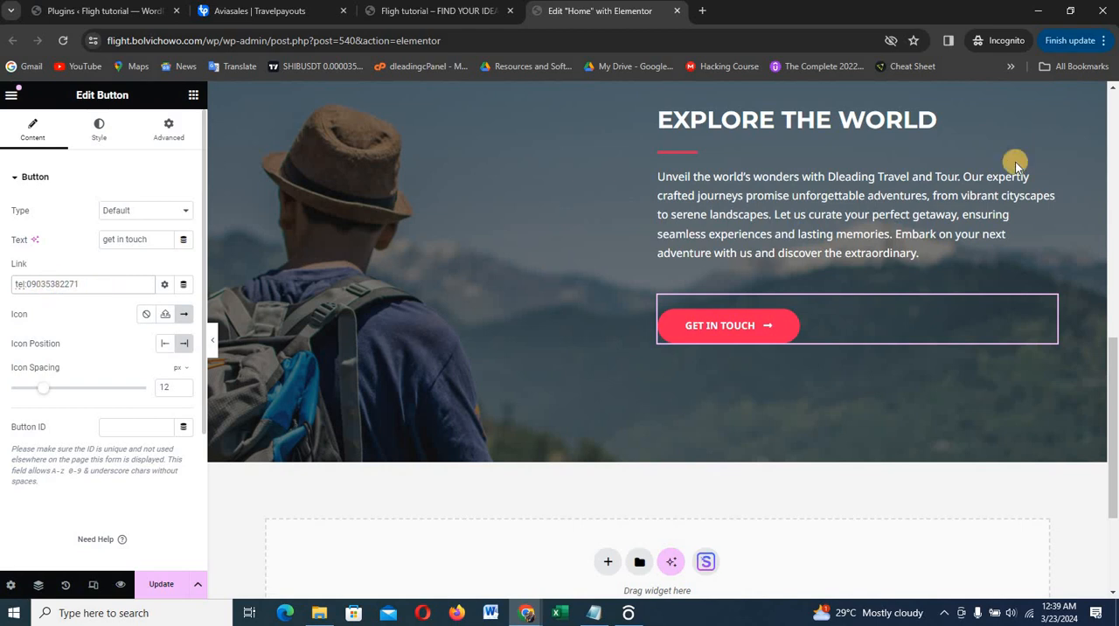
Enlarge the browser page to 150% to examine the button's link entry, and restore the zoom to 100%
{"action": "left_click", "coordinate": [1105, 41]}
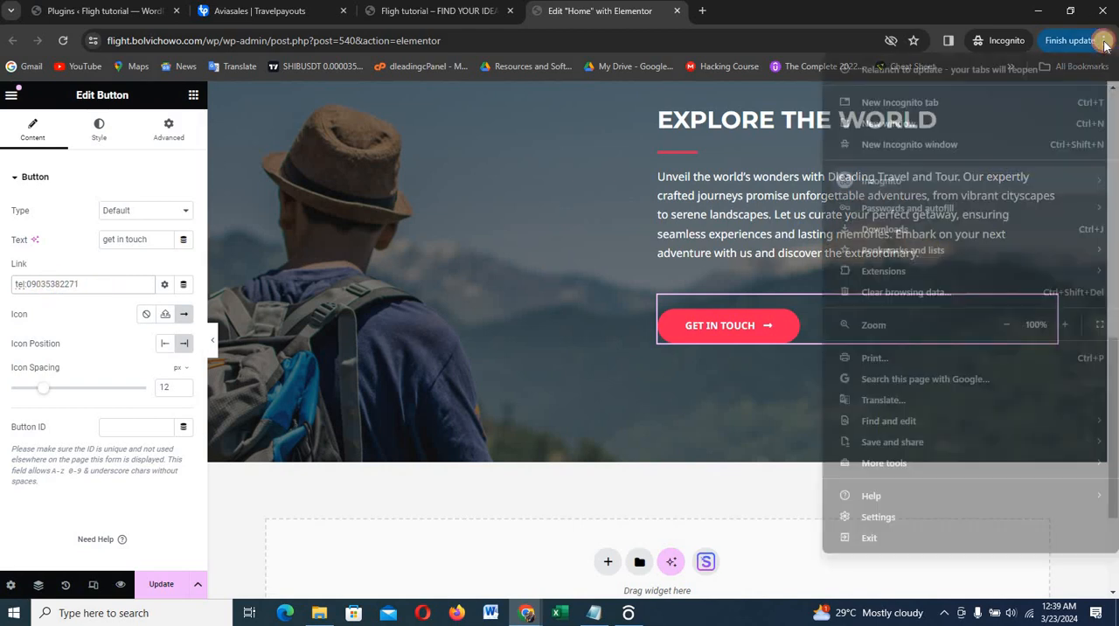
{"action": "left_click", "coordinate": [1065, 324]}
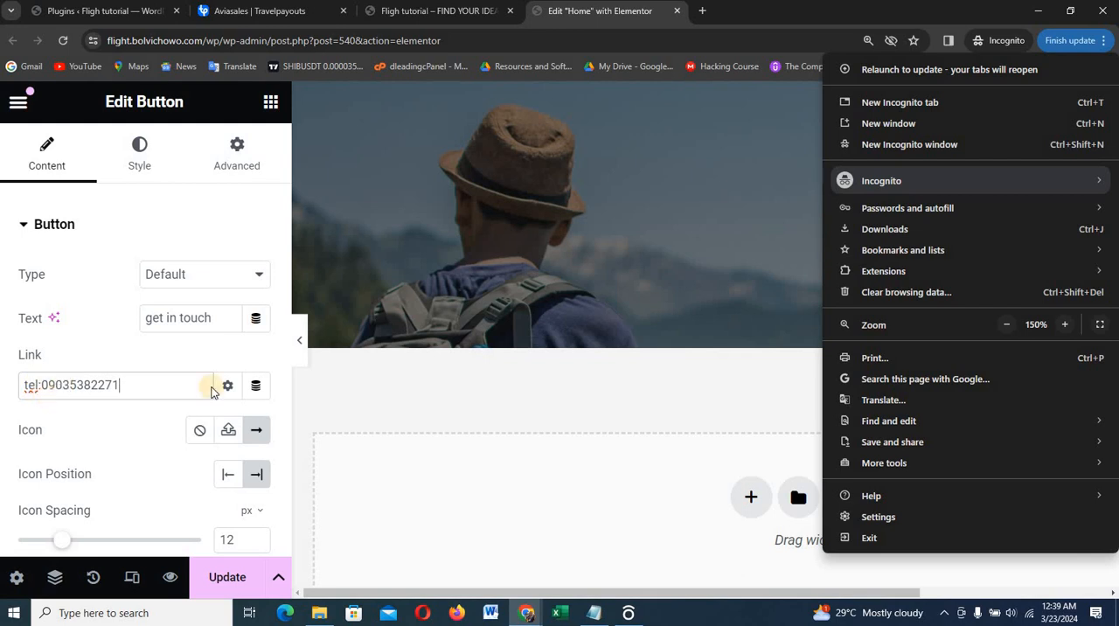
{"action": "left_click", "coordinate": [1007, 325]}
{"action": "left_click", "coordinate": [1006, 325]}
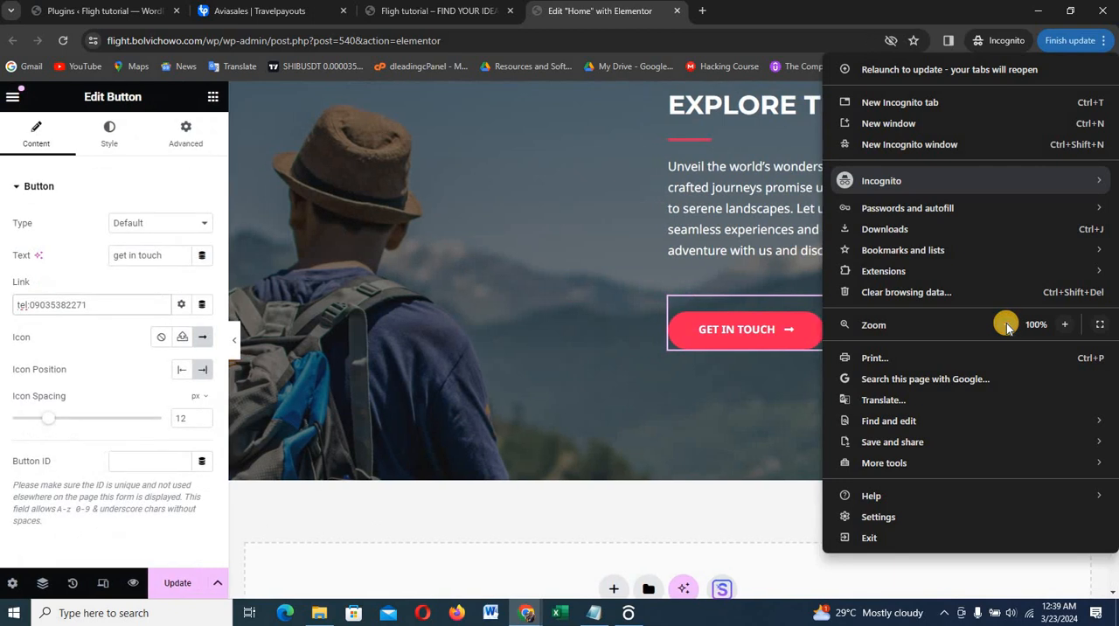
{"action": "left_click", "coordinate": [712, 317]}
{"action": "scroll", "coordinate": [712, 317], "scroll_direction": "up", "scroll_amount": 3}
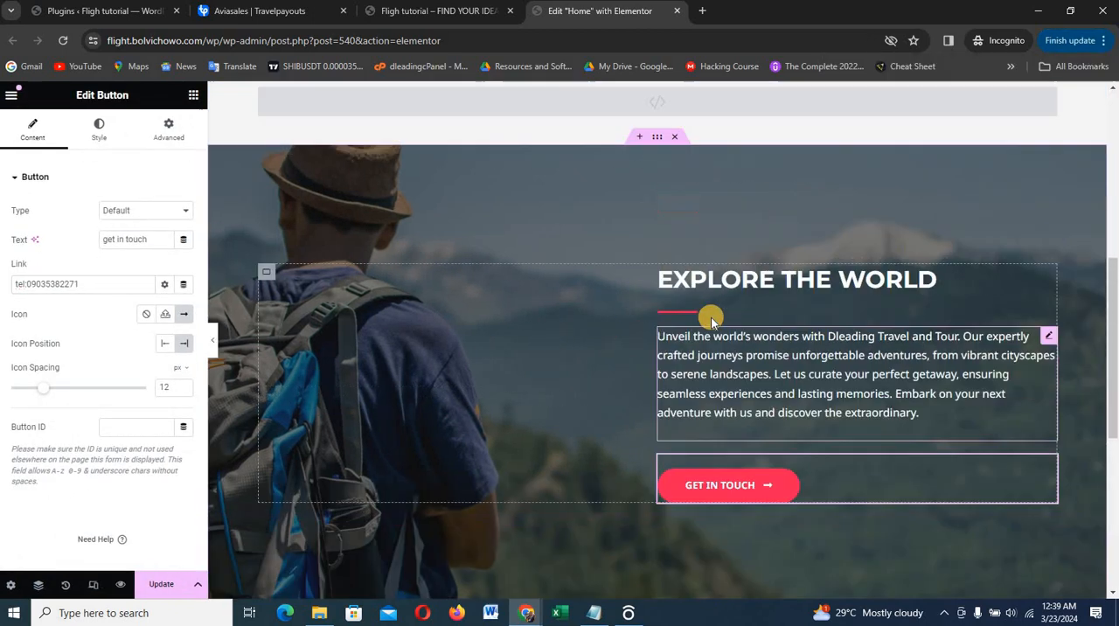
Check the Book a flight button's link target, and set the CSS ID of the first HTML widget container below the hero to "flight"
{"action": "scroll", "coordinate": [712, 317], "scroll_direction": "up", "scroll_amount": 5}
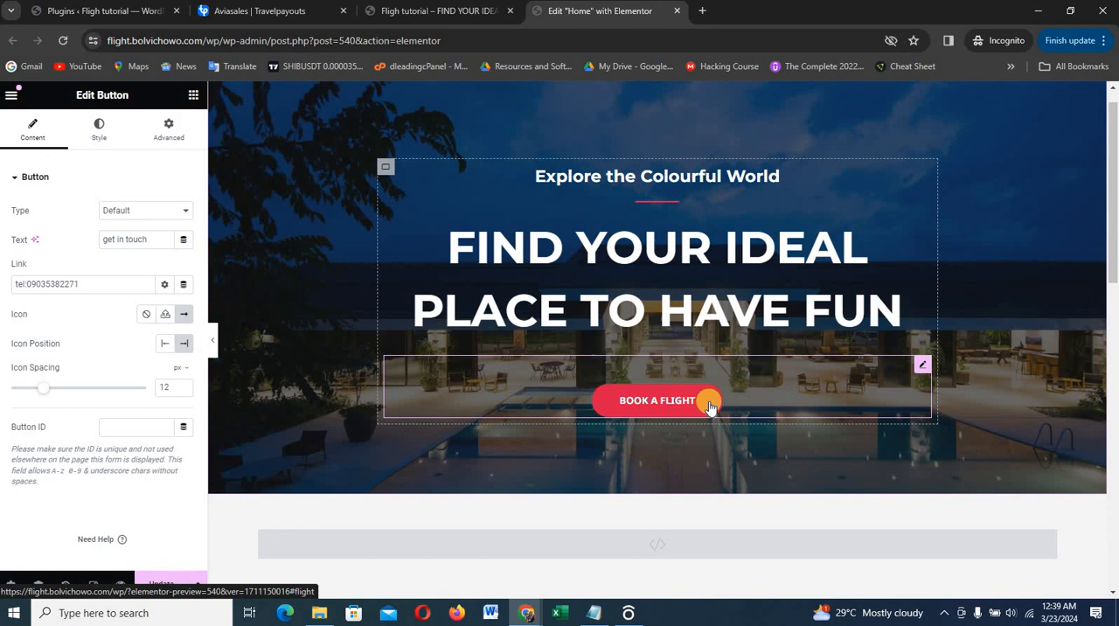
{"action": "left_click", "coordinate": [757, 395]}
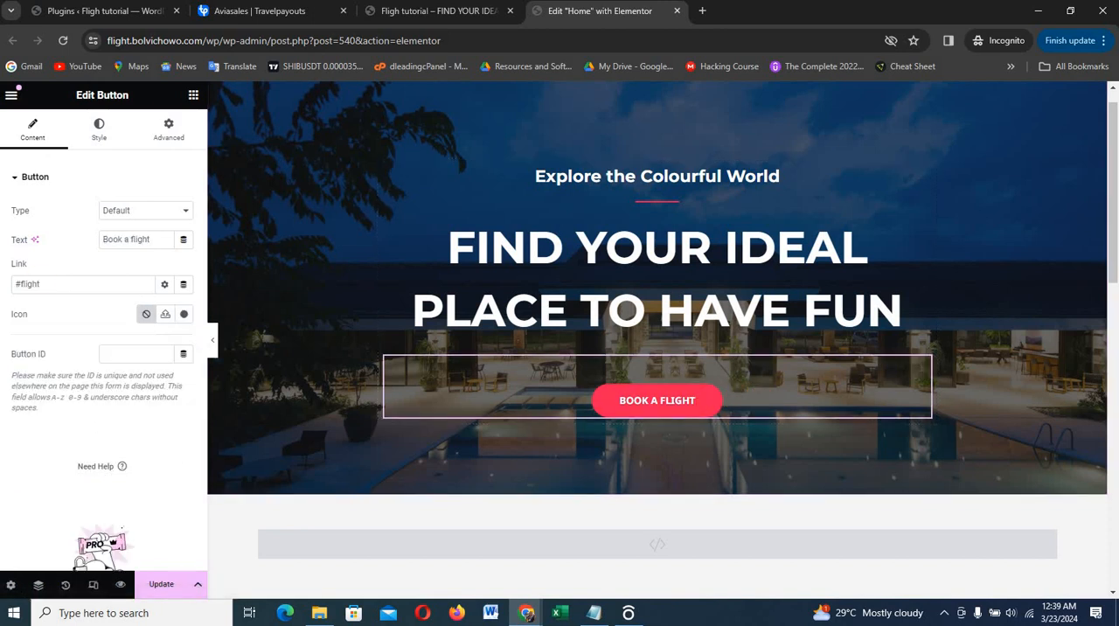
{"action": "scroll", "coordinate": [622, 302], "scroll_direction": "down", "scroll_amount": 2}
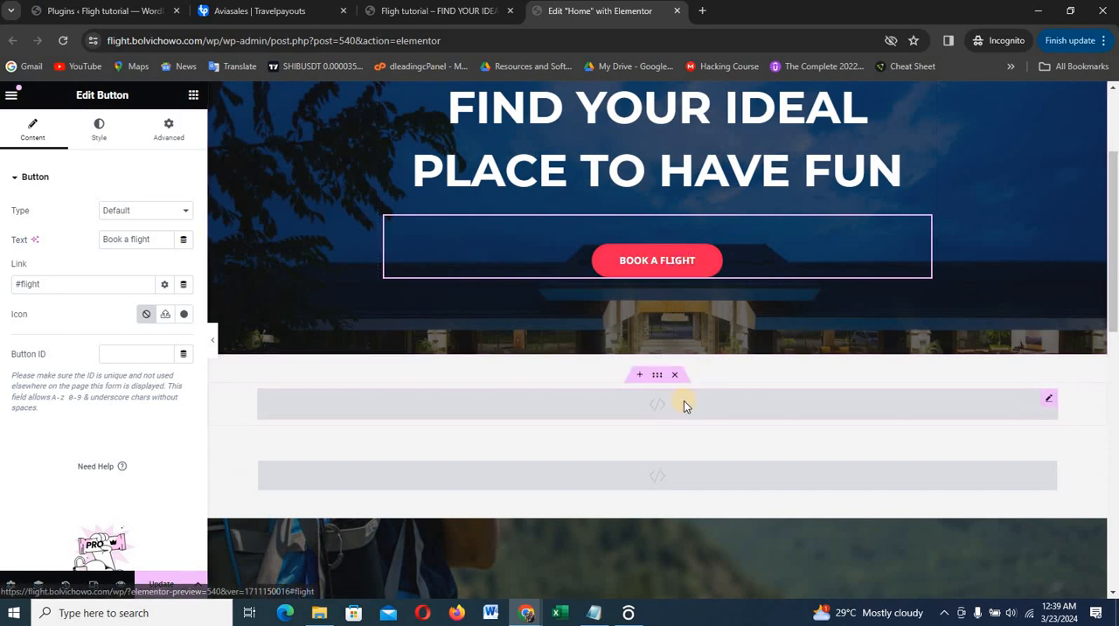
{"action": "left_click", "coordinate": [656, 377]}
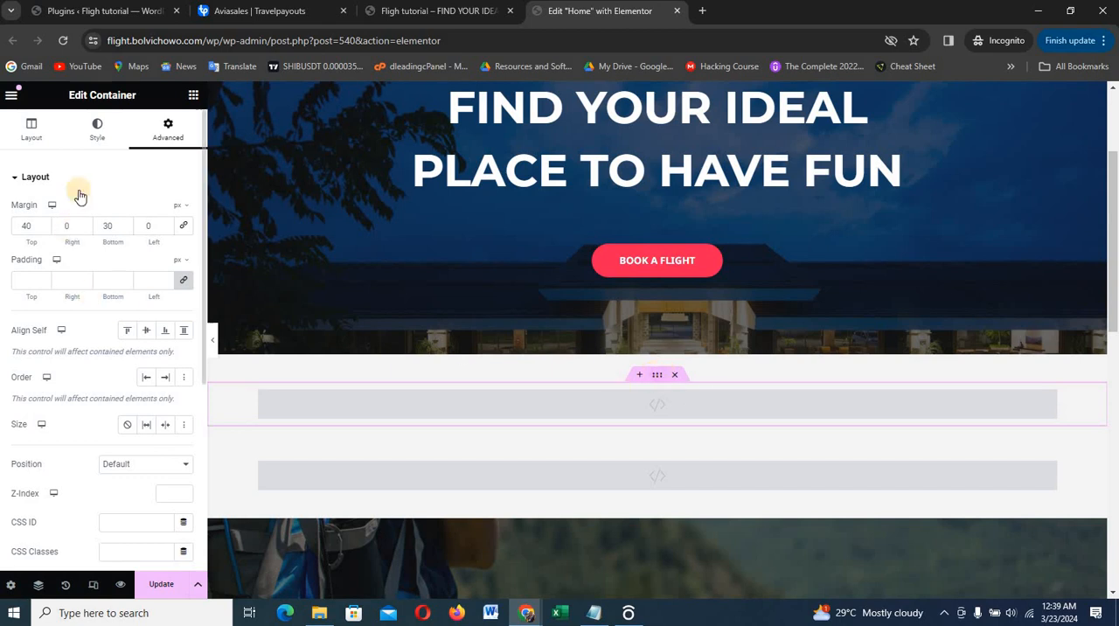
{"action": "left_click", "coordinate": [29, 130]}
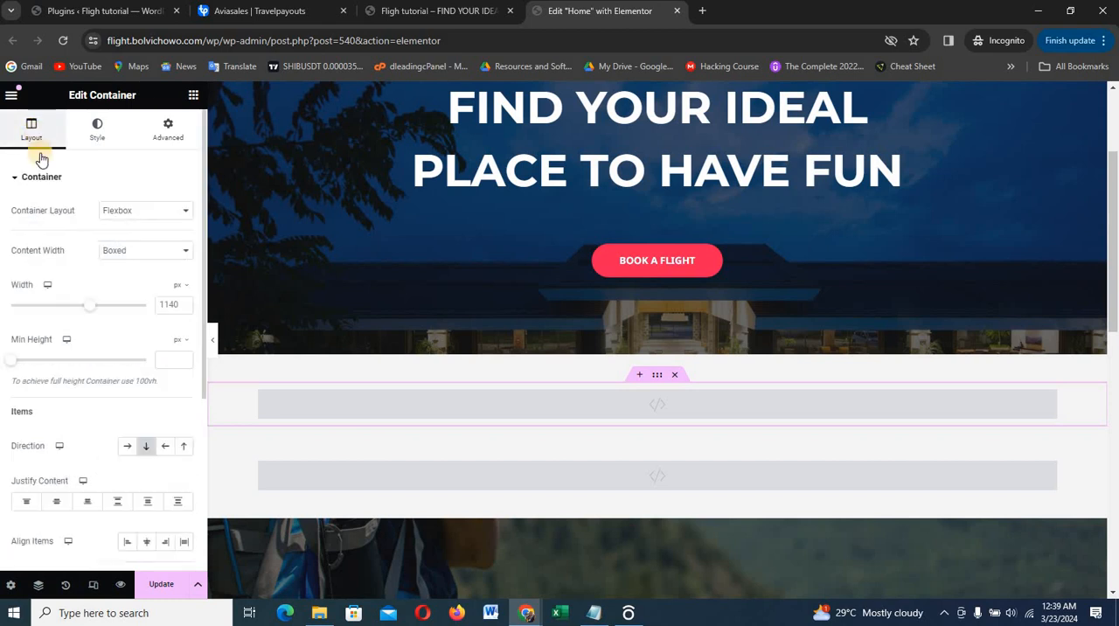
{"action": "left_click", "coordinate": [168, 131]}
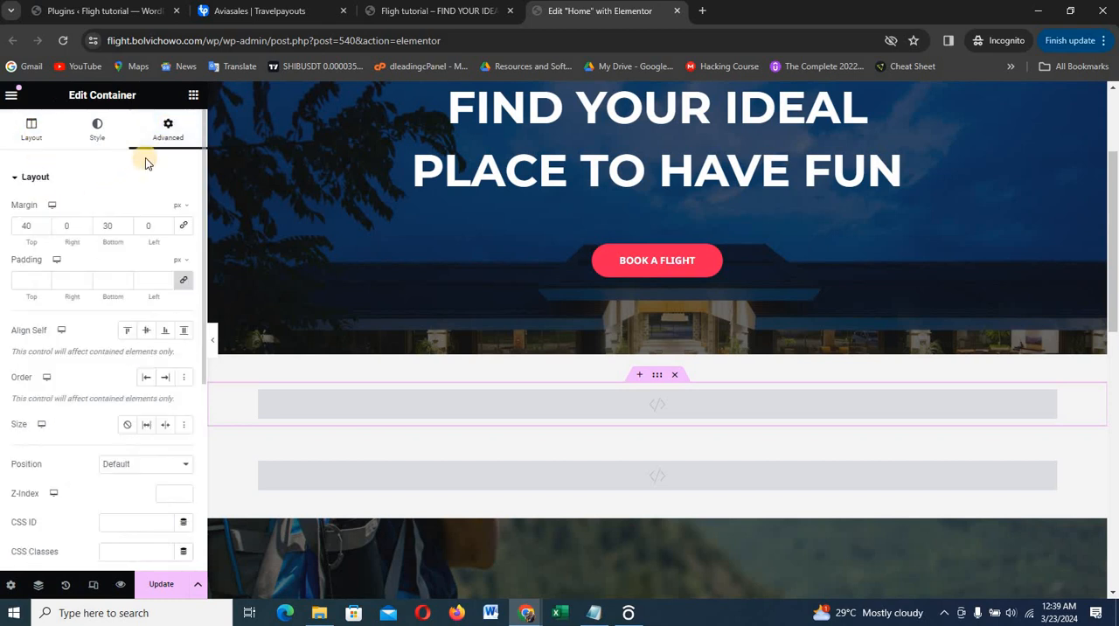
{"action": "scroll", "coordinate": [125, 250], "scroll_direction": "down", "scroll_amount": 1}
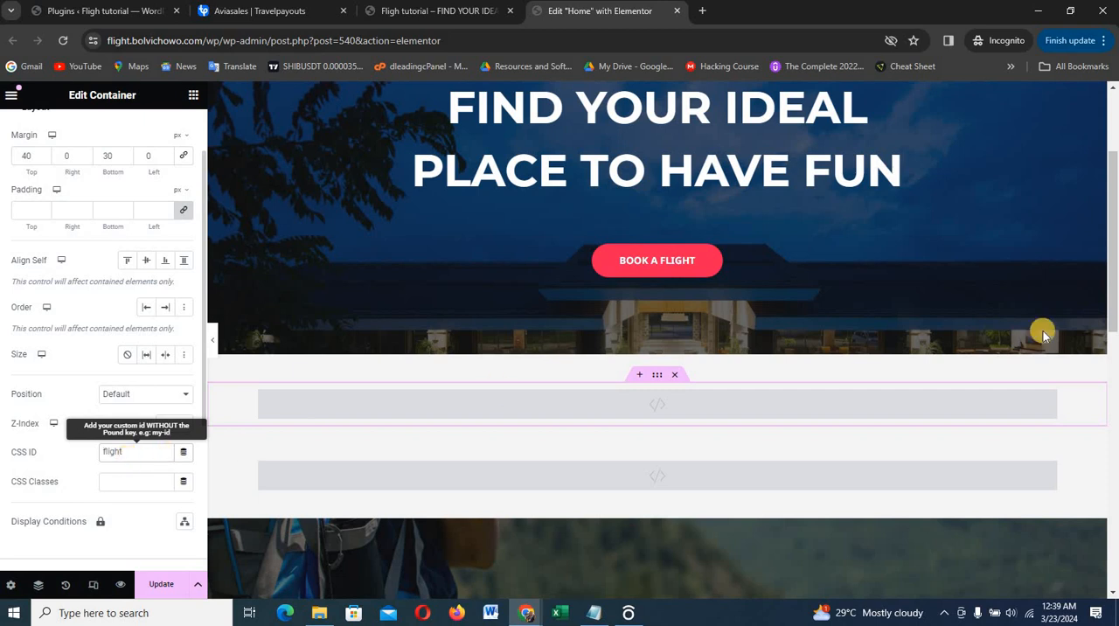
Enlarge the browser page to 150% to examine the container's CSS ID entry, and restore the zoom to 100%
{"action": "left_click", "coordinate": [1104, 42]}
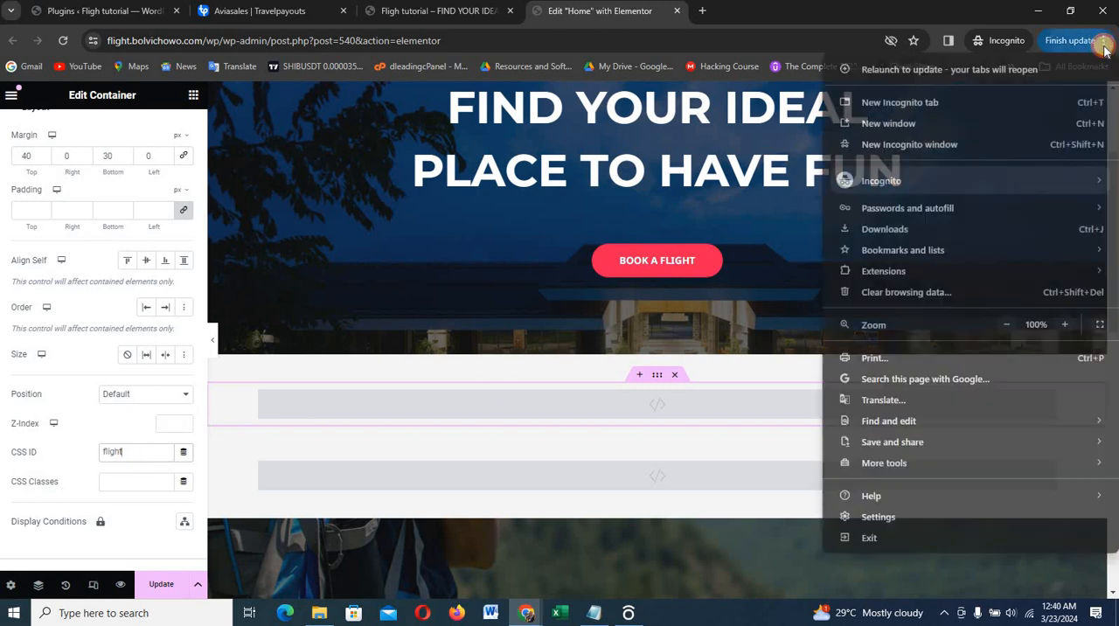
{"action": "left_click", "coordinate": [1063, 325]}
{"action": "left_click", "coordinate": [1063, 325]}
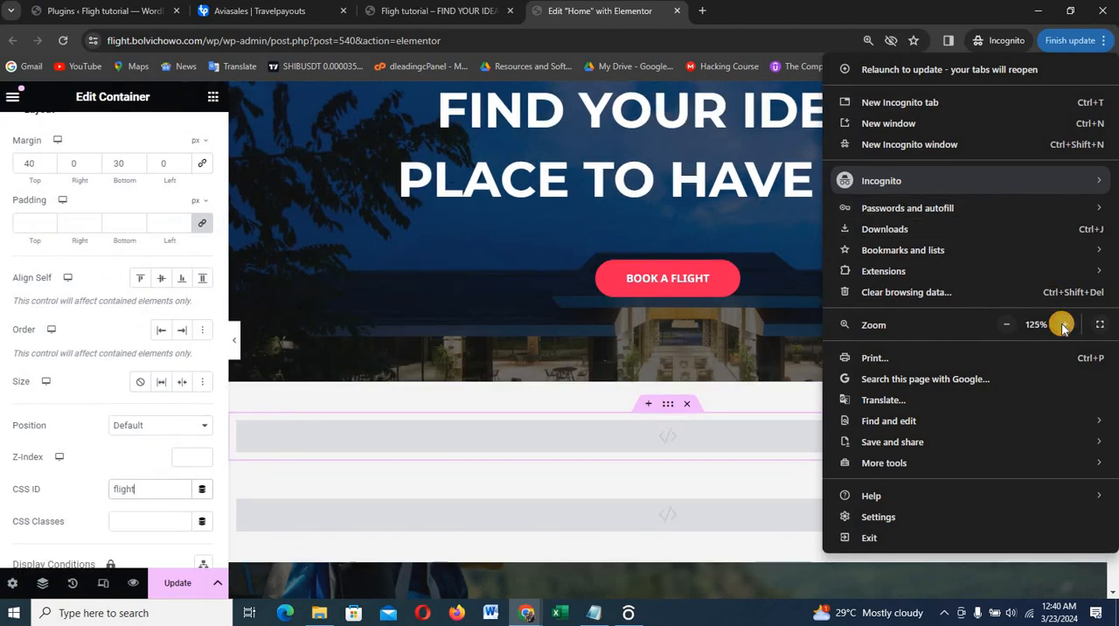
{"action": "left_click", "coordinate": [1064, 326]}
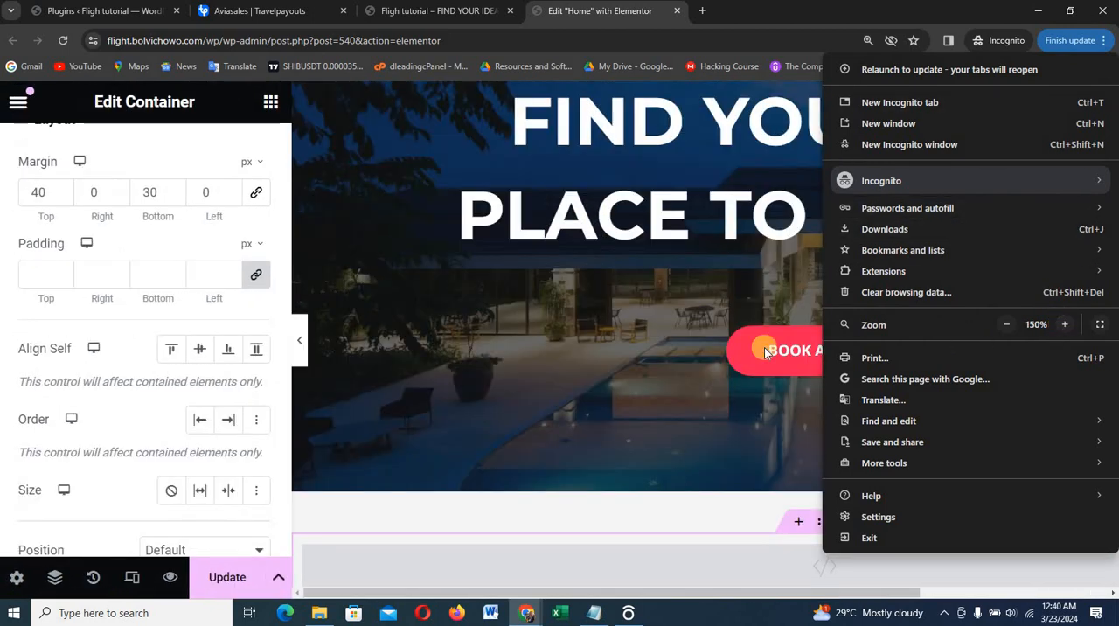
{"action": "left_click", "coordinate": [153, 427]}
{"action": "scroll", "coordinate": [158, 430], "scroll_direction": "down", "scroll_amount": 2}
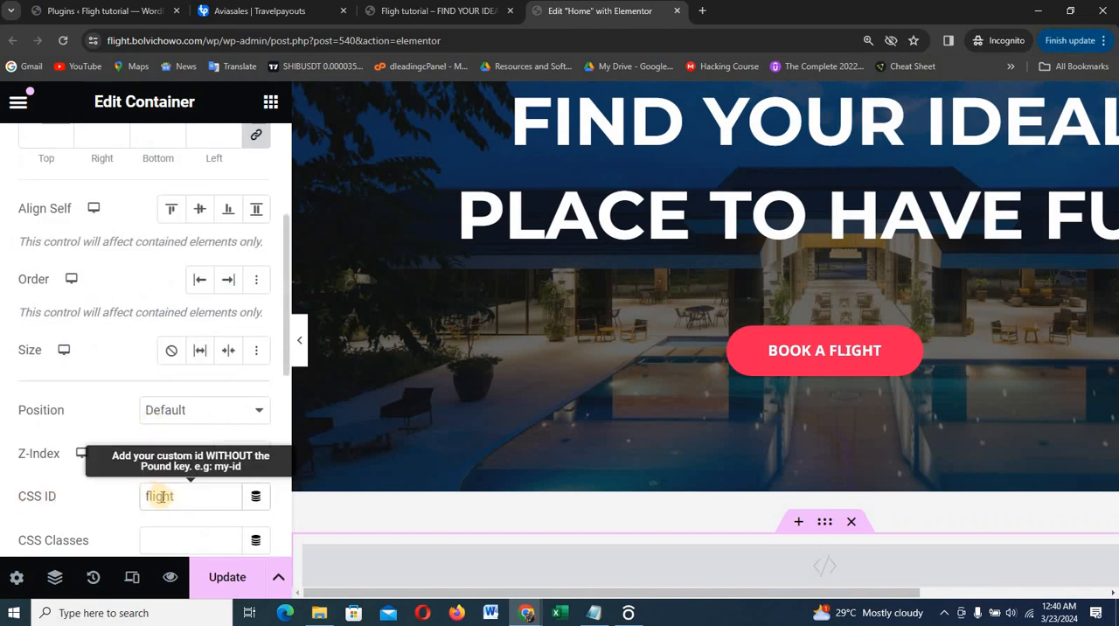
{"action": "left_click", "coordinate": [1104, 41]}
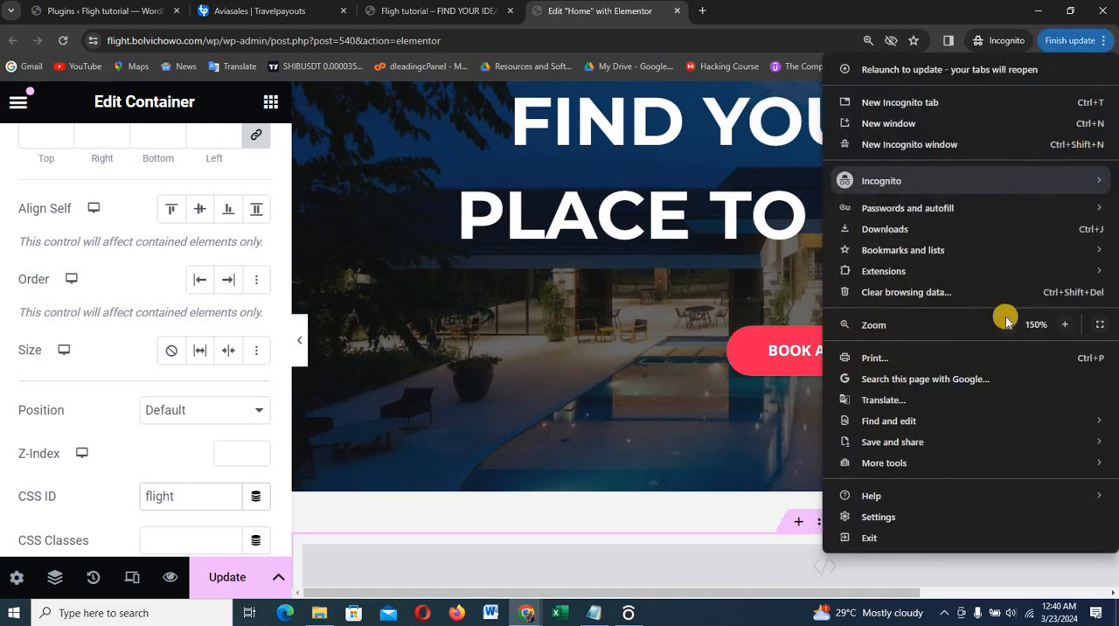
{"action": "left_click", "coordinate": [1005, 324]}
{"action": "left_click", "coordinate": [1005, 324]}
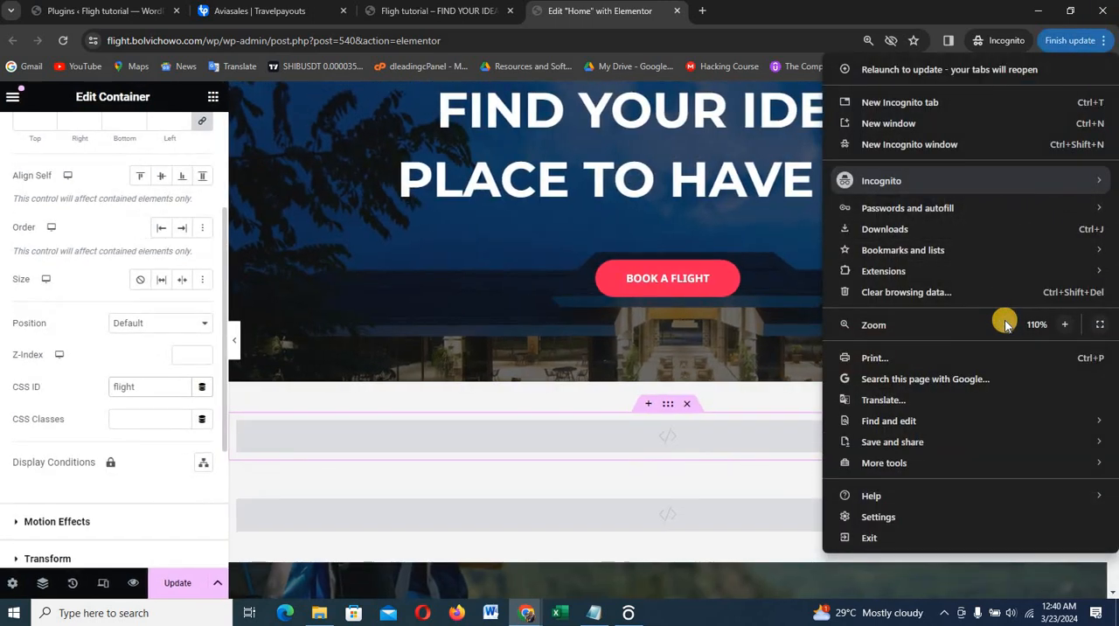
{"action": "left_click", "coordinate": [1005, 325]}
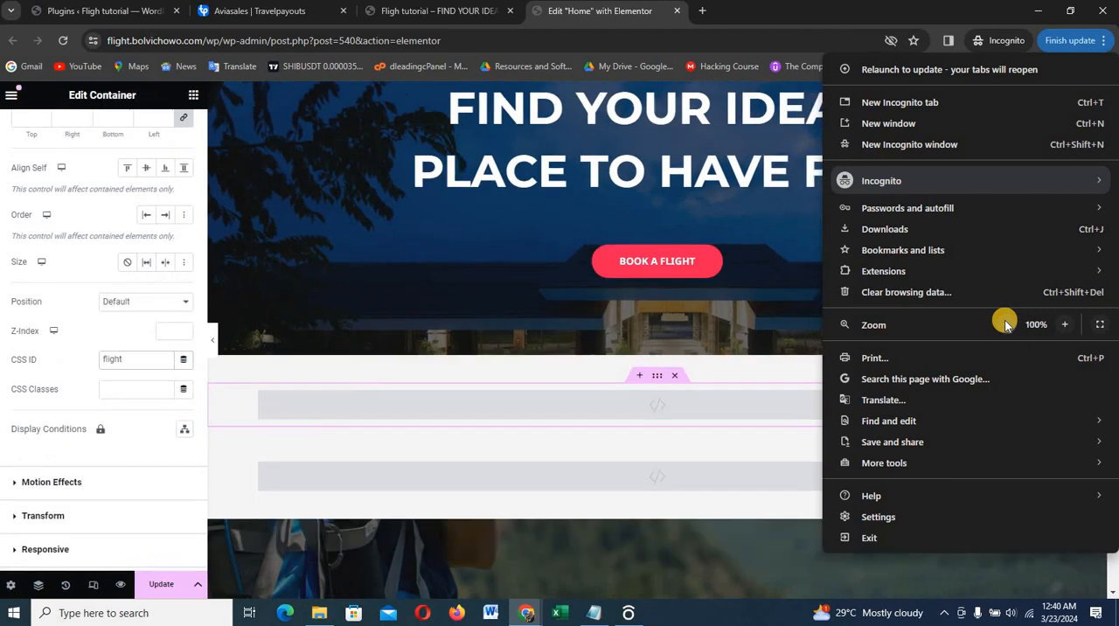
{"action": "left_click", "coordinate": [523, 326]}
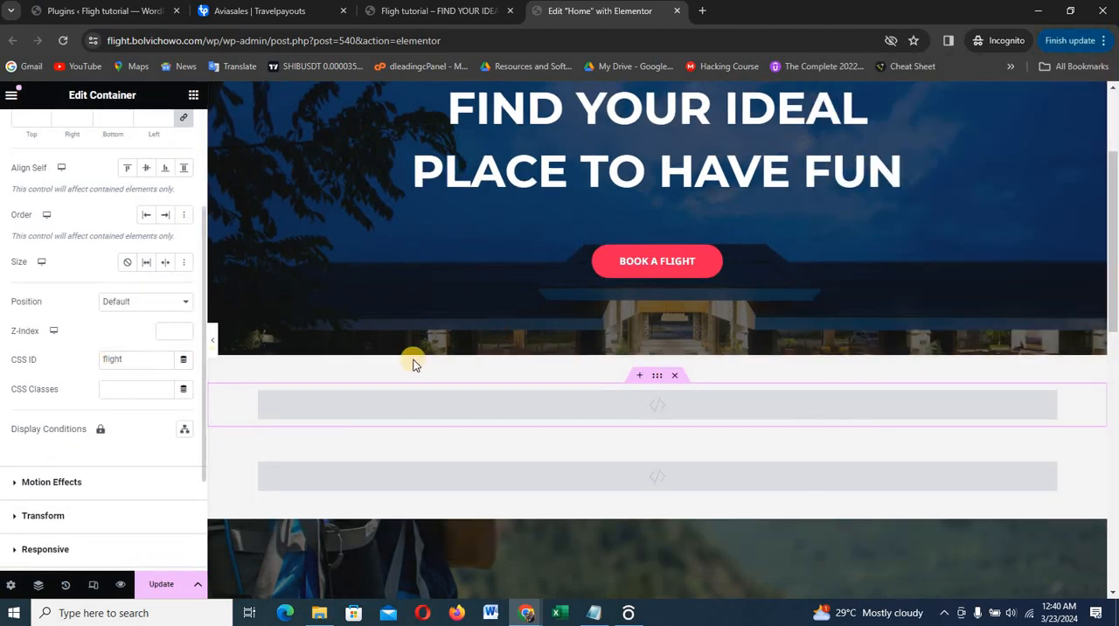
Recheck the Book a flight button's link settings, update the Home page and switch to the live Fligh tutorial site
{"action": "left_click", "coordinate": [673, 262]}
{"action": "scroll", "coordinate": [671, 260], "scroll_direction": "down", "scroll_amount": 3}
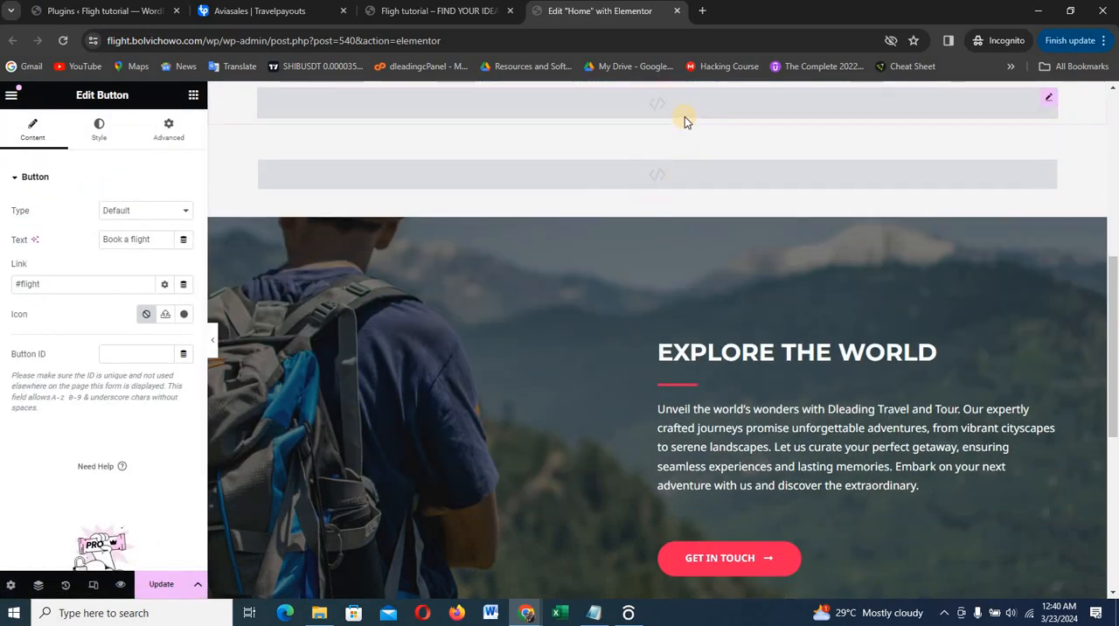
{"action": "left_click", "coordinate": [161, 586]}
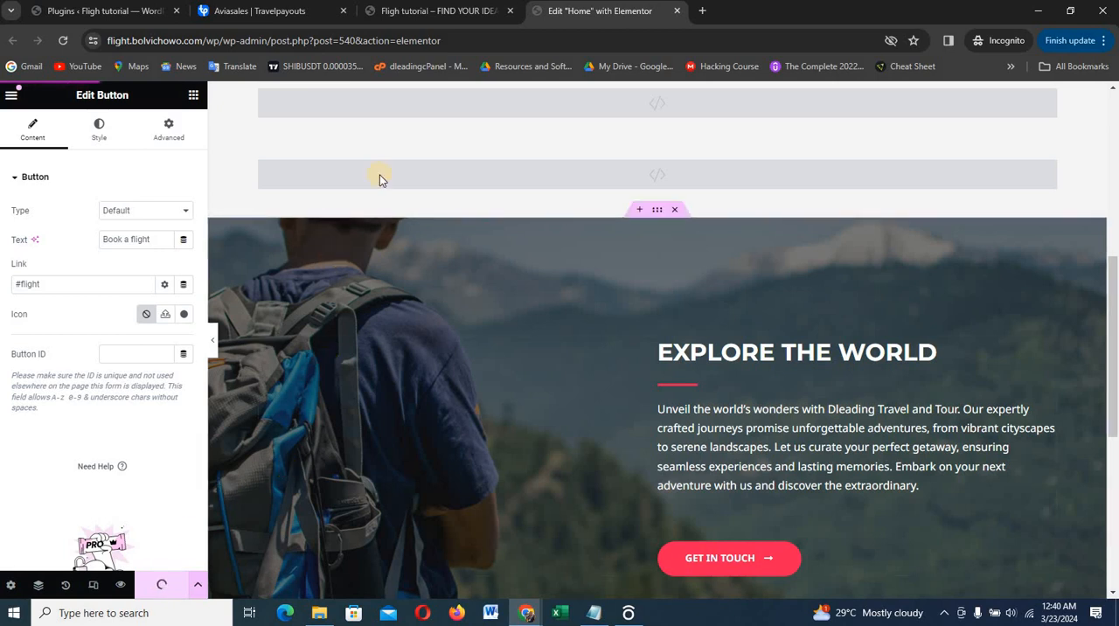
{"action": "left_click", "coordinate": [472, 12]}
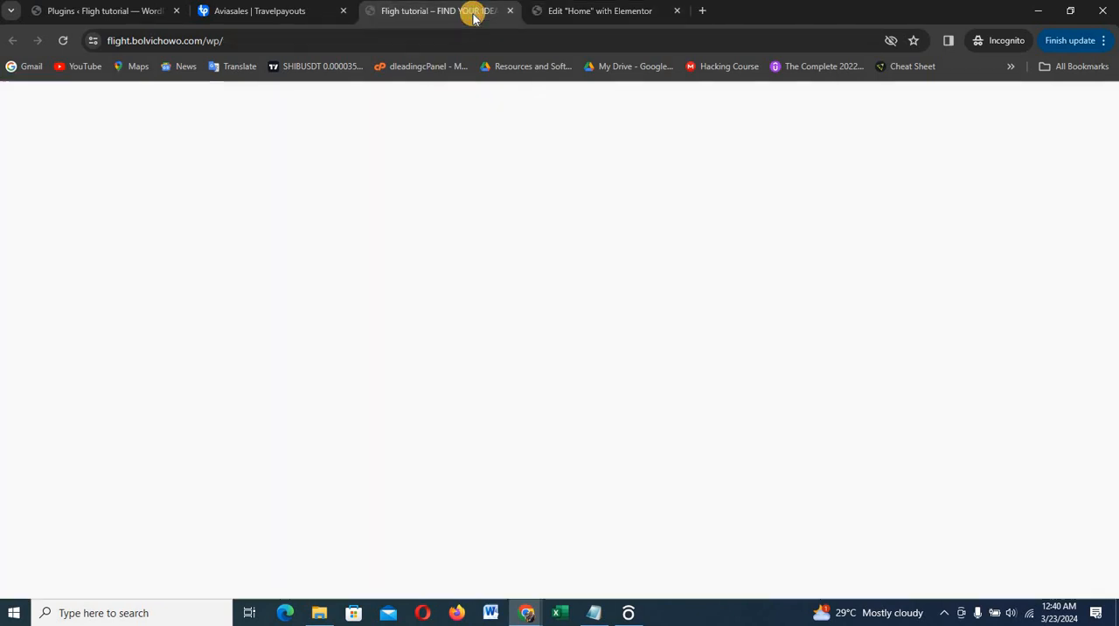
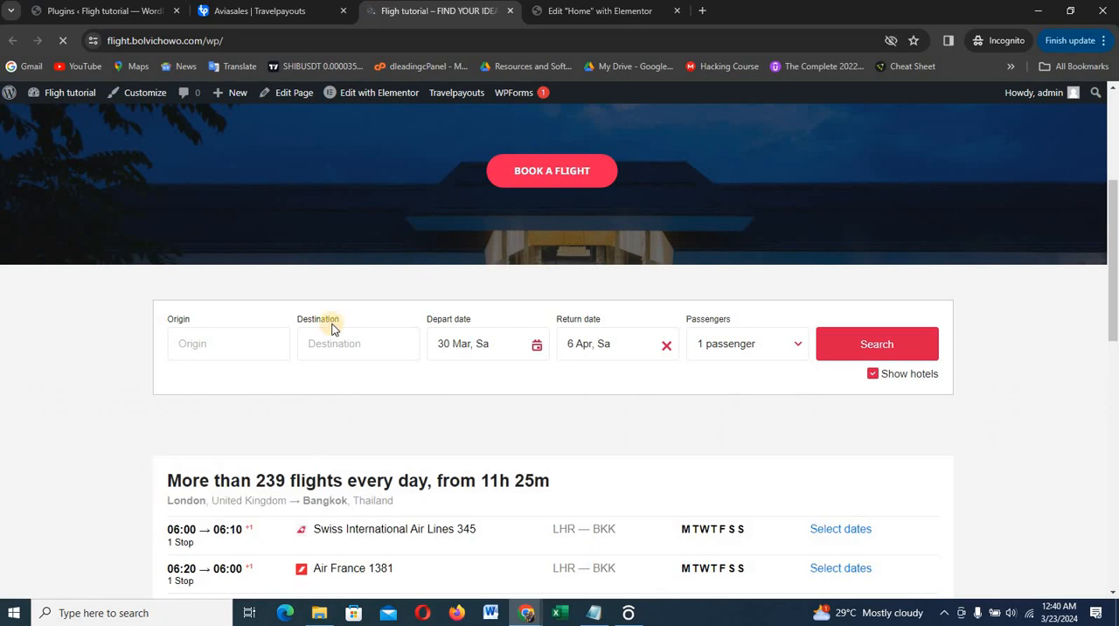
Review the flight search form and flight schedule widget on the live home page, expanding the full list of London–Bangkok flights
{"action": "scroll", "coordinate": [365, 509], "scroll_direction": "down", "scroll_amount": 1}
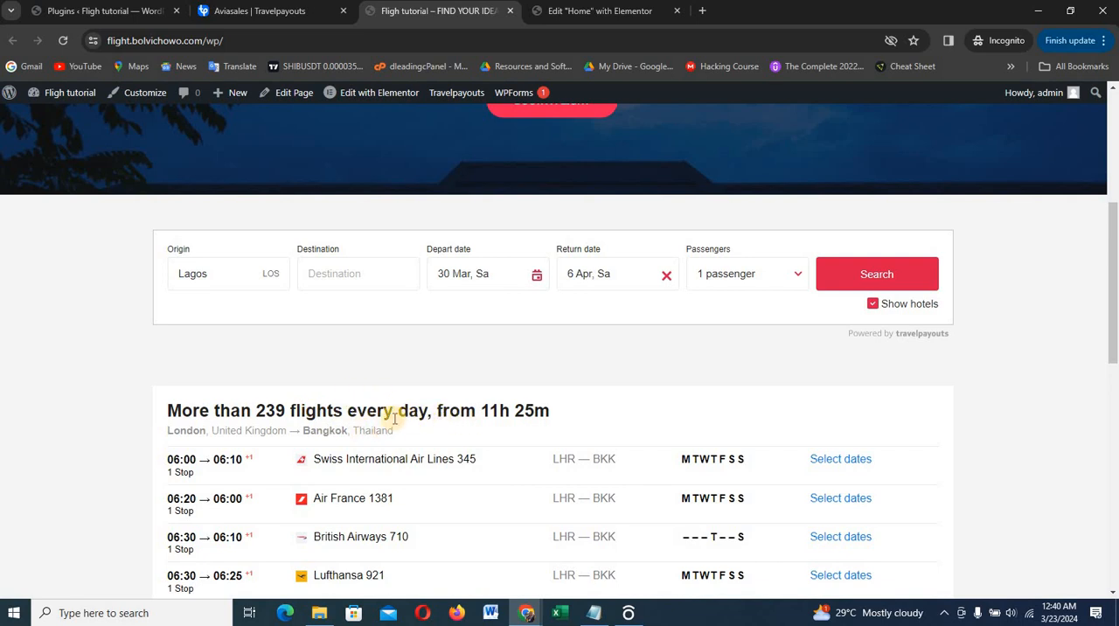
{"action": "scroll", "coordinate": [395, 419], "scroll_direction": "down", "scroll_amount": 1}
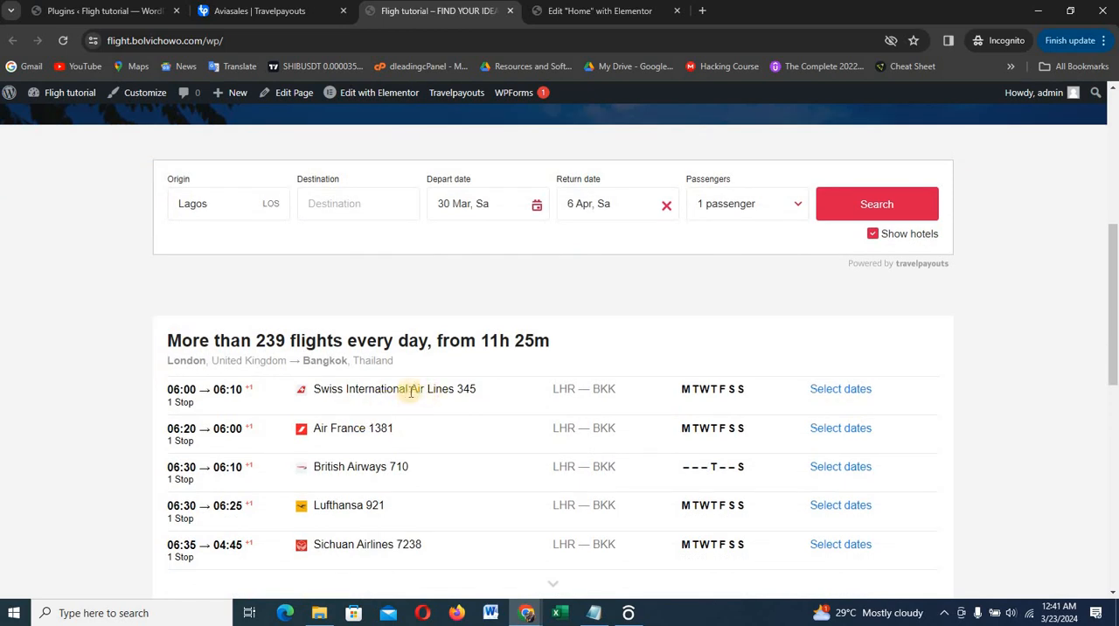
{"action": "scroll", "coordinate": [336, 389], "scroll_direction": "down", "scroll_amount": 1}
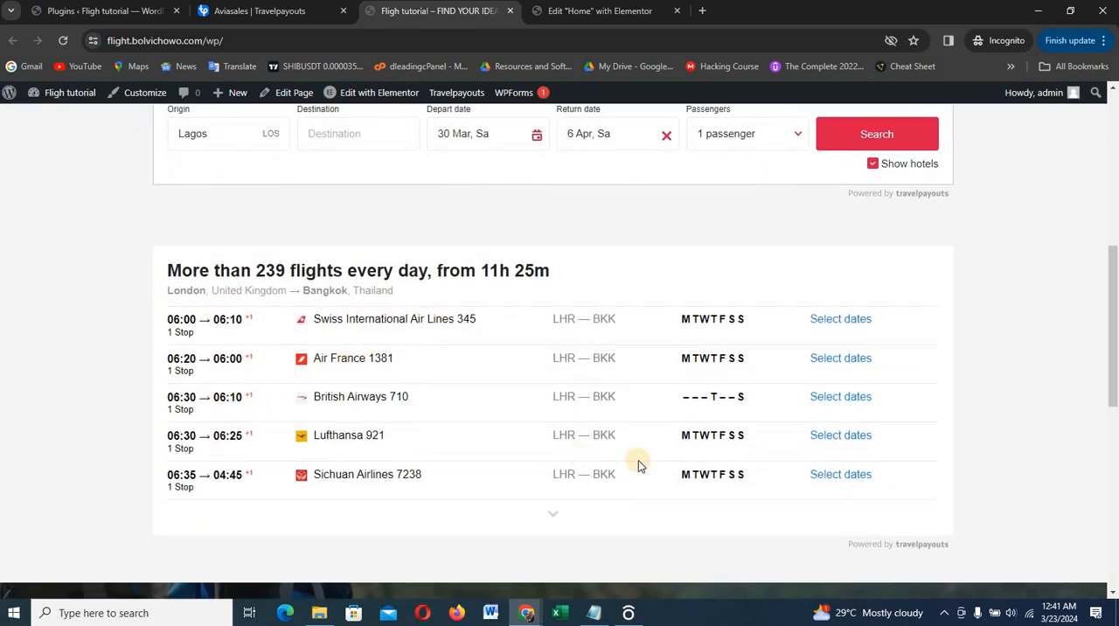
{"action": "scroll", "coordinate": [639, 460], "scroll_direction": "down", "scroll_amount": 3}
{"action": "scroll", "coordinate": [578, 394], "scroll_direction": "up", "scroll_amount": 1}
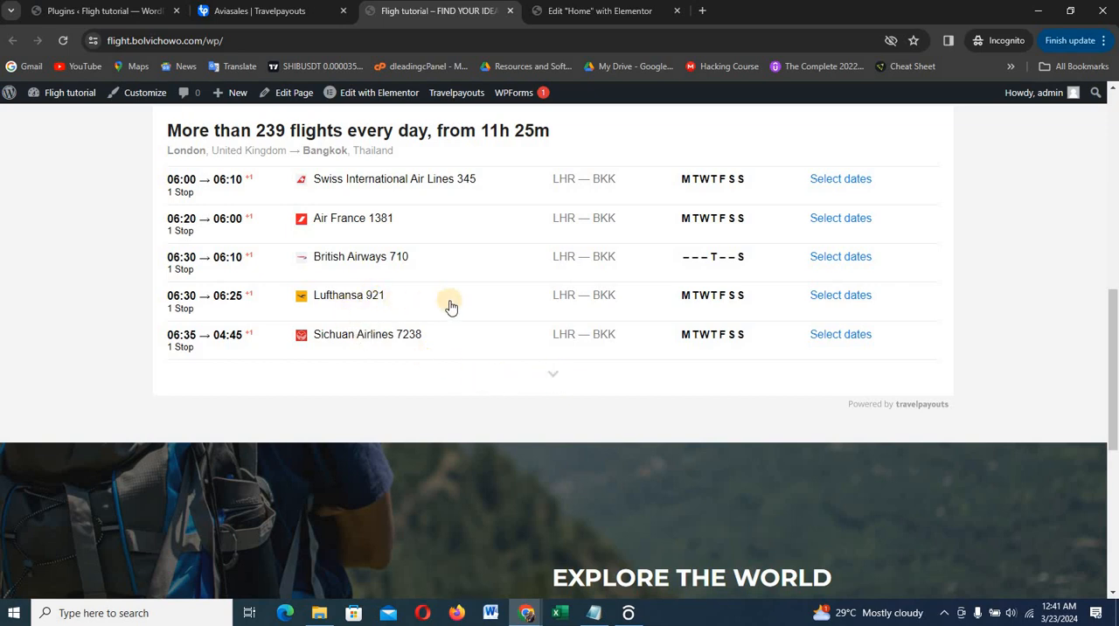
{"action": "scroll", "coordinate": [451, 306], "scroll_direction": "up", "scroll_amount": 1}
{"action": "scroll", "coordinate": [475, 318], "scroll_direction": "down", "scroll_amount": 5}
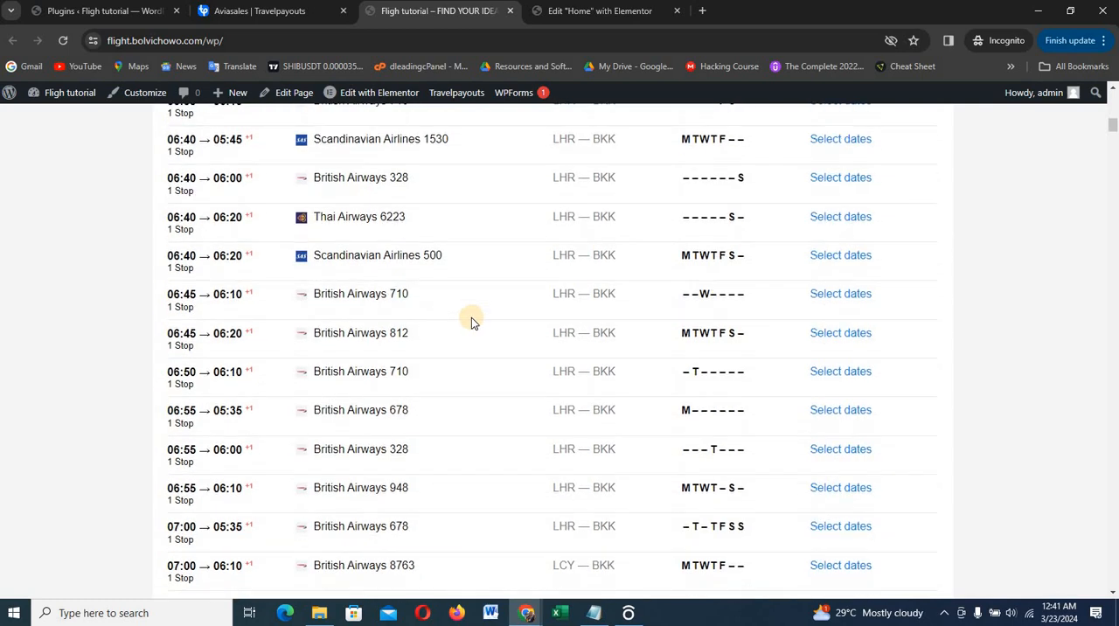
{"action": "scroll", "coordinate": [471, 319], "scroll_direction": "down", "scroll_amount": 3}
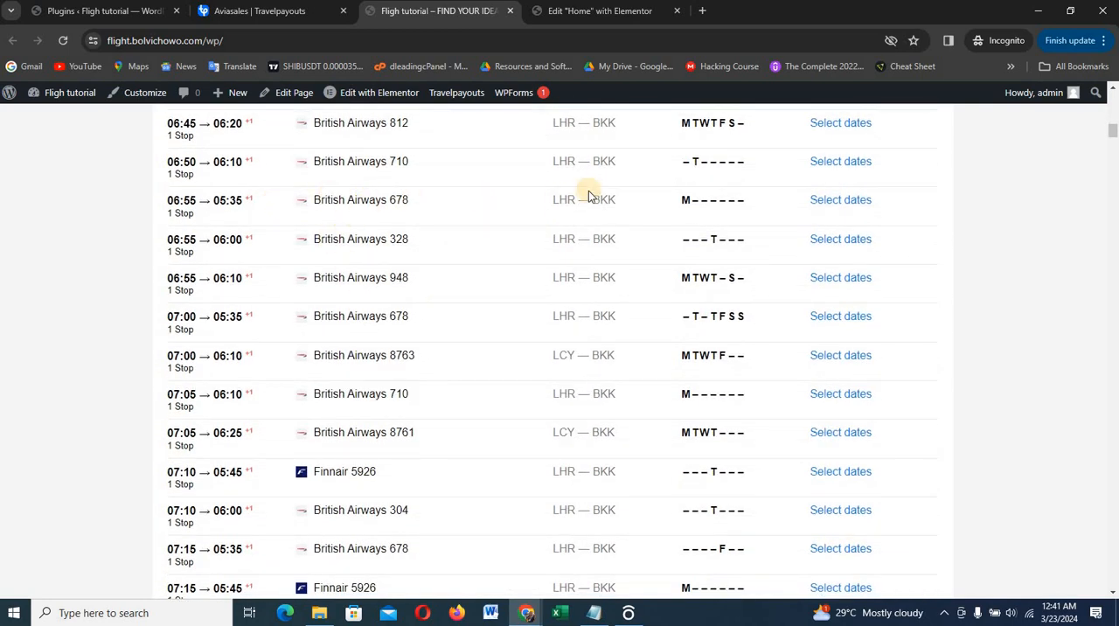
{"action": "scroll", "coordinate": [406, 298], "scroll_direction": "down", "scroll_amount": 3}
{"action": "scroll", "coordinate": [406, 298], "scroll_direction": "up", "scroll_amount": 15}
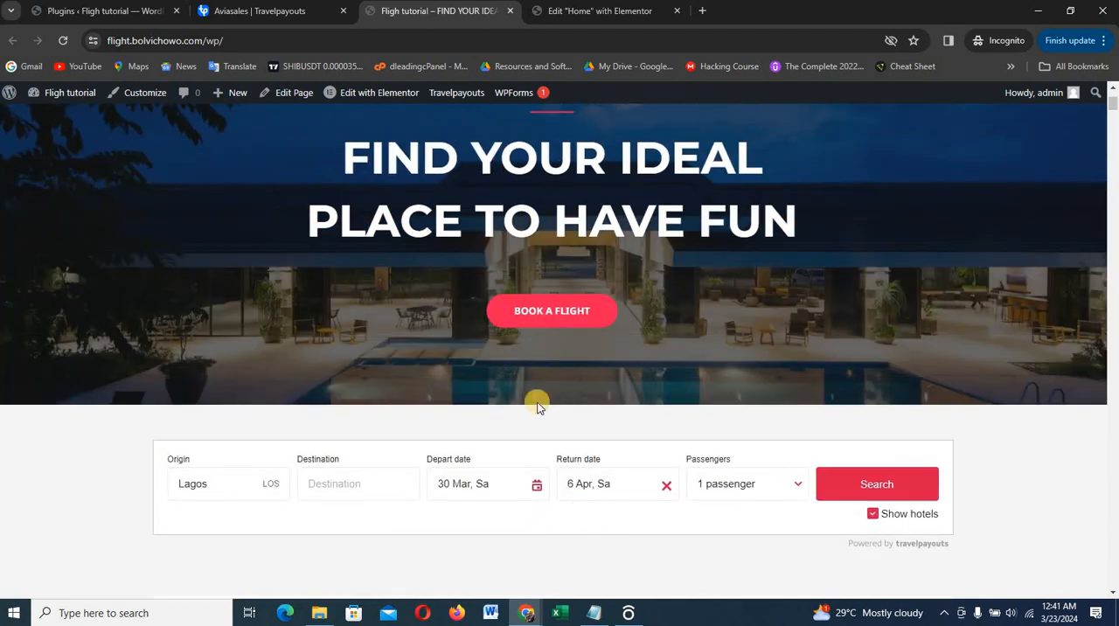
Test the Book a flight button's anchor link, and review the live page down to the footer and back to the hero
{"action": "left_click", "coordinate": [548, 311]}
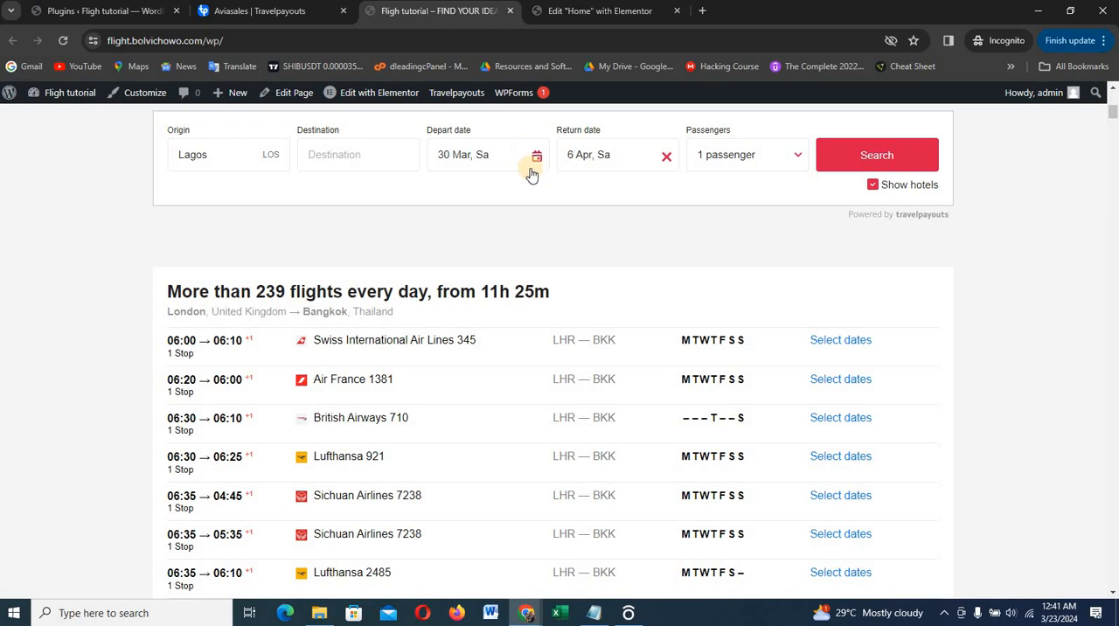
{"action": "scroll", "coordinate": [577, 196], "scroll_direction": "down", "scroll_amount": 15}
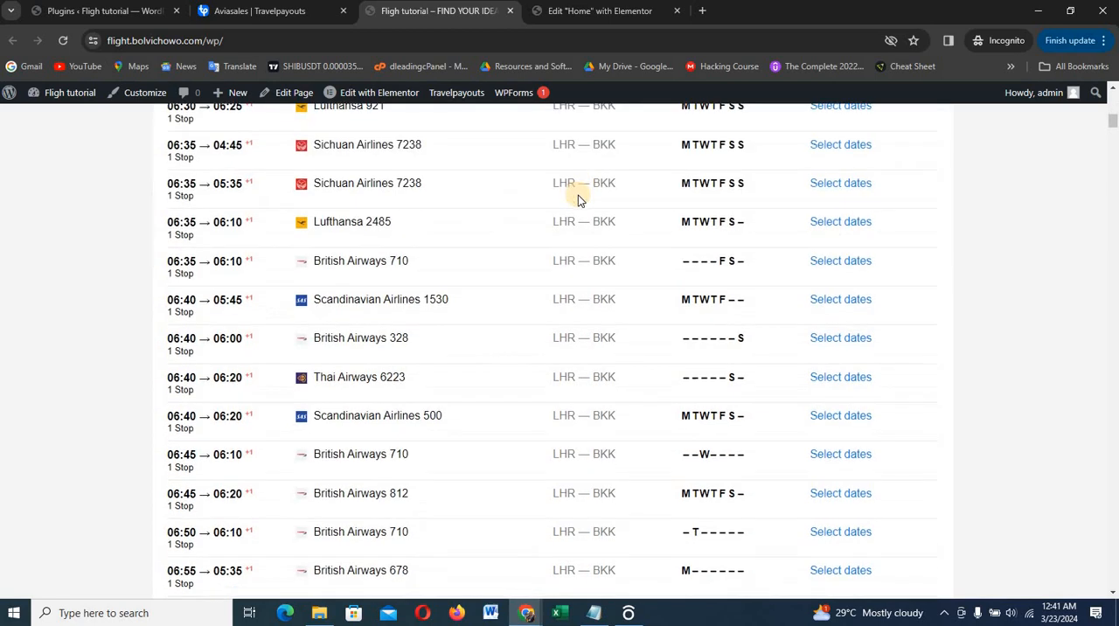
{"action": "scroll", "coordinate": [577, 208], "scroll_direction": "down", "scroll_amount": 10}
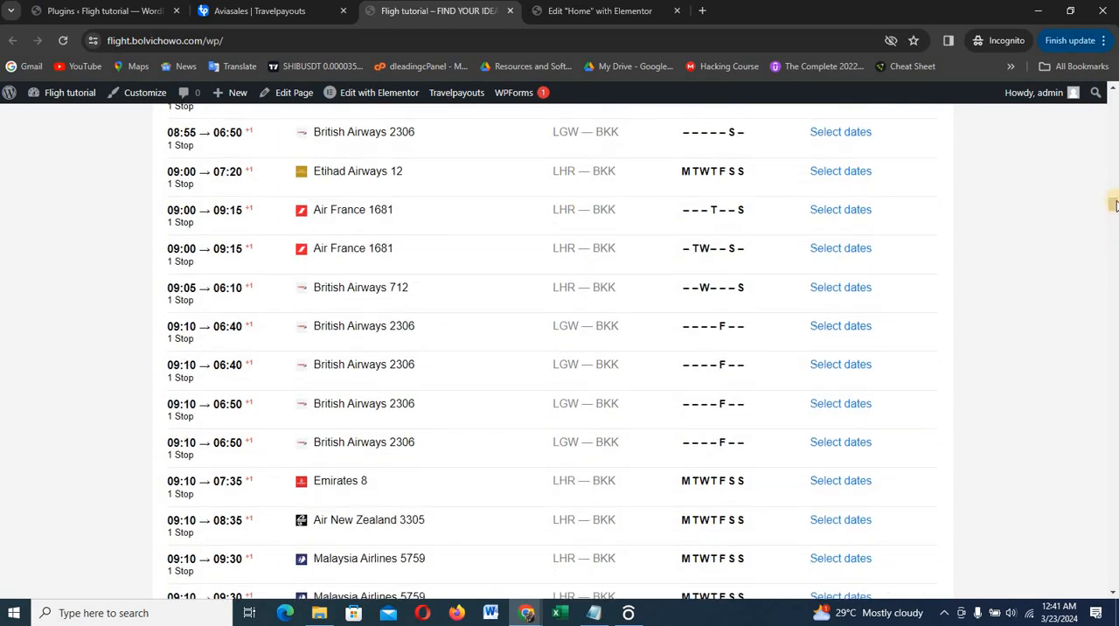
{"action": "left_click_drag", "start_coordinate": [1116, 229], "coordinate": [1115, 602]}
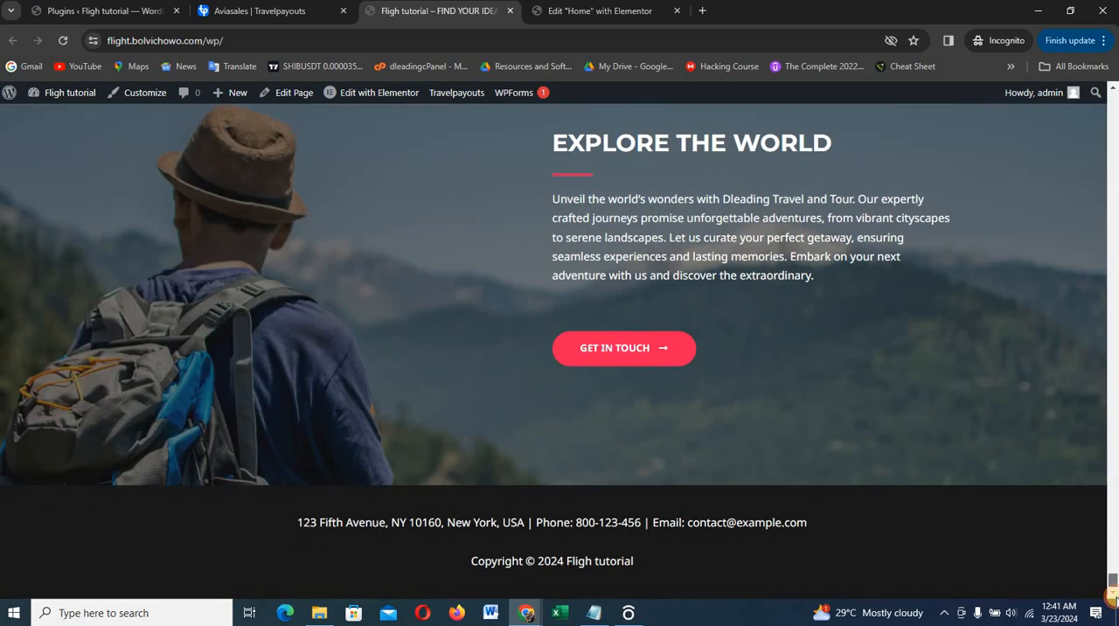
{"action": "scroll", "coordinate": [760, 331], "scroll_direction": "up", "scroll_amount": 1}
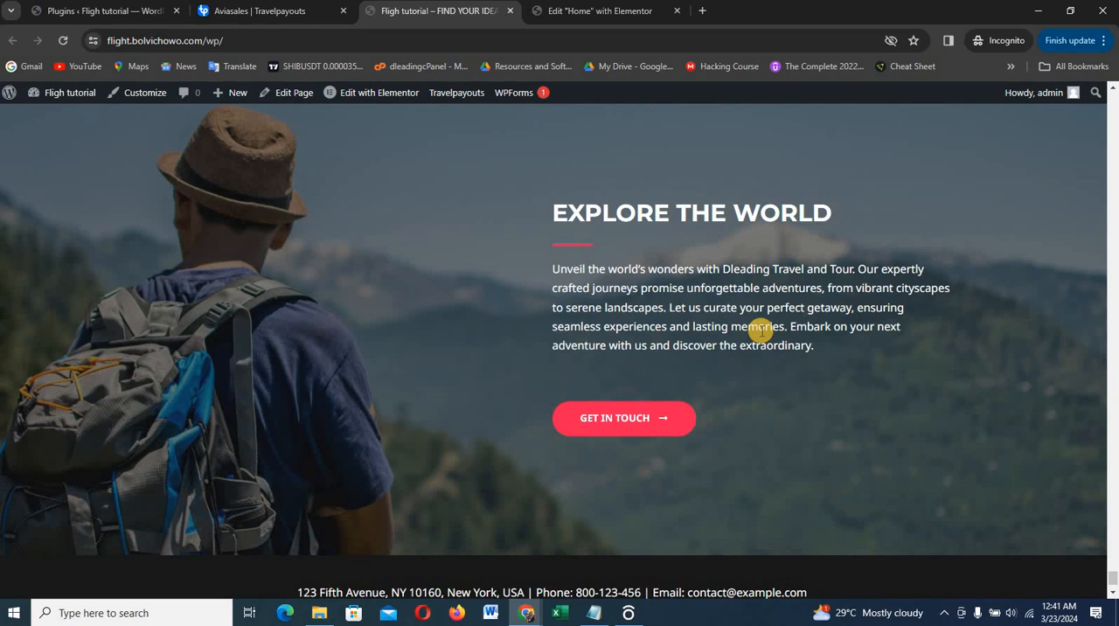
{"action": "scroll", "coordinate": [760, 331], "scroll_direction": "up", "scroll_amount": 3}
{"action": "scroll", "coordinate": [760, 329], "scroll_direction": "down", "scroll_amount": 4}
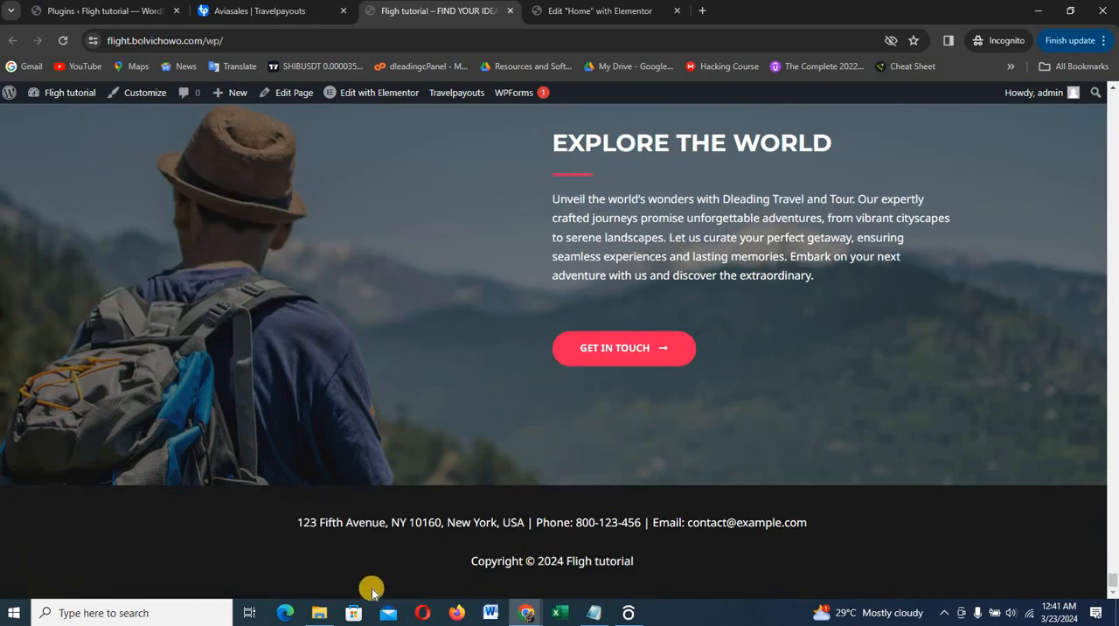
{"action": "scroll", "coordinate": [707, 392], "scroll_direction": "up", "scroll_amount": 5}
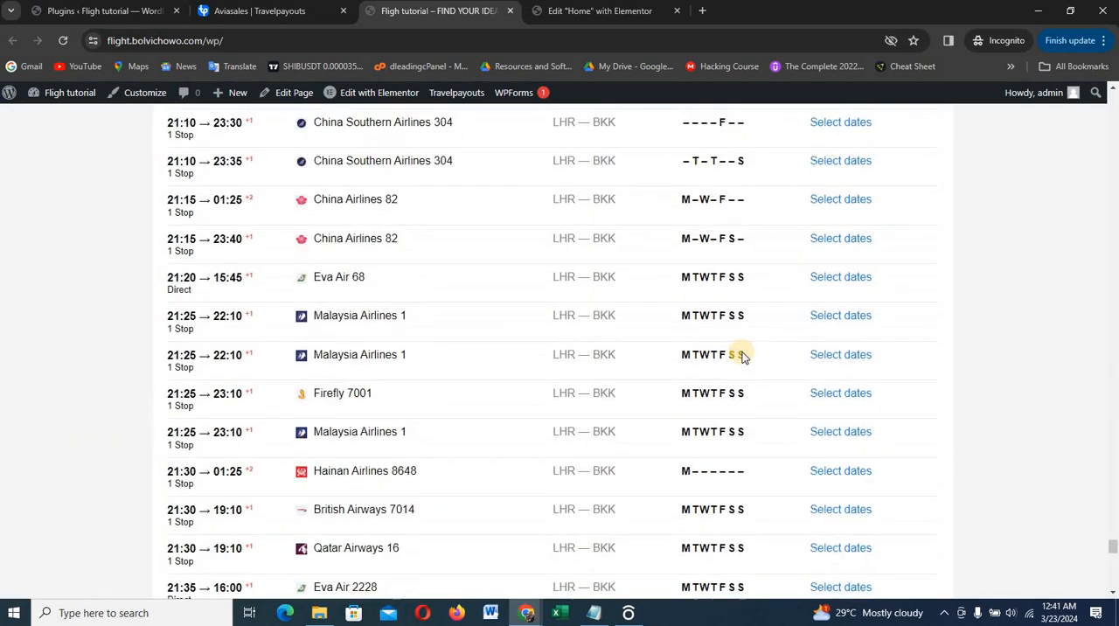
{"action": "scroll", "coordinate": [743, 354], "scroll_direction": "up", "scroll_amount": 10}
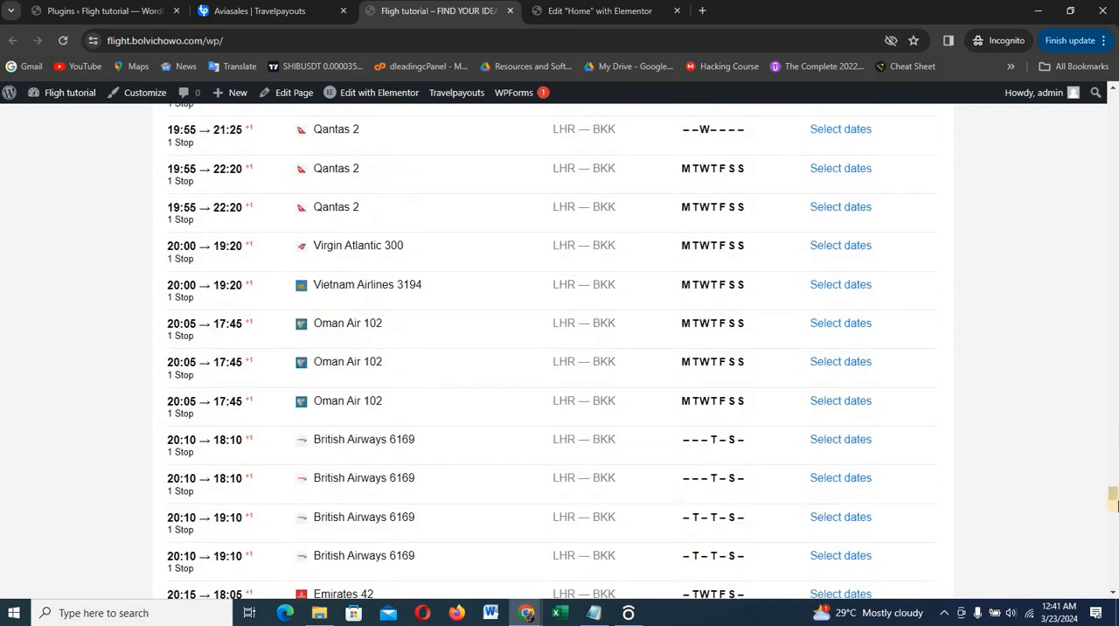
{"action": "left_click_drag", "start_coordinate": [1114, 494], "coordinate": [1048, 171]}
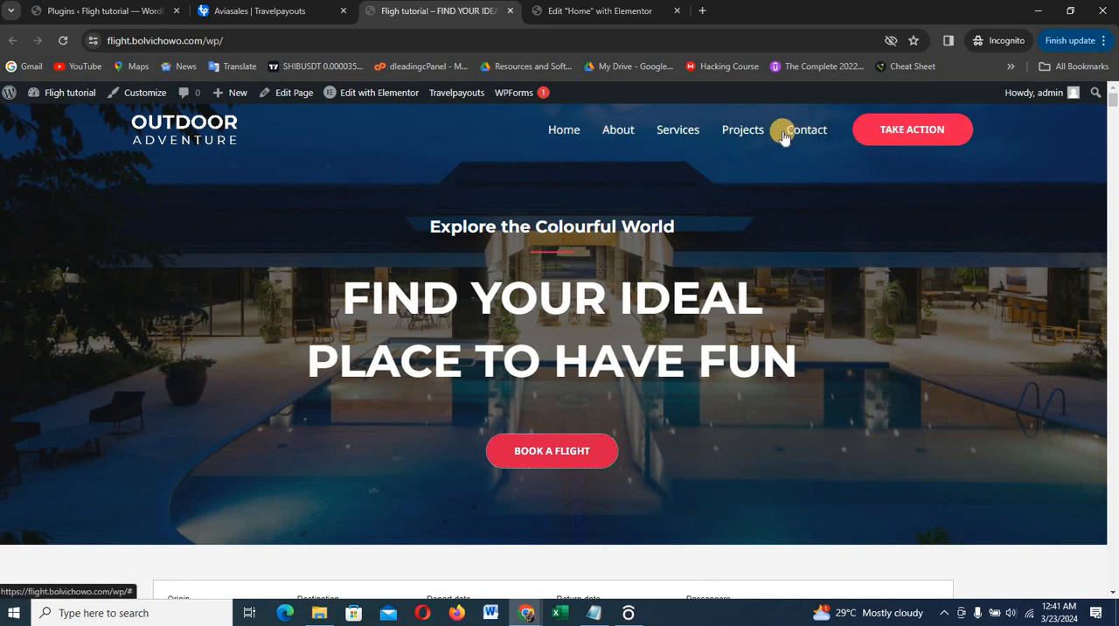
Create a new page from the WordPress dashboard and dismiss the block editor's welcome guide
{"action": "left_click", "coordinate": [125, 12]}
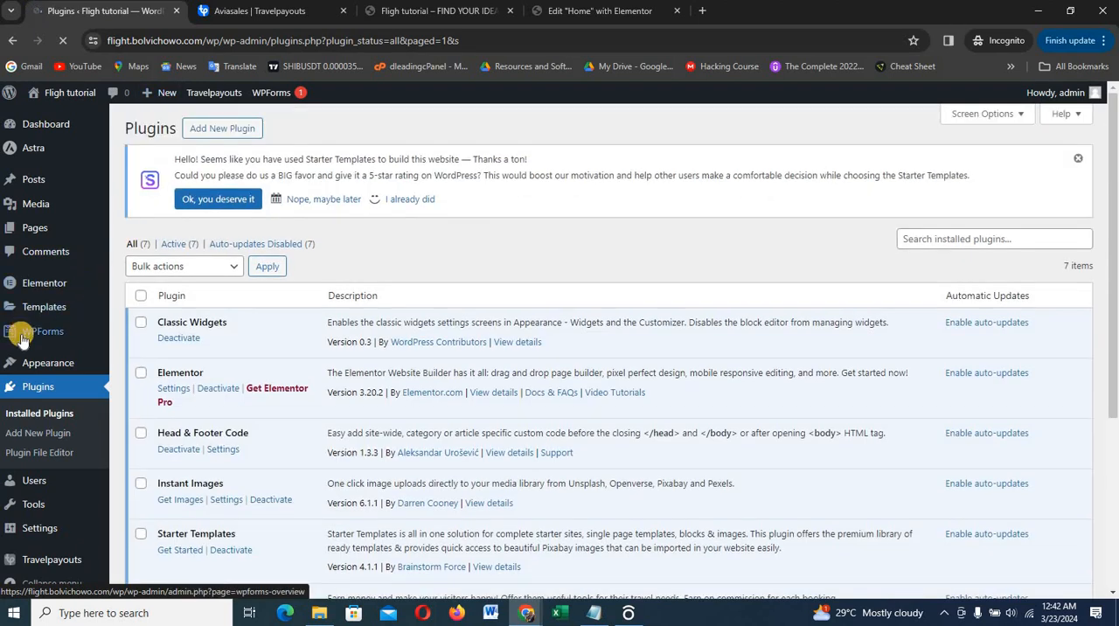
{"action": "mouse_move", "coordinate": [40, 332]}
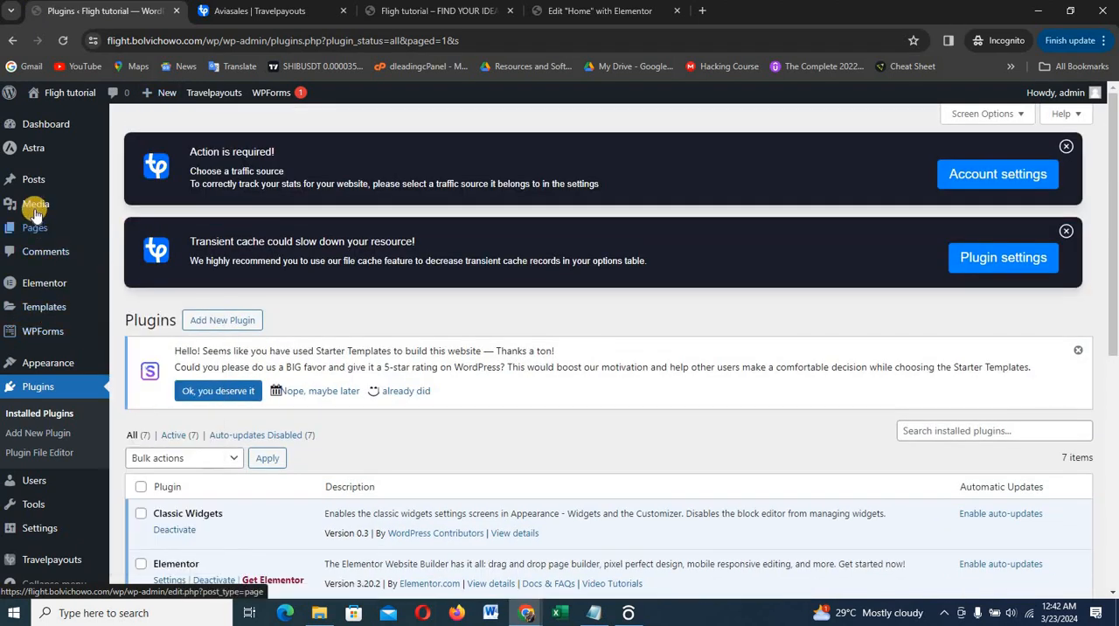
{"action": "mouse_move", "coordinate": [28, 205]}
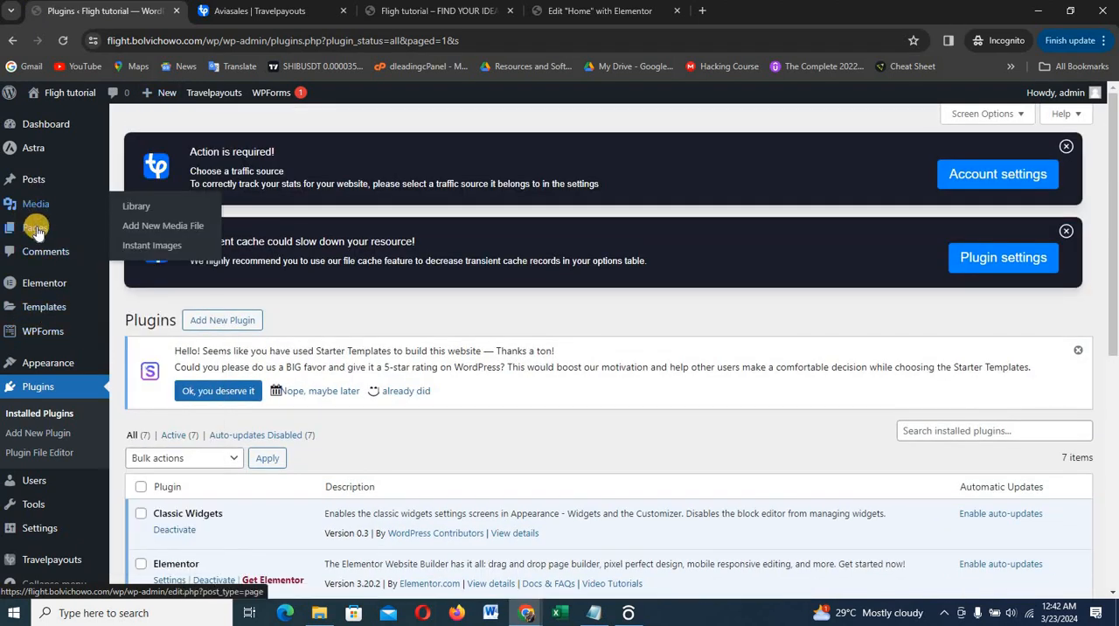
{"action": "mouse_move", "coordinate": [27, 235]}
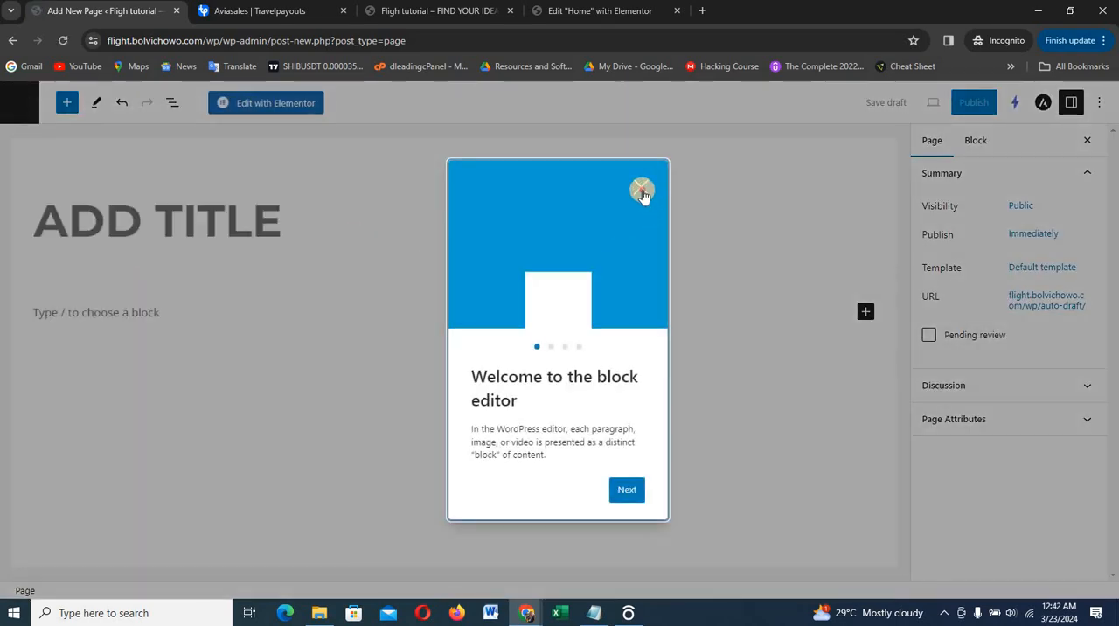
{"action": "left_click", "coordinate": [642, 190]}
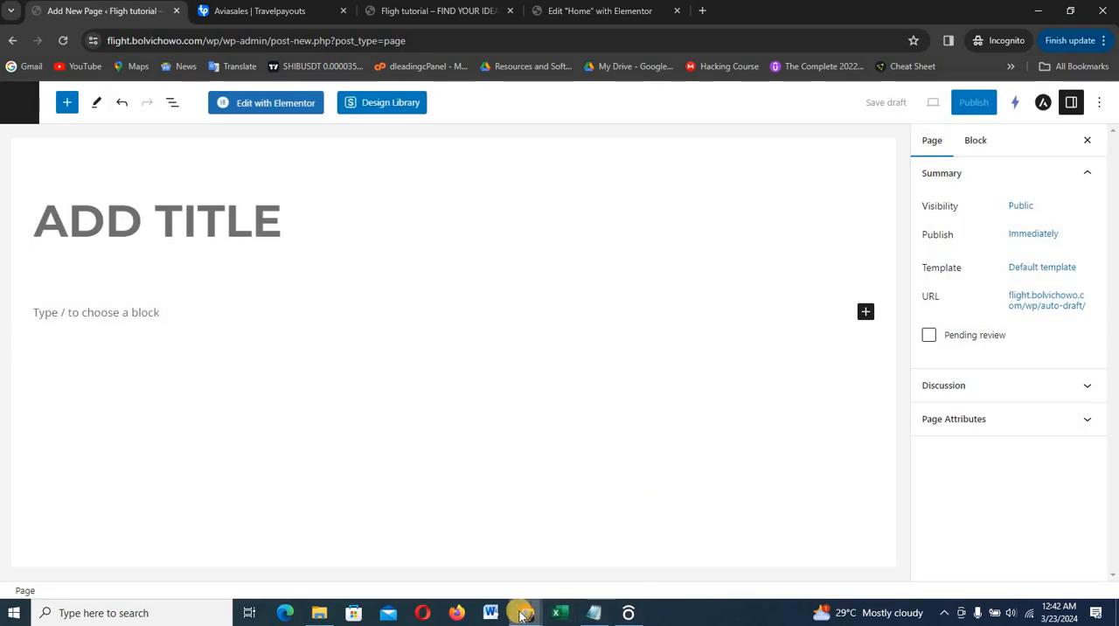
Check the Hotels & Accommodations menu item on the finished Dleading Flight site, and return to the new page's editor
{"action": "mouse_move", "coordinate": [522, 615]}
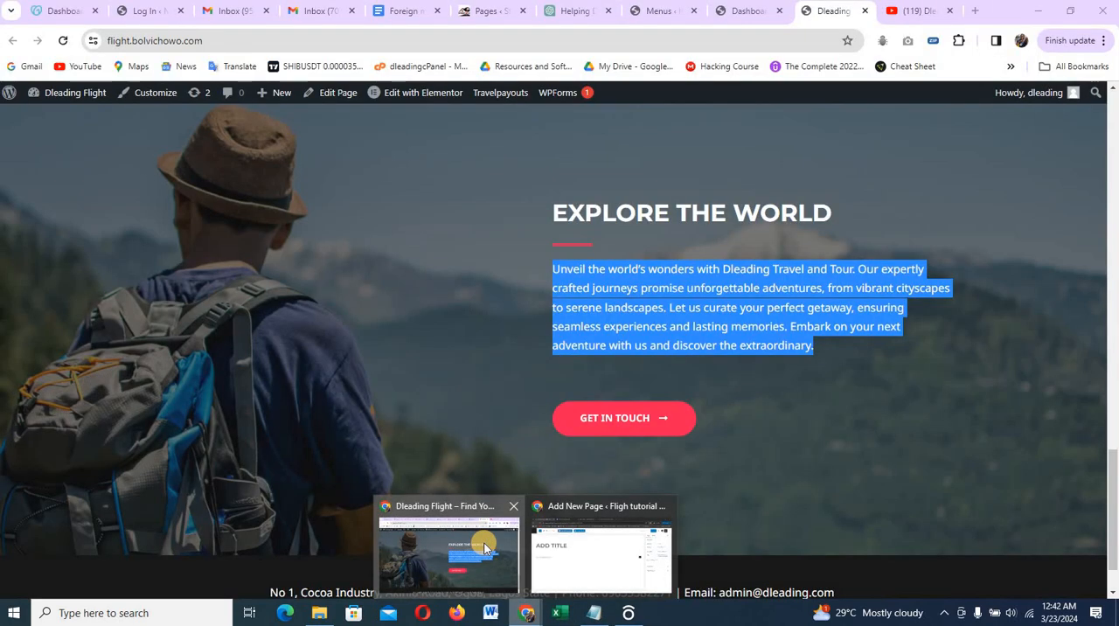
{"action": "left_click", "coordinate": [484, 548]}
{"action": "scroll", "coordinate": [633, 337], "scroll_direction": "up", "scroll_amount": 15}
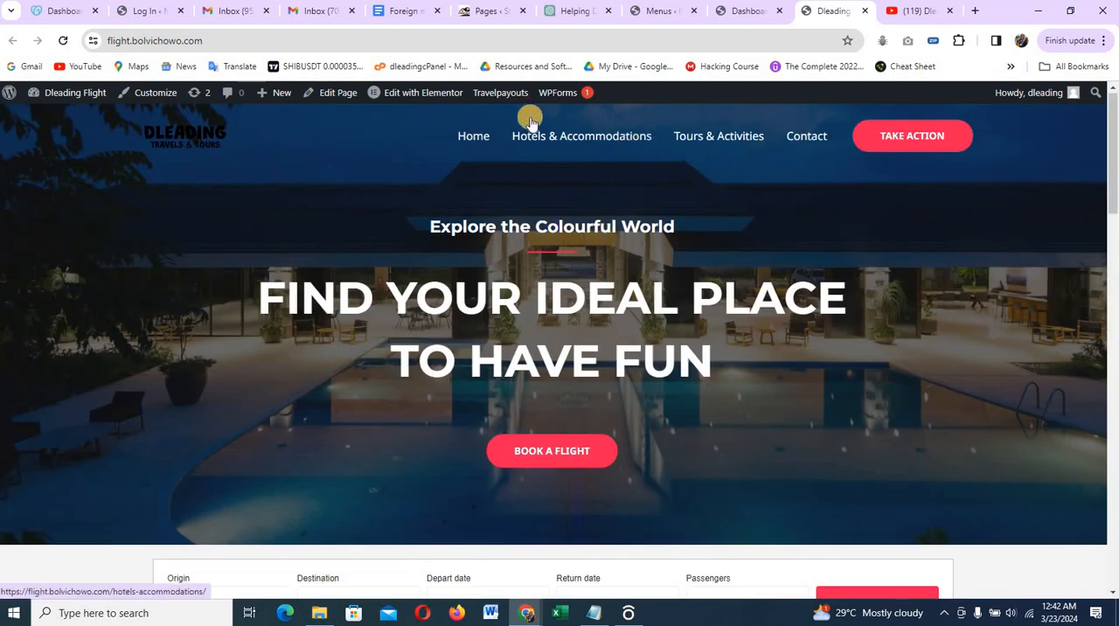
{"action": "right_click", "coordinate": [616, 140]}
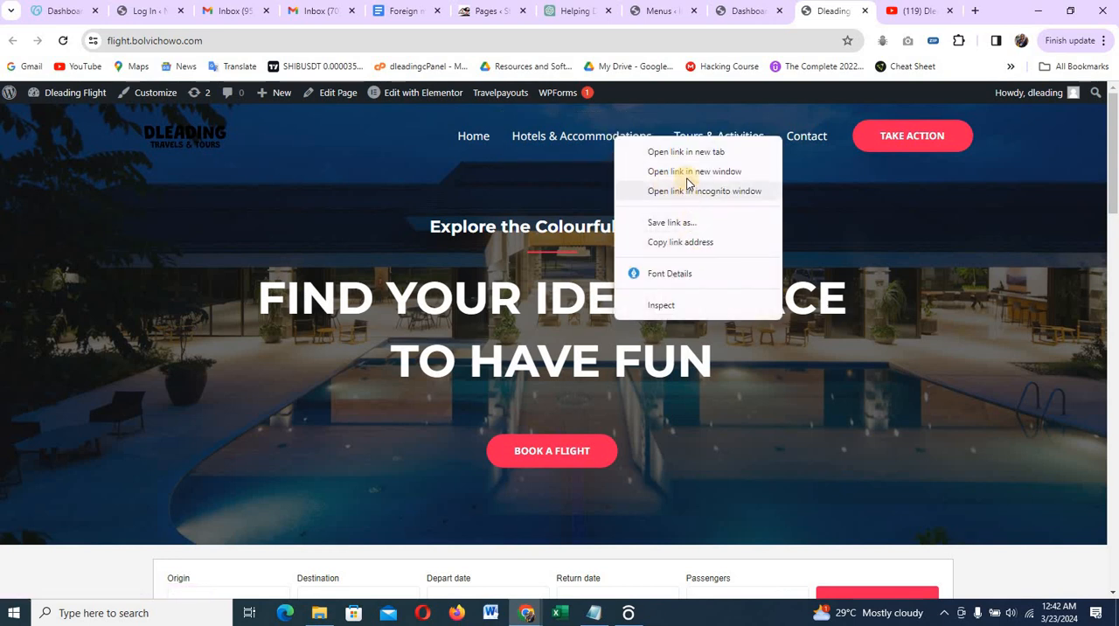
{"action": "left_click", "coordinate": [881, 347]}
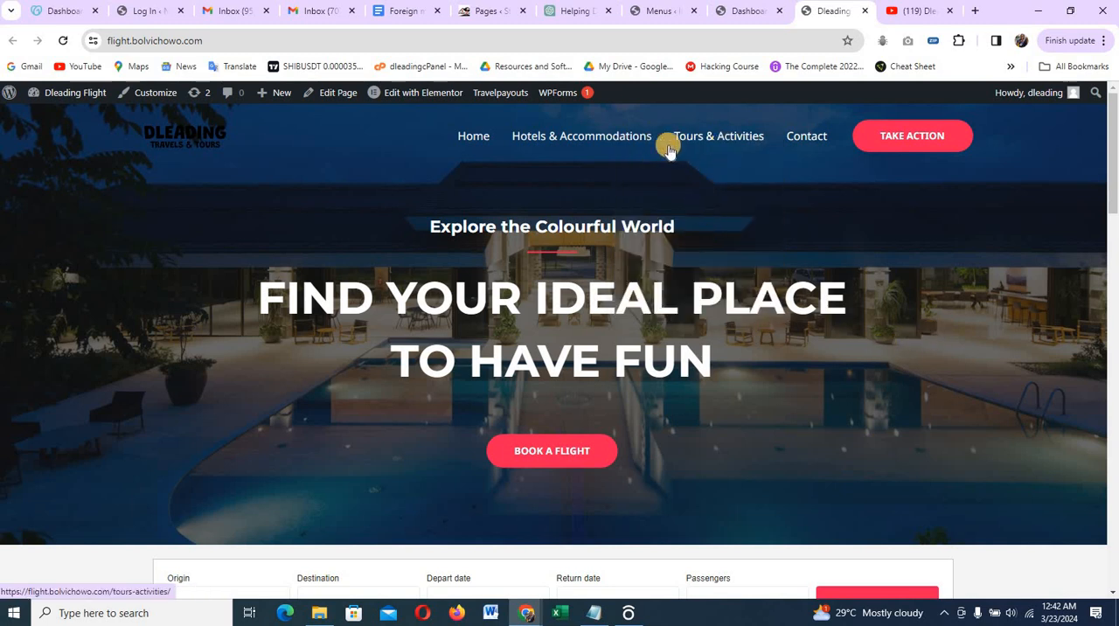
{"action": "left_click_drag", "start_coordinate": [540, 130], "coordinate": [625, 141]}
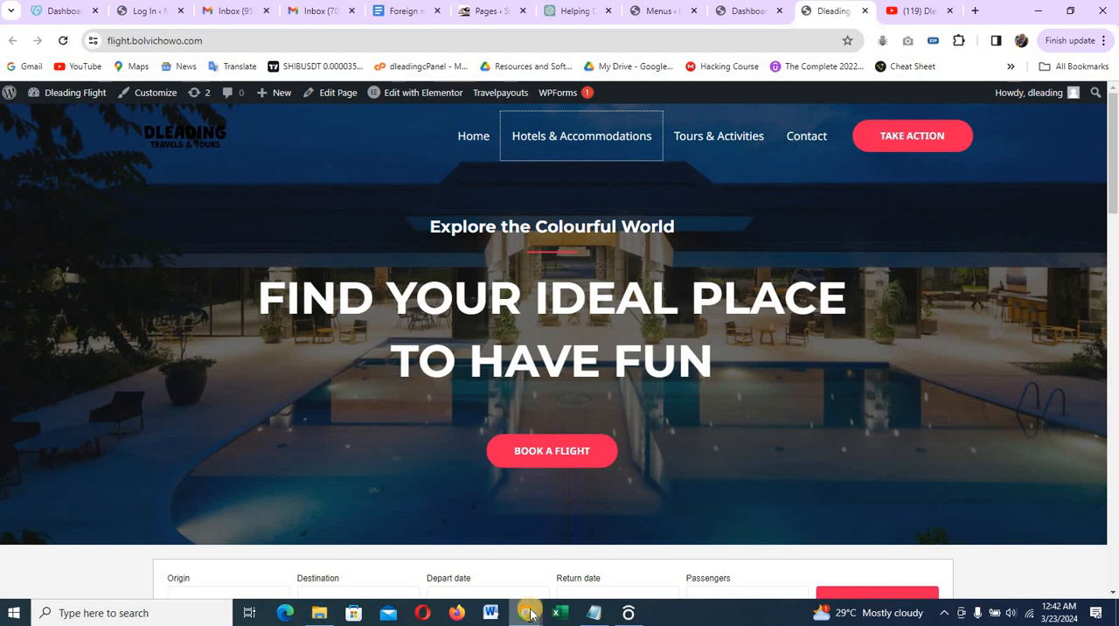
{"action": "mouse_move", "coordinate": [530, 614]}
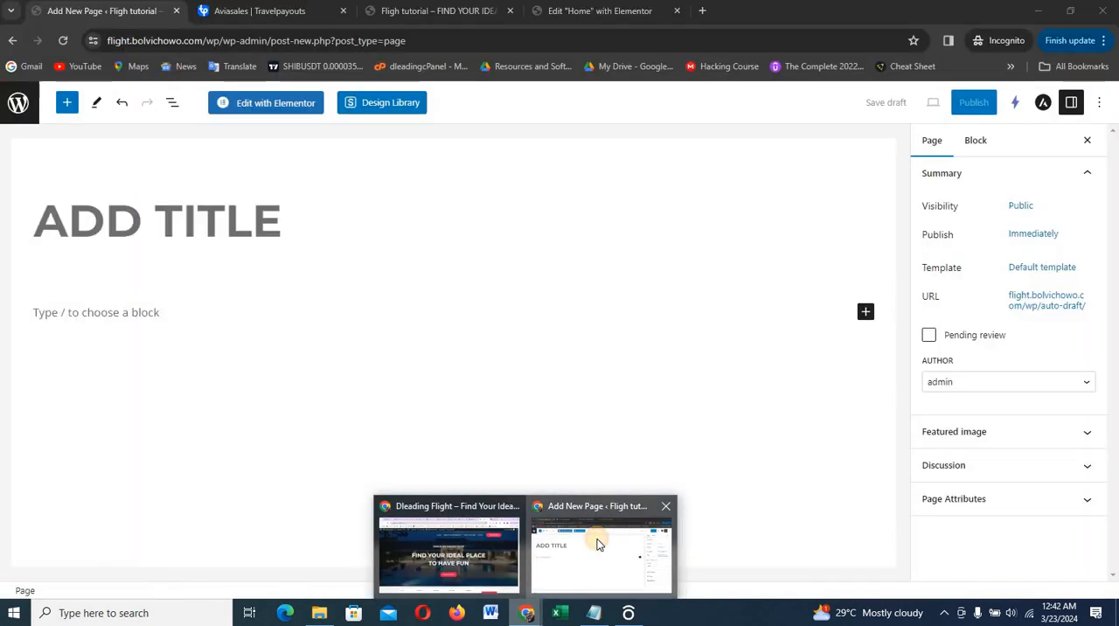
{"action": "left_click", "coordinate": [595, 546]}
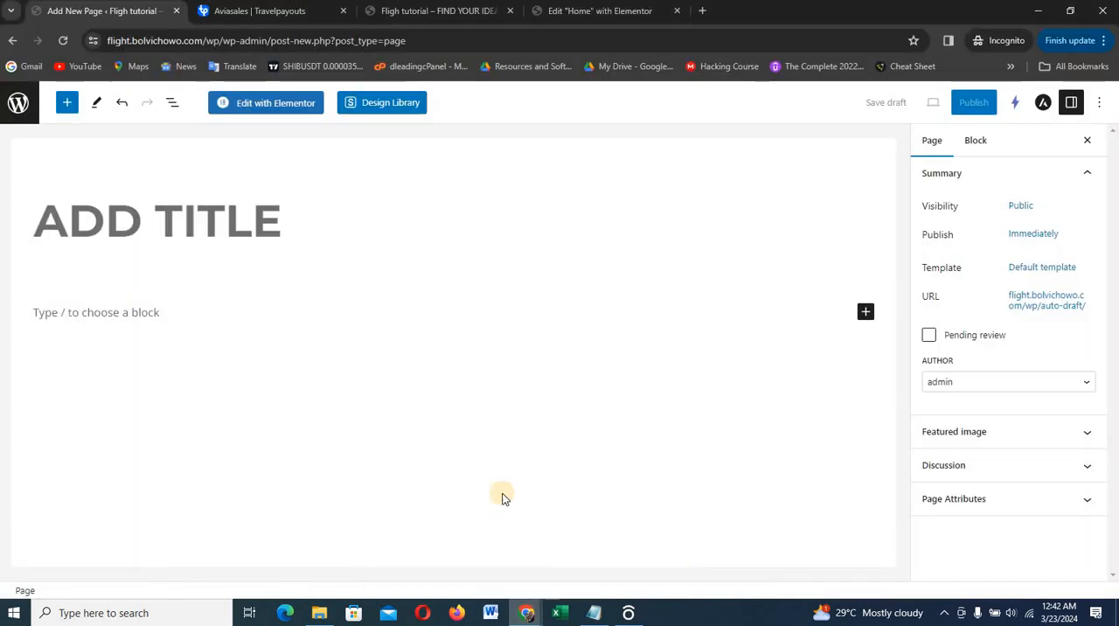
Title the new page "HOTEL & ACCOMODATION"
{"action": "left_click", "coordinate": [241, 228]}
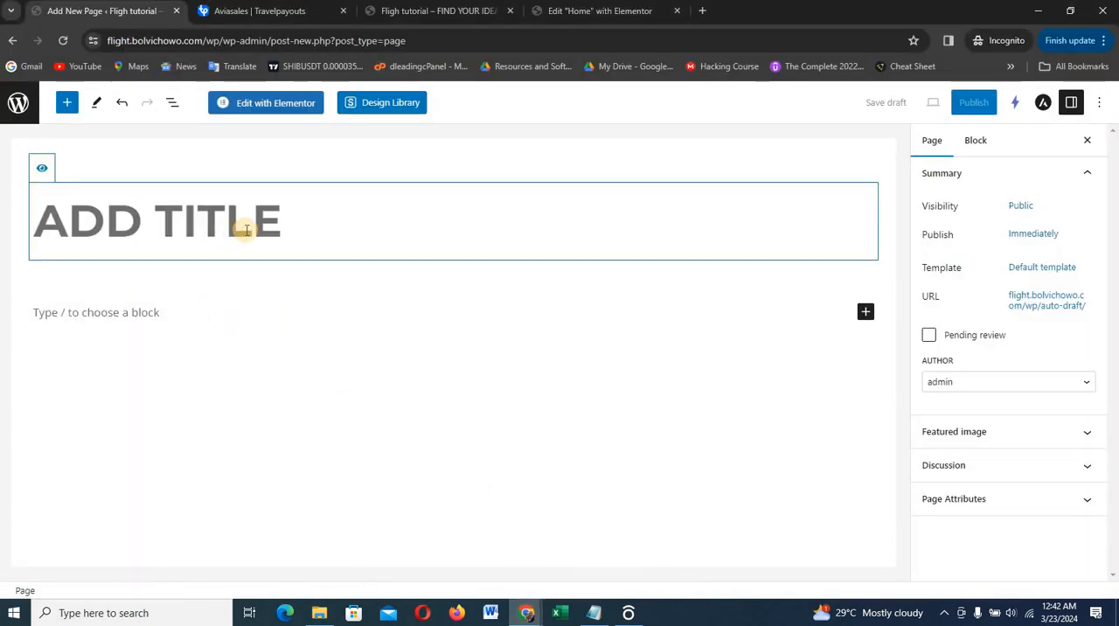
{"action": "type", "text": "HOTEL"}
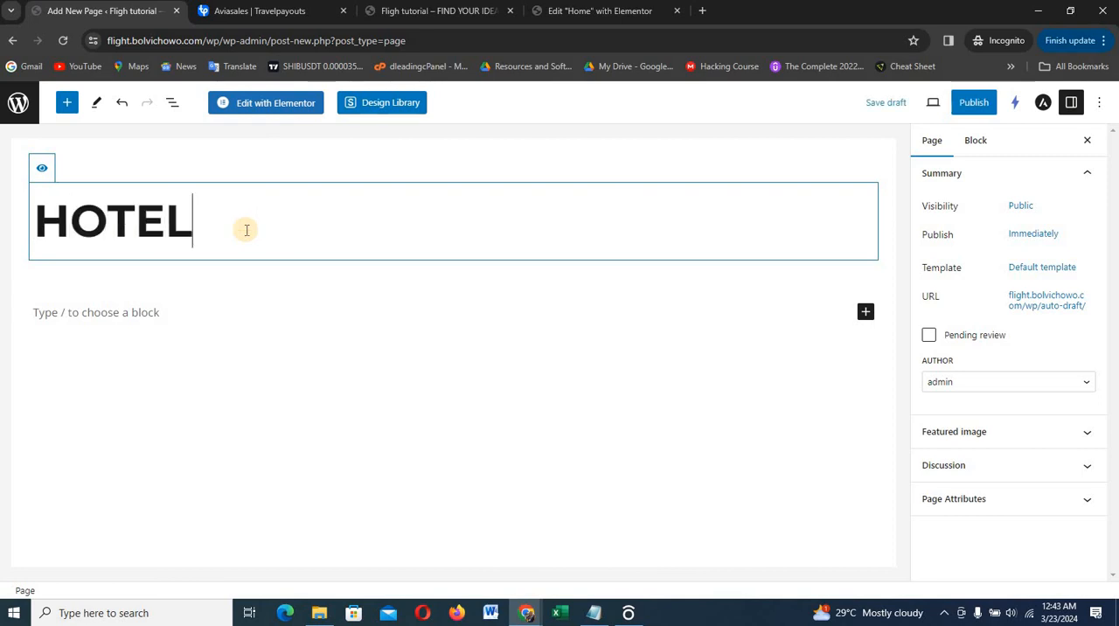
{"action": "type", "text": "7"}
{"action": "key", "text": "BackSpace"}
{"action": "type", "text": "& A"}
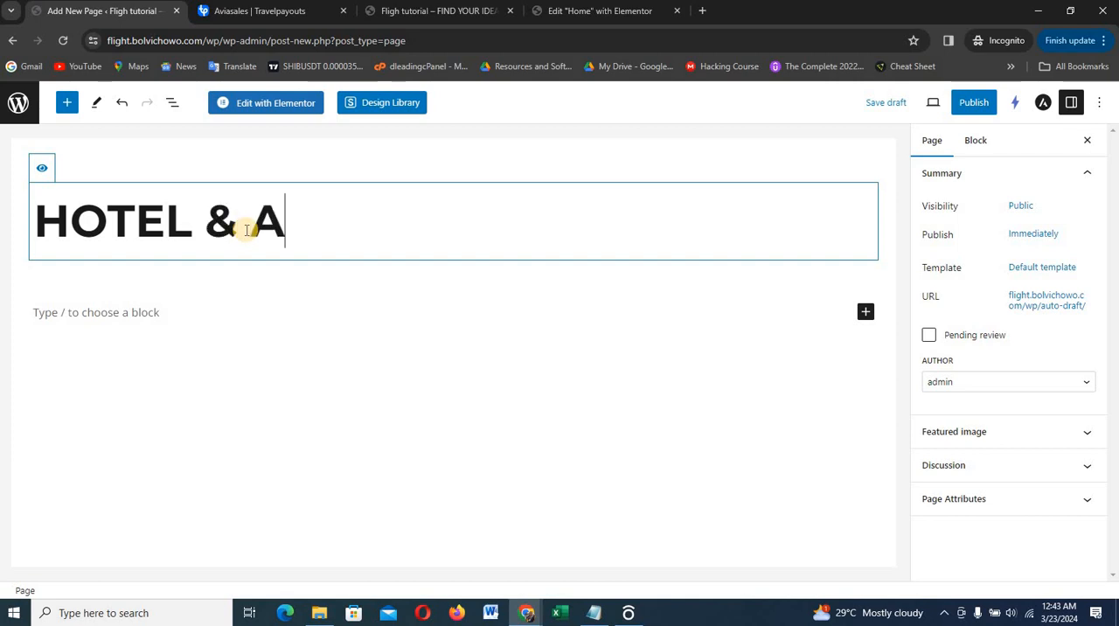
{"action": "type", "text": "CCOM"}
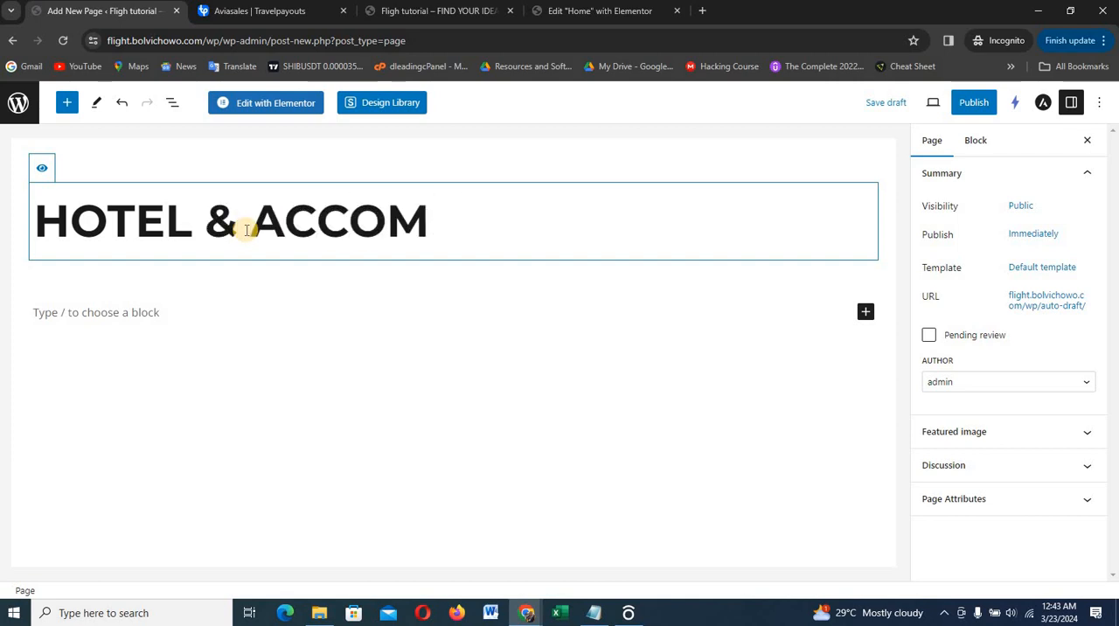
{"action": "type", "text": "AODAT"}
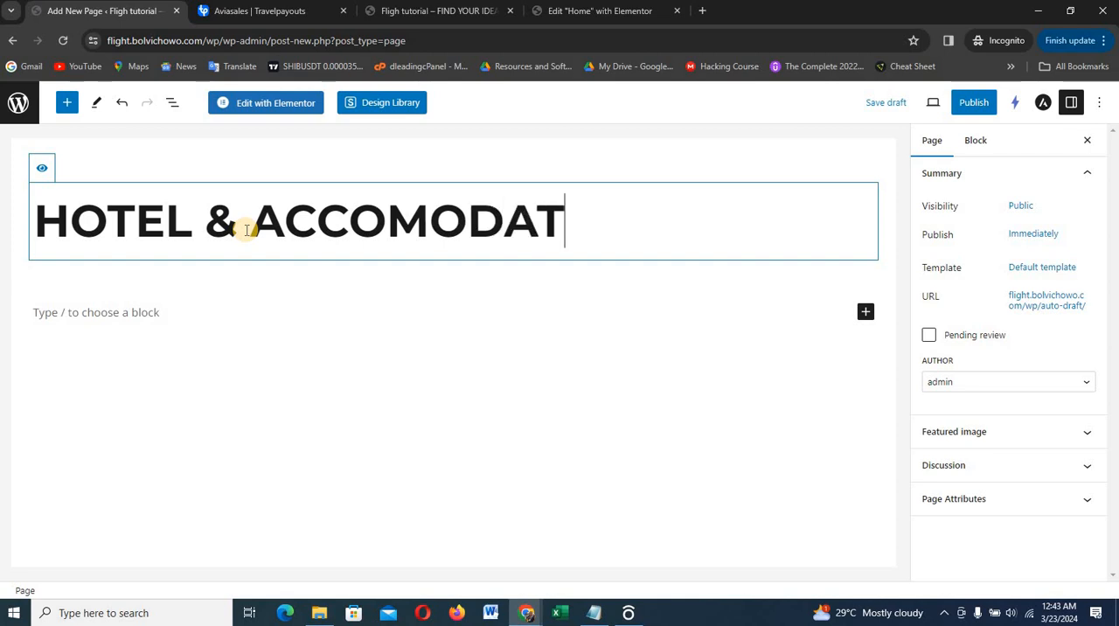
{"action": "type", "text": "ION"}
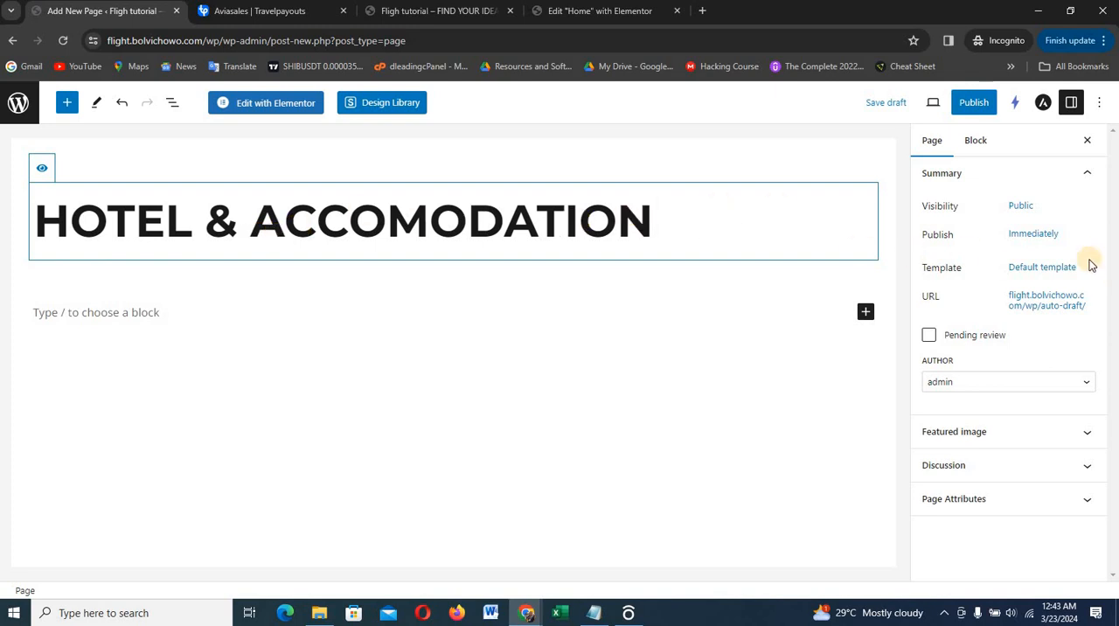
Set the hotel page's template to Elementor Full Width
{"action": "left_click", "coordinate": [1051, 267]}
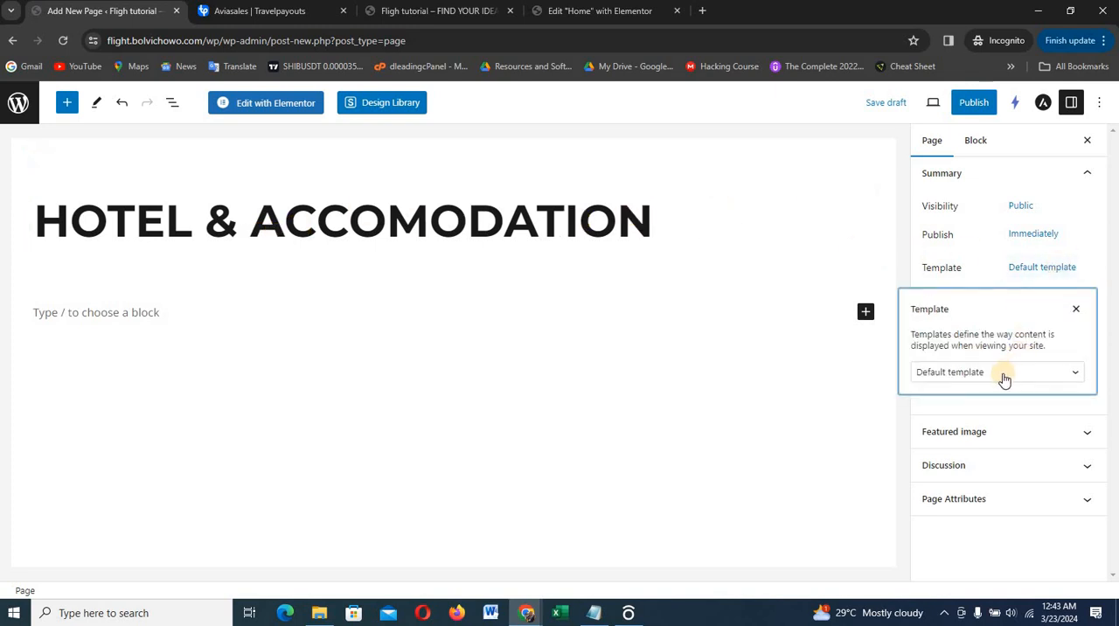
{"action": "left_click", "coordinate": [1004, 377]}
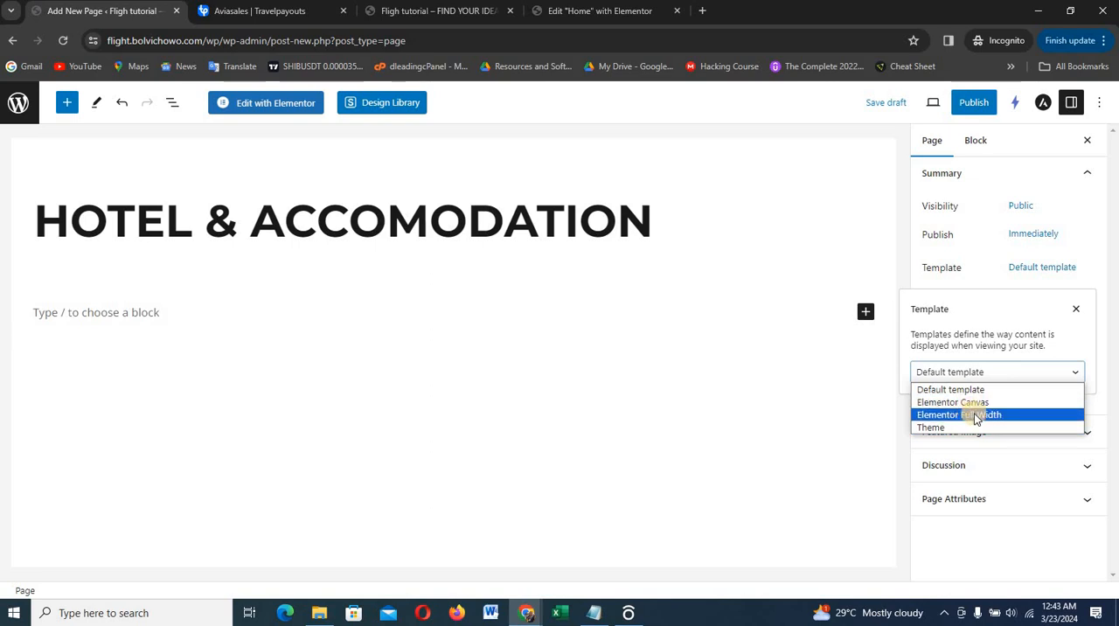
{"action": "left_click", "coordinate": [977, 416]}
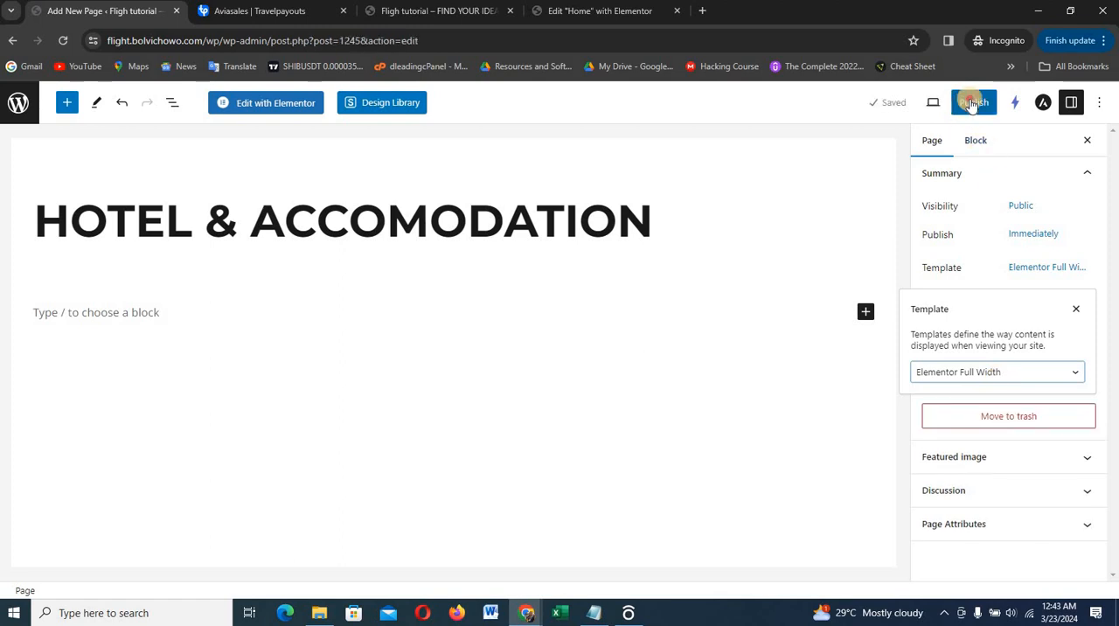
Check the spelling on the finished Dleading Flight site, correct the page title to "Hotel & Accommodation", and publish the page
{"action": "left_click", "coordinate": [973, 103]}
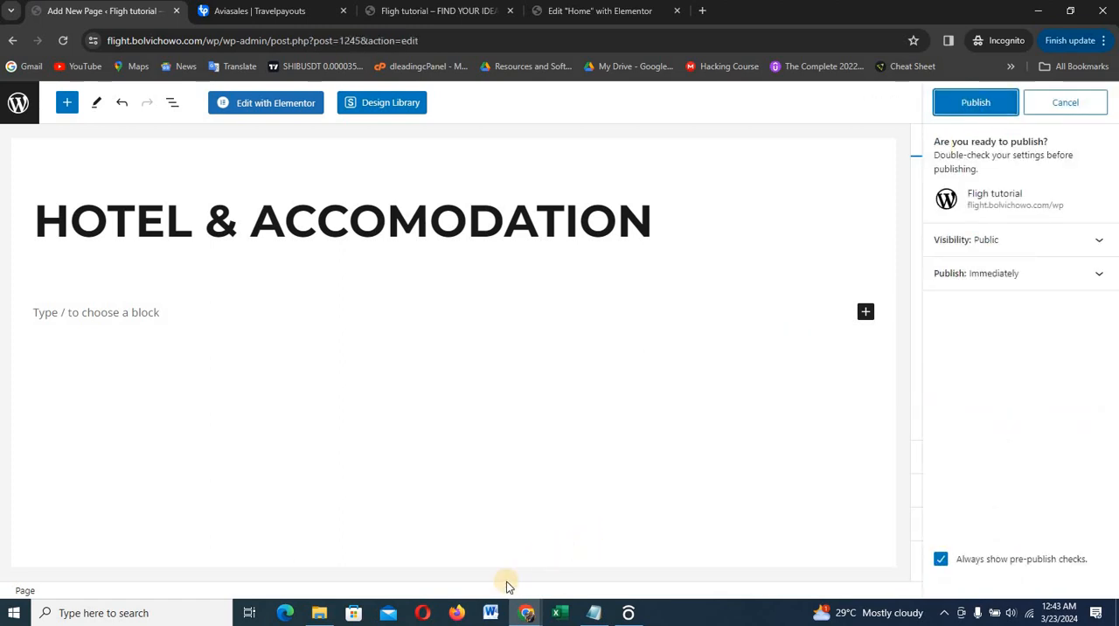
{"action": "mouse_move", "coordinate": [526, 612]}
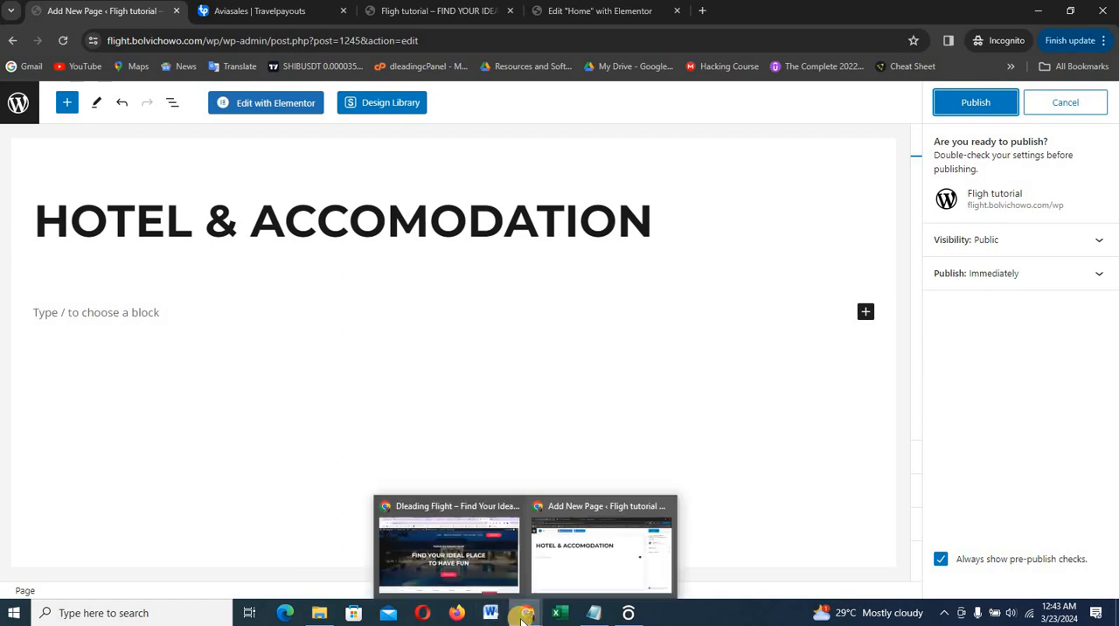
{"action": "mouse_move", "coordinate": [501, 566]}
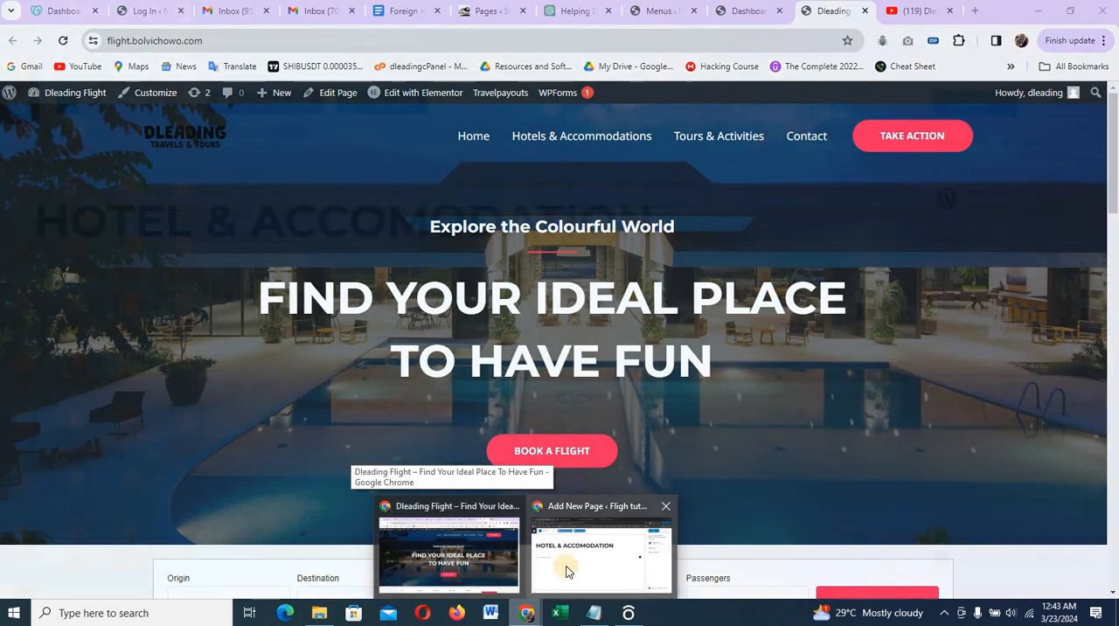
{"action": "left_click", "coordinate": [567, 571]}
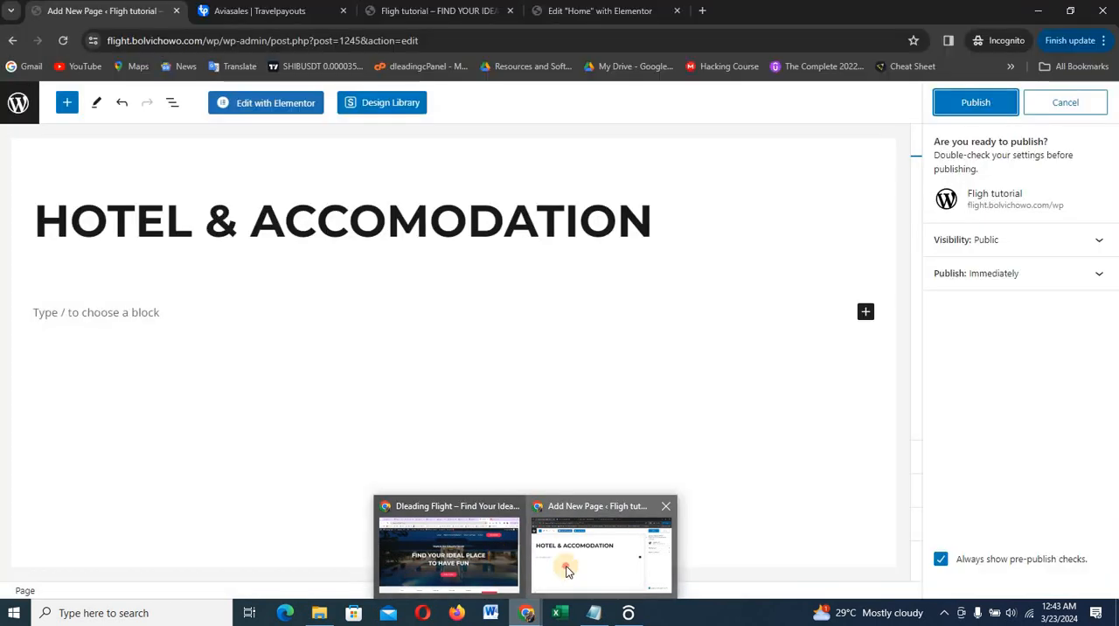
{"action": "left_click", "coordinate": [429, 218]}
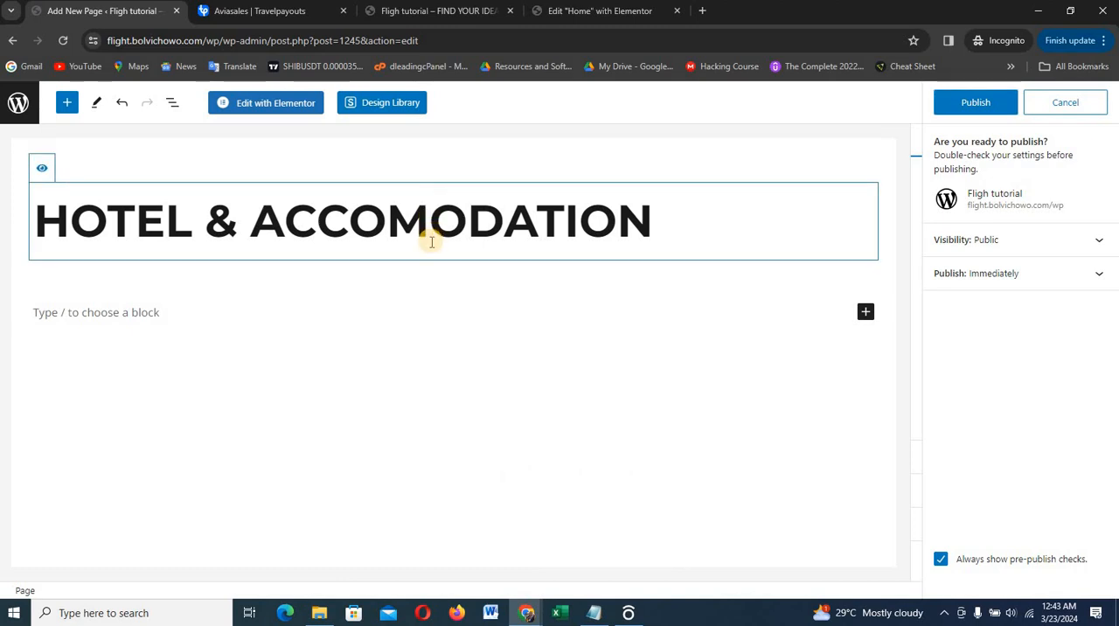
{"action": "type", "text": "M"}
{"action": "left_click", "coordinate": [978, 104]}
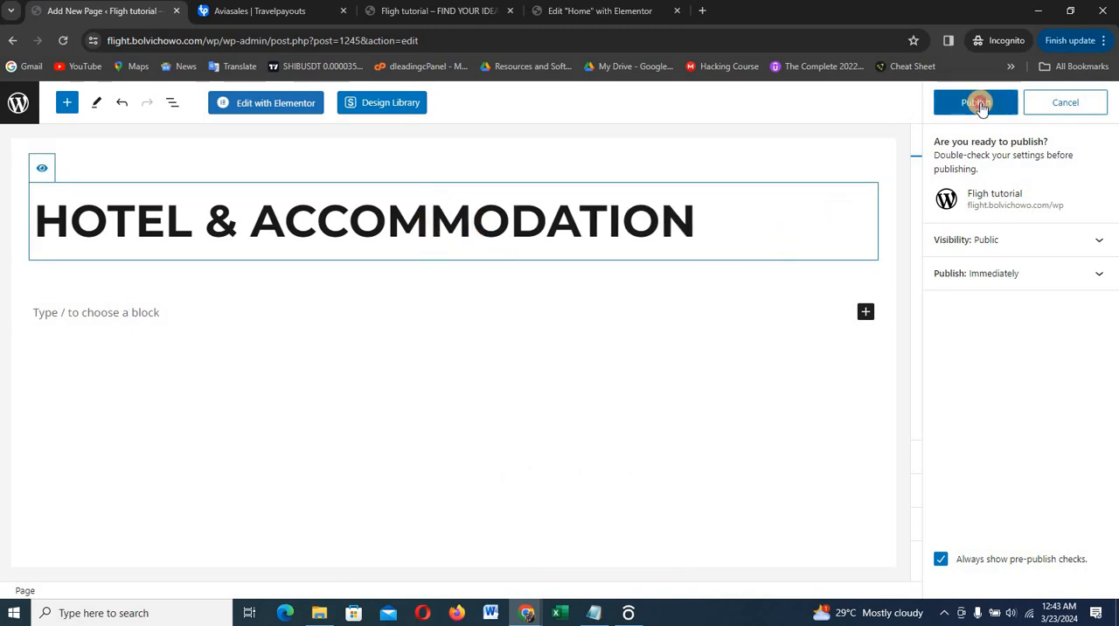
{"action": "left_click", "coordinate": [978, 103]}
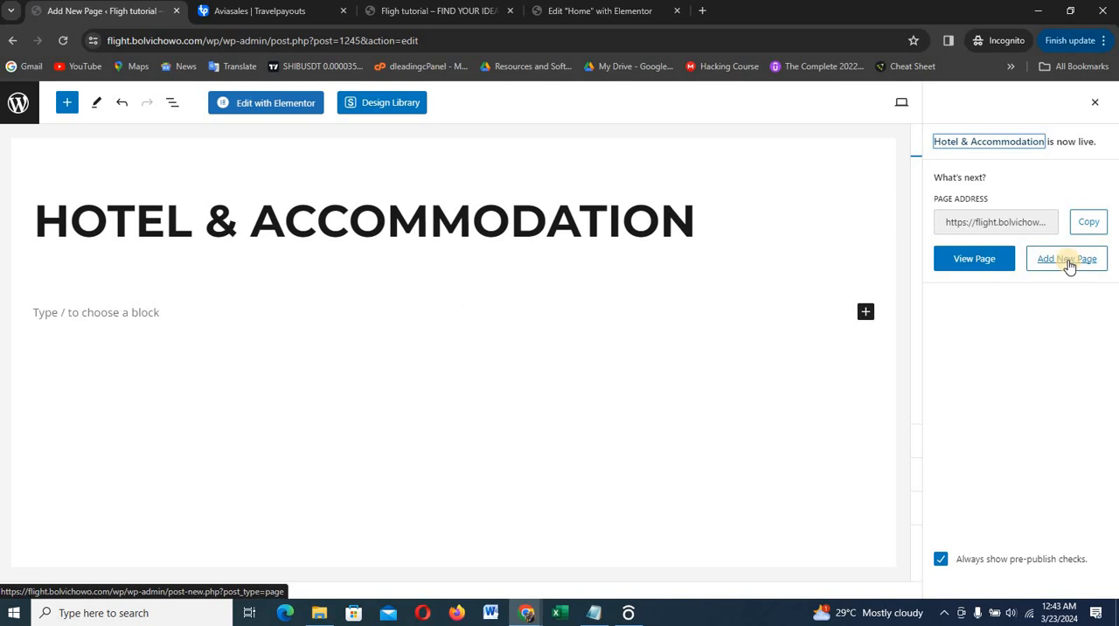
Add another new page, check the finished site's menu for its name, and title the page "tourism"
{"action": "left_click", "coordinate": [1068, 262]}
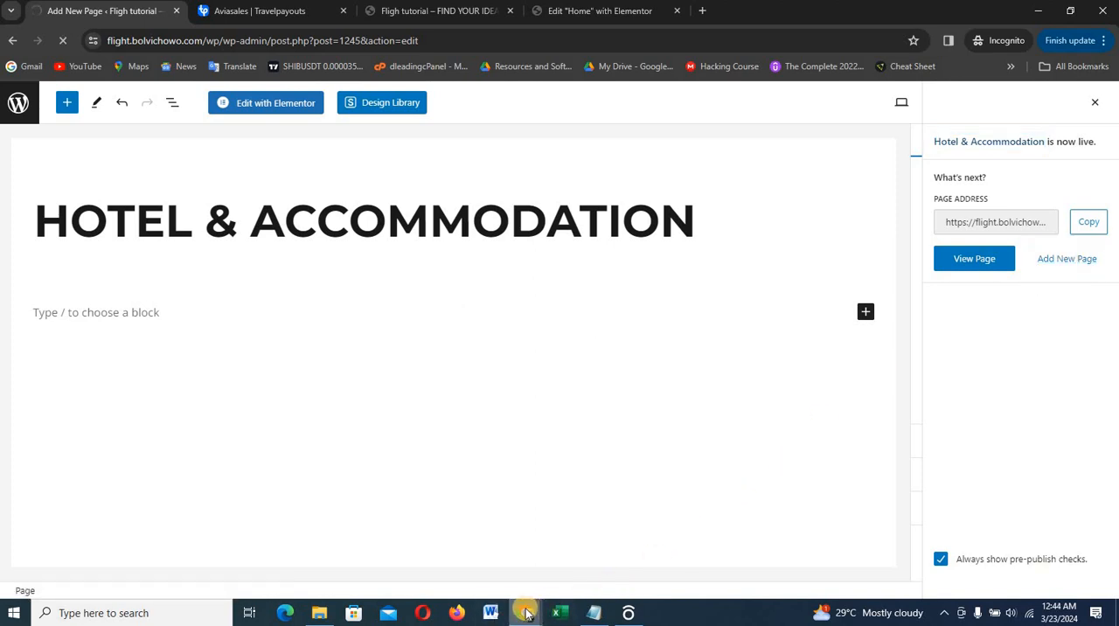
{"action": "left_click", "coordinate": [485, 551]}
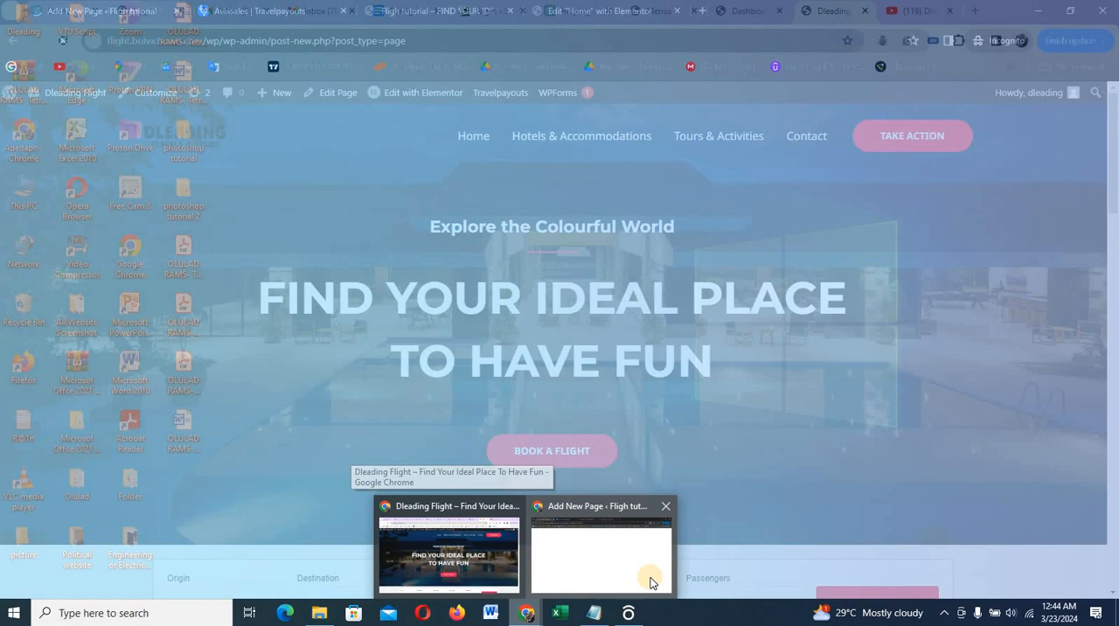
{"action": "left_click", "coordinate": [649, 573]}
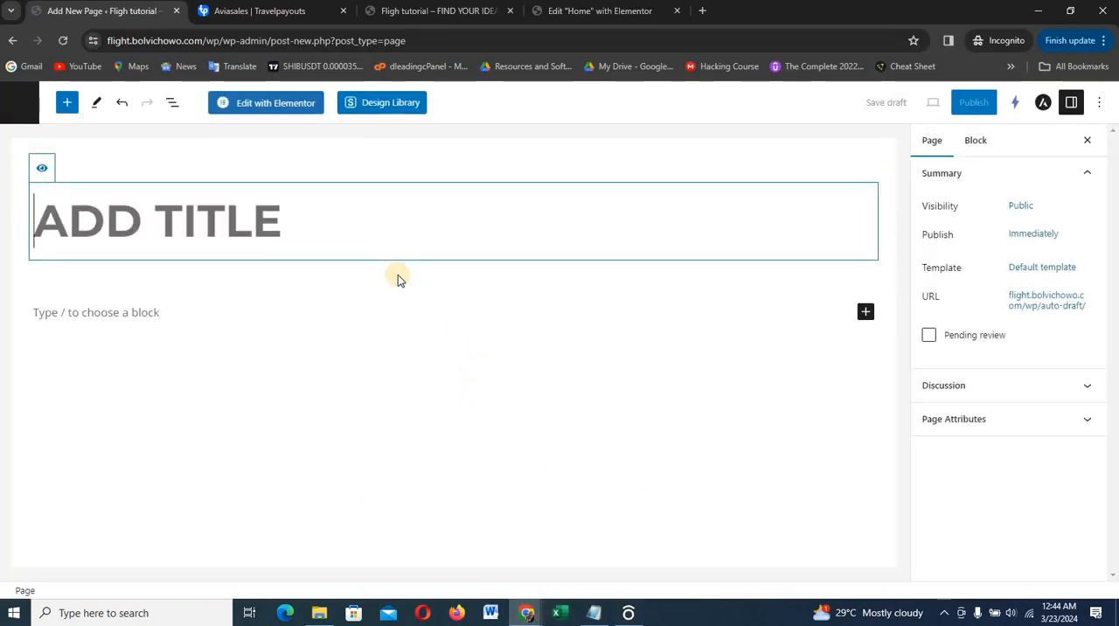
{"action": "type", "text": "TOURS"}
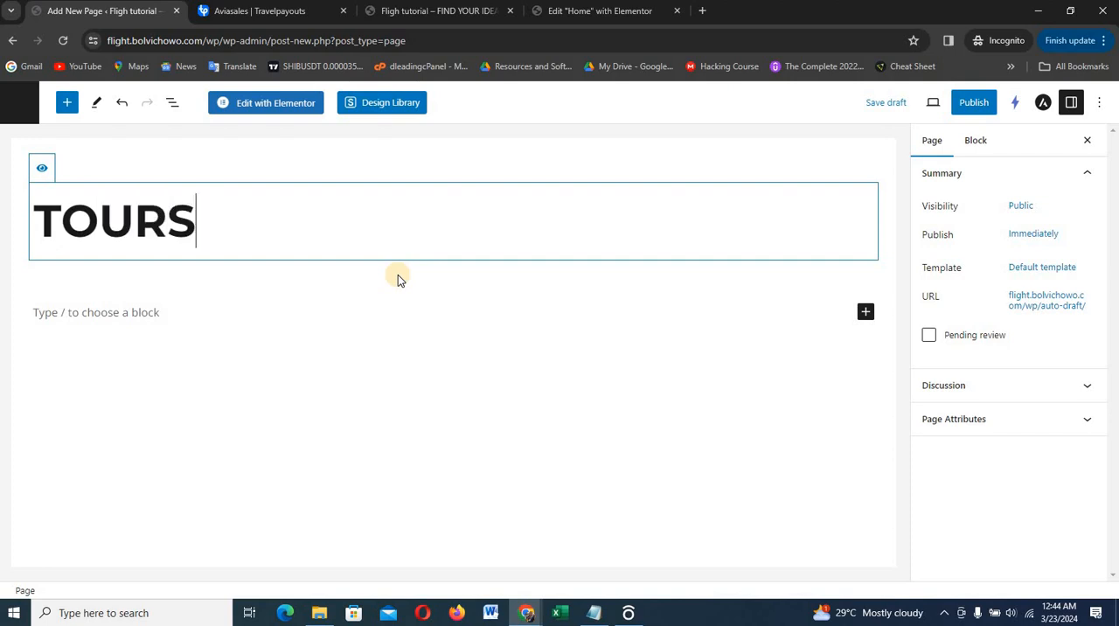
{"action": "key", "text": "BackSpace"}
{"action": "type", "text": "ISM"}
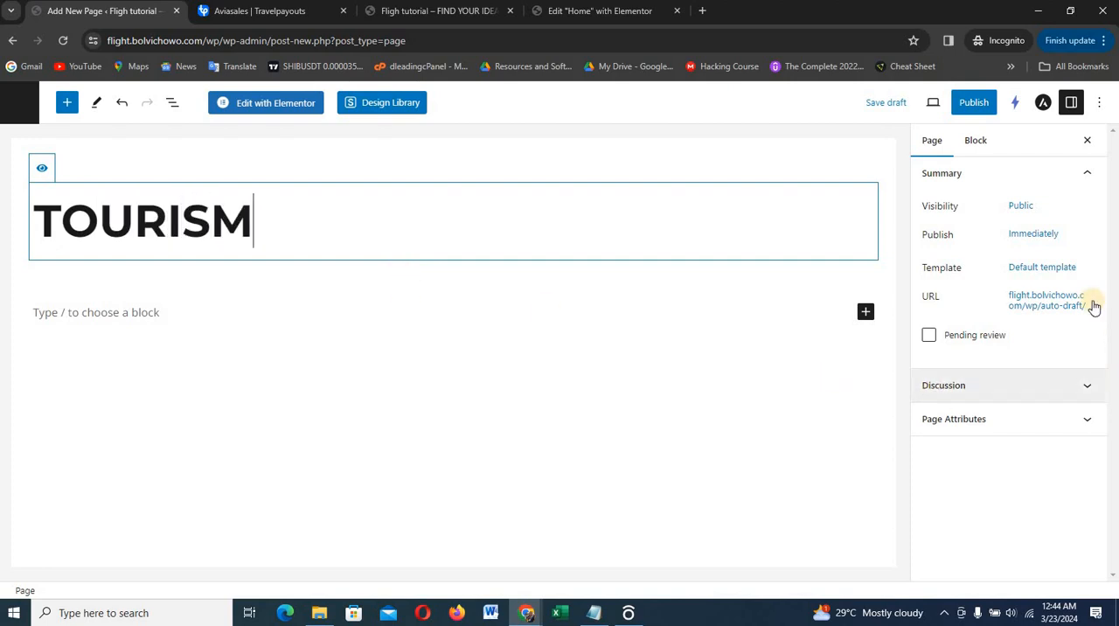
Set the tourism page's template to Elementor Full Width and publish the page
{"action": "left_click", "coordinate": [1029, 267]}
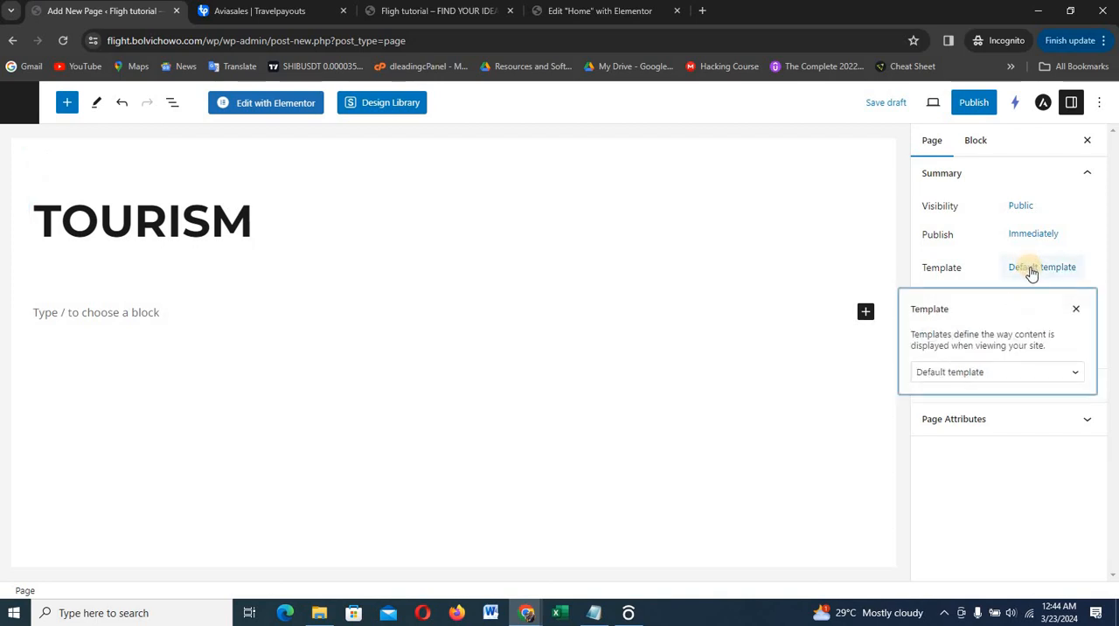
{"action": "left_click", "coordinate": [960, 371]}
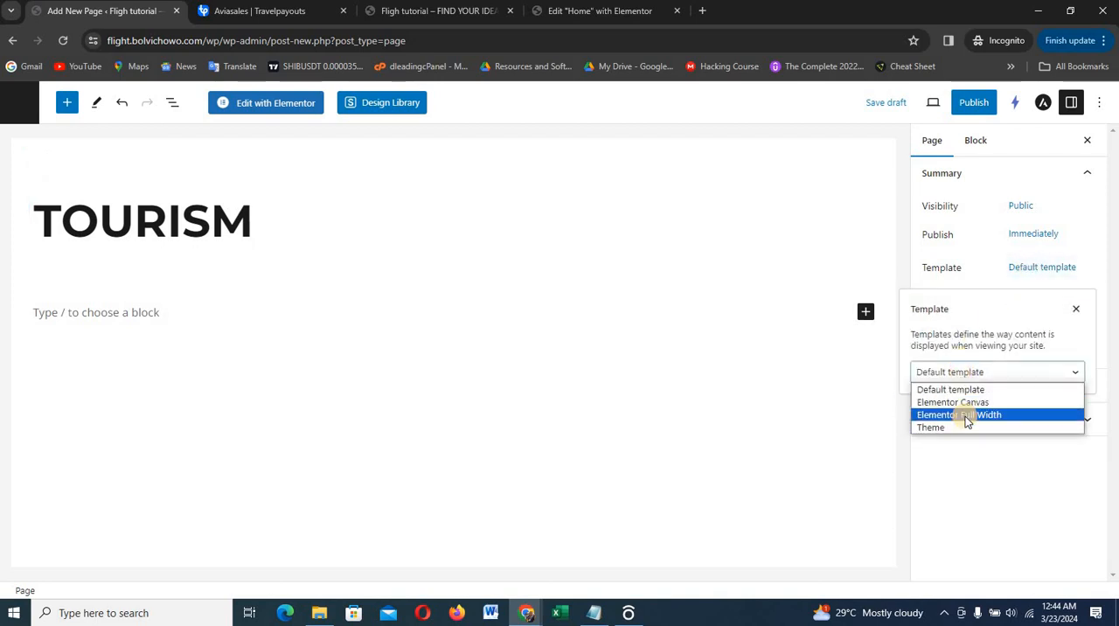
{"action": "left_click", "coordinate": [962, 415]}
{"action": "left_click", "coordinate": [975, 104]}
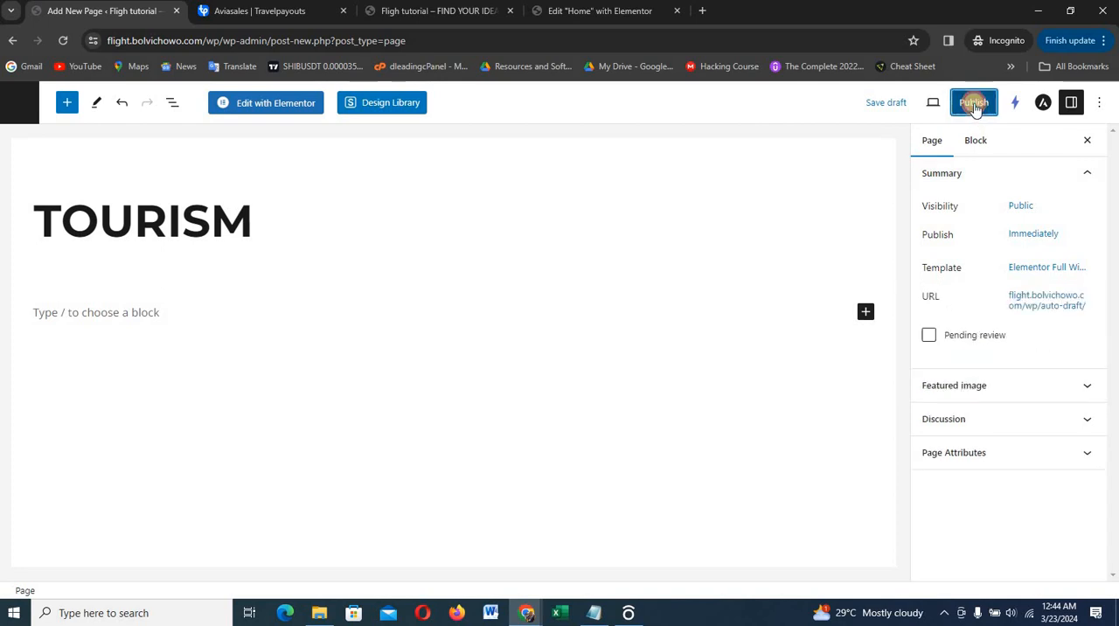
{"action": "left_click", "coordinate": [975, 104]}
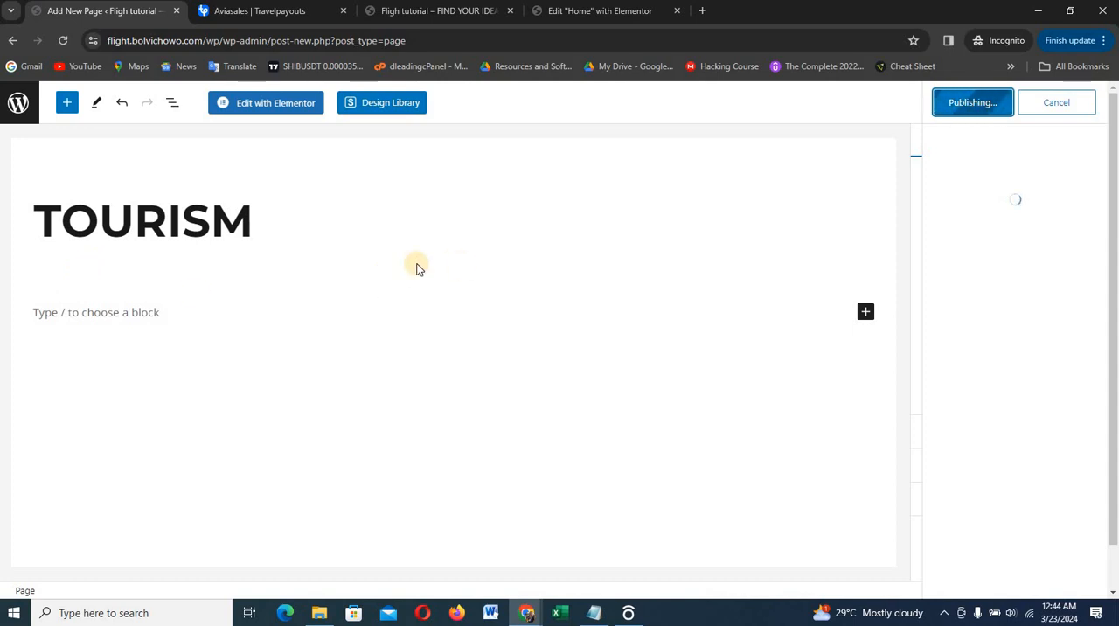
Add the Hotel & Accommodation and tourism pages to the site's navigation menu, placing them in that order directly after Home
{"action": "left_click", "coordinate": [17, 107]}
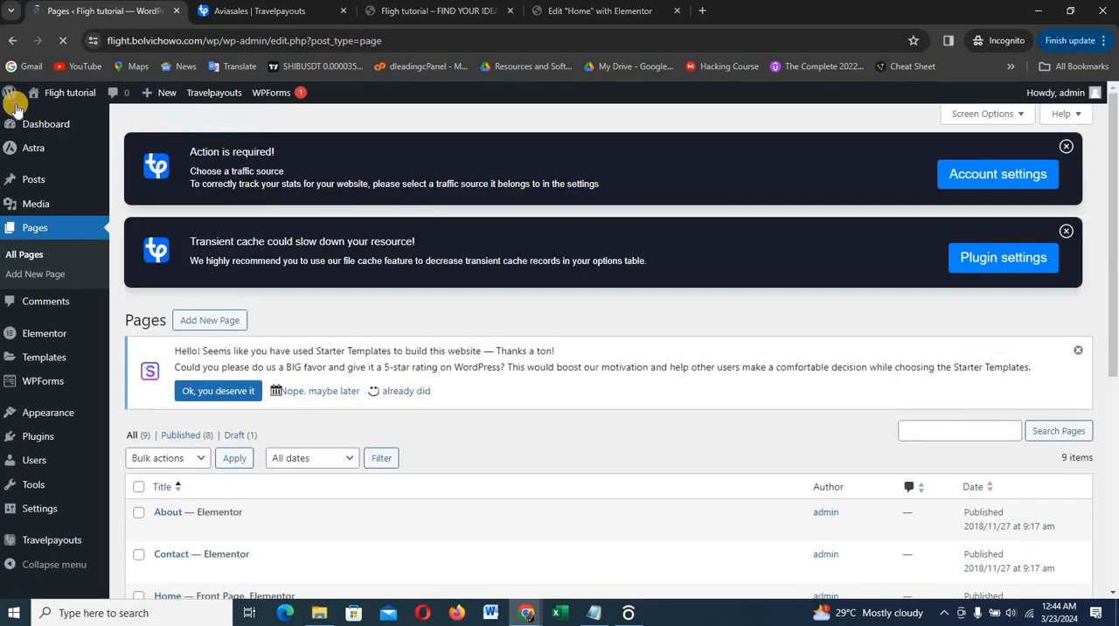
{"action": "mouse_move", "coordinate": [29, 342]}
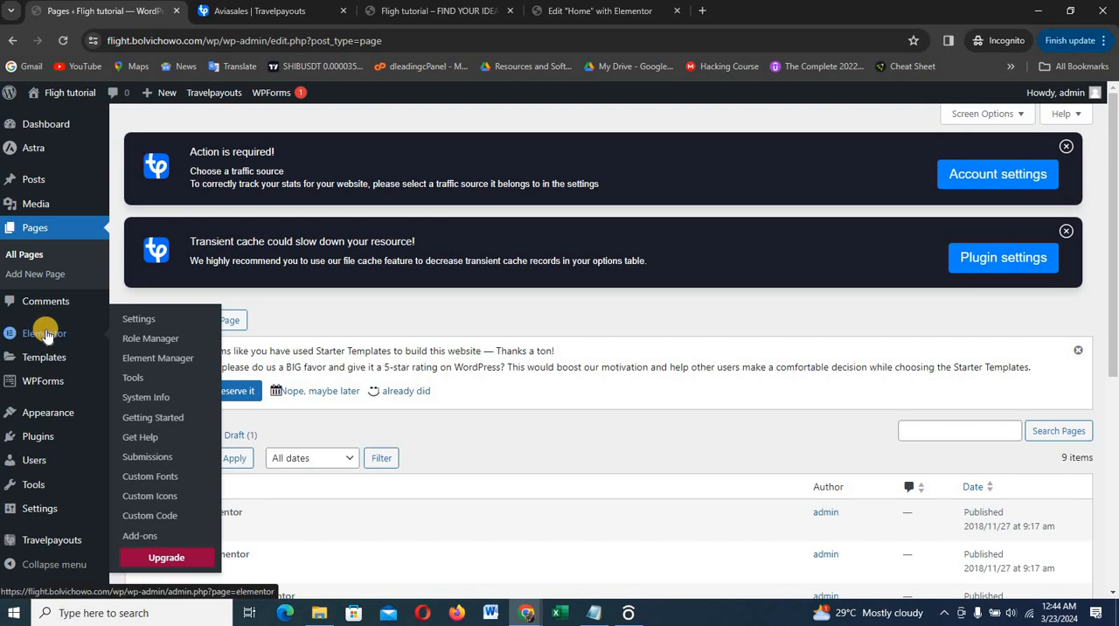
{"action": "scroll", "coordinate": [44, 350], "scroll_direction": "down", "scroll_amount": 1}
{"action": "mouse_move", "coordinate": [53, 428]}
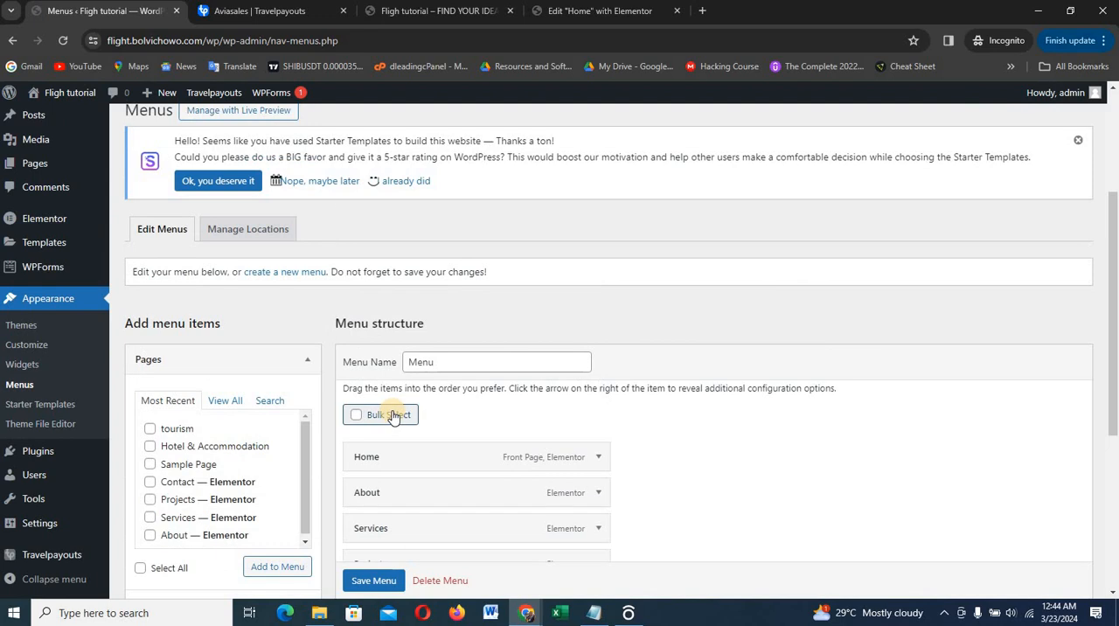
{"action": "scroll", "coordinate": [392, 411], "scroll_direction": "down", "scroll_amount": 2}
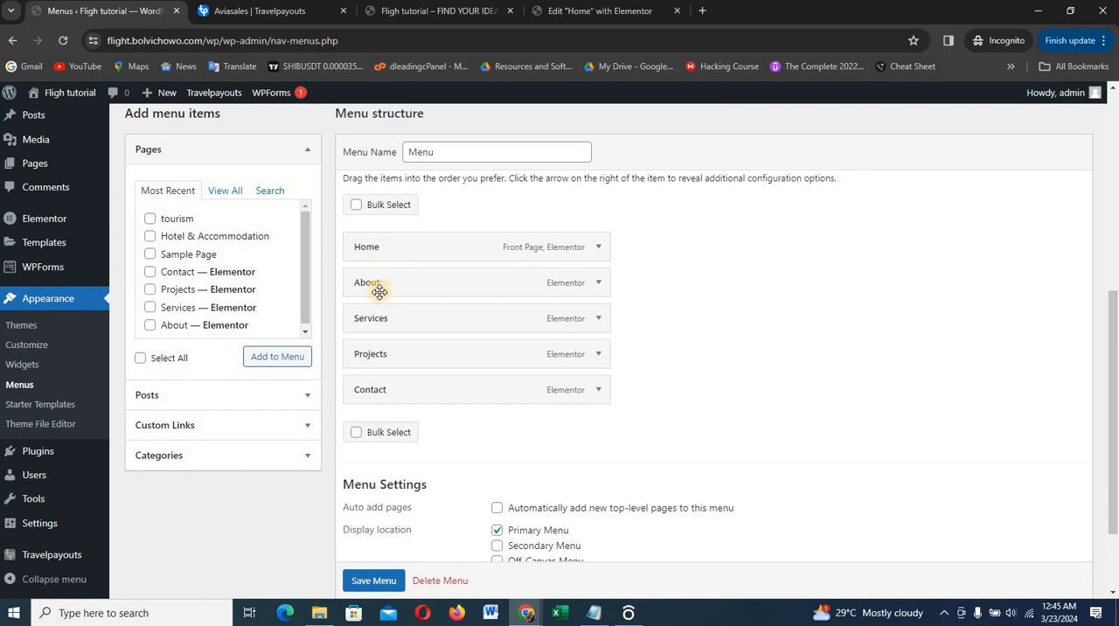
{"action": "left_click", "coordinate": [149, 236]}
{"action": "left_click", "coordinate": [150, 219]}
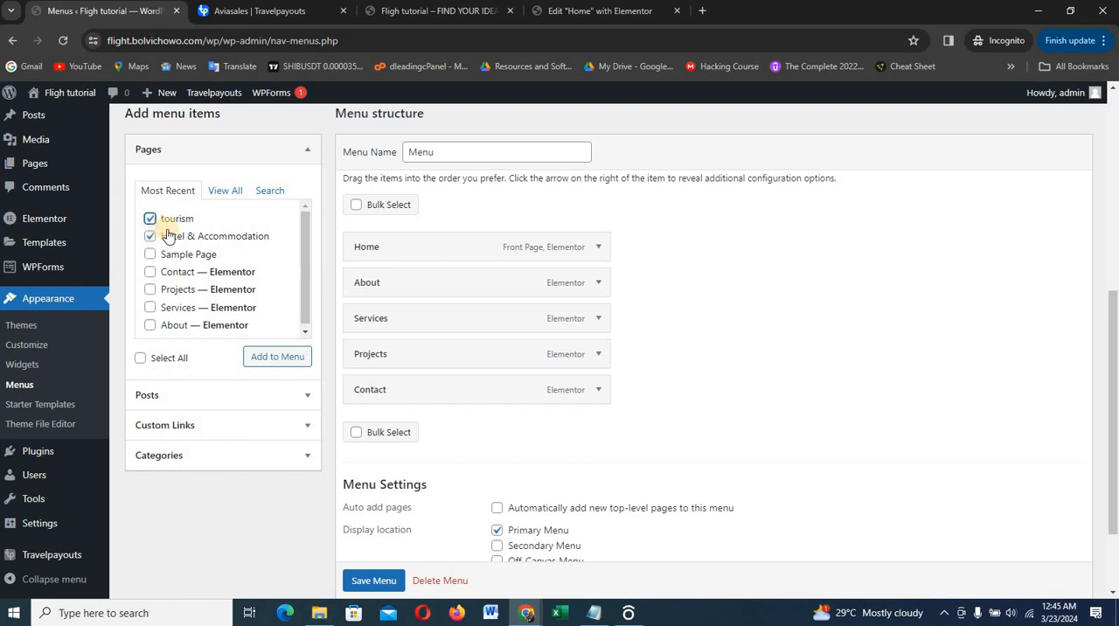
{"action": "left_click", "coordinate": [273, 359]}
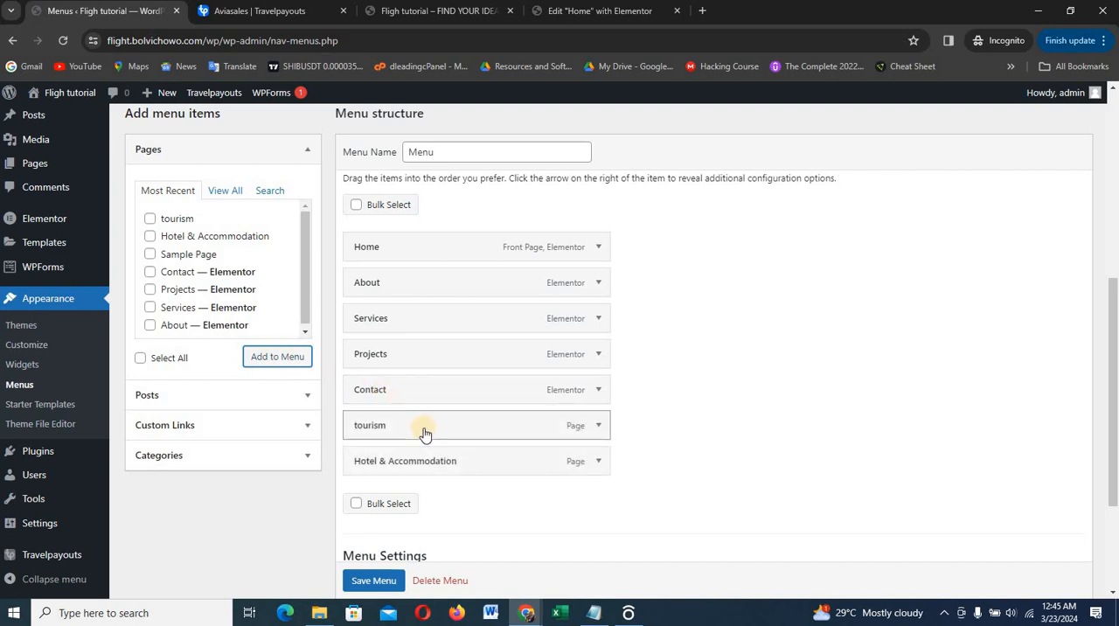
{"action": "left_click_drag", "start_coordinate": [424, 434], "coordinate": [420, 288]}
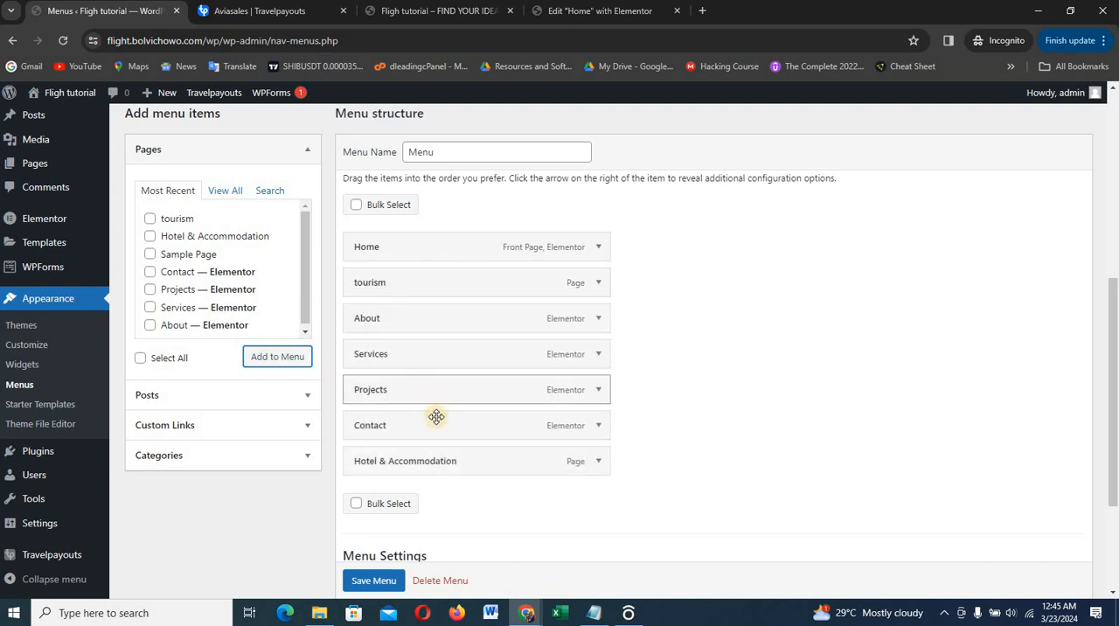
{"action": "left_click_drag", "start_coordinate": [440, 463], "coordinate": [428, 294]}
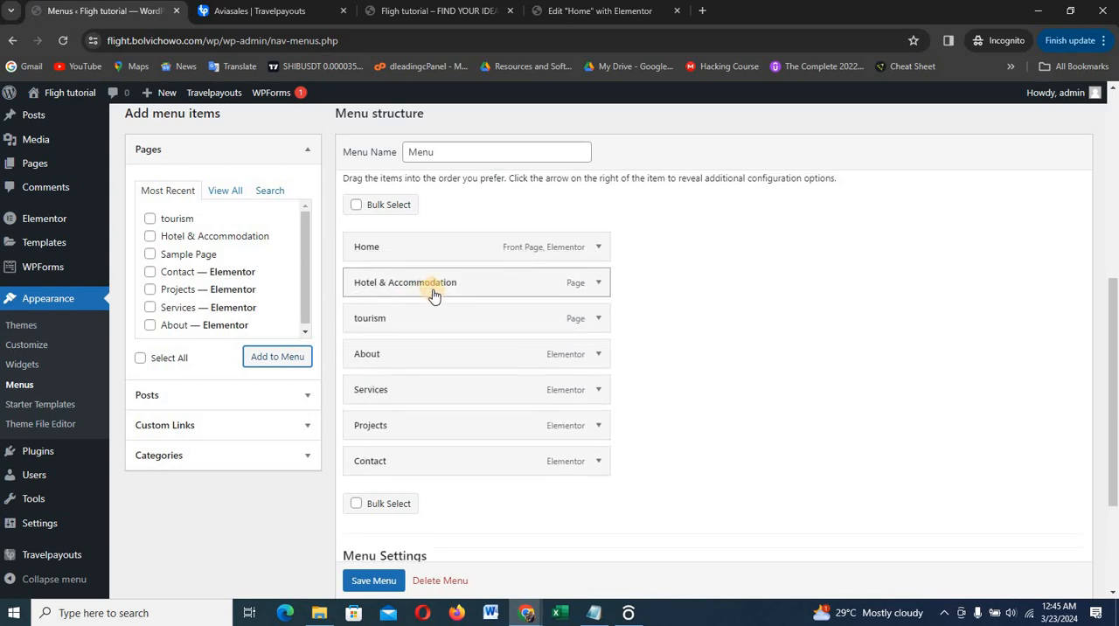
Bulk-remove the About, Services and Projects items from the navigation menu
{"action": "left_click", "coordinate": [355, 510]}
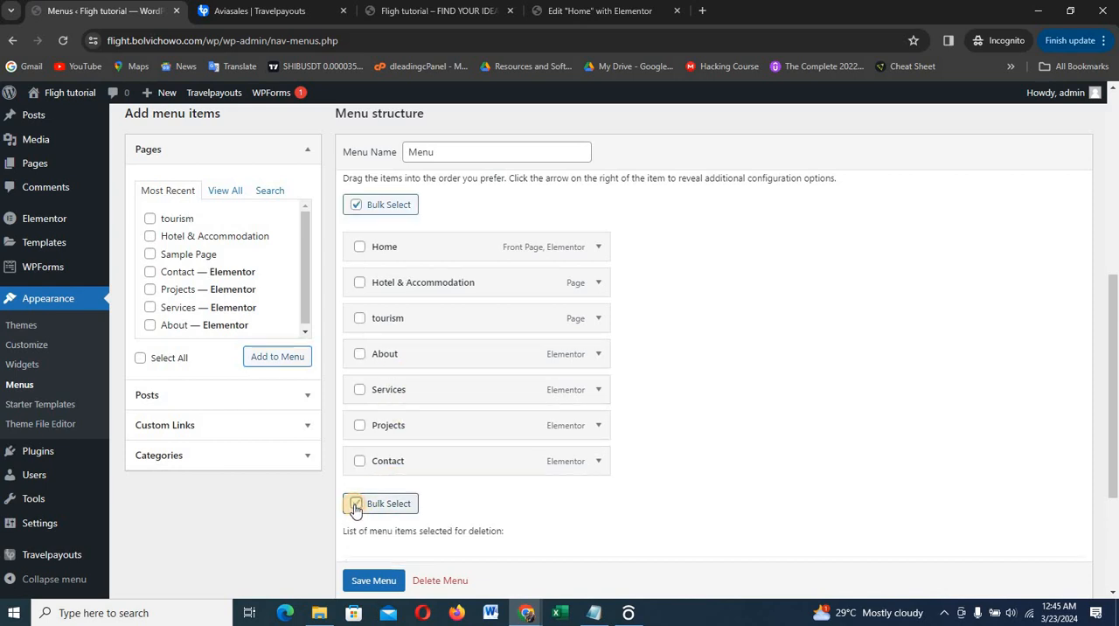
{"action": "left_click", "coordinate": [362, 356]}
{"action": "left_click", "coordinate": [360, 390]}
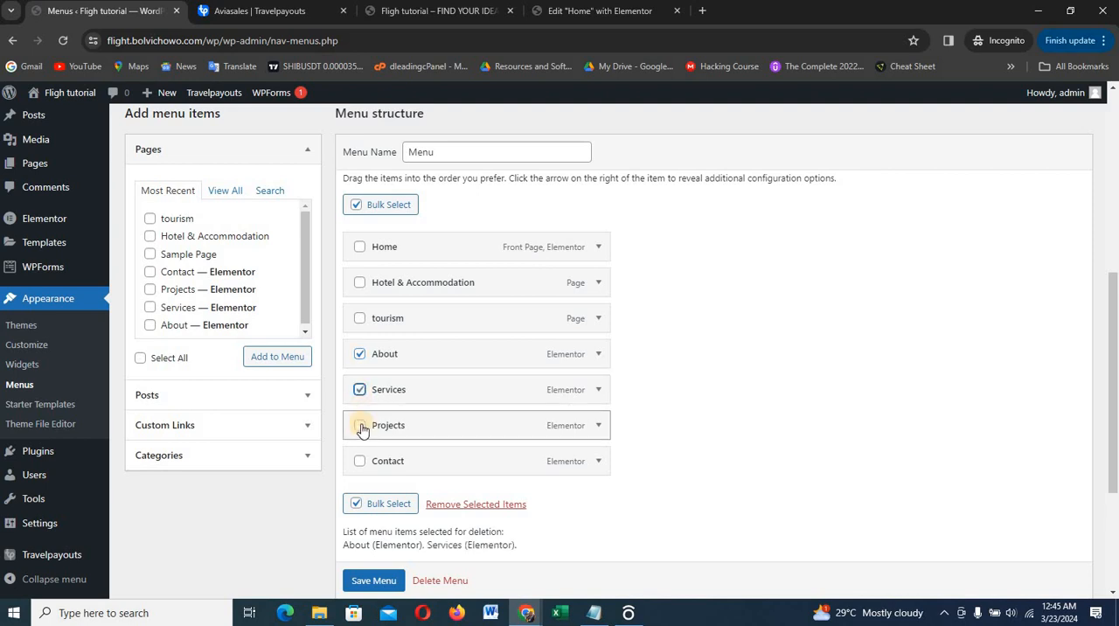
{"action": "left_click", "coordinate": [360, 427]}
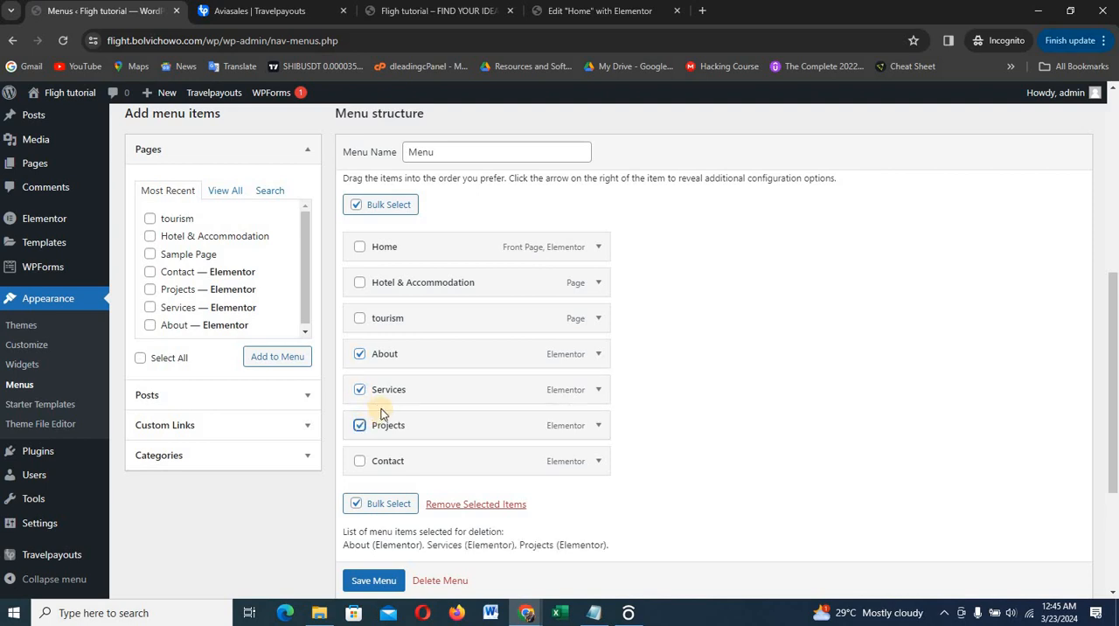
{"action": "left_click", "coordinate": [470, 504]}
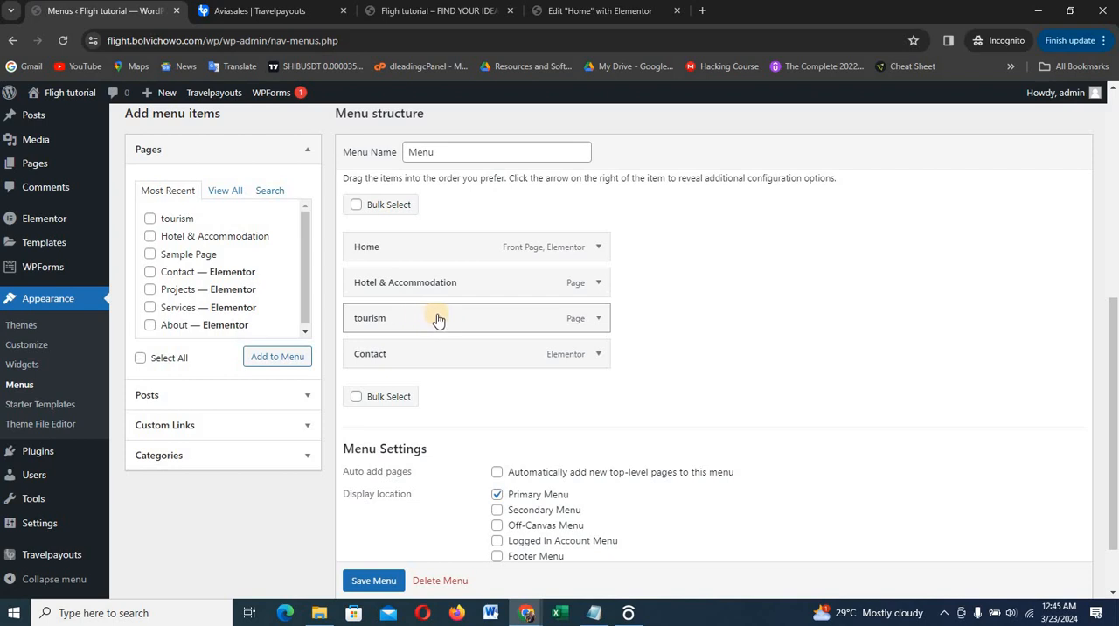
Change the tourism menu item's navigation label to "Tourism" and save the menu
{"action": "left_click", "coordinate": [598, 318]}
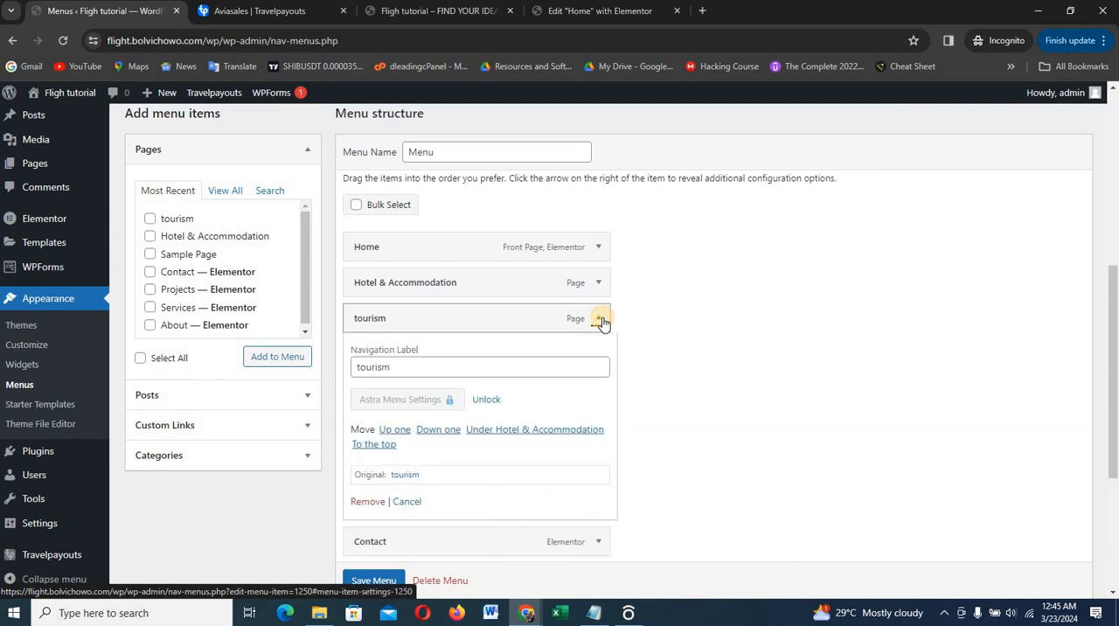
{"action": "left_click", "coordinate": [361, 367]}
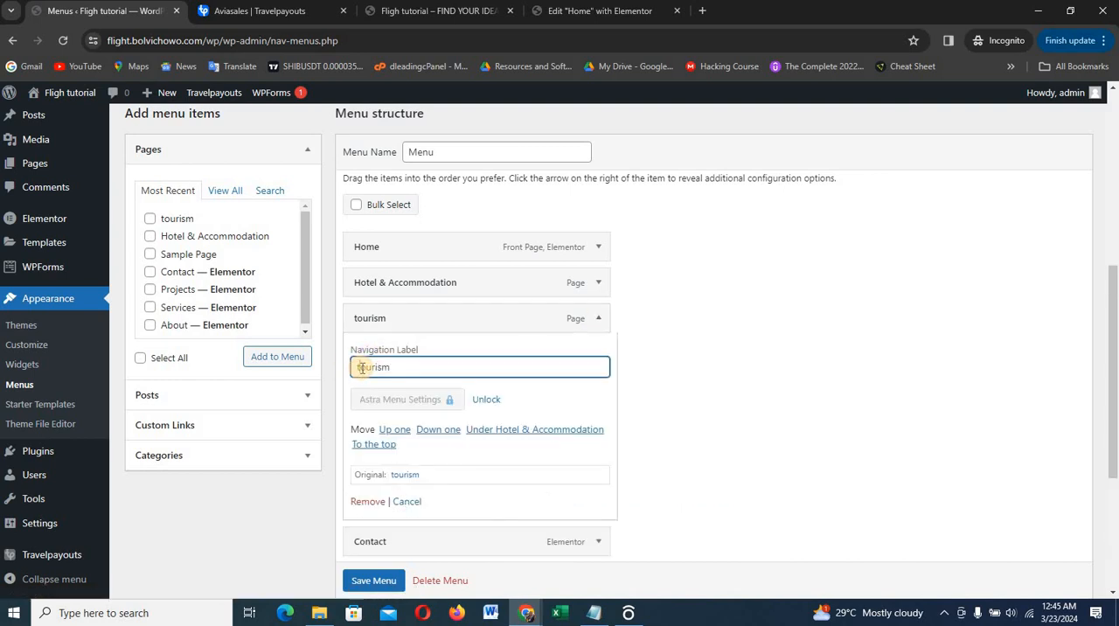
{"action": "type", "text": "T"}
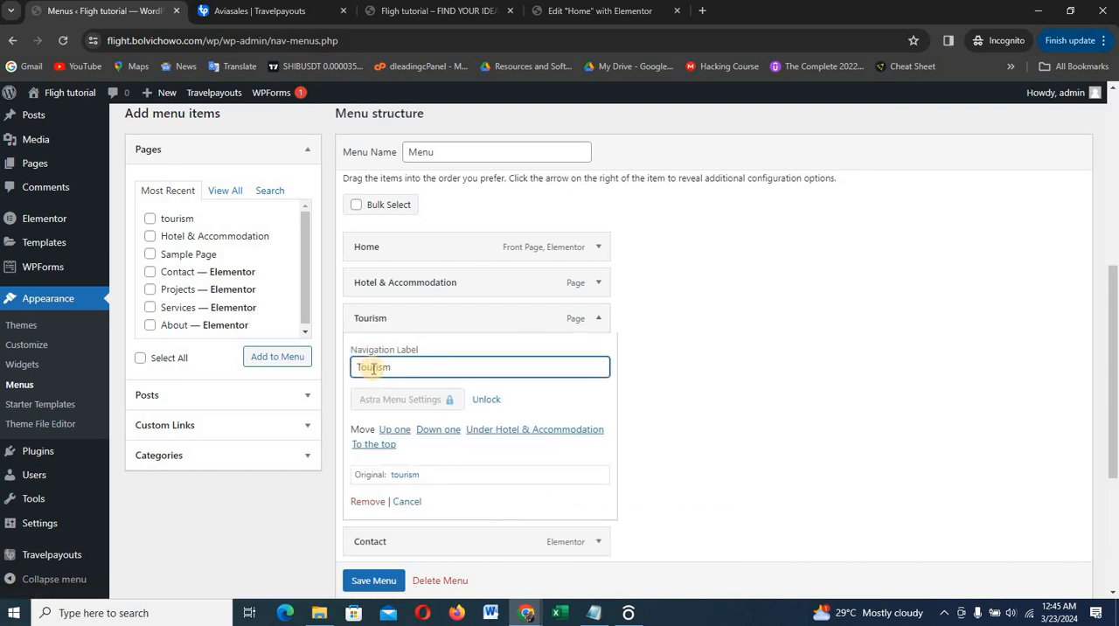
{"action": "left_click", "coordinate": [600, 320]}
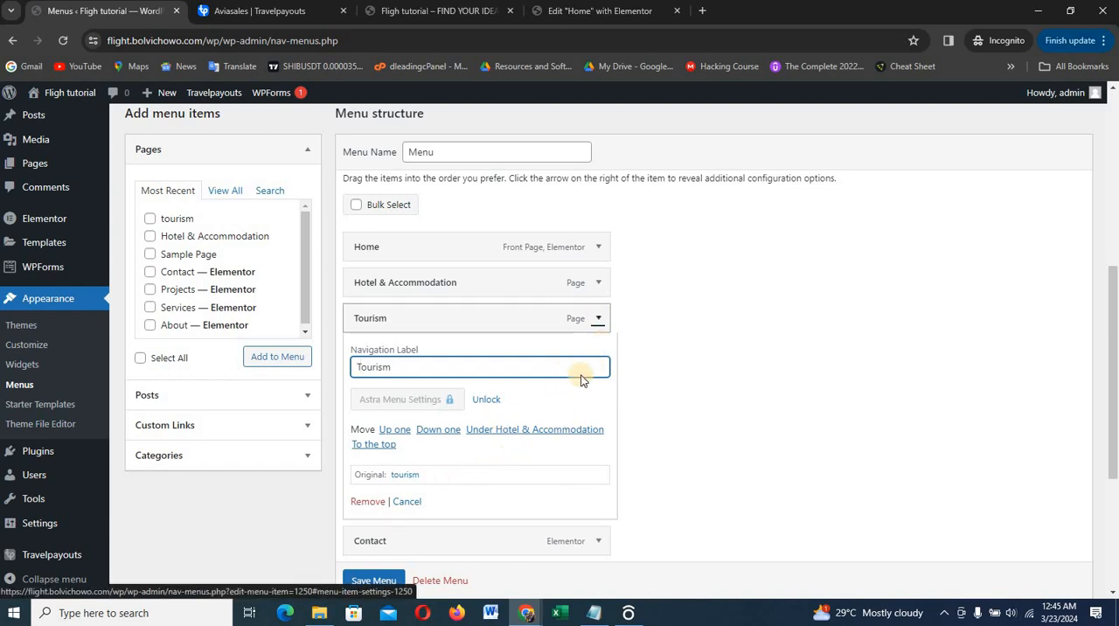
{"action": "left_click", "coordinate": [374, 582]}
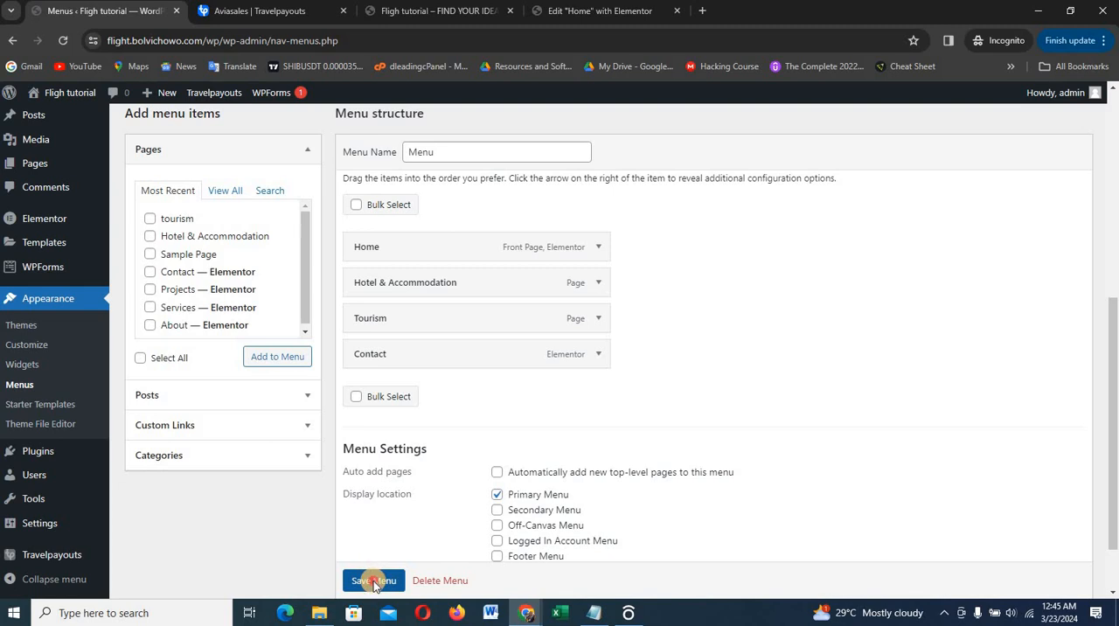
Save the navigation menu again and view the Hotel & Accommodation page on the front end of the site
{"action": "scroll", "coordinate": [375, 584], "scroll_direction": "down", "scroll_amount": 1}
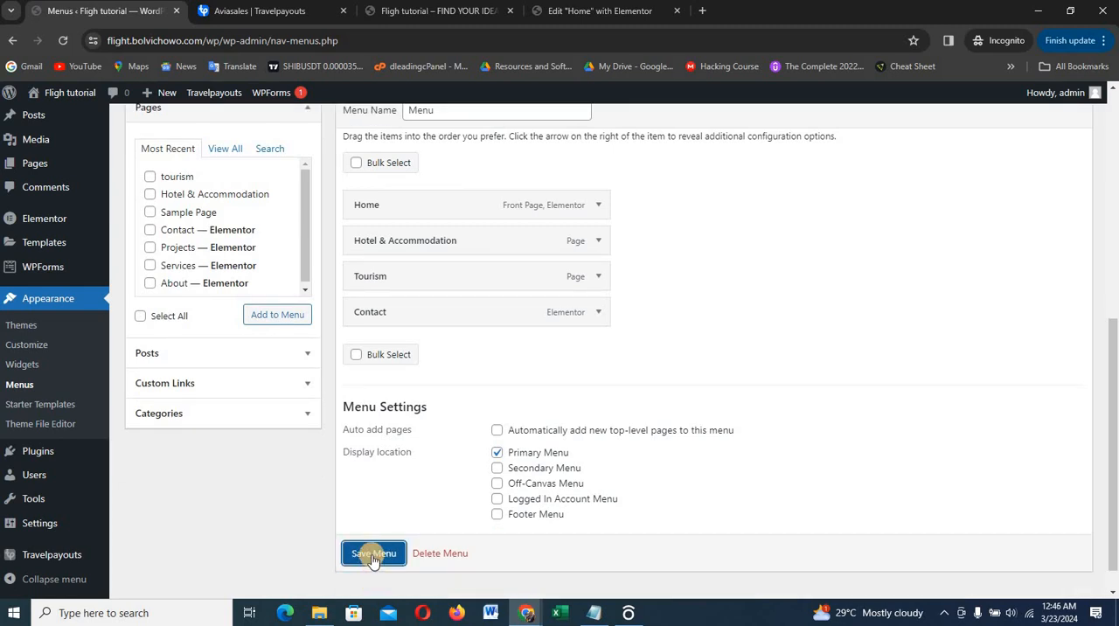
{"action": "left_click", "coordinate": [372, 554]}
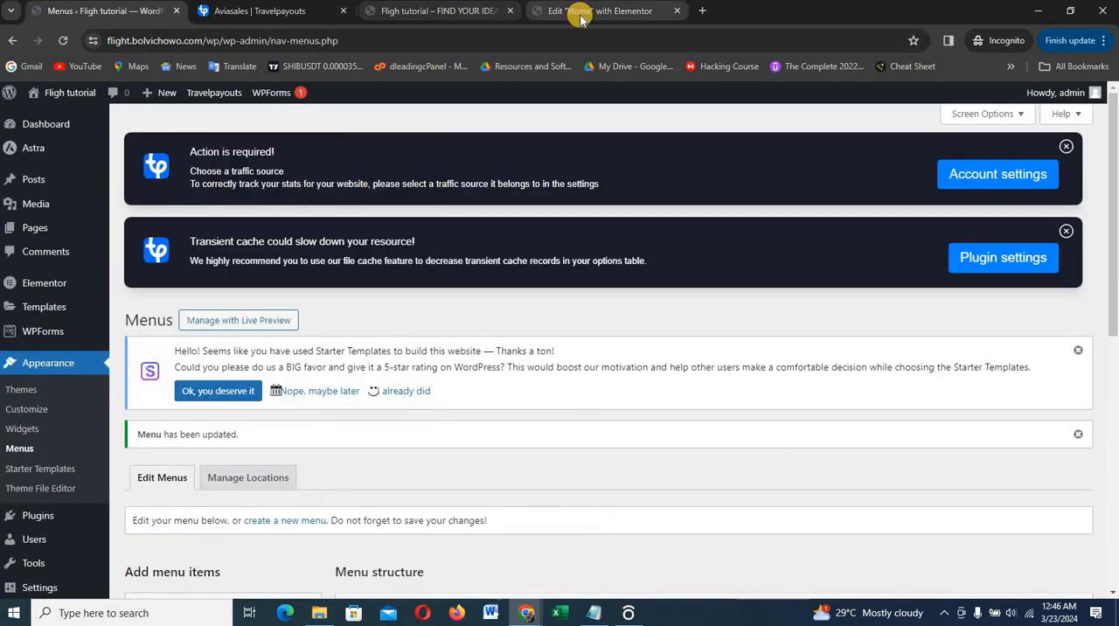
{"action": "left_click", "coordinate": [577, 11]}
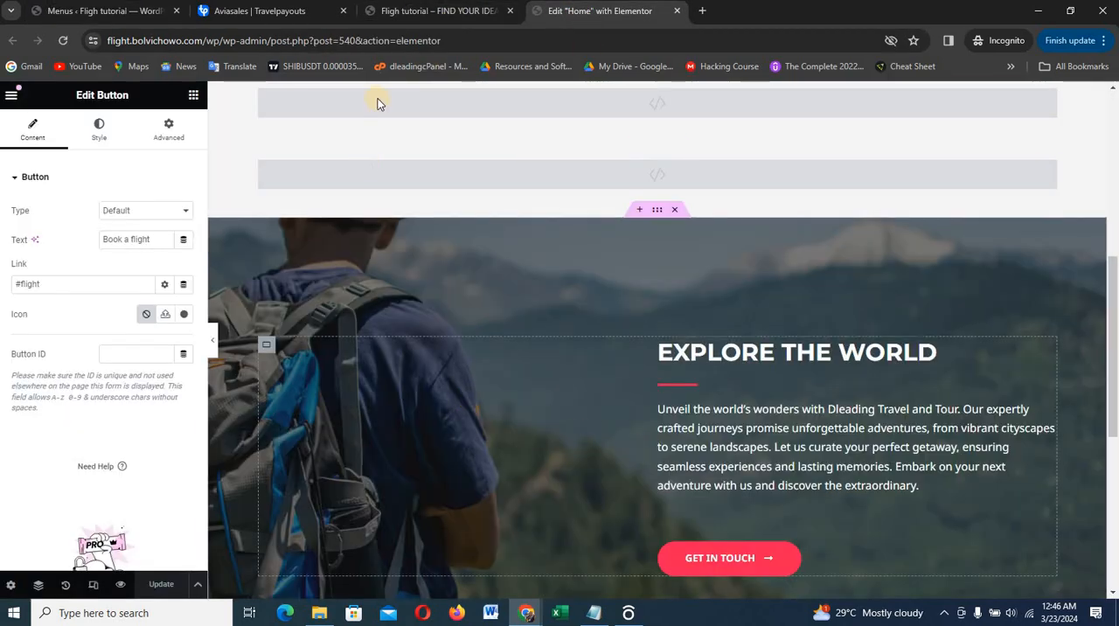
{"action": "left_click", "coordinate": [451, 12]}
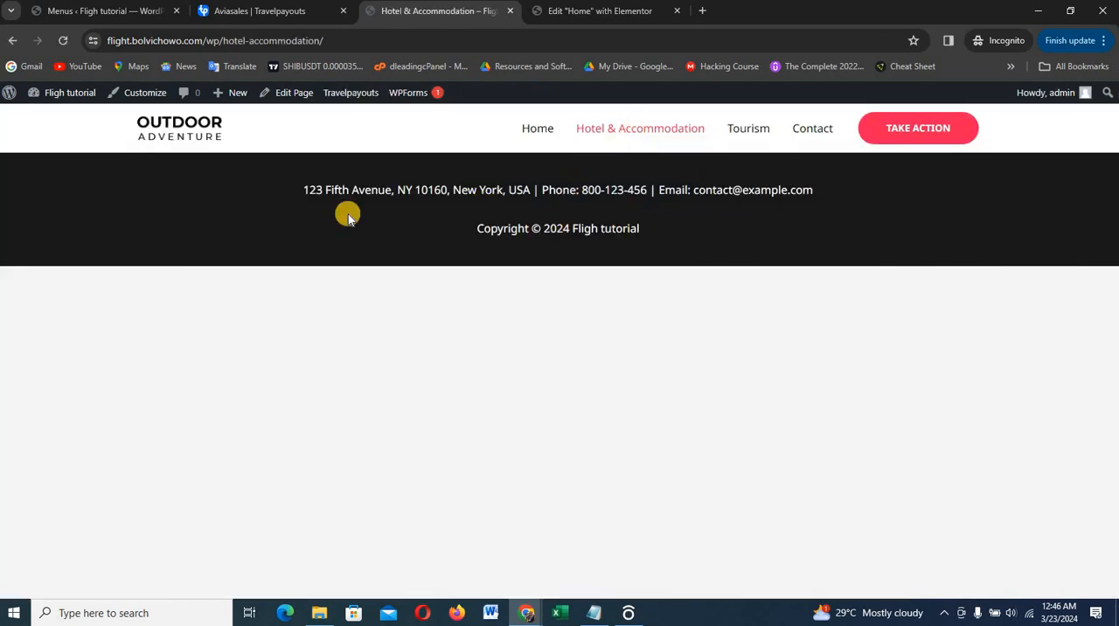
Open the Hotel & Accommodation page's editor in a new browser tab and start editing the page with Elementor
{"action": "right_click", "coordinate": [299, 101]}
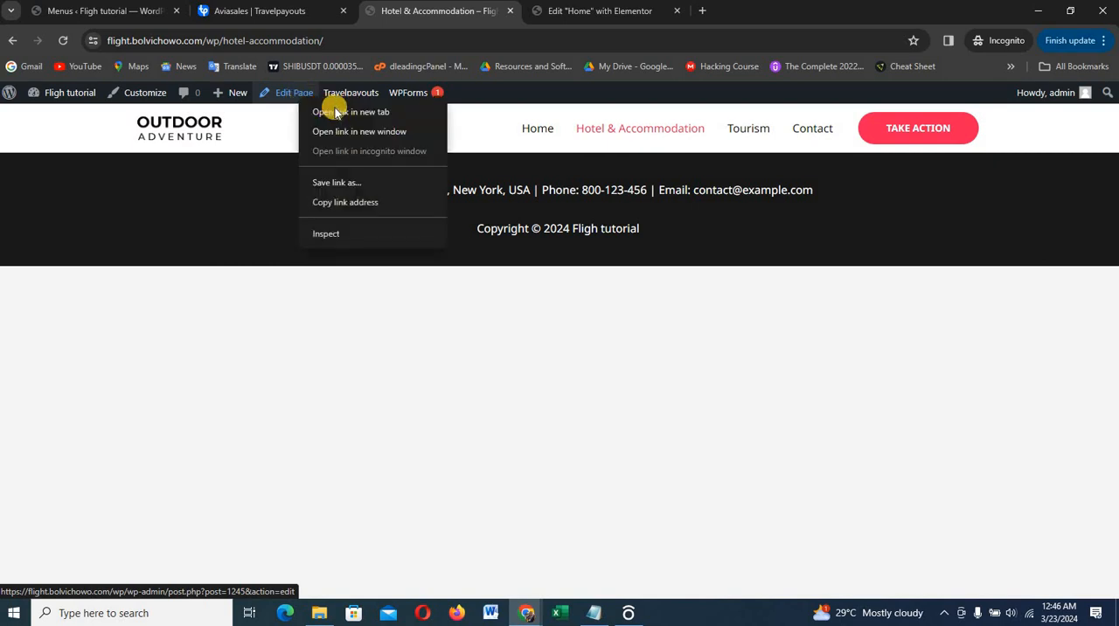
{"action": "left_click", "coordinate": [342, 112]}
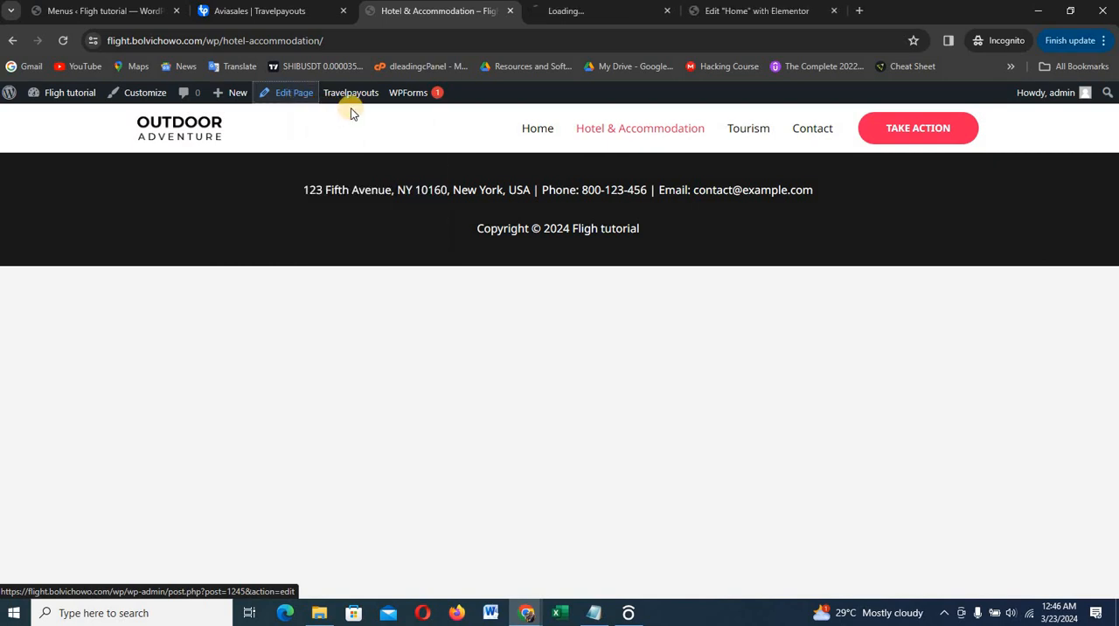
{"action": "left_click", "coordinate": [562, 13]}
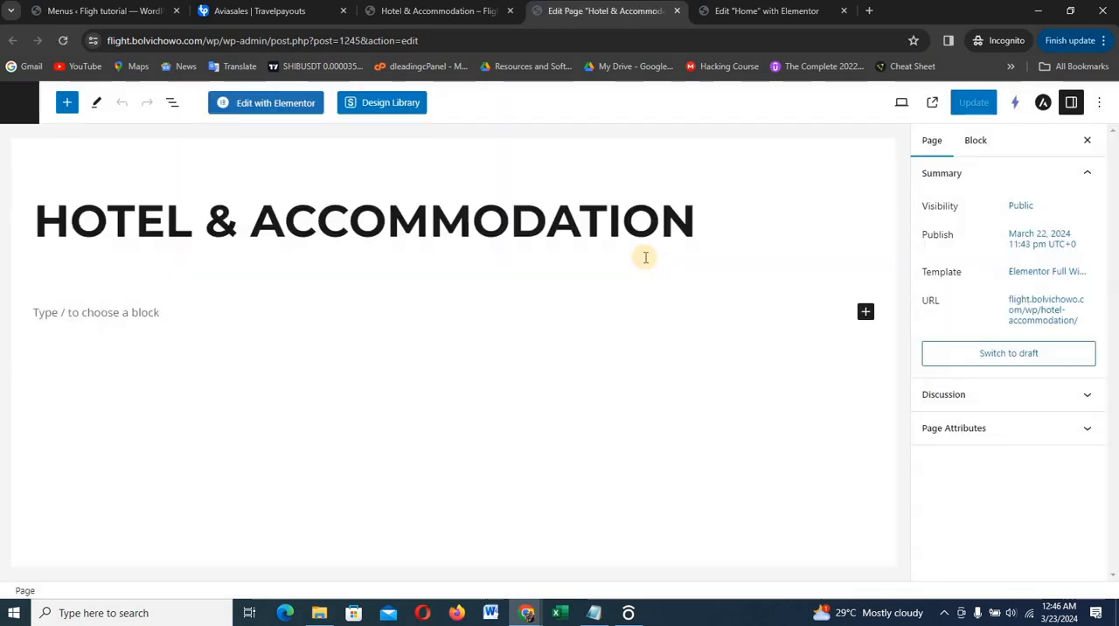
{"action": "left_click", "coordinate": [259, 104]}
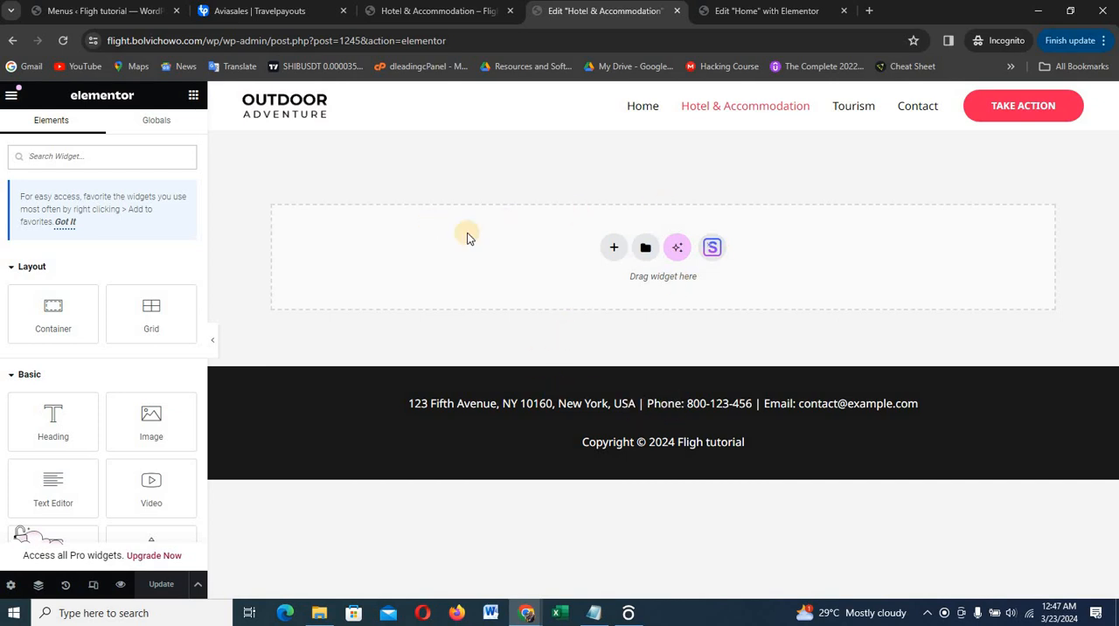
Copy the hero container from the Home page and paste it into the empty Hotel & Accommodation page
{"action": "left_click", "coordinate": [759, 13]}
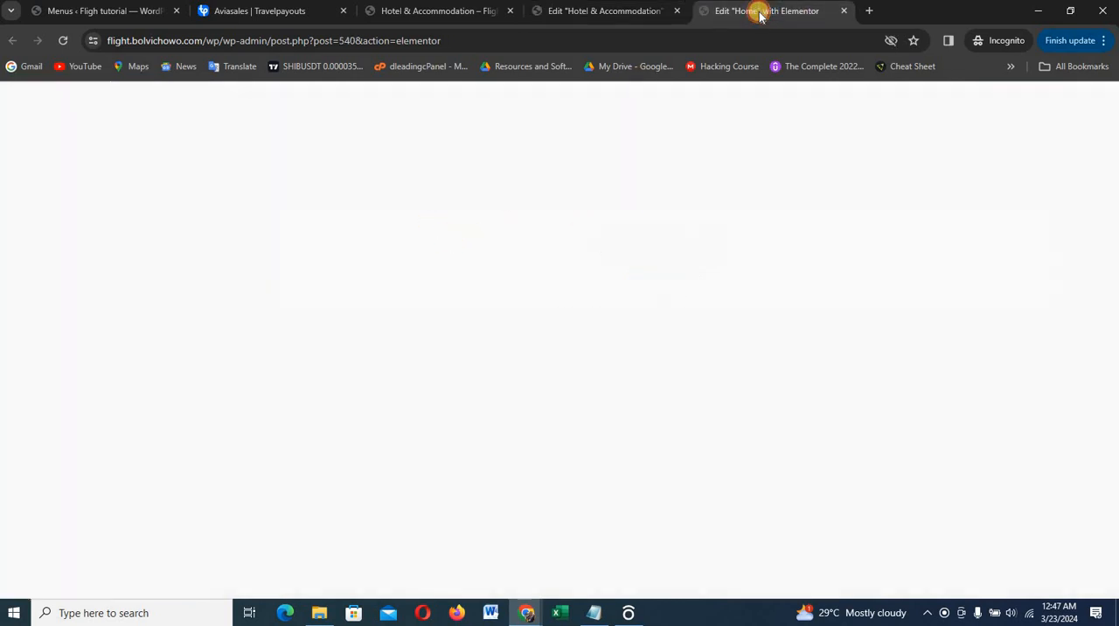
{"action": "scroll", "coordinate": [778, 238], "scroll_direction": "up", "scroll_amount": 3}
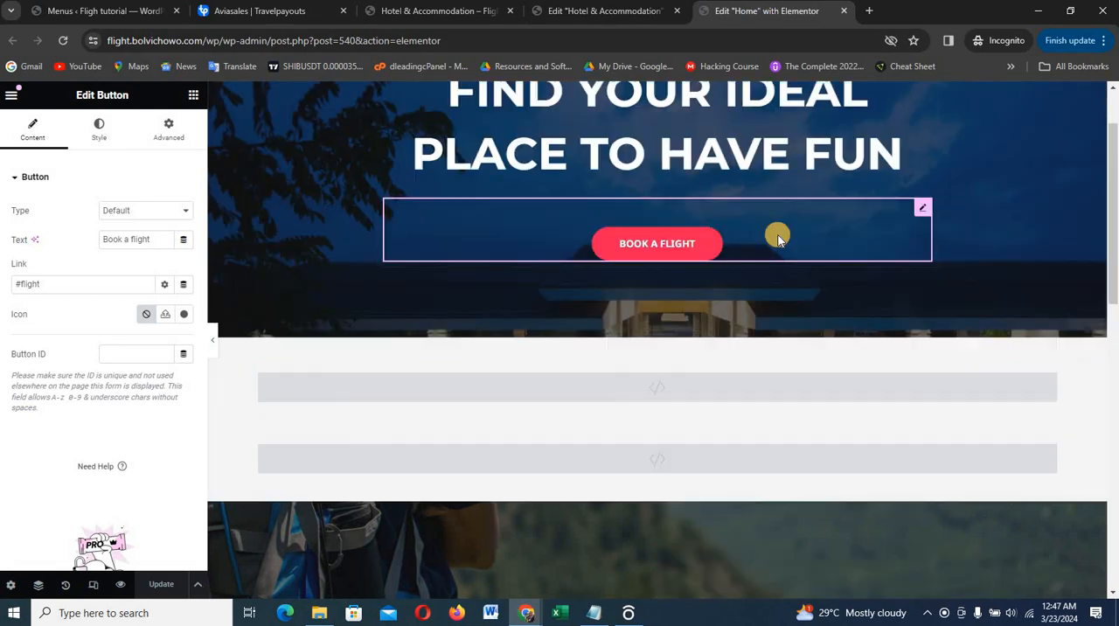
{"action": "scroll", "coordinate": [779, 239], "scroll_direction": "up", "scroll_amount": 2}
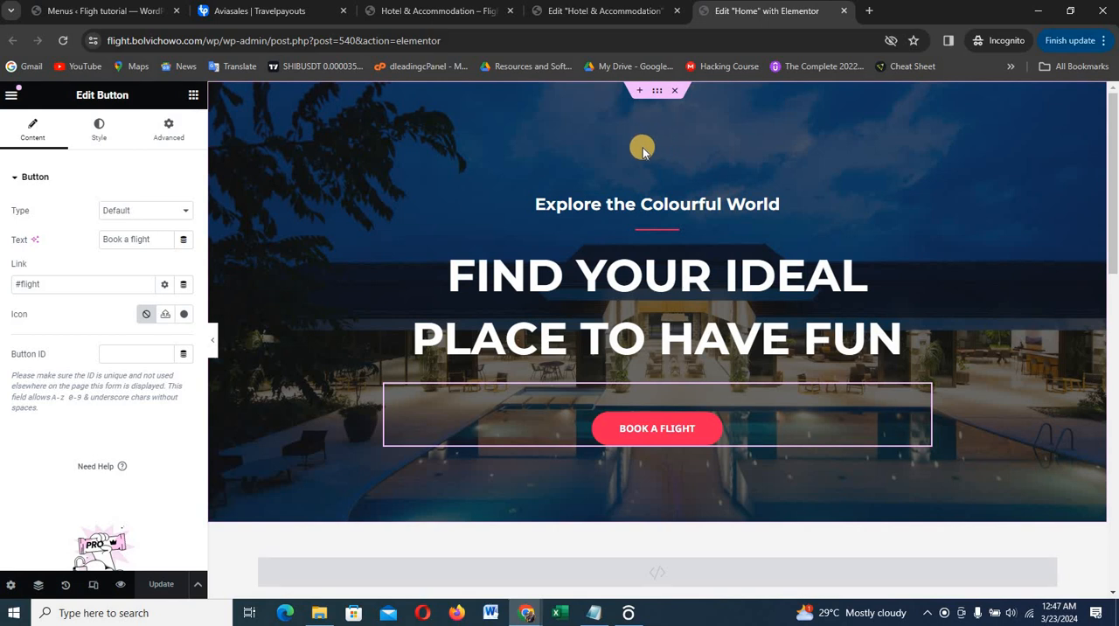
{"action": "left_click", "coordinate": [661, 94]}
{"action": "right_click", "coordinate": [661, 93]}
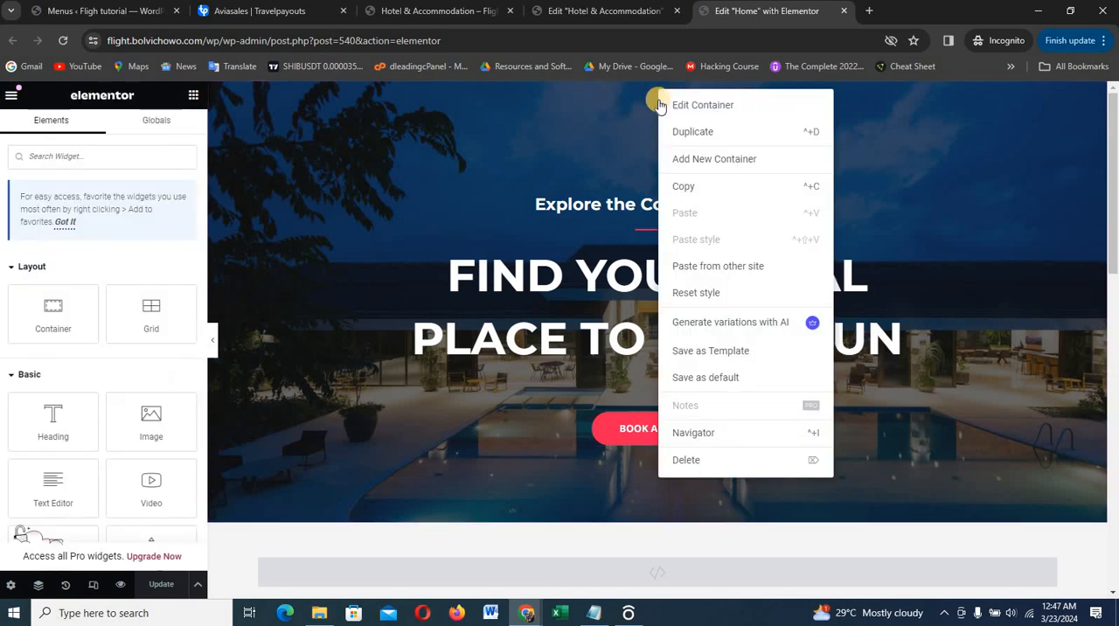
{"action": "left_click", "coordinate": [691, 186]}
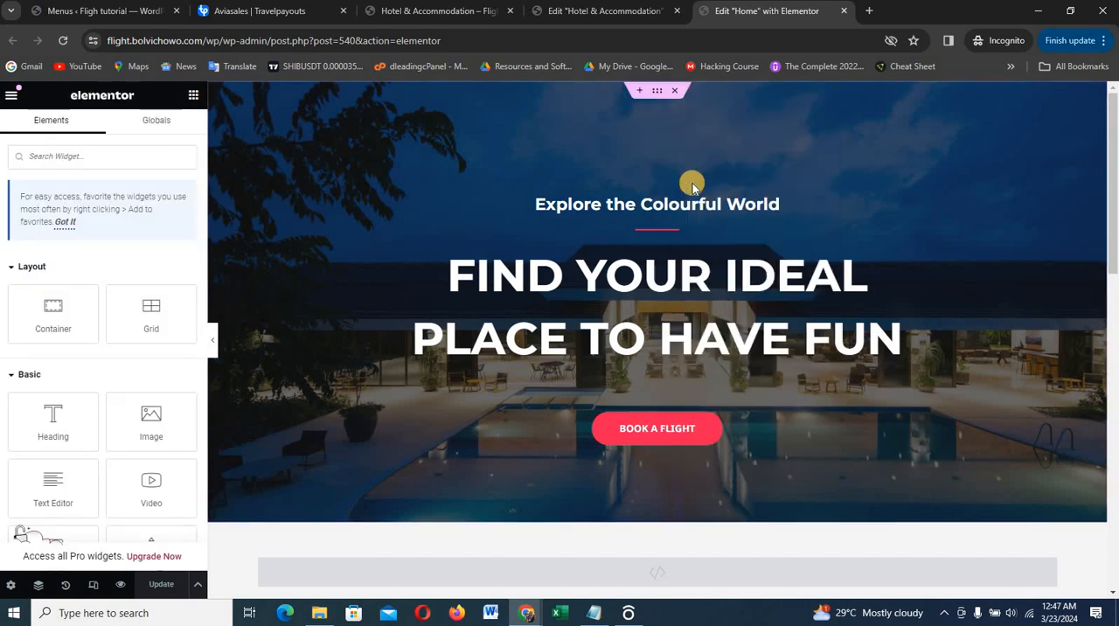
{"action": "left_click", "coordinate": [610, 10]}
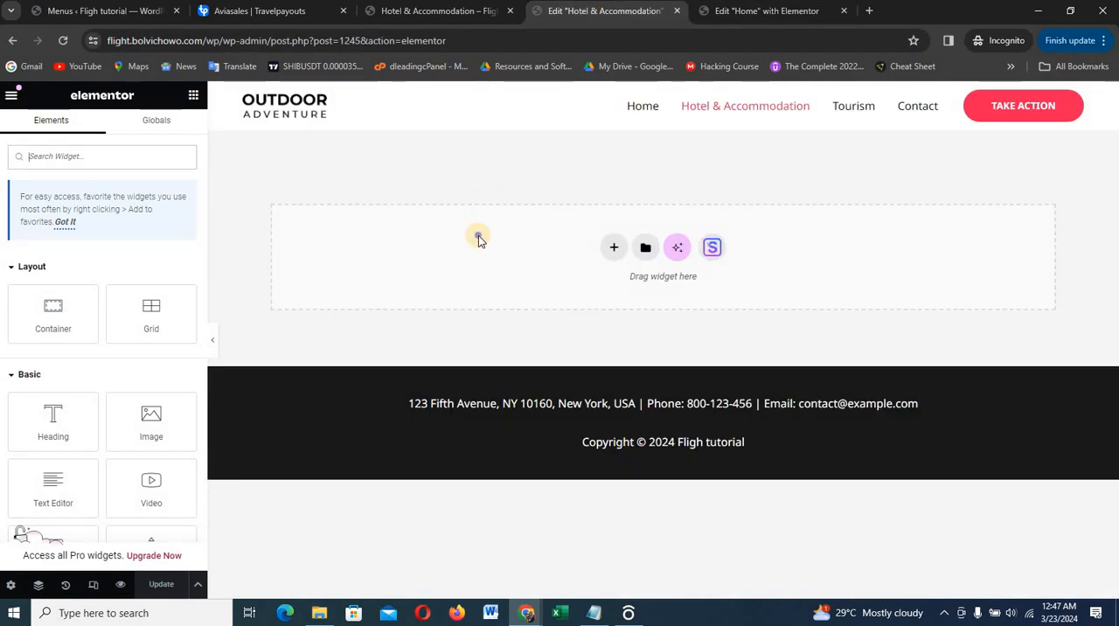
{"action": "right_click", "coordinate": [482, 243]}
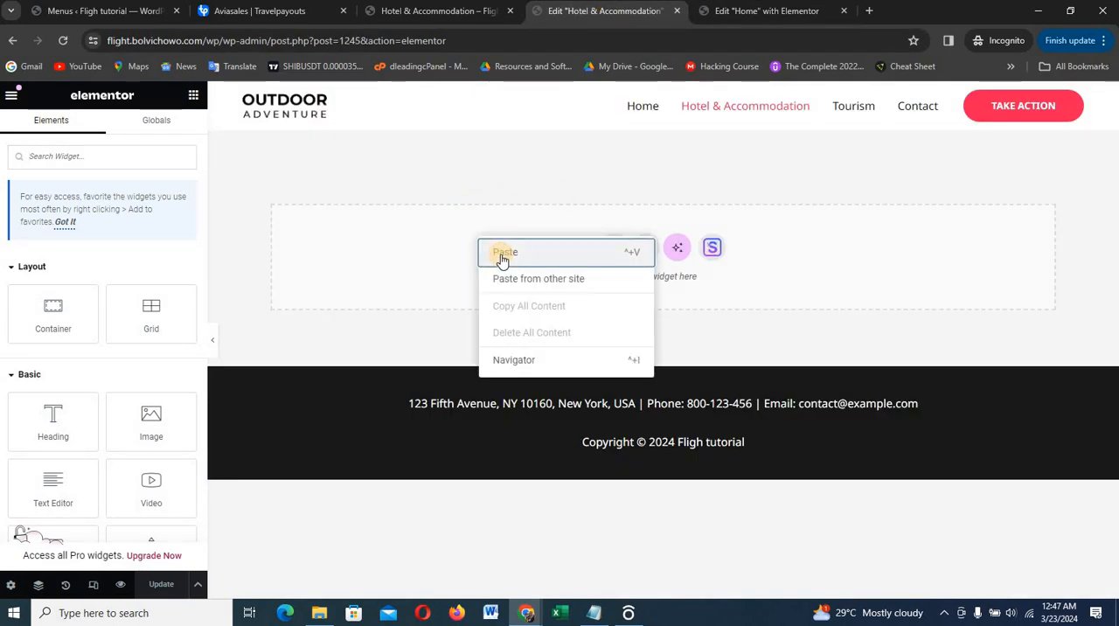
{"action": "left_click", "coordinate": [503, 255]}
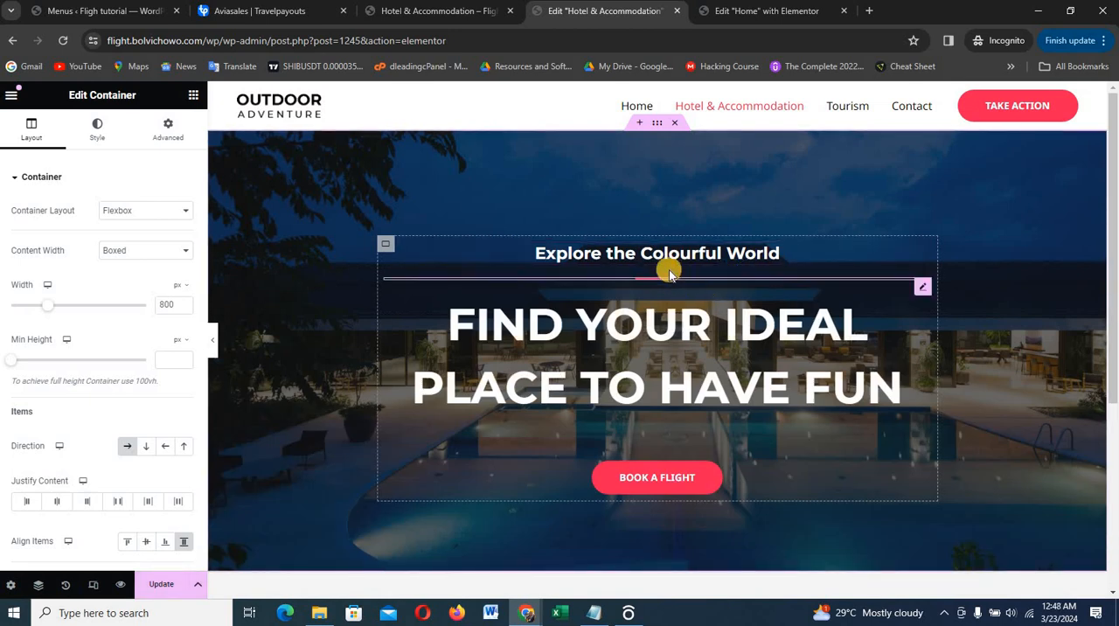
Delete the "Explore the Colourful World" heading from the pasted hero section
{"action": "right_click", "coordinate": [668, 259]}
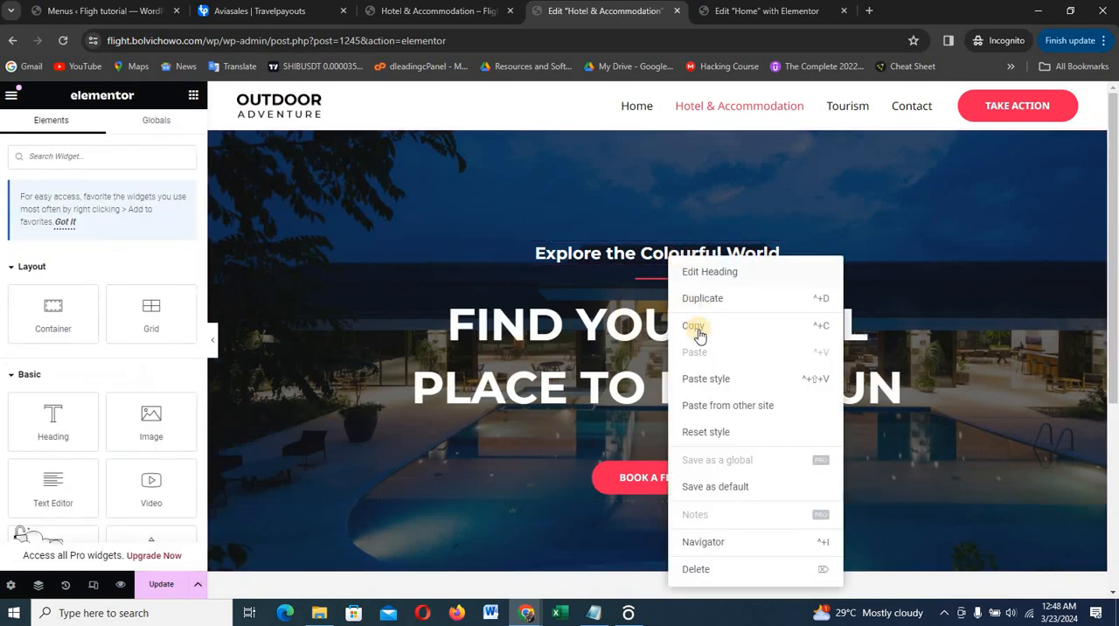
{"action": "left_click", "coordinate": [697, 570]}
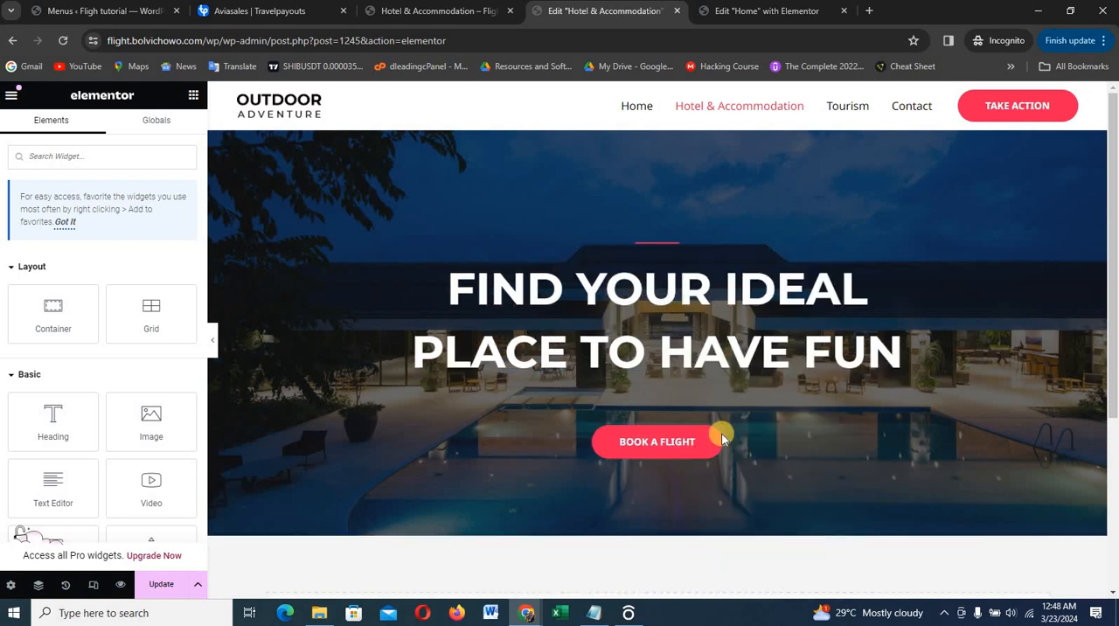
Replace the hero heading's title with "FIND THE PERFECT HOTEL THAT BEFIT YOU", copied from the Dleading Flight site's Hotels & Accommodations page
{"action": "left_click", "coordinate": [669, 293]}
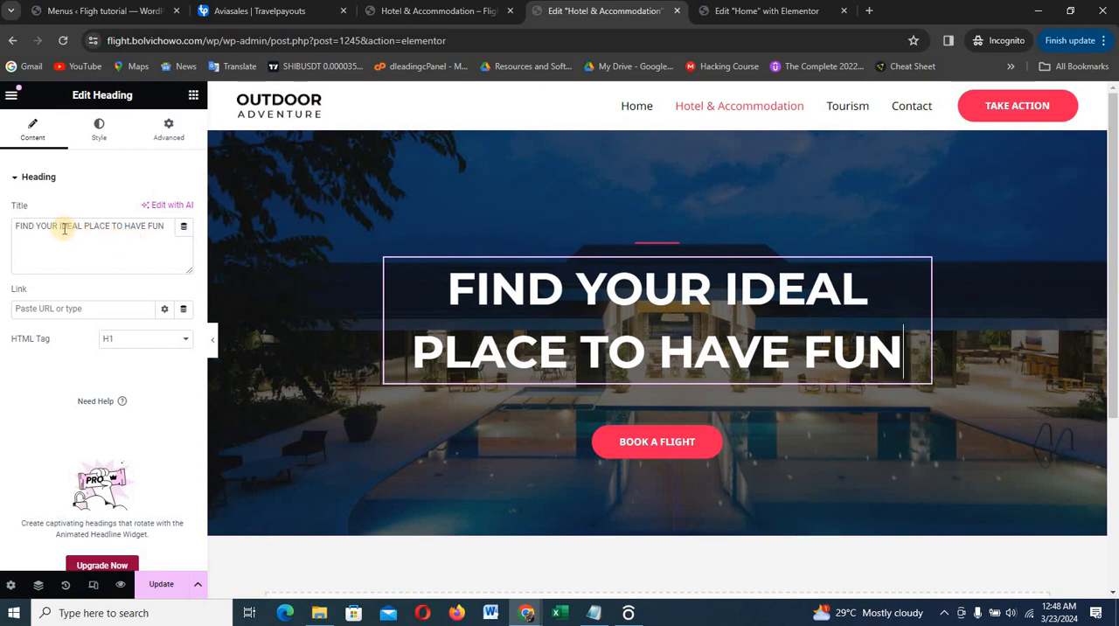
{"action": "left_click_drag", "start_coordinate": [59, 225], "coordinate": [170, 244]}
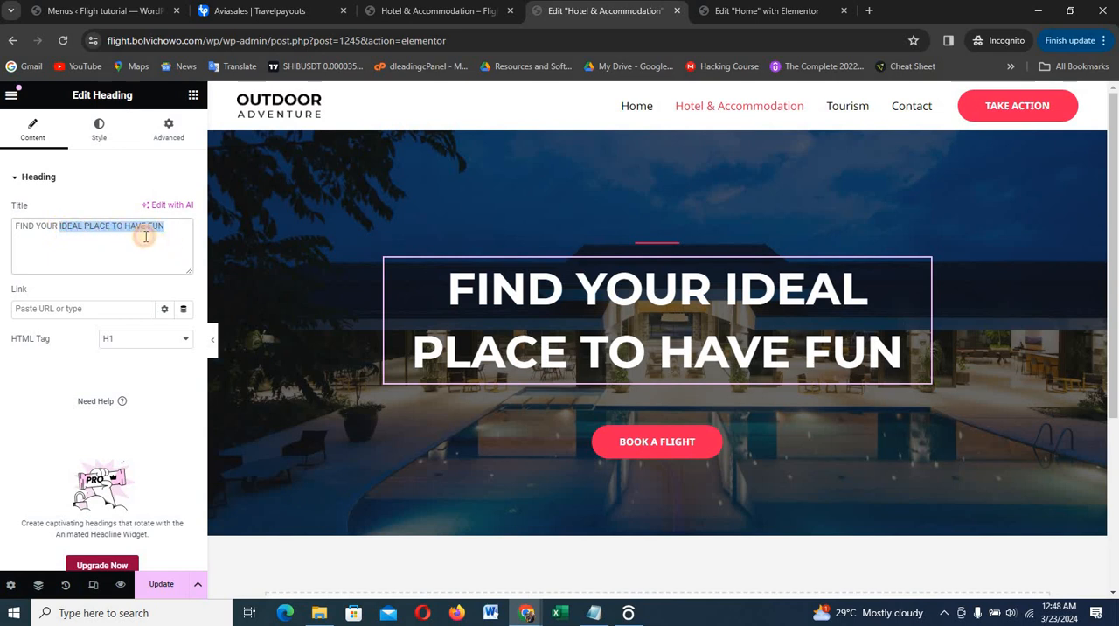
{"action": "left_click", "coordinate": [145, 236]}
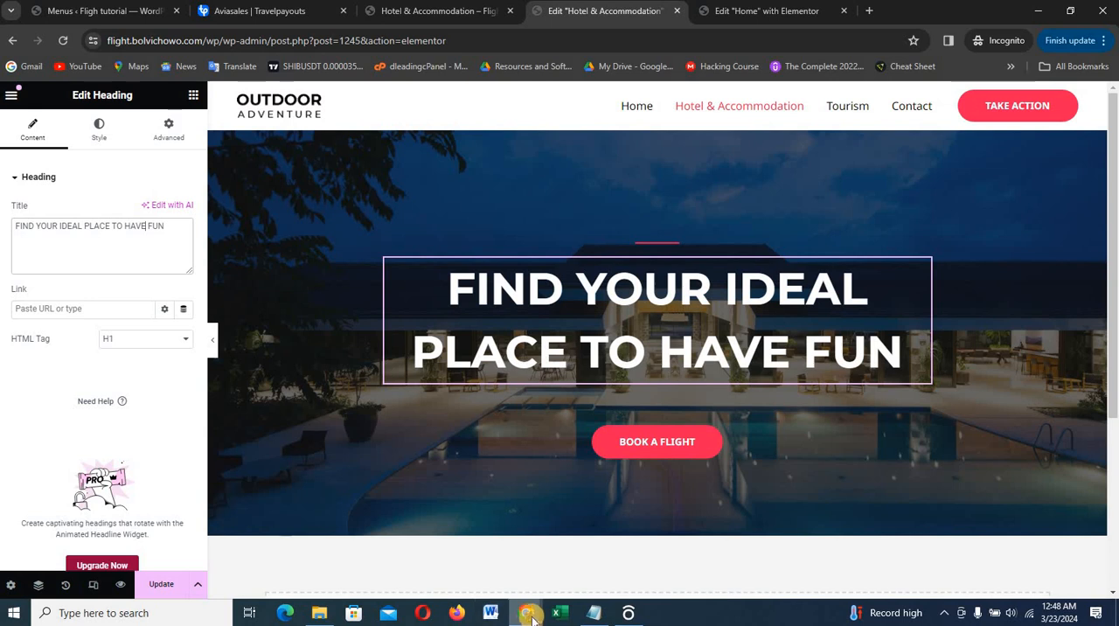
{"action": "mouse_move", "coordinate": [525, 611]}
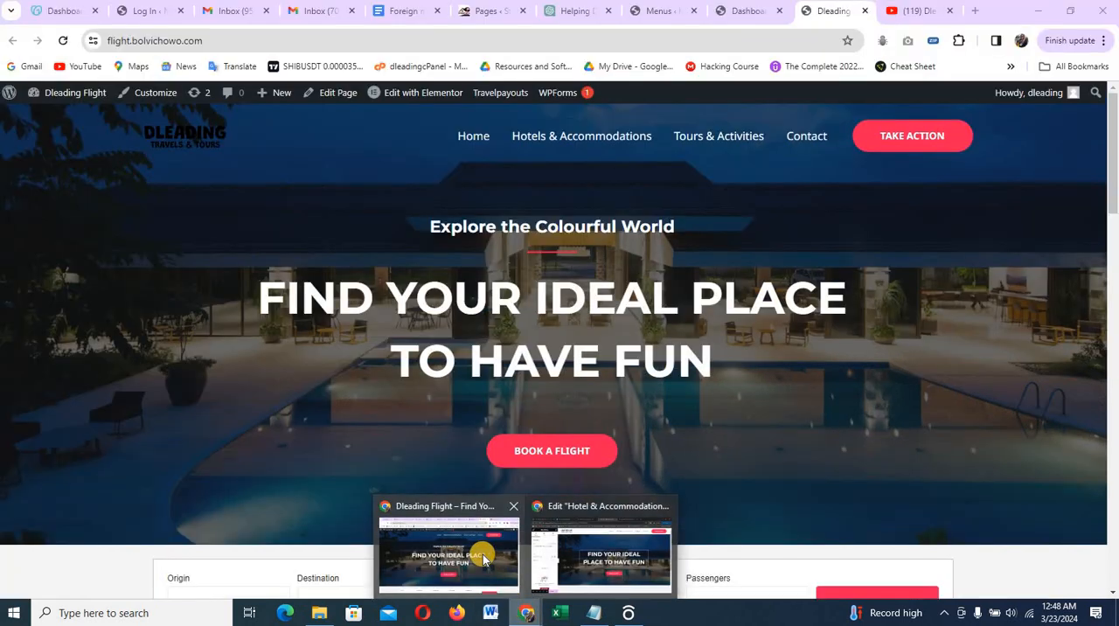
{"action": "left_click", "coordinate": [483, 555]}
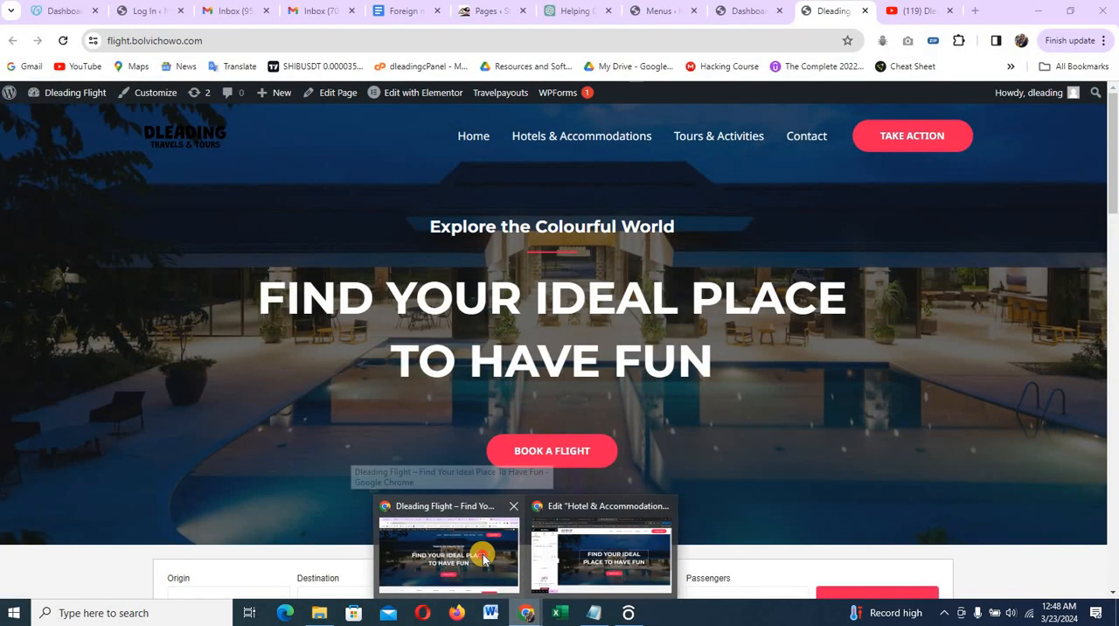
{"action": "left_click", "coordinate": [594, 141]}
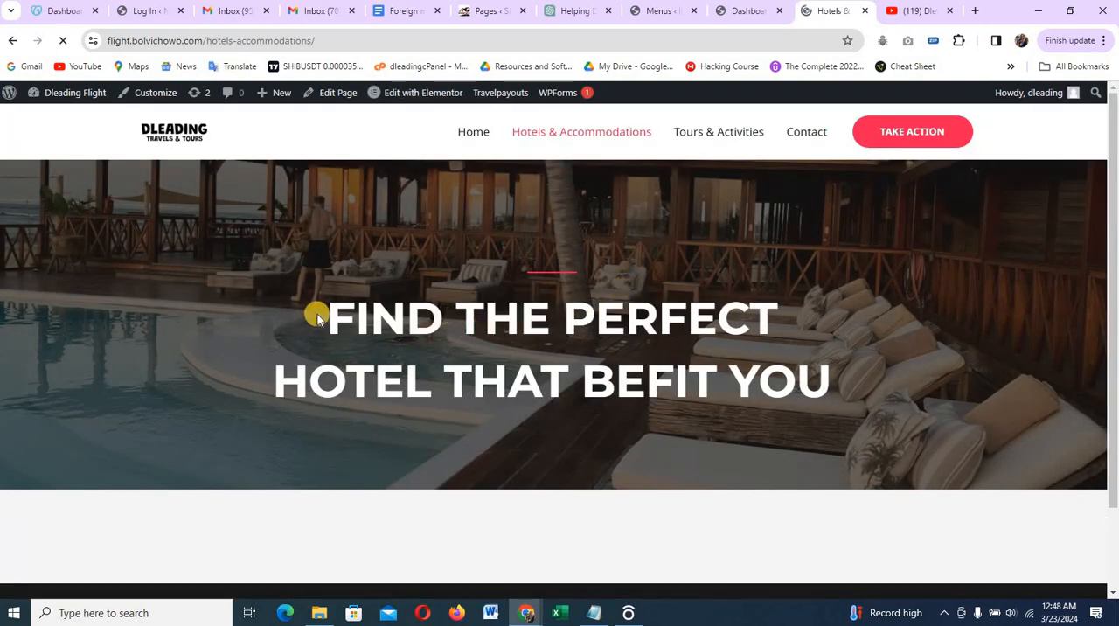
{"action": "left_click_drag", "start_coordinate": [331, 311], "coordinate": [843, 375]}
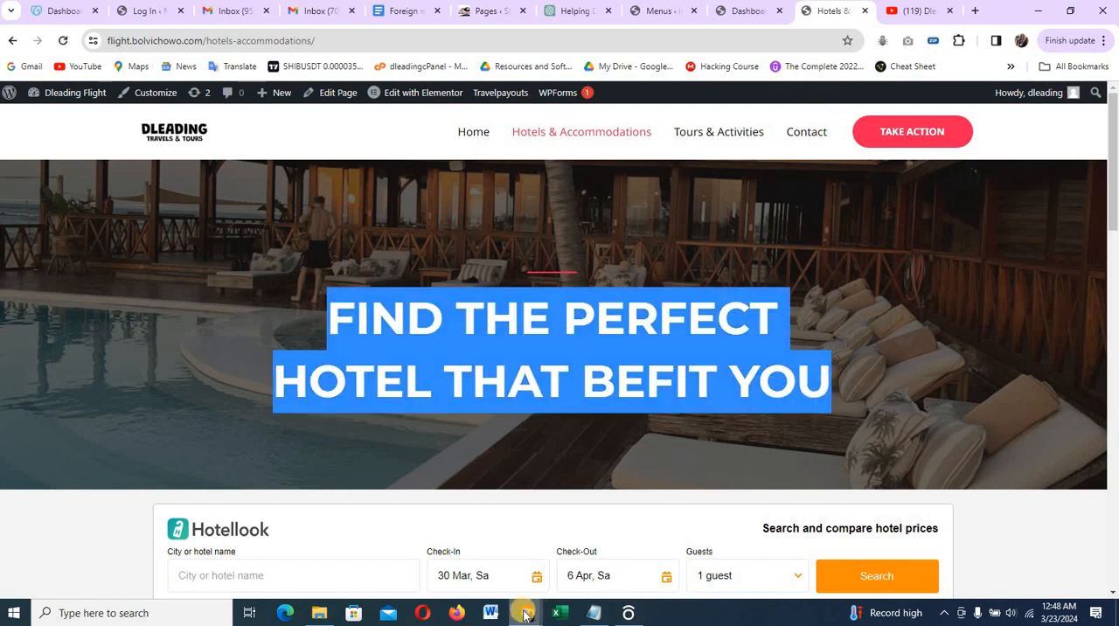
{"action": "mouse_move", "coordinate": [525, 614]}
{"action": "left_click", "coordinate": [595, 570]}
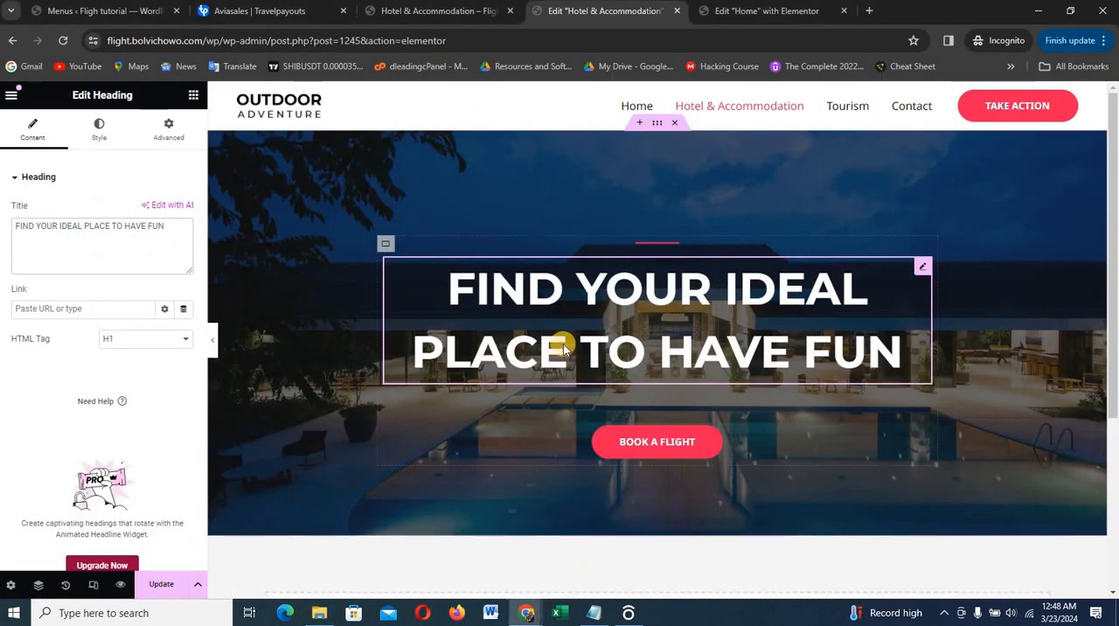
{"action": "triple_click", "coordinate": [152, 238]}
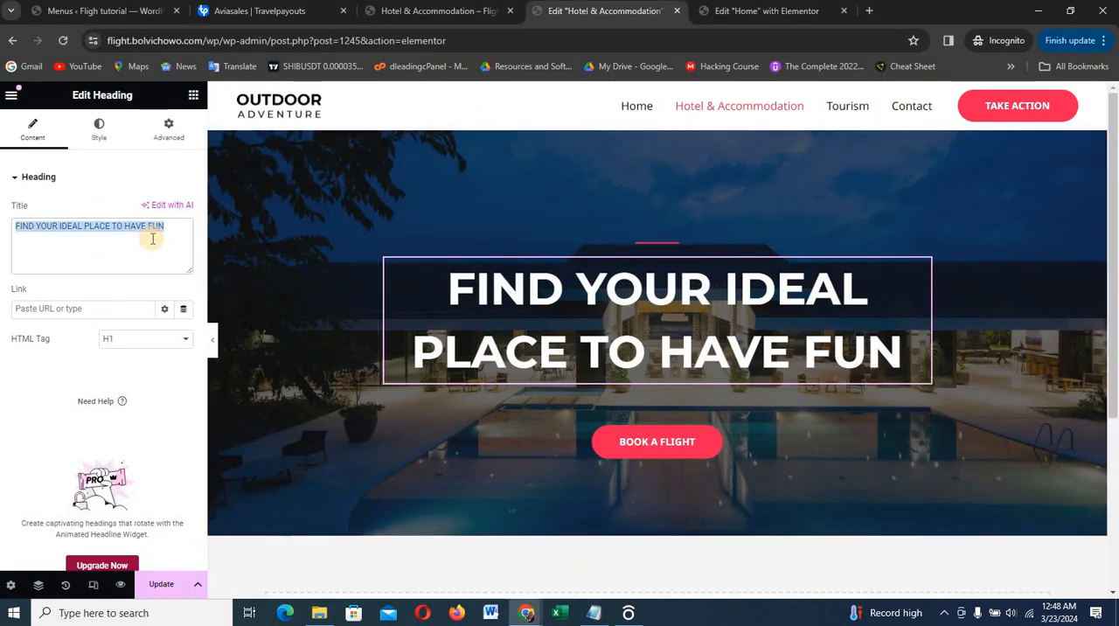
{"action": "key", "text": "ctrl+v"}
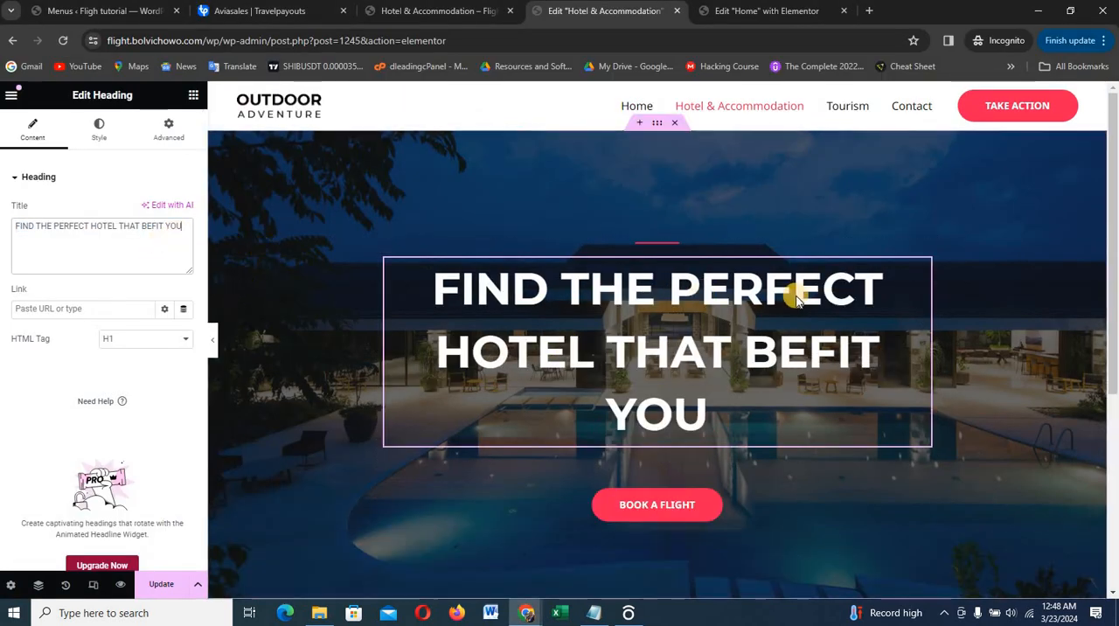
Set the hero heading's typography size to 50 px
{"action": "left_click", "coordinate": [102, 140]}
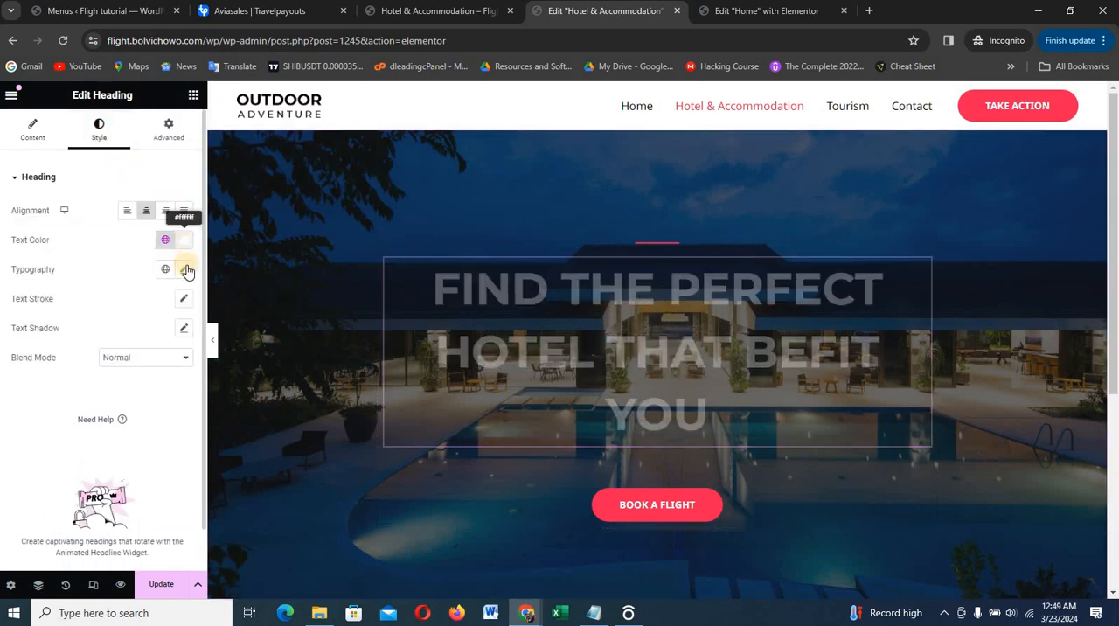
{"action": "left_click", "coordinate": [185, 269]}
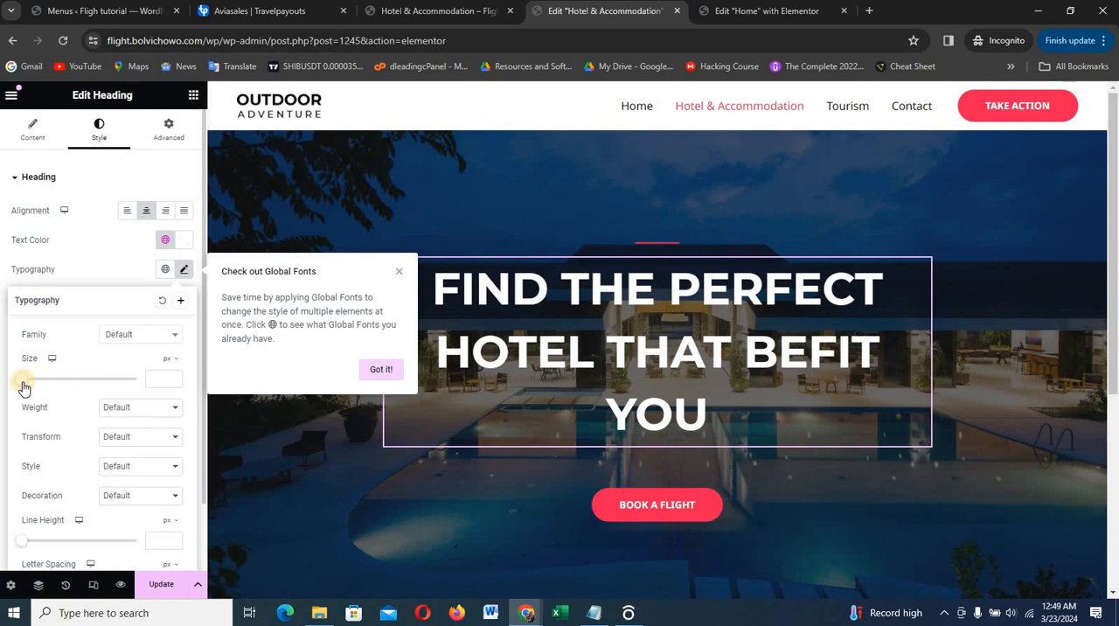
{"action": "left_click_drag", "start_coordinate": [24, 384], "coordinate": [49, 387]}
{"action": "left_click", "coordinate": [174, 376]}
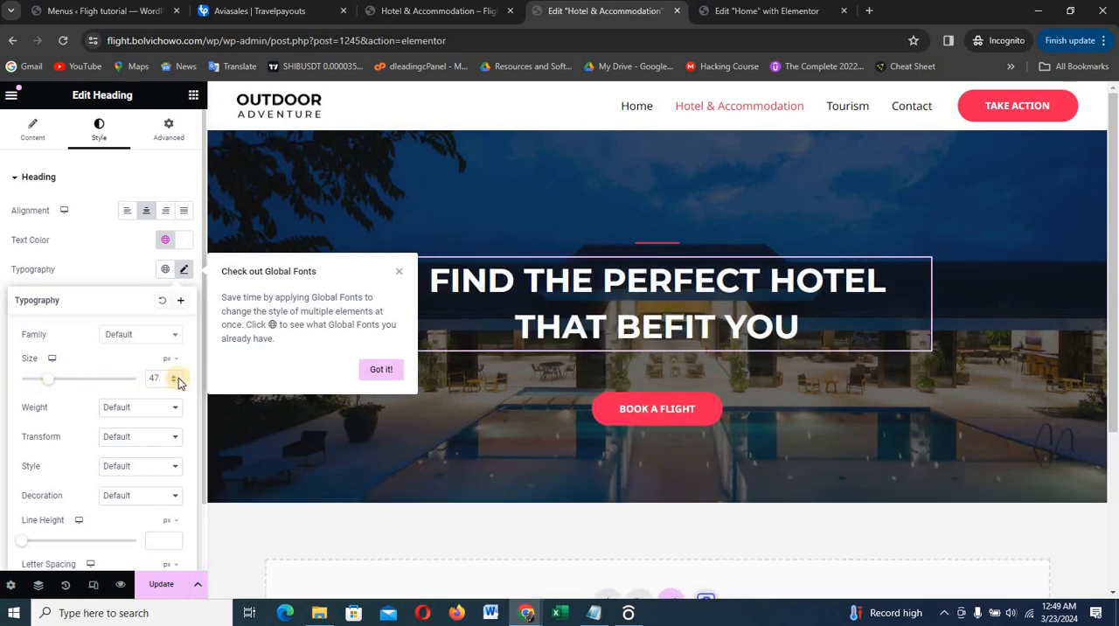
{"action": "left_click", "coordinate": [174, 376]}
{"action": "left_click", "coordinate": [174, 376]}
{"action": "left_click", "coordinate": [174, 376]}
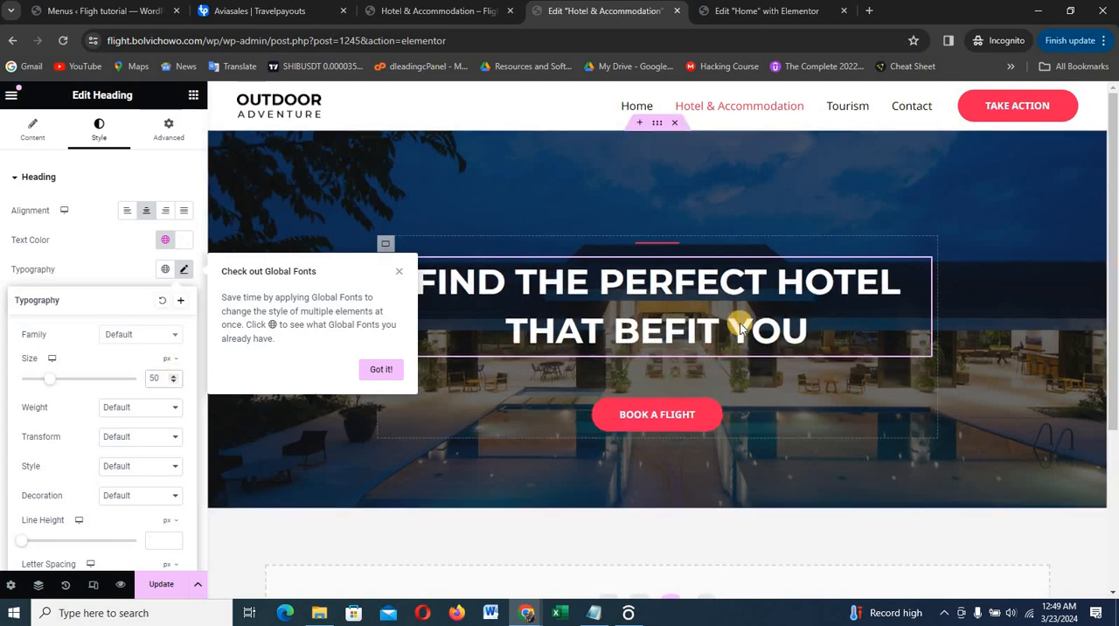
Delete the "Book a flight" button from the hero section and dismiss the Global Fonts tip
{"action": "right_click", "coordinate": [838, 402]}
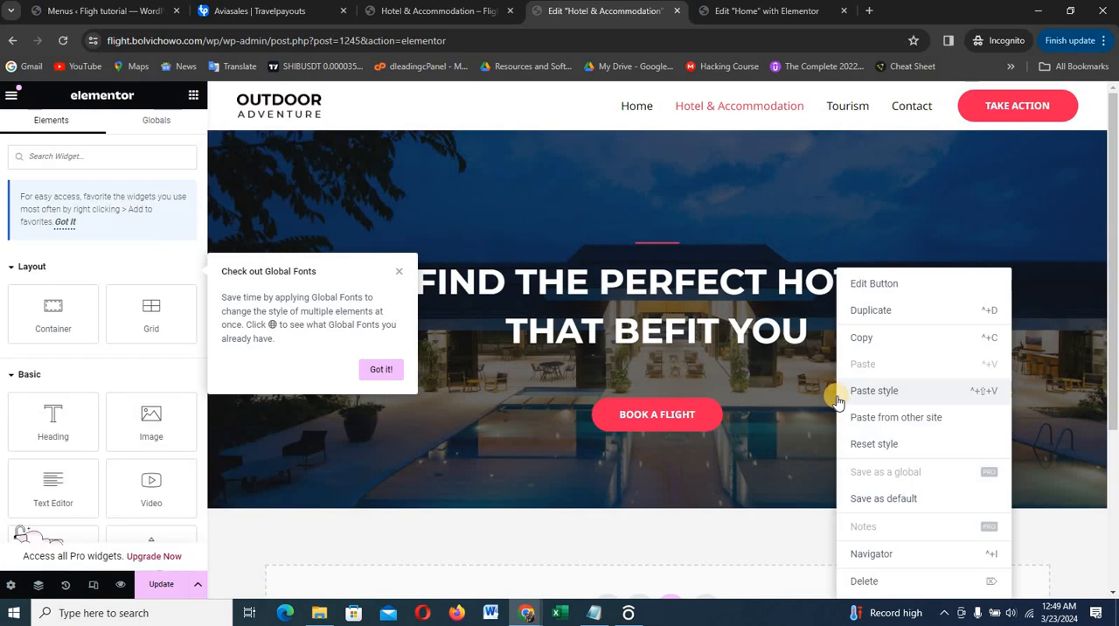
{"action": "left_click", "coordinate": [866, 584]}
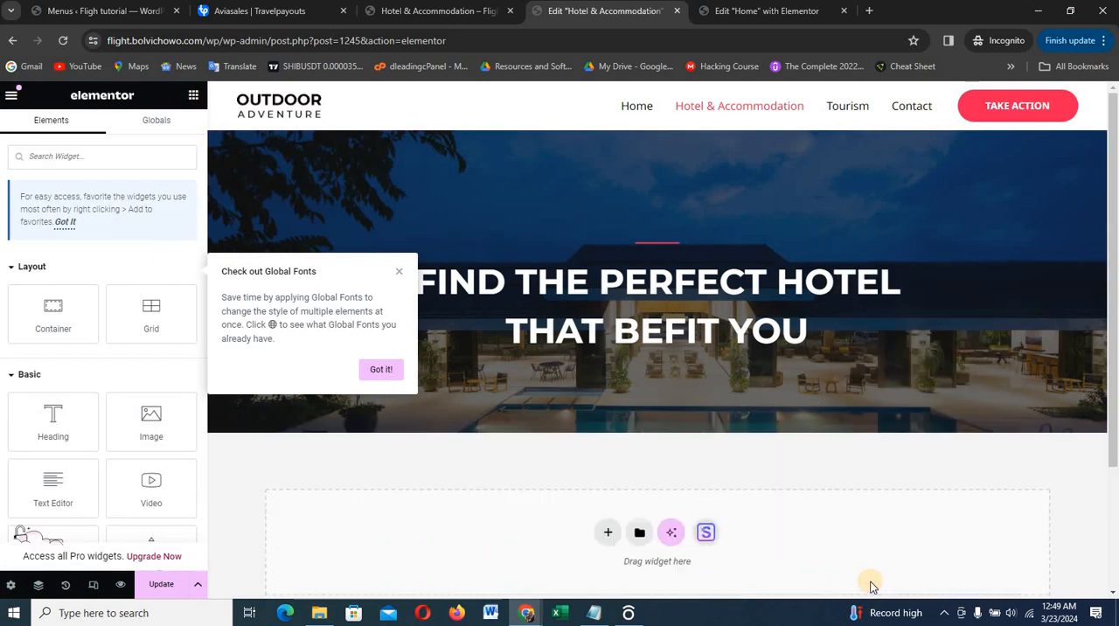
{"action": "left_click", "coordinate": [377, 370]}
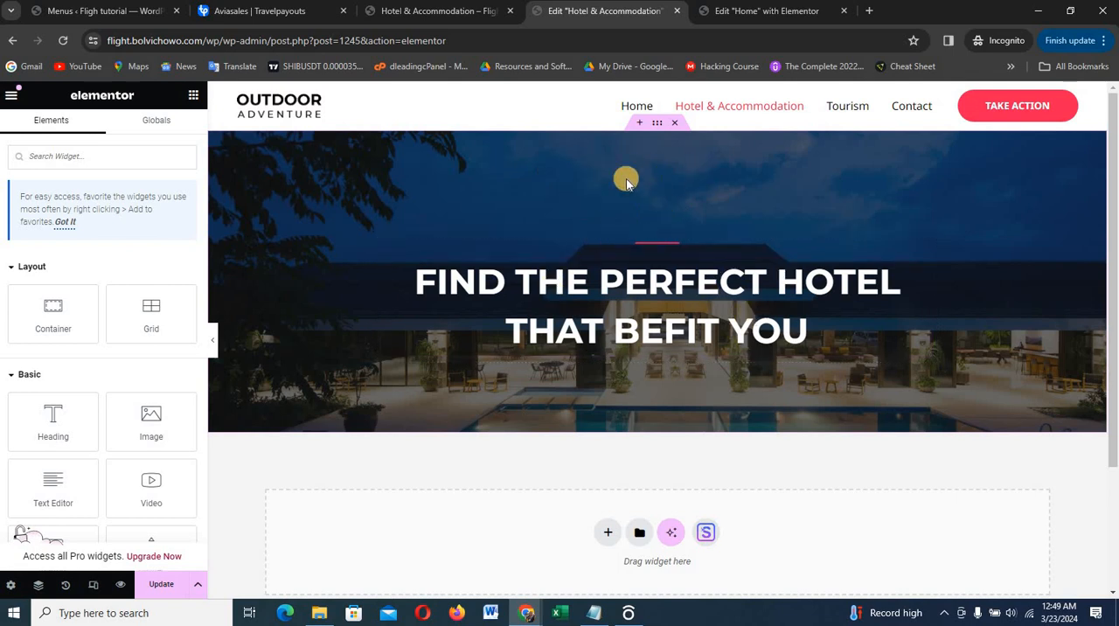
Replace the hero container's background image with the Unsplash photo of a thatched poolside hotel terrace, searching Instant Images for "hotel"
{"action": "left_click", "coordinate": [657, 126]}
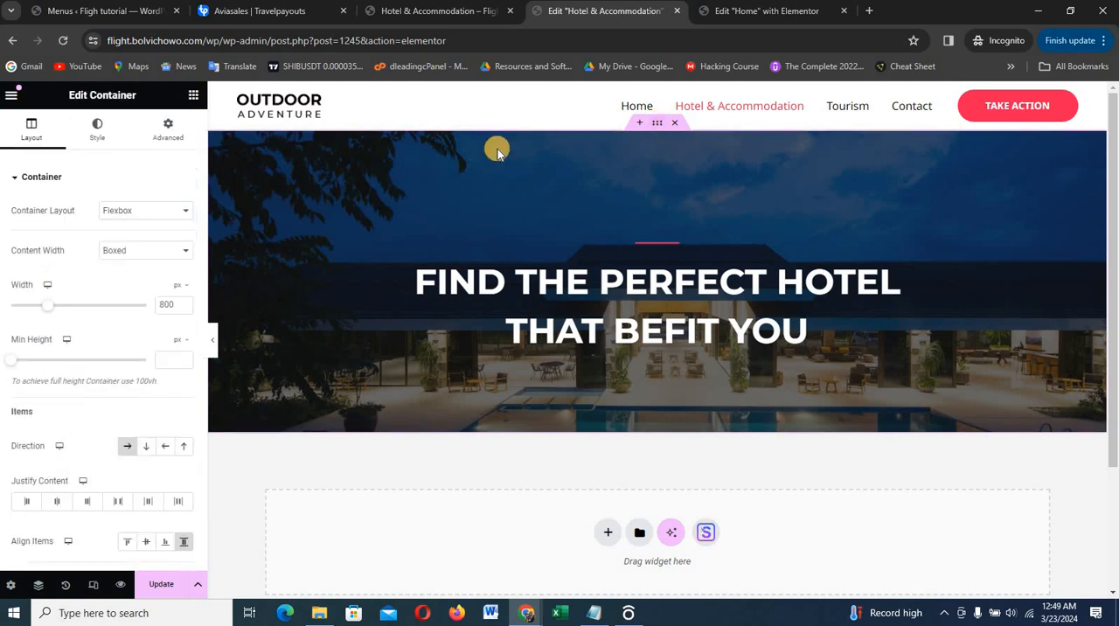
{"action": "left_click", "coordinate": [97, 135]}
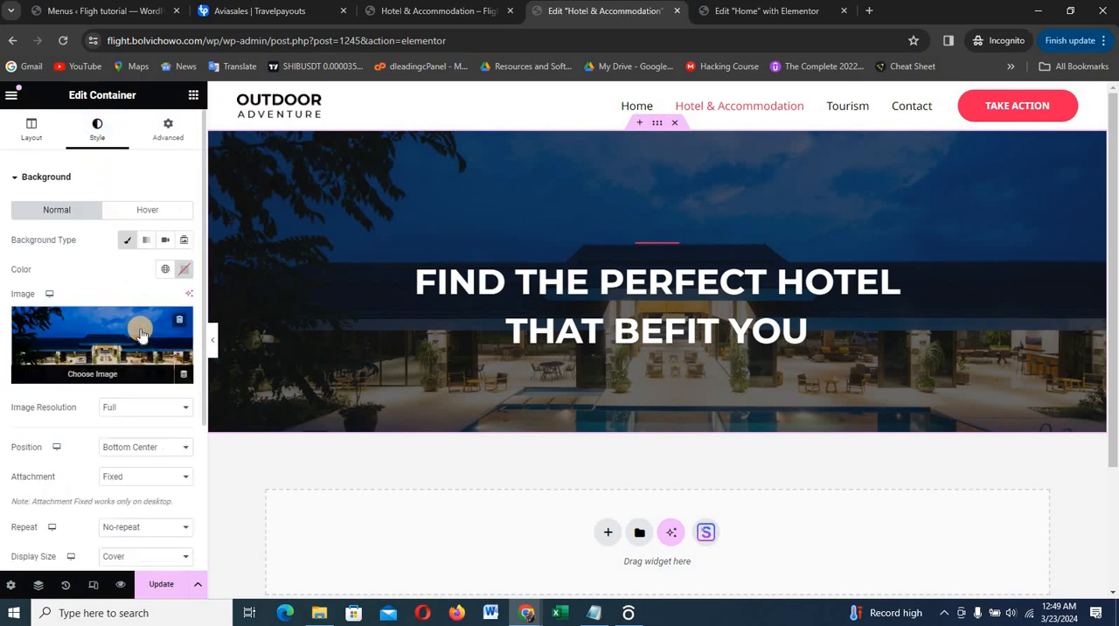
{"action": "left_click", "coordinate": [141, 333]}
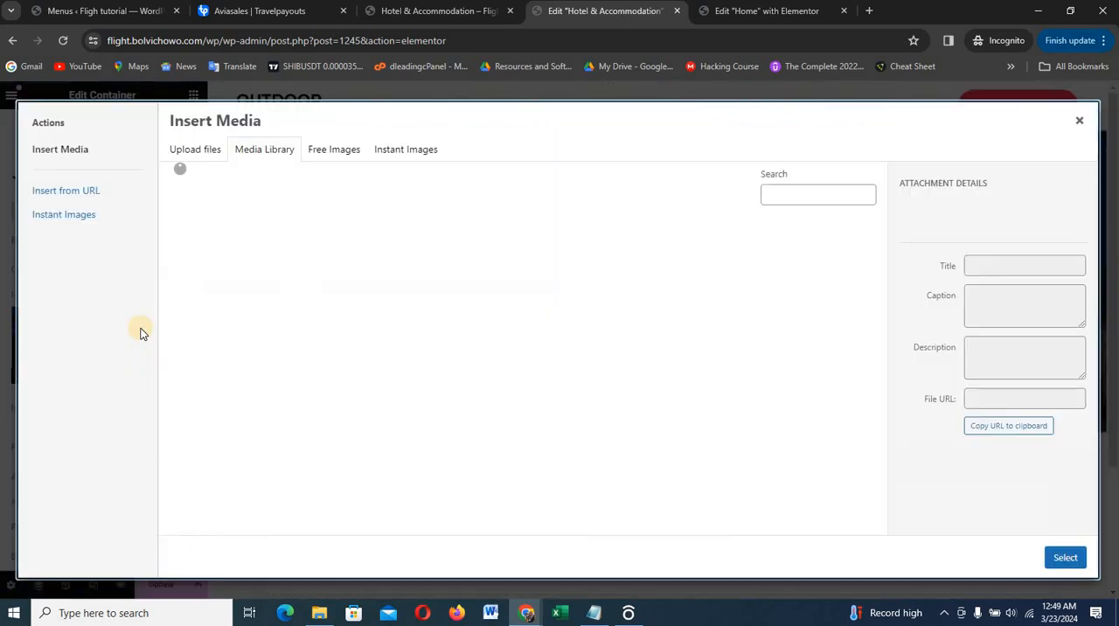
{"action": "left_click", "coordinate": [405, 151]}
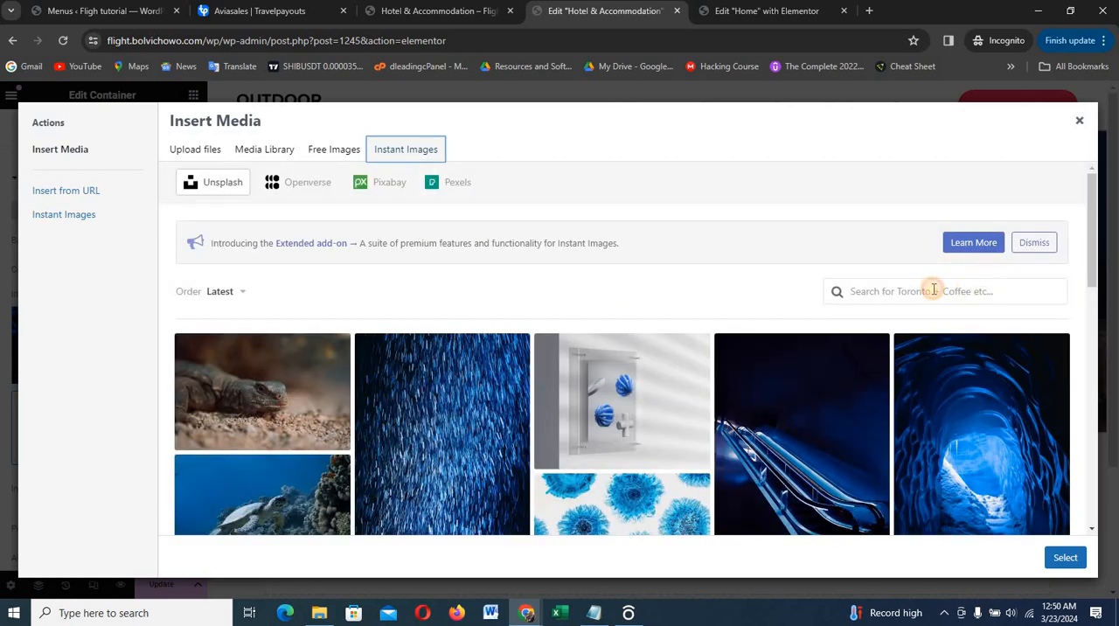
{"action": "left_click", "coordinate": [934, 289]}
{"action": "type", "text": "H"}
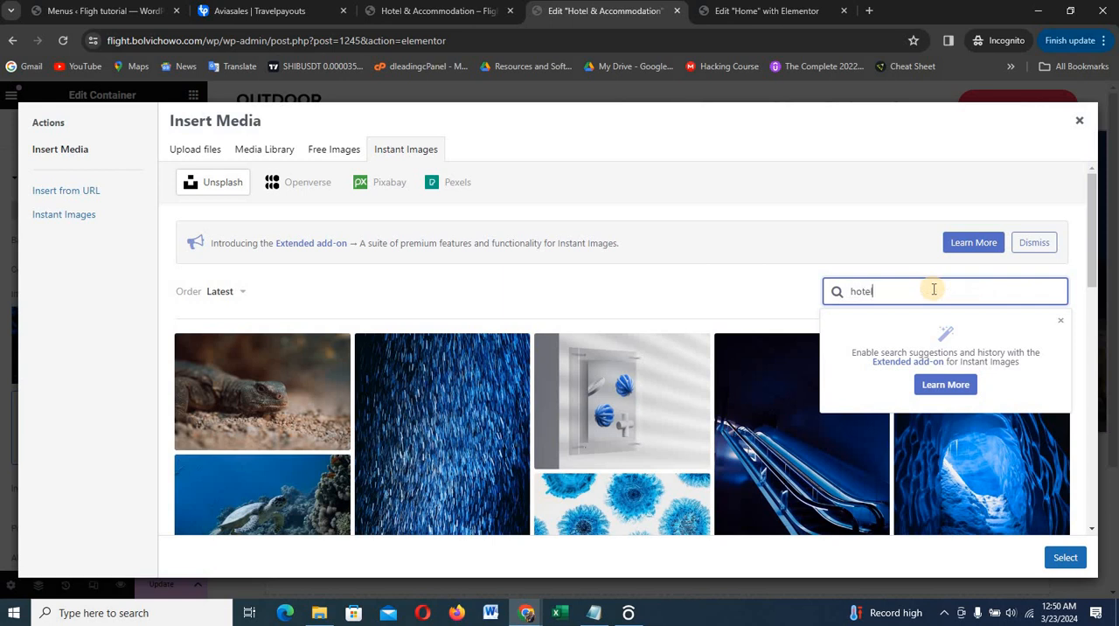
{"action": "type", "text": "otel"}
{"action": "key", "text": "Return"}
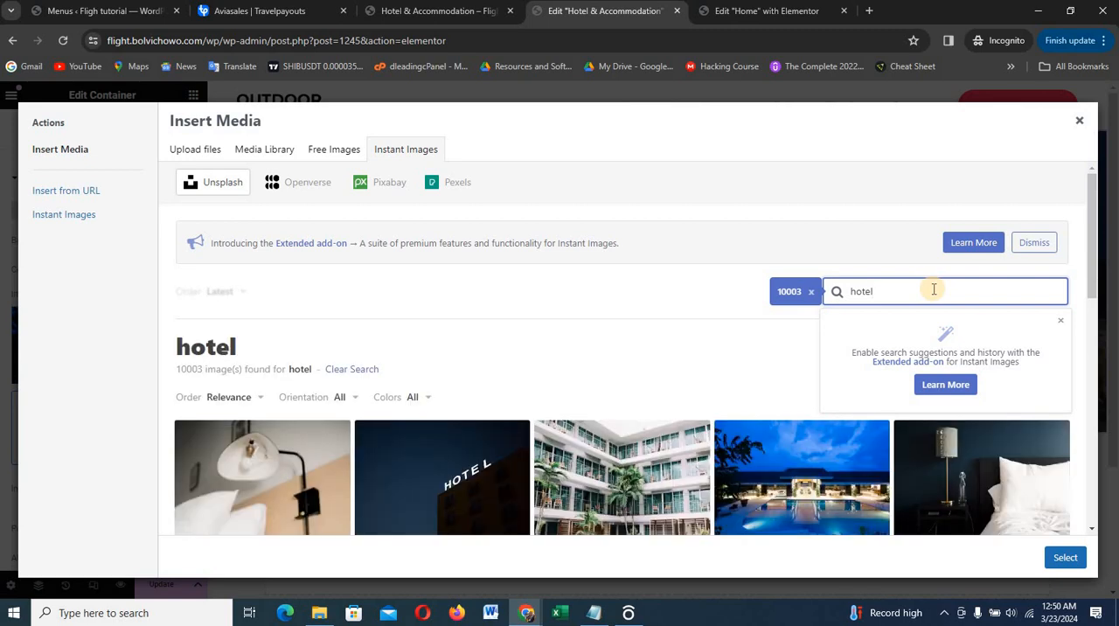
{"action": "scroll", "coordinate": [874, 376], "scroll_direction": "down", "scroll_amount": 3}
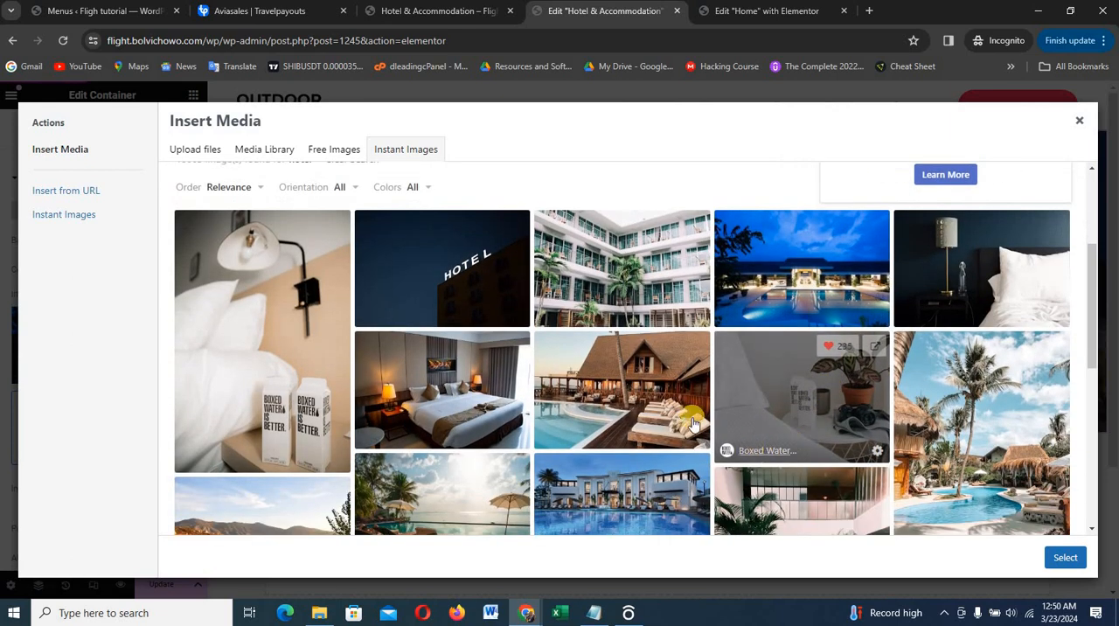
{"action": "left_click", "coordinate": [629, 395]}
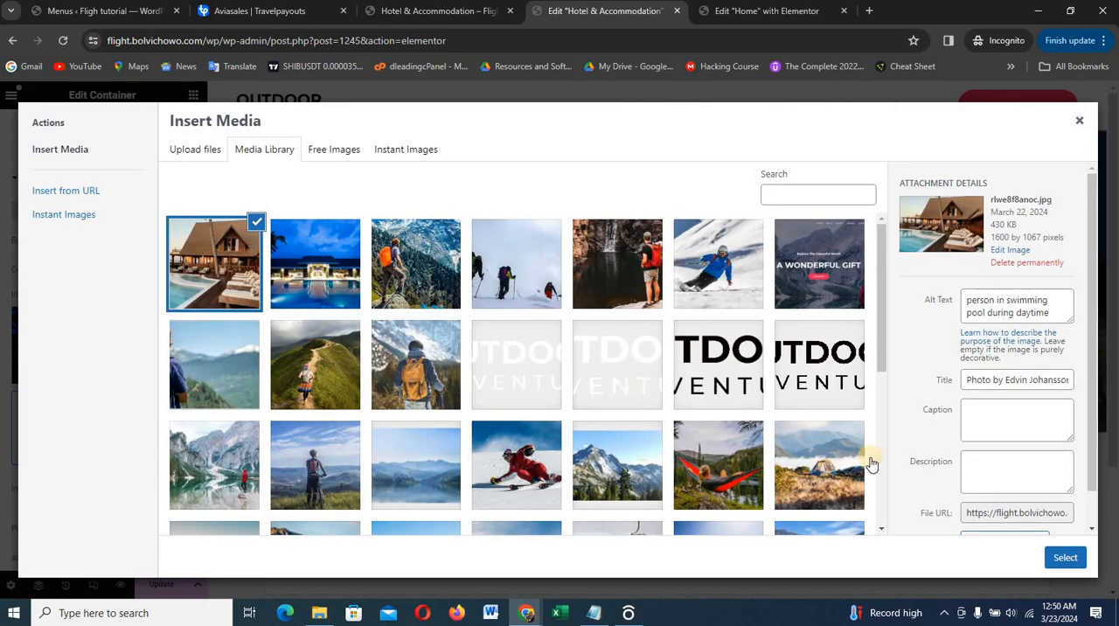
{"action": "left_click", "coordinate": [1064, 559]}
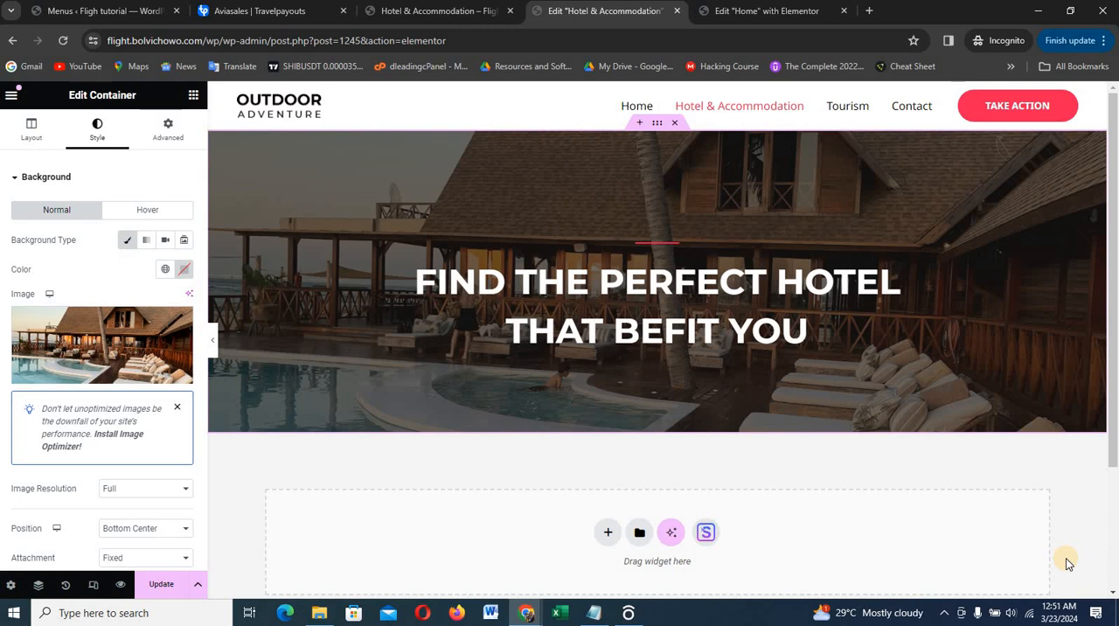
Add an empty single-column flexbox container with downward direction below the hero section
{"action": "scroll", "coordinate": [882, 524], "scroll_direction": "down", "scroll_amount": 1}
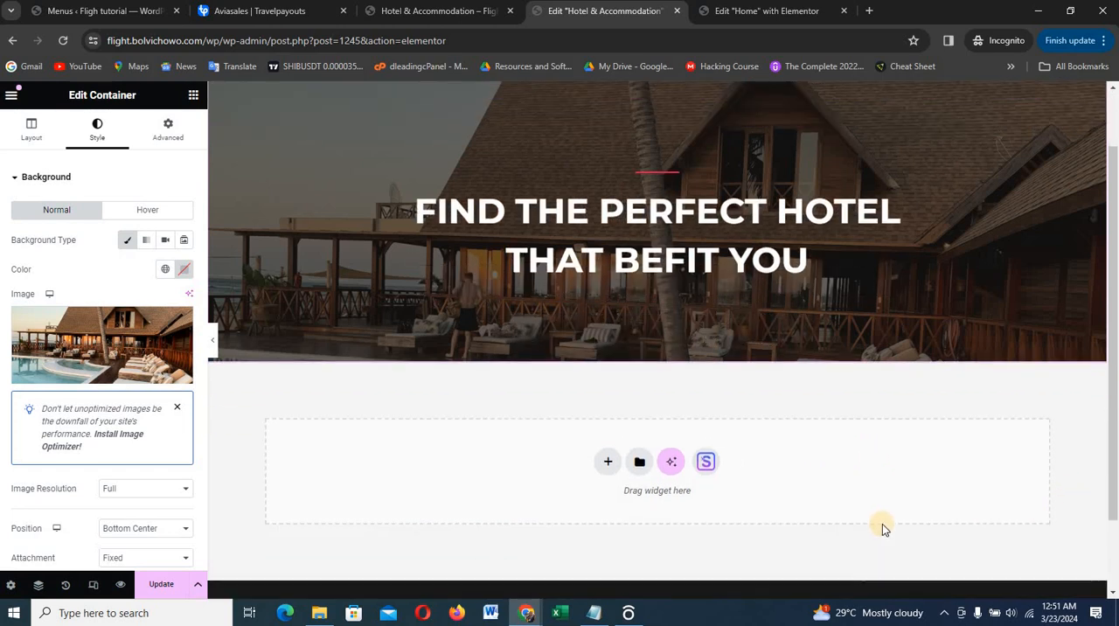
{"action": "scroll", "coordinate": [882, 524], "scroll_direction": "down", "scroll_amount": 1}
{"action": "scroll", "coordinate": [880, 517], "scroll_direction": "up", "scroll_amount": 2}
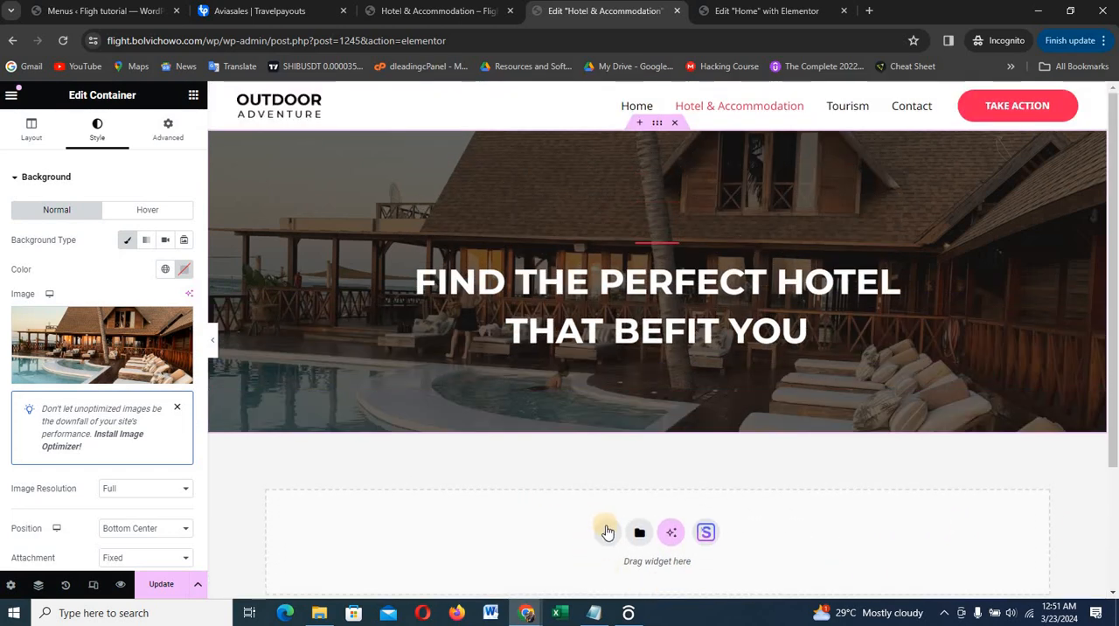
{"action": "left_click", "coordinate": [608, 531]}
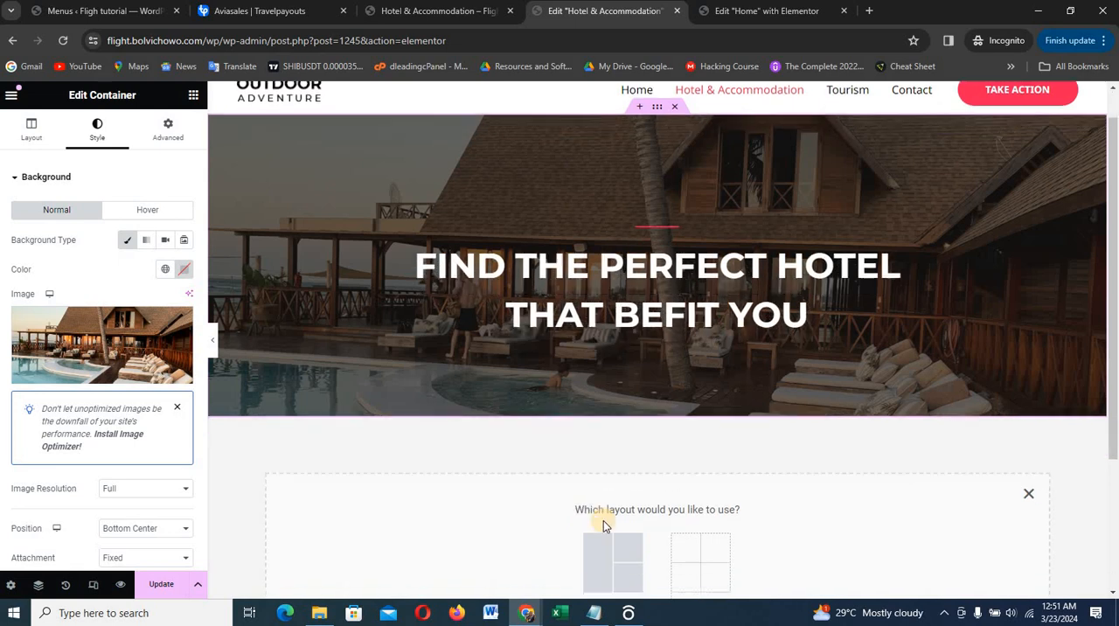
{"action": "left_click", "coordinate": [609, 446]}
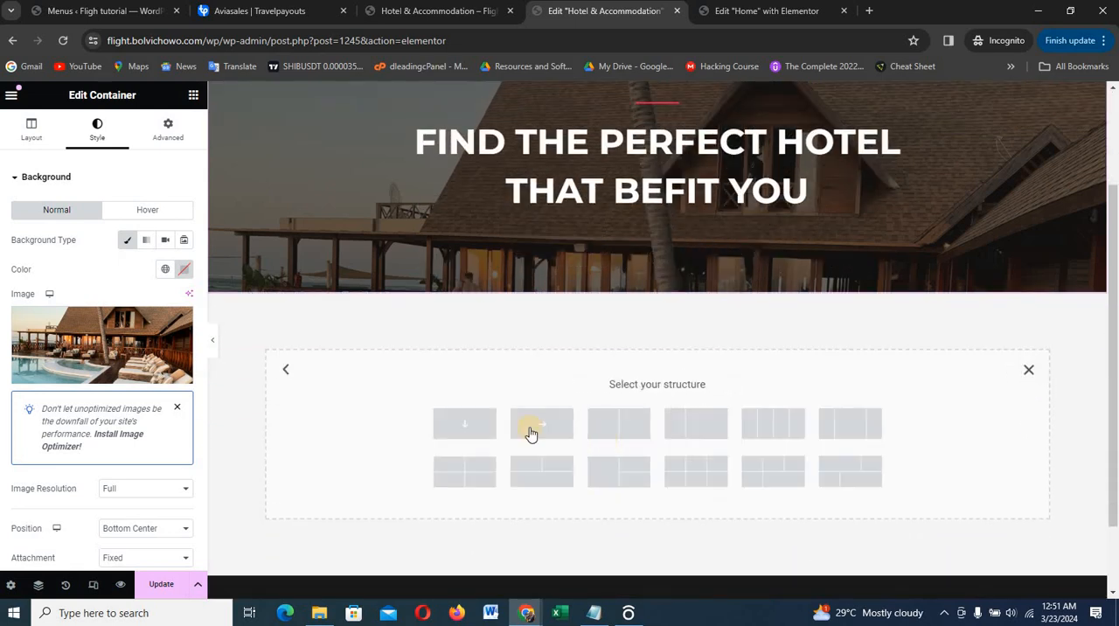
{"action": "left_click", "coordinate": [458, 425]}
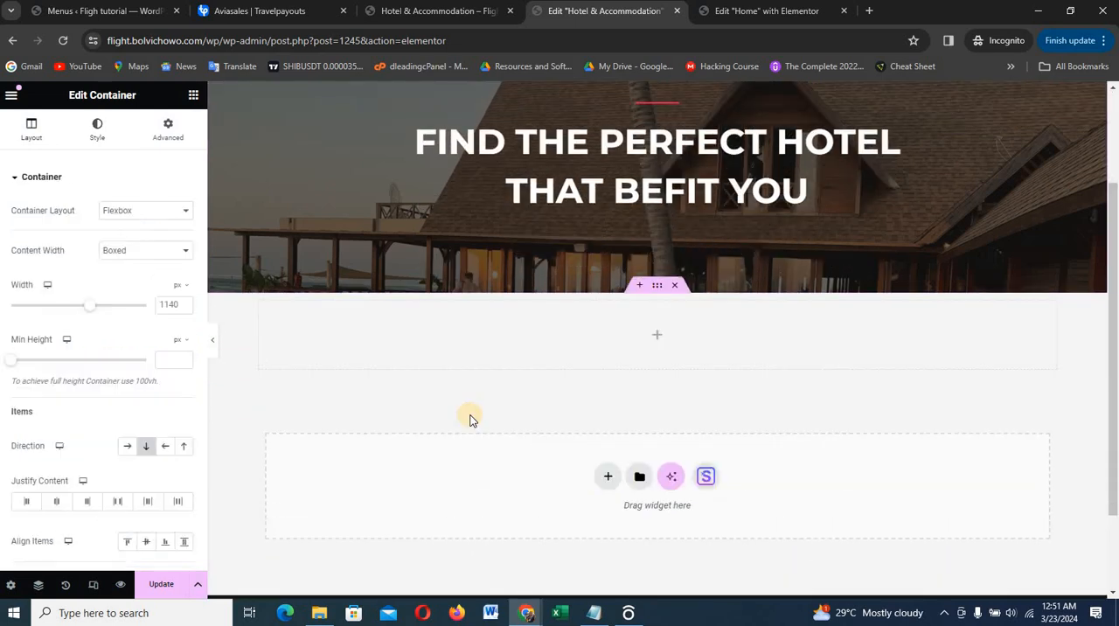
Unlink the new container's margins and set its top and bottom margins to 30 px
{"action": "left_click", "coordinate": [166, 131]}
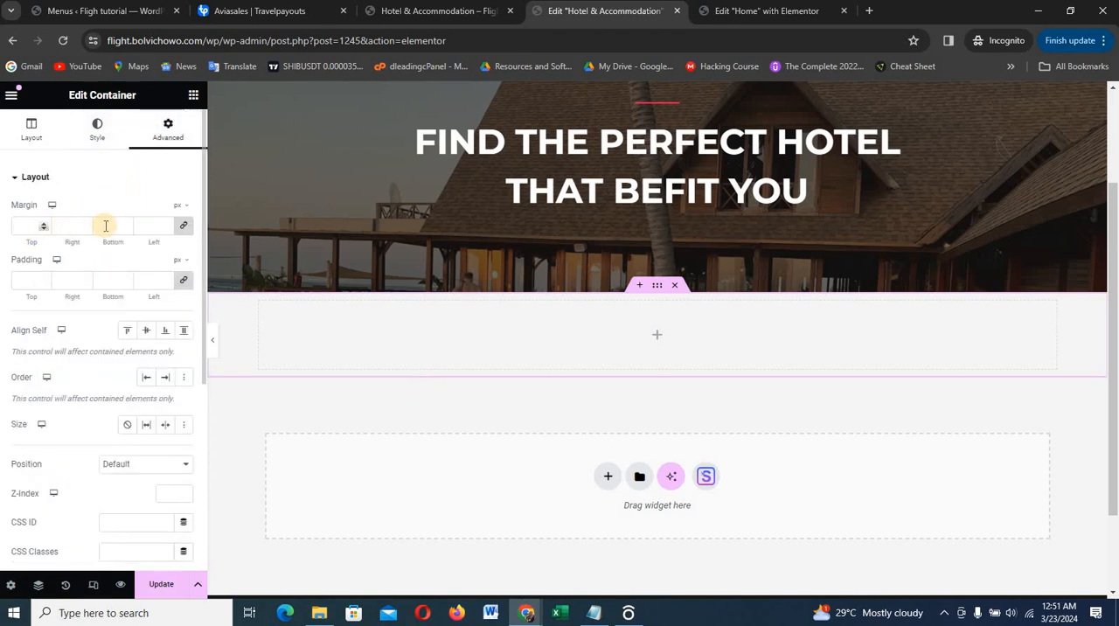
{"action": "left_click", "coordinate": [182, 226]}
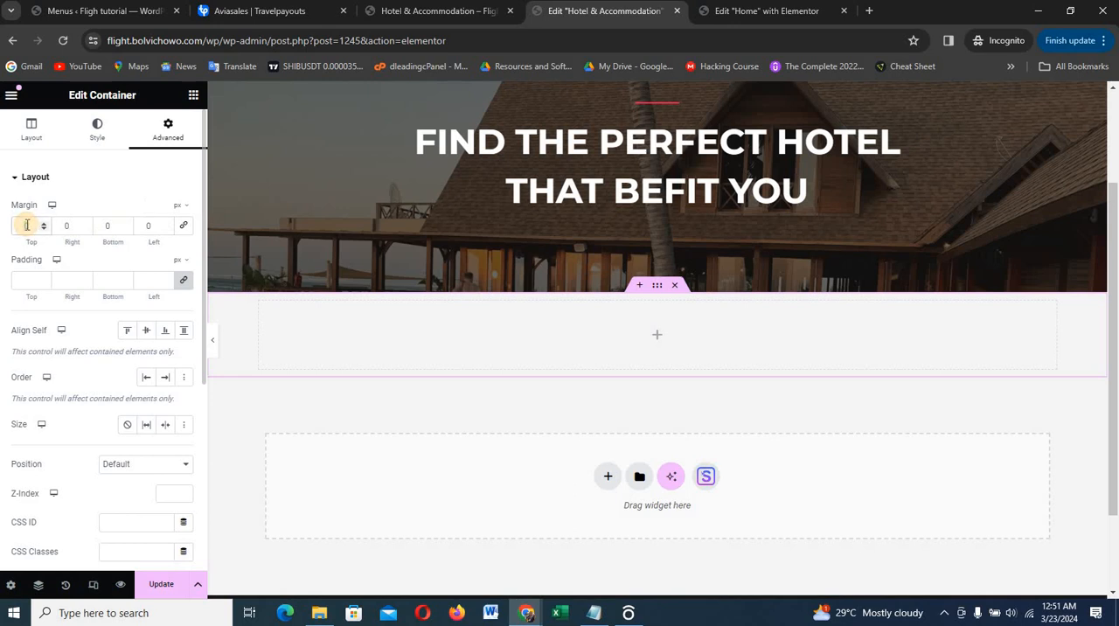
{"action": "type", "text": "30"}
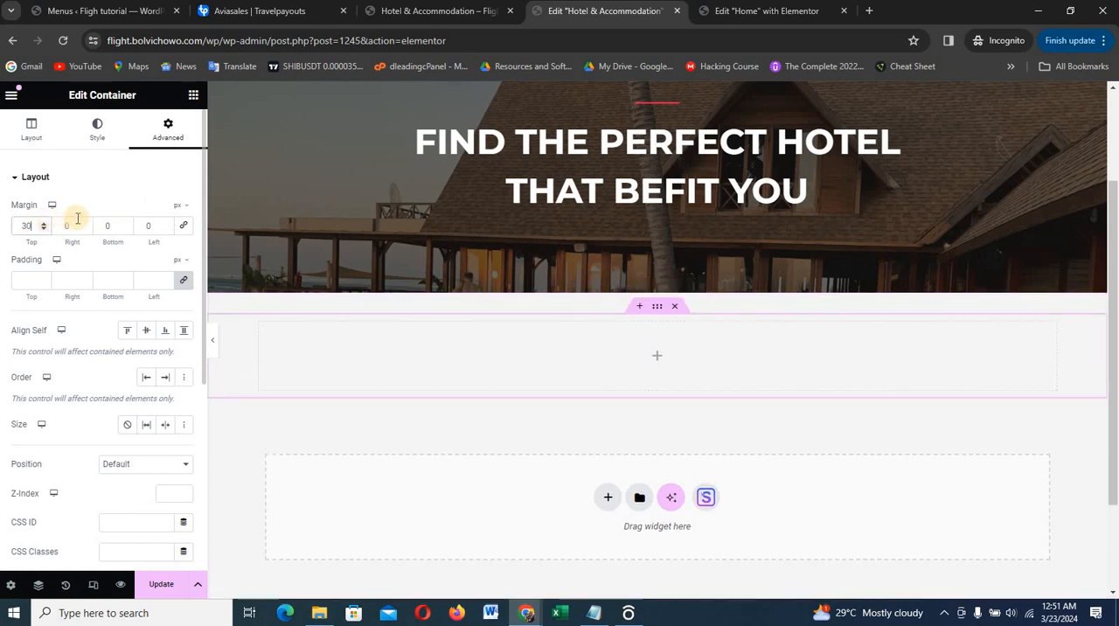
{"action": "left_click", "coordinate": [108, 226]}
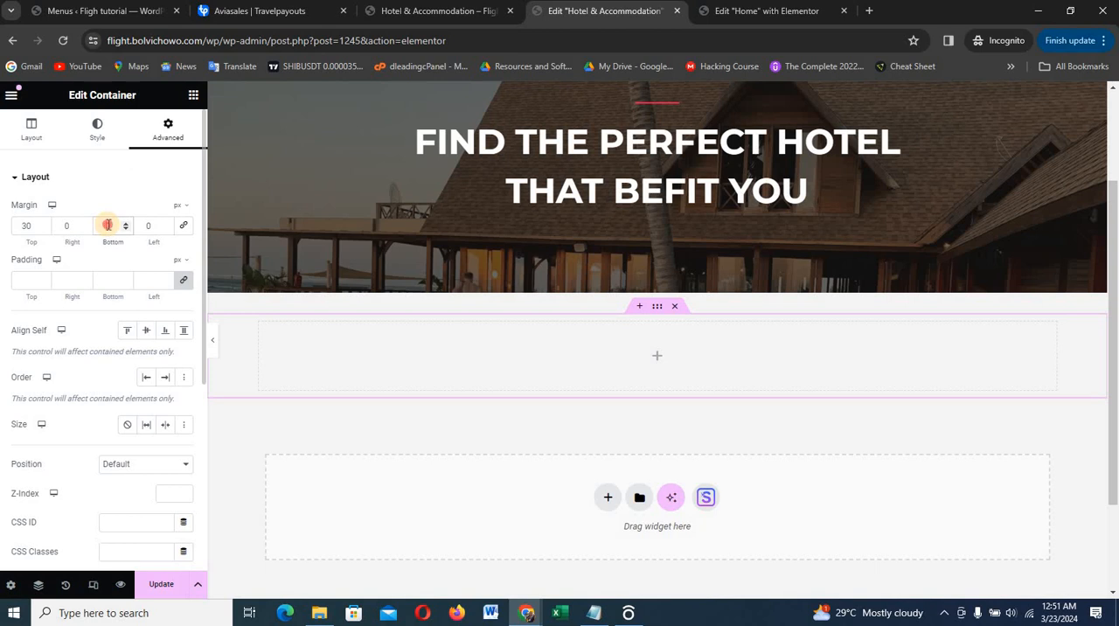
{"action": "type", "text": "30"}
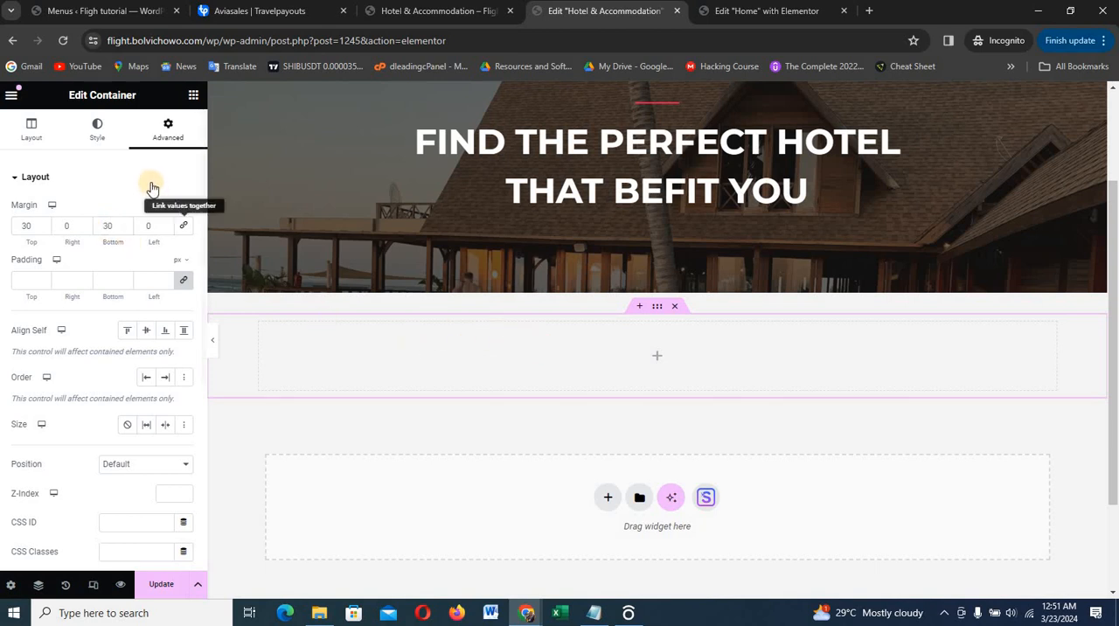
Find the HTML widget by searching for "html" and place it in the new empty container
{"action": "left_click", "coordinate": [192, 96]}
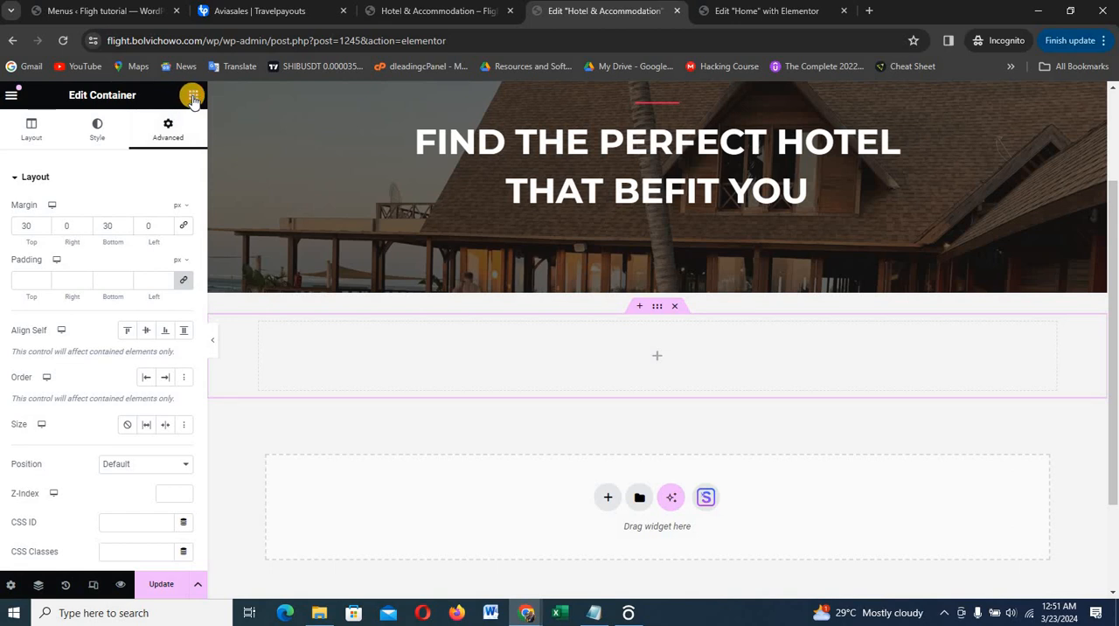
{"action": "left_click", "coordinate": [131, 158]}
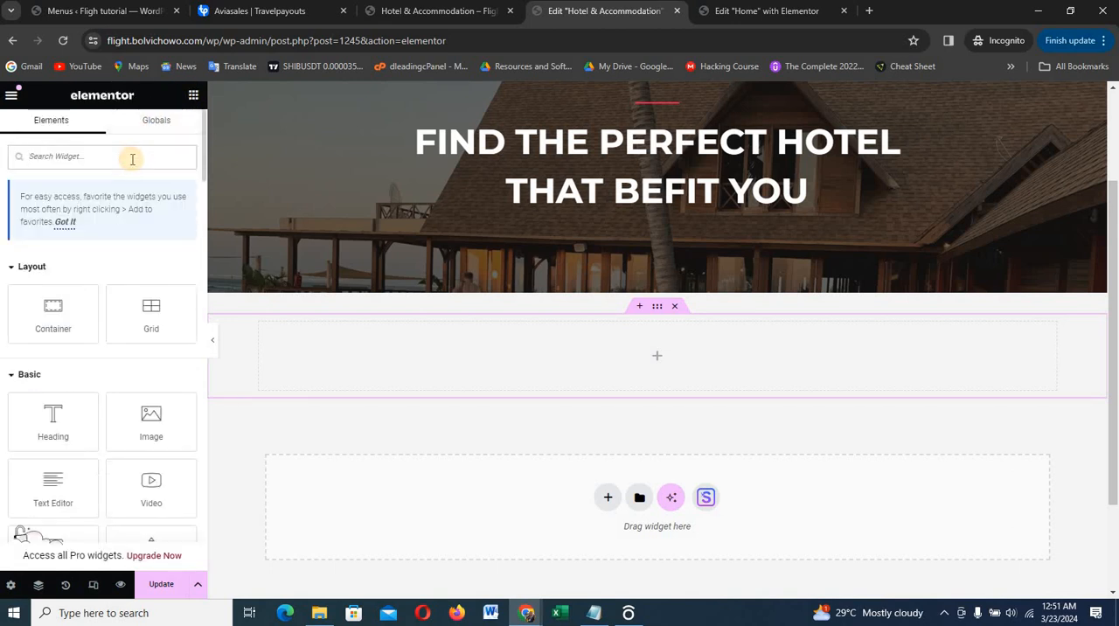
{"action": "type", "text": "html"}
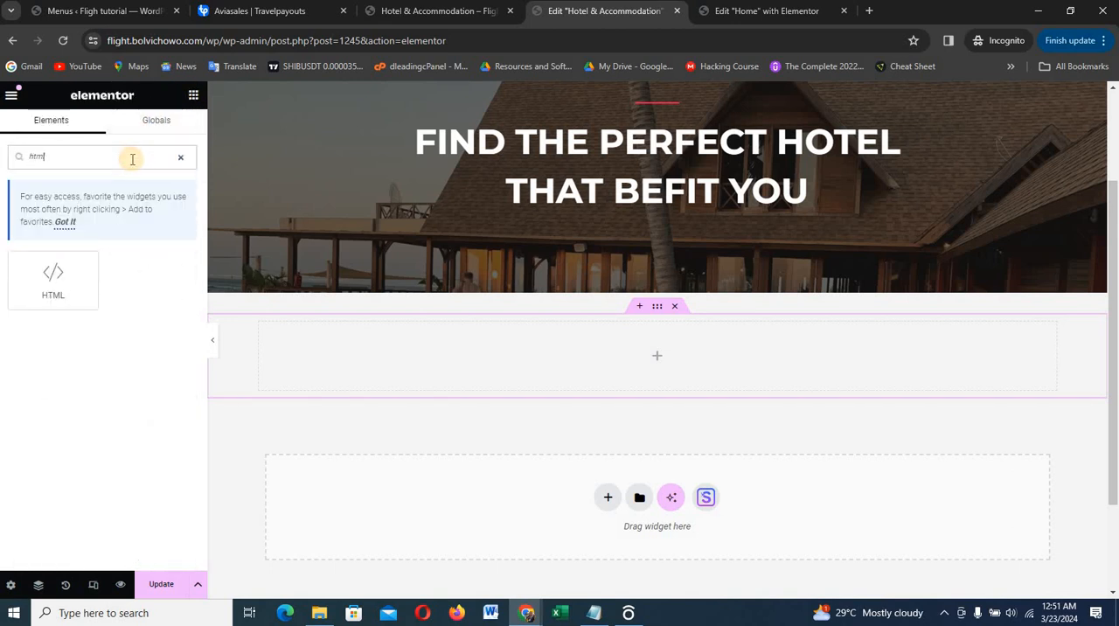
{"action": "left_click_drag", "start_coordinate": [51, 278], "coordinate": [398, 359]}
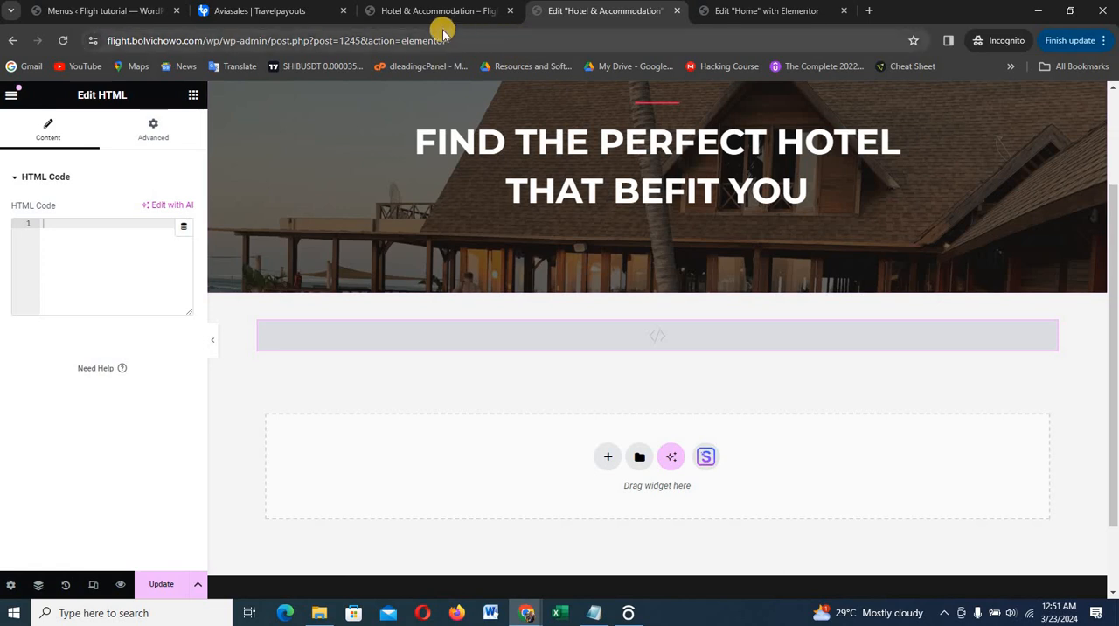
Switch to Travelpayouts, close the Flight schedule widget setup, and filter all programs by the Hotels & Accommodations category
{"action": "left_click", "coordinate": [322, 11]}
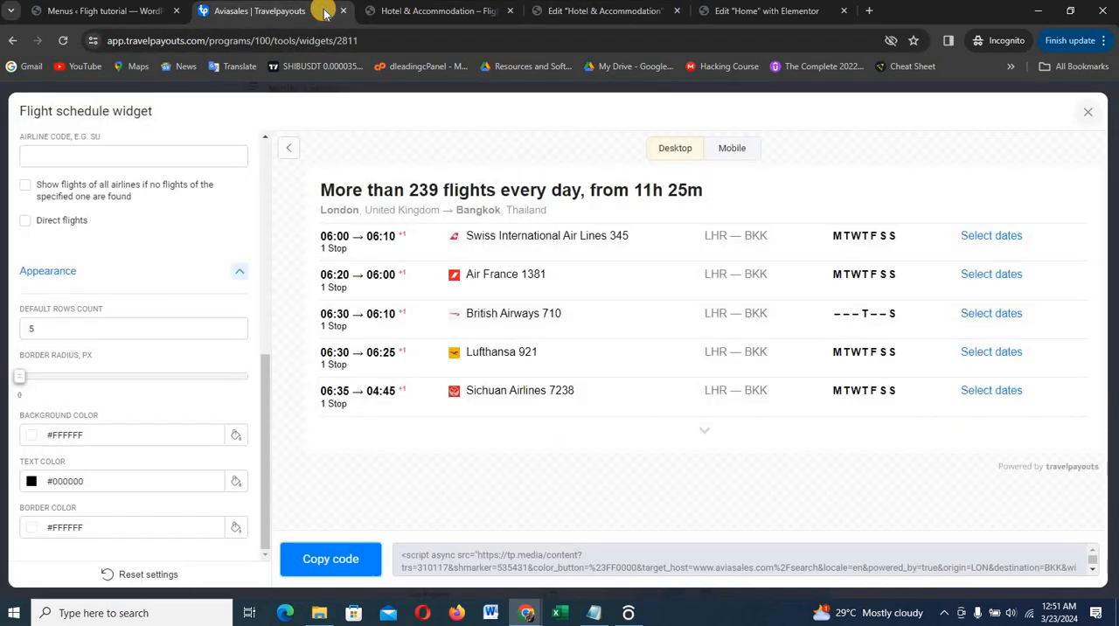
{"action": "left_click", "coordinate": [1090, 112]}
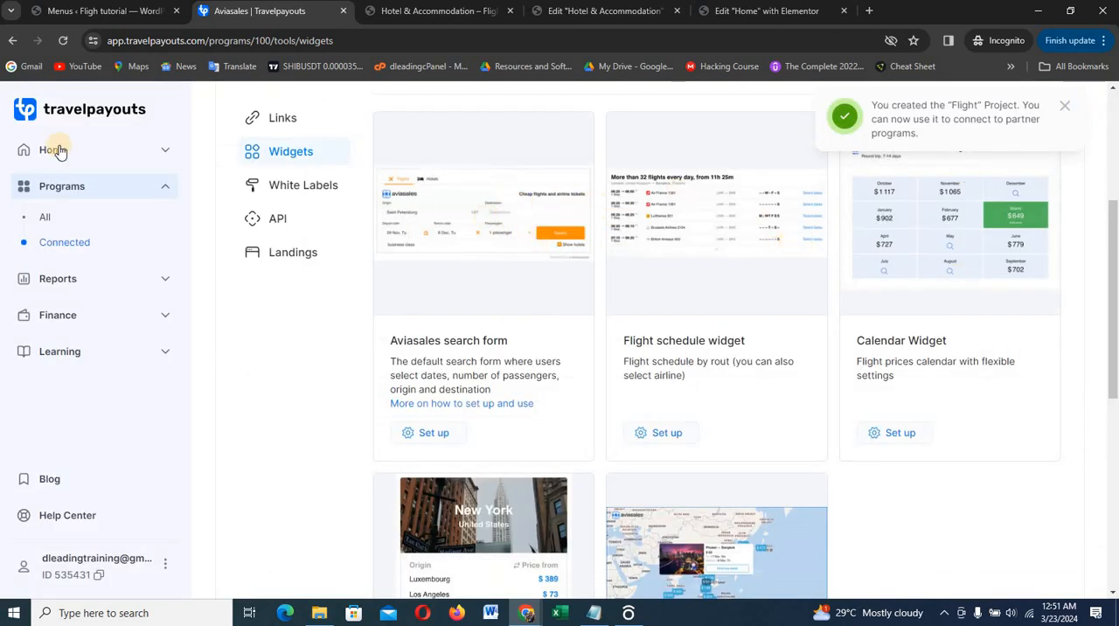
{"action": "left_click", "coordinate": [76, 188]}
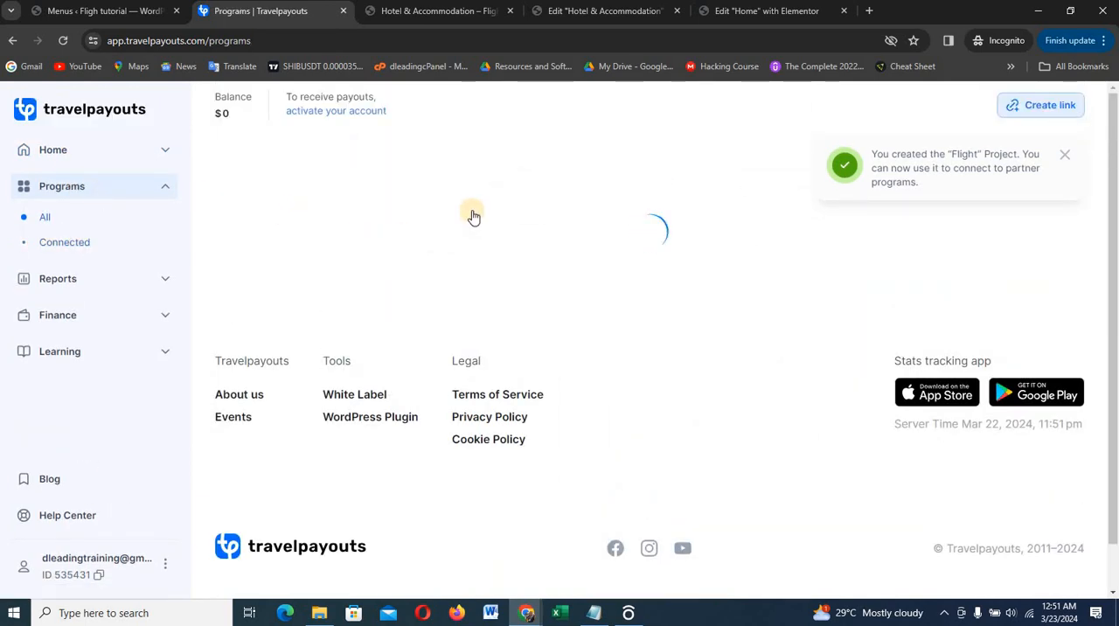
{"action": "left_click", "coordinate": [238, 257]}
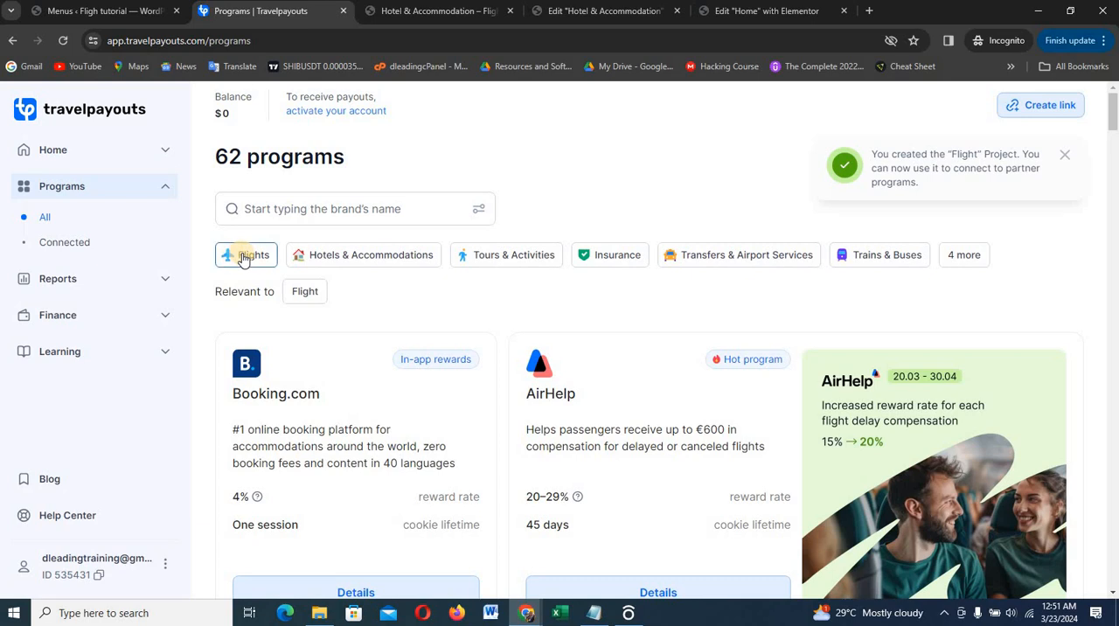
{"action": "left_click", "coordinate": [337, 261]}
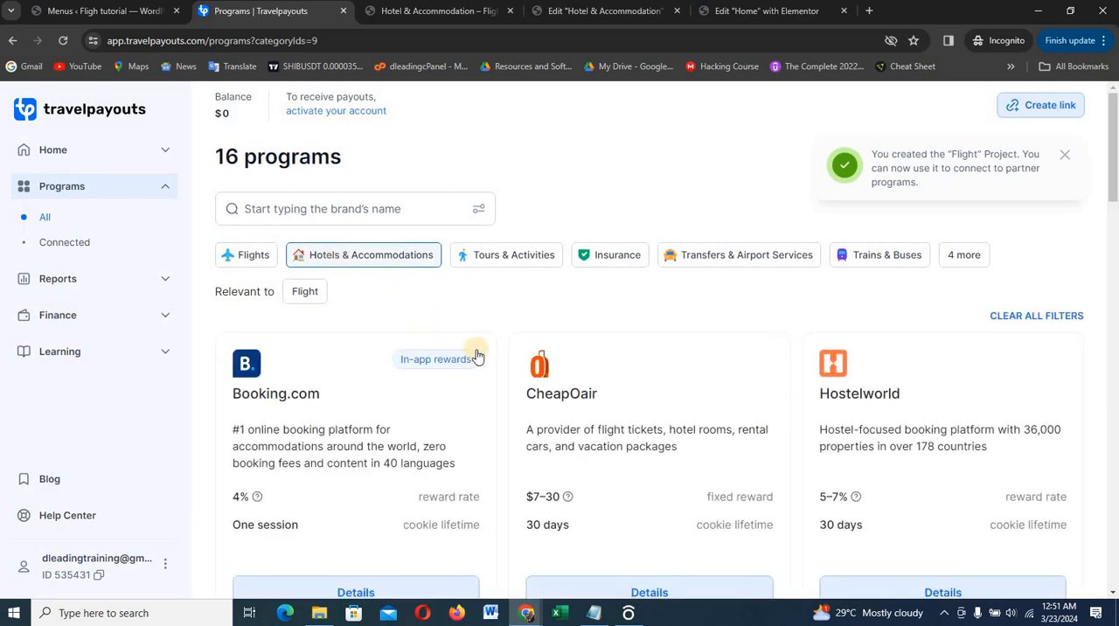
Browse the hotel programs and open the details of the Hotellook program
{"action": "scroll", "coordinate": [603, 410], "scroll_direction": "down", "scroll_amount": 2}
{"action": "scroll", "coordinate": [605, 410], "scroll_direction": "down", "scroll_amount": 4}
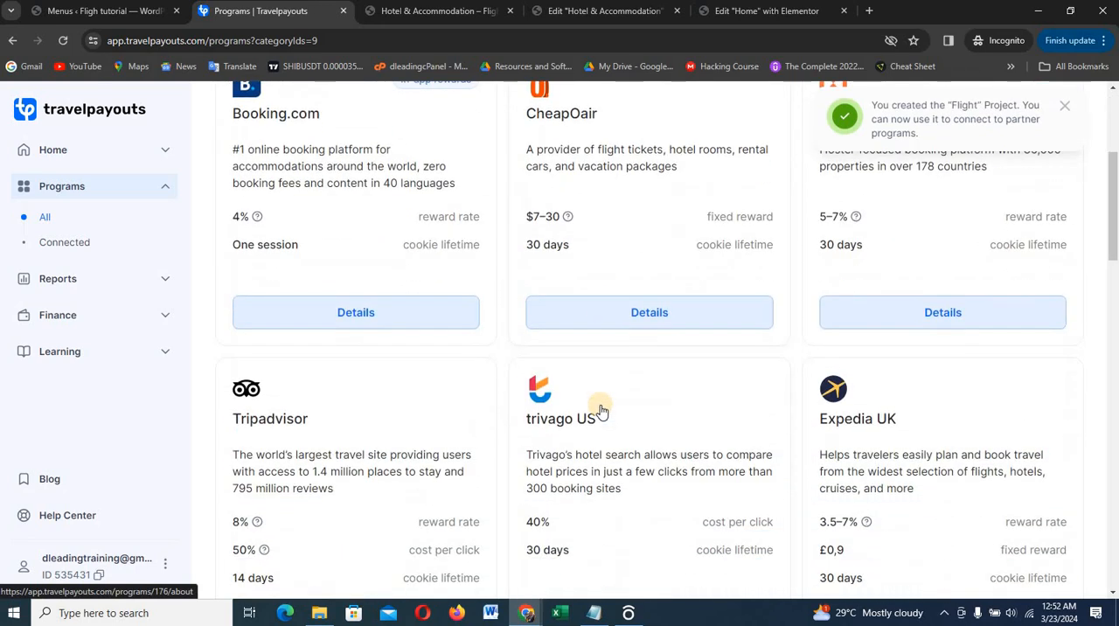
{"action": "scroll", "coordinate": [602, 411], "scroll_direction": "down", "scroll_amount": 3}
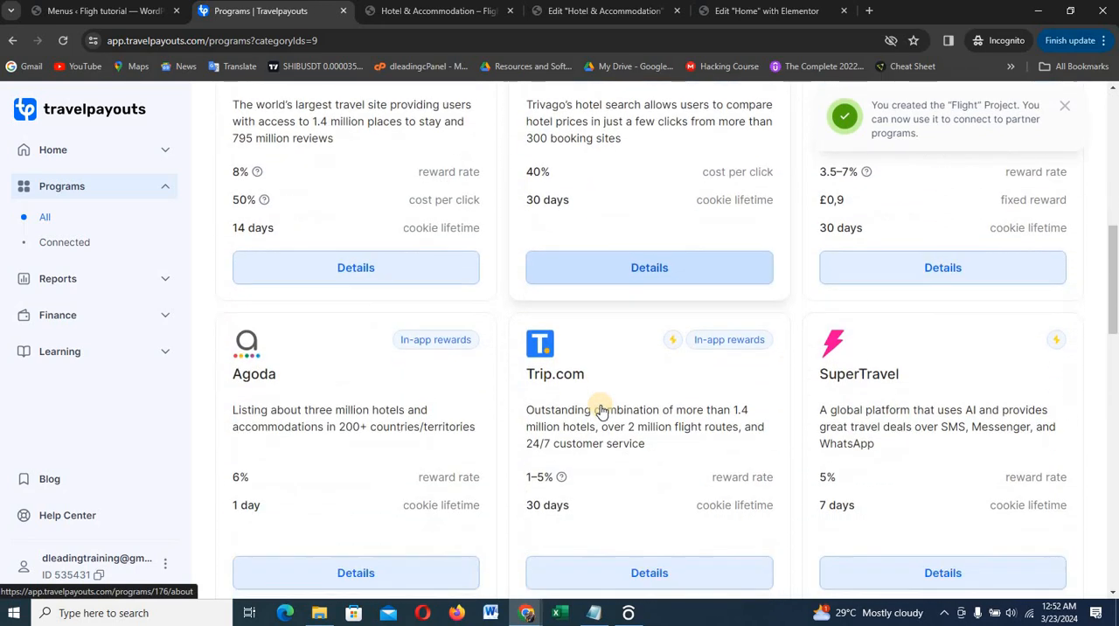
{"action": "scroll", "coordinate": [603, 403], "scroll_direction": "down", "scroll_amount": 4}
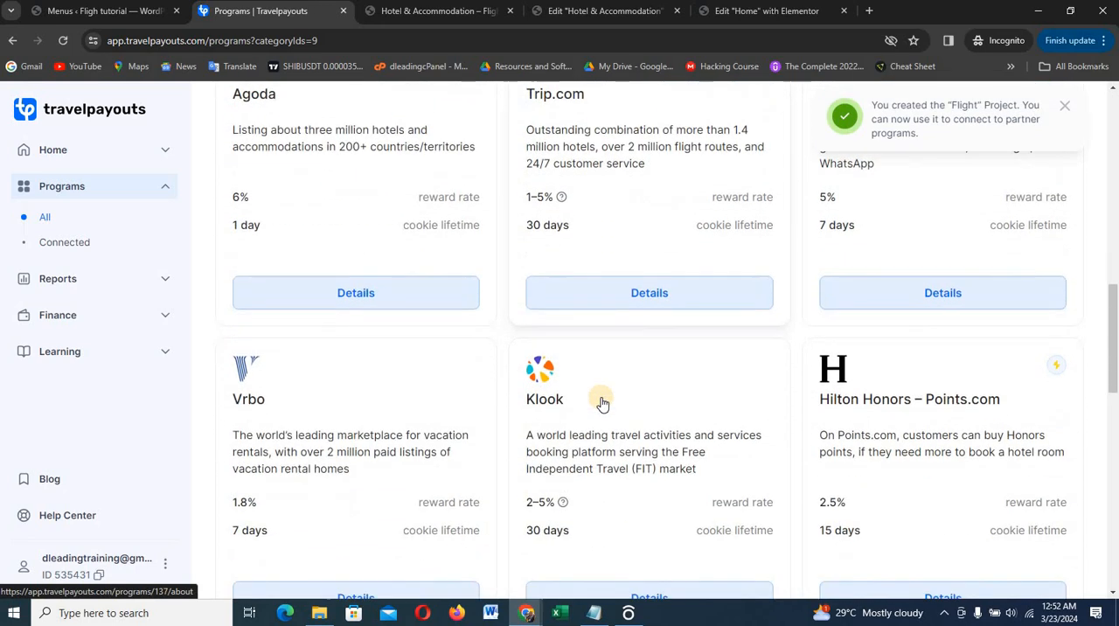
{"action": "scroll", "coordinate": [602, 403], "scroll_direction": "down", "scroll_amount": 2}
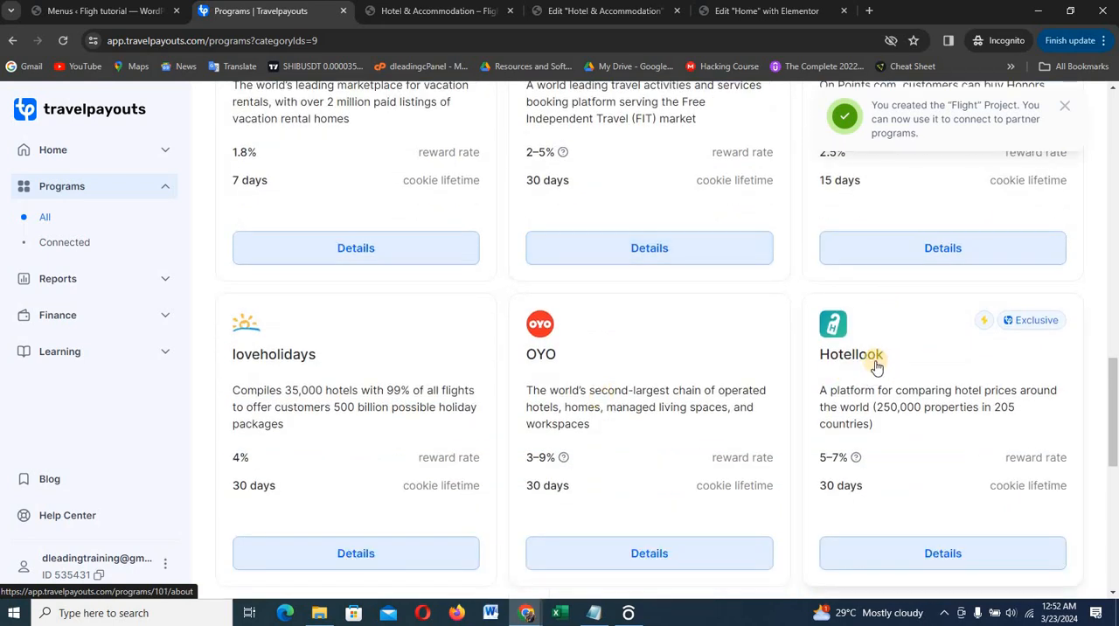
{"action": "scroll", "coordinate": [772, 357], "scroll_direction": "up", "scroll_amount": 3}
{"action": "scroll", "coordinate": [618, 284], "scroll_direction": "up", "scroll_amount": 2}
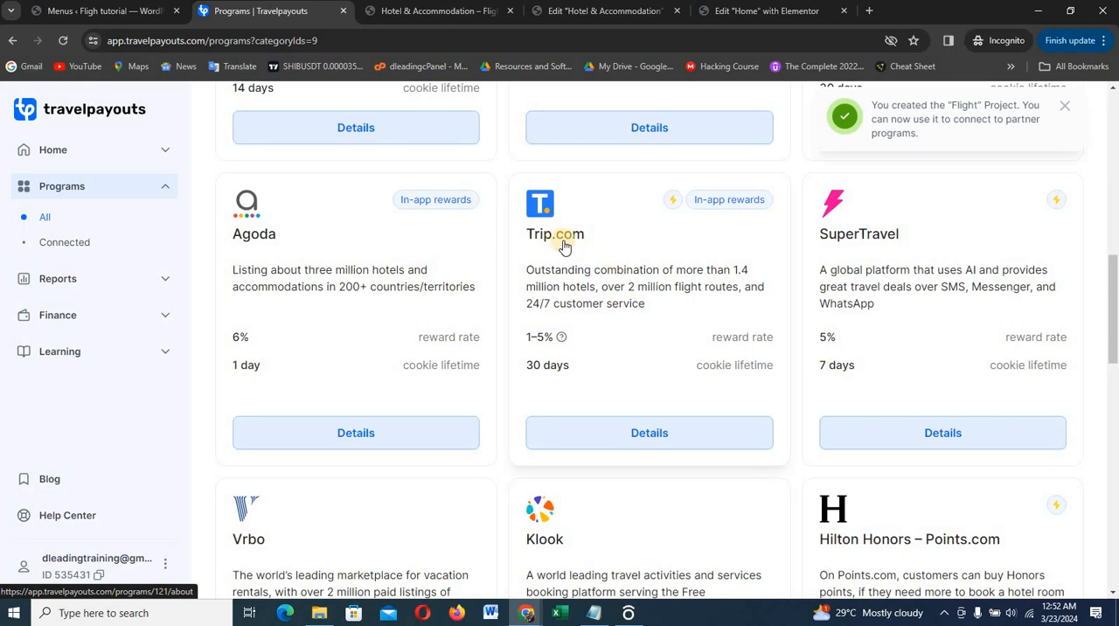
{"action": "scroll", "coordinate": [993, 371], "scroll_direction": "down", "scroll_amount": 4}
{"action": "scroll", "coordinate": [996, 374], "scroll_direction": "down", "scroll_amount": 2}
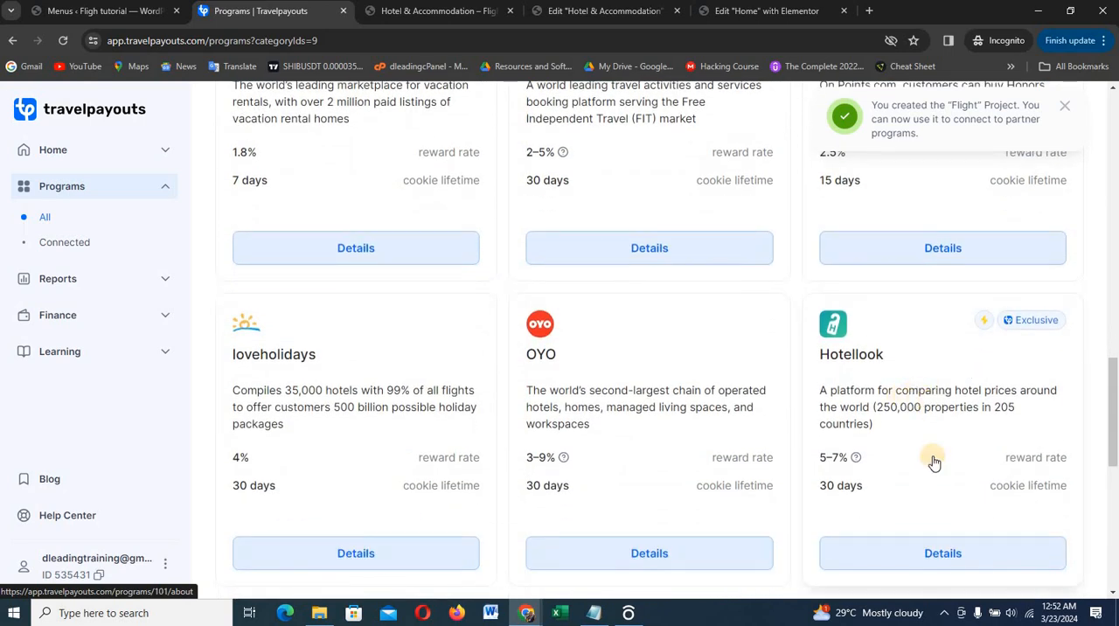
{"action": "left_click", "coordinate": [964, 555]}
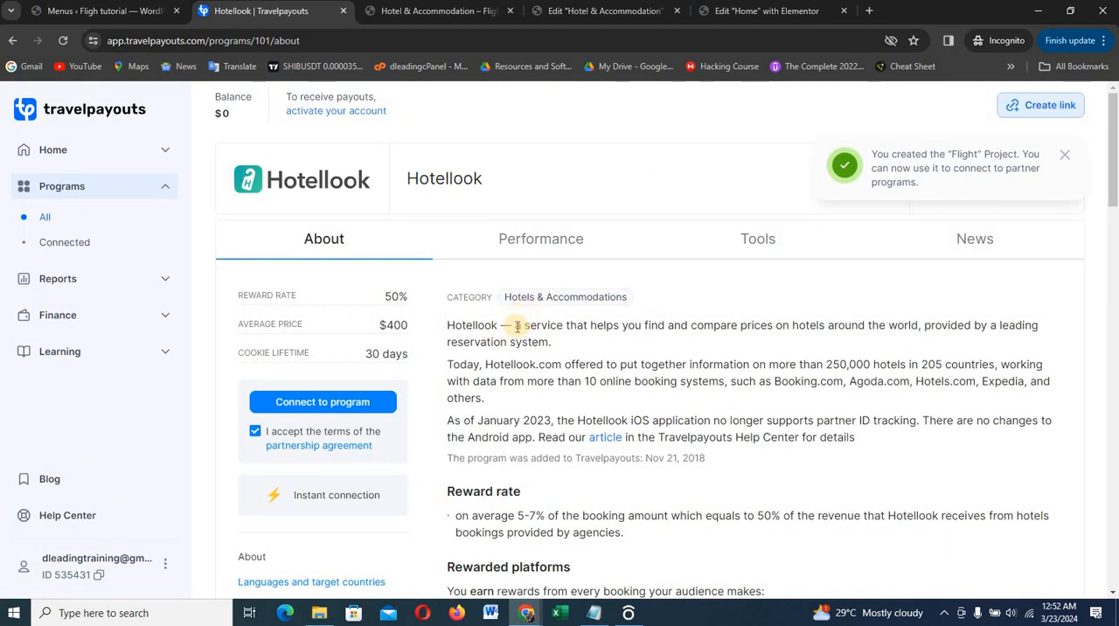
Connect the Flight project to the Hotellook program and dismiss the LinkSwitcher offer
{"action": "left_click", "coordinate": [317, 402]}
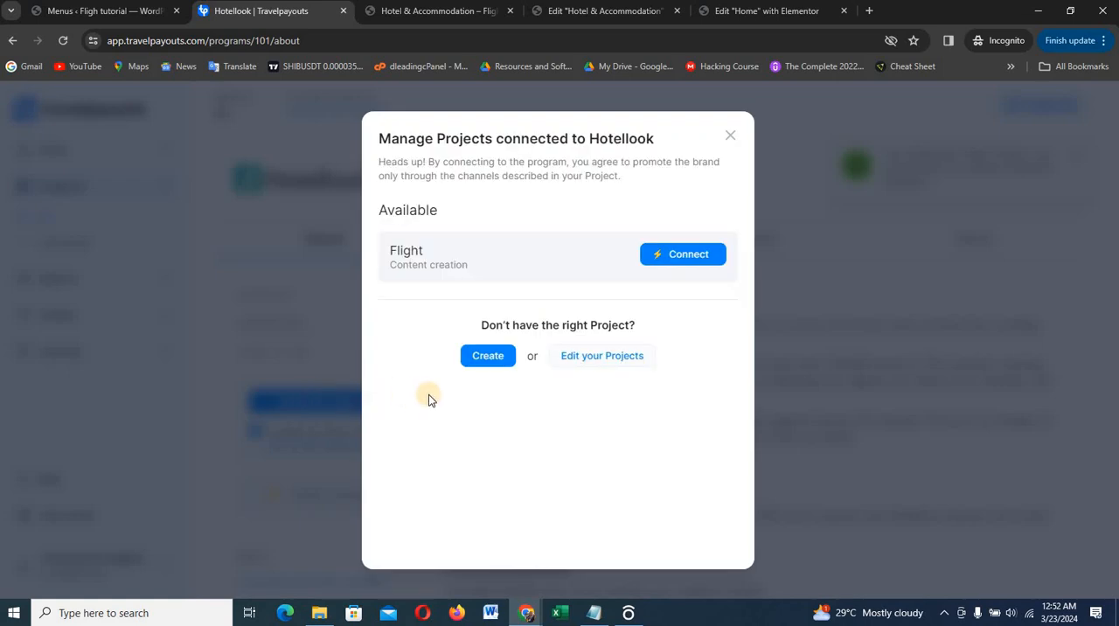
{"action": "left_click", "coordinate": [689, 254]}
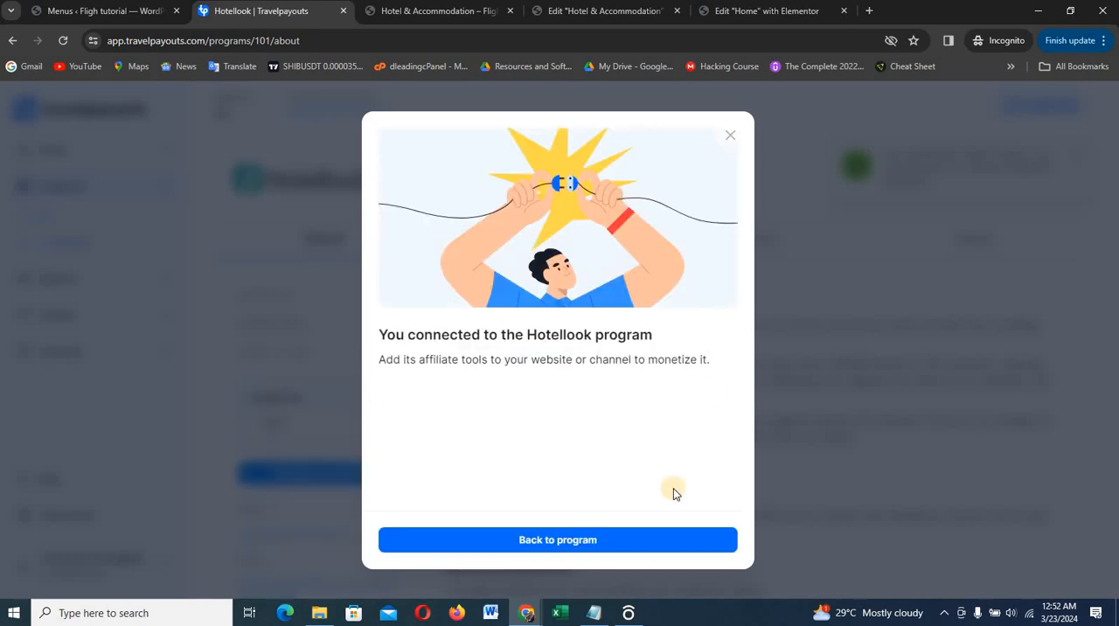
{"action": "left_click", "coordinate": [589, 536]}
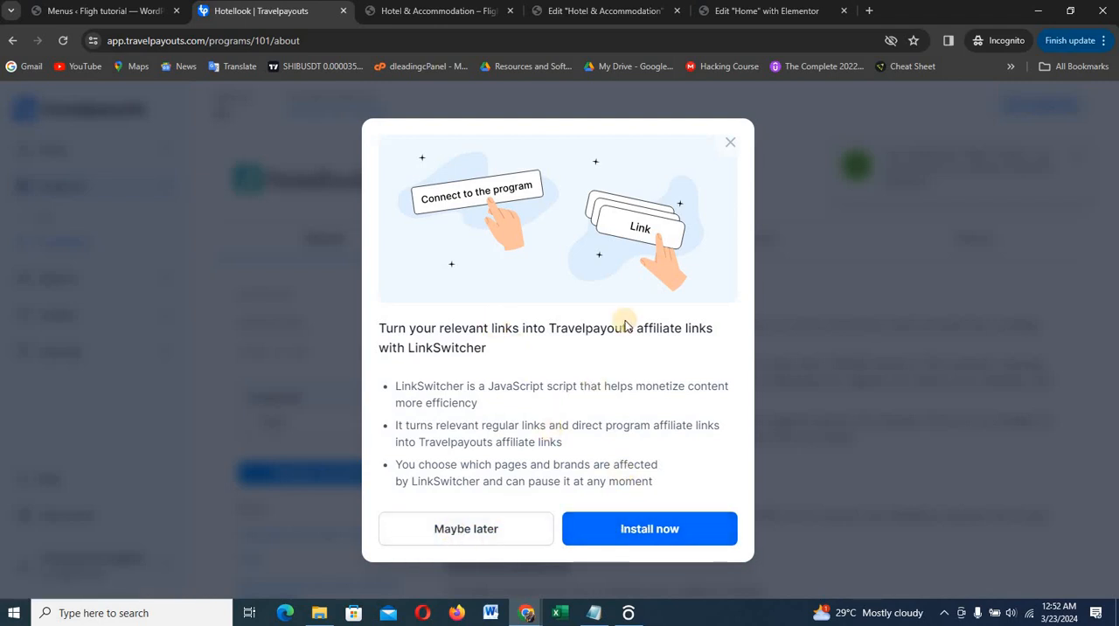
{"action": "left_click", "coordinate": [730, 142]}
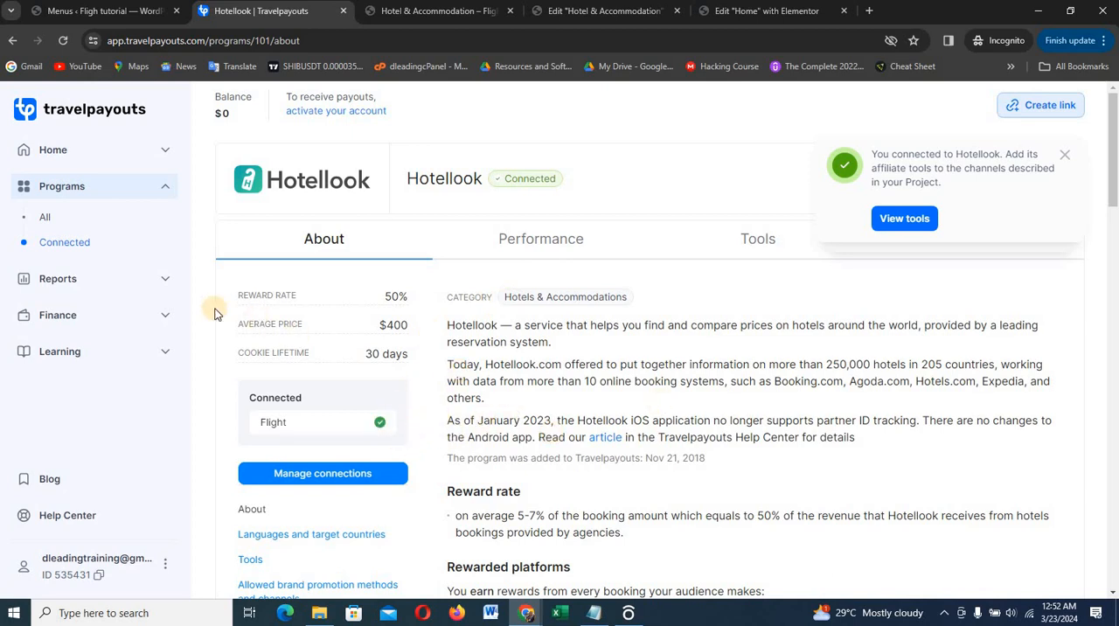
Filter all programs by the Hotels & Accommodations category, find the connected Hotellook program and open its tools
{"action": "left_click", "coordinate": [65, 187]}
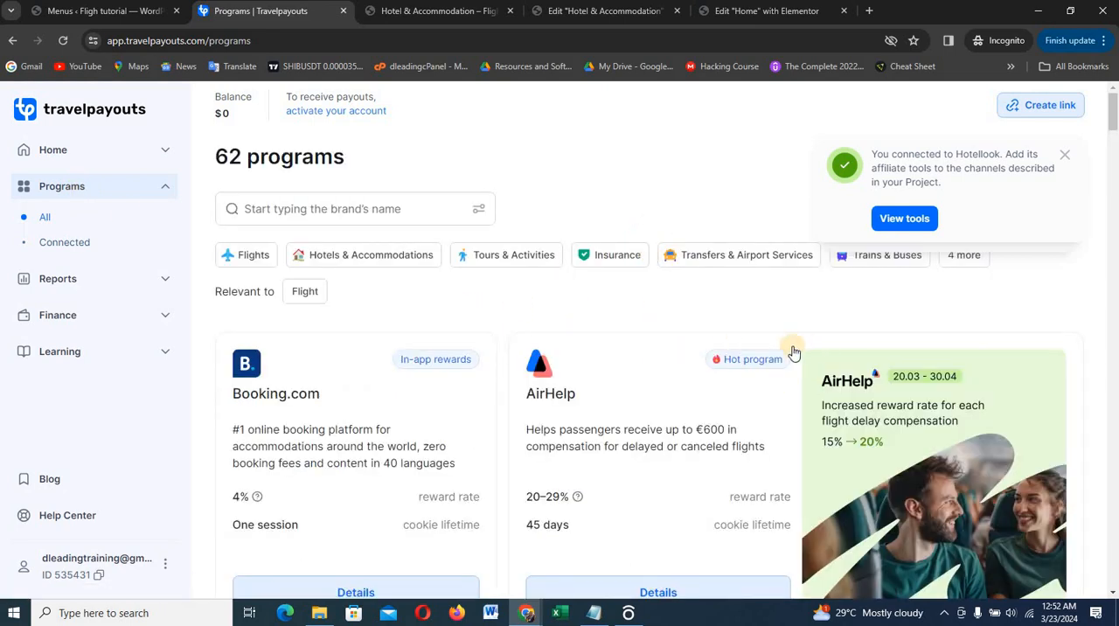
{"action": "left_click", "coordinate": [349, 254]}
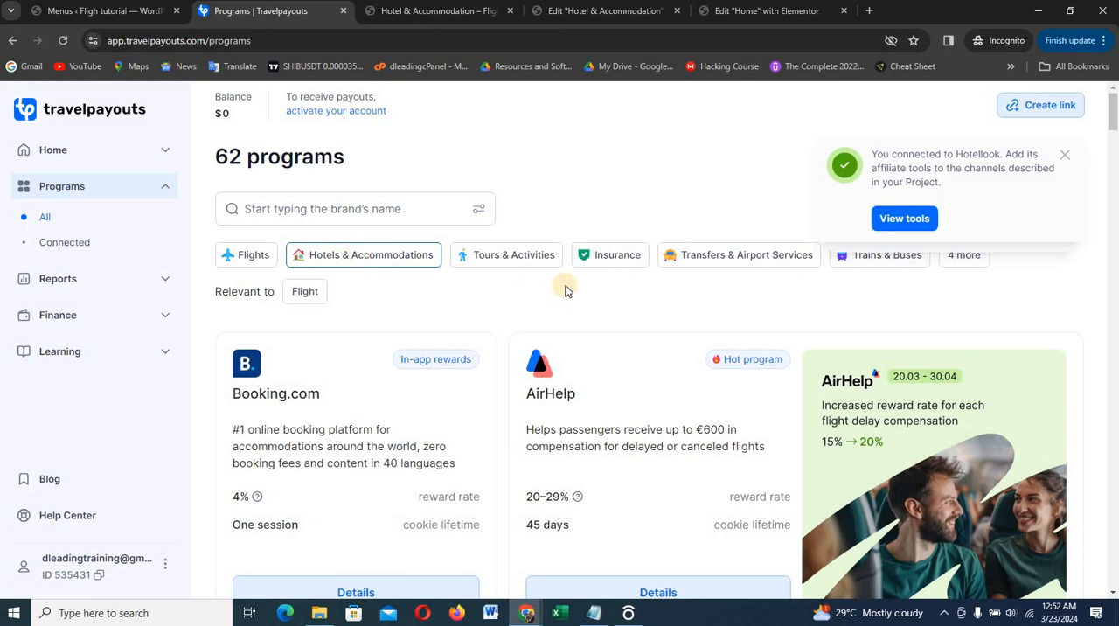
{"action": "scroll", "coordinate": [647, 306], "scroll_direction": "down", "scroll_amount": 6}
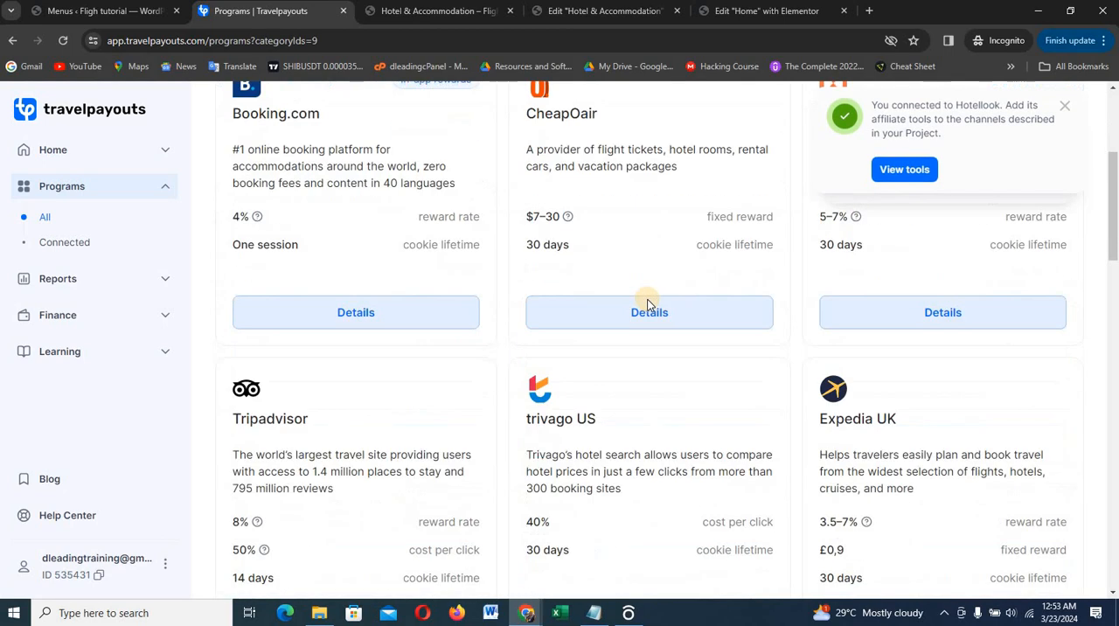
{"action": "scroll", "coordinate": [647, 306], "scroll_direction": "down", "scroll_amount": 1}
{"action": "scroll", "coordinate": [787, 315], "scroll_direction": "down", "scroll_amount": 3}
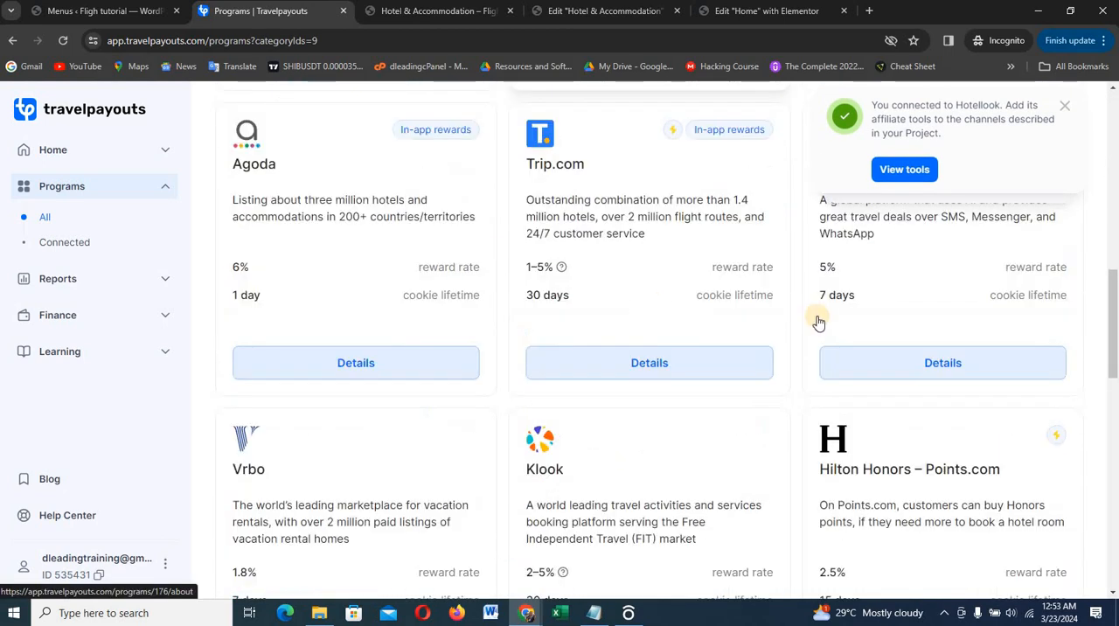
{"action": "scroll", "coordinate": [935, 337], "scroll_direction": "down", "scroll_amount": 3}
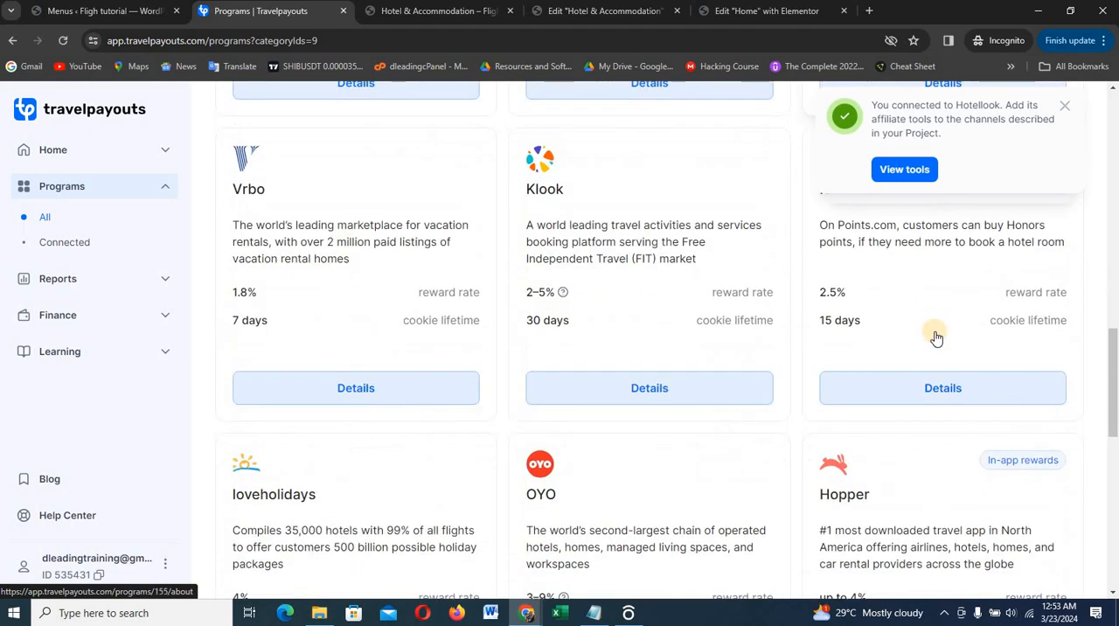
{"action": "scroll", "coordinate": [936, 337], "scroll_direction": "up", "scroll_amount": 2}
{"action": "scroll", "coordinate": [936, 337], "scroll_direction": "up", "scroll_amount": 2}
{"action": "scroll", "coordinate": [936, 335], "scroll_direction": "down", "scroll_amount": 4}
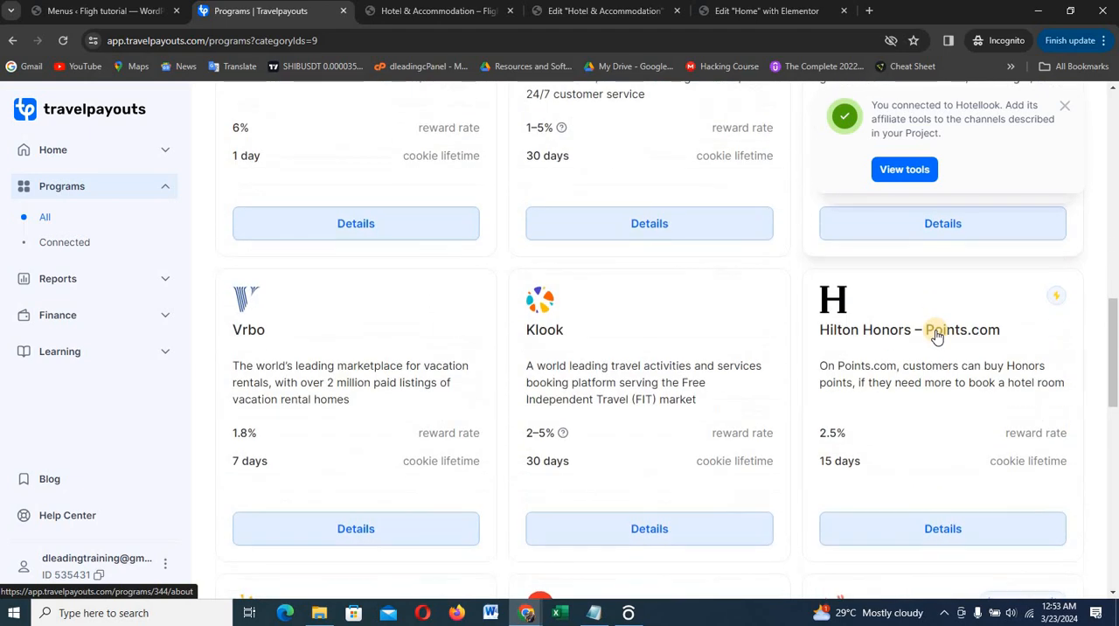
{"action": "scroll", "coordinate": [936, 336], "scroll_direction": "down", "scroll_amount": 4}
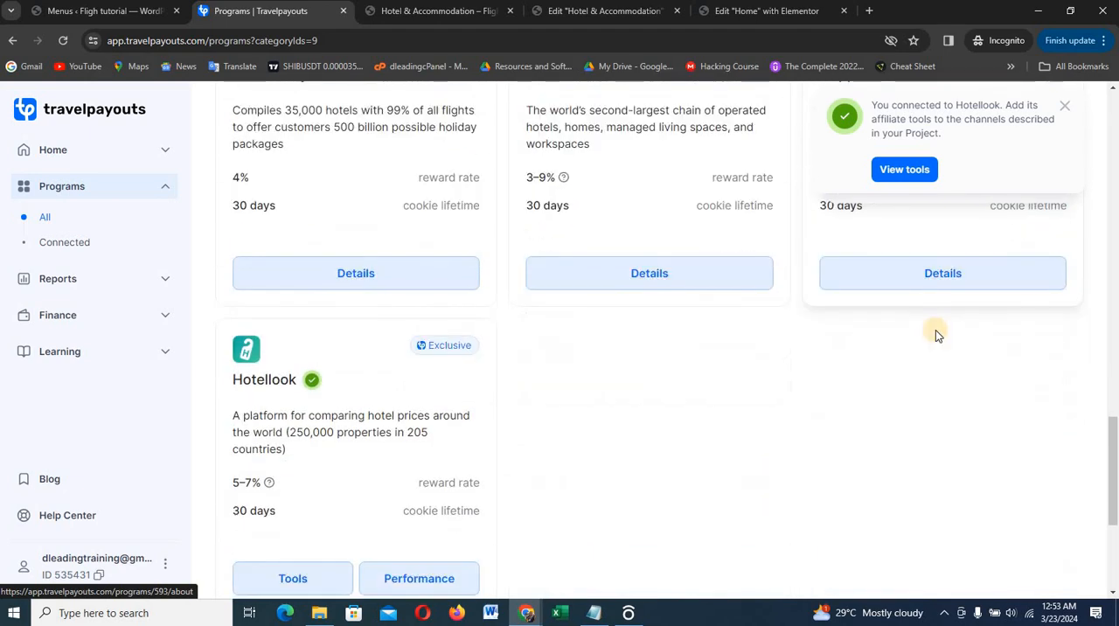
{"action": "scroll", "coordinate": [689, 380], "scroll_direction": "down", "scroll_amount": 2}
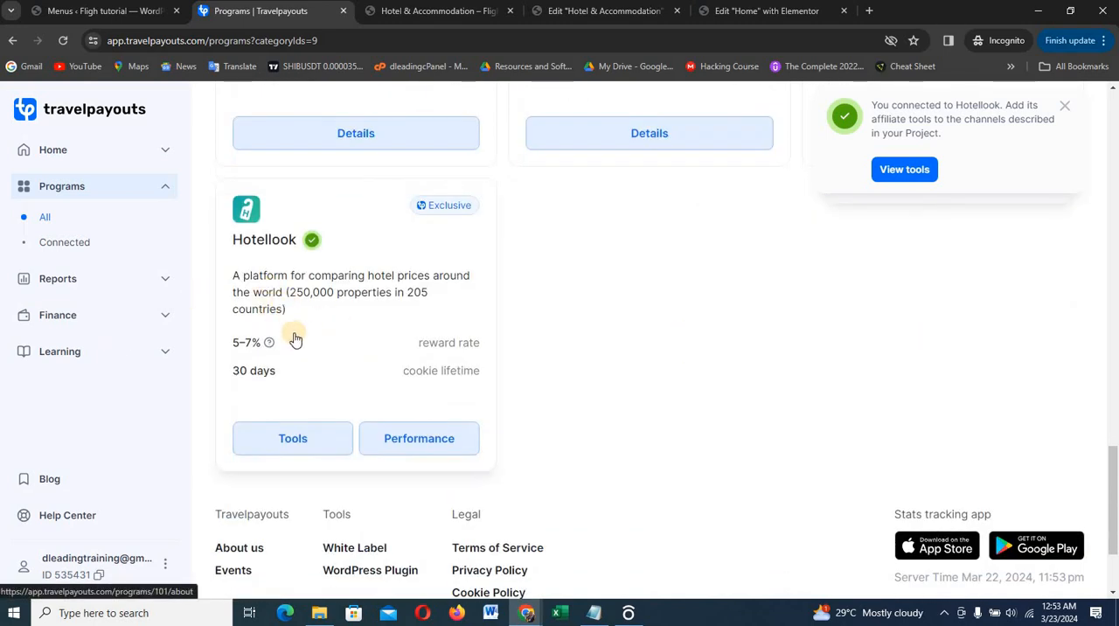
{"action": "left_click", "coordinate": [301, 440]}
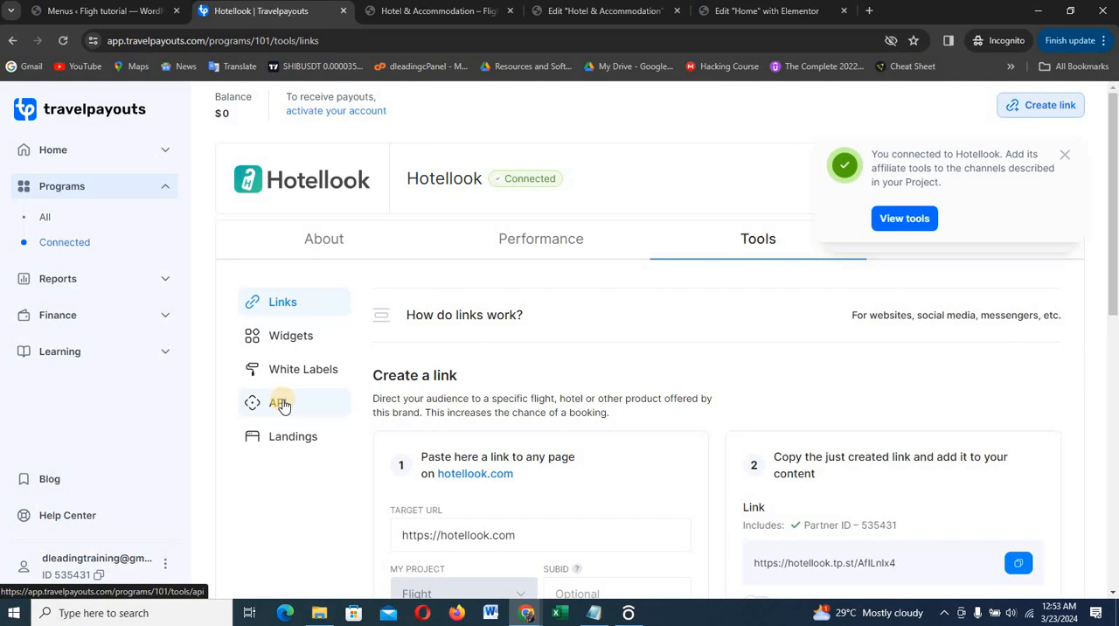
Browse the Hotellook widgets and open the setup of the Search Form widget
{"action": "left_click", "coordinate": [287, 339]}
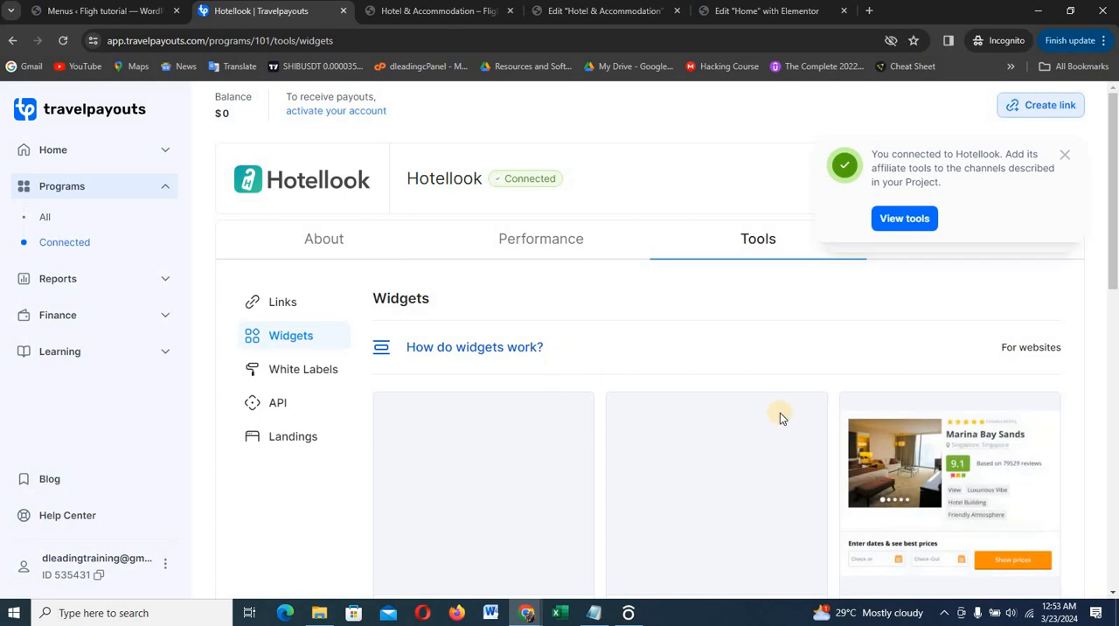
{"action": "scroll", "coordinate": [788, 444], "scroll_direction": "down", "scroll_amount": 1}
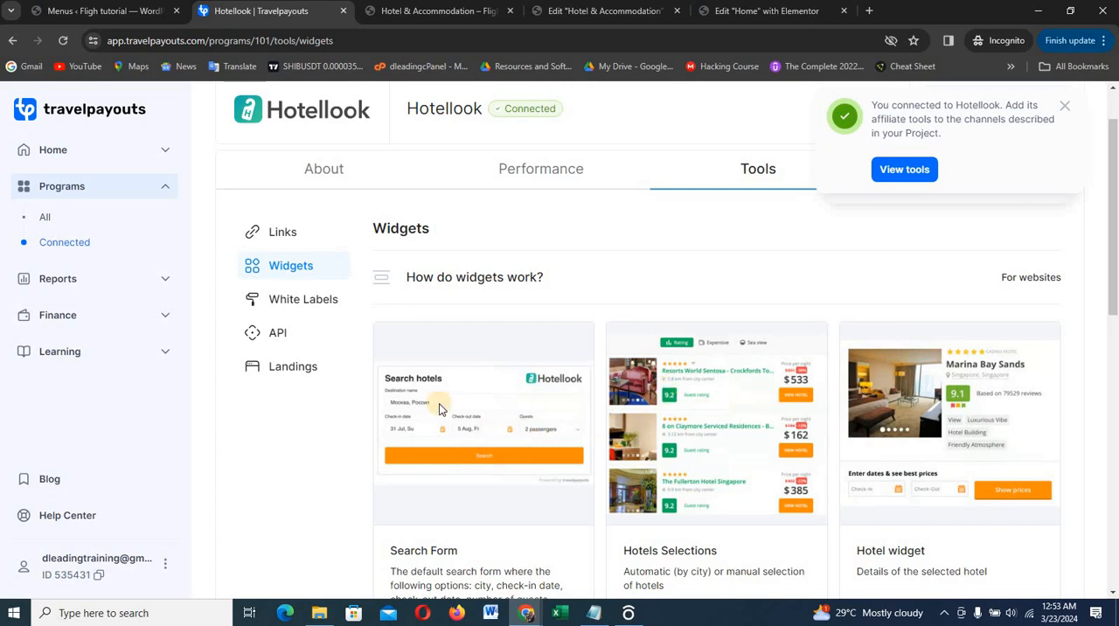
{"action": "scroll", "coordinate": [469, 403], "scroll_direction": "down", "scroll_amount": 1}
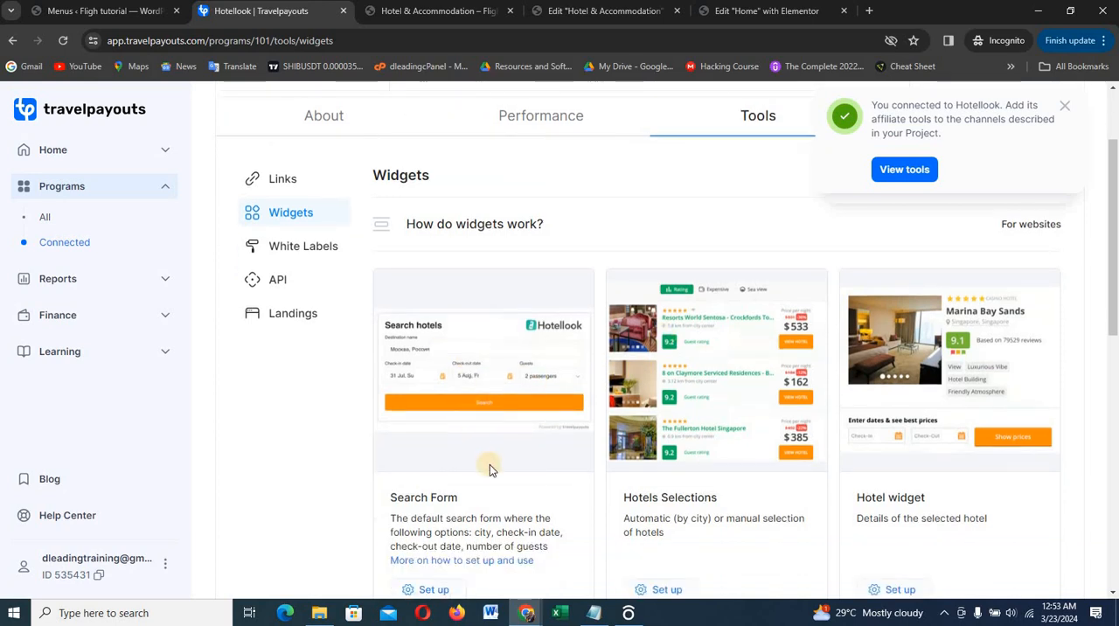
{"action": "scroll", "coordinate": [490, 464], "scroll_direction": "down", "scroll_amount": 6}
{"action": "scroll", "coordinate": [493, 395], "scroll_direction": "up", "scroll_amount": 5}
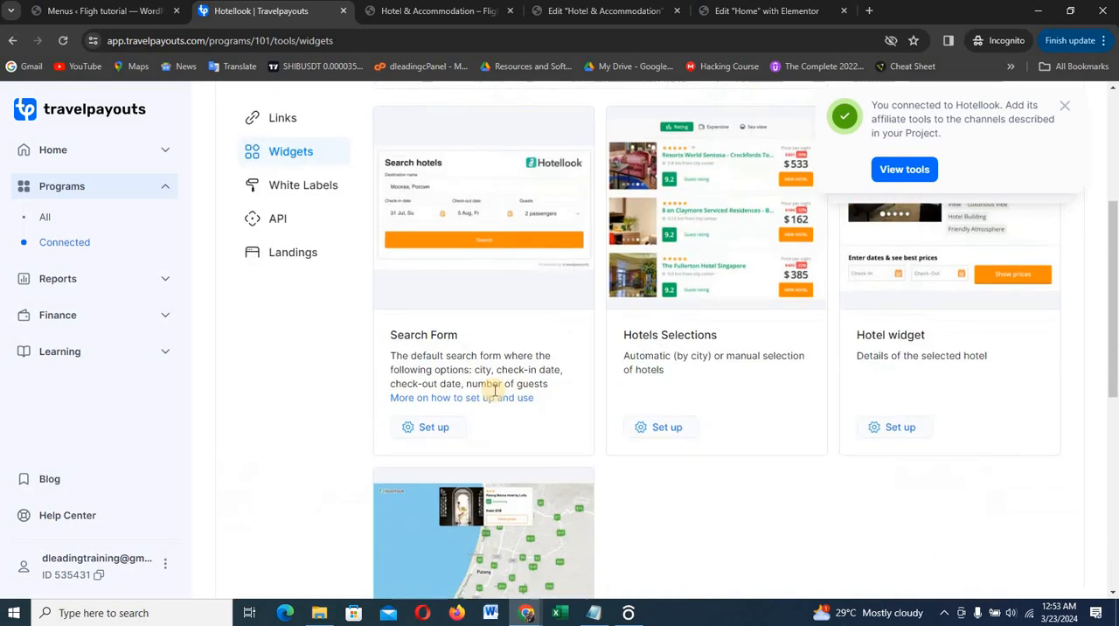
{"action": "left_click", "coordinate": [428, 429]}
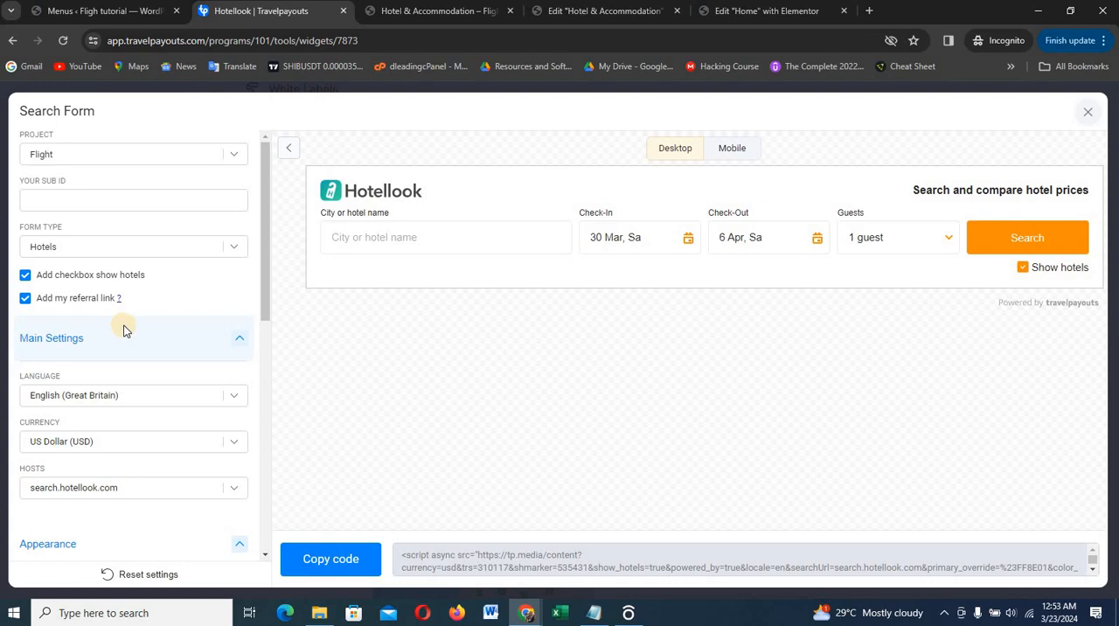
Hide the logo in the Search Form widget's appearance settings
{"action": "scroll", "coordinate": [178, 360], "scroll_direction": "down", "scroll_amount": 3}
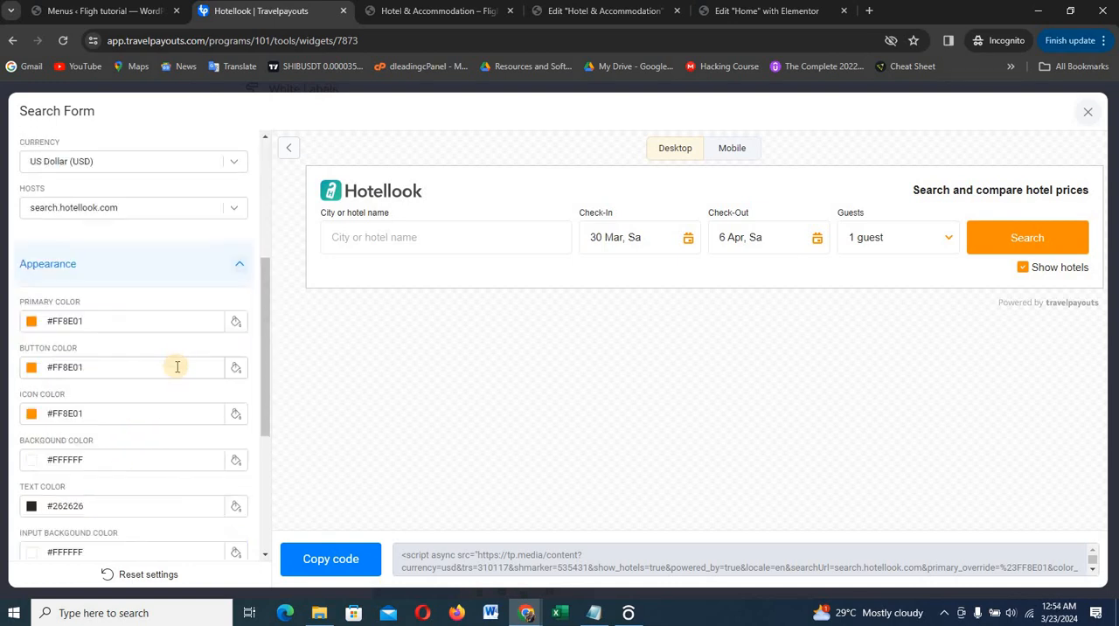
{"action": "scroll", "coordinate": [178, 366], "scroll_direction": "down", "scroll_amount": 3}
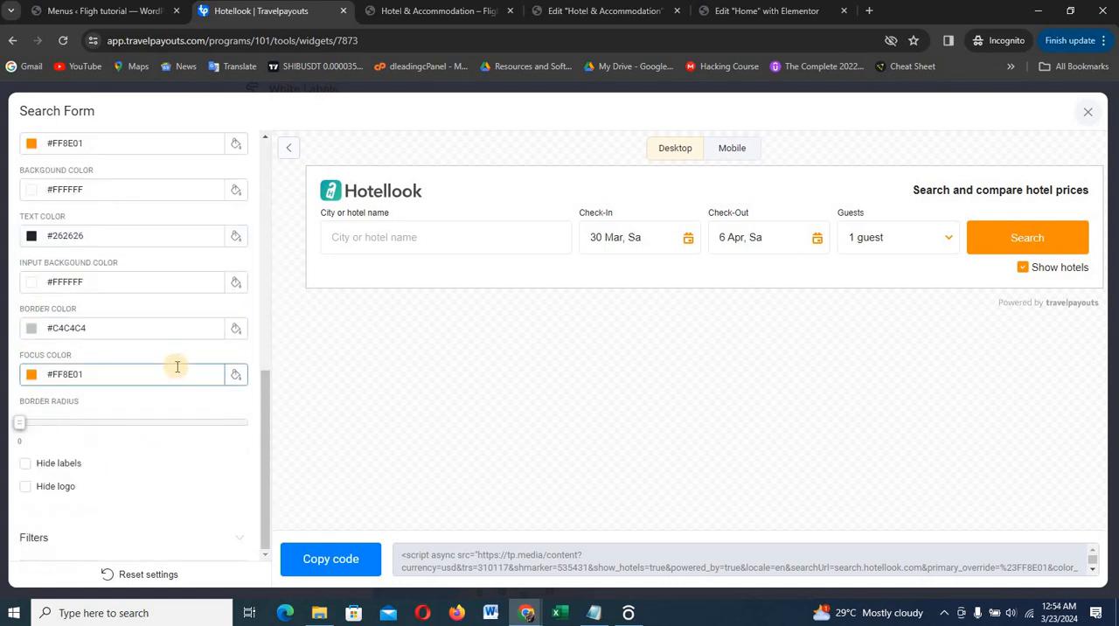
{"action": "left_click", "coordinate": [26, 488]}
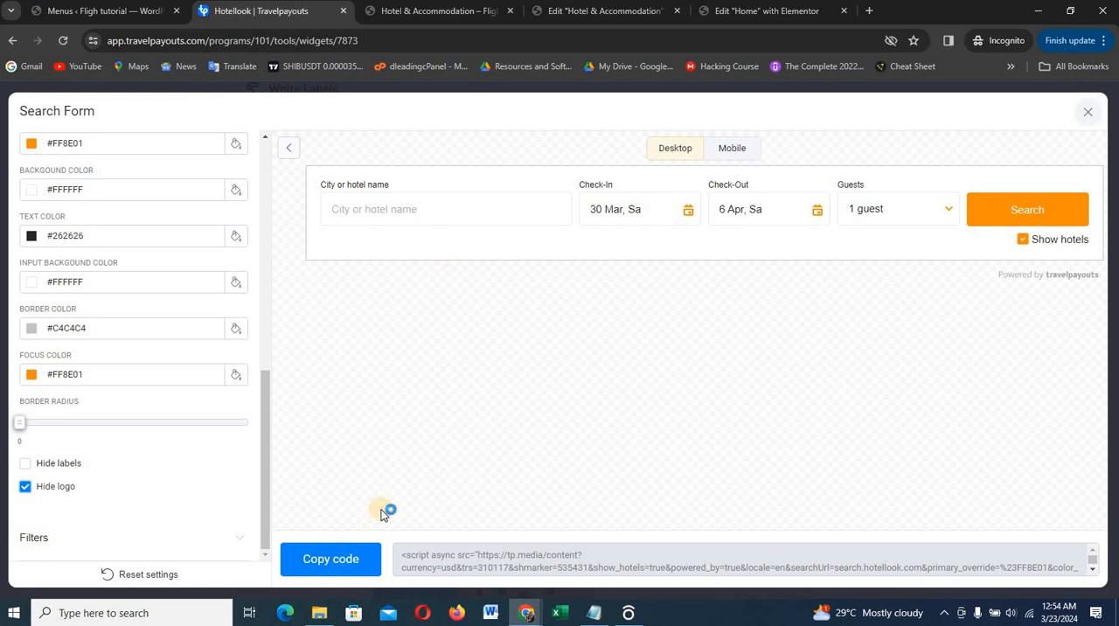
Copy the Search Form widget's code and paste it into the HTML widget of the Hotel & Accommodation page in Elementor
{"action": "left_click", "coordinate": [335, 564]}
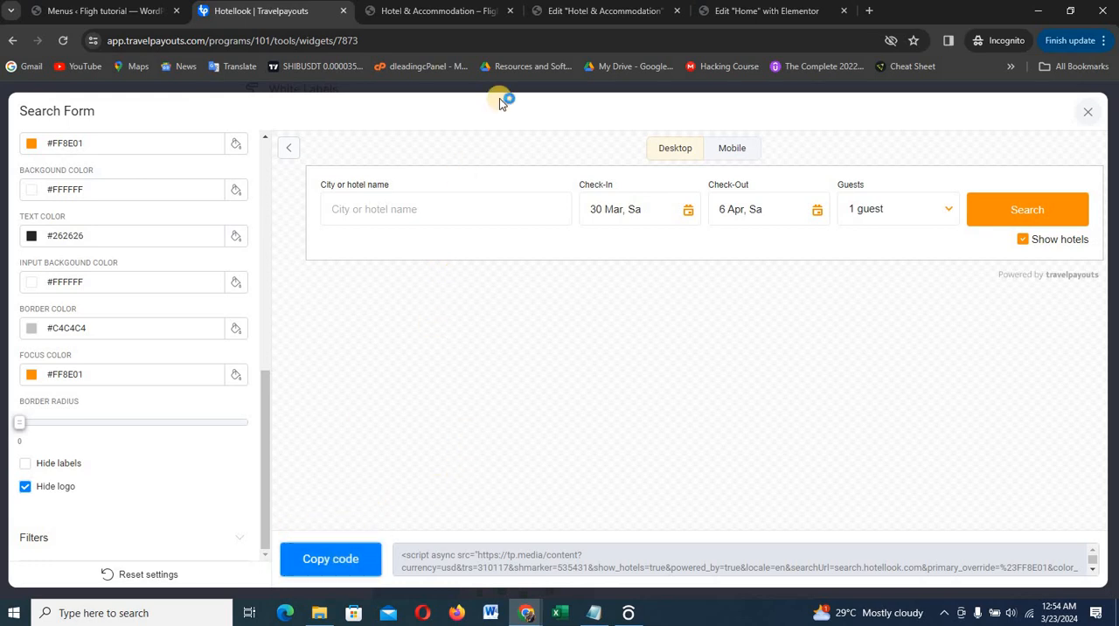
{"action": "left_click", "coordinate": [591, 16]}
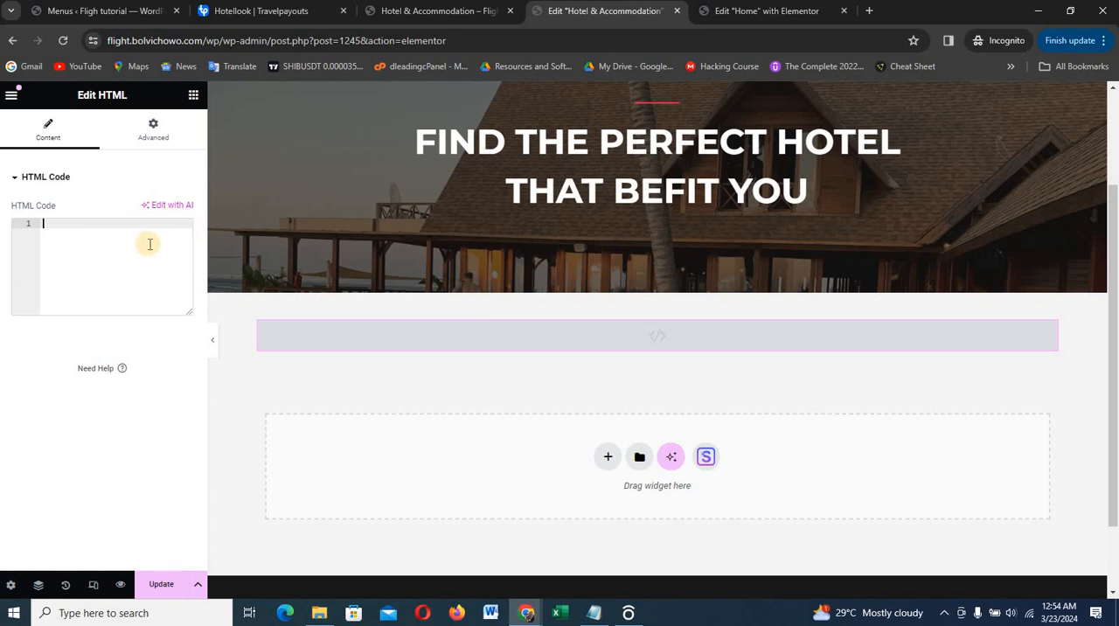
{"action": "type", "text": "<script async src=\"https://tp.media/content?currency=usd&trs=310117&shmarker=535431&show_hotels=true&powered_by=true&locale=en&searchUrl=search.hotellook.com&primary_override=%23FF8E01&color_button=%23FF8E01&color_icons=%23FF8E01&secondary=%23FFFFFF&dark=%23262626&light=%23FFFFFF&special=%23C4C4C4&color_focused=%23FF8E01&border_radius=0&plain=true&promo_id=7873&campaign_id=101\" charset=\"utf-8\"></script>"}
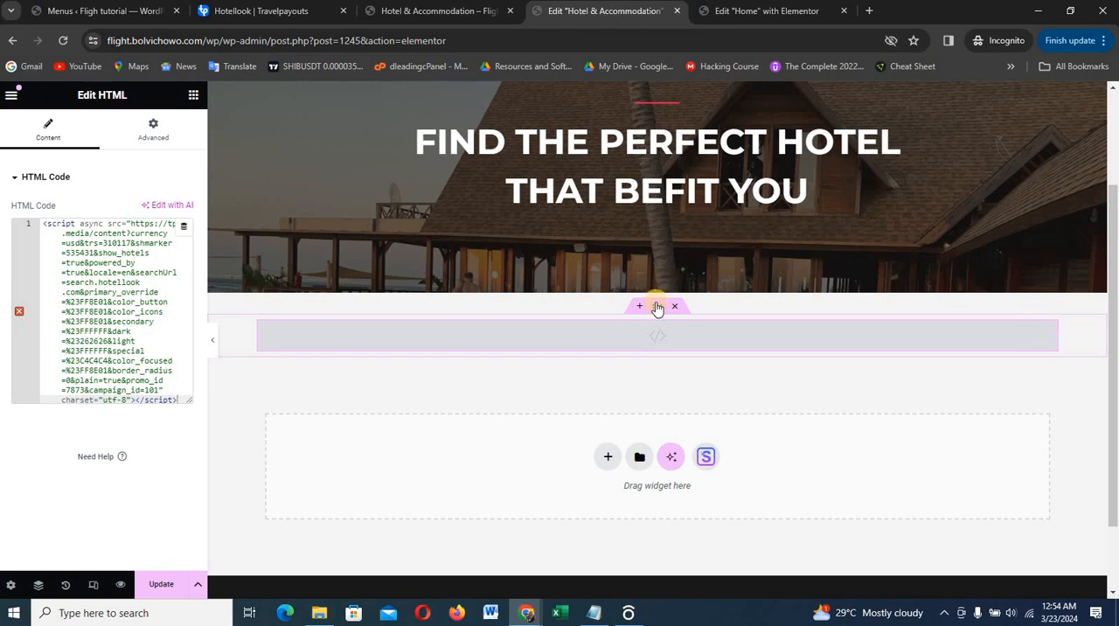
Duplicate the container holding the HTML widget and clear all the code from the HTML widget in the copy
{"action": "right_click", "coordinate": [658, 308]}
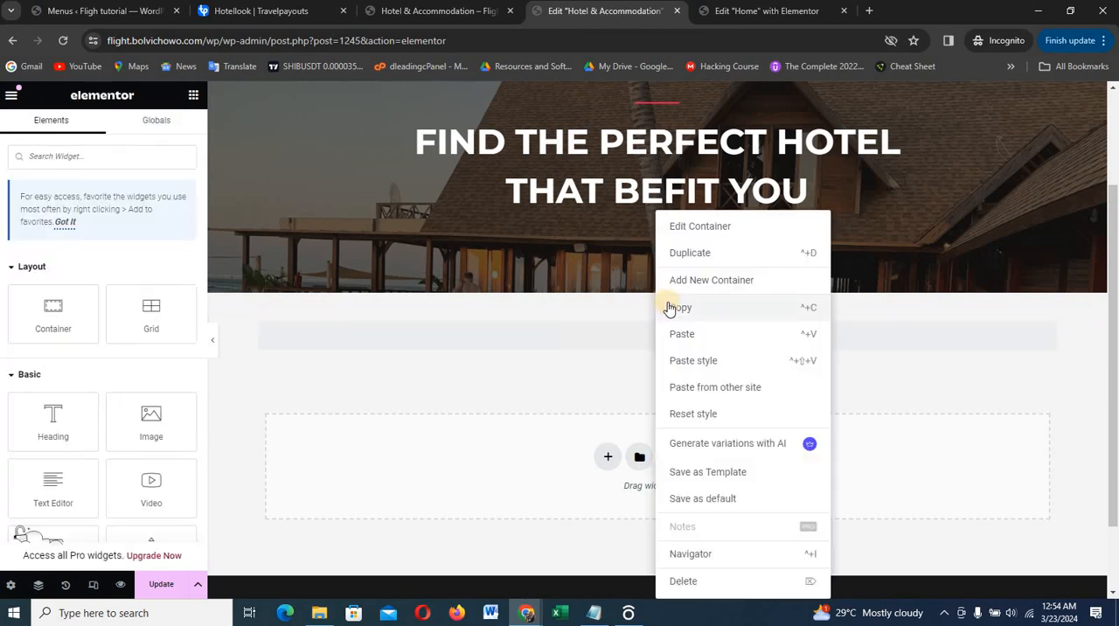
{"action": "left_click", "coordinate": [688, 253]}
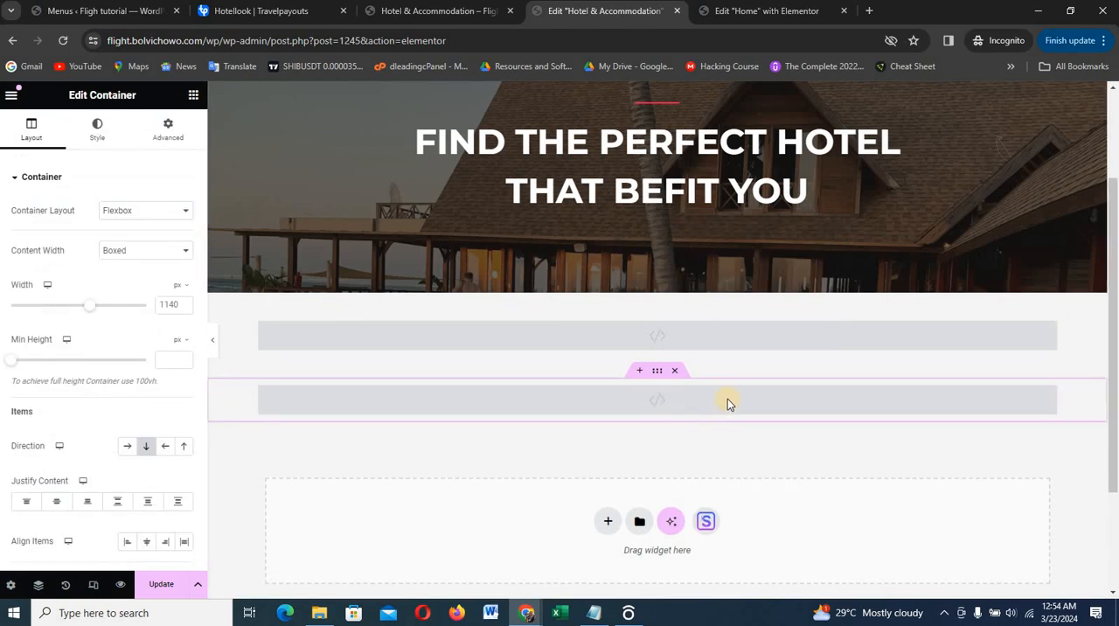
{"action": "left_click", "coordinate": [733, 402]}
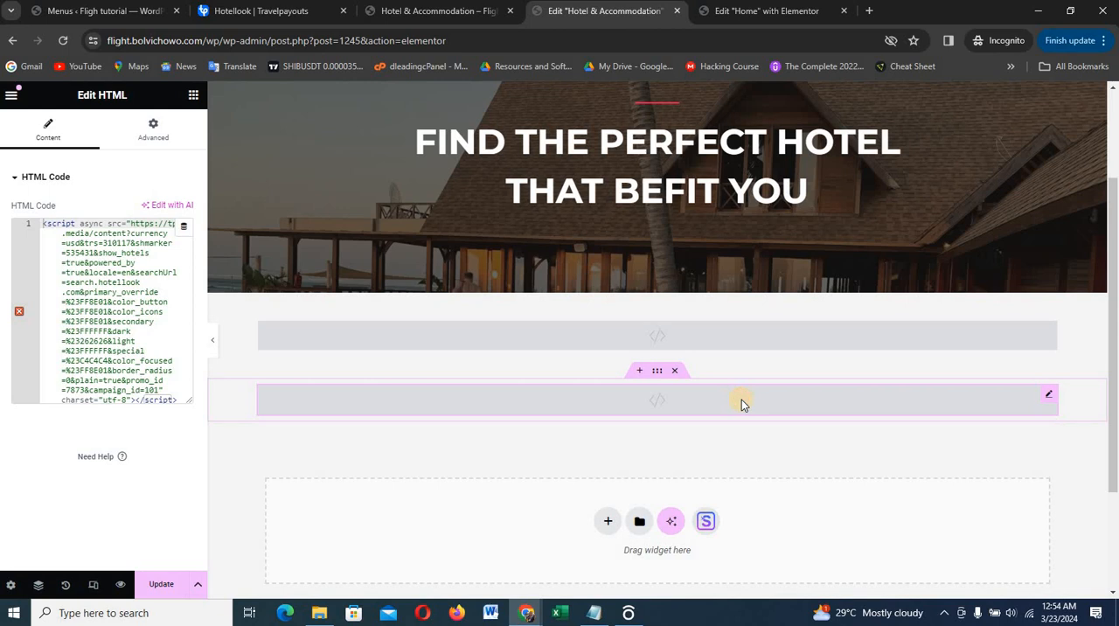
{"action": "left_click", "coordinate": [104, 302]}
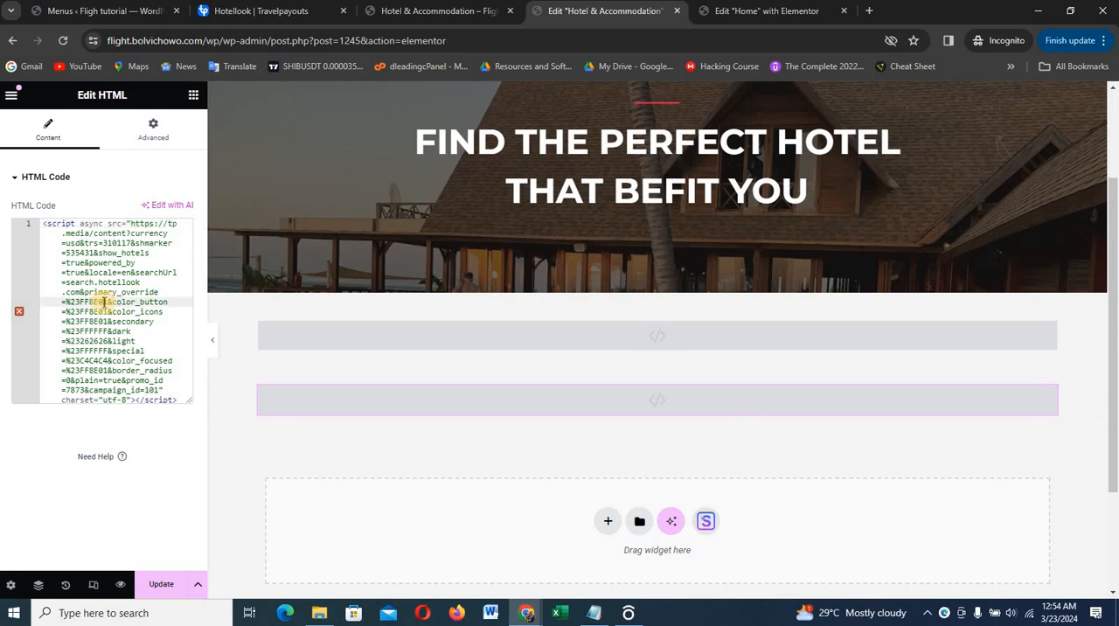
{"action": "key", "text": "ctrl+a"}
{"action": "key", "text": "BackSpace"}
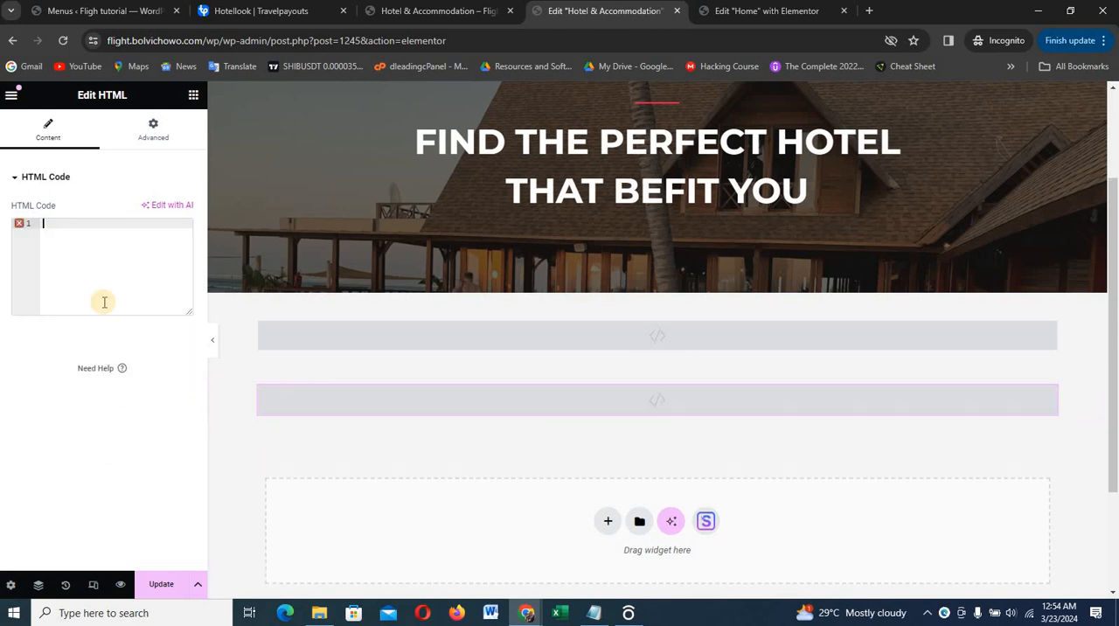
Switch to Travelpayouts, close the Search Form setup and the connection notice, and open the Hotels Selections widget's setup
{"action": "left_click", "coordinate": [262, 10]}
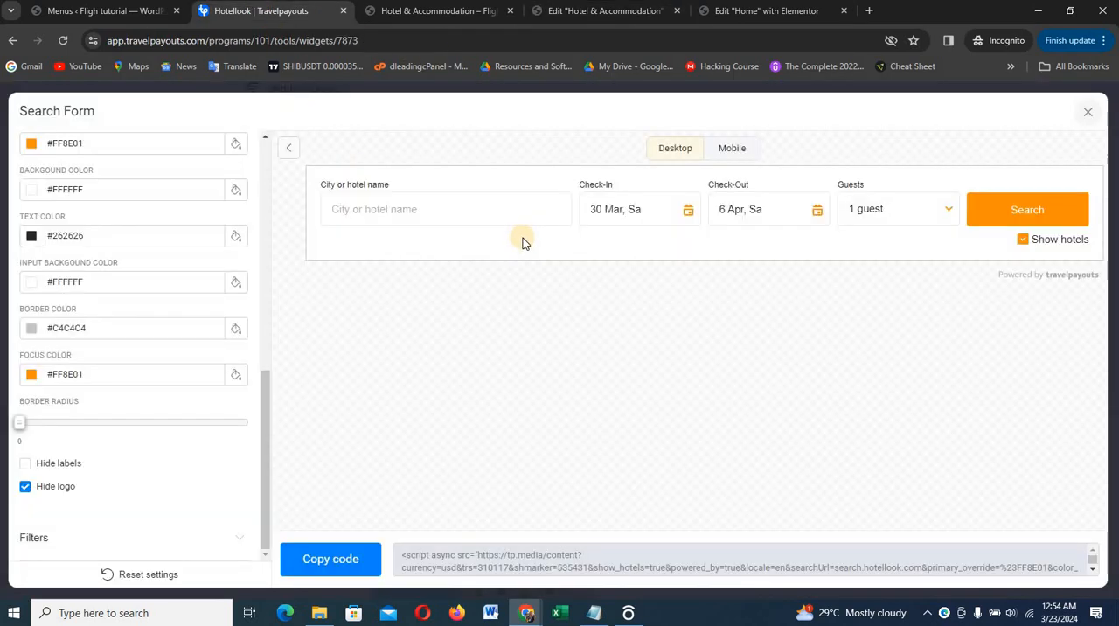
{"action": "left_click", "coordinate": [1088, 110]}
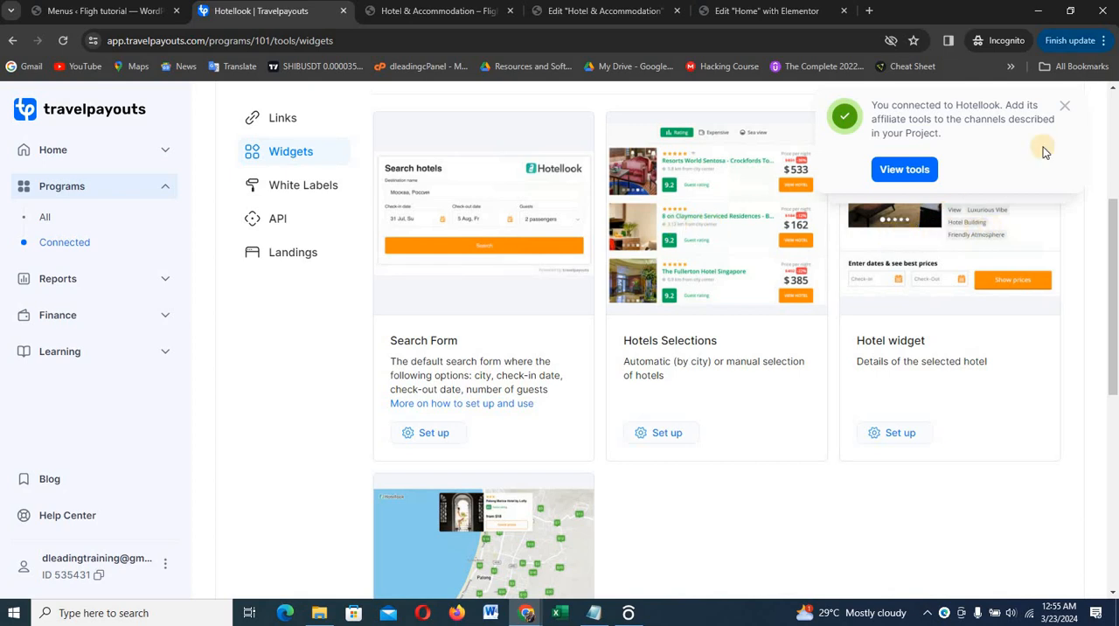
{"action": "left_click", "coordinate": [1064, 105]}
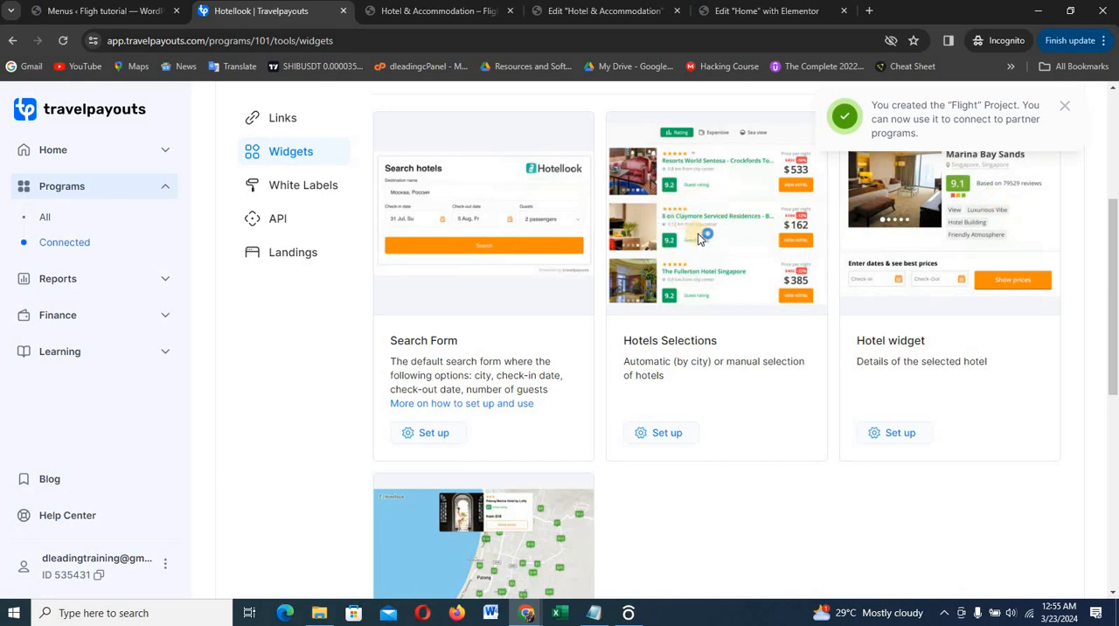
{"action": "left_click", "coordinate": [686, 419]}
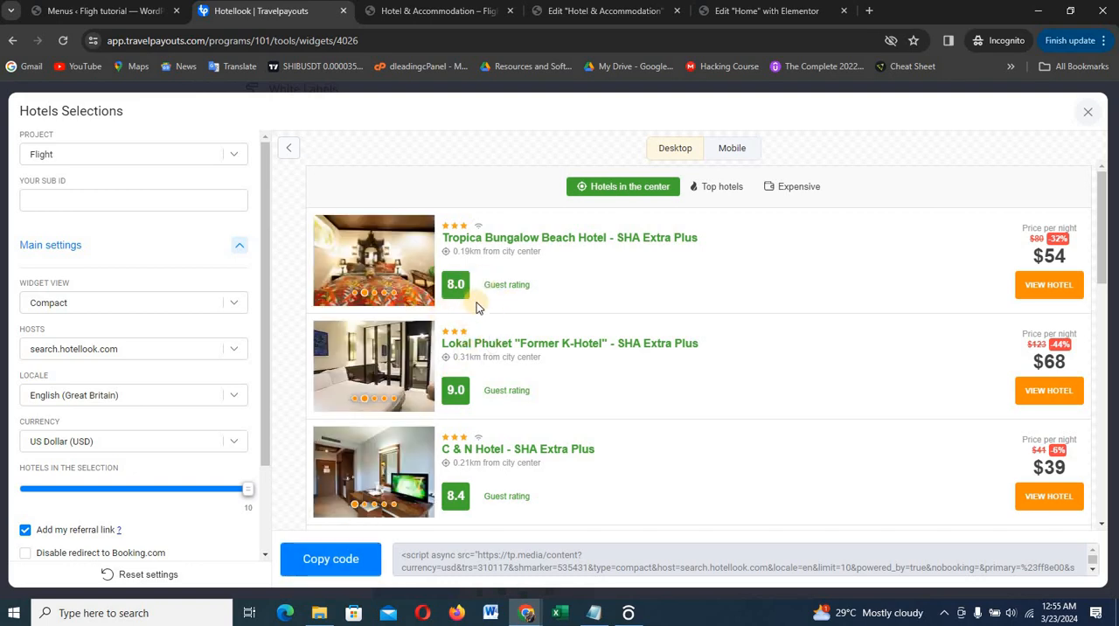
Copy the Hotels Selections widget's code, paste it into the empty HTML widget of the Hotel & Accommodation page in Elementor, and update the page
{"action": "scroll", "coordinate": [181, 330], "scroll_direction": "down", "scroll_amount": 1}
{"action": "scroll", "coordinate": [181, 329], "scroll_direction": "down", "scroll_amount": 2}
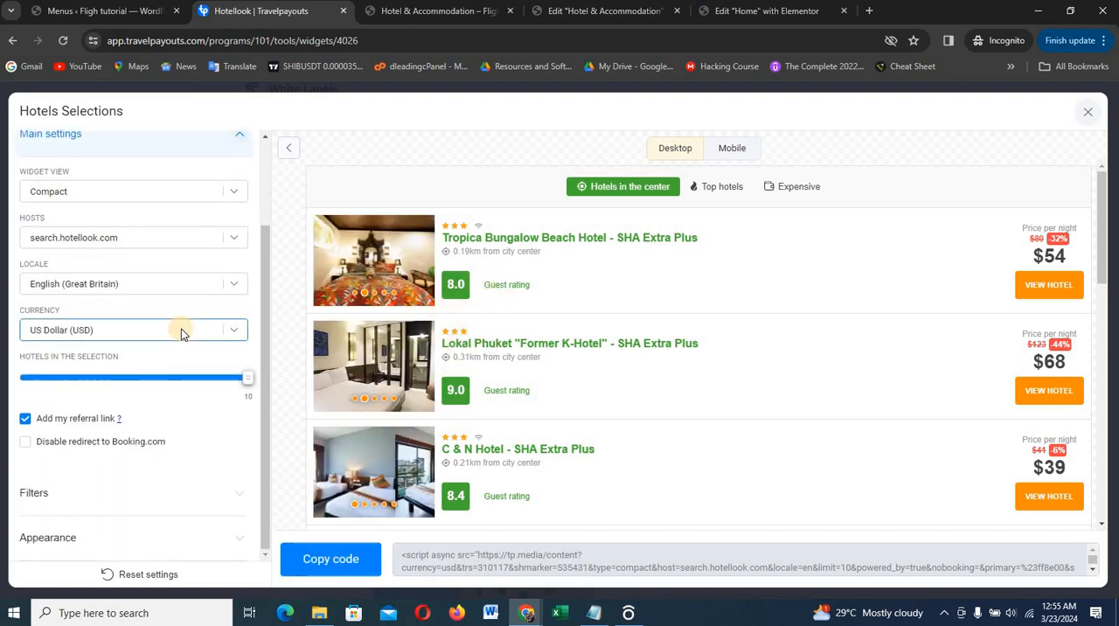
{"action": "left_click", "coordinate": [68, 542]}
{"action": "scroll", "coordinate": [142, 424], "scroll_direction": "down", "scroll_amount": 3}
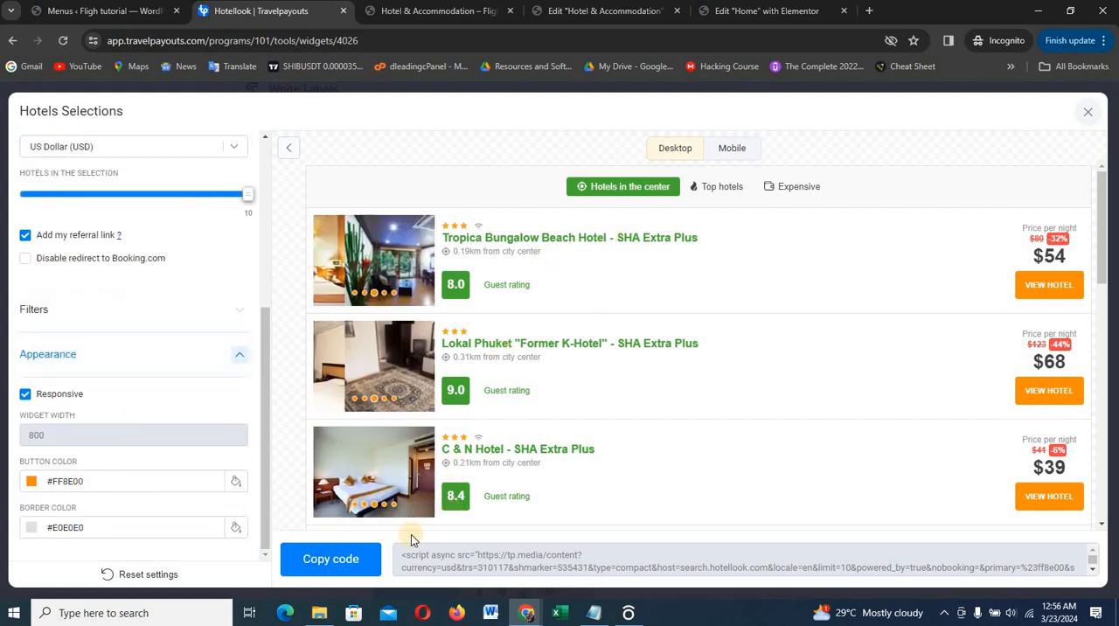
{"action": "left_click", "coordinate": [341, 560]}
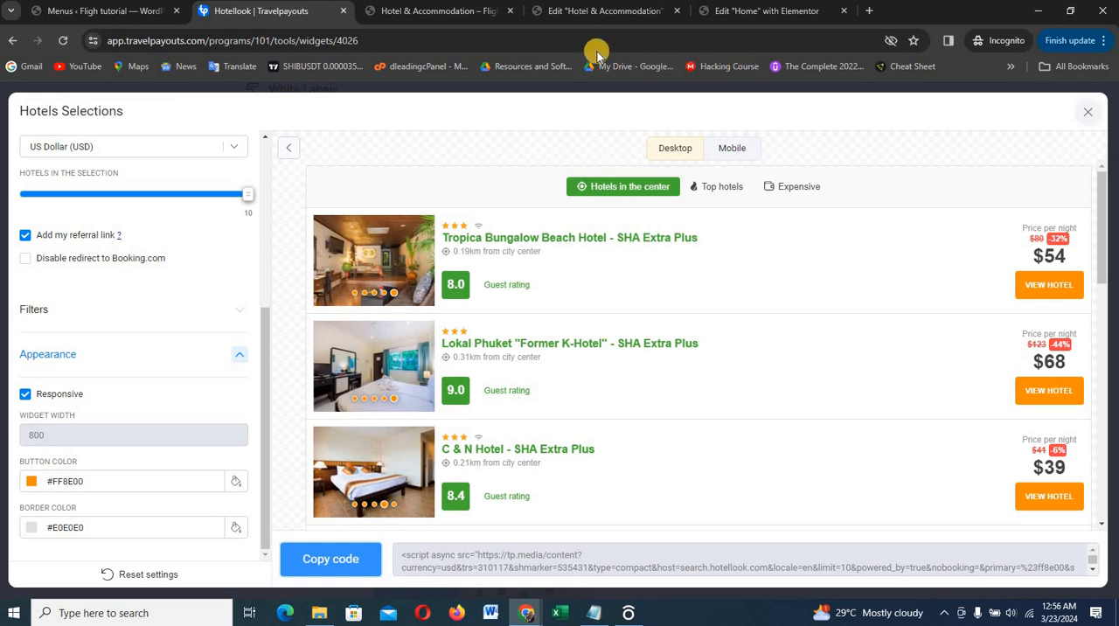
{"action": "left_click", "coordinate": [602, 11]}
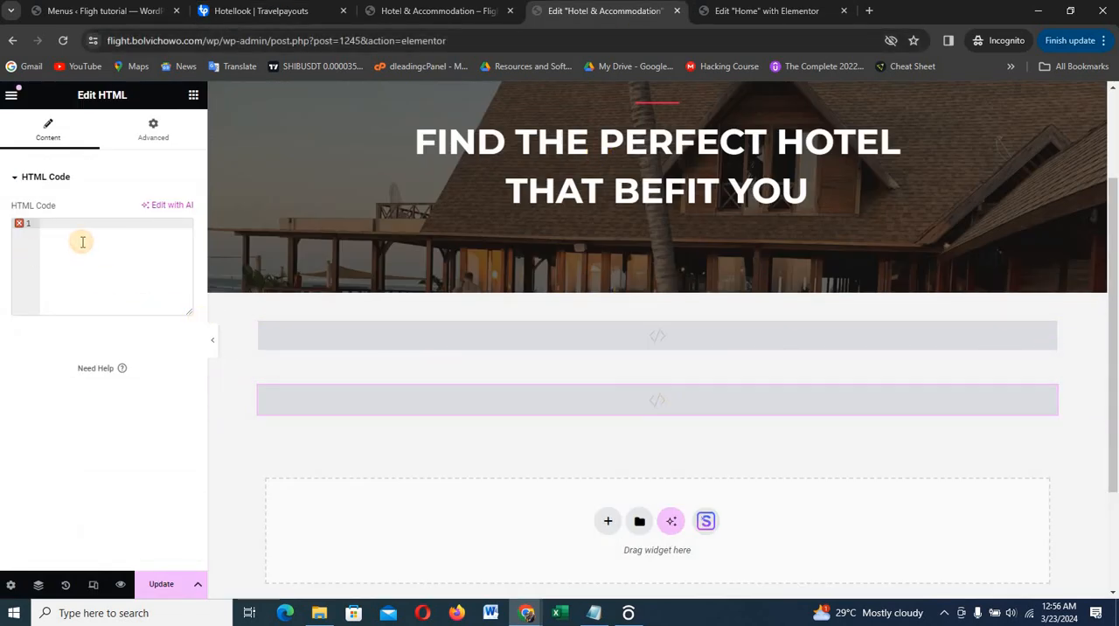
{"action": "type", "text": "<script async src=\"https://tp.media/content?currency=usd&trs=310117&shmarker=535431&type=compact&host=search.hotellook.com&locale=en&limit=10&powered_by=true&nobooking=&primary=%23ff8e00&special=%23e0e0e0&promo_id=4026&campaign_id=101\" charset=\"utf-8\"></script>"}
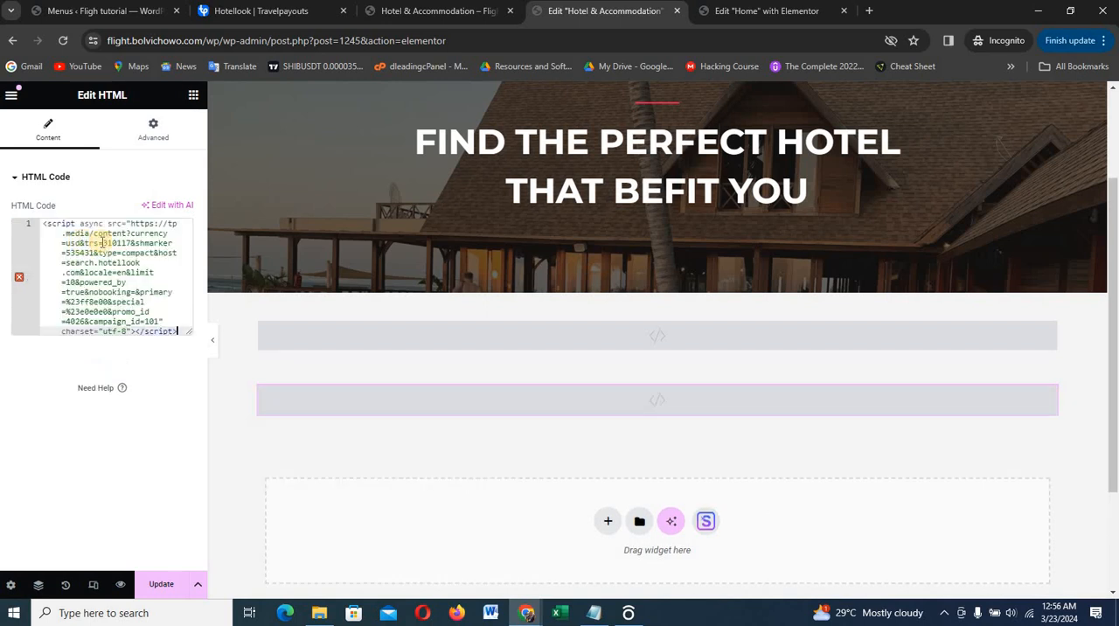
{"action": "left_click", "coordinate": [161, 585]}
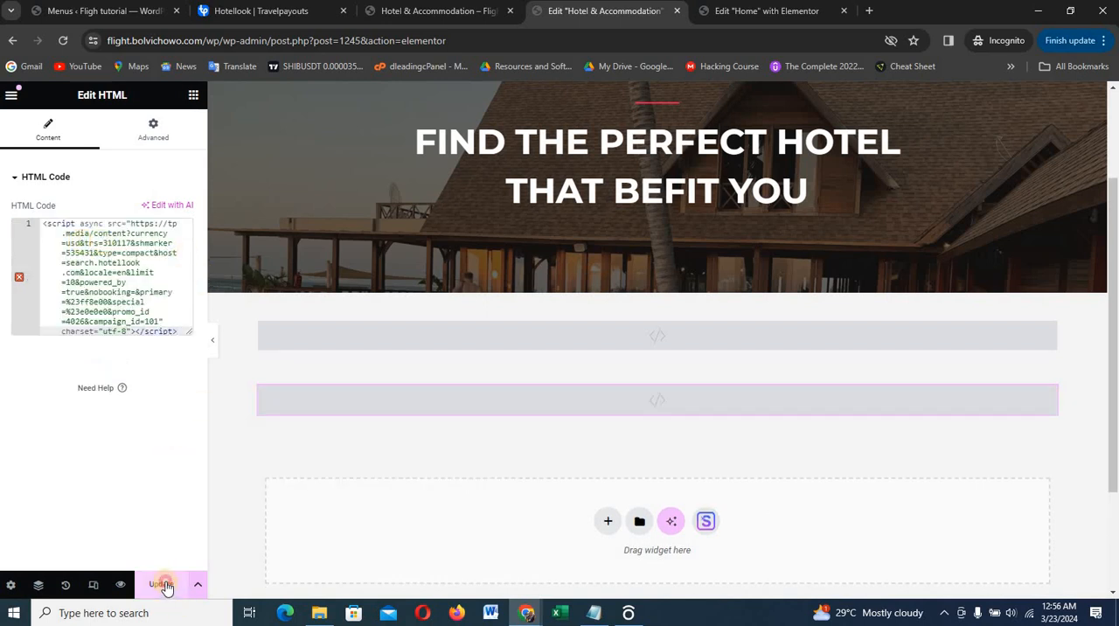
Review the hotel search form and hotels selection list on the live Hotel & Accommodation page
{"action": "left_click", "coordinate": [427, 11]}
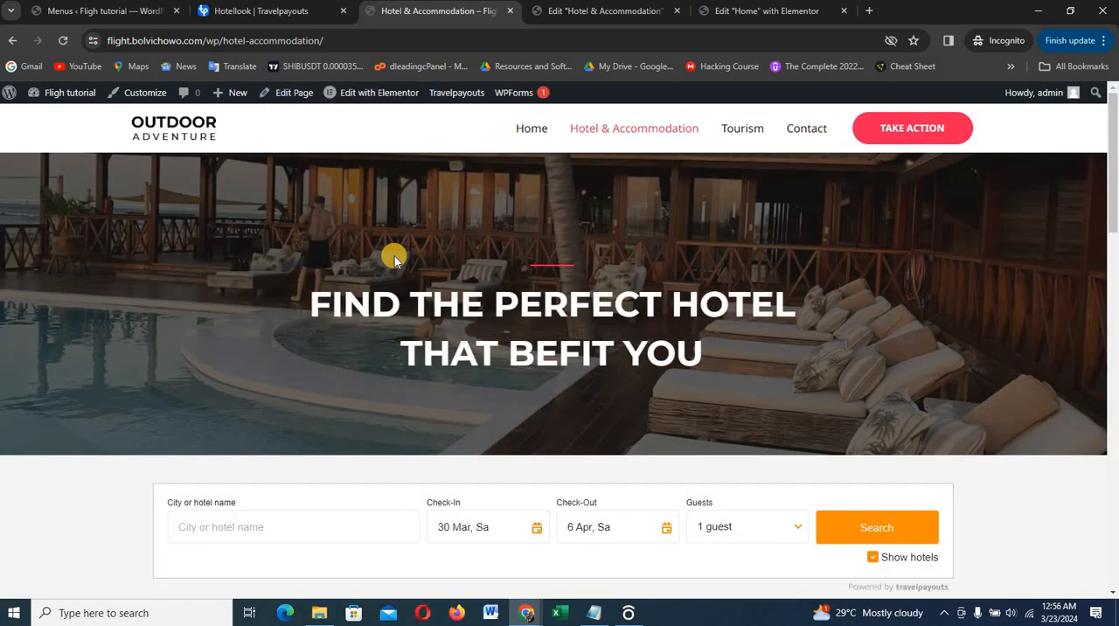
{"action": "scroll", "coordinate": [407, 249], "scroll_direction": "down", "scroll_amount": 4}
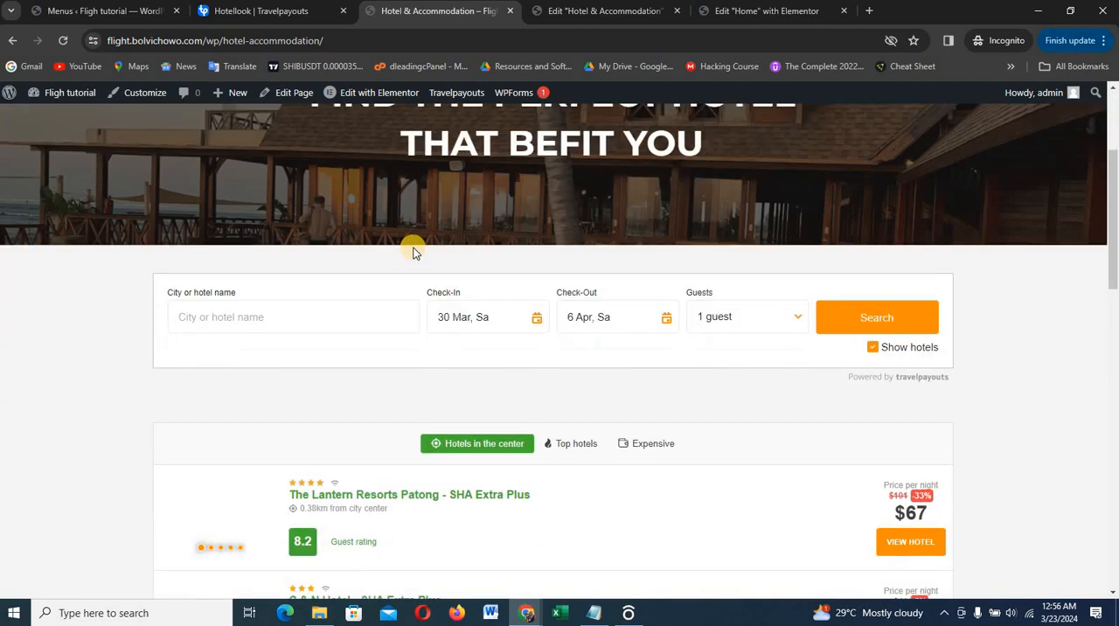
{"action": "scroll", "coordinate": [367, 425], "scroll_direction": "down", "scroll_amount": 2}
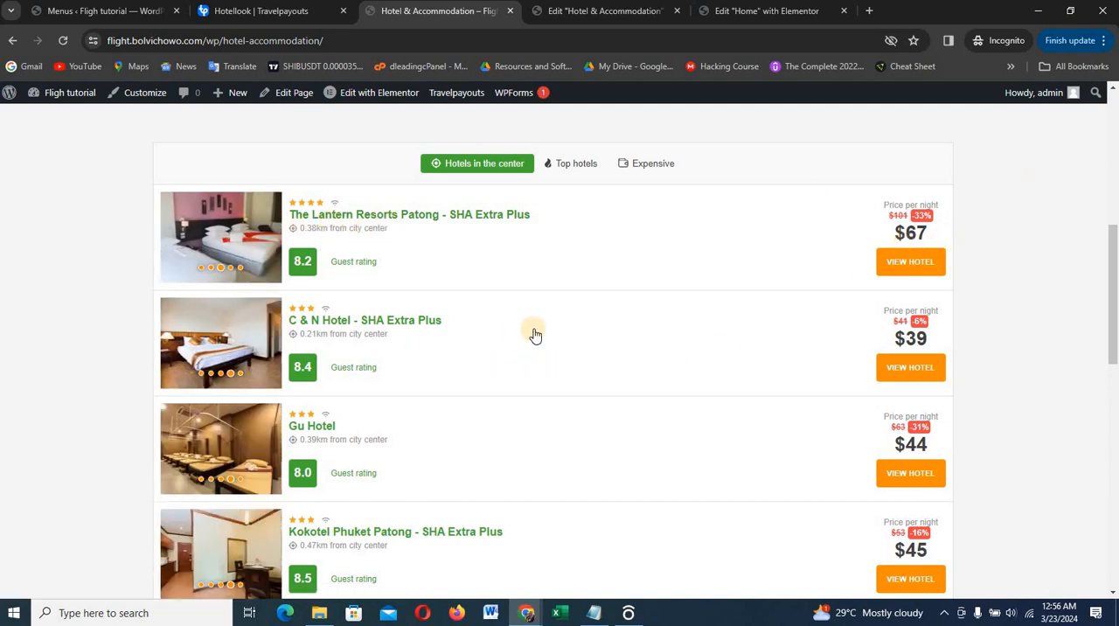
{"action": "scroll", "coordinate": [535, 335], "scroll_direction": "down", "scroll_amount": 5}
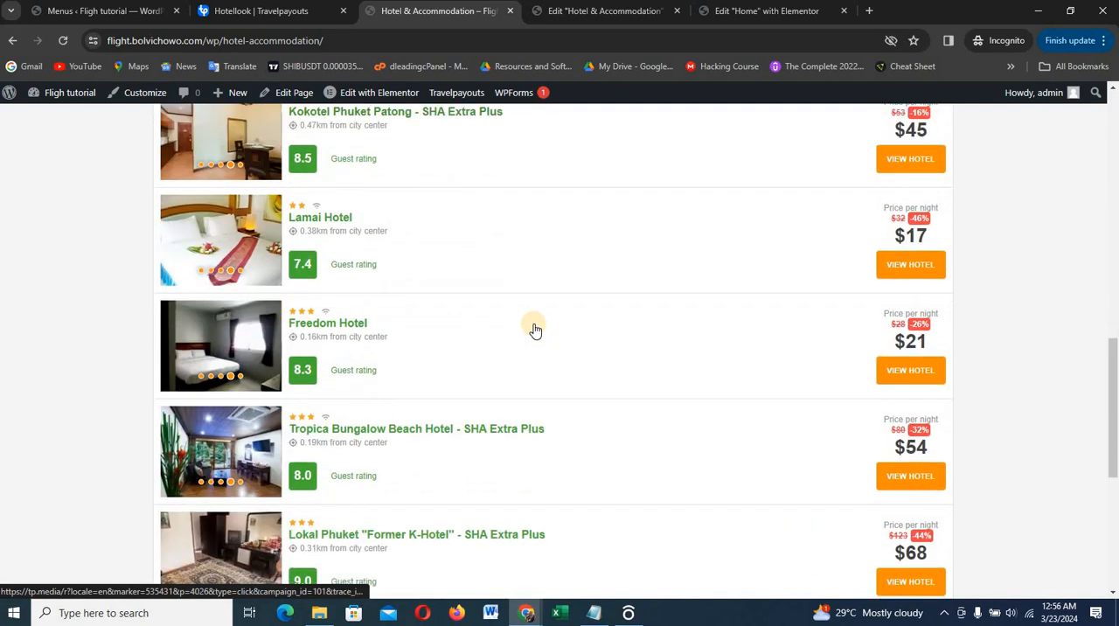
{"action": "scroll", "coordinate": [529, 328], "scroll_direction": "down", "scroll_amount": 2}
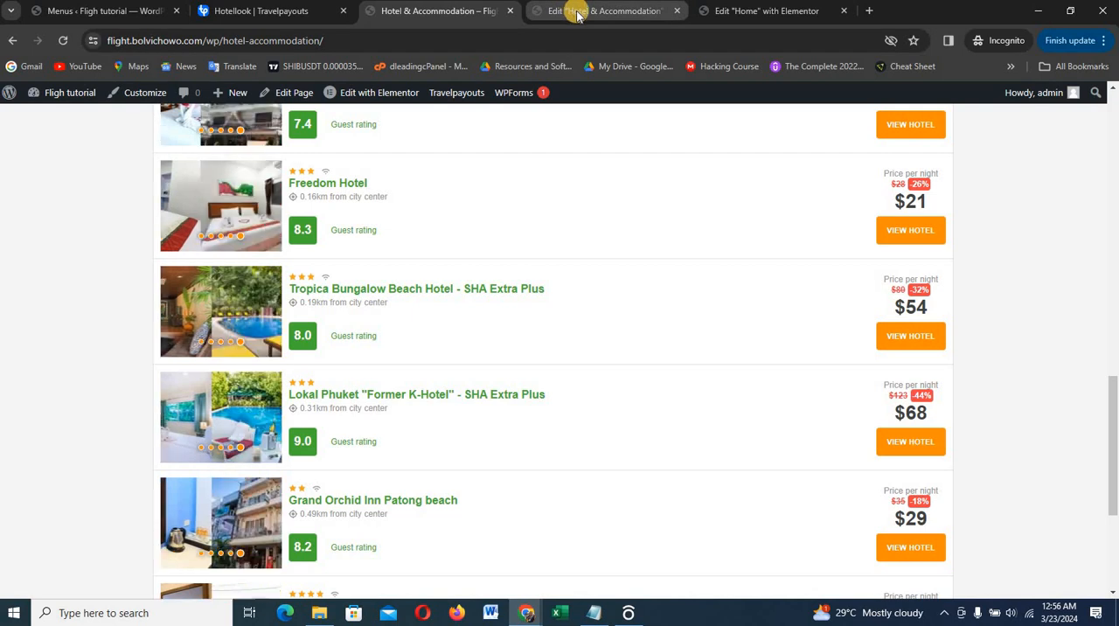
Switch to Travelpayouts and set the Hotels Selections widget's currency to Nigerian Naira (NGN)
{"action": "left_click", "coordinate": [258, 12]}
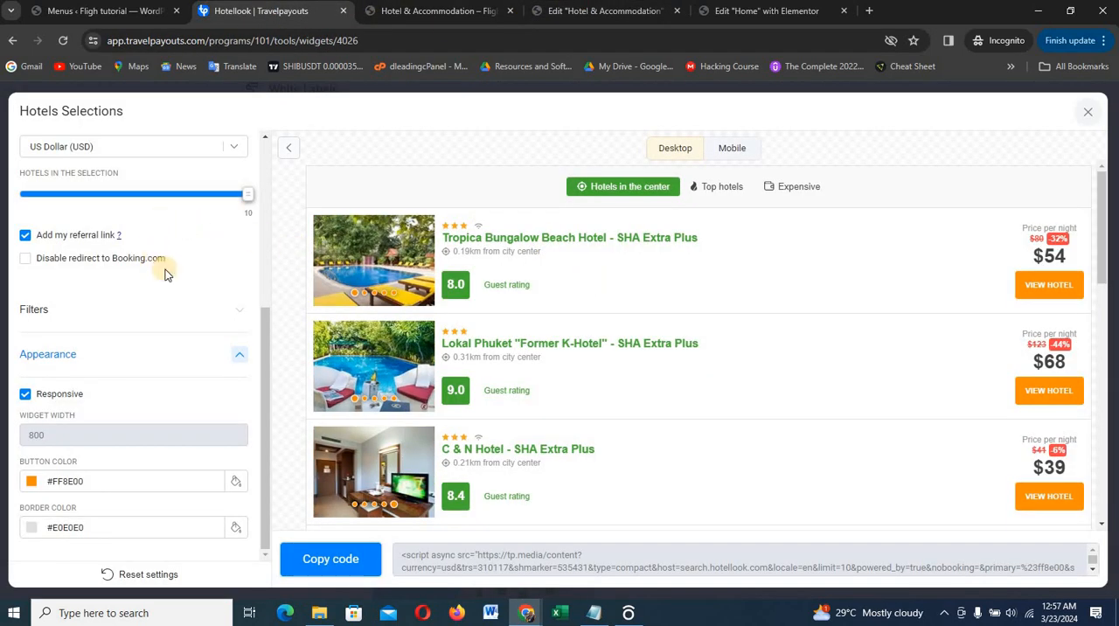
{"action": "scroll", "coordinate": [175, 184], "scroll_direction": "up", "scroll_amount": 1}
{"action": "left_click", "coordinate": [158, 216]}
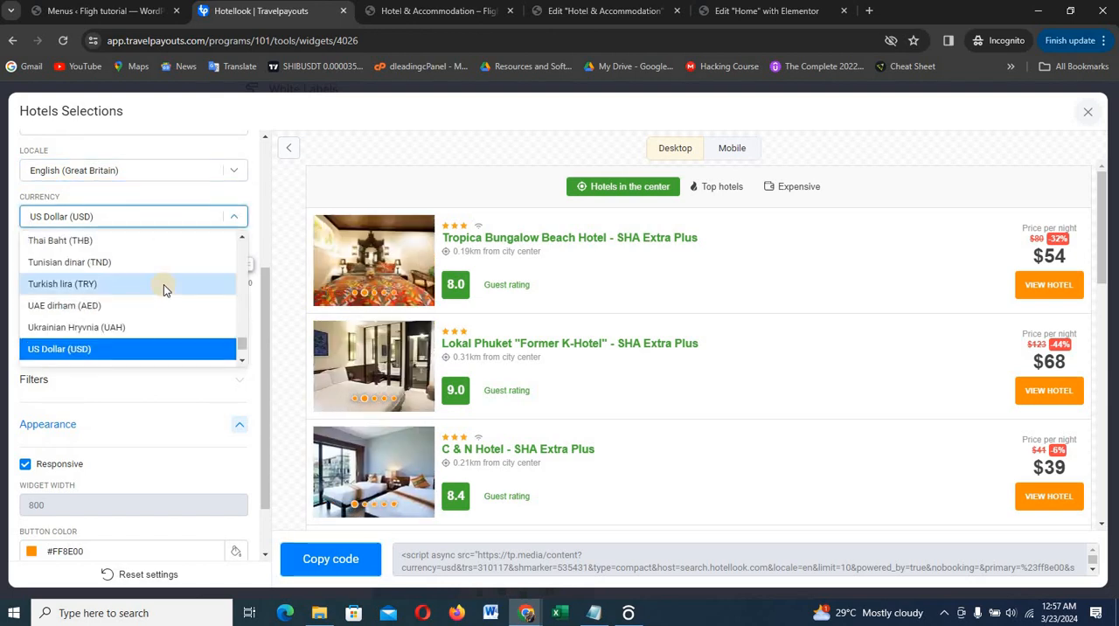
{"action": "type", "text": "ng"}
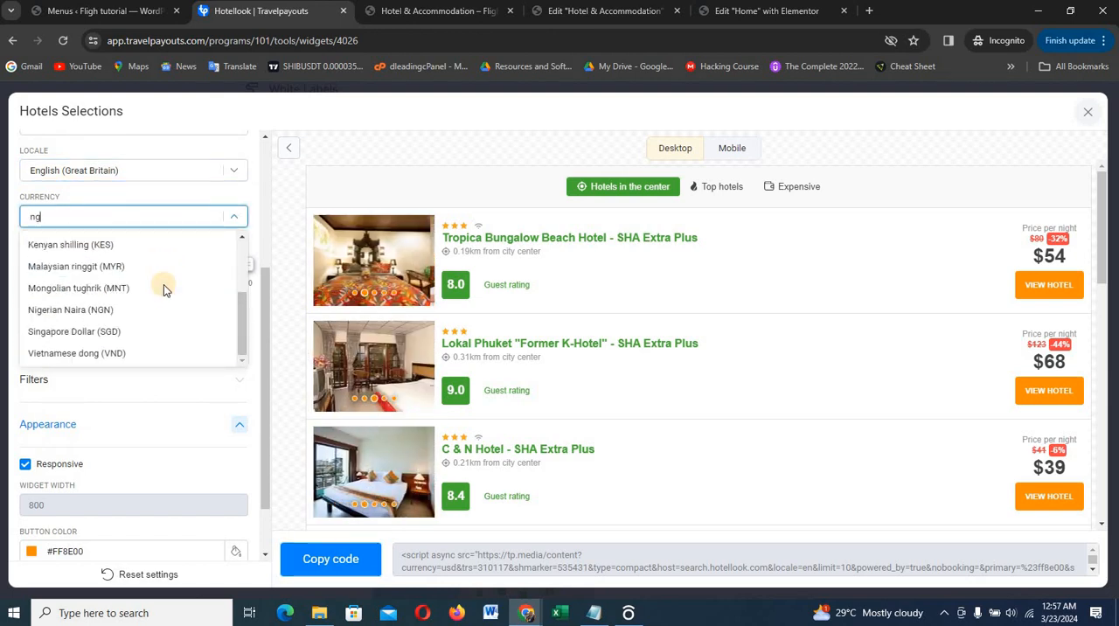
{"action": "key", "text": "BackSpace"}
{"action": "type", "text": "ig"}
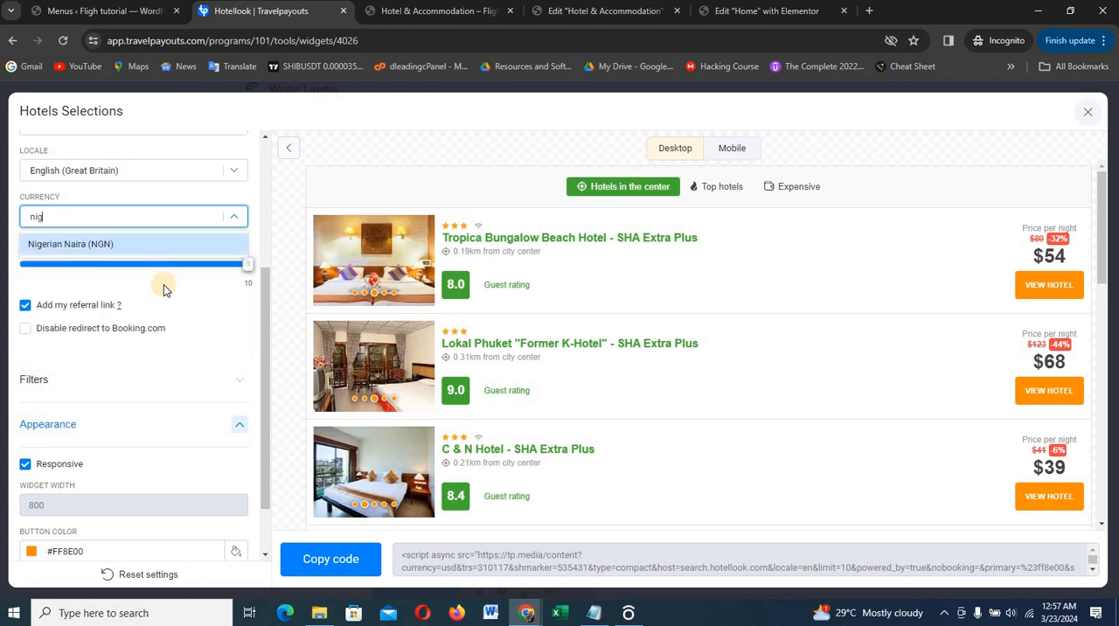
{"action": "left_click", "coordinate": [156, 251]}
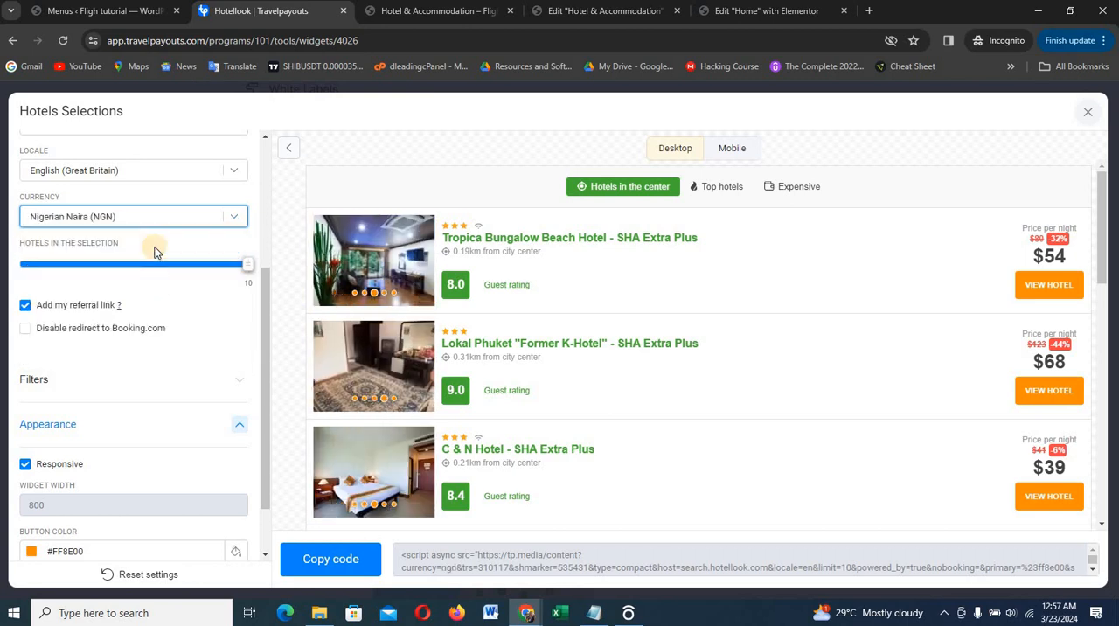
Copy the Naira version of the Hotels Selections code, replace the lower HTML widget's code with it in Elementor, and update the page
{"action": "left_click", "coordinate": [321, 560]}
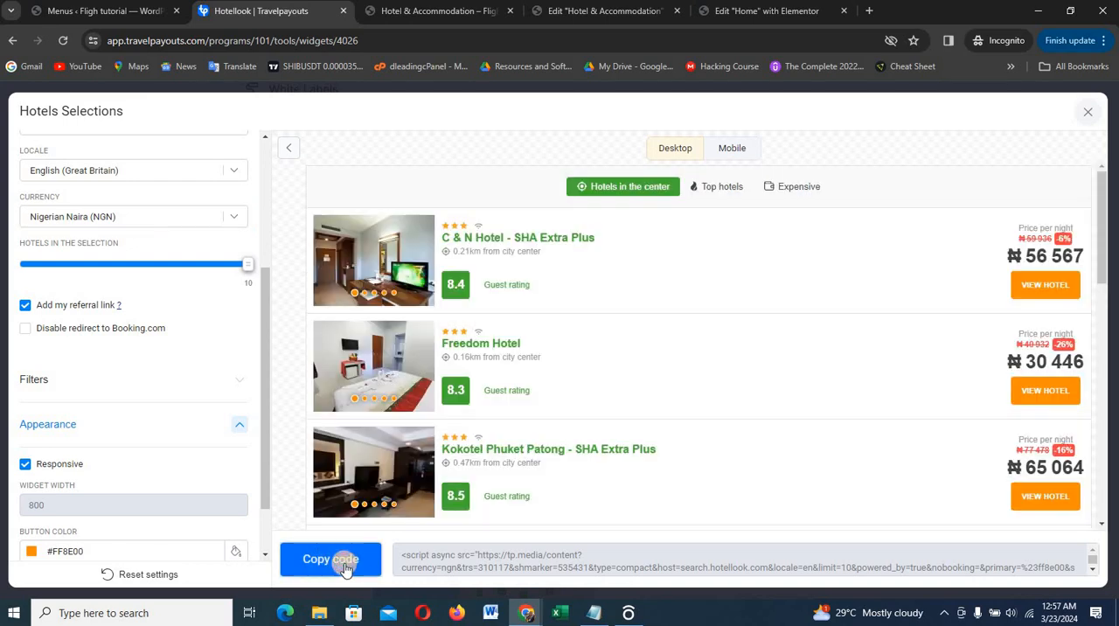
{"action": "left_click", "coordinate": [366, 556]}
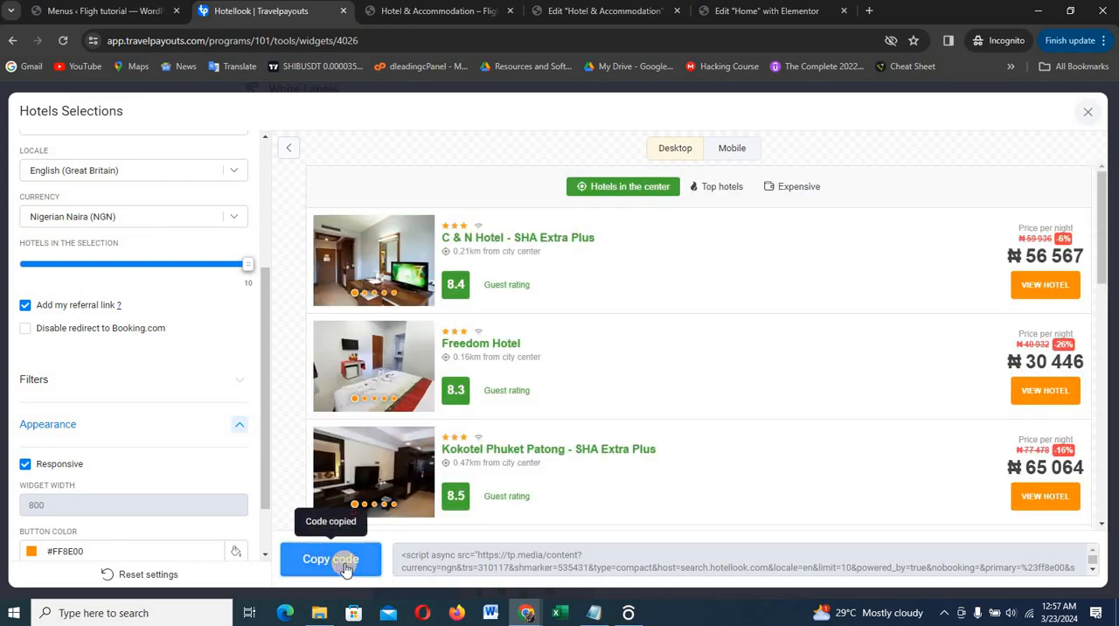
{"action": "left_click", "coordinate": [626, 17]}
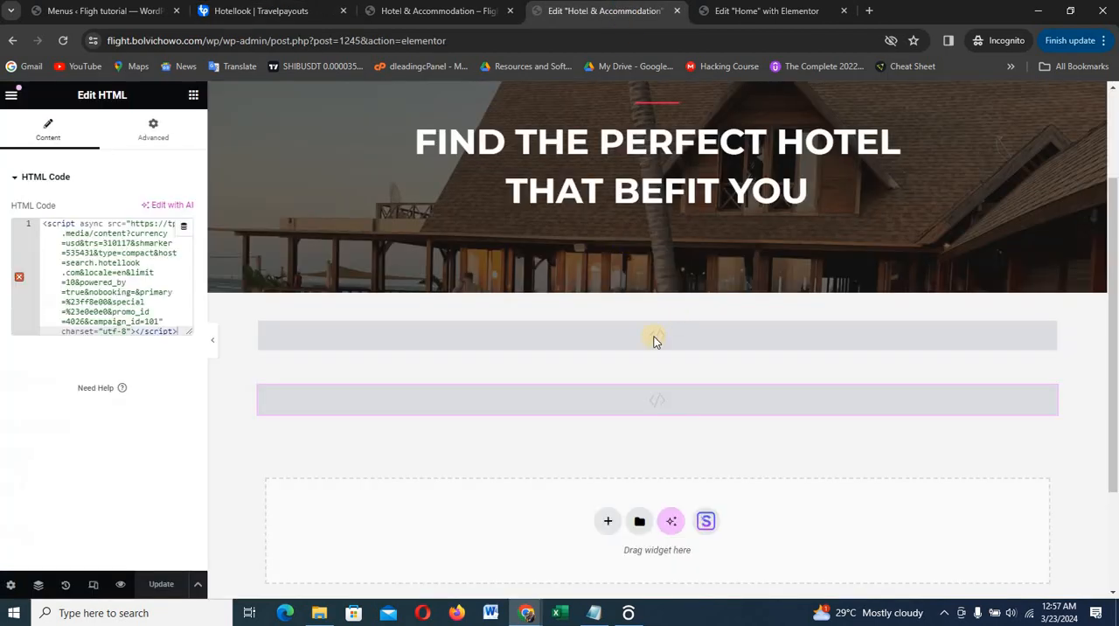
{"action": "left_click", "coordinate": [113, 253]}
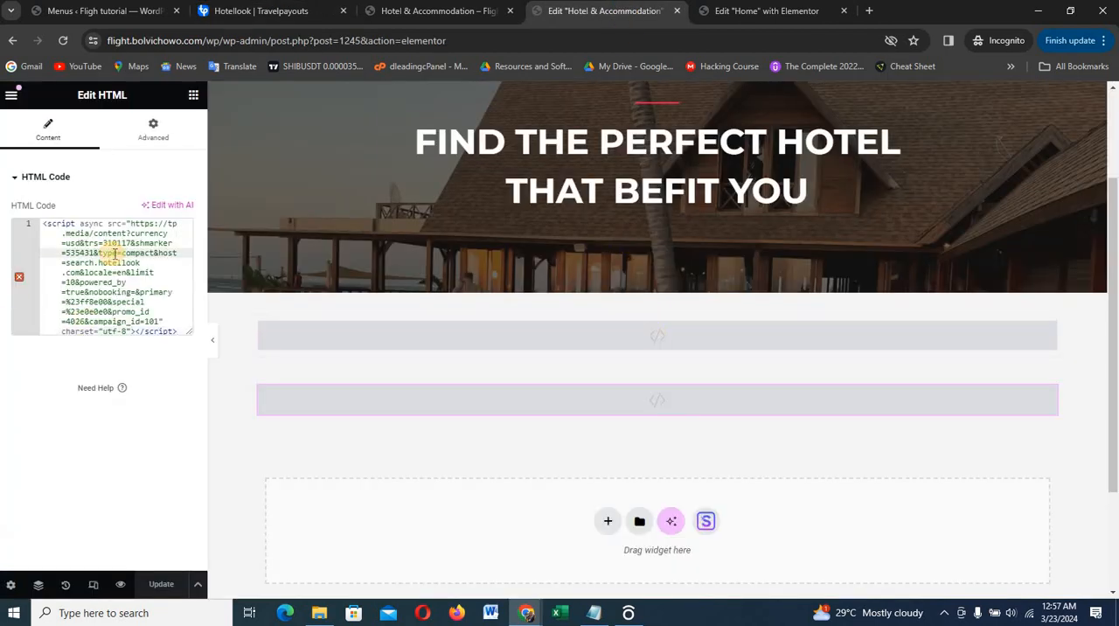
{"action": "key", "text": "ctrl+a"}
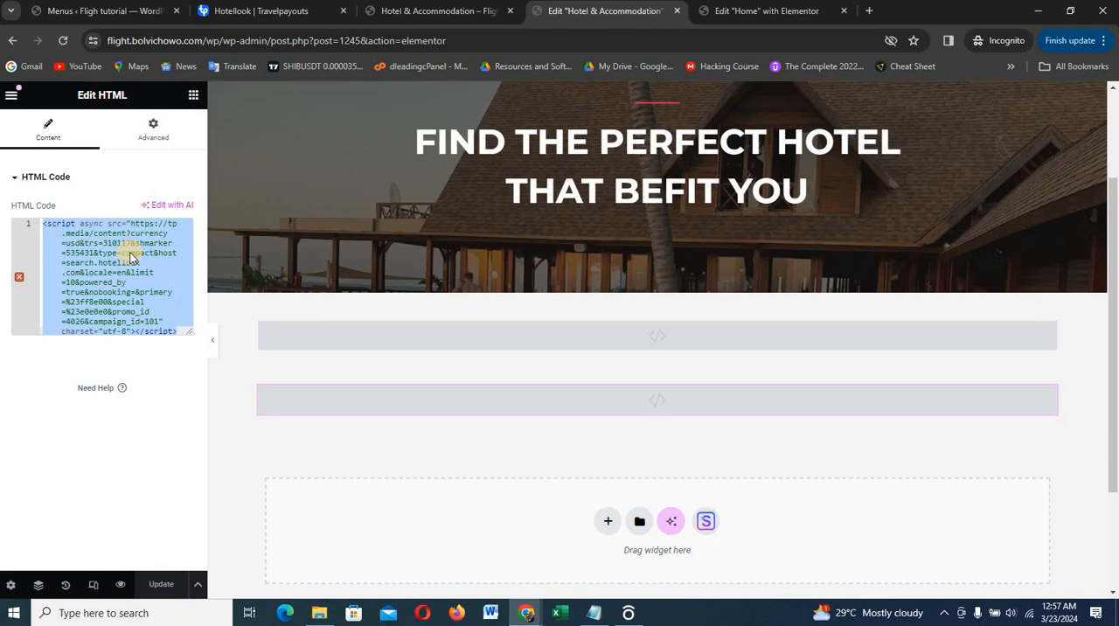
{"action": "key", "text": "BackSpace"}
{"action": "key", "text": "ctrl+v"}
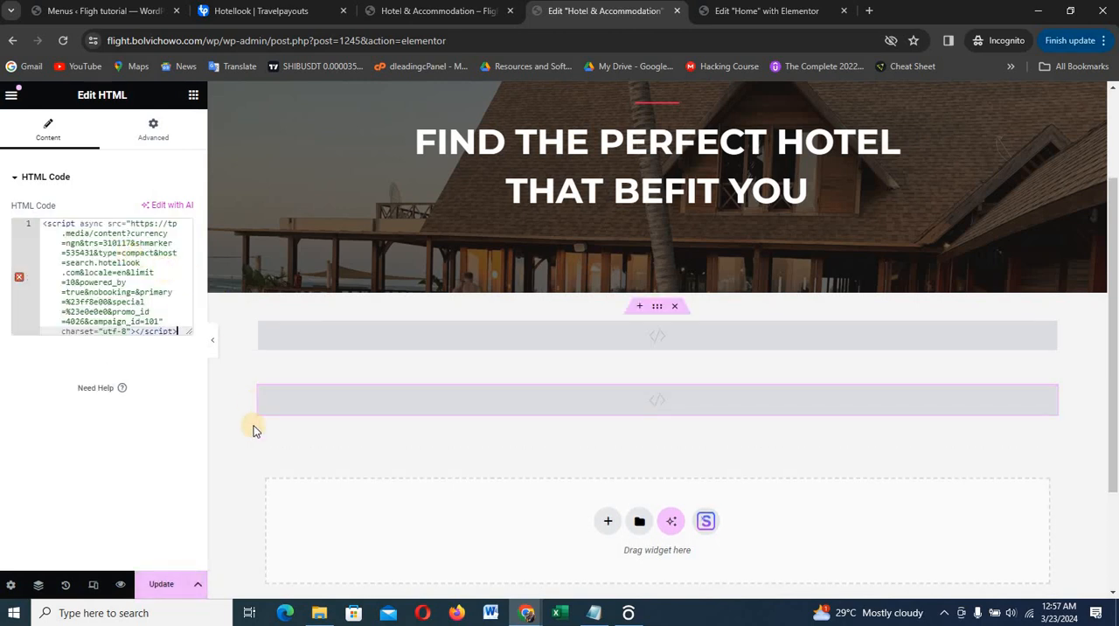
{"action": "left_click", "coordinate": [157, 585]}
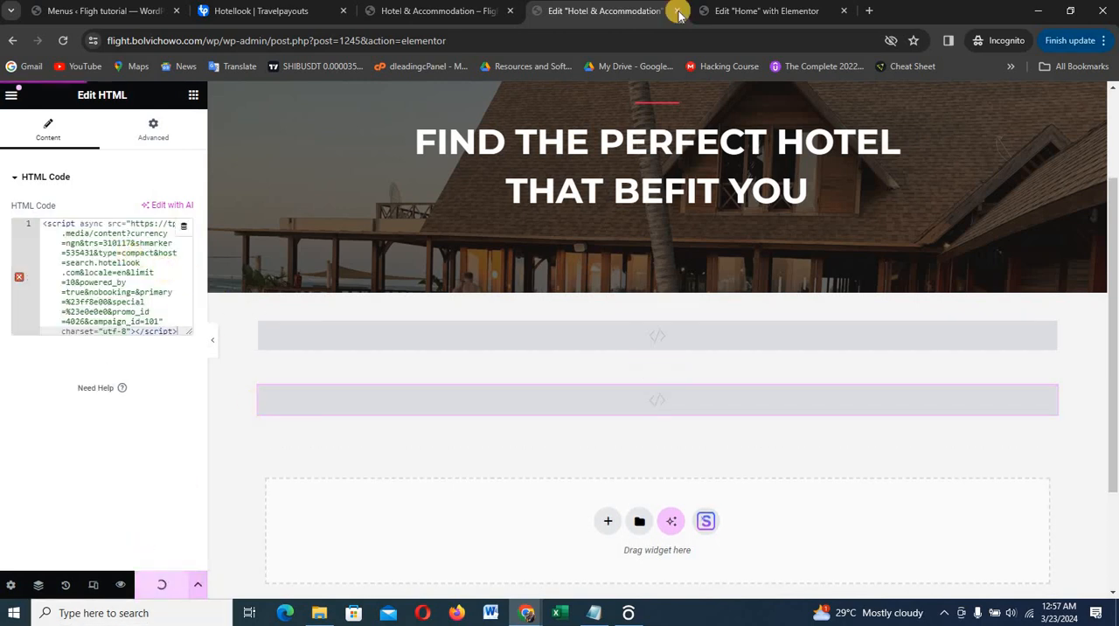
Examine the currency and layout of the hotels selection list on the live Hotel & Accommodation page
{"action": "left_click", "coordinate": [428, 12]}
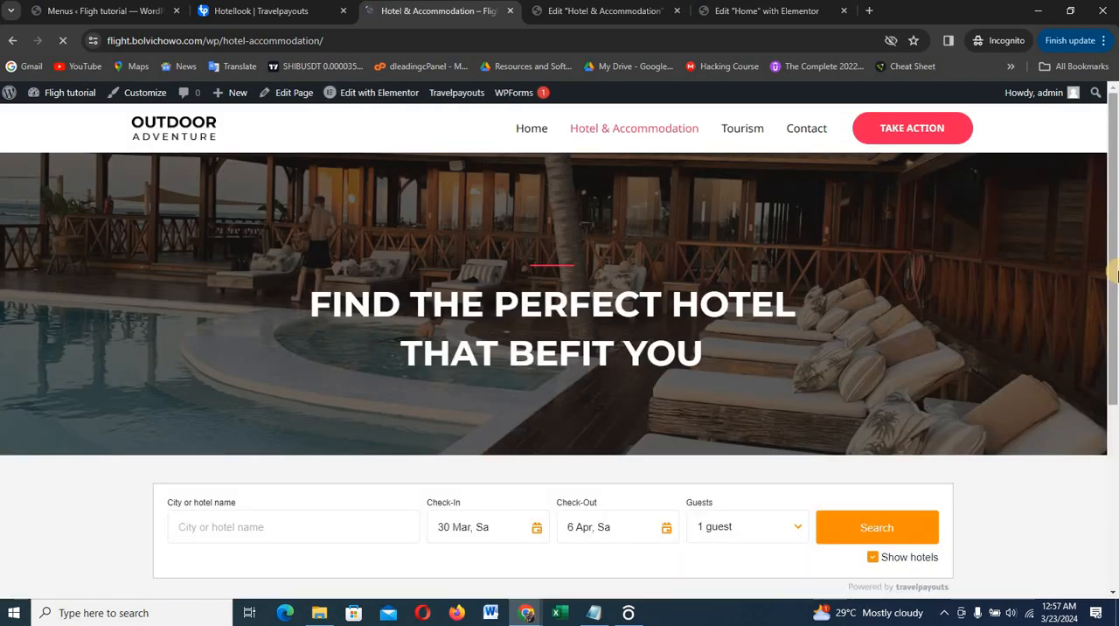
{"action": "left_click_drag", "start_coordinate": [1116, 275], "coordinate": [1114, 305]}
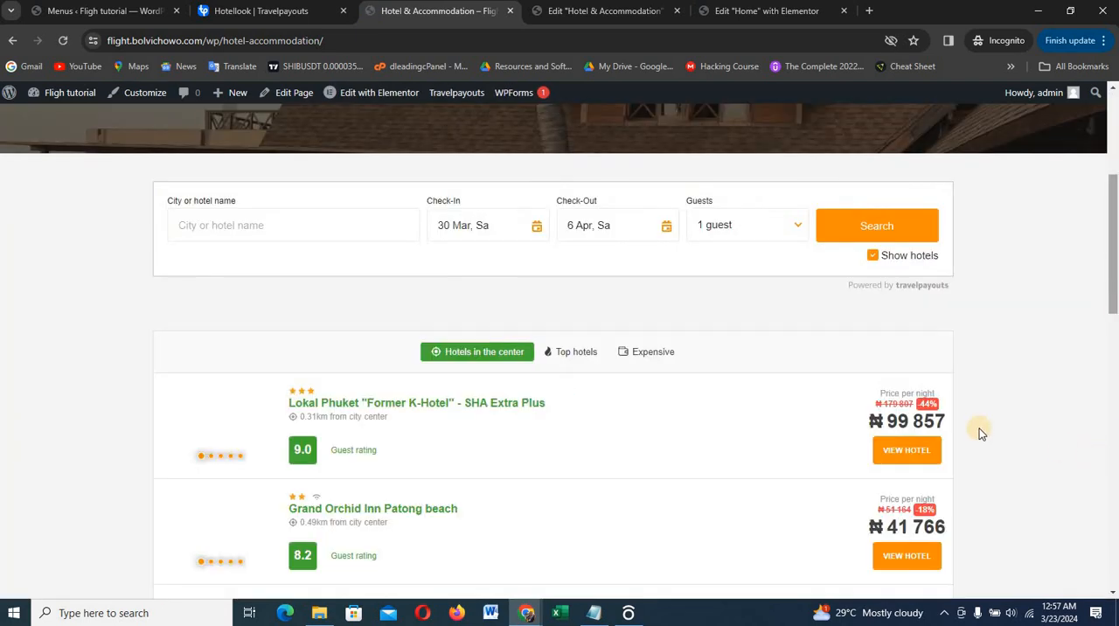
{"action": "scroll", "coordinate": [883, 418], "scroll_direction": "down", "scroll_amount": 1}
{"action": "scroll", "coordinate": [875, 411], "scroll_direction": "down", "scroll_amount": 3}
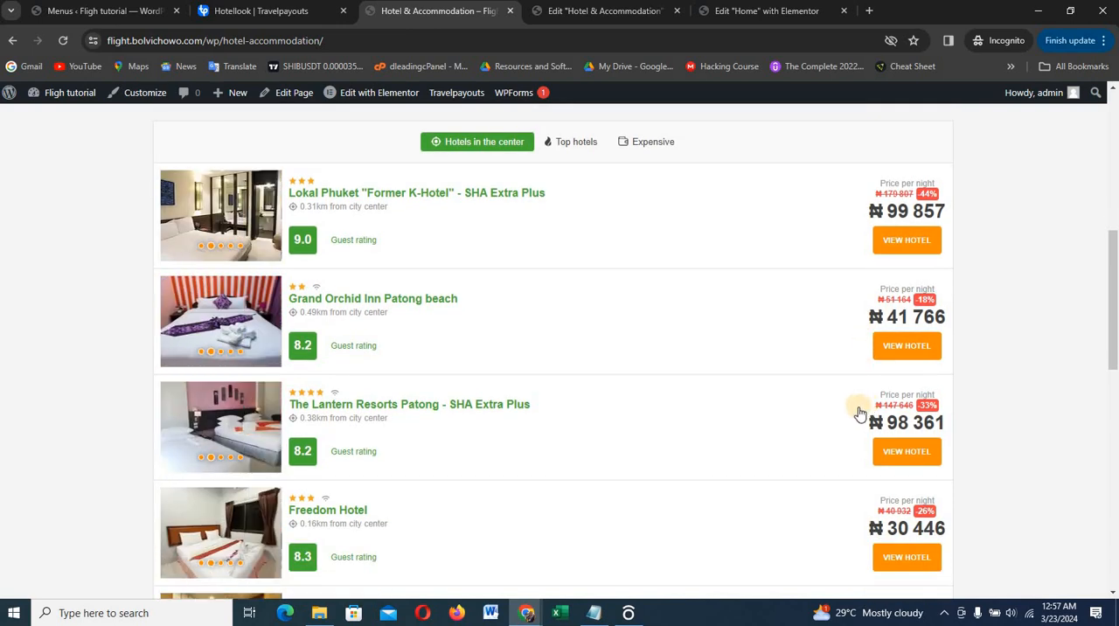
{"action": "scroll", "coordinate": [861, 409], "scroll_direction": "up", "scroll_amount": 6}
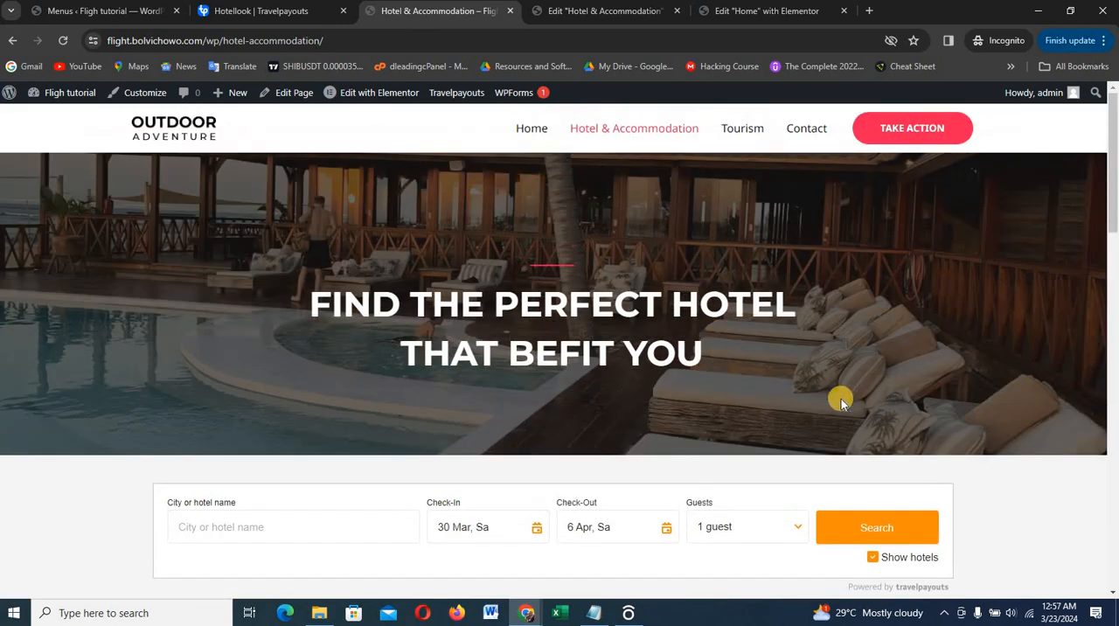
{"action": "scroll", "coordinate": [848, 383], "scroll_direction": "down", "scroll_amount": 15}
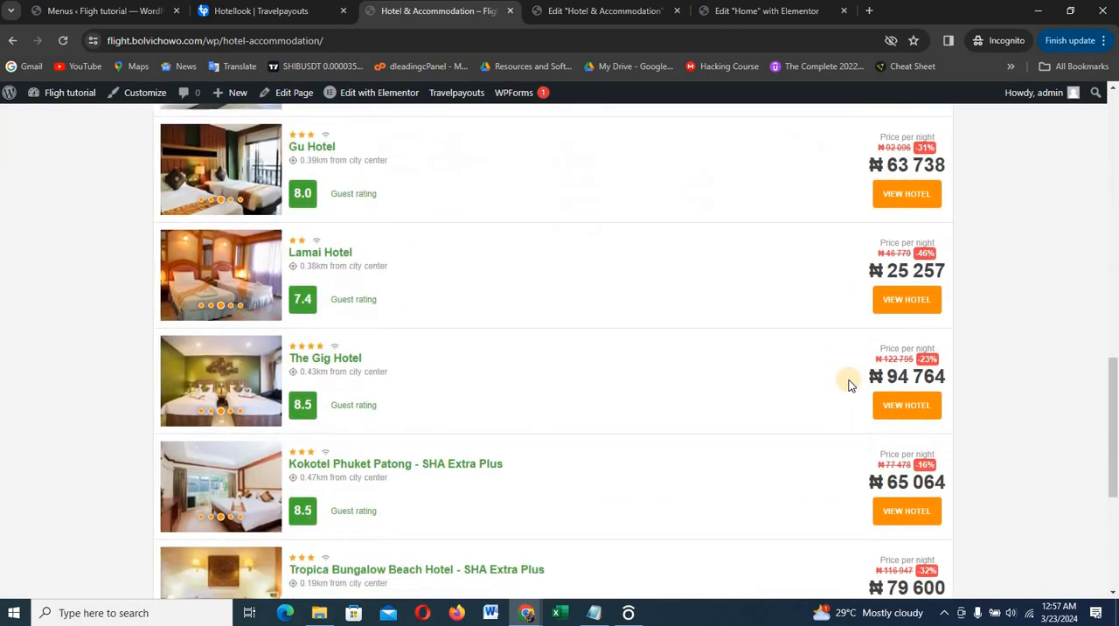
{"action": "scroll", "coordinate": [848, 383], "scroll_direction": "up", "scroll_amount": 12}
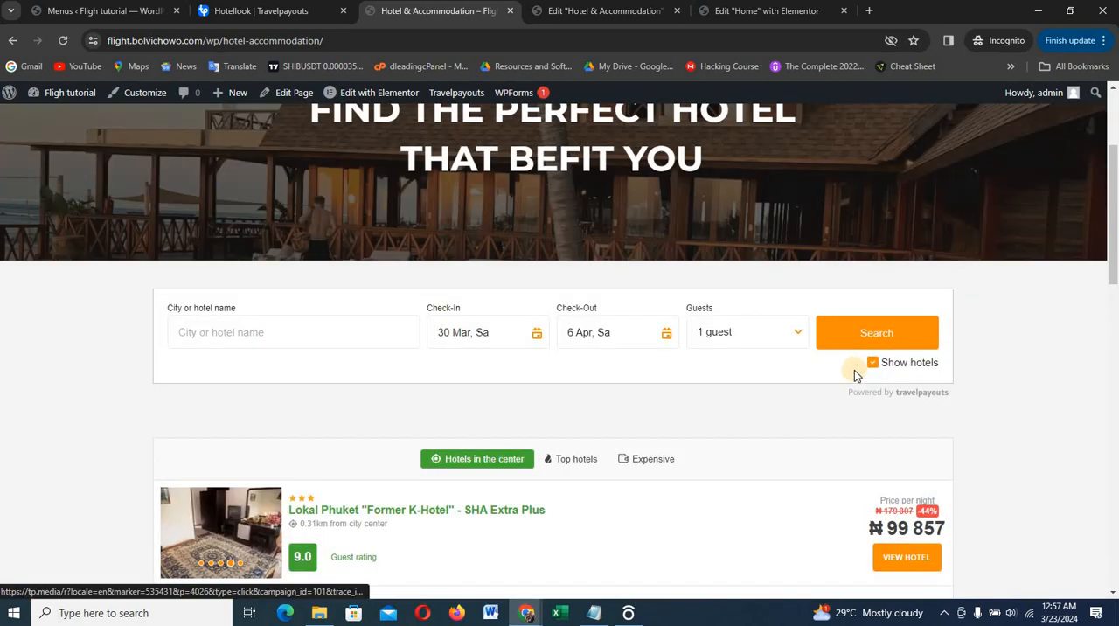
{"action": "scroll", "coordinate": [750, 350], "scroll_direction": "up", "scroll_amount": 3}
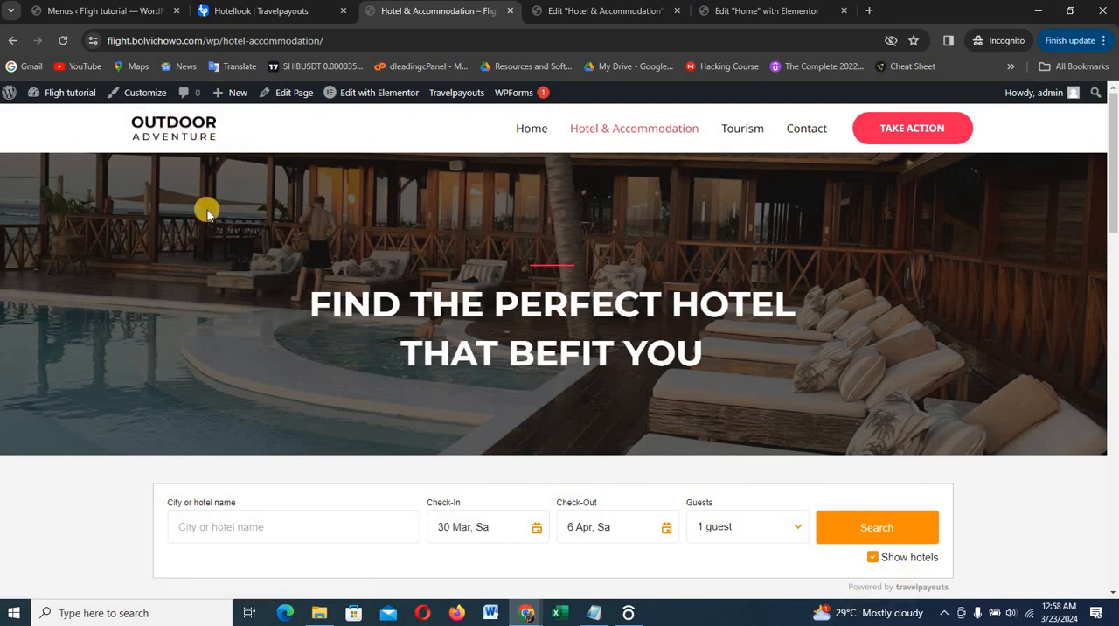
Open the site's Customizer in a new tab, and view the installed plugins in the WordPress dashboard
{"action": "right_click", "coordinate": [143, 95]}
{"action": "left_click", "coordinate": [194, 105]}
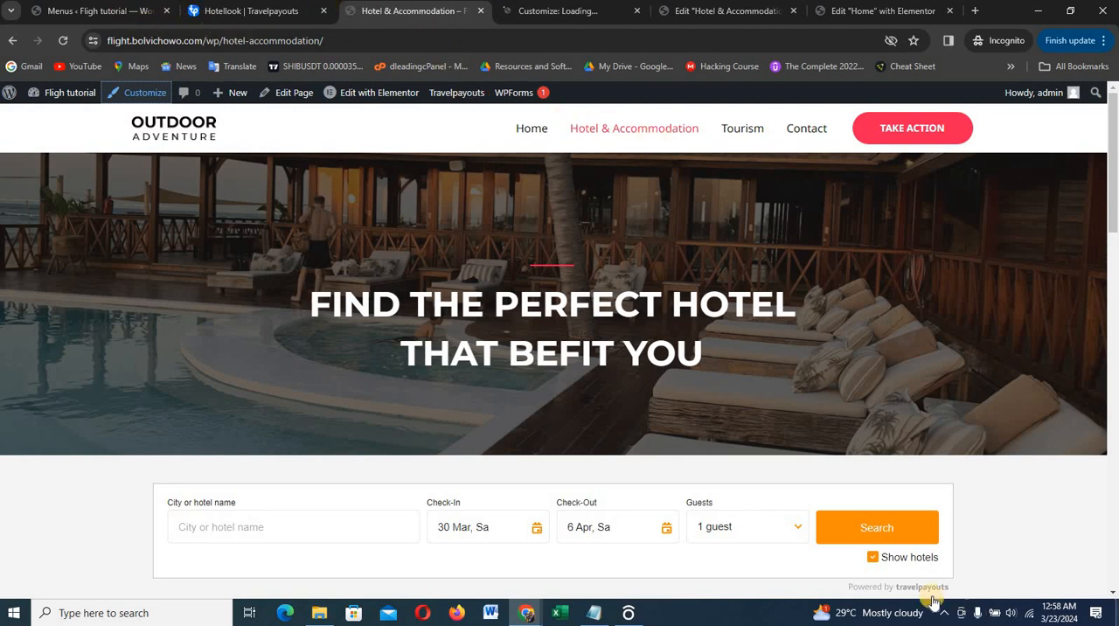
{"action": "left_click", "coordinate": [150, 15]}
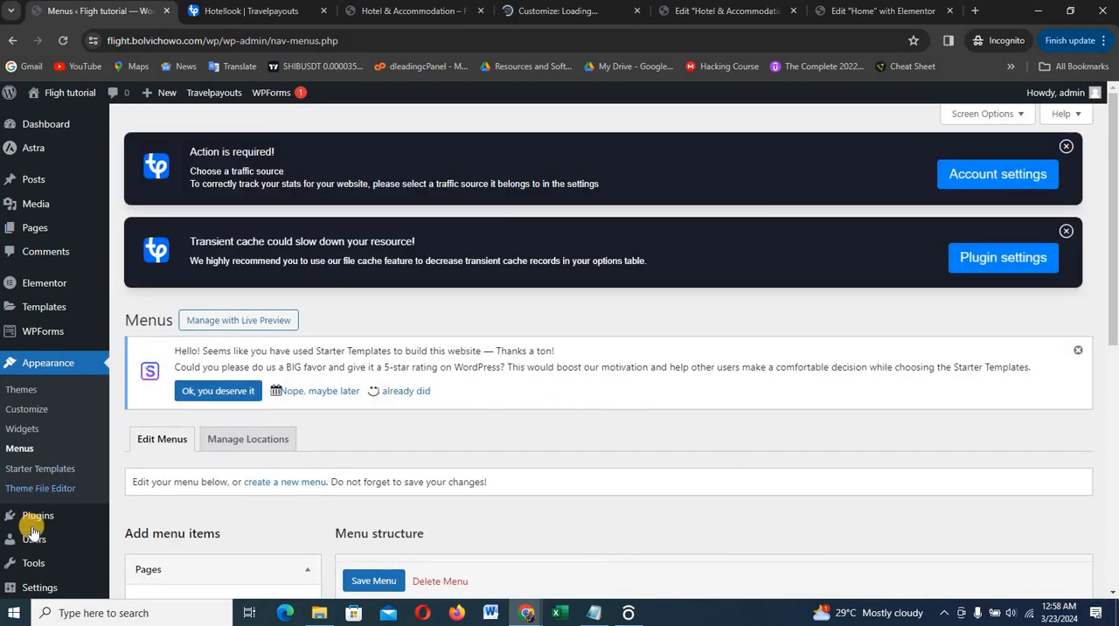
{"action": "mouse_move", "coordinate": [38, 512]}
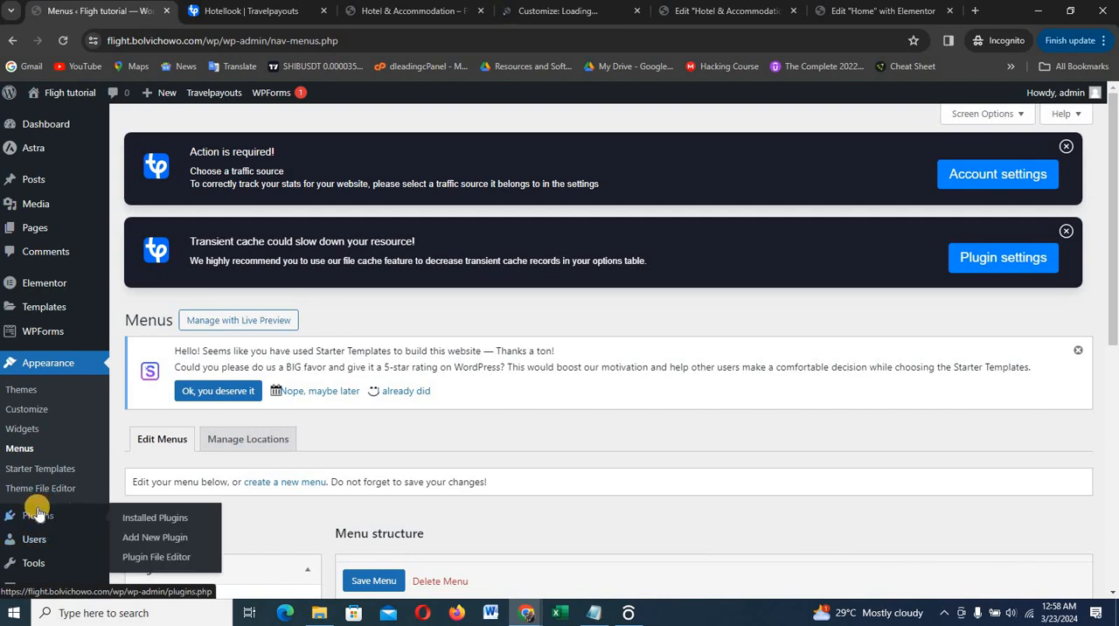
{"action": "left_click", "coordinate": [153, 523]}
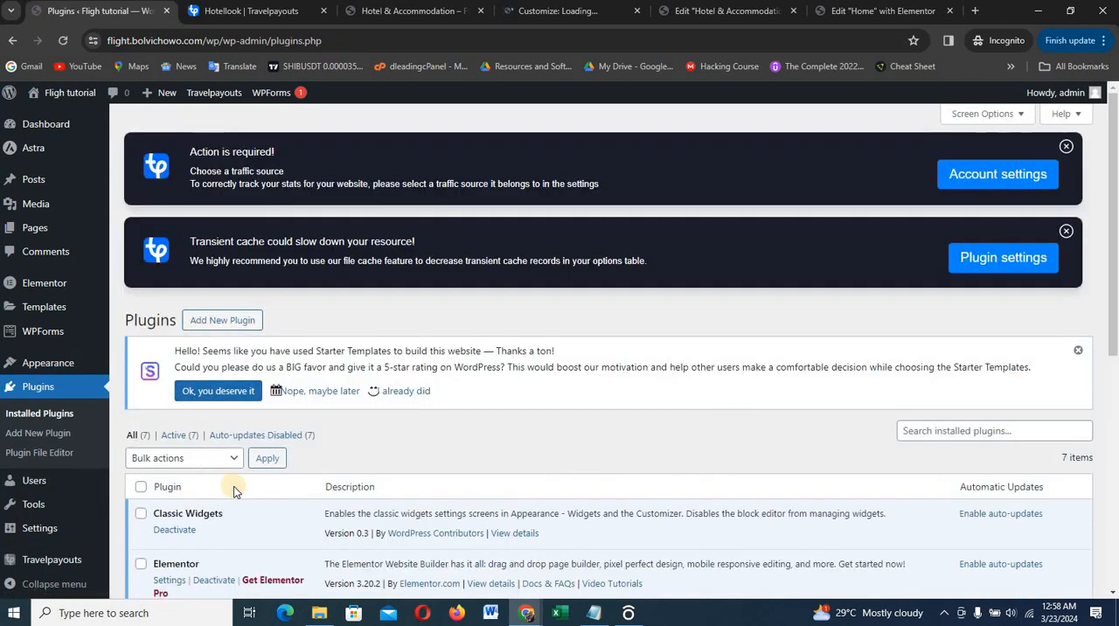
{"action": "scroll", "coordinate": [234, 486], "scroll_direction": "down", "scroll_amount": 2}
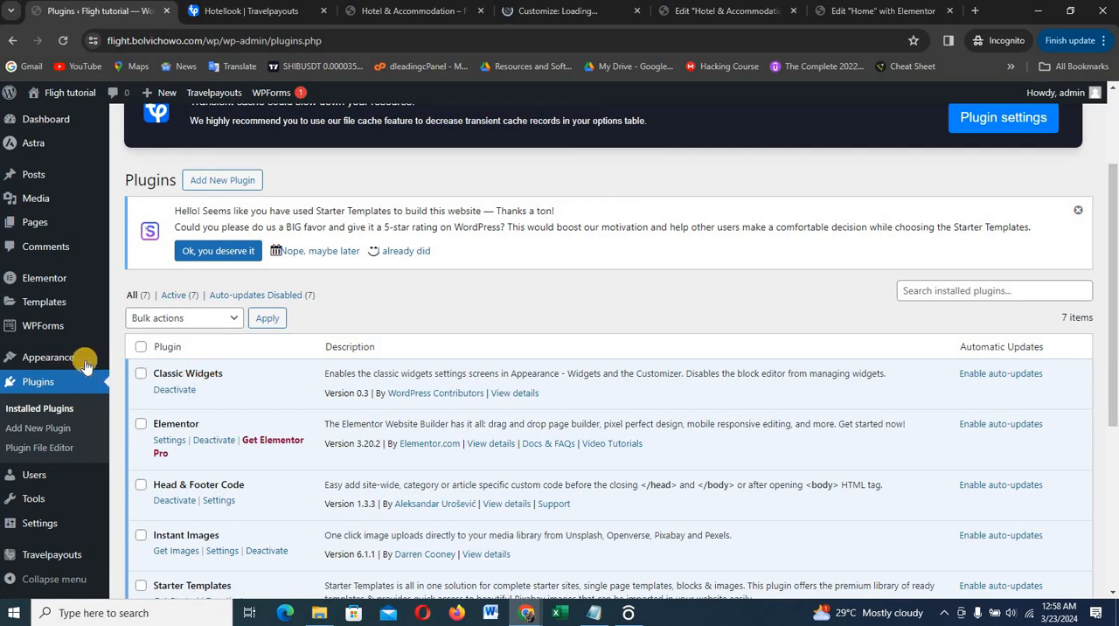
Go to the WordPress widget management page and expand the block inside Footer Builder Widget 1 to show its HTML
{"action": "mouse_move", "coordinate": [62, 359]}
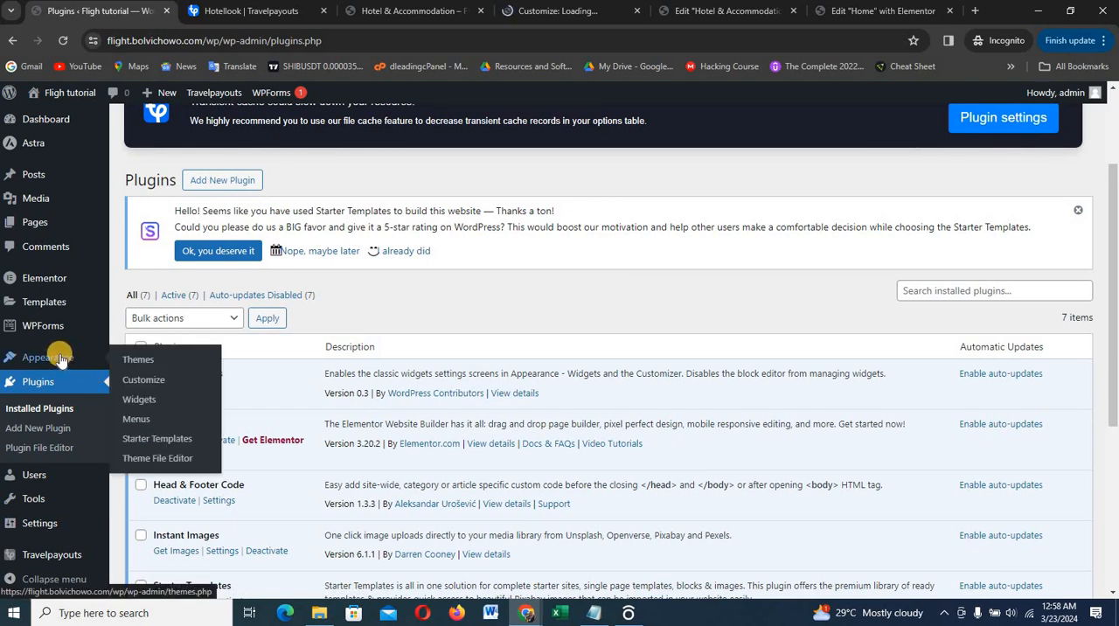
{"action": "left_click", "coordinate": [146, 403]}
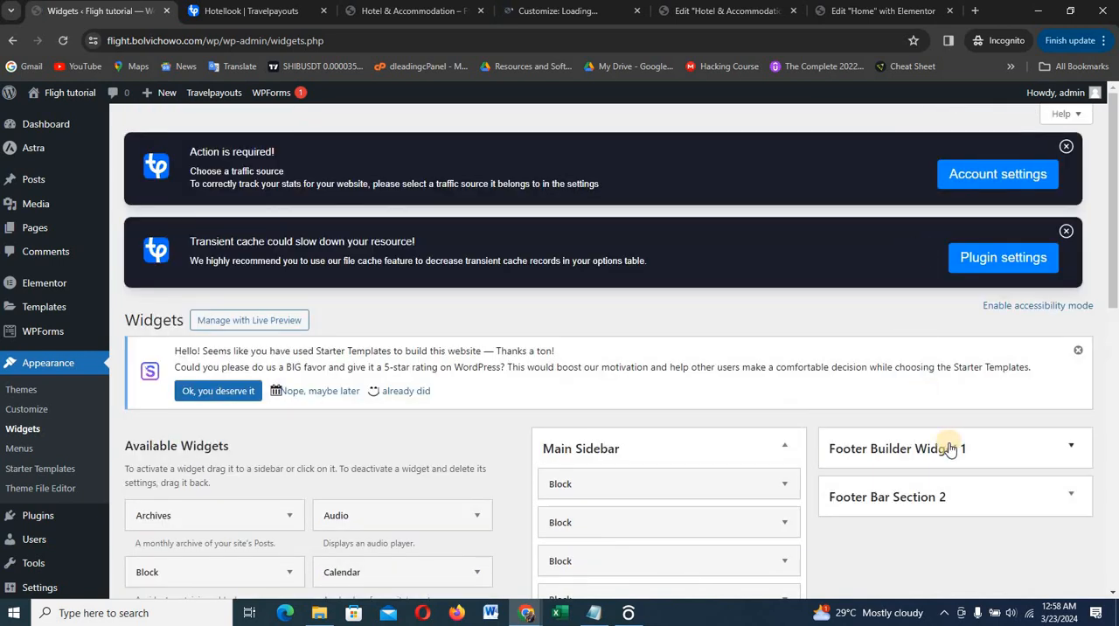
{"action": "left_click", "coordinate": [946, 449]}
{"action": "scroll", "coordinate": [962, 455], "scroll_direction": "down", "scroll_amount": 2}
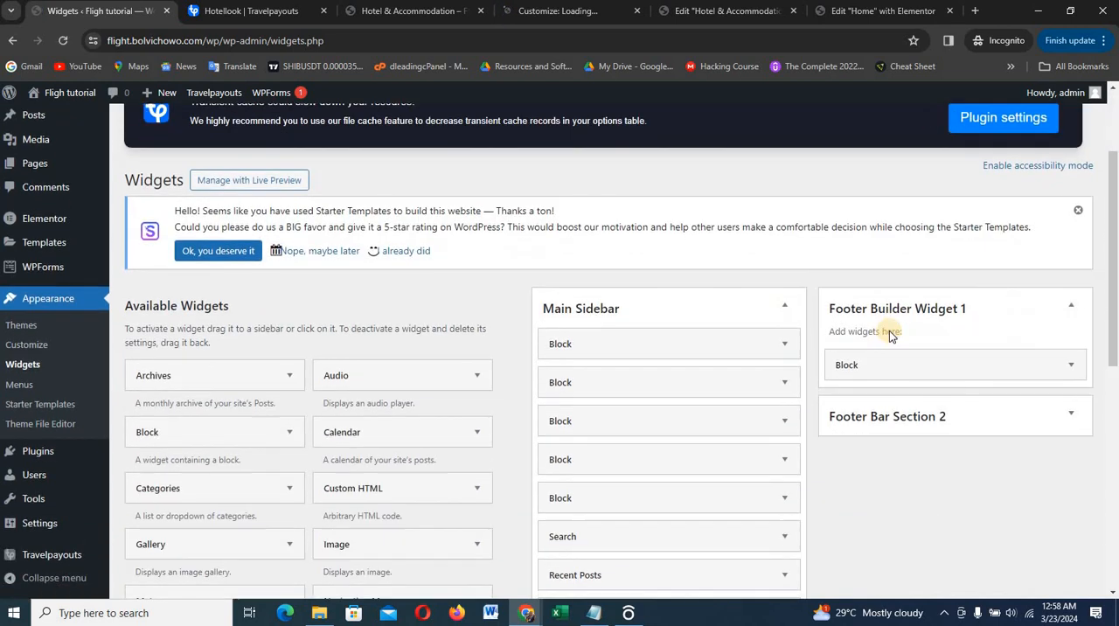
{"action": "left_click", "coordinate": [937, 368]}
{"action": "scroll", "coordinate": [940, 393], "scroll_direction": "down", "scroll_amount": 1}
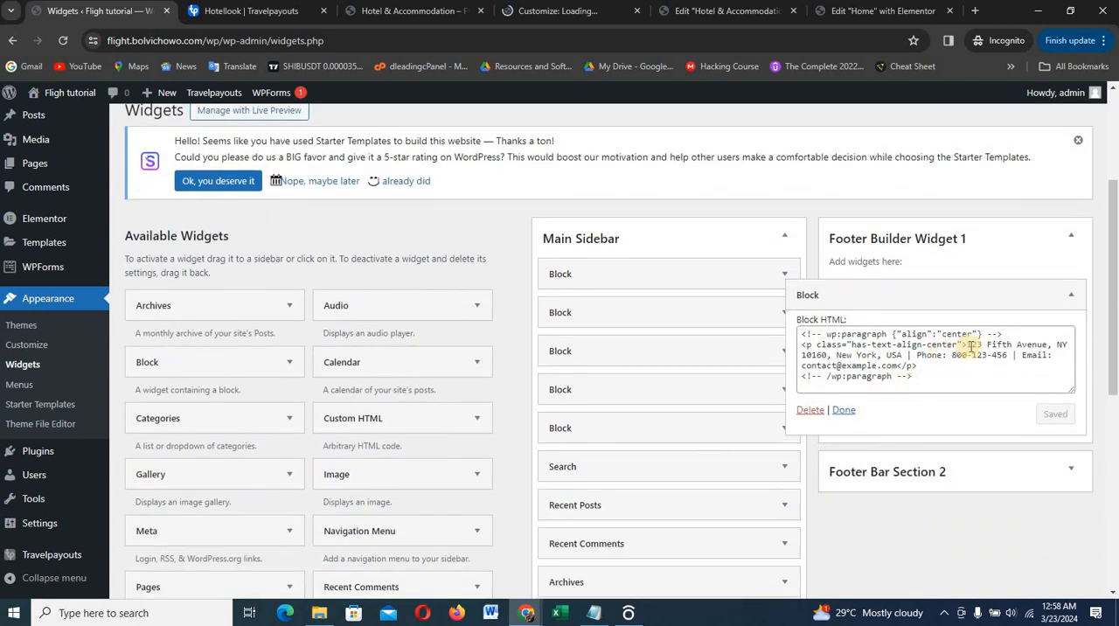
Replace the placeholder street address in the footer block's HTML with the business's own postal address
{"action": "left_click_drag", "start_coordinate": [968, 345], "coordinate": [904, 356]}
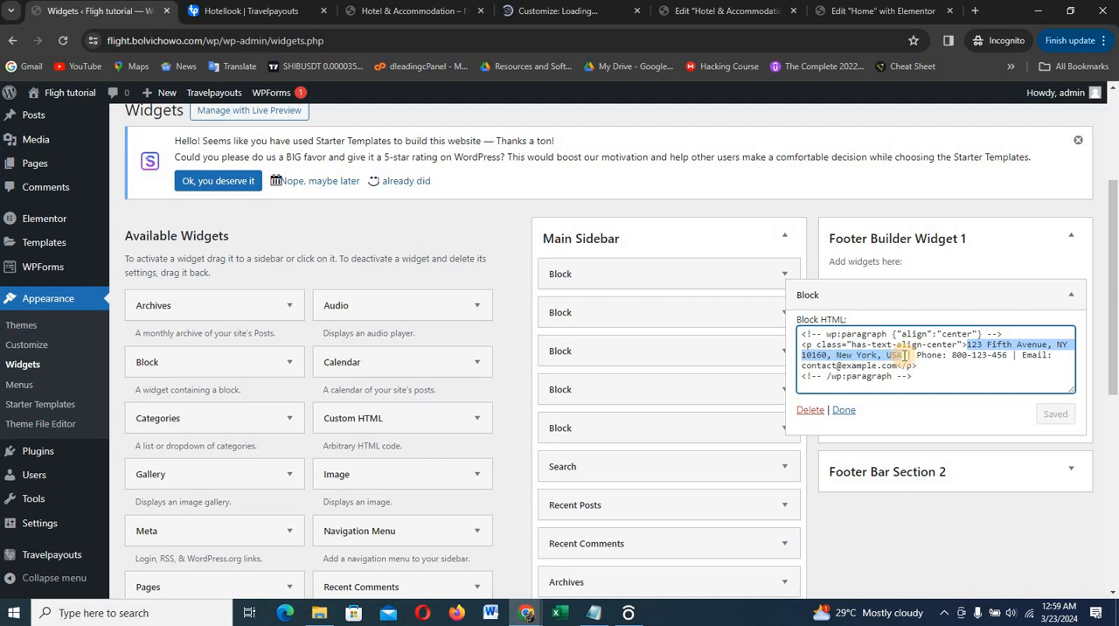
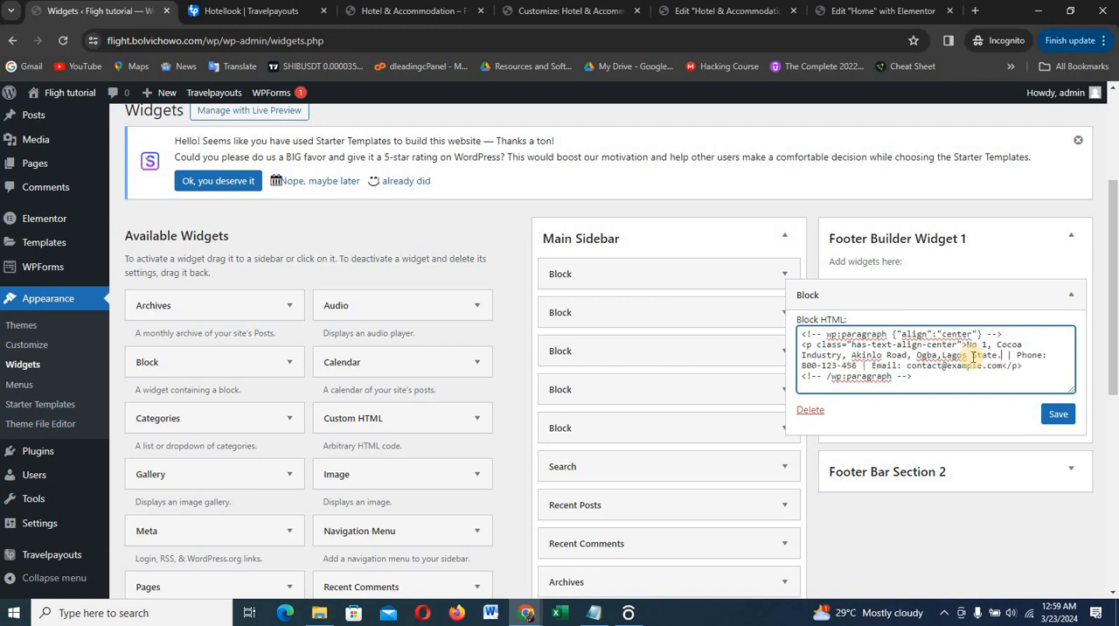
Replace the placeholder phone number in the footer block's HTML with the business's contact phone number
{"action": "left_click", "coordinate": [860, 365]}
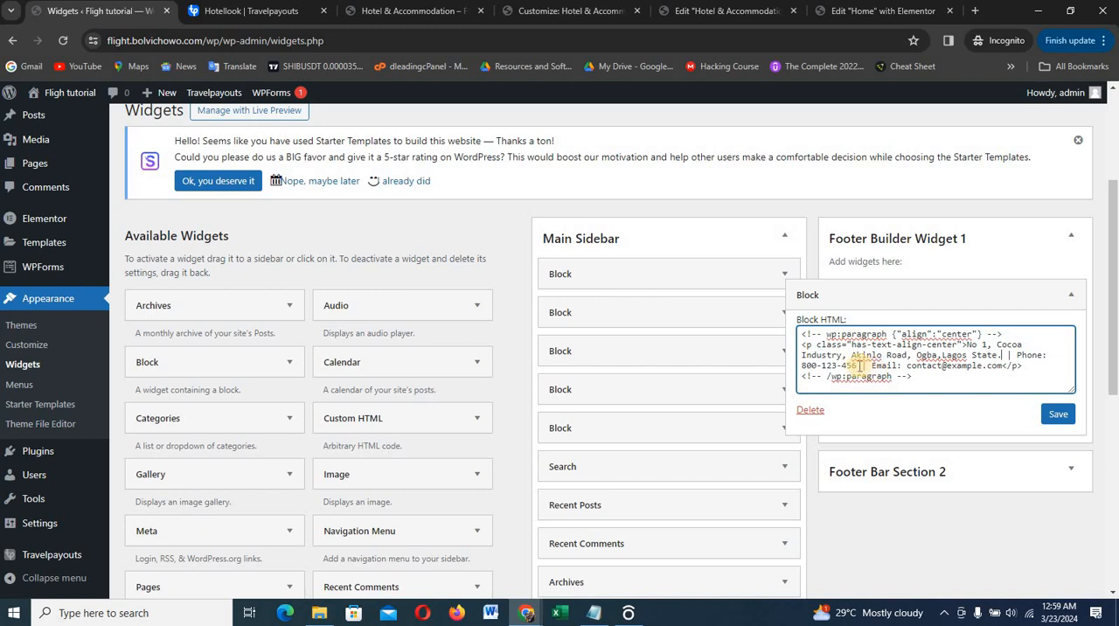
{"action": "left_click_drag", "start_coordinate": [857, 366], "coordinate": [805, 368]}
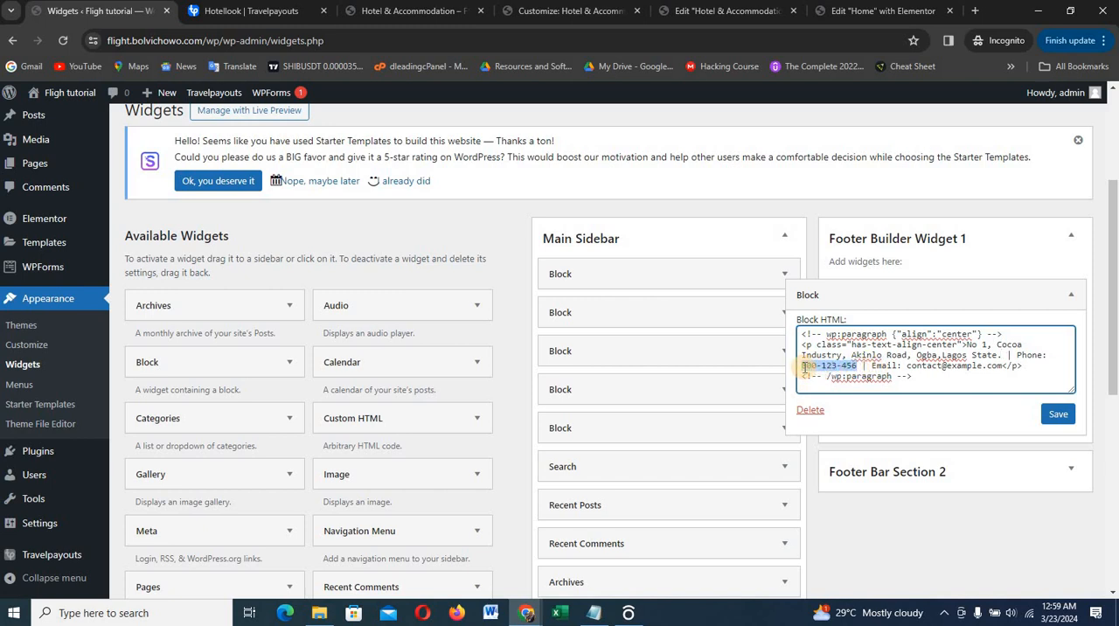
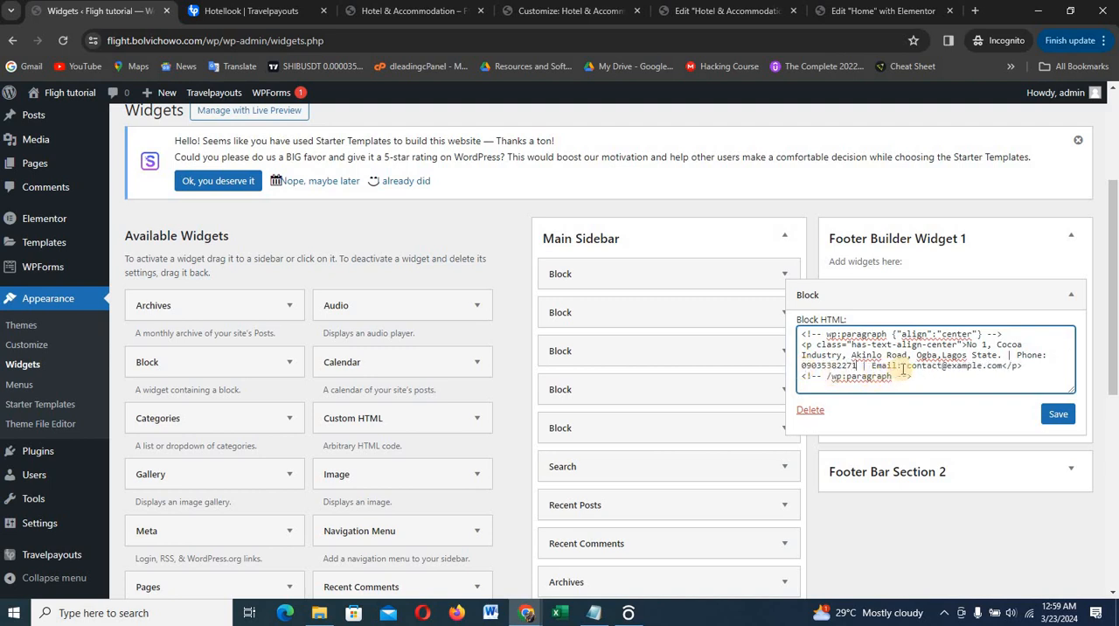
Replace the placeholder e-mail in the footer block with the business's contact e-mail, then save and close the block
{"action": "left_click_drag", "start_coordinate": [906, 365], "coordinate": [1001, 366]}
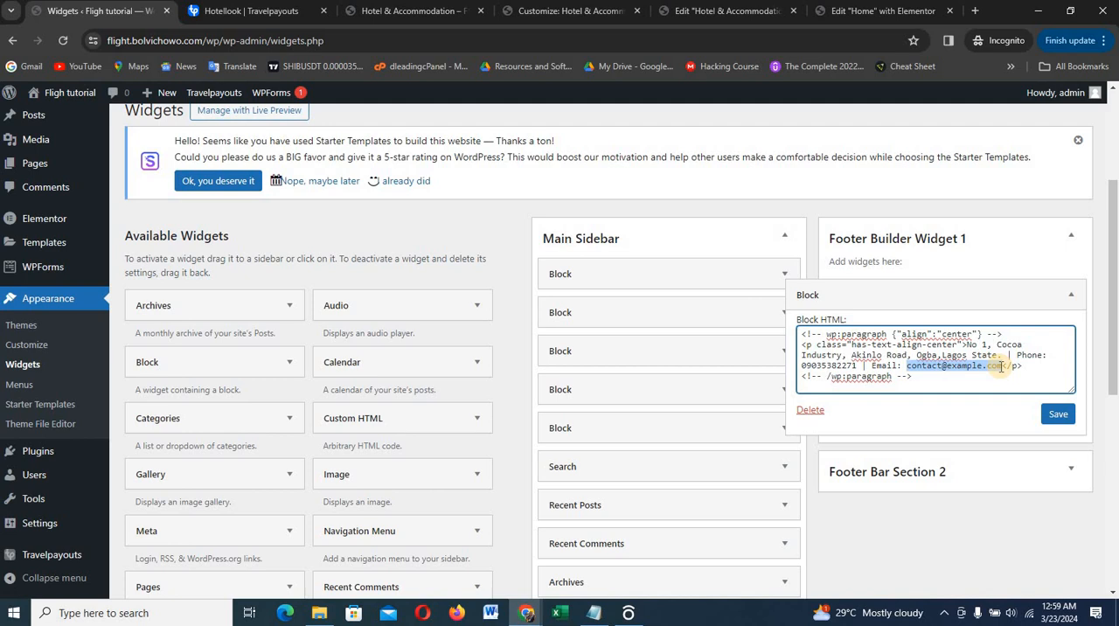
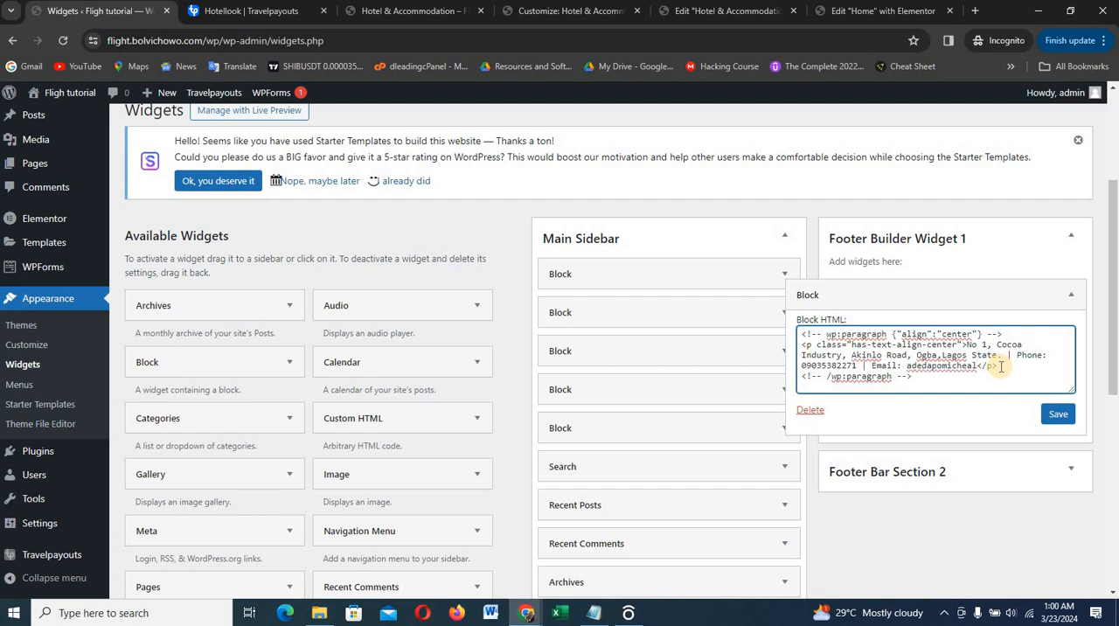
{"action": "left_click", "coordinate": [1055, 411]}
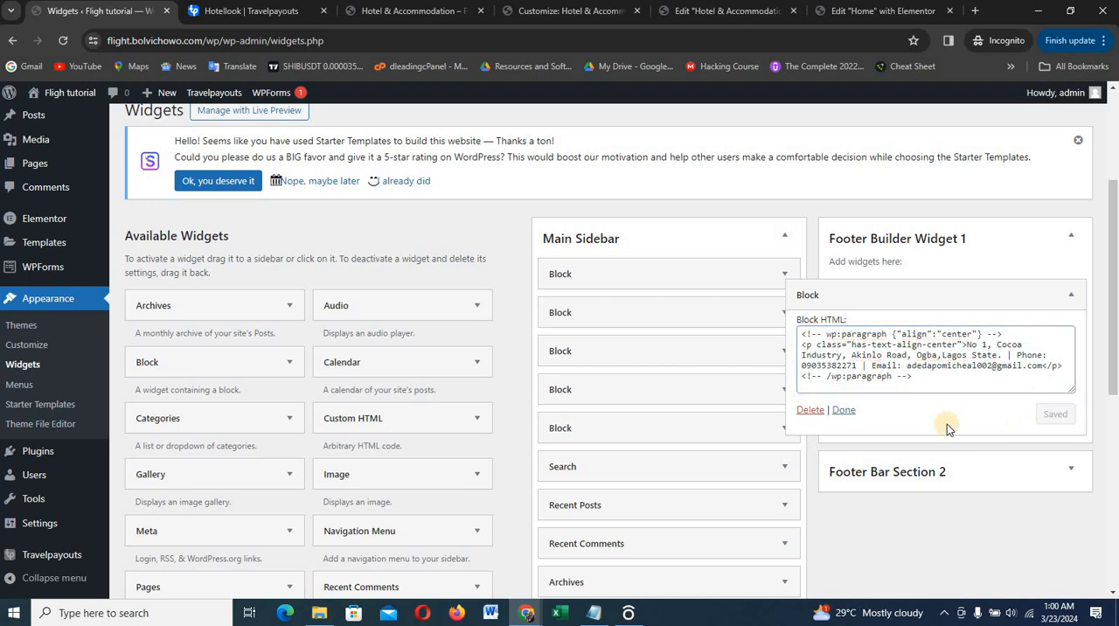
{"action": "left_click", "coordinate": [844, 410]}
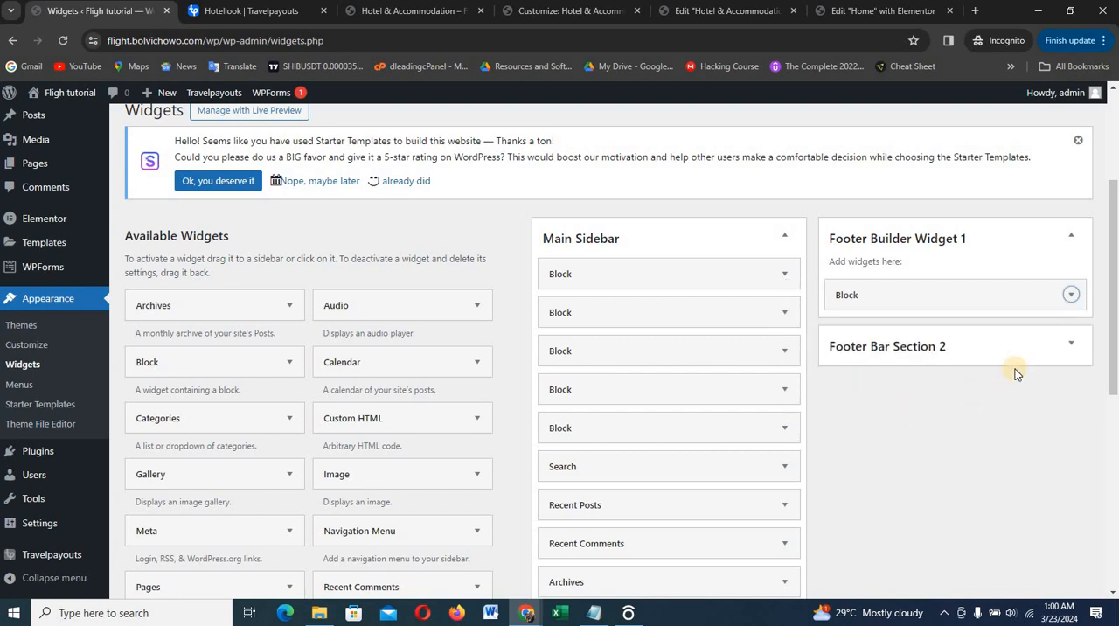
Check Footer Bar Section 2 for widgets, and view the Hotel & Accommodation page's footer in the Customizer preview
{"action": "left_click", "coordinate": [1008, 348]}
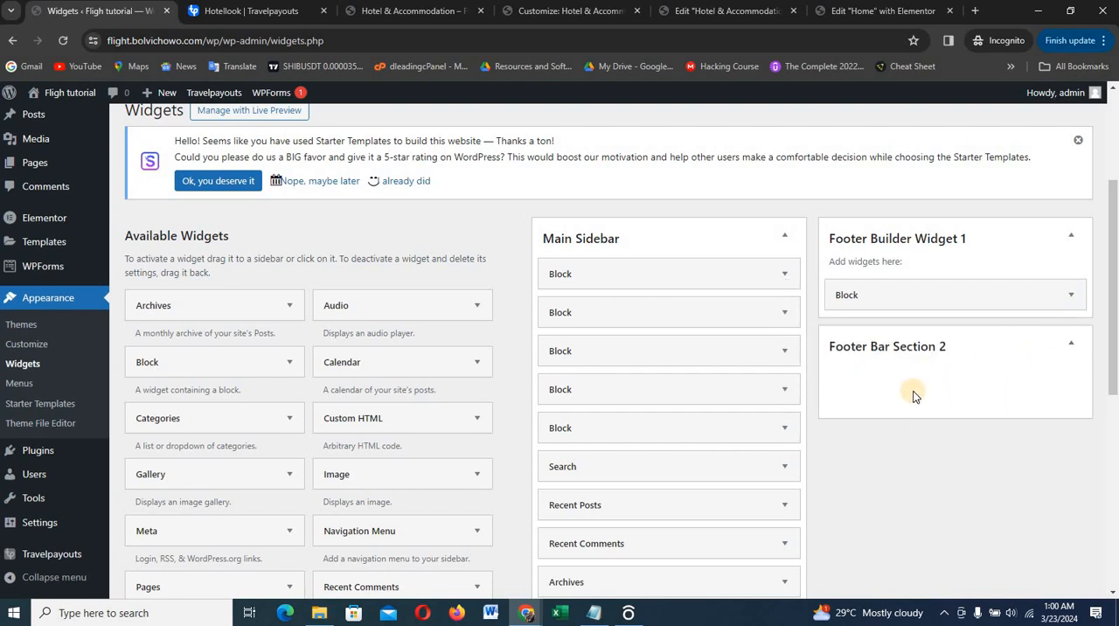
{"action": "left_click", "coordinate": [911, 348]}
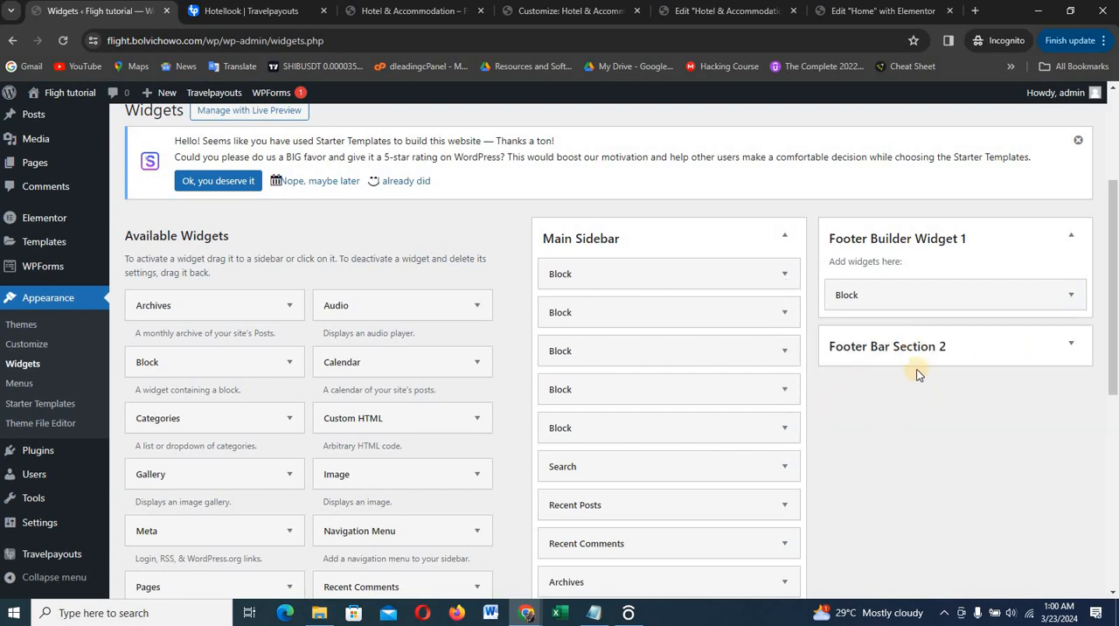
{"action": "left_click", "coordinate": [529, 11]}
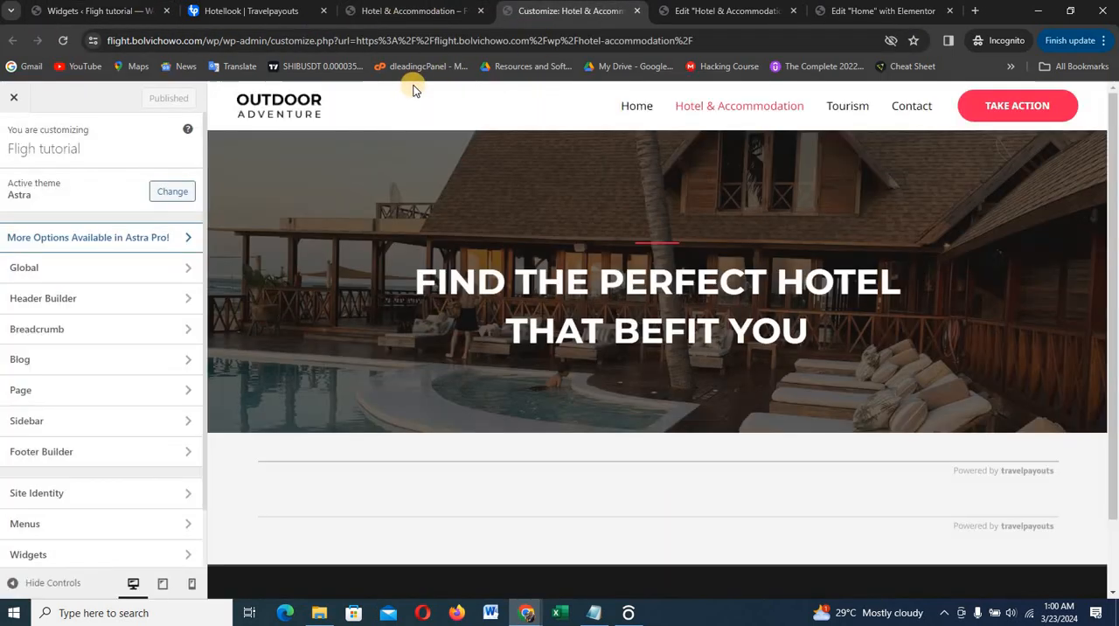
{"action": "scroll", "coordinate": [559, 207], "scroll_direction": "down", "scroll_amount": 8}
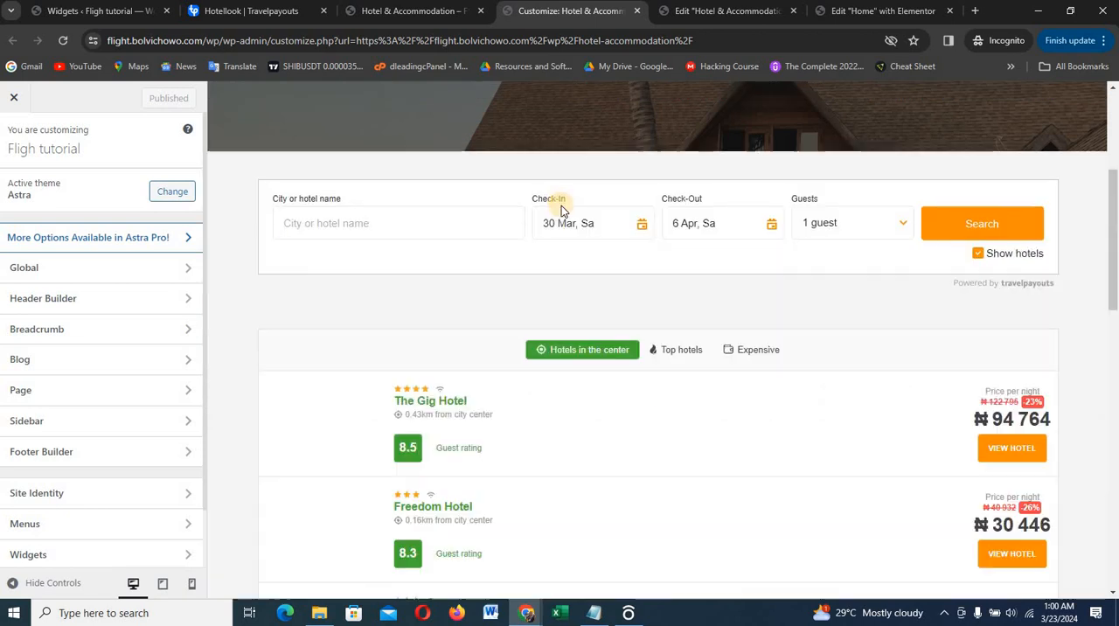
{"action": "scroll", "coordinate": [563, 204], "scroll_direction": "down", "scroll_amount": 10}
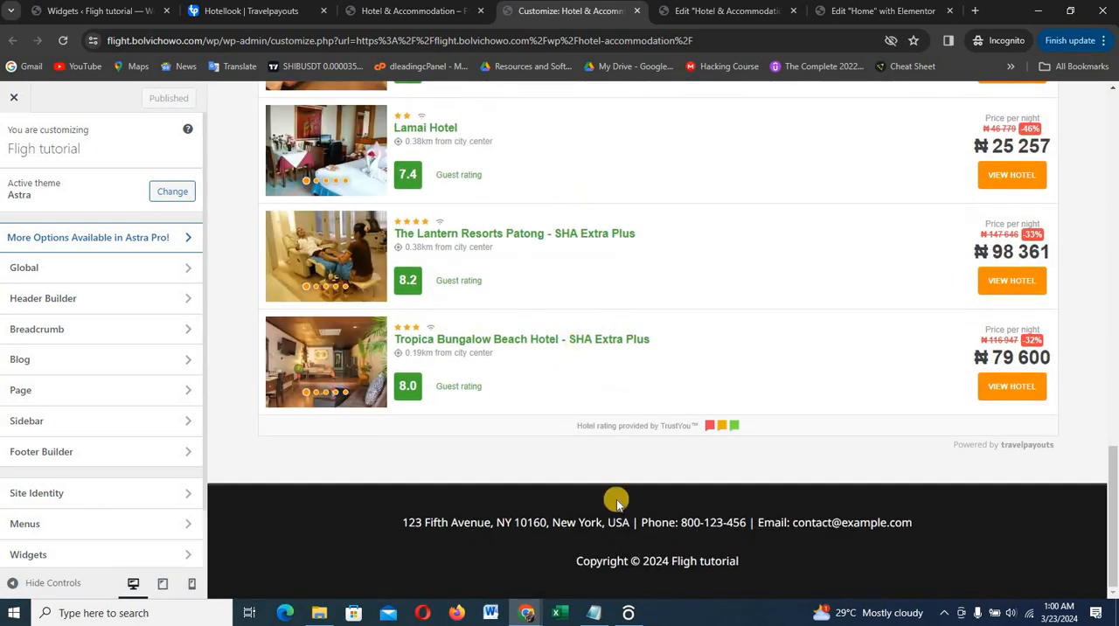
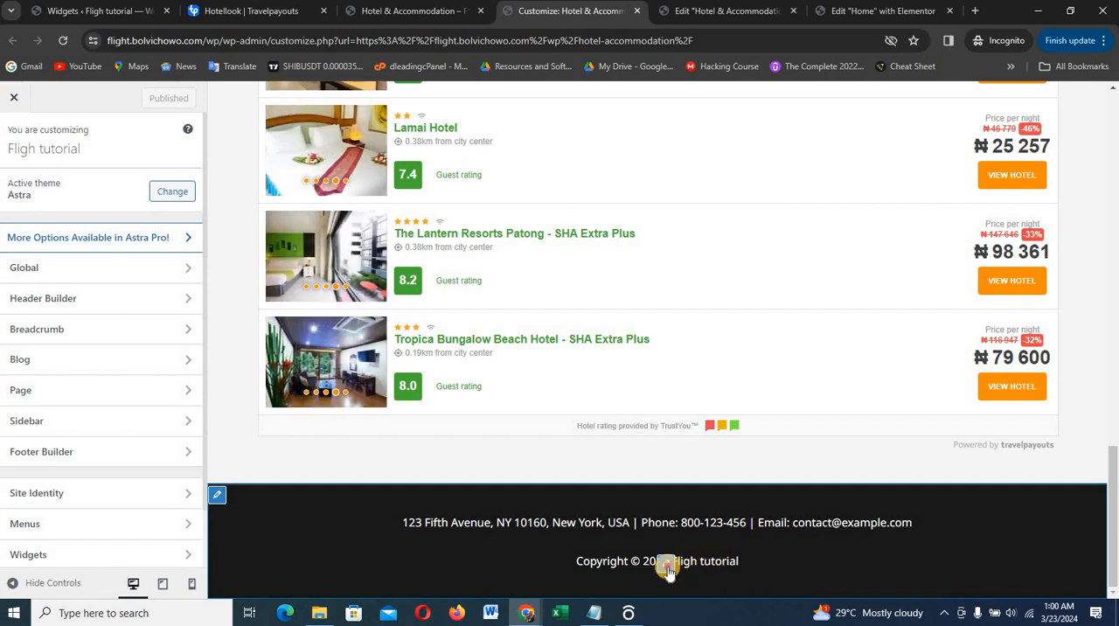
Append "| Design By Dleading Web Design" after the site title in the footer's copyright text
{"action": "left_click", "coordinate": [519, 495], "text": "shift"}
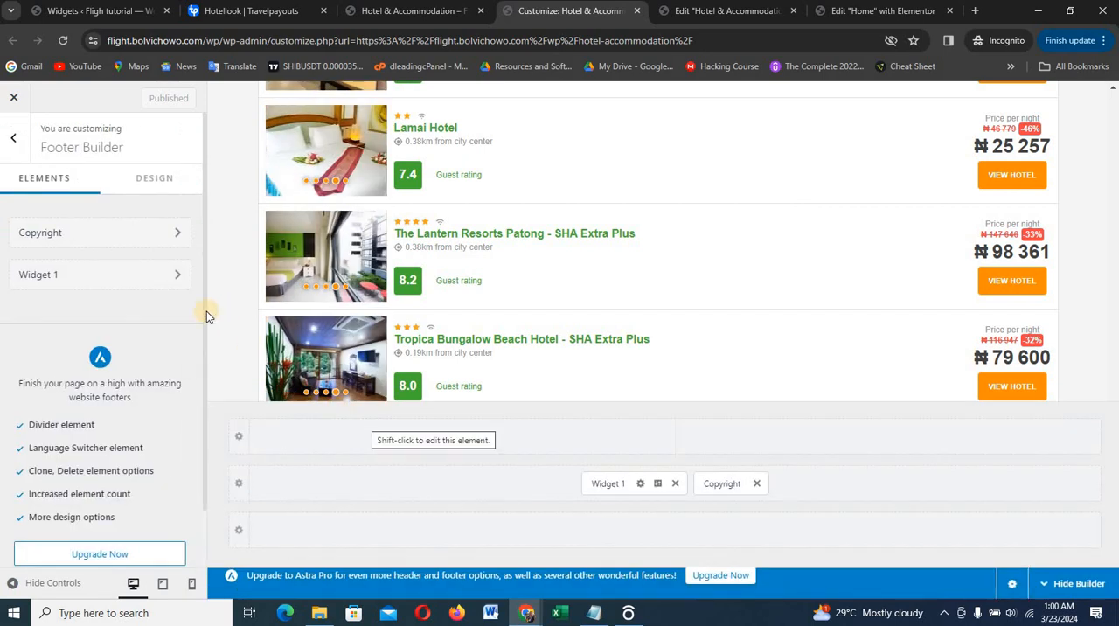
{"action": "left_click", "coordinate": [85, 233]}
{"action": "left_click", "coordinate": [105, 408]}
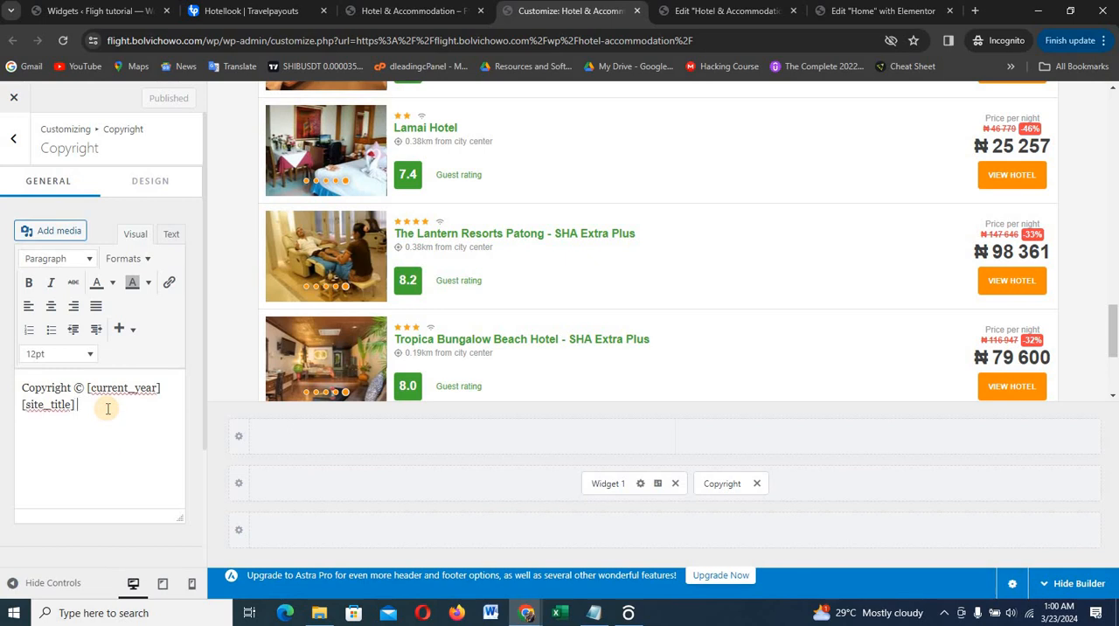
{"action": "type", "text": "|"}
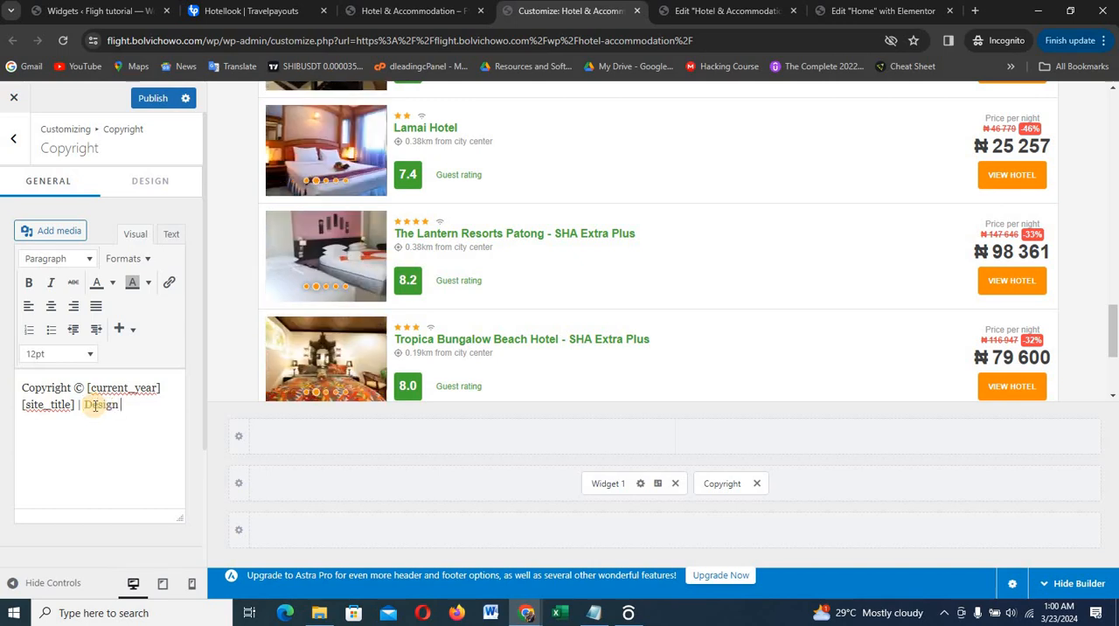
{"action": "type", "text": "Design By d"}
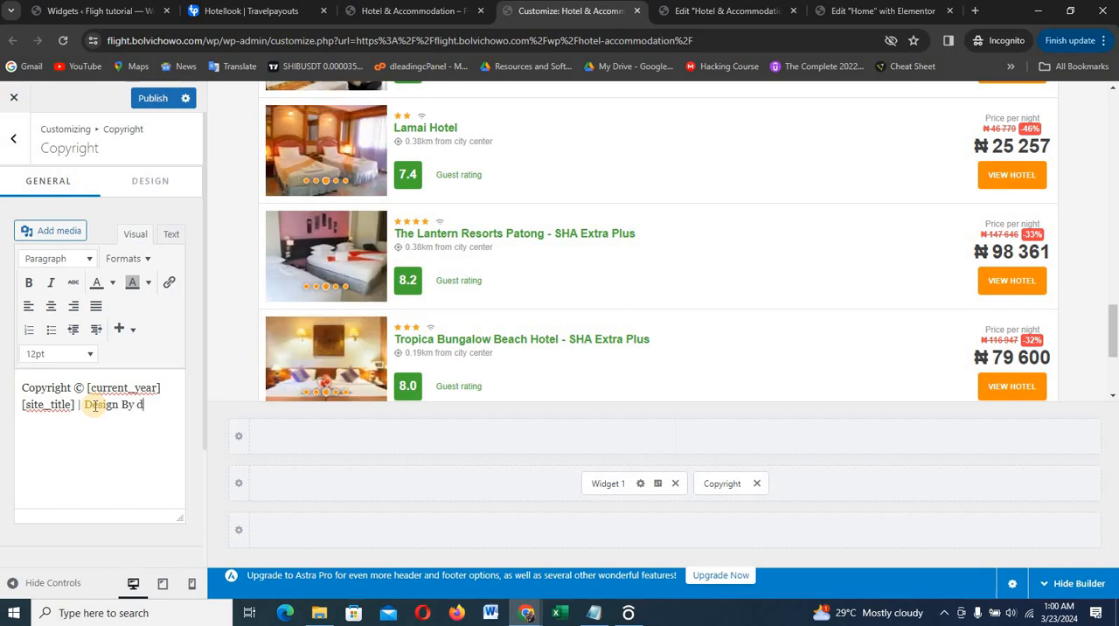
{"action": "type", "text": "leading We"}
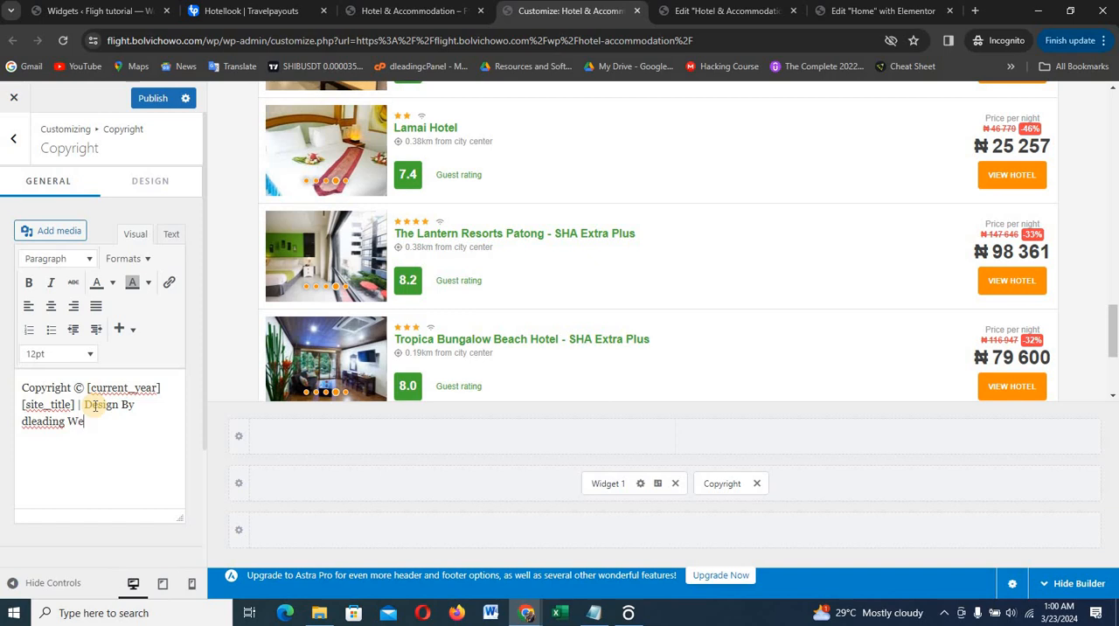
{"action": "type", "text": "b Design"}
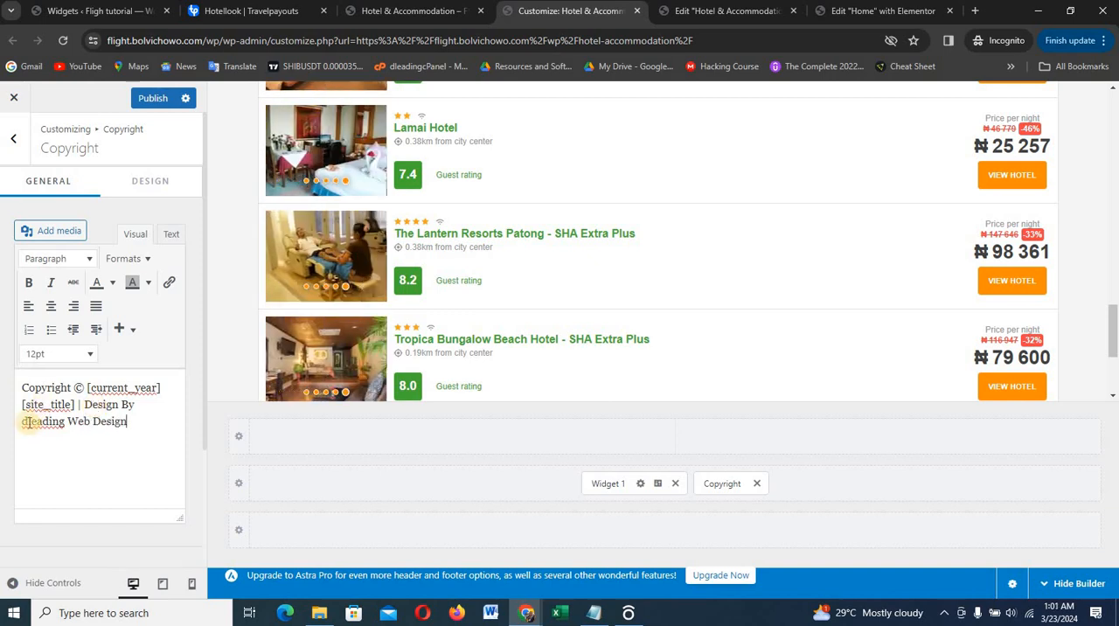
{"action": "key", "text": "BackSpace"}
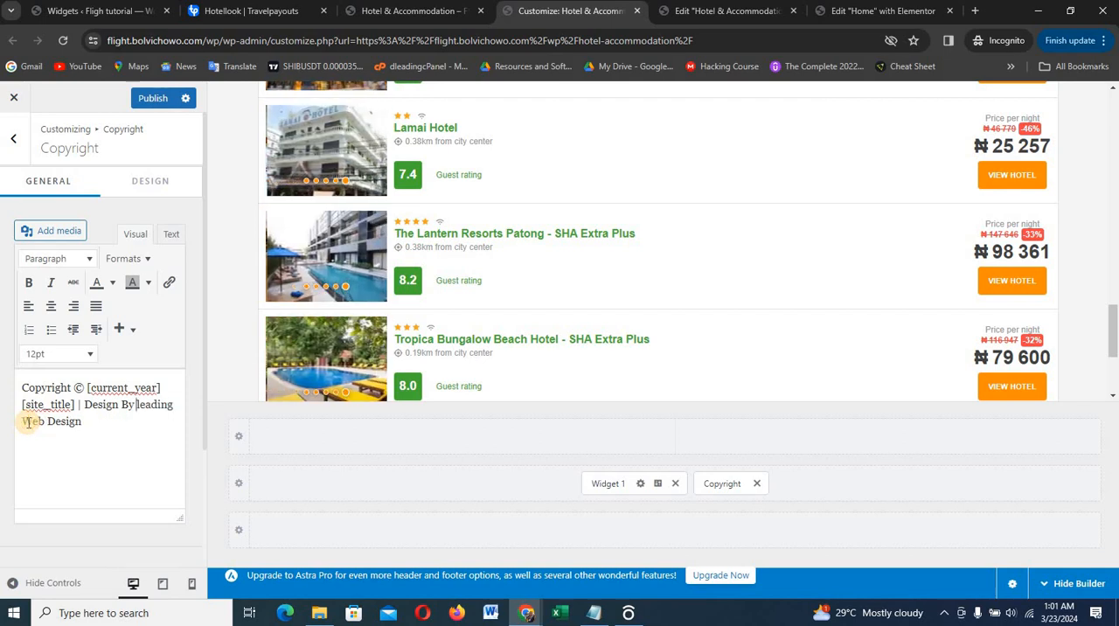
{"action": "type", "text": "D"}
{"action": "left_click_drag", "start_coordinate": [127, 420], "coordinate": [35, 423]}
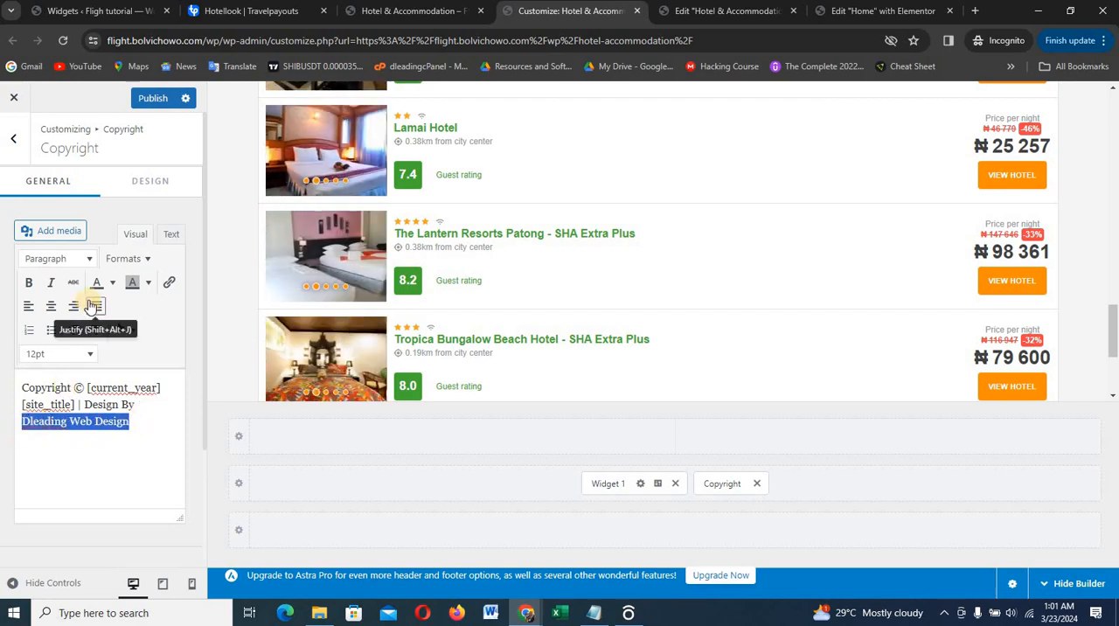
{"action": "left_click", "coordinate": [168, 285]}
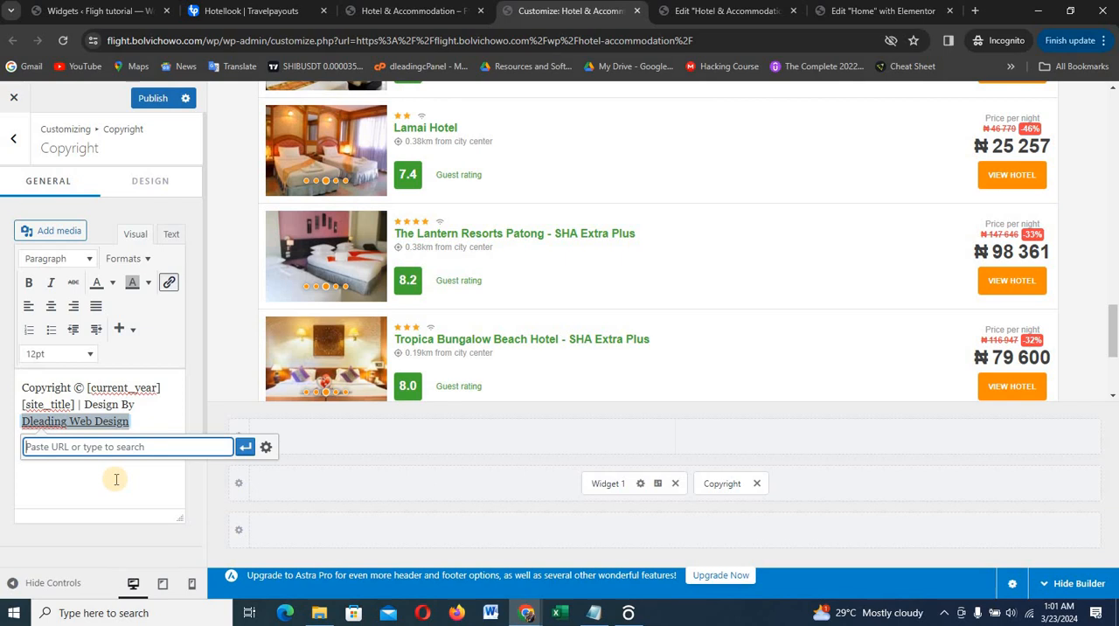
{"action": "type", "text": "htt"}
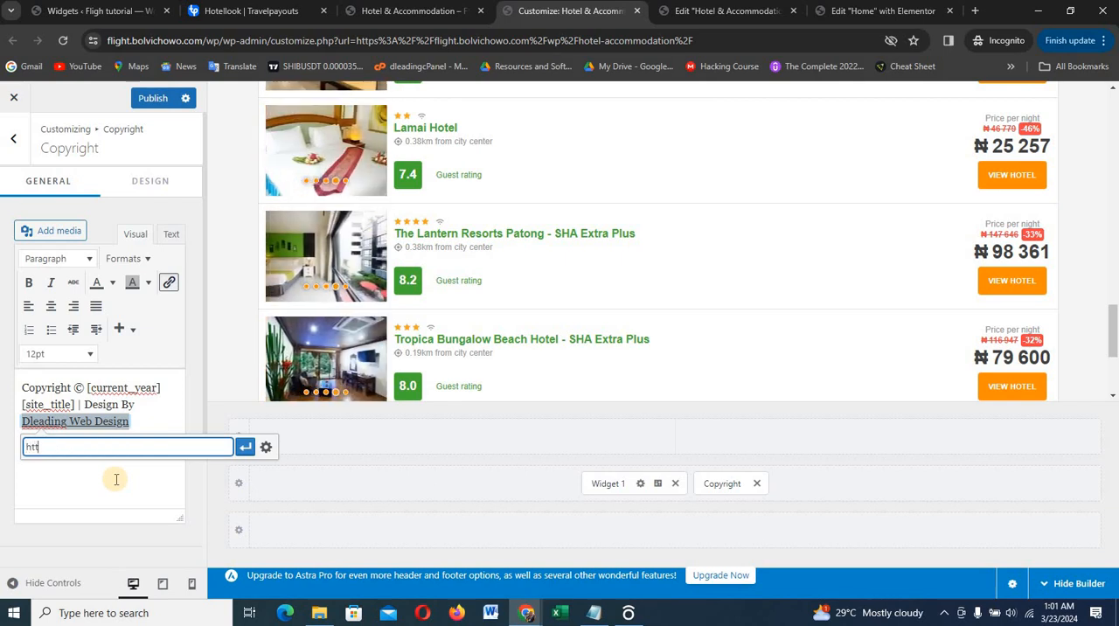
{"action": "type", "text": "ps:"}
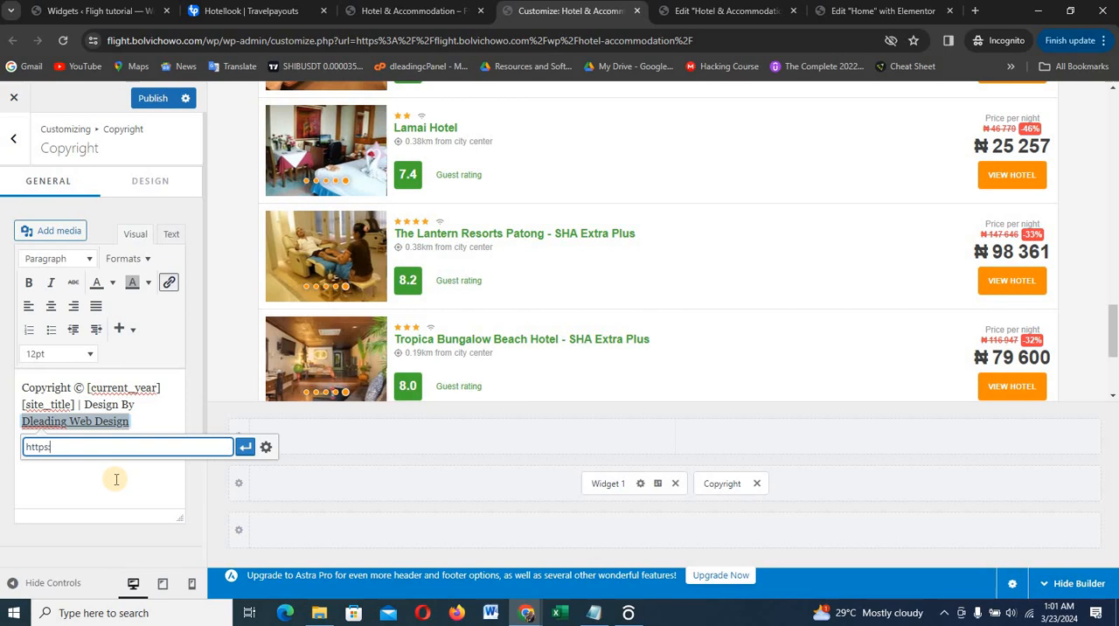
{"action": "type", "text": "//dleadi"}
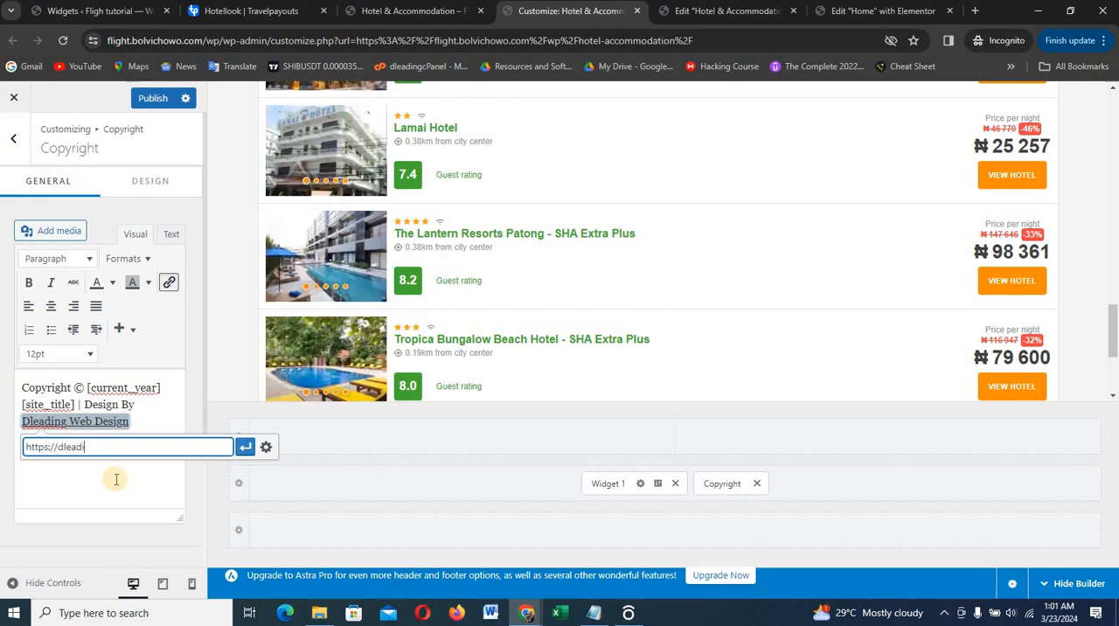
{"action": "type", "text": "ng.com/"}
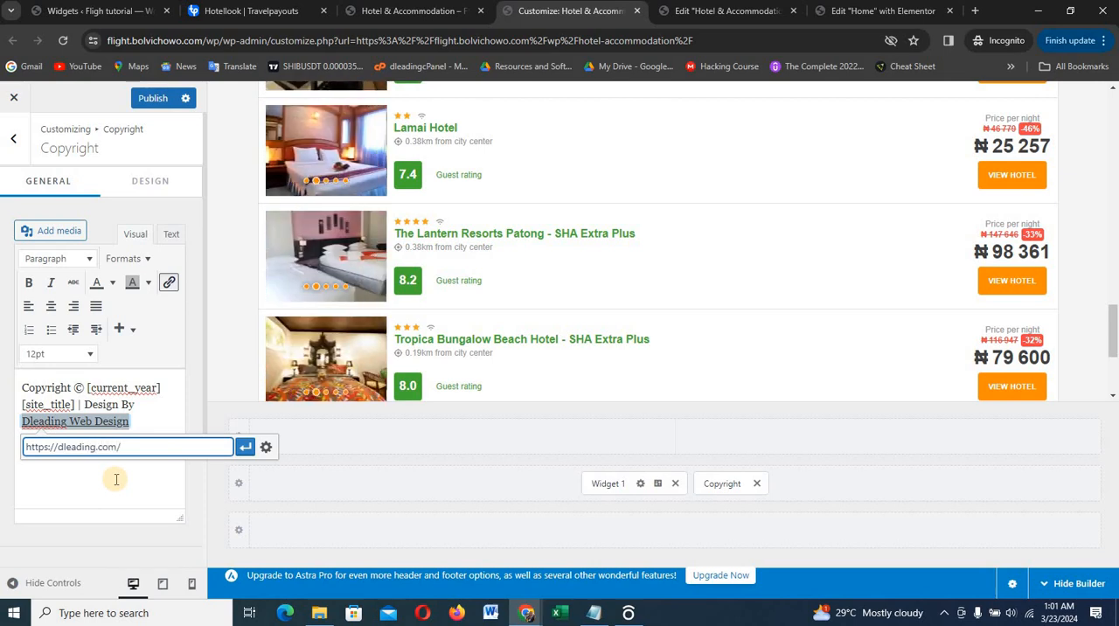
{"action": "left_click", "coordinate": [242, 450]}
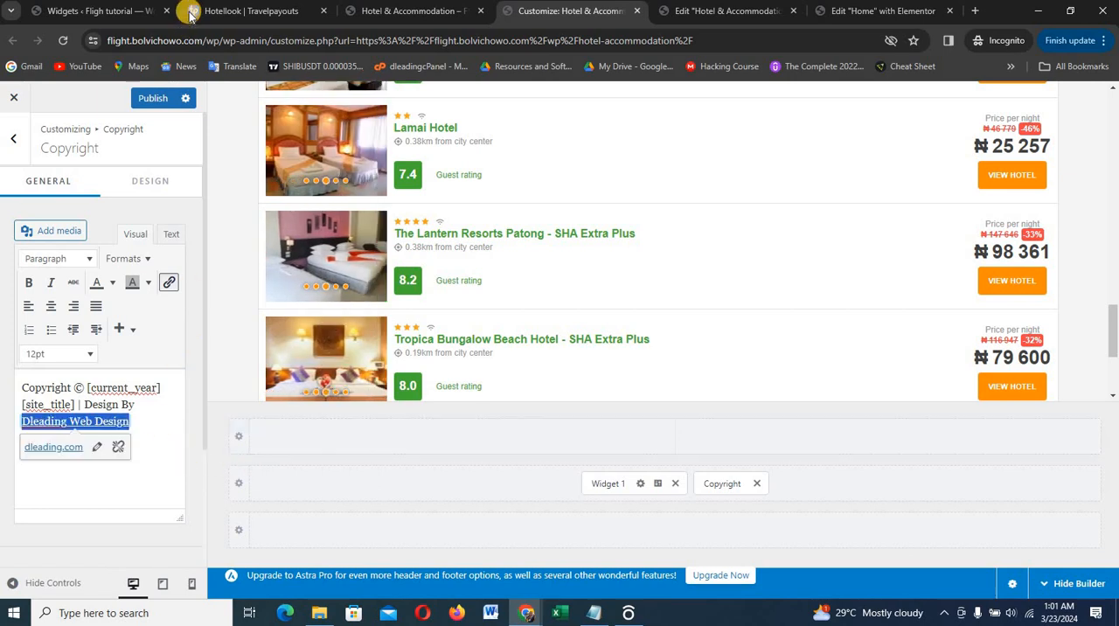
{"action": "left_click", "coordinate": [164, 106]}
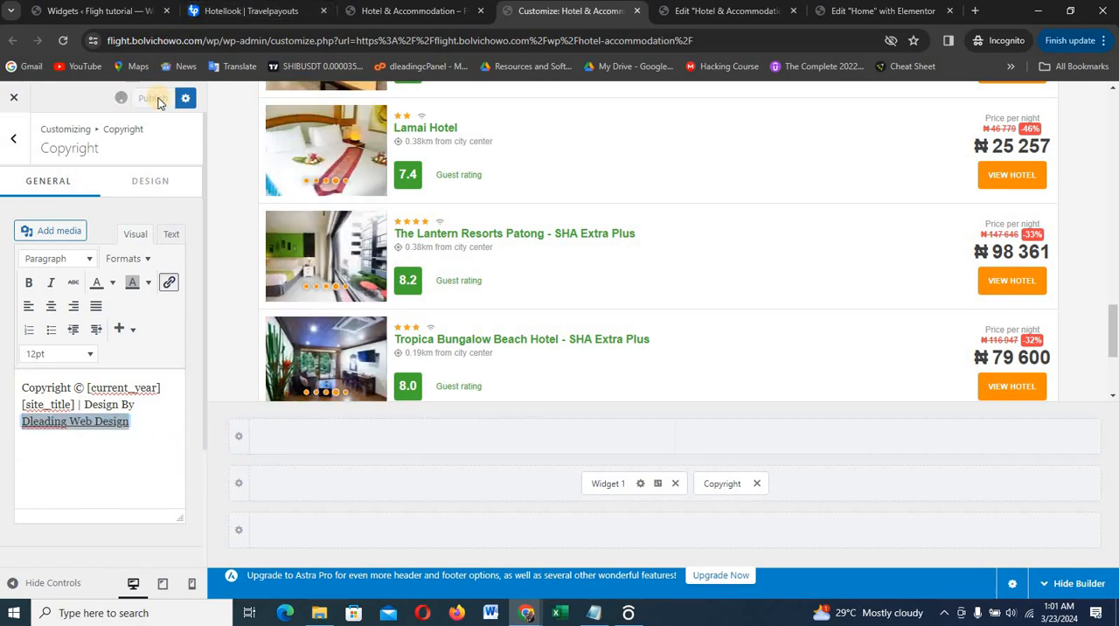
Review the logo settings for the transparent header and for the header's Site Title & Logo element
{"action": "scroll", "coordinate": [540, 374], "scroll_direction": "down", "scroll_amount": 4}
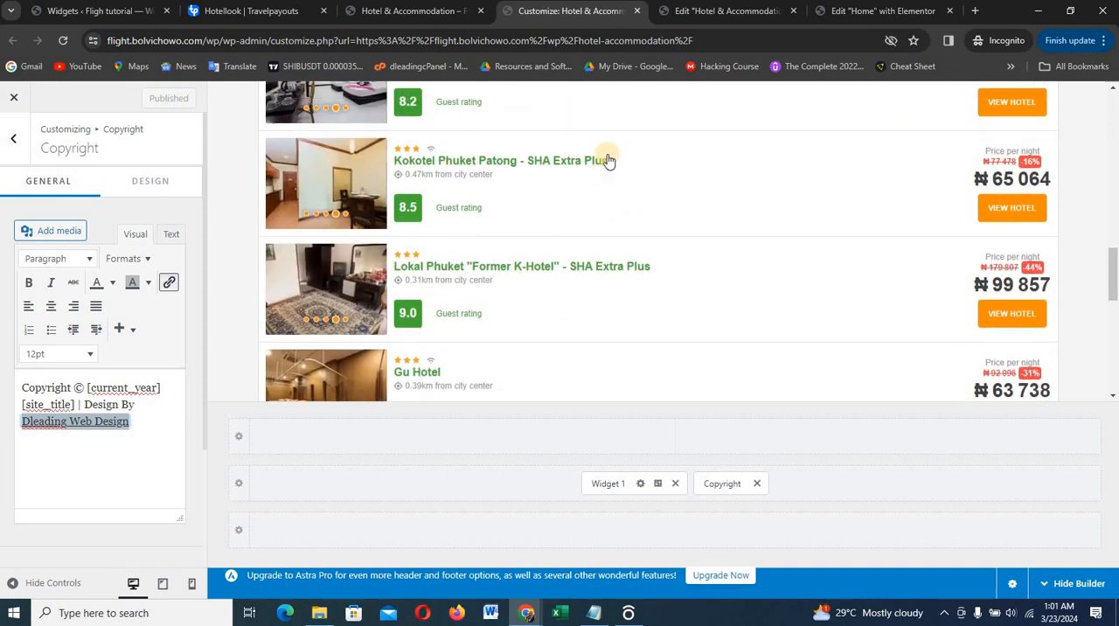
{"action": "scroll", "coordinate": [609, 156], "scroll_direction": "up", "scroll_amount": 10}
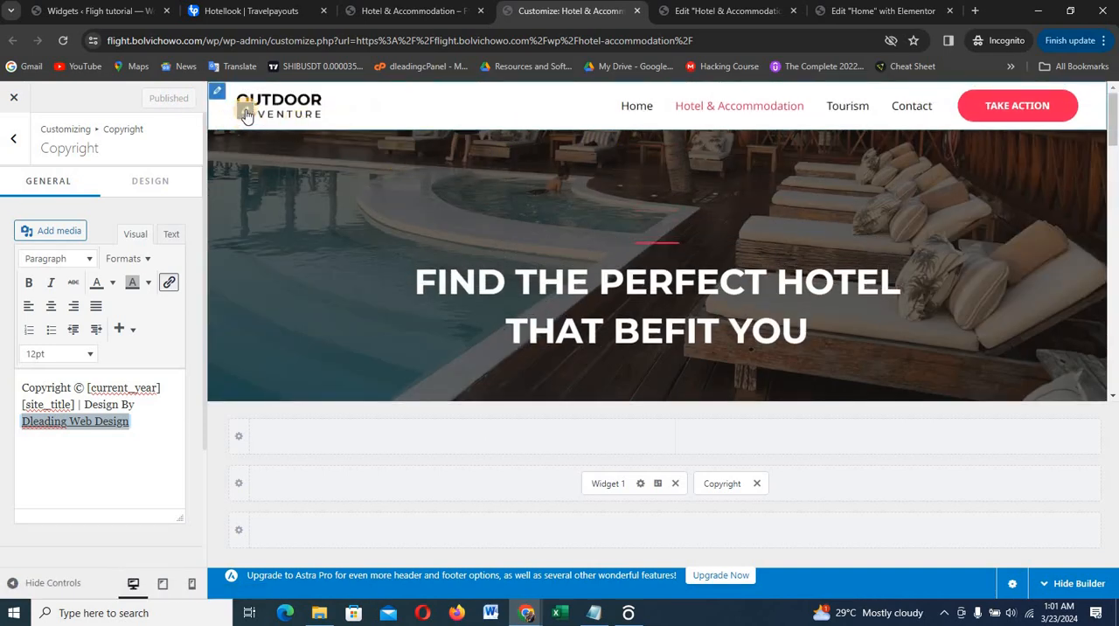
{"action": "left_click", "coordinate": [247, 114]}
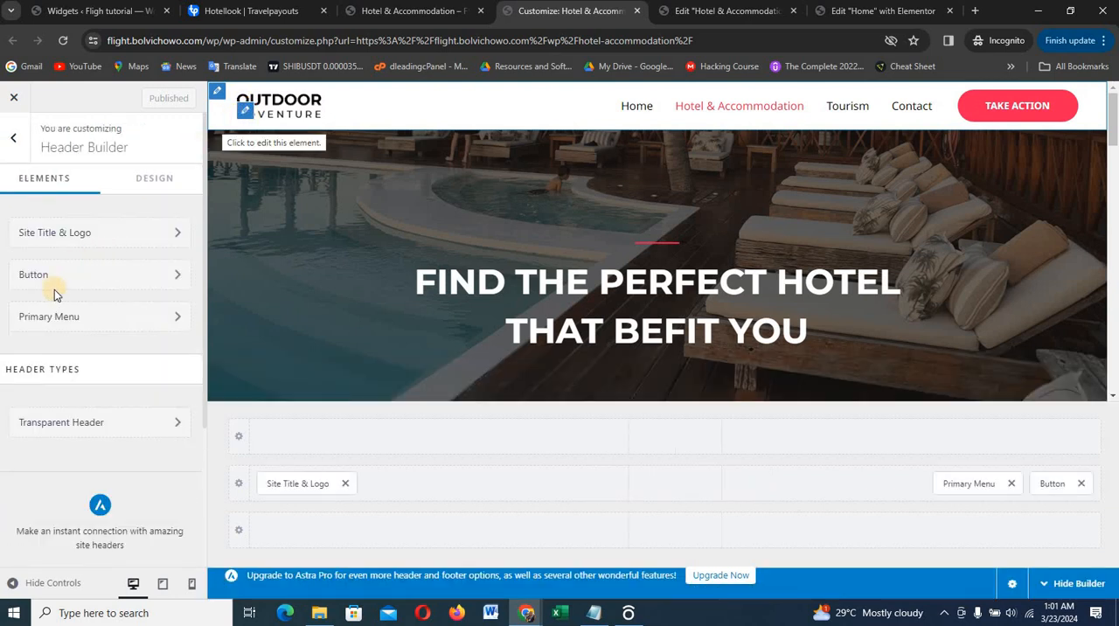
{"action": "left_click", "coordinate": [62, 422]}
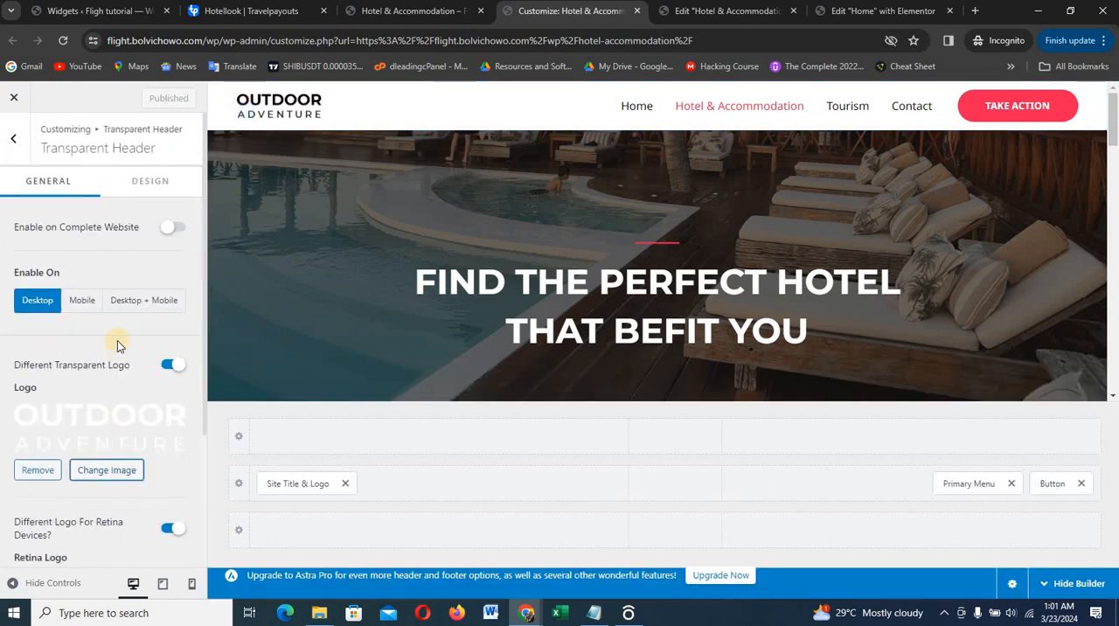
{"action": "scroll", "coordinate": [118, 345], "scroll_direction": "down", "scroll_amount": 1}
{"action": "scroll", "coordinate": [118, 345], "scroll_direction": "down", "scroll_amount": 1}
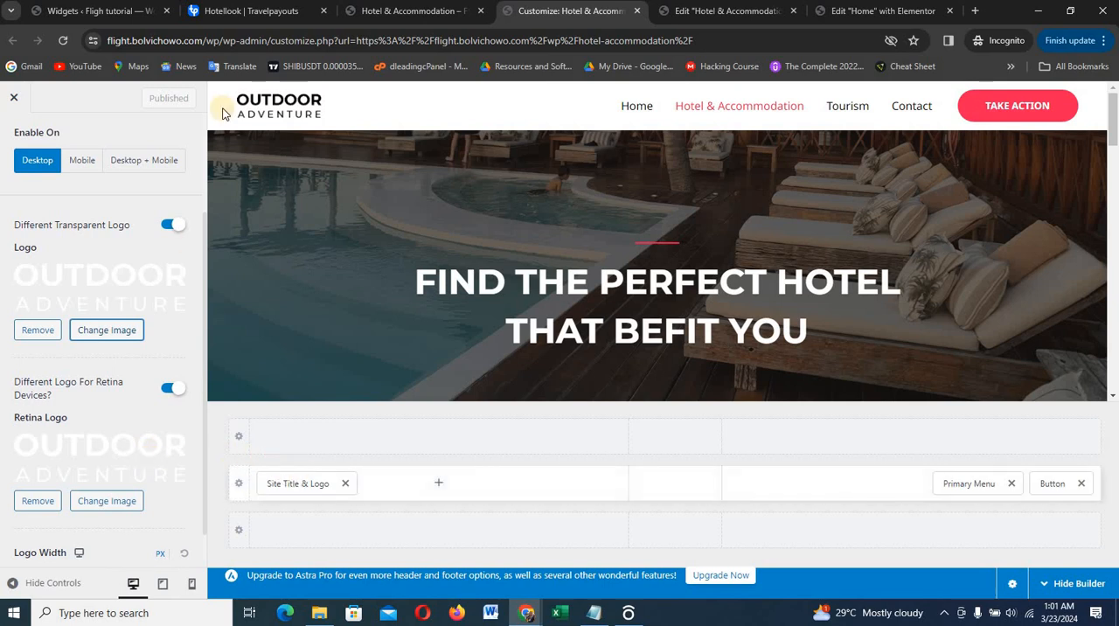
{"action": "left_click", "coordinate": [308, 486]}
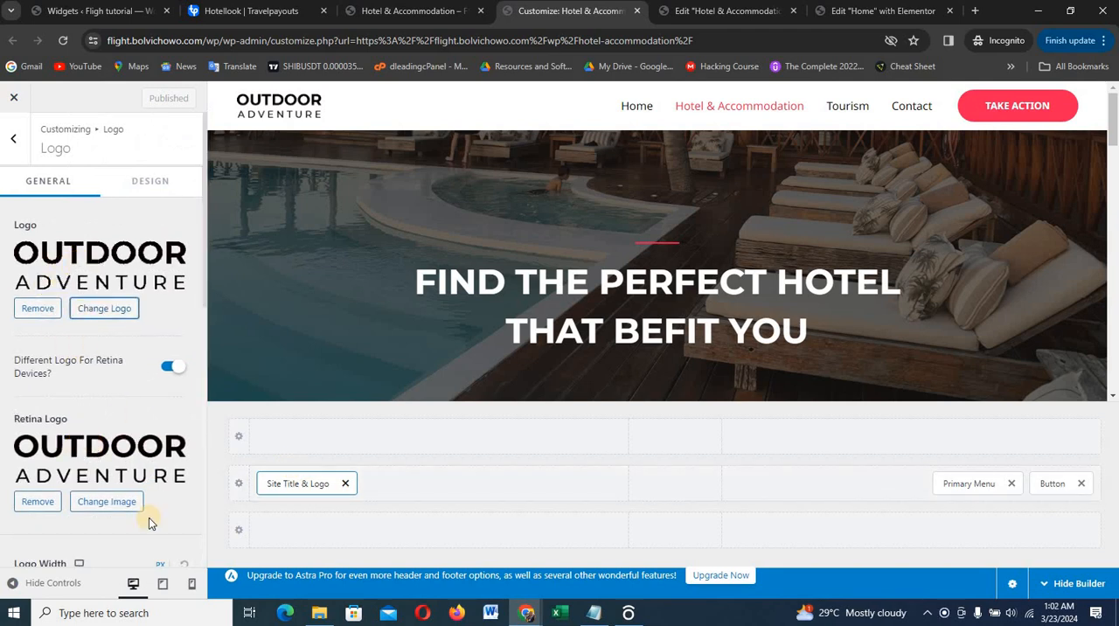
Close the Customizer and the Elementor editors of the Hotel & Accommodation and Home pages
{"action": "left_click", "coordinate": [639, 11]}
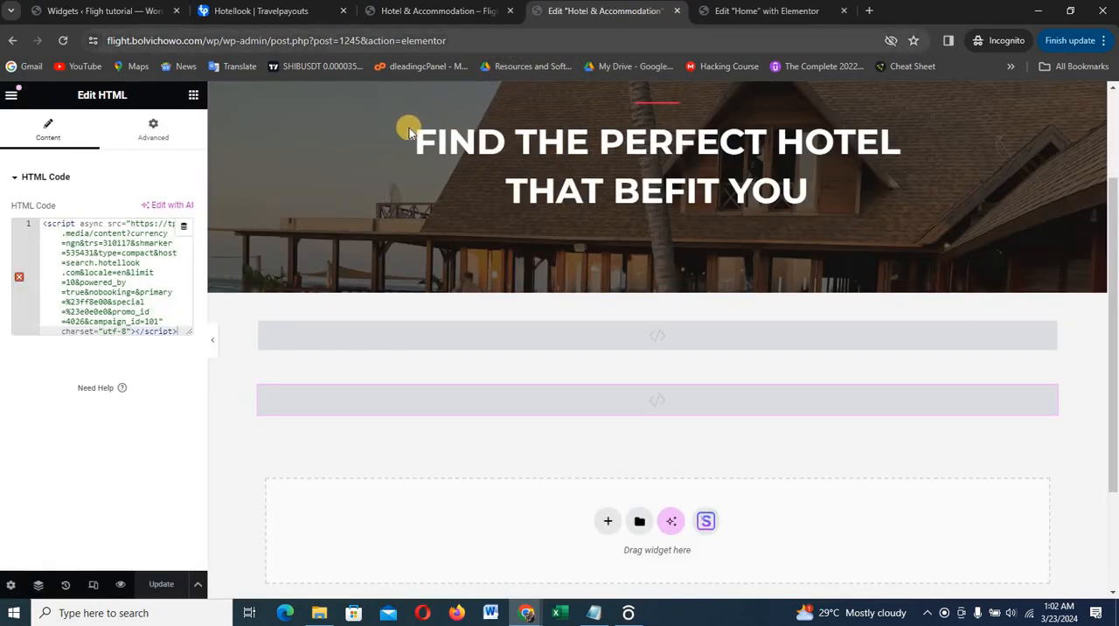
{"action": "left_click", "coordinate": [680, 12]}
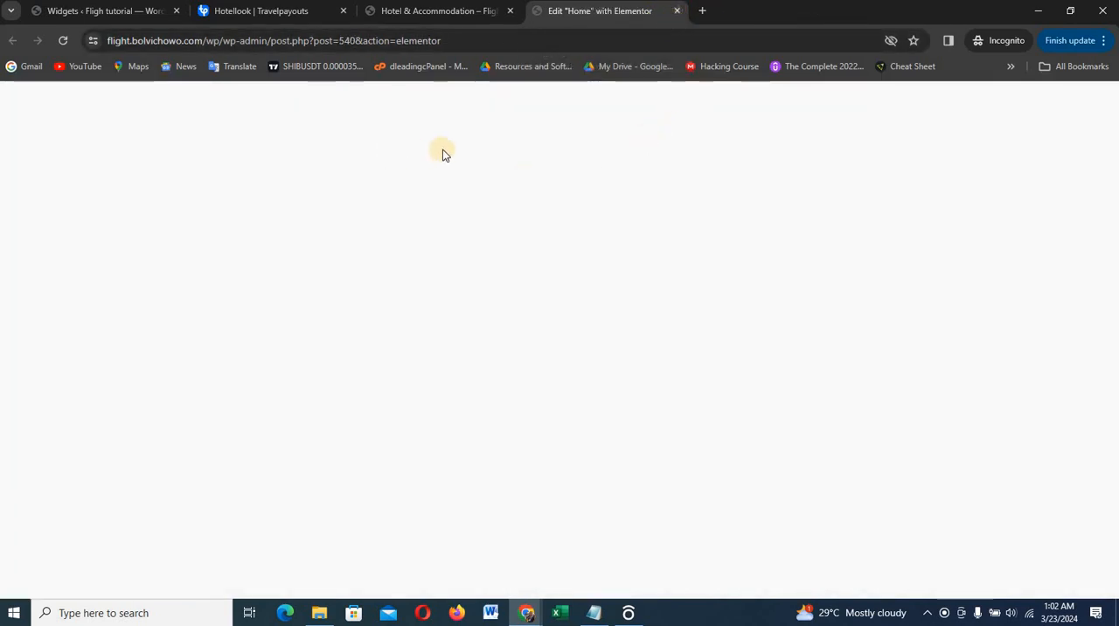
{"action": "key", "text": "ctrl+w"}
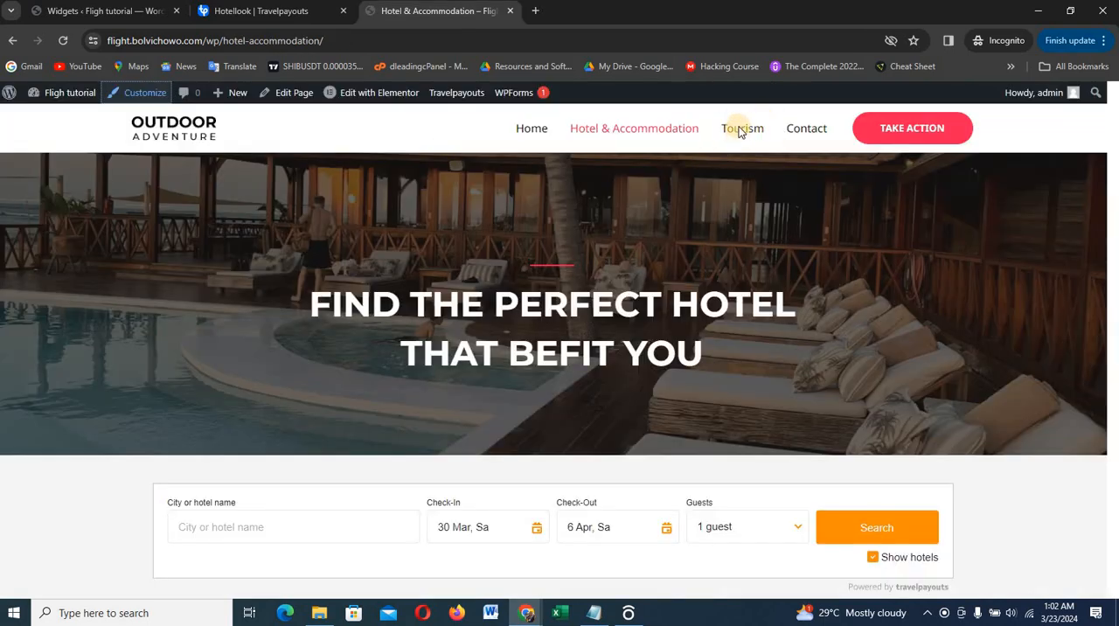
Open the live site's home page and check its content down to the footer contact details and copyright line
{"action": "scroll", "coordinate": [738, 129], "scroll_direction": "down", "scroll_amount": 1}
{"action": "scroll", "coordinate": [744, 166], "scroll_direction": "up", "scroll_amount": 1}
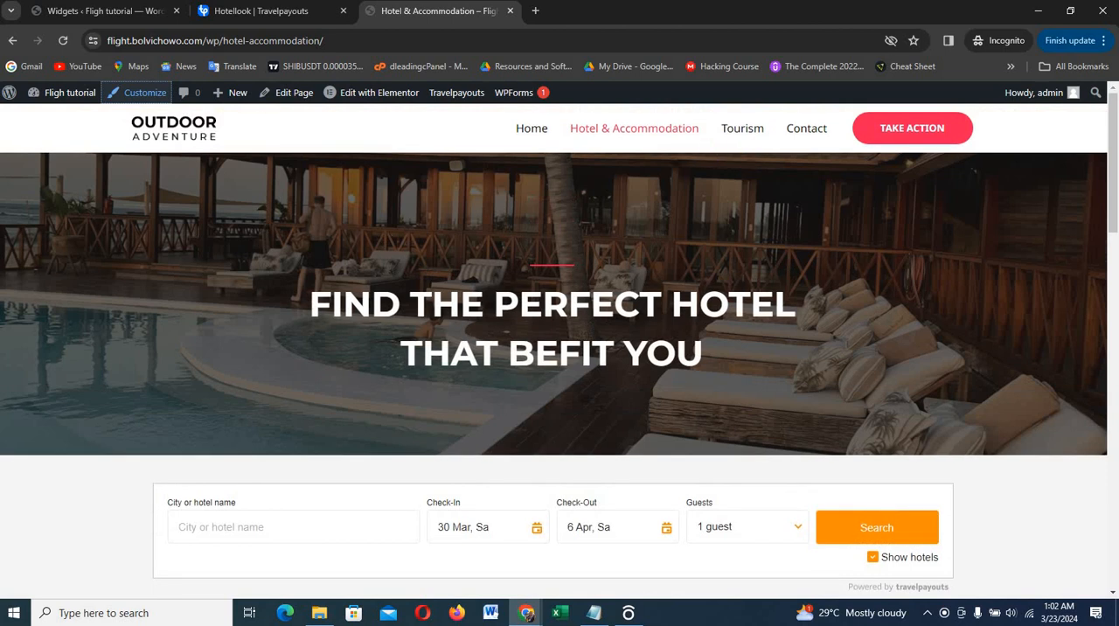
{"action": "left_click", "coordinate": [184, 140]}
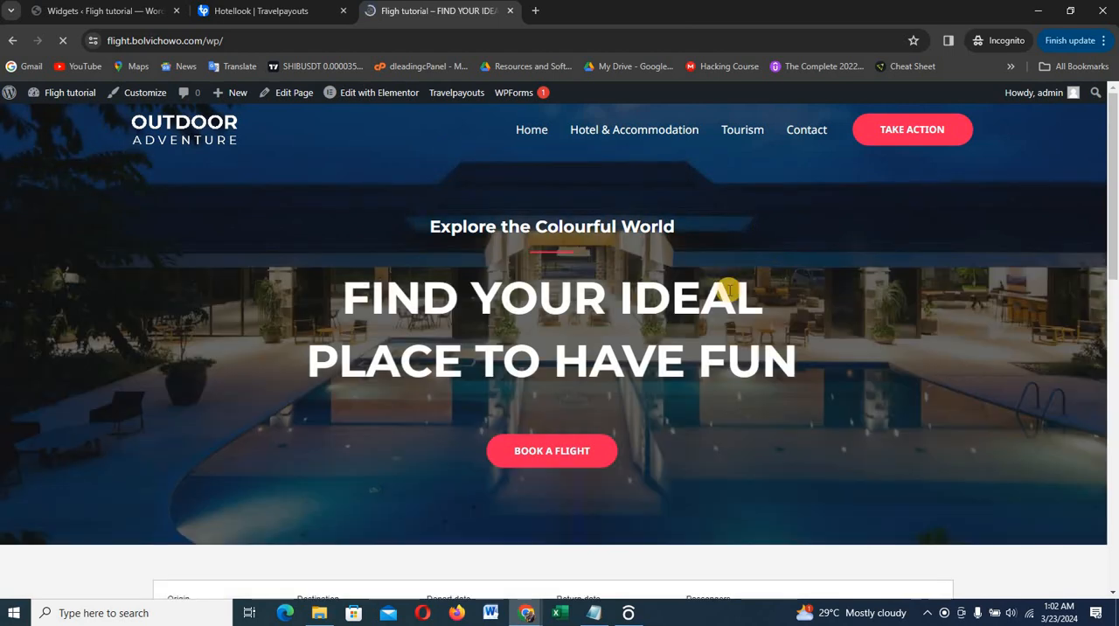
{"action": "scroll", "coordinate": [730, 290], "scroll_direction": "down", "scroll_amount": 15}
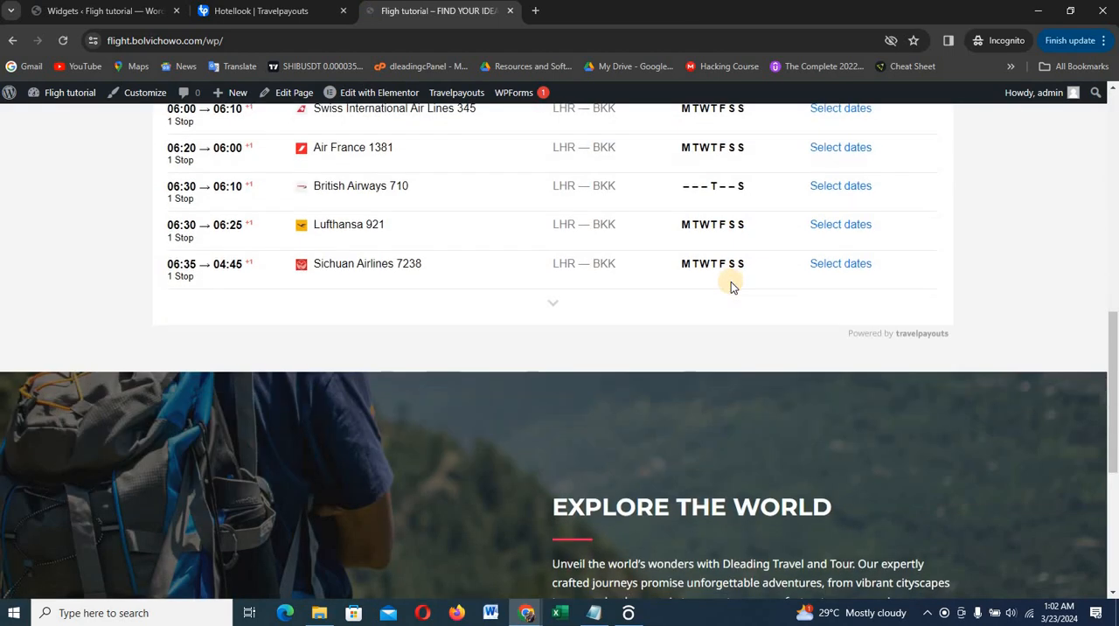
{"action": "scroll", "coordinate": [732, 279], "scroll_direction": "down", "scroll_amount": 1}
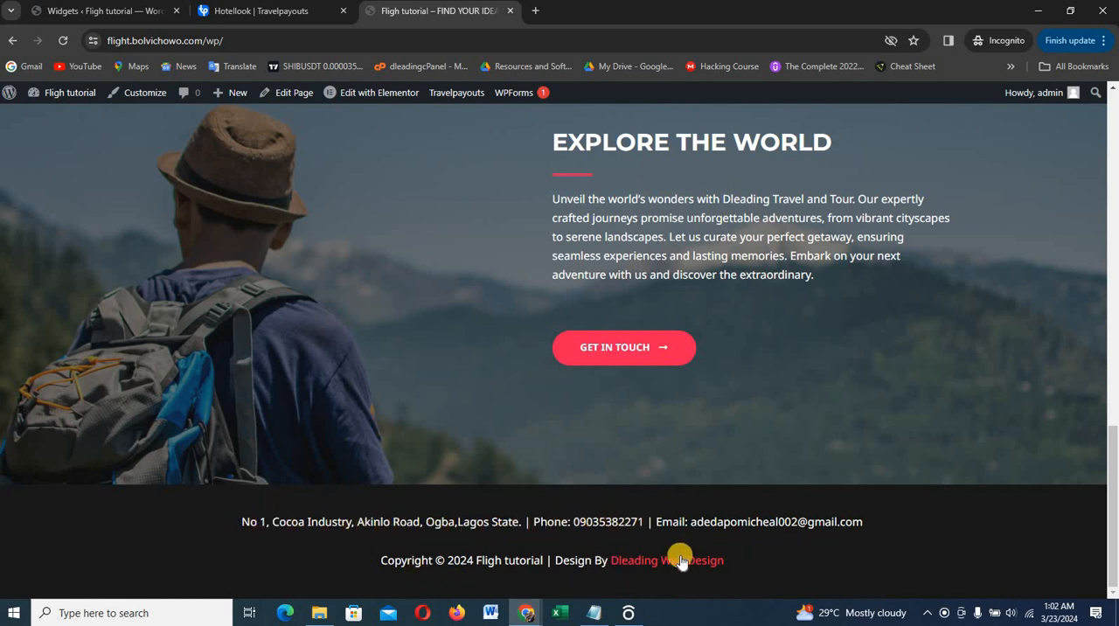
{"action": "scroll", "coordinate": [476, 173], "scroll_direction": "up", "scroll_amount": 6}
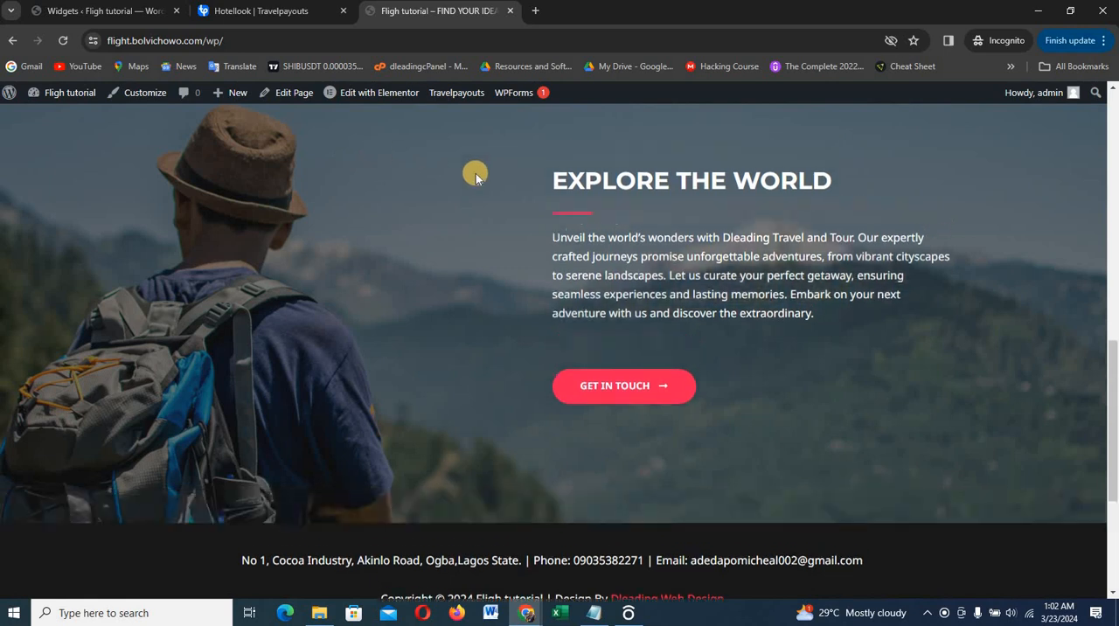
{"action": "scroll", "coordinate": [578, 175], "scroll_direction": "up", "scroll_amount": 5}
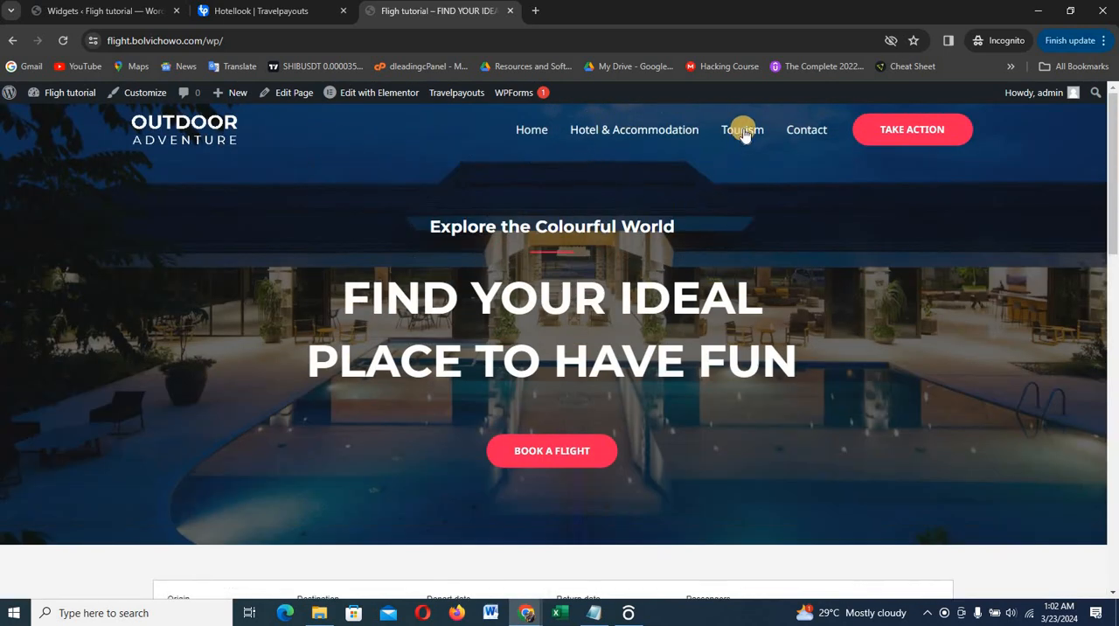
Switch to Travelpayouts, leave the Hotels Selections widget setup, and browse all programs filtered by Tours & Activities
{"action": "left_click", "coordinate": [249, 16]}
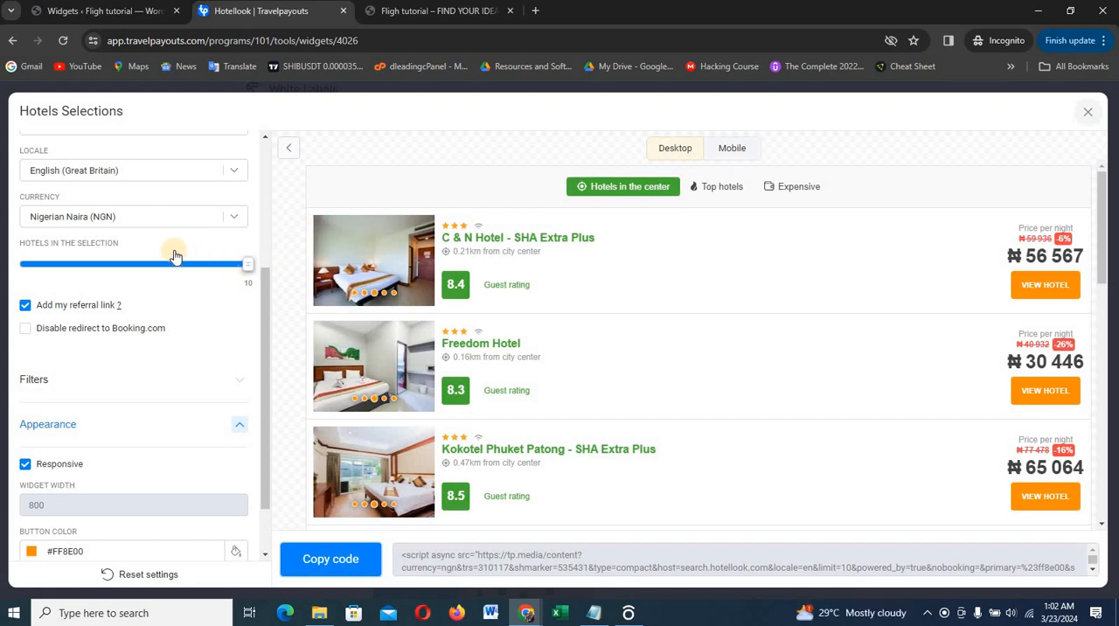
{"action": "left_click", "coordinate": [1089, 115]}
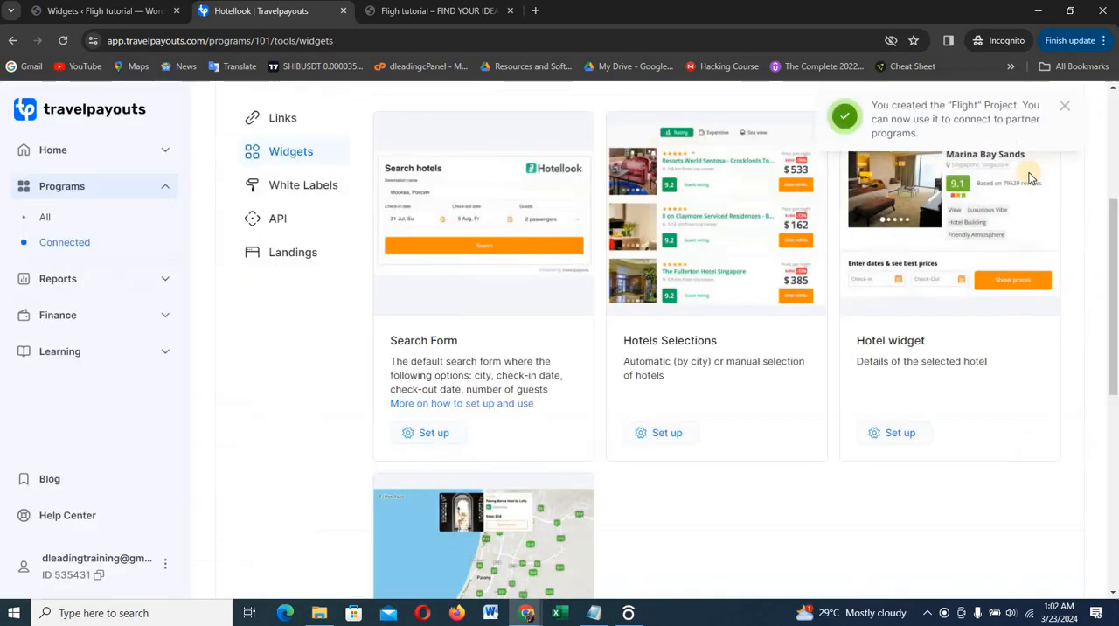
{"action": "left_click", "coordinate": [58, 193]}
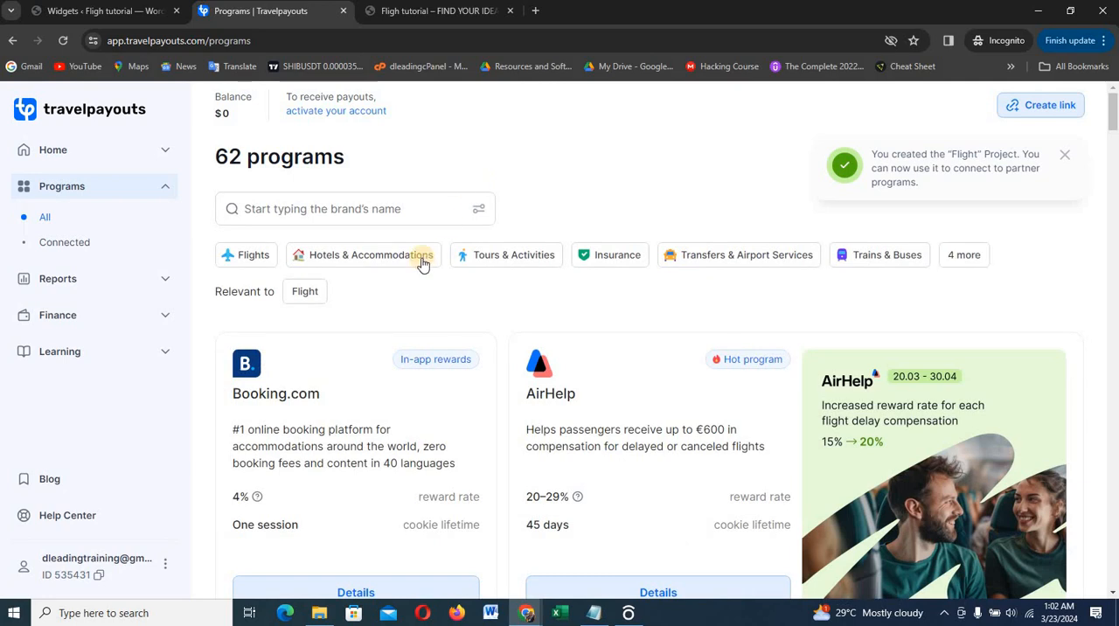
{"action": "left_click", "coordinate": [516, 258]}
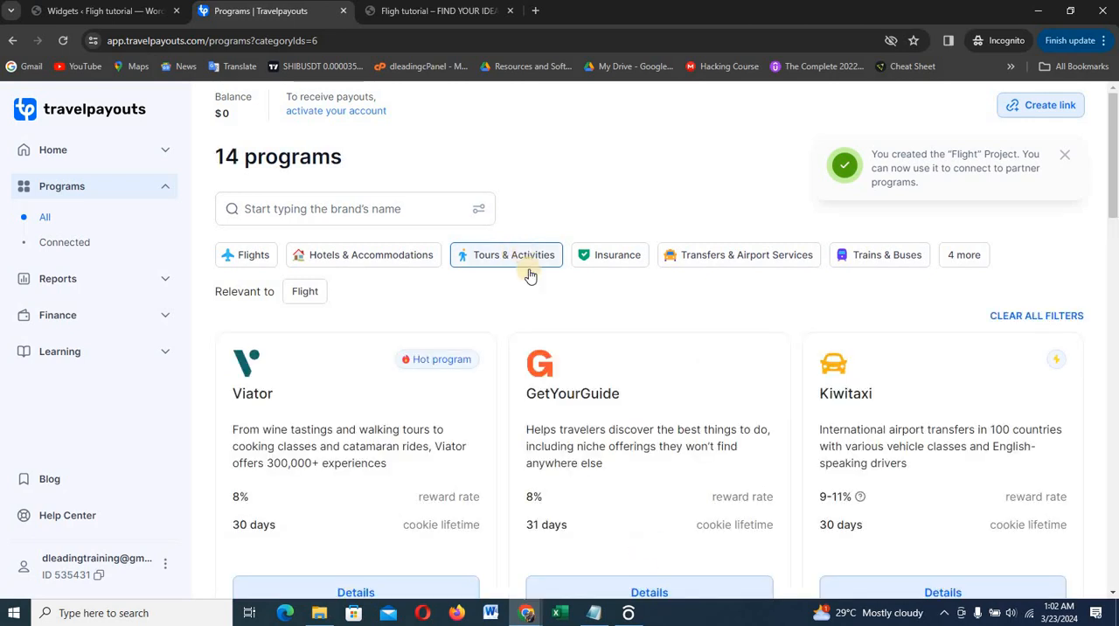
{"action": "scroll", "coordinate": [547, 352], "scroll_direction": "down", "scroll_amount": 2}
{"action": "scroll", "coordinate": [548, 351], "scroll_direction": "down", "scroll_amount": 1}
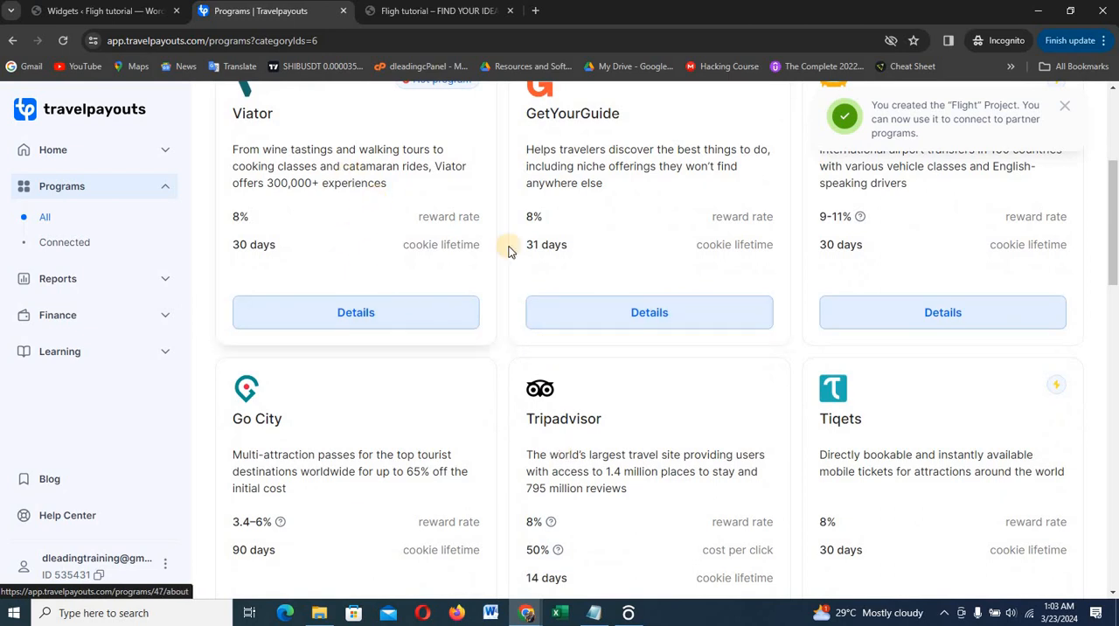
Browse the Tours & Activities programs and open the details of WeGoTrip
{"action": "scroll", "coordinate": [595, 258], "scroll_direction": "down", "scroll_amount": 3}
{"action": "scroll", "coordinate": [594, 251], "scroll_direction": "down", "scroll_amount": 1}
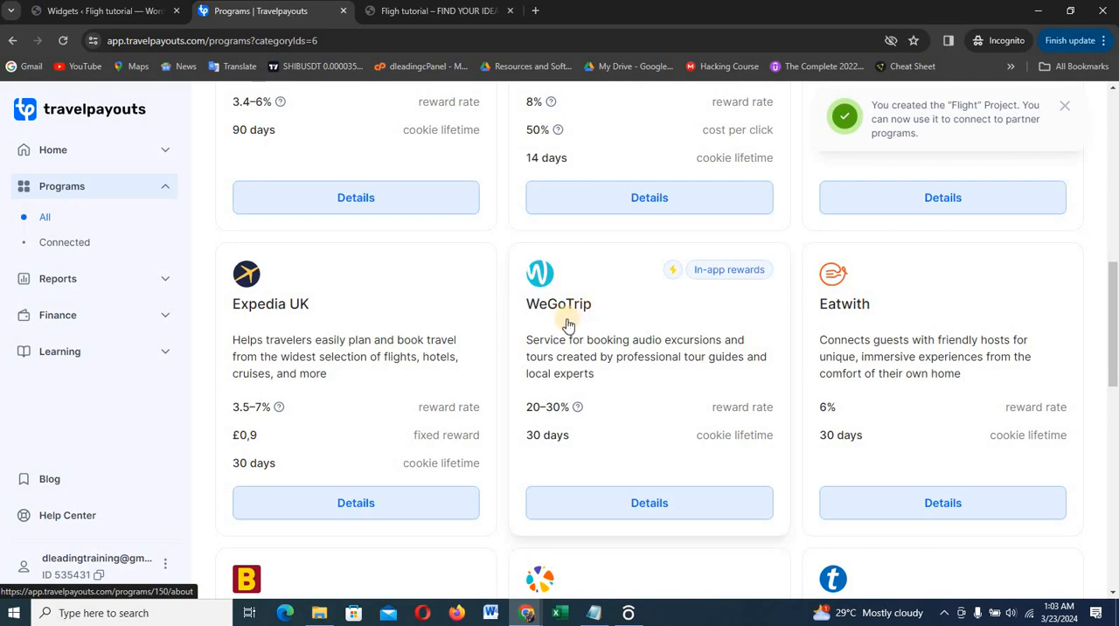
{"action": "scroll", "coordinate": [577, 311], "scroll_direction": "down", "scroll_amount": 1}
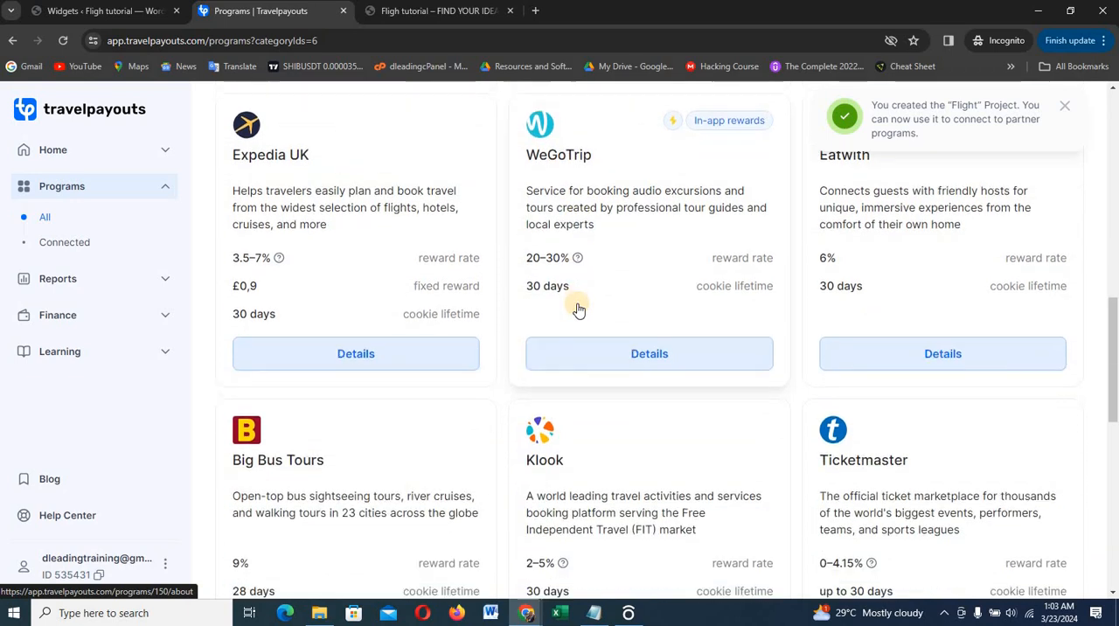
{"action": "scroll", "coordinate": [577, 310], "scroll_direction": "down", "scroll_amount": 2}
{"action": "scroll", "coordinate": [577, 310], "scroll_direction": "down", "scroll_amount": 1}
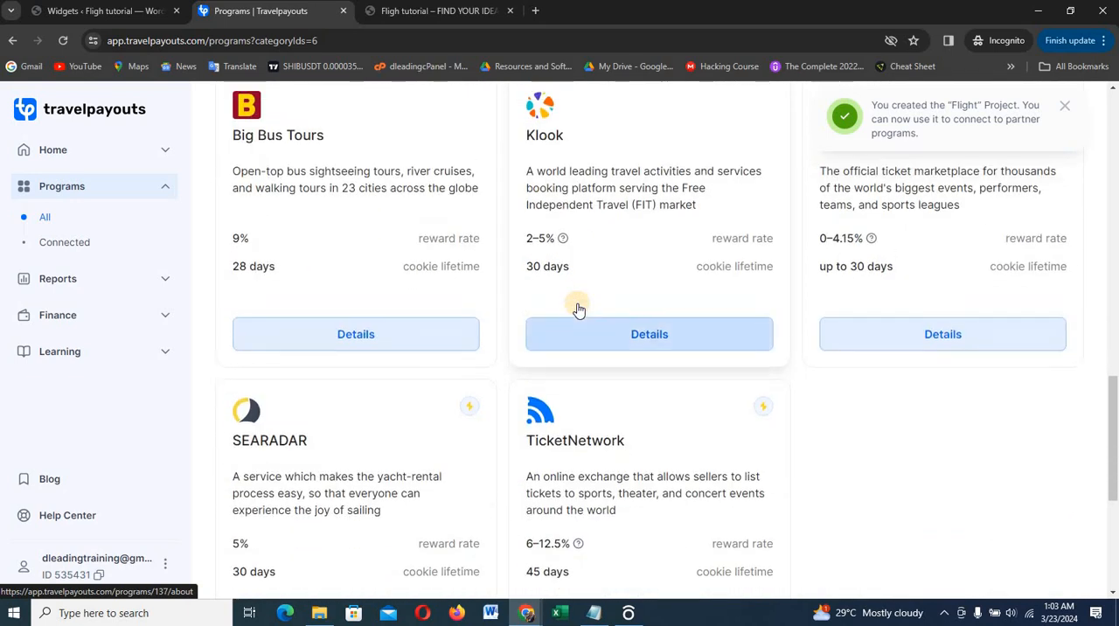
{"action": "scroll", "coordinate": [577, 311], "scroll_direction": "down", "scroll_amount": 3}
{"action": "scroll", "coordinate": [577, 310], "scroll_direction": "up", "scroll_amount": 8}
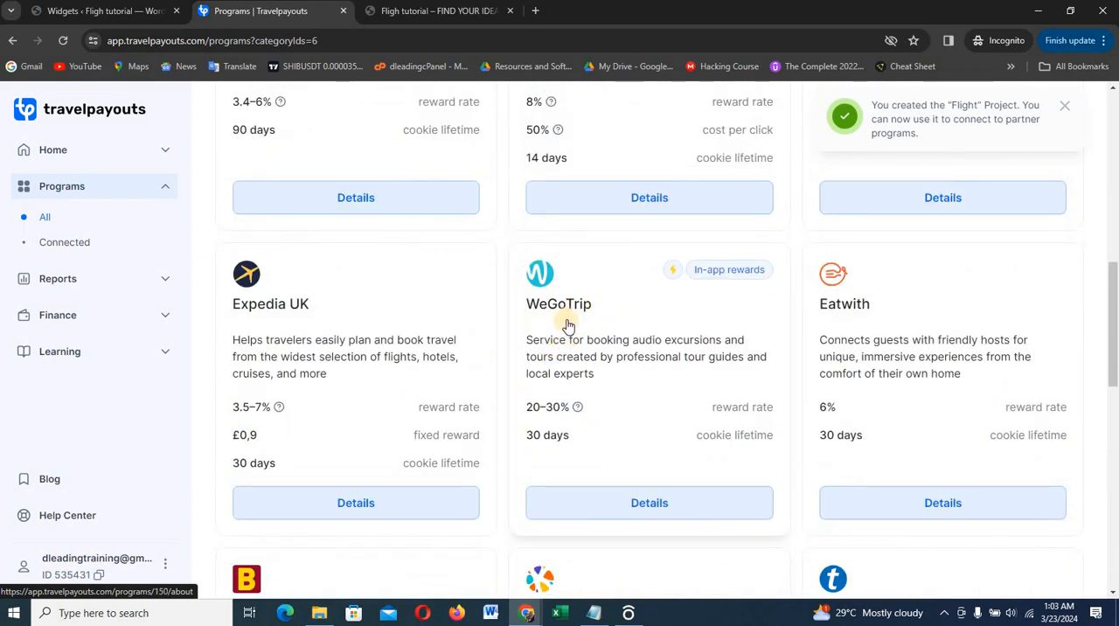
{"action": "left_click", "coordinate": [624, 519]}
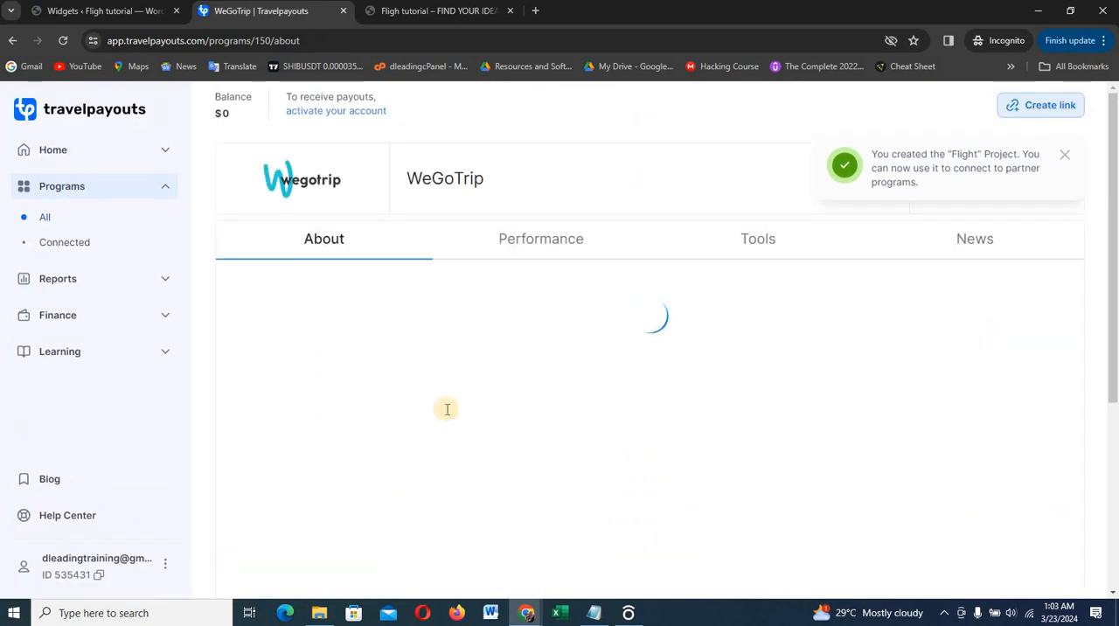
Connect the Flight project to the WeGoTrip program and dismiss the connection notice
{"action": "left_click", "coordinate": [333, 407]}
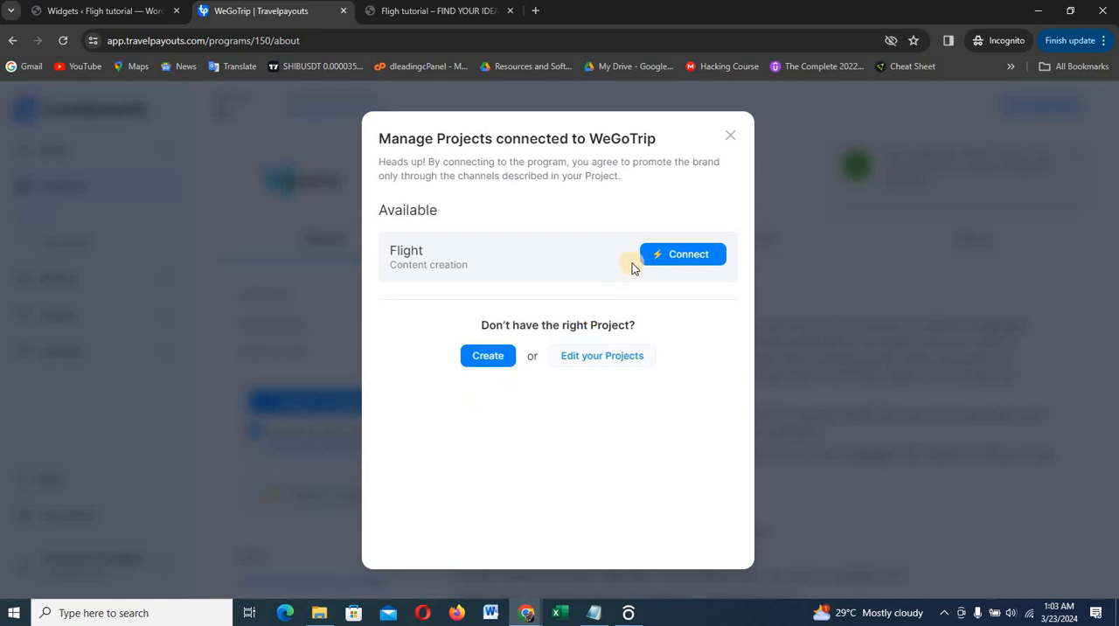
{"action": "left_click", "coordinate": [690, 254]}
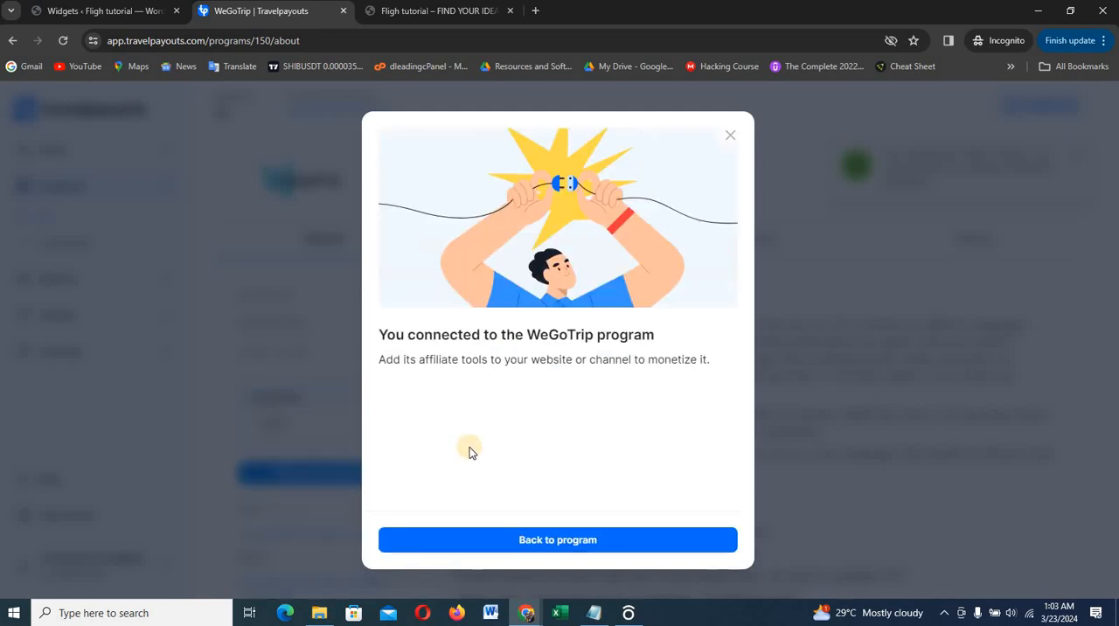
{"action": "left_click", "coordinate": [551, 542]}
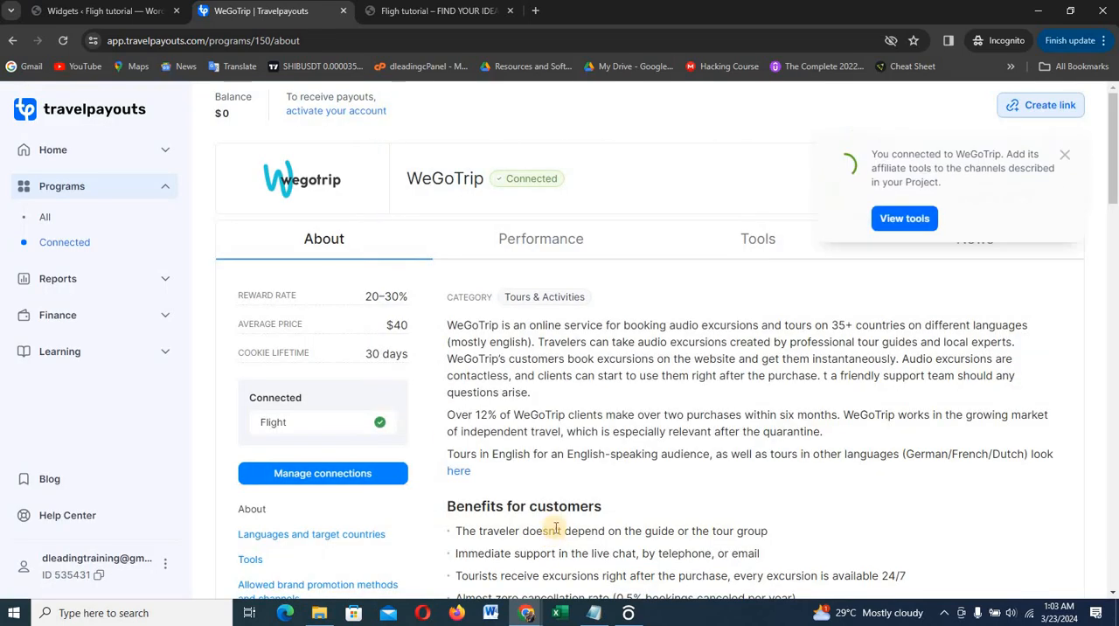
{"action": "left_click", "coordinate": [1064, 156]}
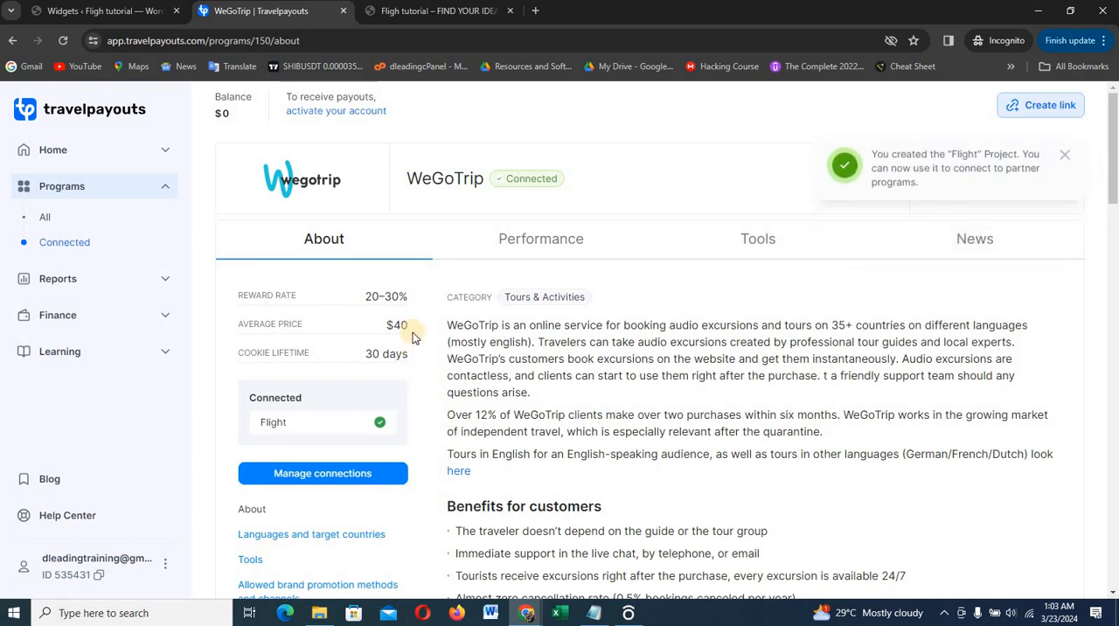
Find the Tours widget among WeGoTrip's tools, copy its English three-tour embed code for the Flight project, and close the setup
{"action": "left_click", "coordinate": [760, 247]}
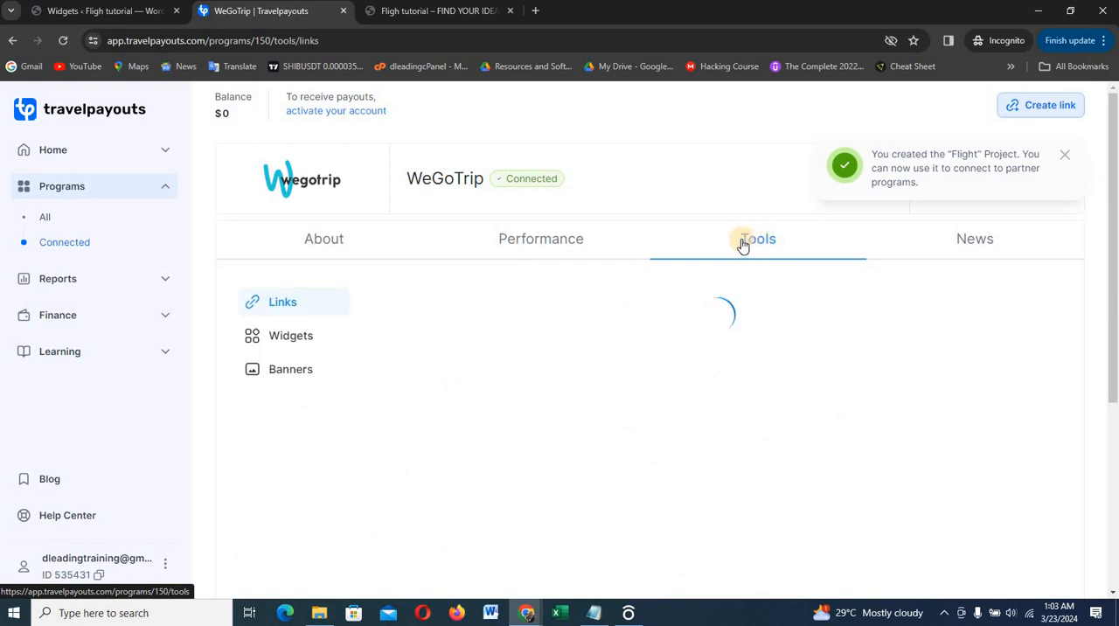
{"action": "left_click", "coordinate": [290, 340]}
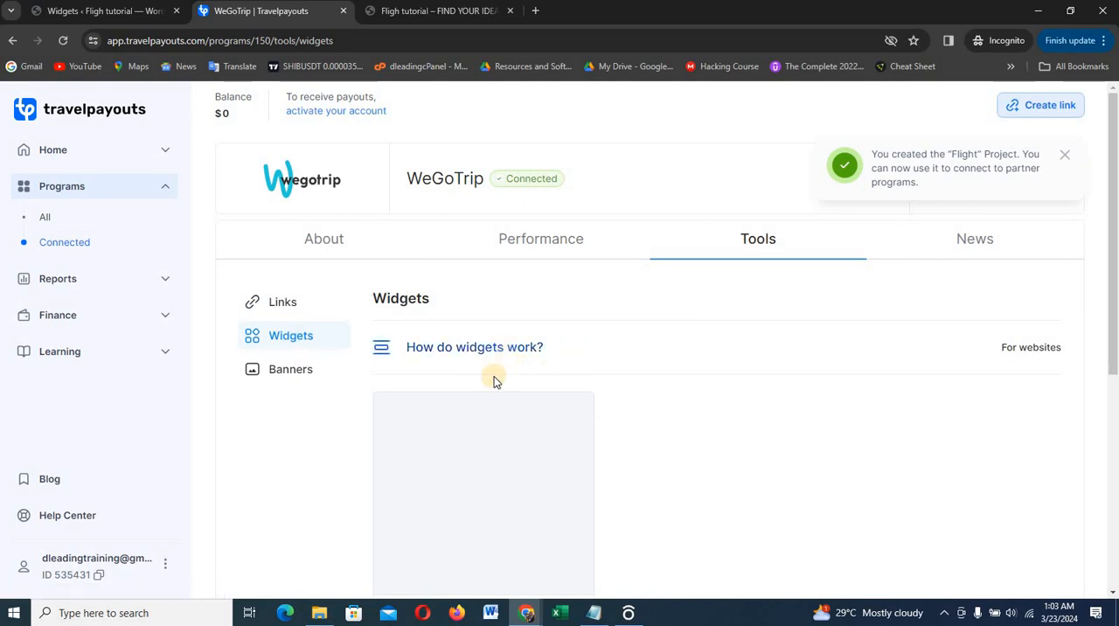
{"action": "scroll", "coordinate": [488, 401], "scroll_direction": "down", "scroll_amount": 2}
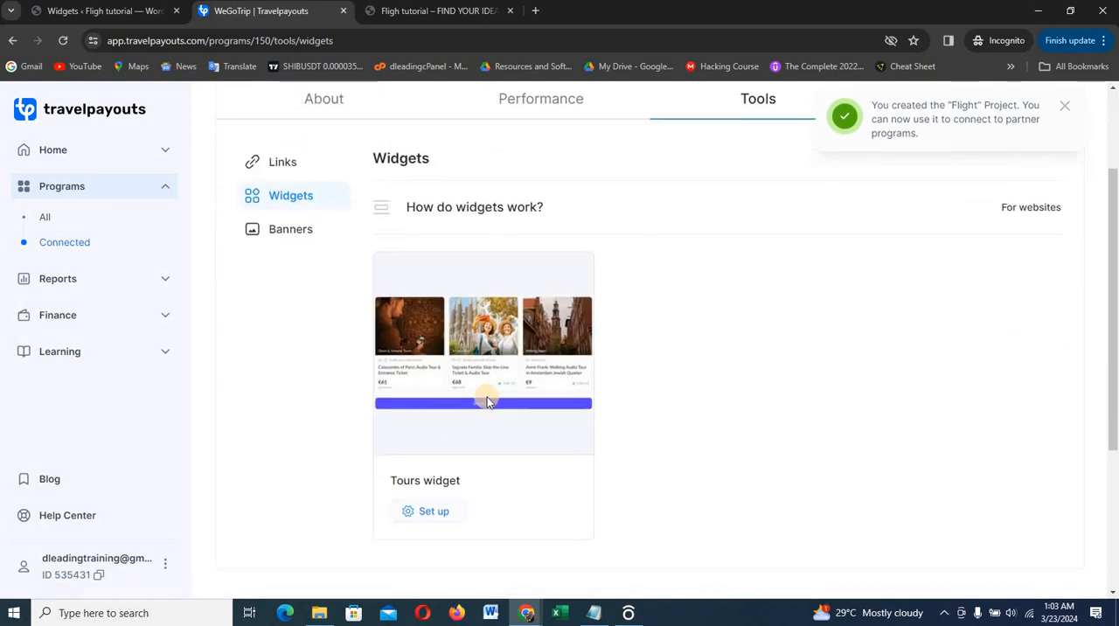
{"action": "scroll", "coordinate": [500, 437], "scroll_direction": "down", "scroll_amount": 1}
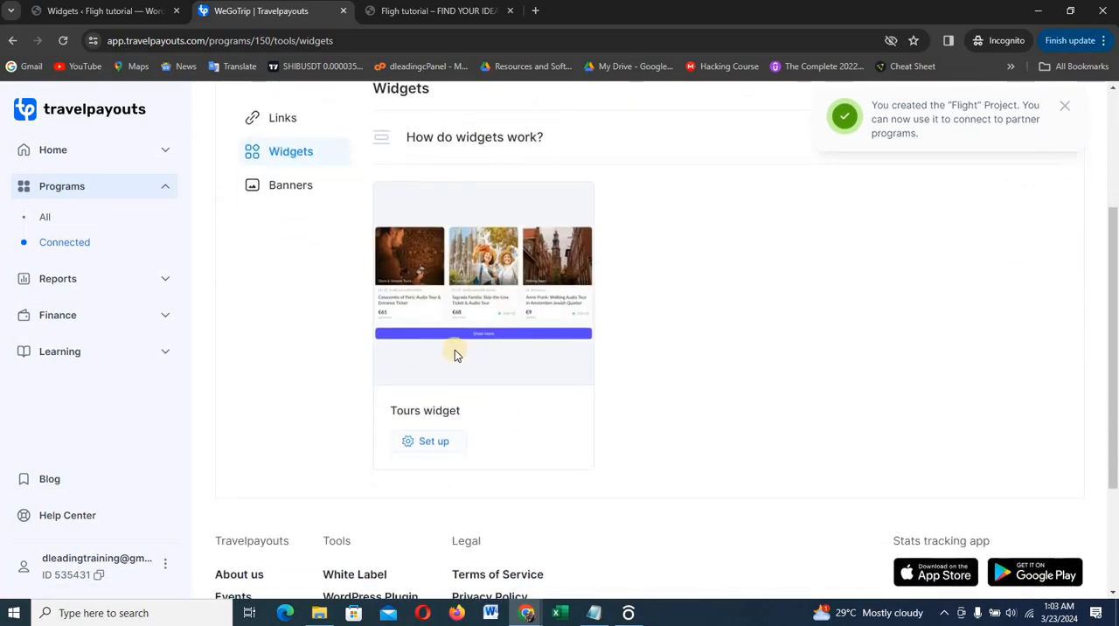
{"action": "left_click", "coordinate": [428, 443]}
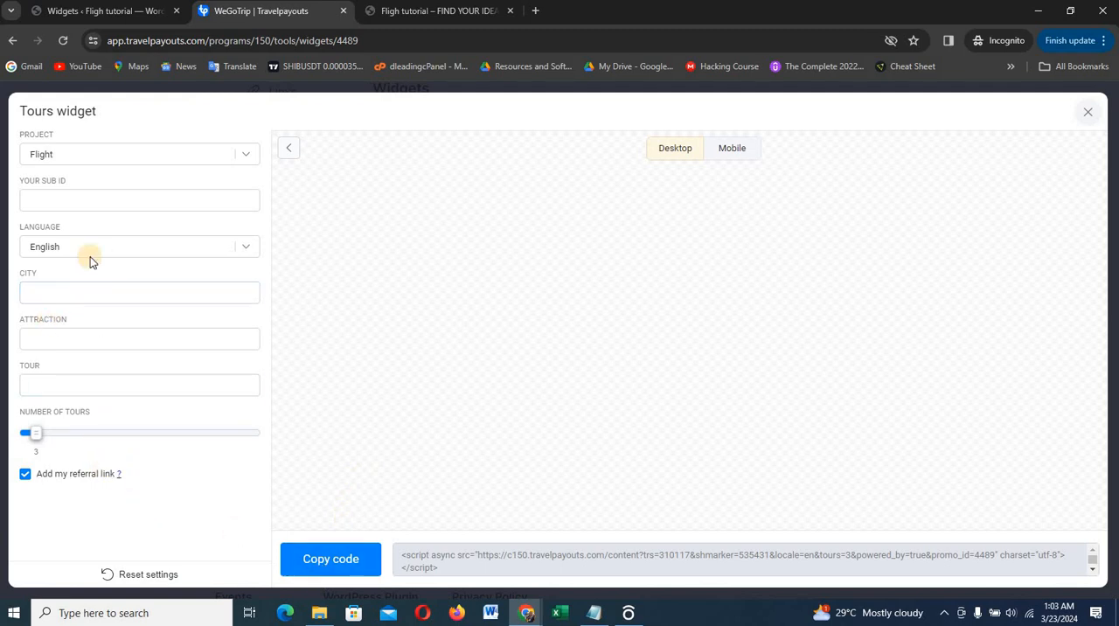
{"action": "left_click", "coordinate": [328, 557]}
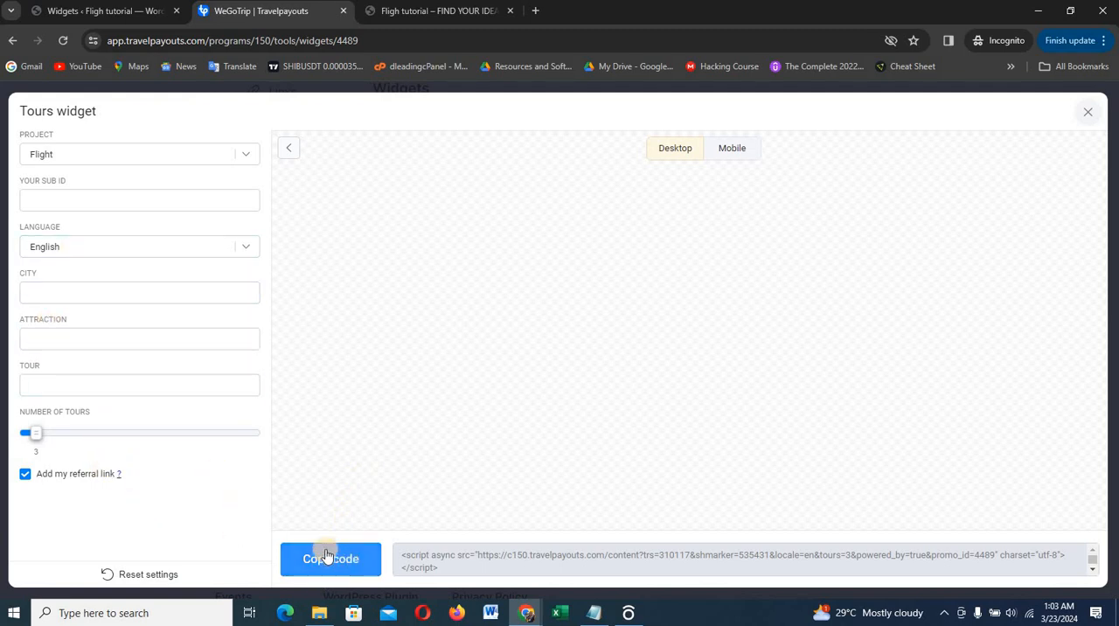
{"action": "left_click", "coordinate": [1089, 113]}
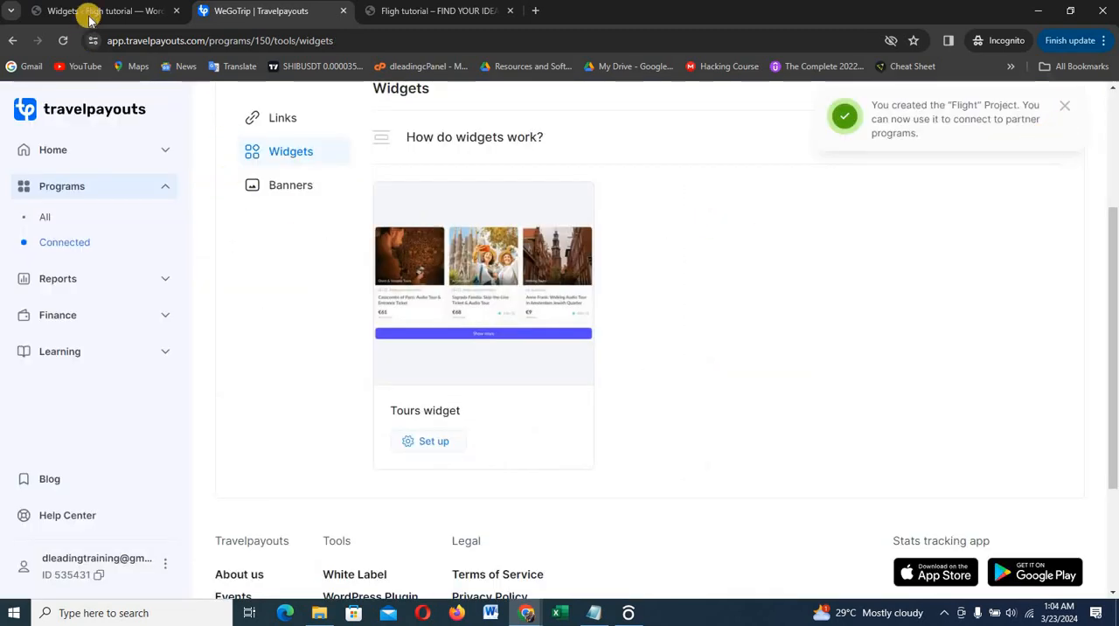
Switch to the live site's home page and choose Concord, United States as the flight search destination
{"action": "left_click", "coordinate": [430, 12]}
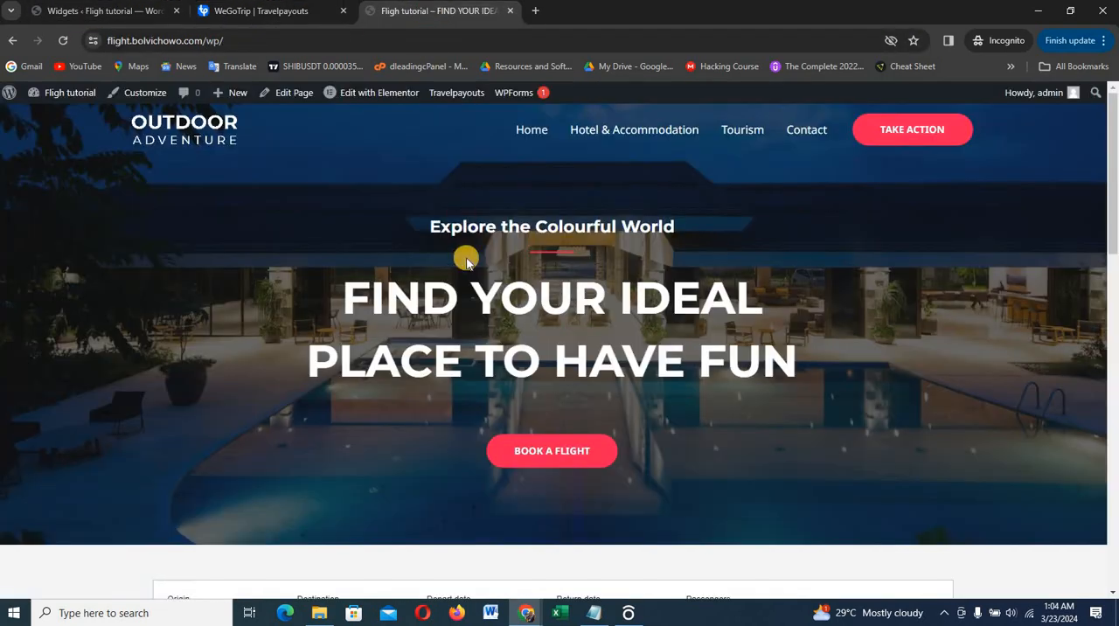
{"action": "scroll", "coordinate": [472, 340], "scroll_direction": "down", "scroll_amount": 4}
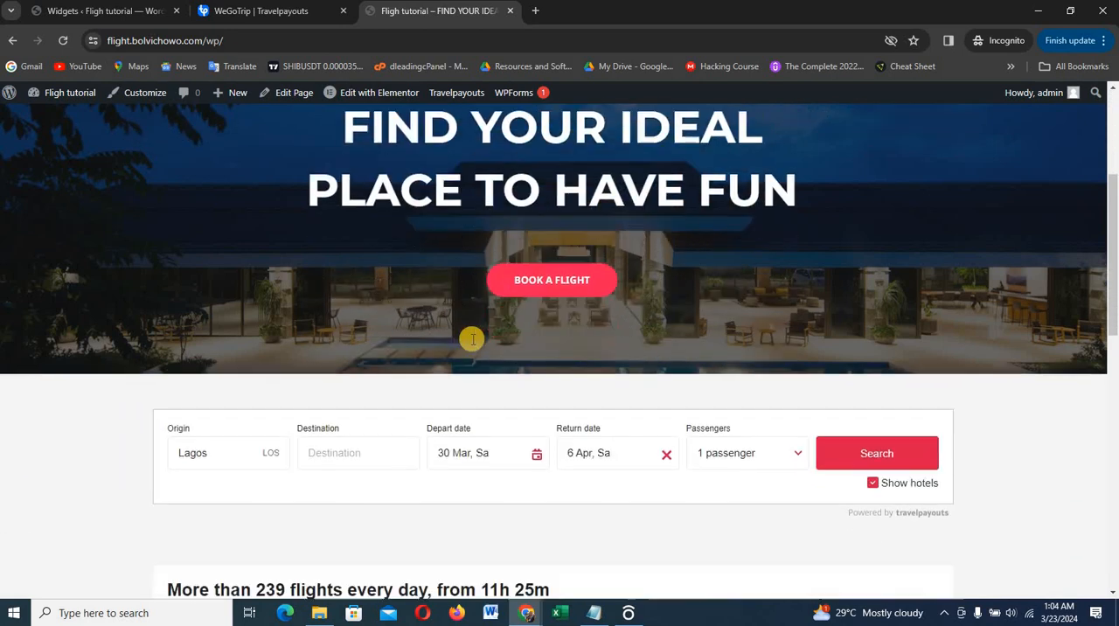
{"action": "scroll", "coordinate": [473, 339], "scroll_direction": "up", "scroll_amount": 1}
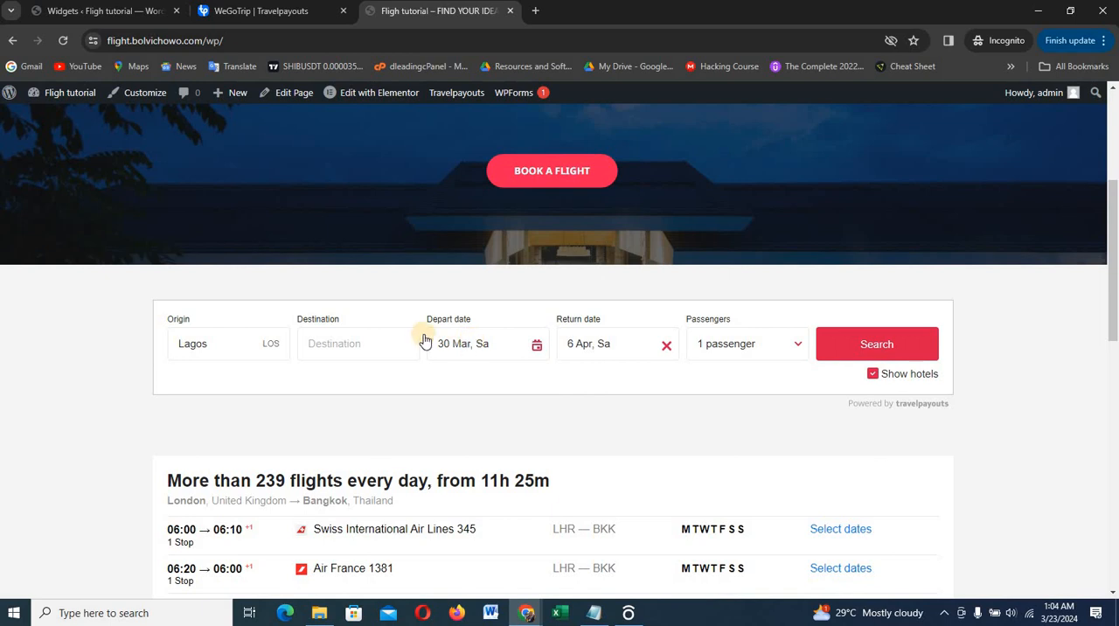
{"action": "left_click", "coordinate": [224, 342]}
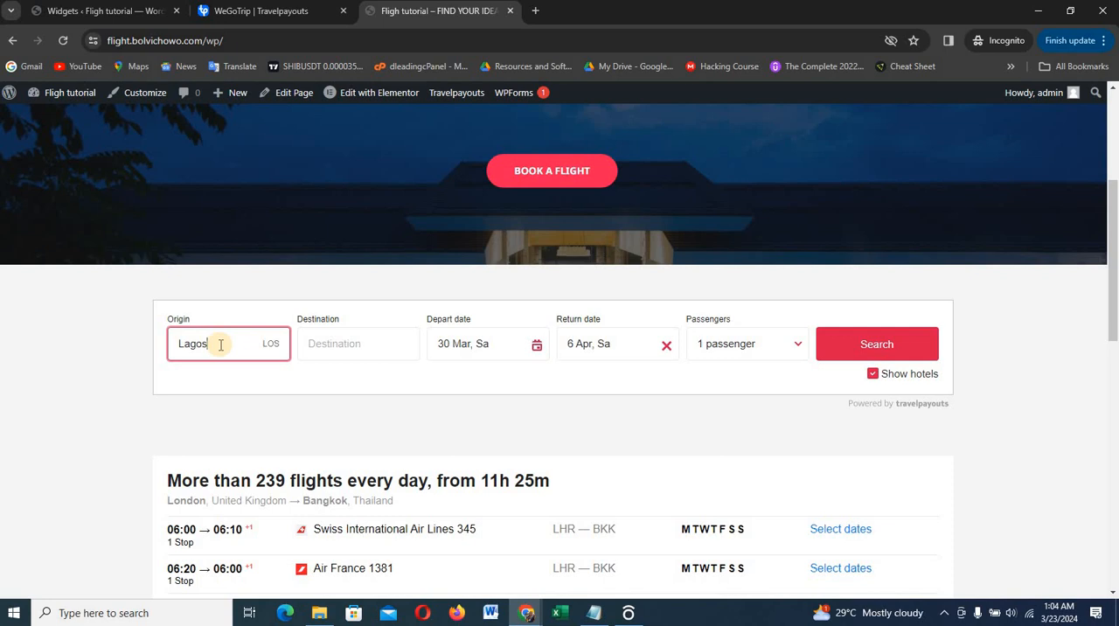
{"action": "left_click", "coordinate": [319, 346]}
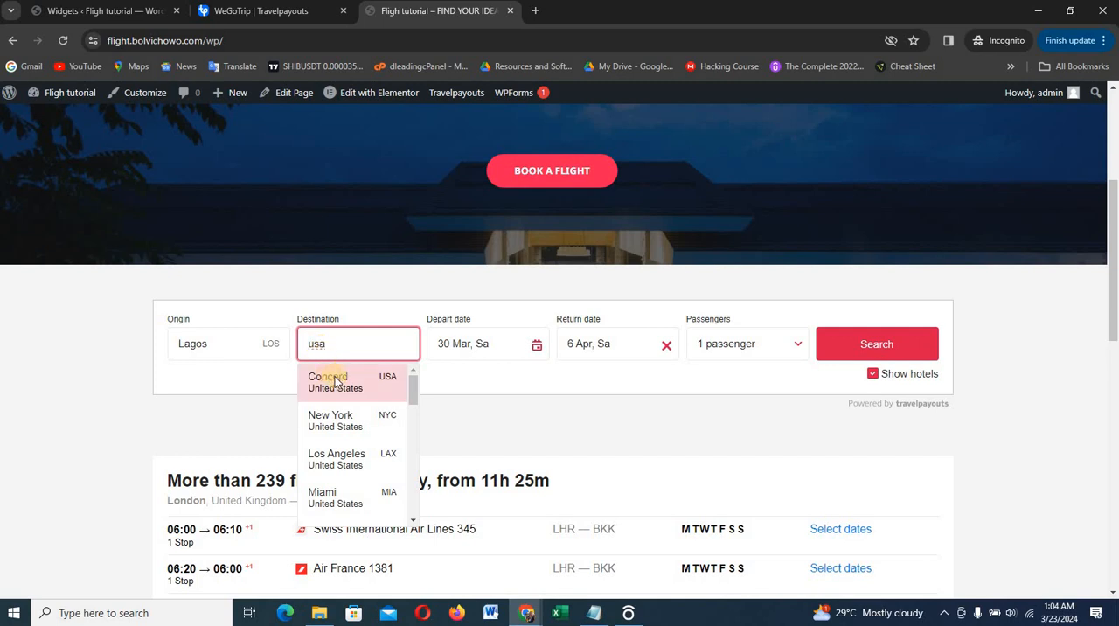
{"action": "left_click", "coordinate": [334, 380]}
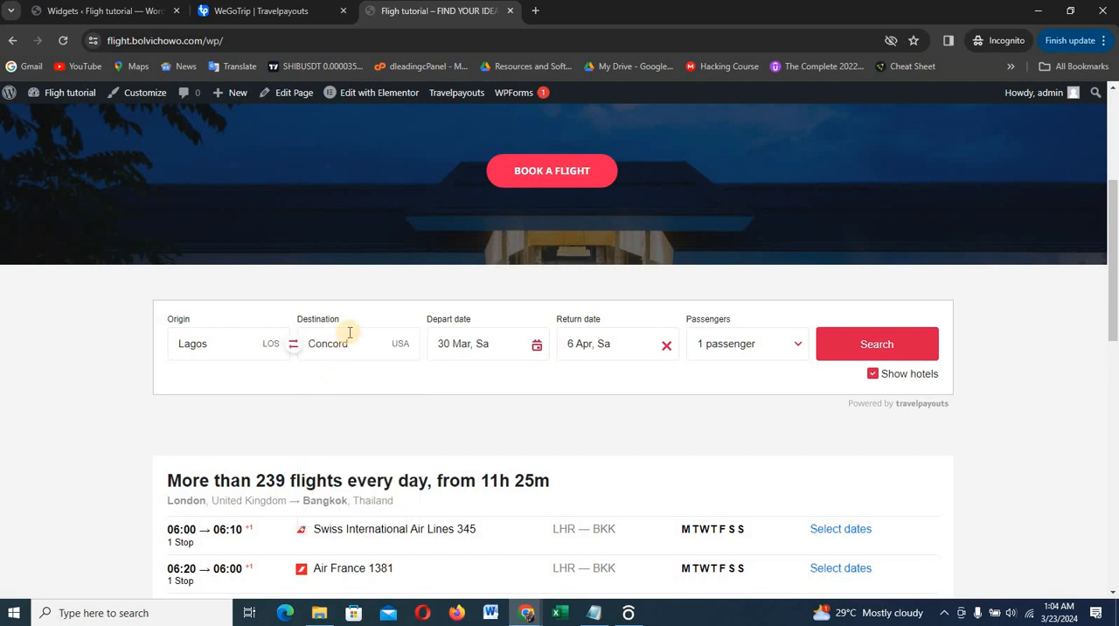
Search flights departing 1 April and returning 30 April 2024, and close the results page
{"action": "left_click", "coordinate": [481, 347]}
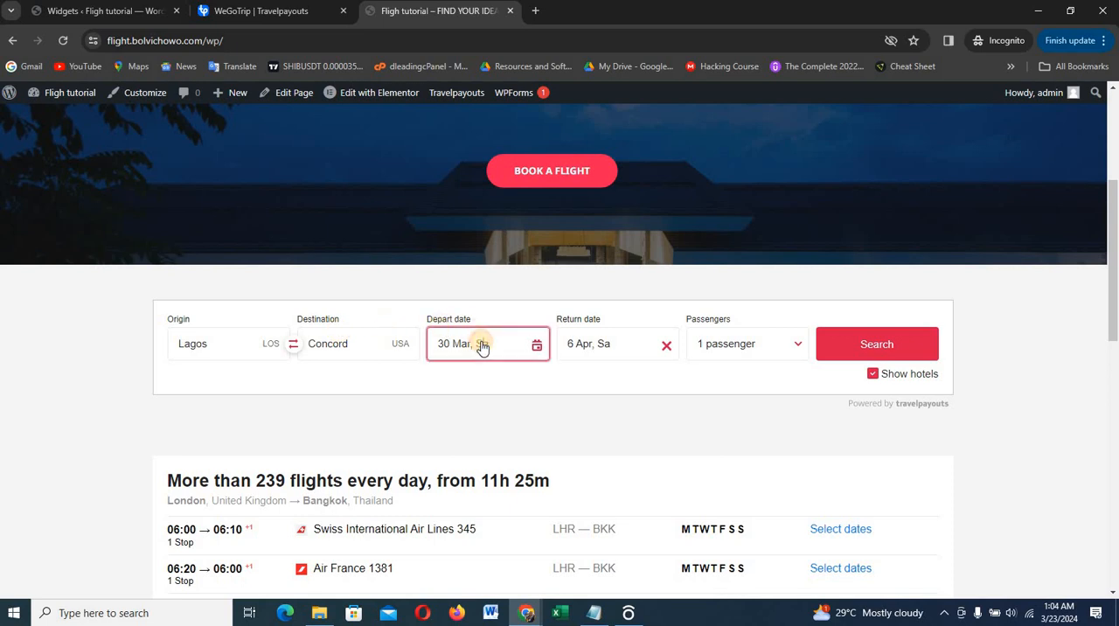
{"action": "left_click", "coordinate": [584, 270]}
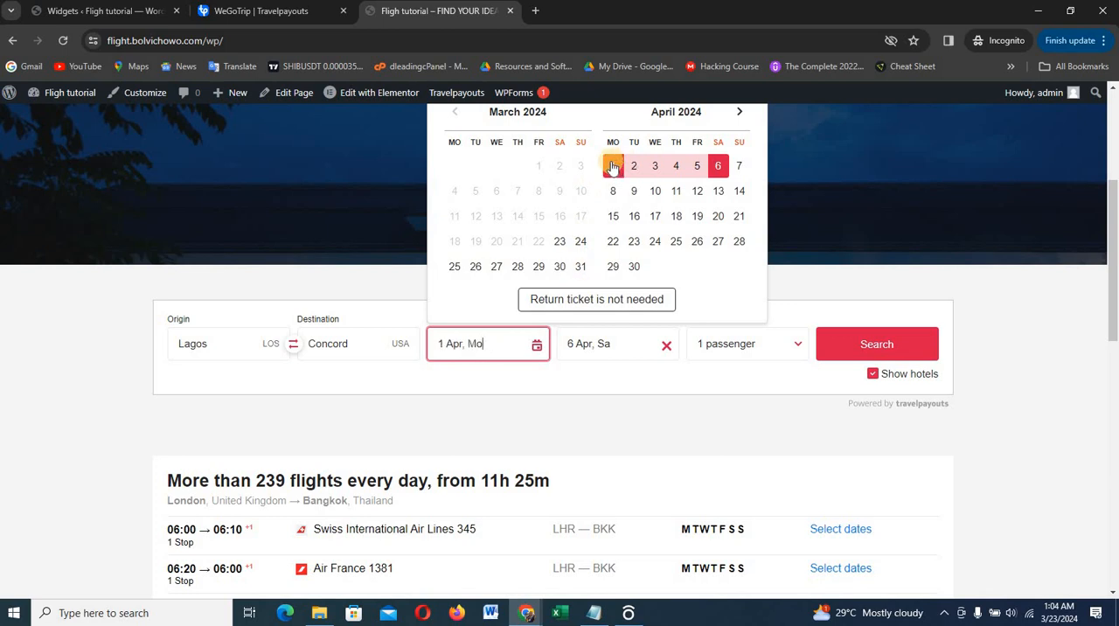
{"action": "left_click", "coordinate": [612, 167]}
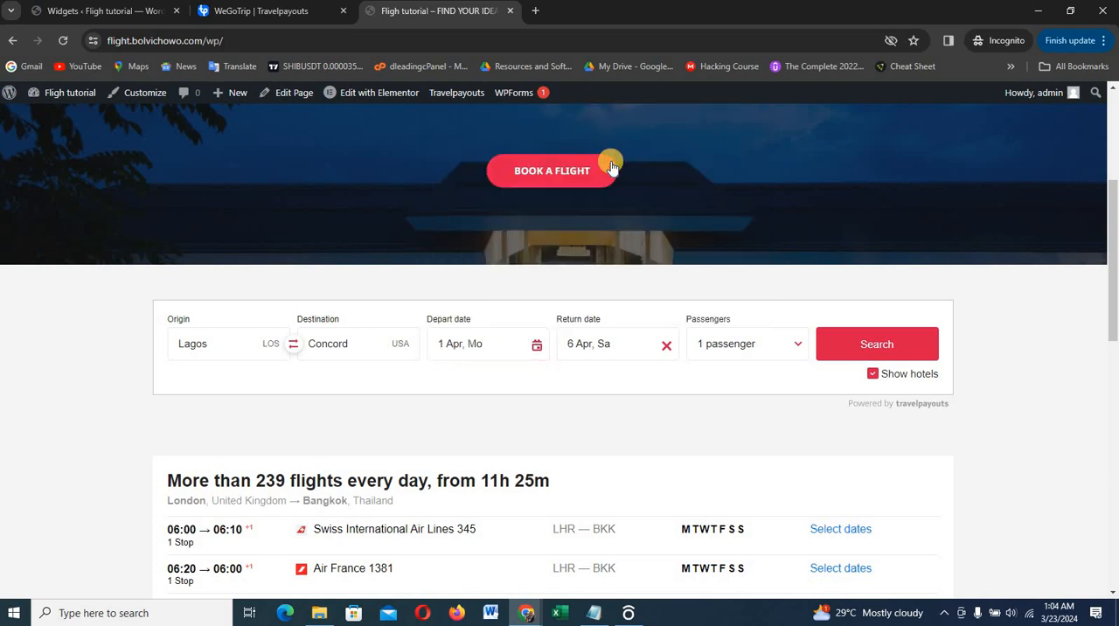
{"action": "left_click", "coordinate": [593, 350]}
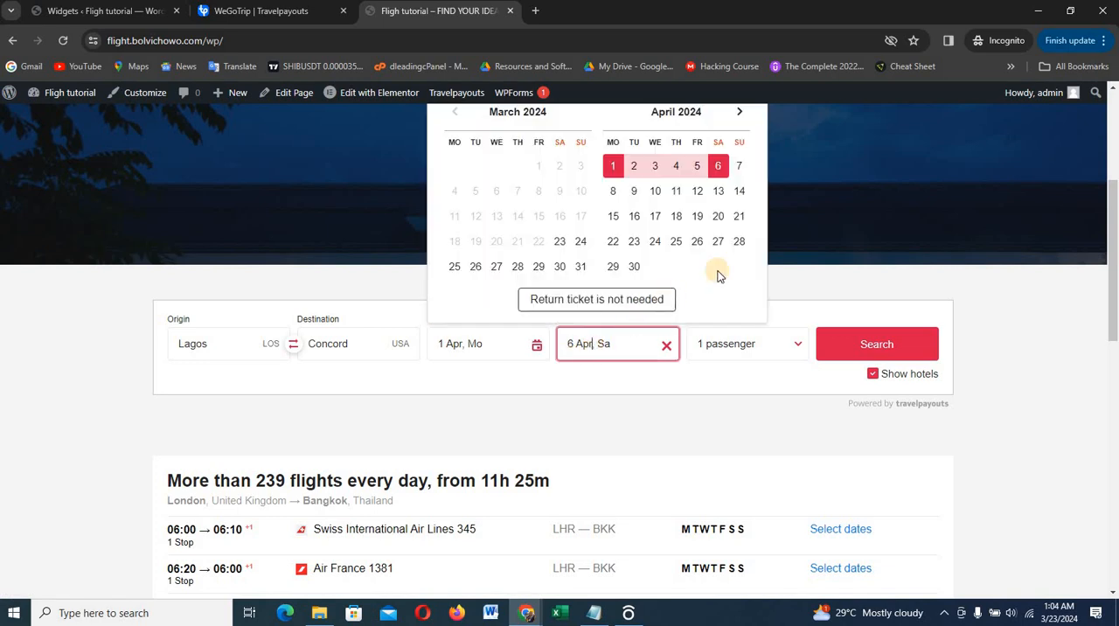
{"action": "left_click", "coordinate": [718, 191]}
{"action": "left_click", "coordinate": [633, 267]}
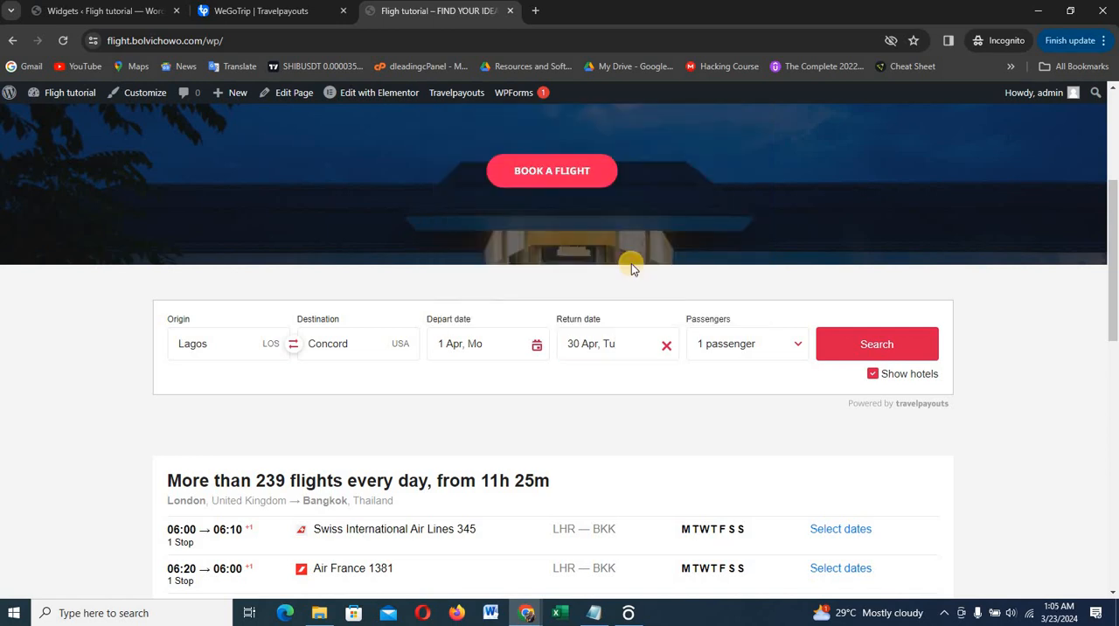
{"action": "left_click", "coordinate": [861, 344]}
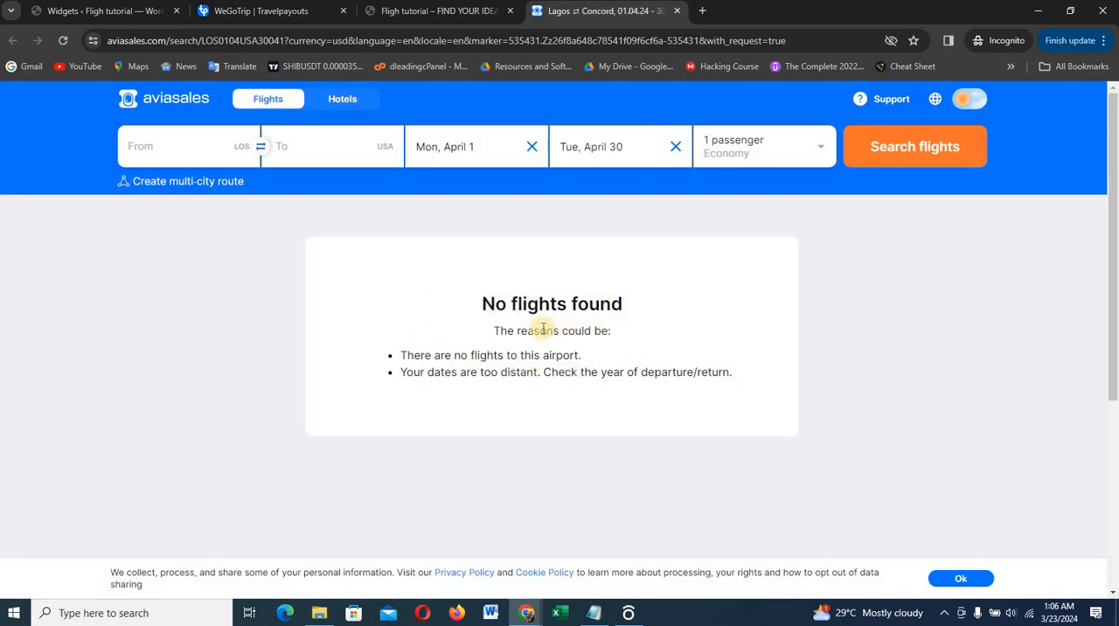
{"action": "left_click", "coordinate": [674, 12]}
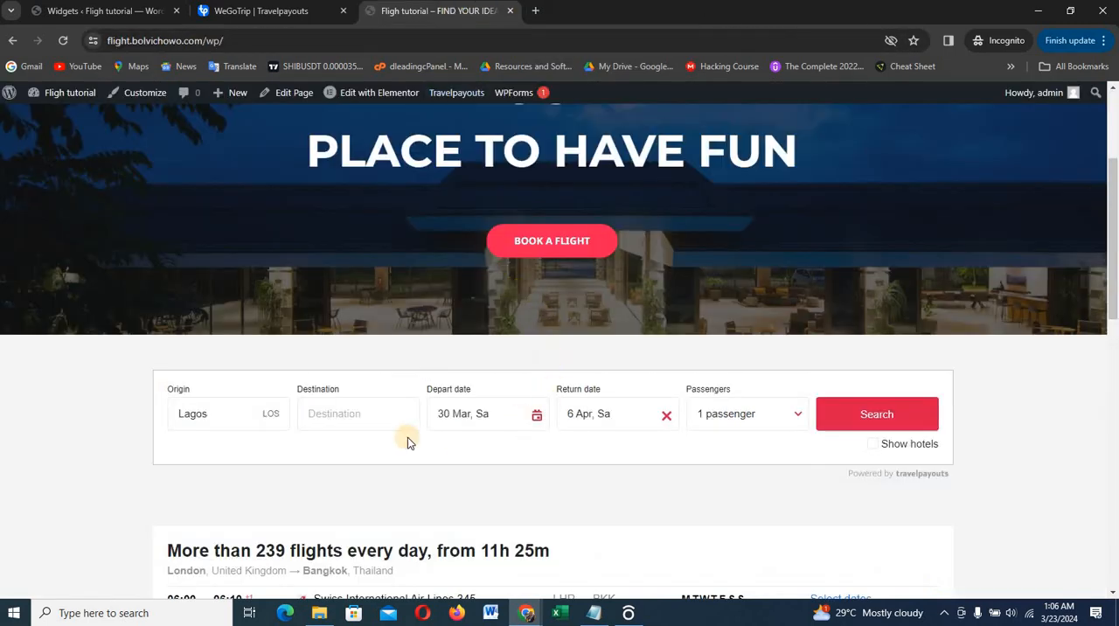
Search flights from Lagos to Cape Town, South Africa, keeping the preset dates and one passenger
{"action": "left_click", "coordinate": [344, 417]}
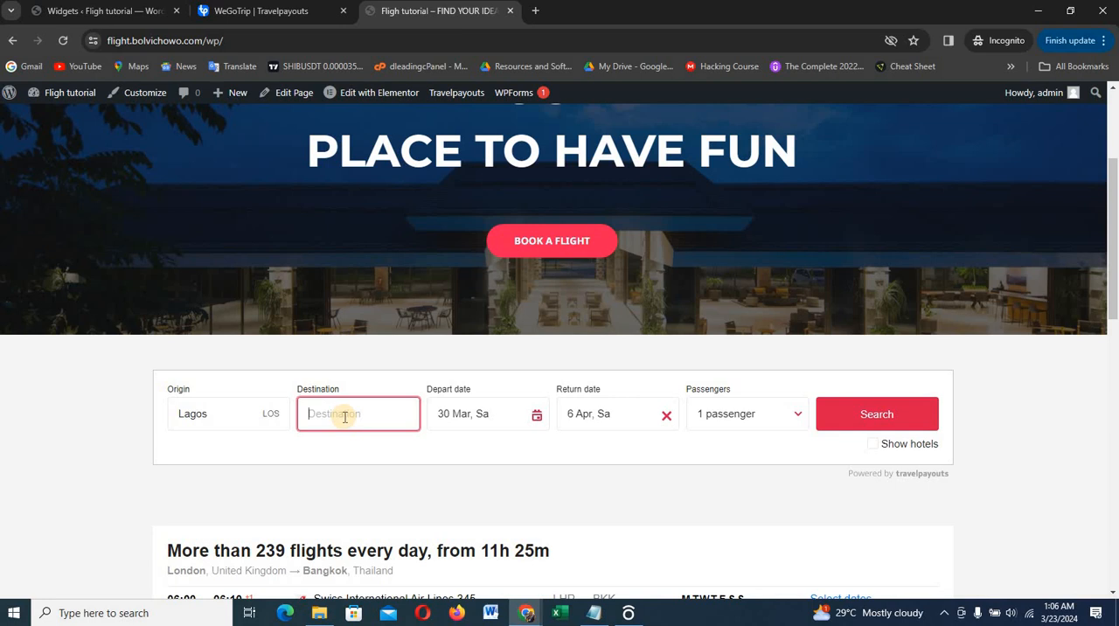
{"action": "type", "text": "ab"}
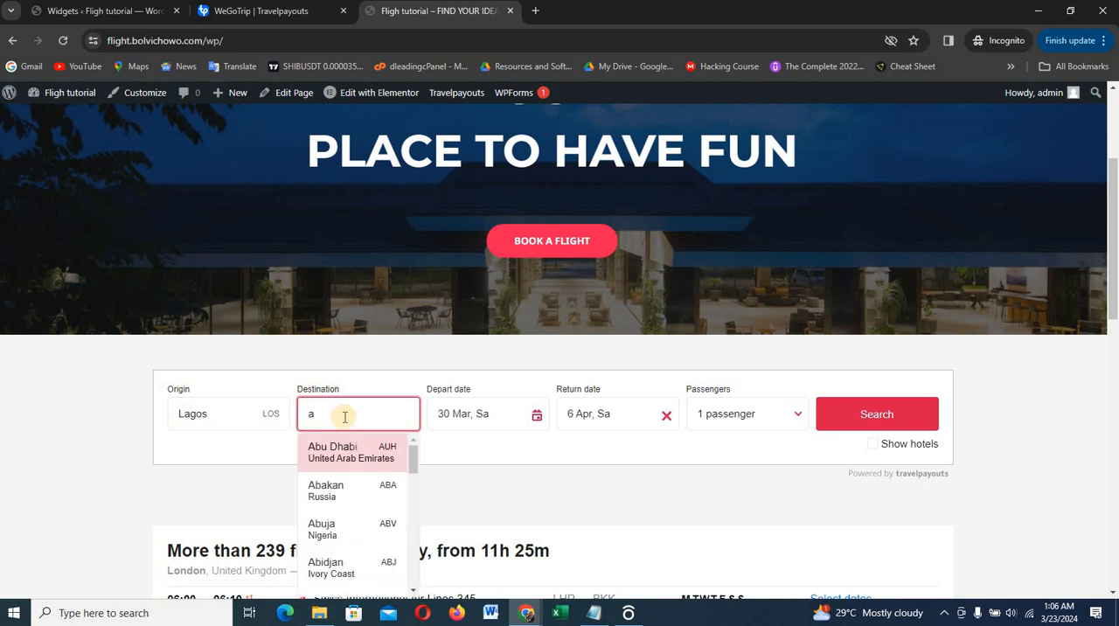
{"action": "key", "text": "BackSpace"}
{"action": "type", "text": "south"}
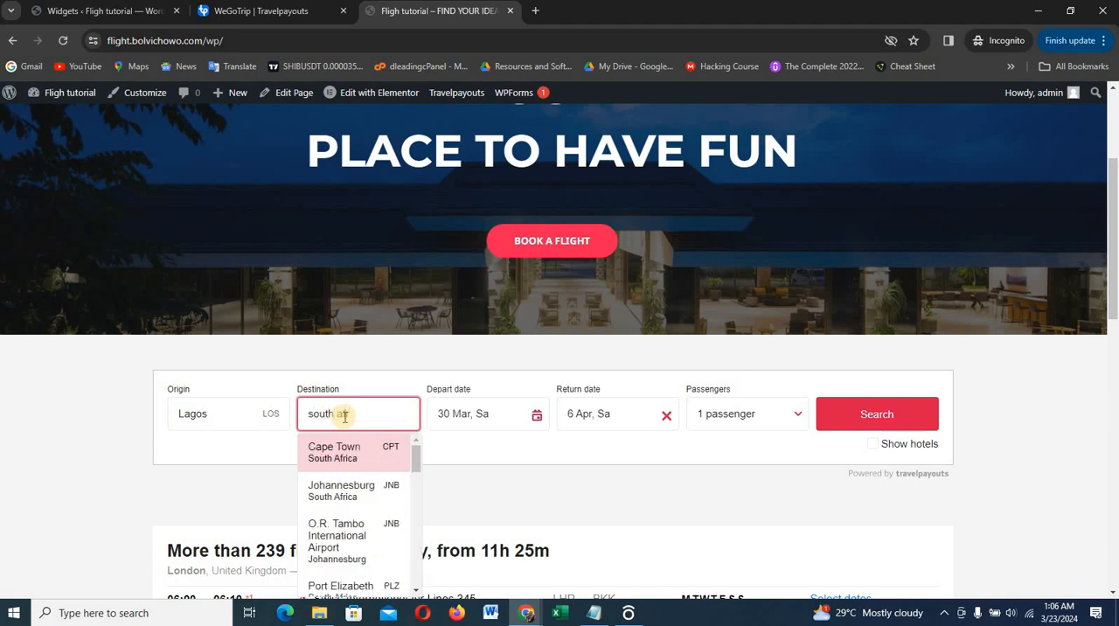
{"action": "type", "text": " afr"}
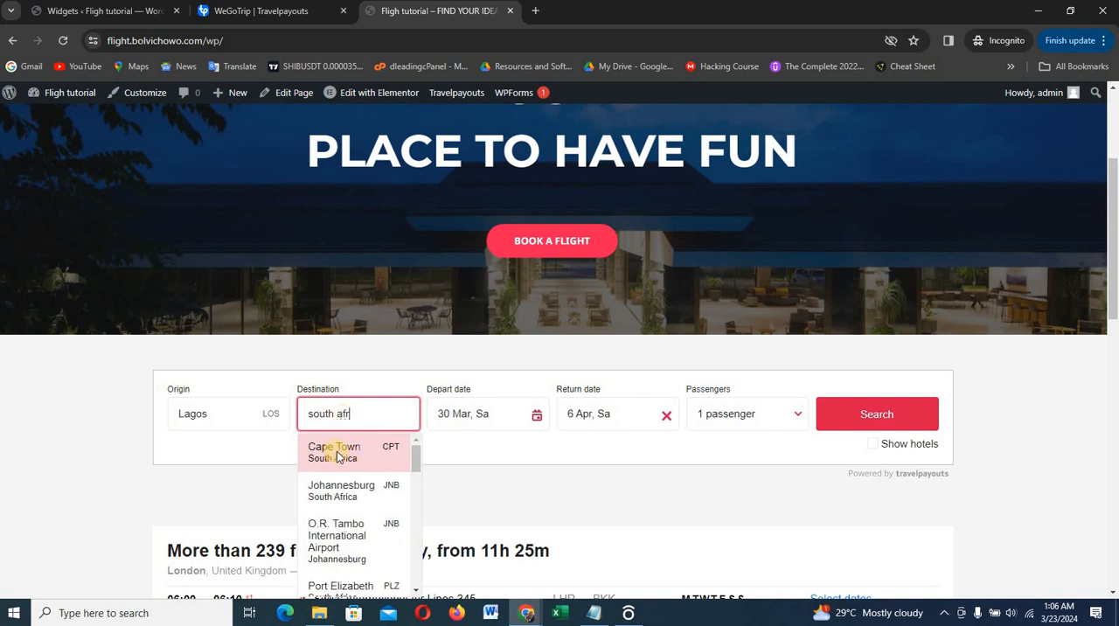
{"action": "left_click", "coordinate": [338, 456]}
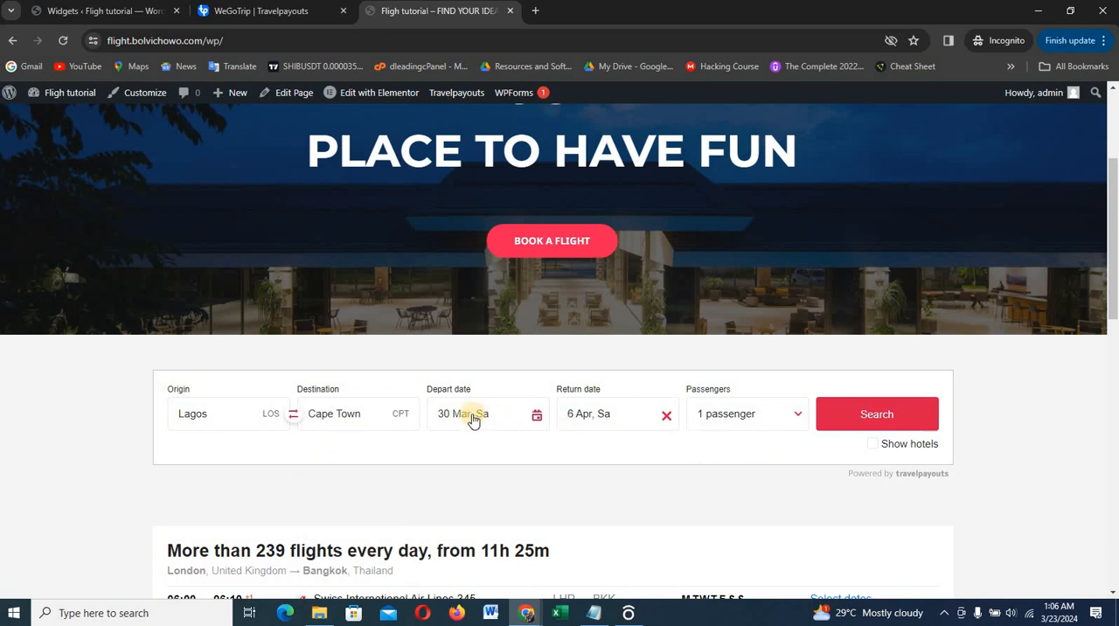
{"action": "left_click", "coordinate": [874, 413]}
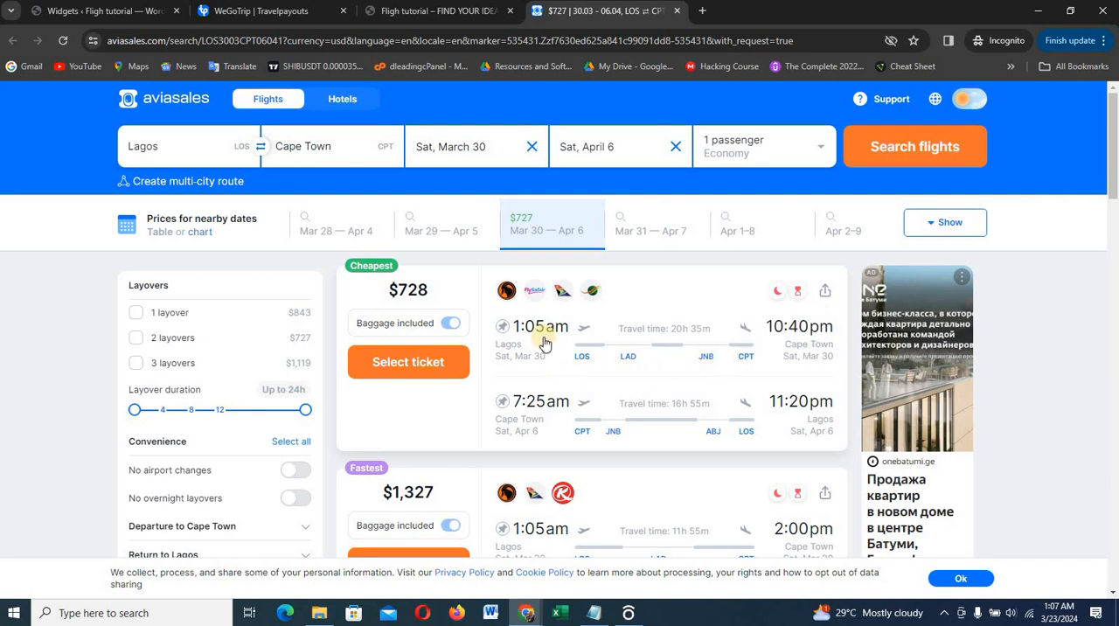
Examine the Lagos to Cape Town flight offers, comparing their prices, travel times and layovers
{"action": "scroll", "coordinate": [538, 342], "scroll_direction": "down", "scroll_amount": 1}
{"action": "scroll", "coordinate": [539, 340], "scroll_direction": "down", "scroll_amount": 2}
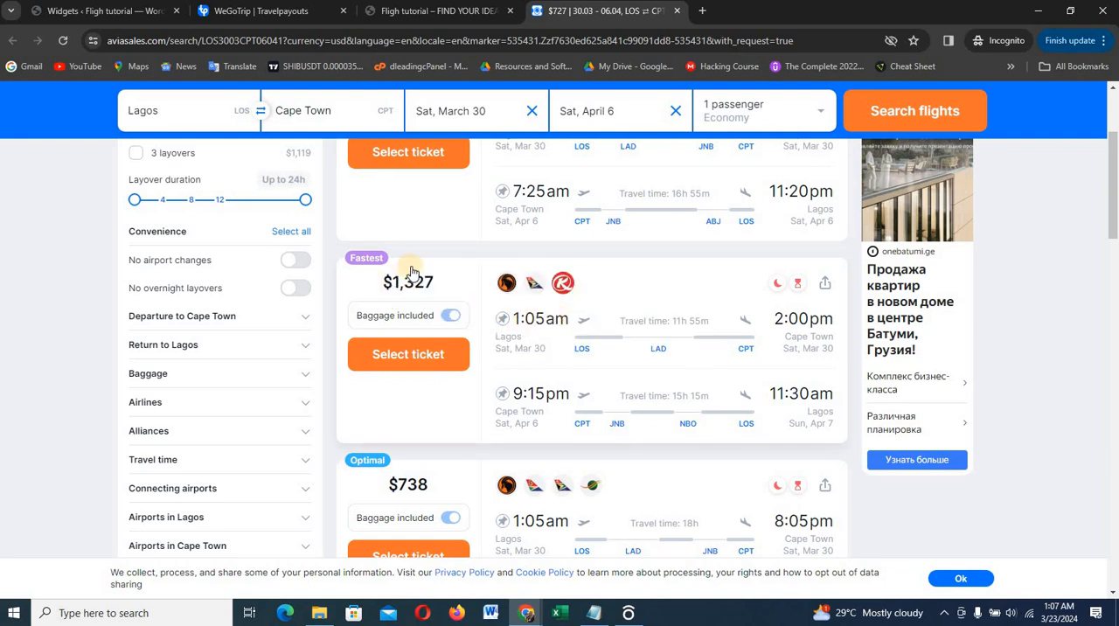
{"action": "scroll", "coordinate": [411, 280], "scroll_direction": "down", "scroll_amount": 3}
{"action": "scroll", "coordinate": [409, 278], "scroll_direction": "down", "scroll_amount": 3}
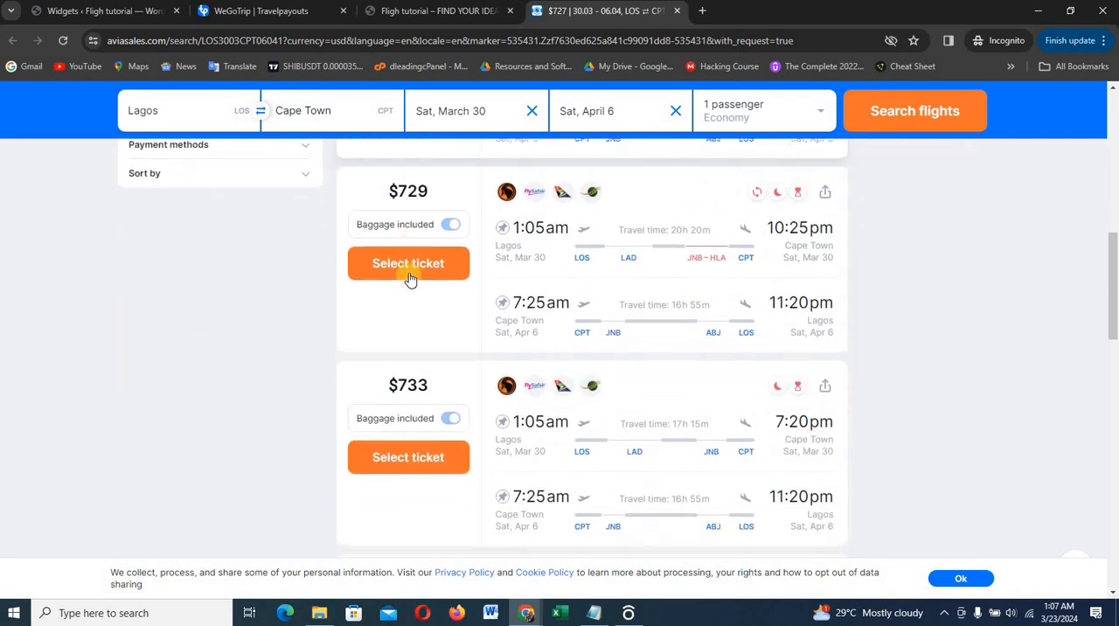
{"action": "scroll", "coordinate": [410, 278], "scroll_direction": "down", "scroll_amount": 2}
{"action": "scroll", "coordinate": [411, 281], "scroll_direction": "down", "scroll_amount": 4}
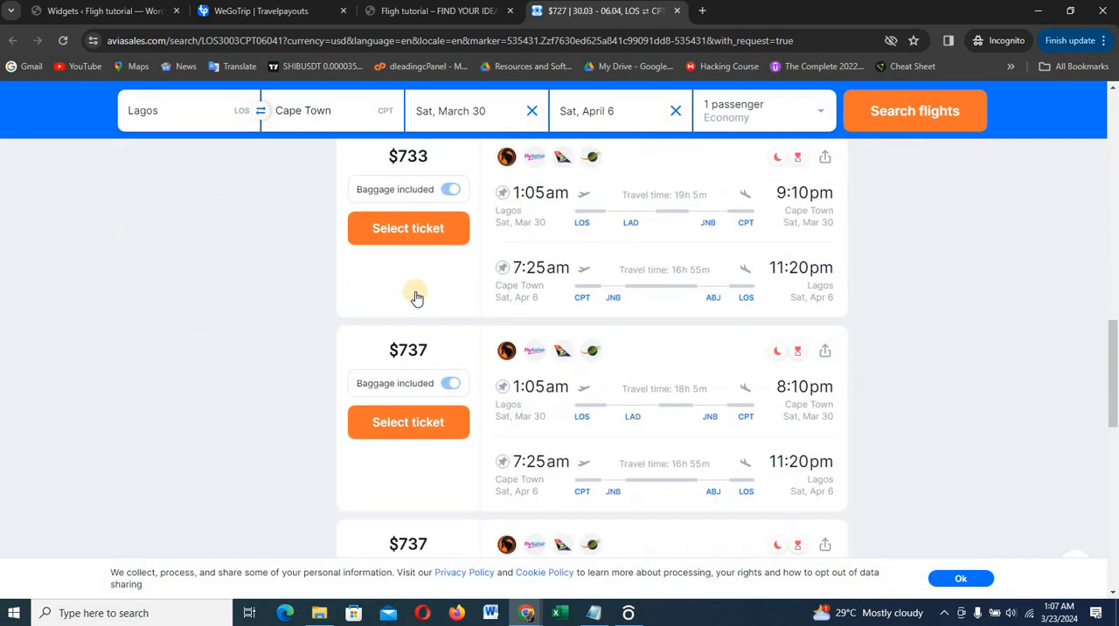
{"action": "scroll", "coordinate": [412, 292], "scroll_direction": "down", "scroll_amount": 4}
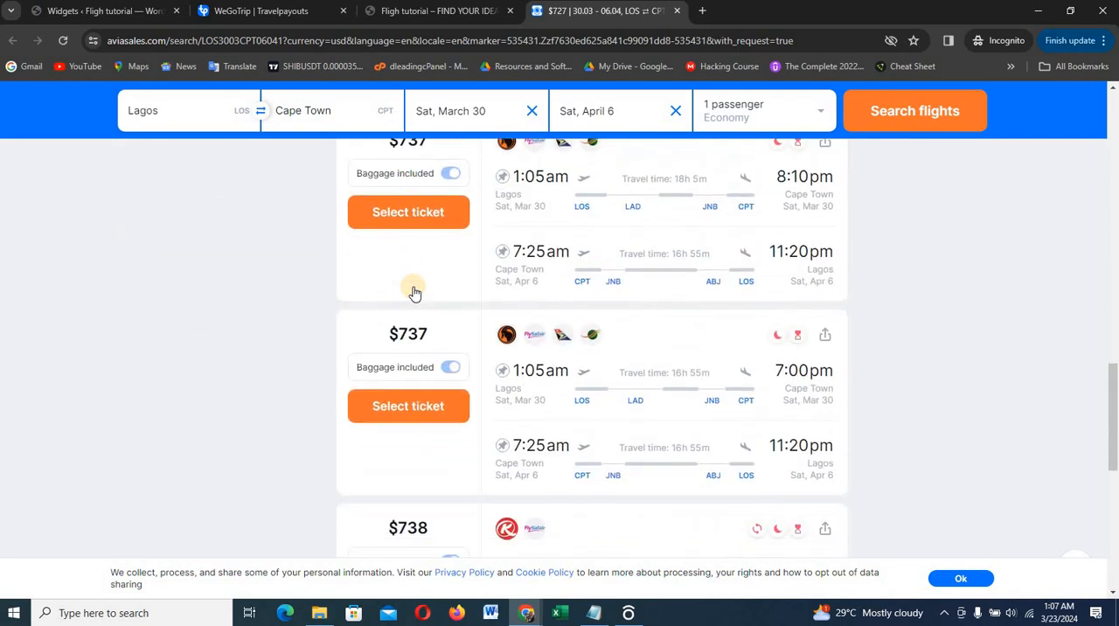
{"action": "scroll", "coordinate": [607, 259], "scroll_direction": "up", "scroll_amount": 2}
{"action": "scroll", "coordinate": [606, 260], "scroll_direction": "up", "scroll_amount": 2}
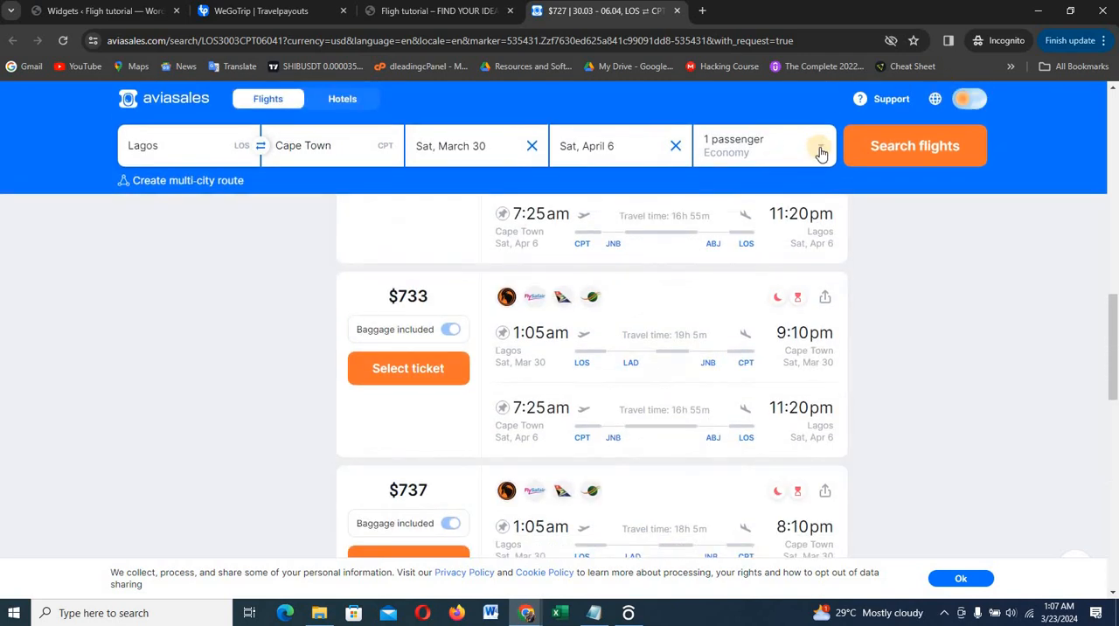
Inspect the passenger and travel class options, close them unchanged, and review the cheapest and fastest tickets again
{"action": "left_click", "coordinate": [817, 145]}
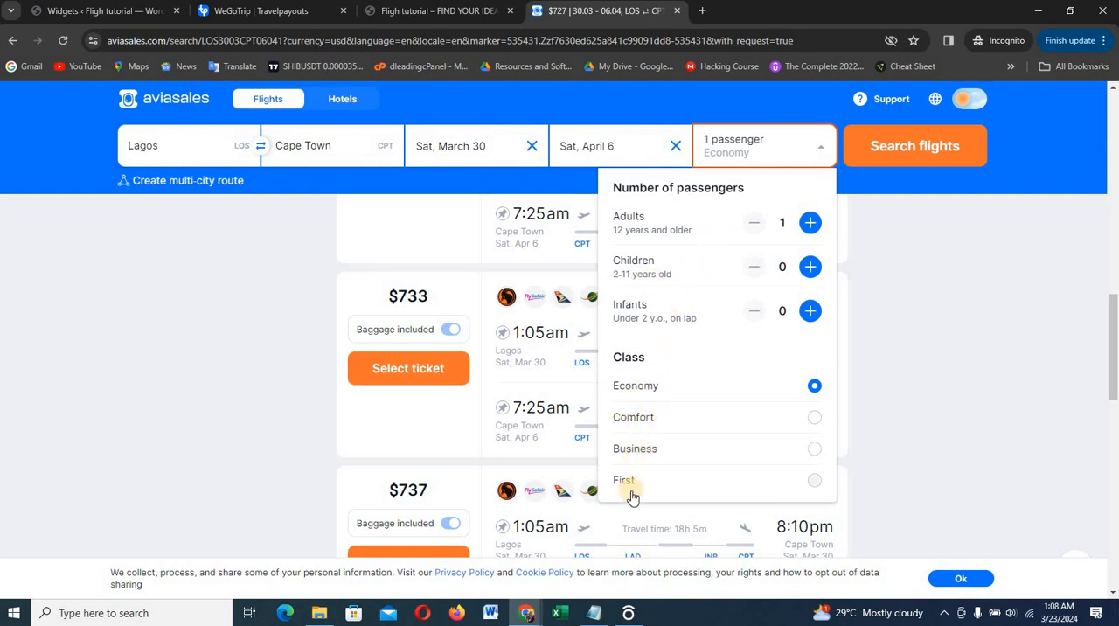
{"action": "left_click", "coordinate": [931, 393]}
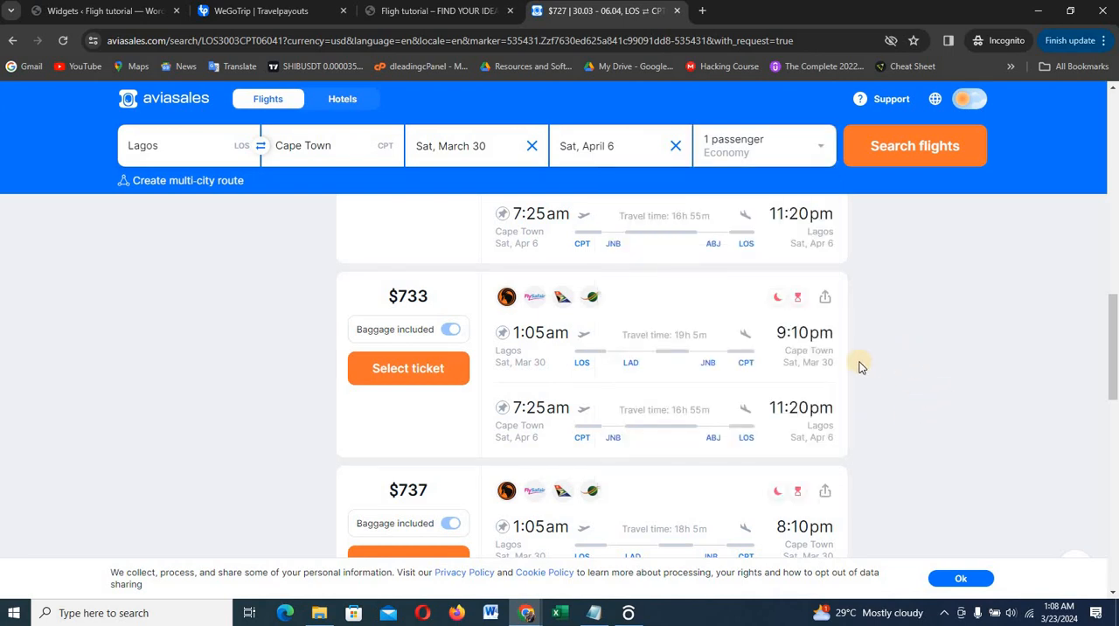
{"action": "scroll", "coordinate": [665, 306], "scroll_direction": "up", "scroll_amount": 10}
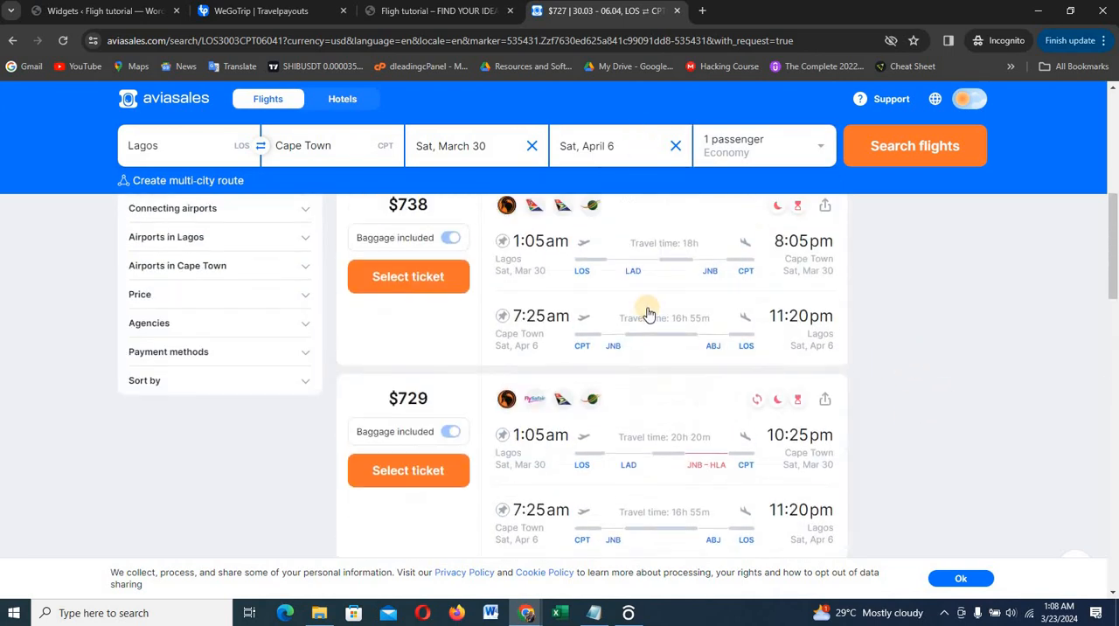
{"action": "scroll", "coordinate": [642, 306], "scroll_direction": "up", "scroll_amount": 3}
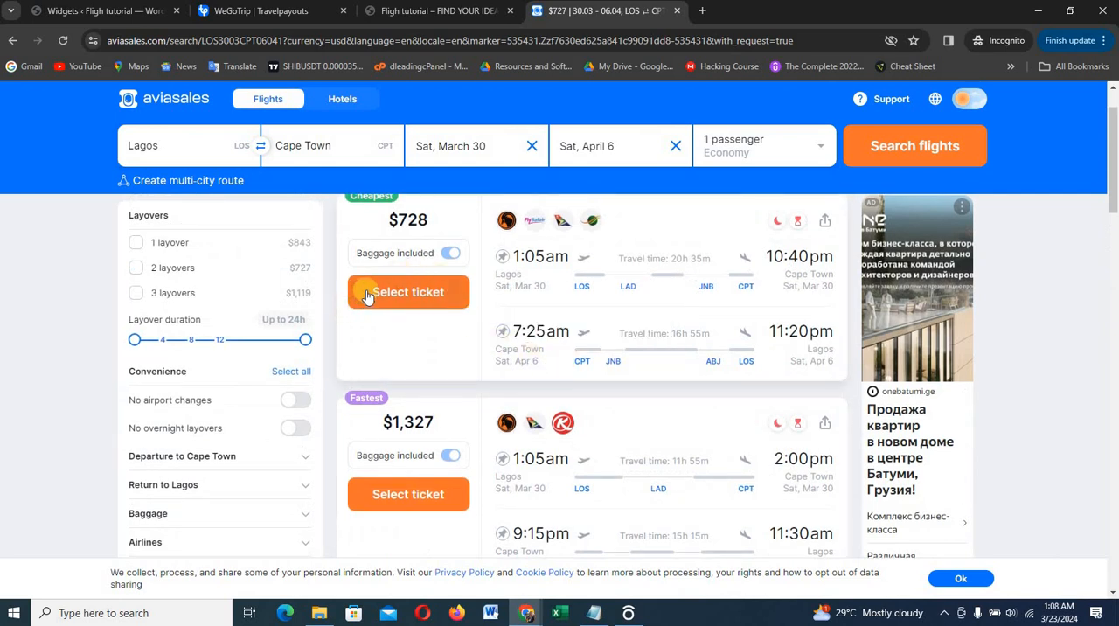
{"action": "scroll", "coordinate": [437, 251], "scroll_direction": "up", "scroll_amount": 2}
{"action": "scroll", "coordinate": [437, 251], "scroll_direction": "down", "scroll_amount": 2}
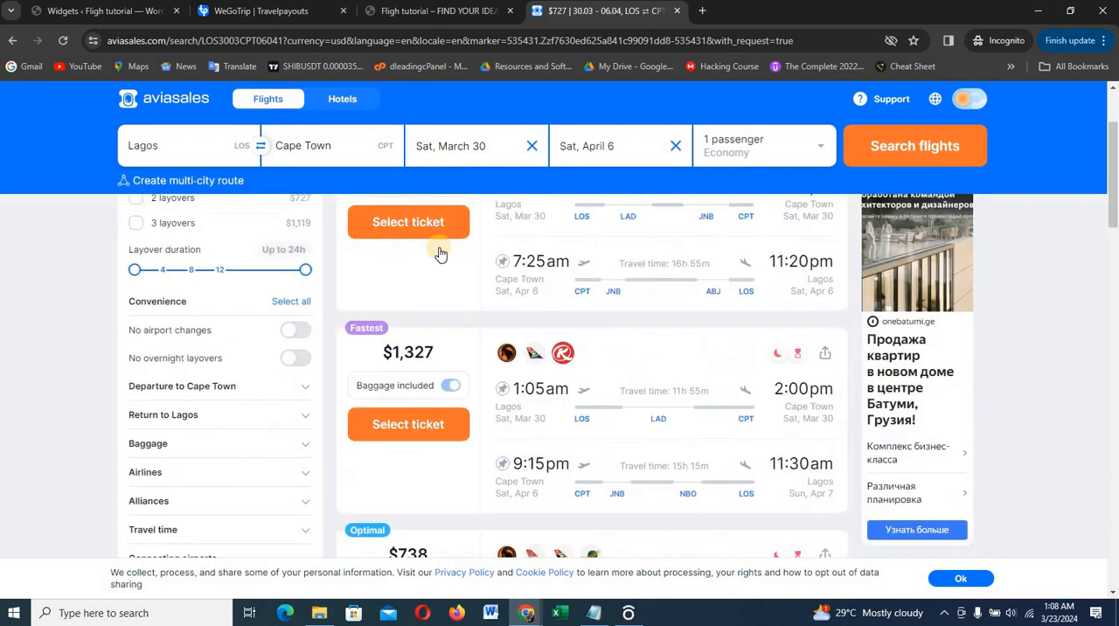
{"action": "scroll", "coordinate": [439, 253], "scroll_direction": "up", "scroll_amount": 2}
{"action": "scroll", "coordinate": [439, 253], "scroll_direction": "up", "scroll_amount": 1}
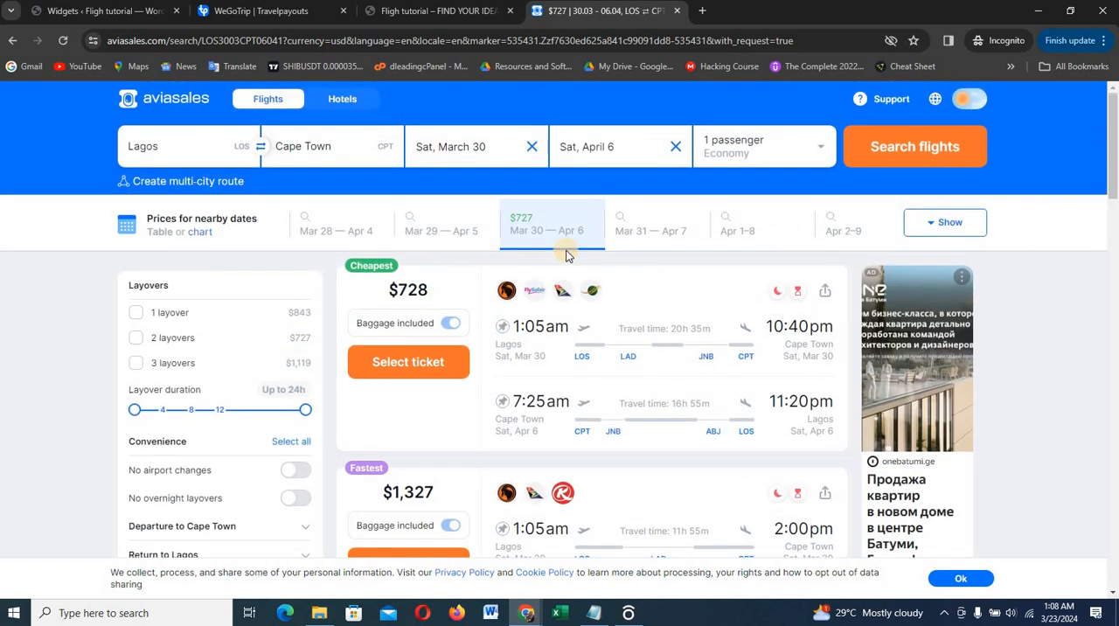
Return to the live site's home page and review it from the hero section through the flight search and schedule to the footer
{"action": "left_click", "coordinate": [446, 14]}
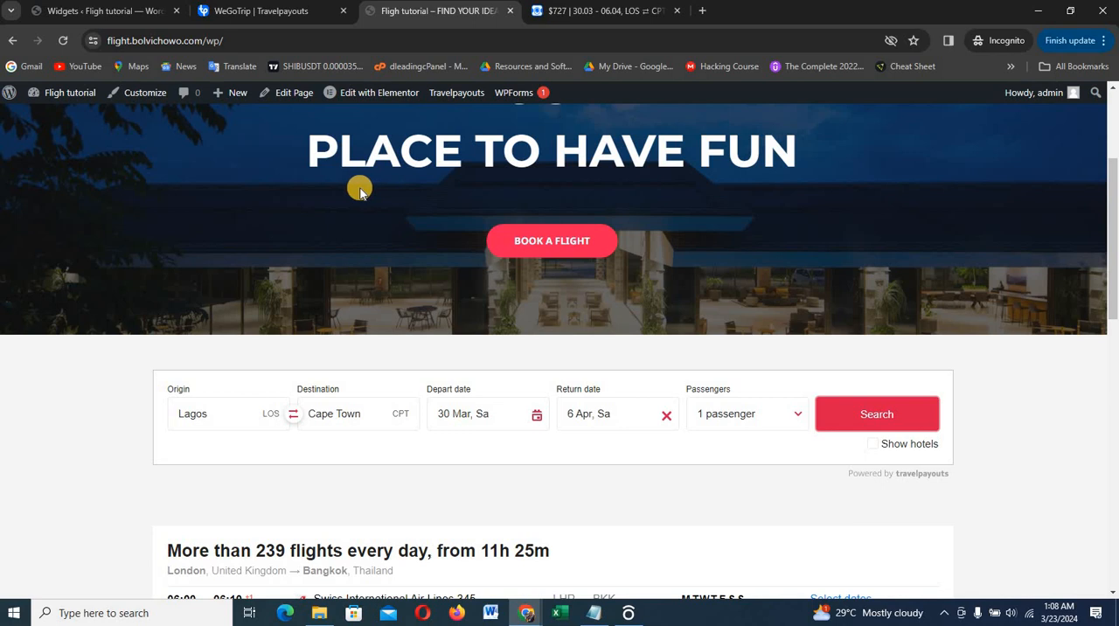
{"action": "scroll", "coordinate": [480, 254], "scroll_direction": "down", "scroll_amount": 2}
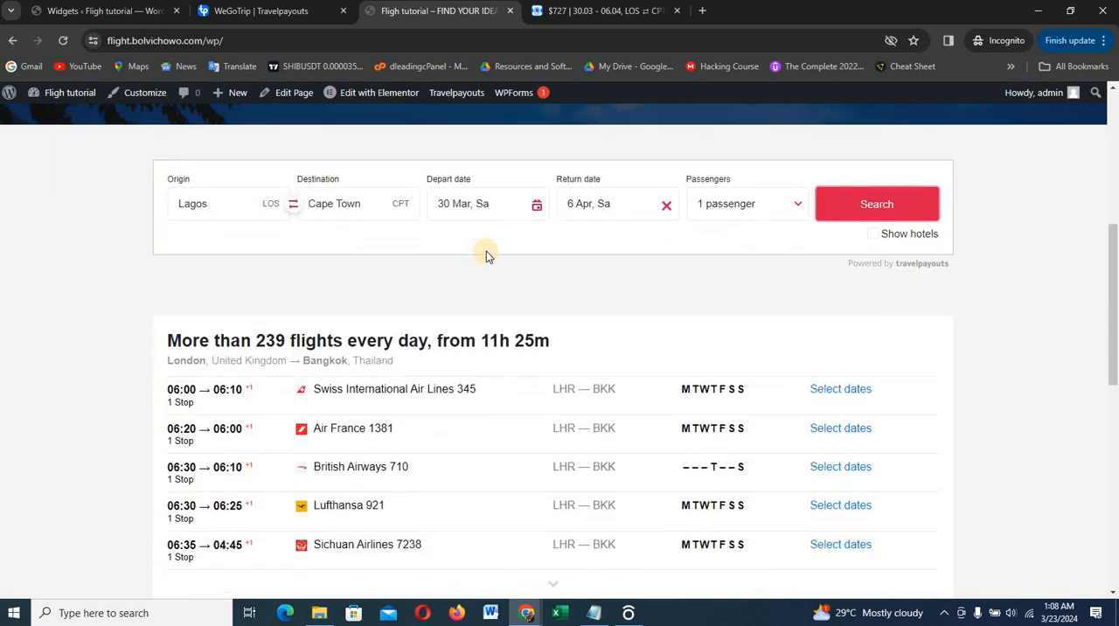
{"action": "scroll", "coordinate": [486, 251], "scroll_direction": "down", "scroll_amount": 1}
{"action": "scroll", "coordinate": [490, 245], "scroll_direction": "up", "scroll_amount": 3}
{"action": "scroll", "coordinate": [493, 243], "scroll_direction": "up", "scroll_amount": 3}
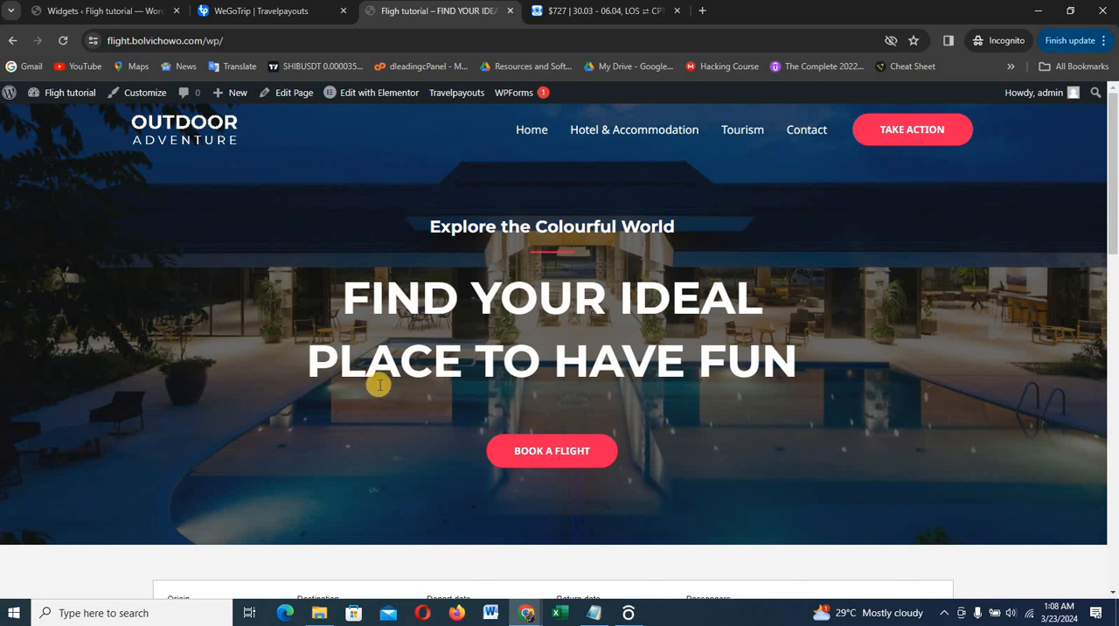
{"action": "scroll", "coordinate": [380, 382], "scroll_direction": "down", "scroll_amount": 6}
{"action": "scroll", "coordinate": [409, 284], "scroll_direction": "down", "scroll_amount": 5}
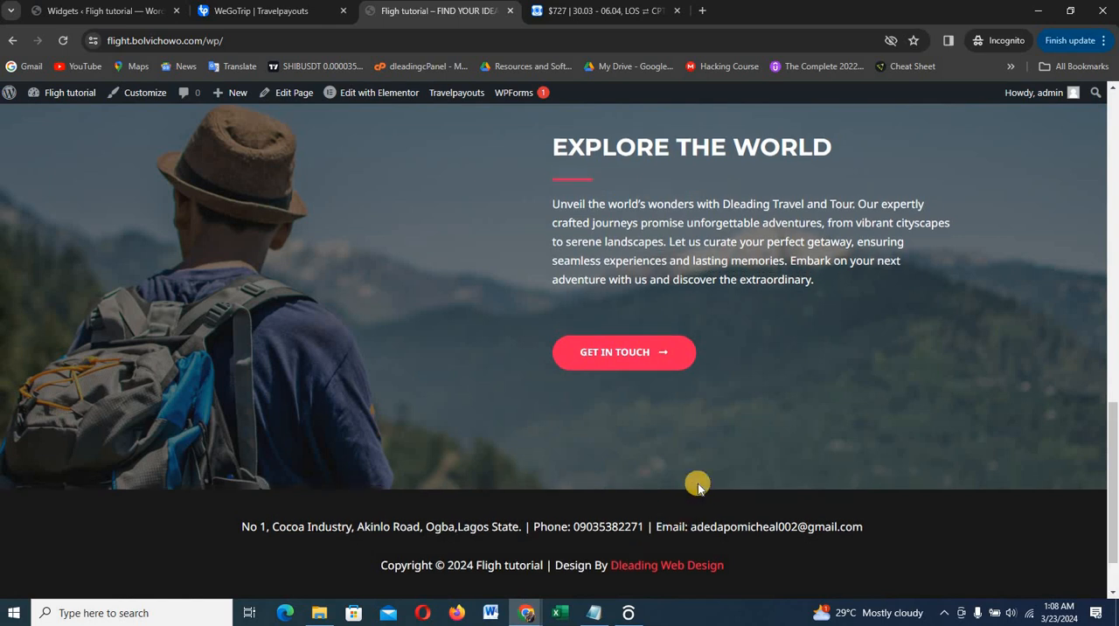
{"action": "scroll", "coordinate": [706, 476], "scroll_direction": "up", "scroll_amount": 11}
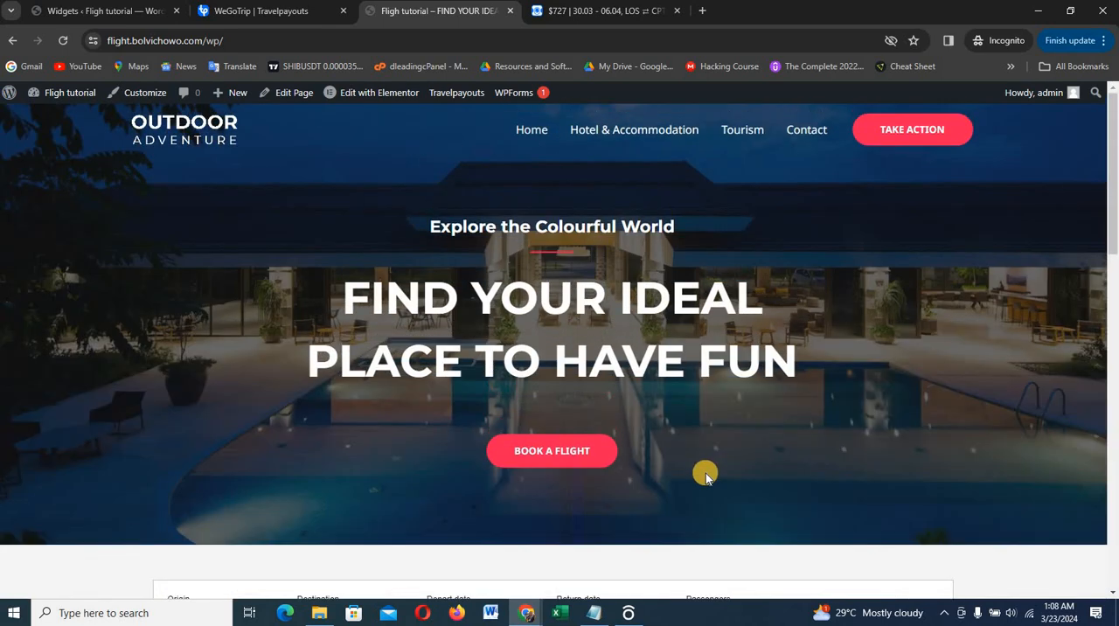